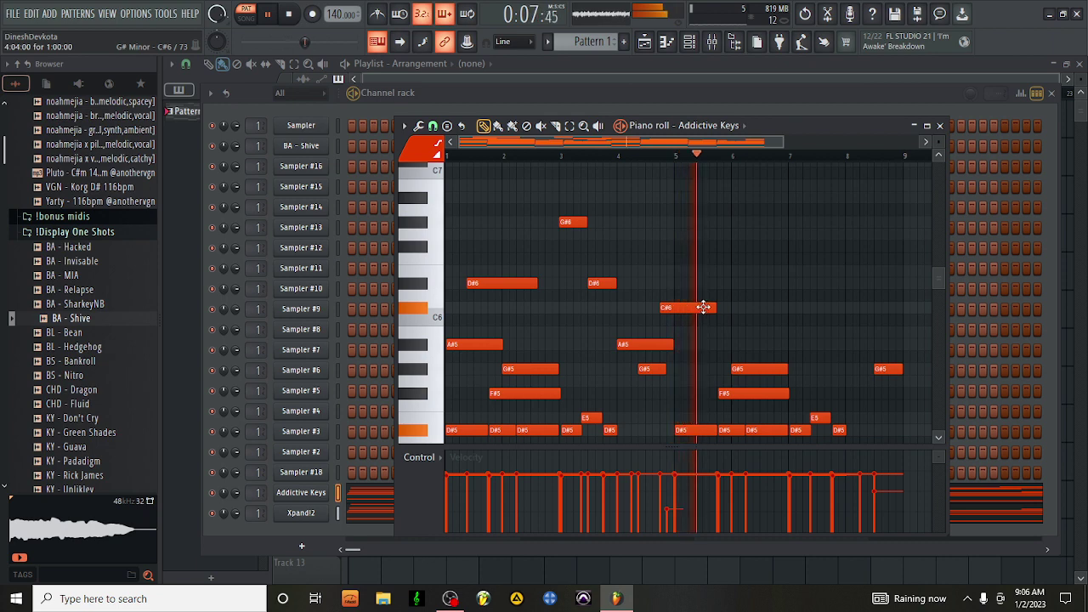
# Step: Shorten the C#6 note to end at bar 5 and add a very short D#6 note just before that bar
pyautogui.moveTo(710, 308); pyautogui.dragTo(671, 308)
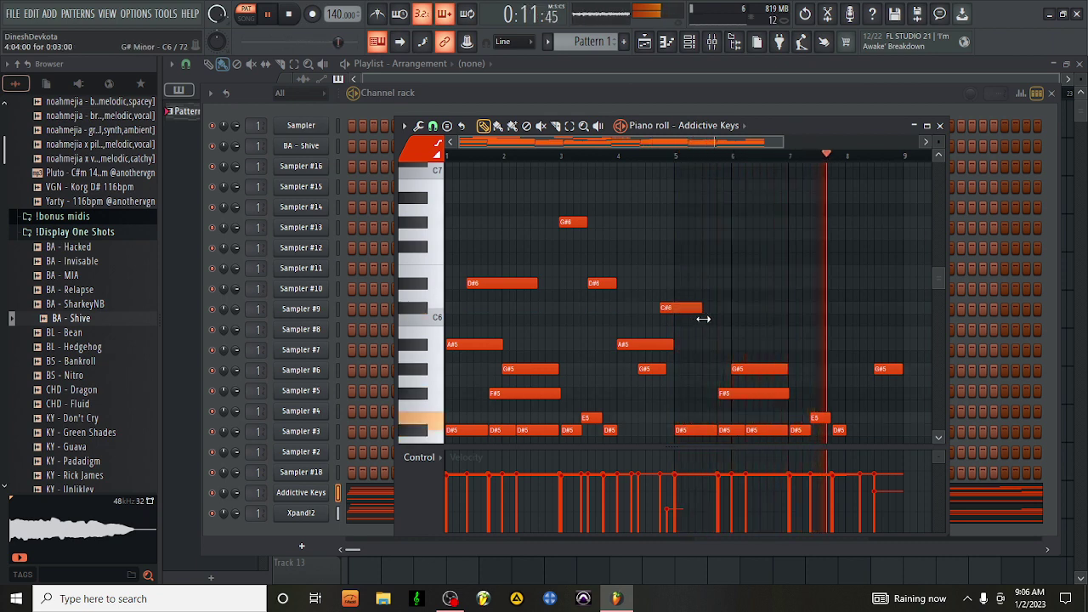
pyautogui.click(674, 283)
pyautogui.moveTo(681, 283); pyautogui.dragTo(672, 284)
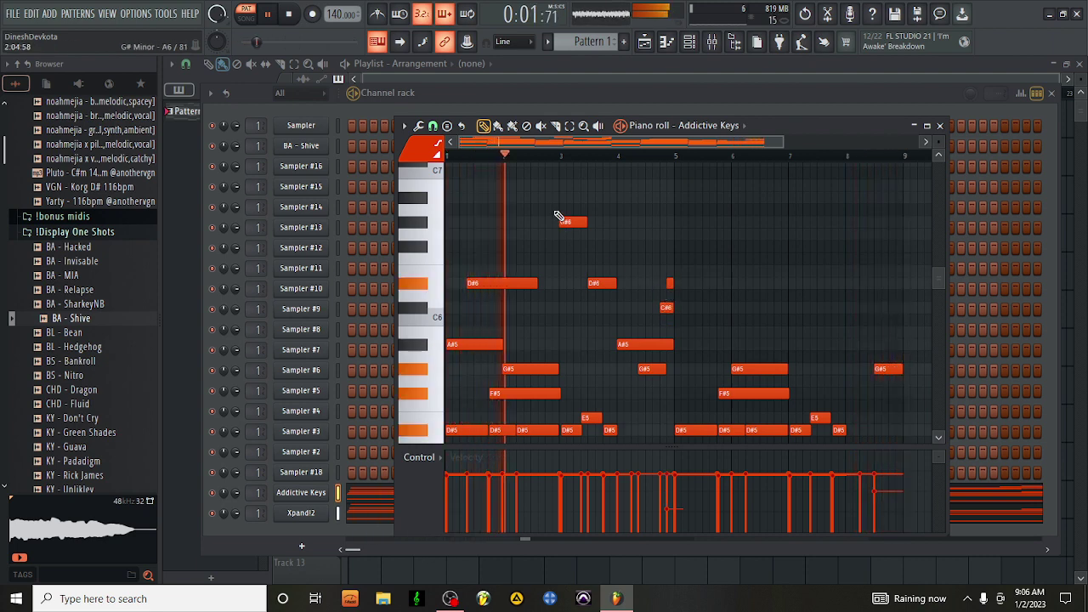
# Step: Duplicate the upper melody notes of bars 1 to 4, from A#5 up to G#6, into bars 5 to 8
pyautogui.press('e')
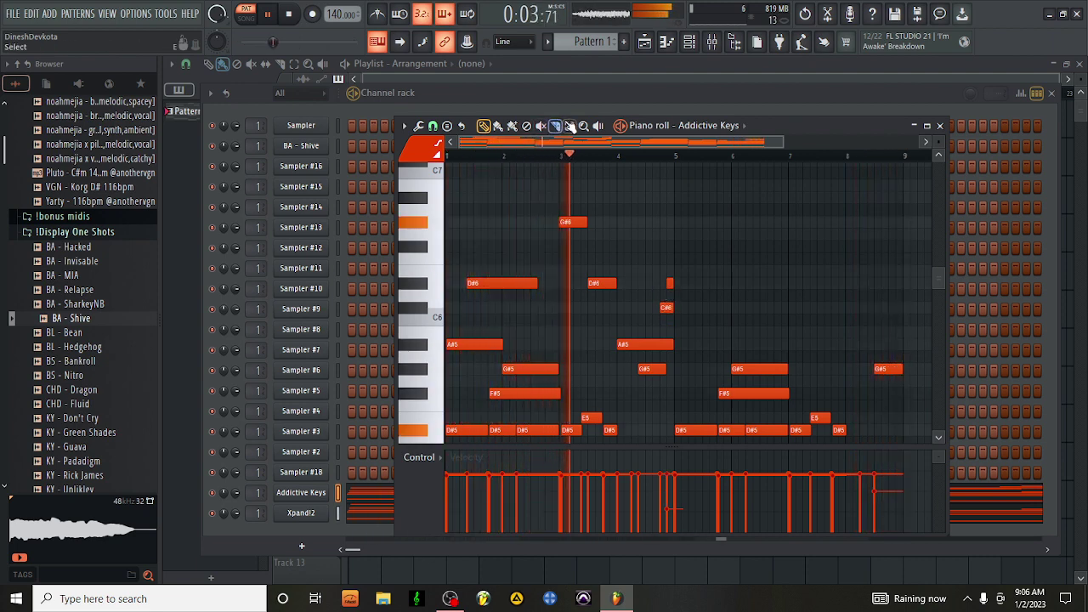
pyautogui.moveTo(808, 191); pyautogui.dragTo(442, 357)
pyautogui.hotkey('ctrl', 'b')
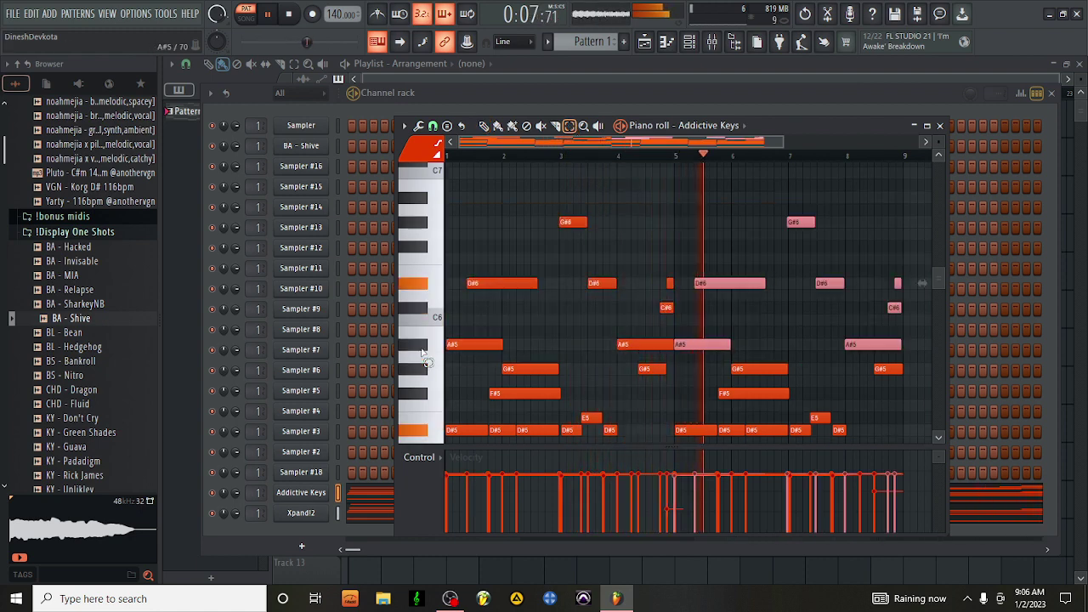
pyautogui.click(570, 308)
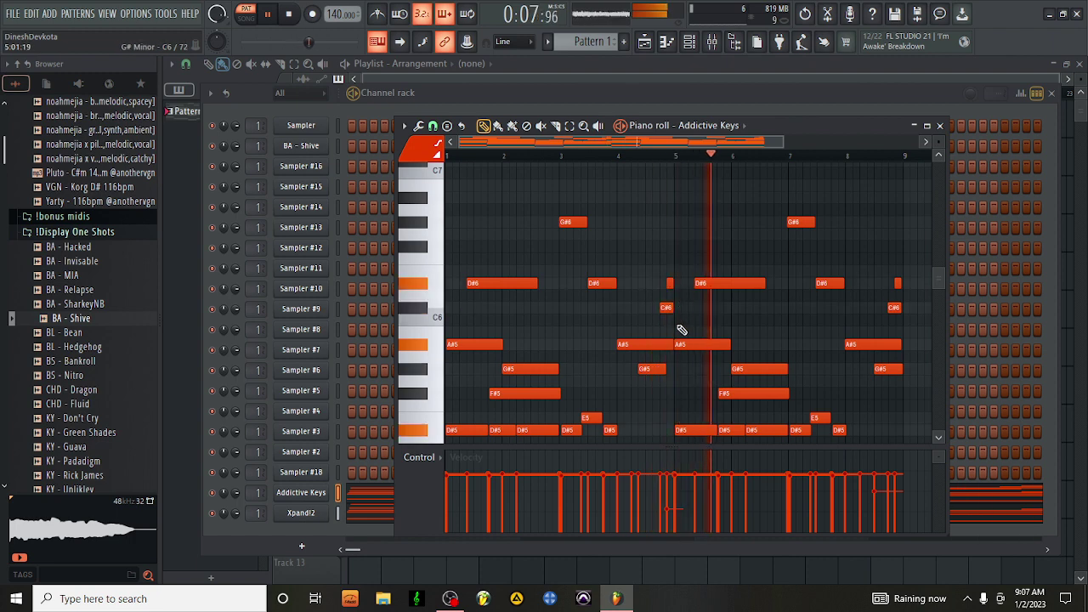
# Step: Lower the long D#6 note in bar 5 to G#5, trying C#6 and A#5 on the way
pyautogui.press('space')
pyautogui.moveTo(705, 284); pyautogui.dragTo(708, 308)
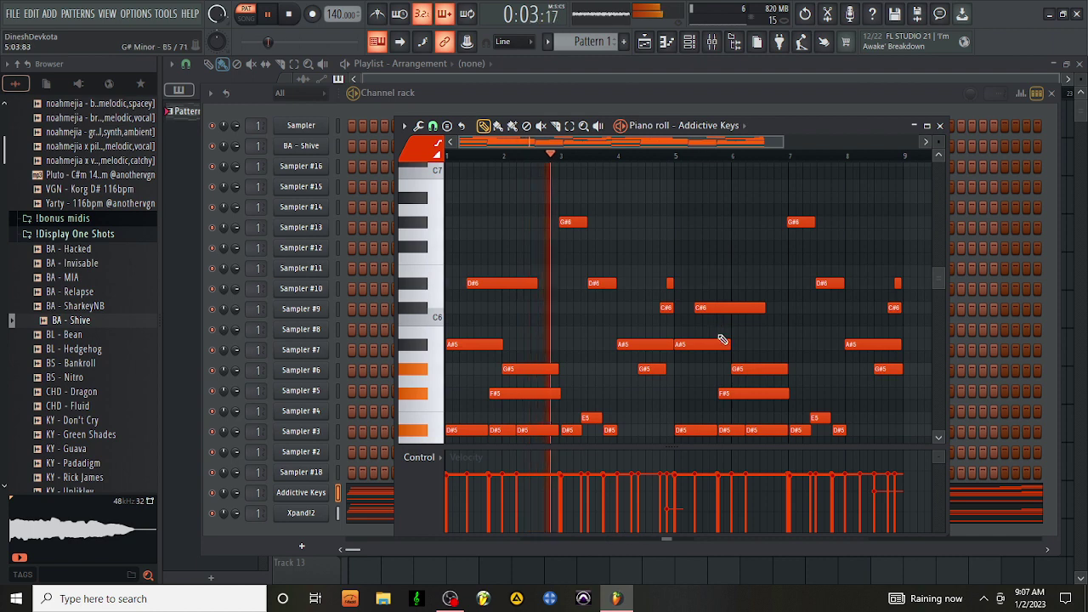
pyautogui.scroll(-3, 728, 342)
pyautogui.scroll(2, 723, 334)
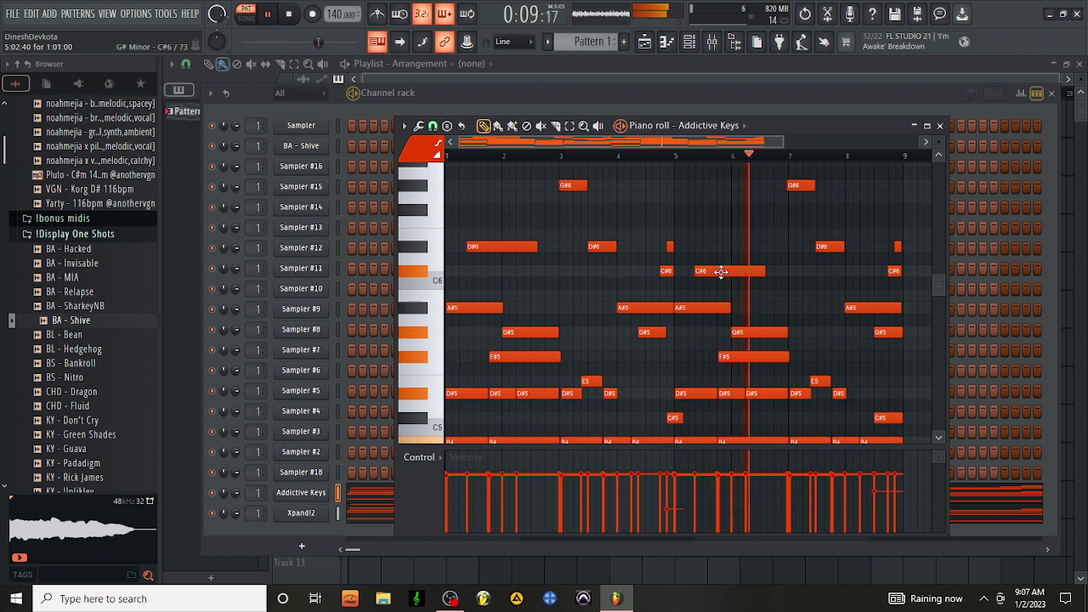
pyautogui.press('space')
pyautogui.moveTo(719, 272); pyautogui.dragTo(716, 316)
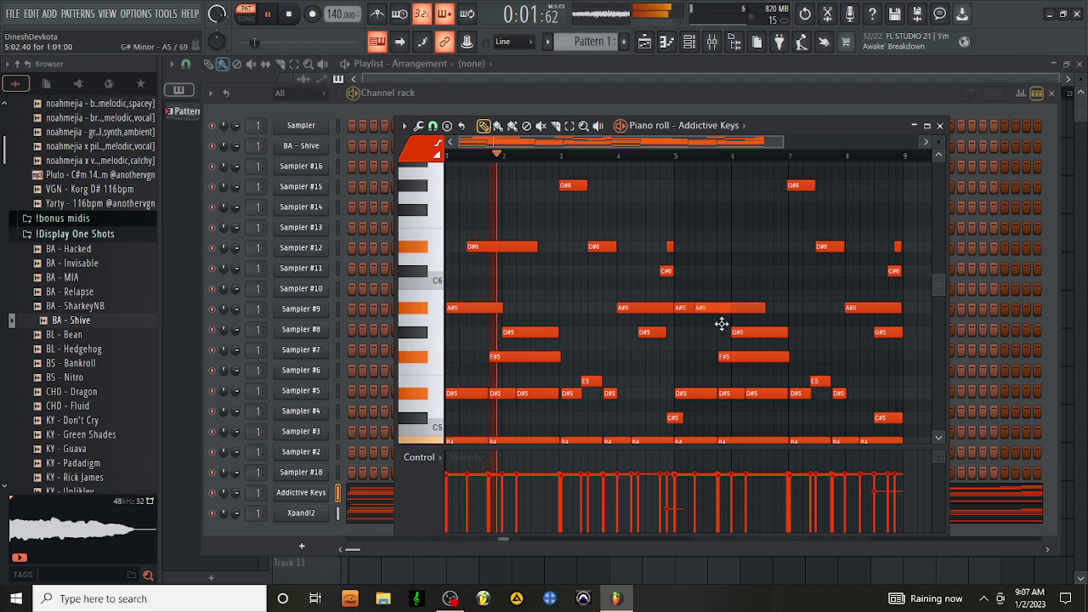
pyautogui.moveTo(718, 319); pyautogui.dragTo(719, 344)
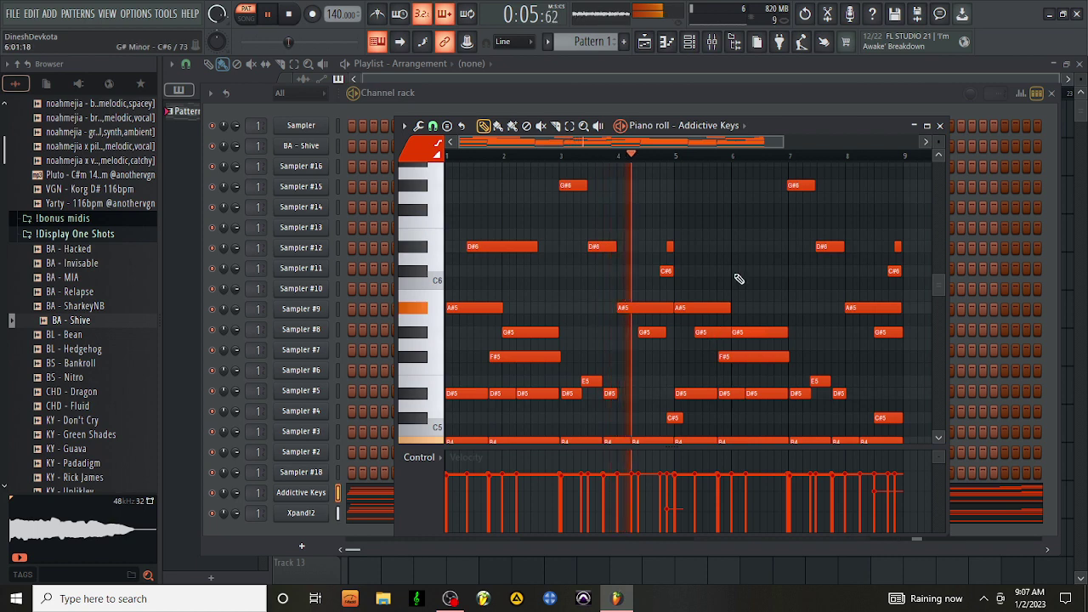
# Step: Try short C#6 passing notes early in bar 5 and in bar 2, and remove both again
pyautogui.scroll(2, 736, 282)
pyautogui.scroll(-1, 737, 284)
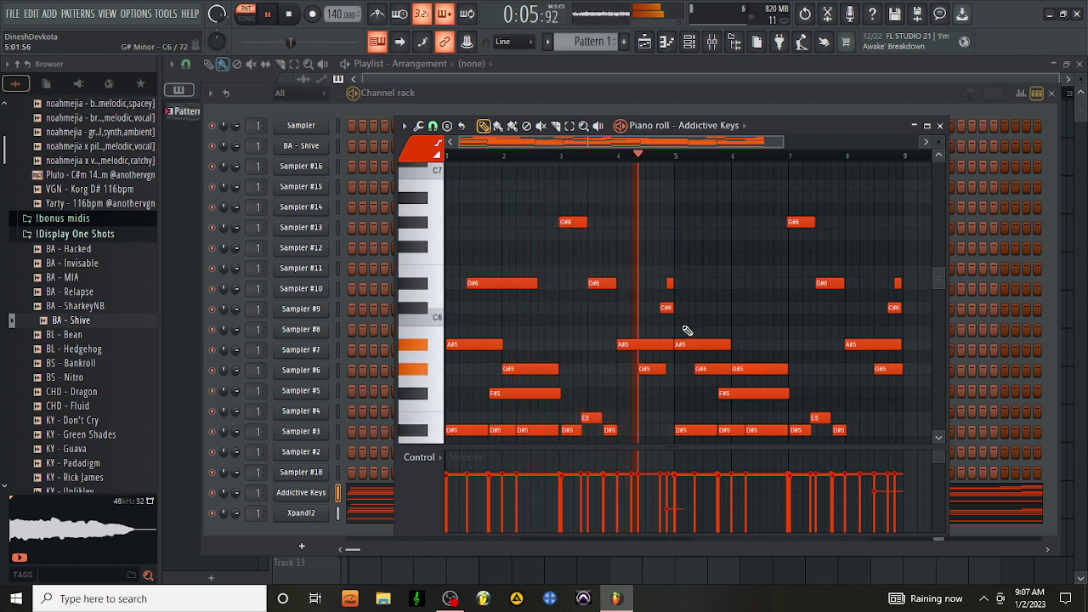
pyautogui.click(687, 308)
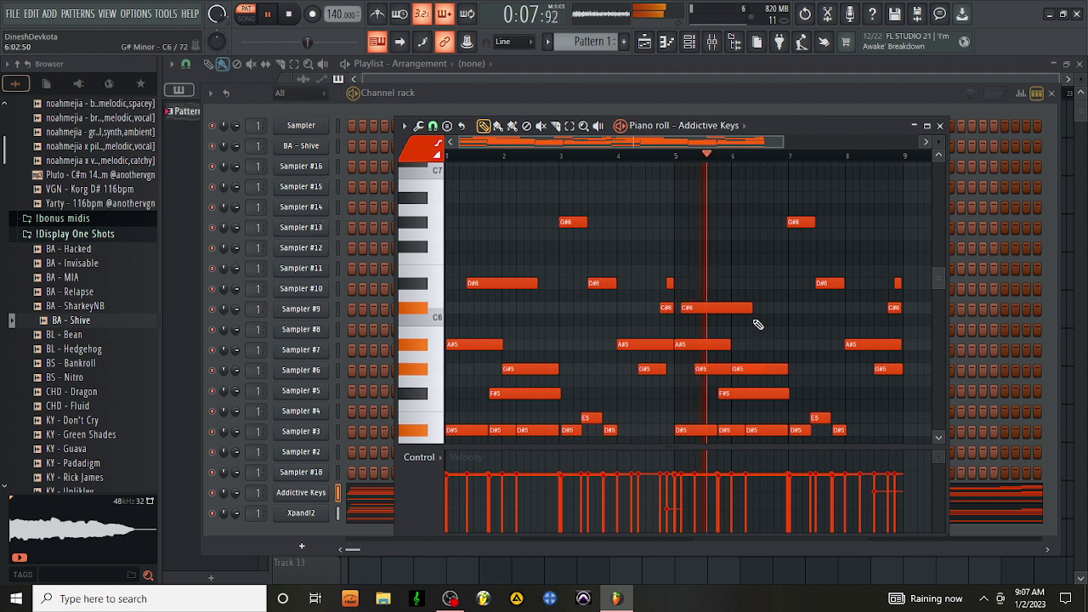
pyautogui.moveTo(736, 309); pyautogui.dragTo(687, 309)
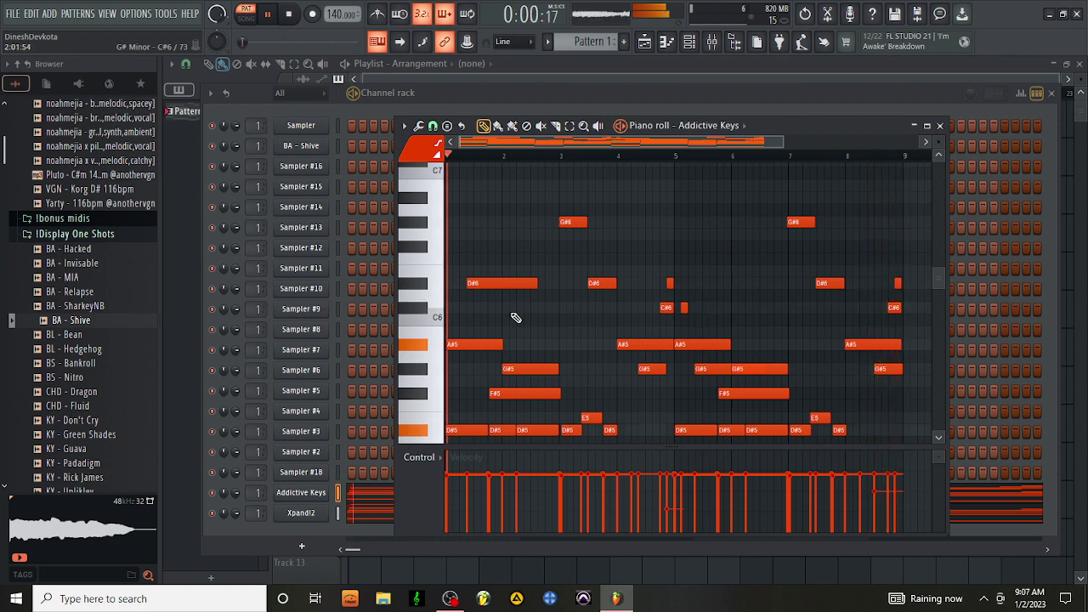
pyautogui.click(526, 307)
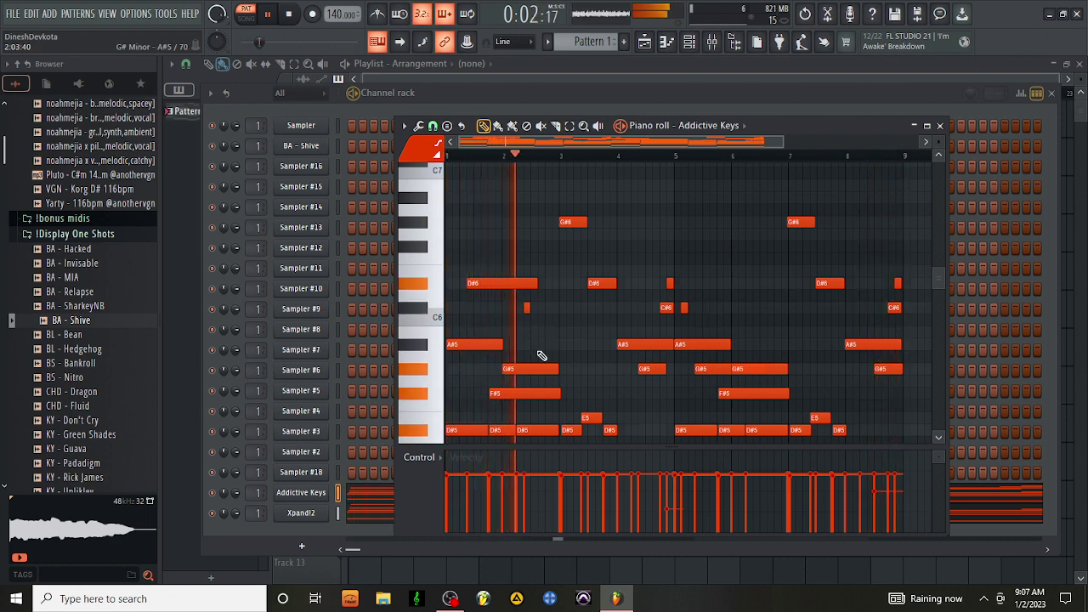
pyautogui.rightClick(527, 307)
pyautogui.scroll(-3, 646, 335)
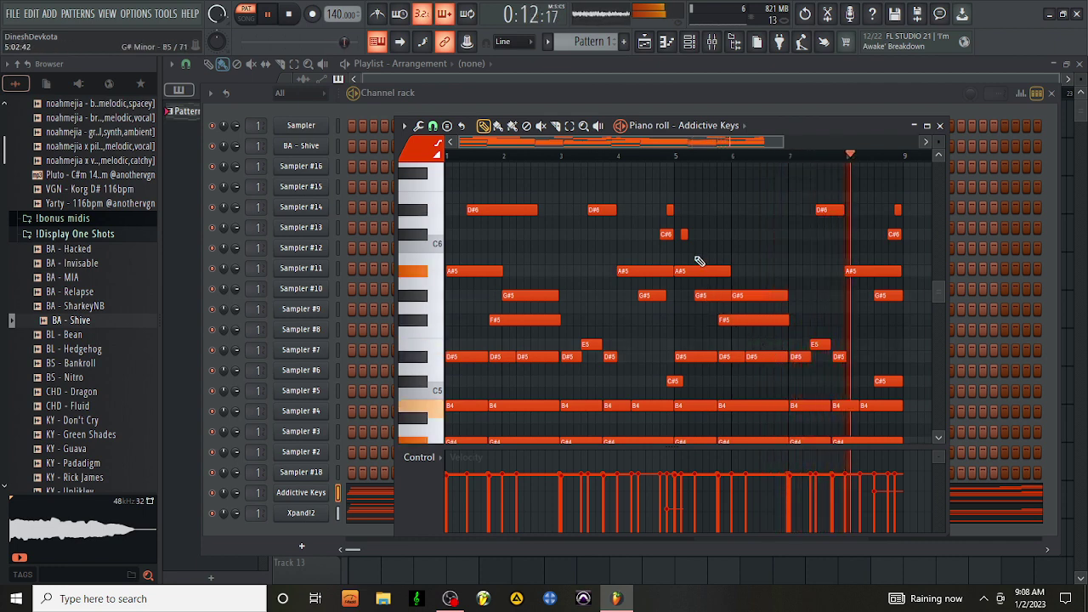
pyautogui.rightClick(684, 234)
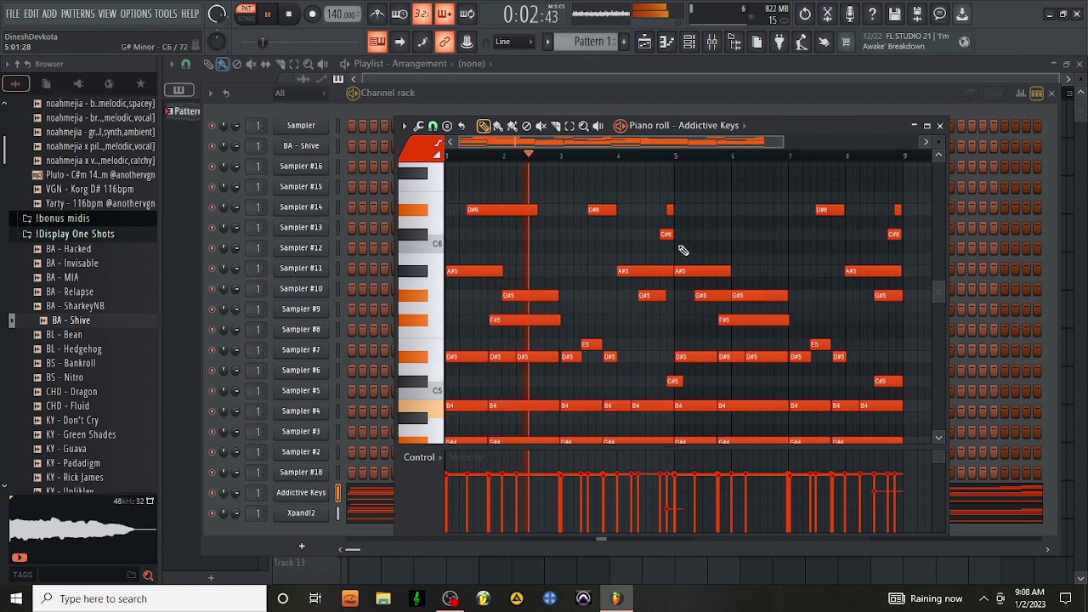
# Step: Delete the short C#6 and D#6 notes just before bar 5 and close the piano roll
pyautogui.rightClick(667, 233)
pyautogui.rightClick(670, 210)
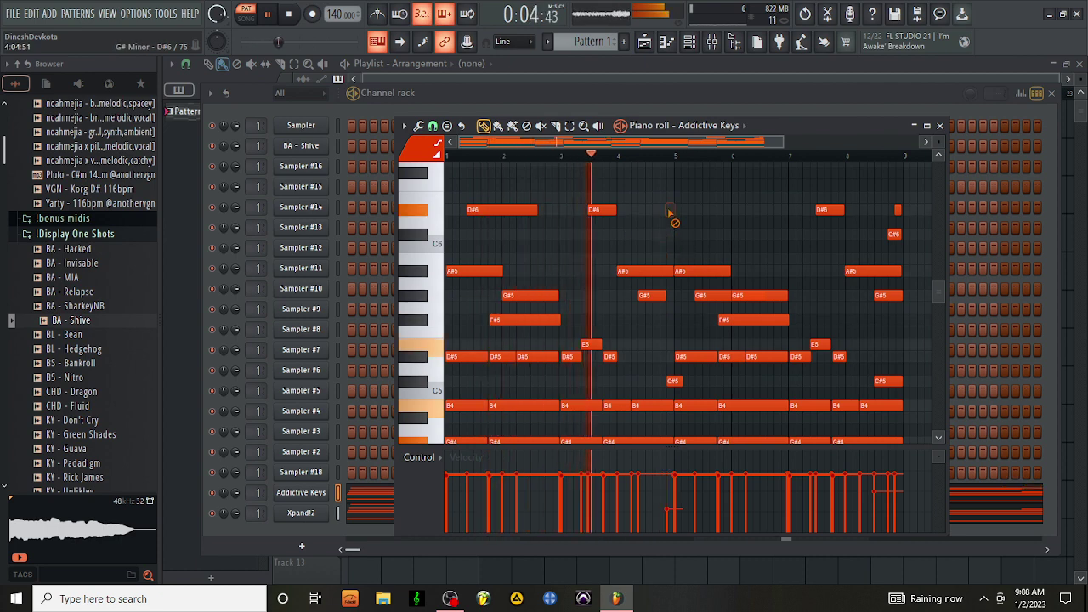
pyautogui.click(939, 125)
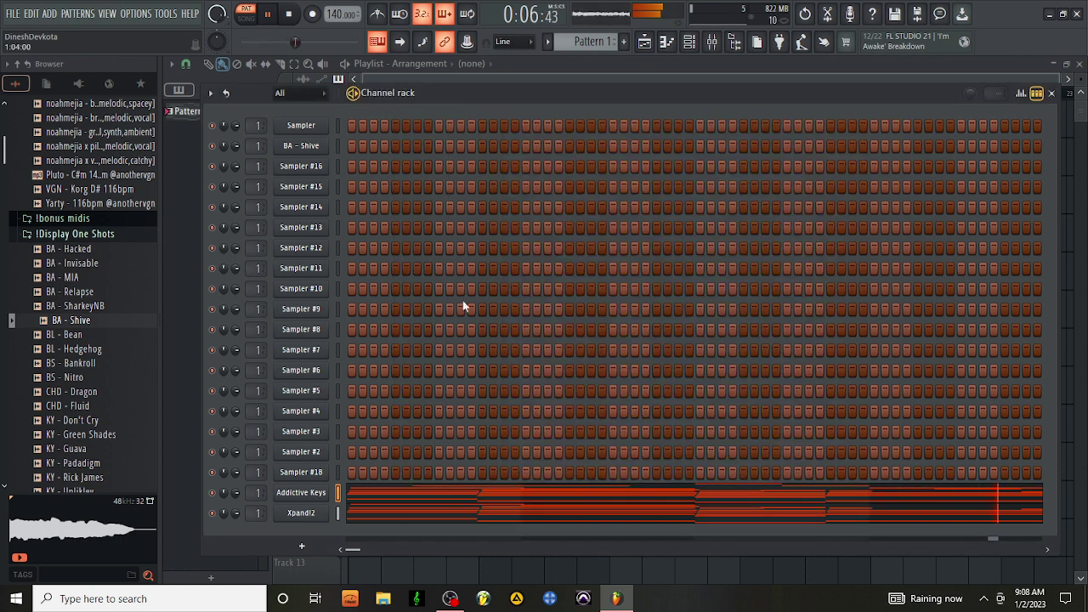
# Step: Load the BA - Shive one-shot from the !Display One Shots folder onto the Sampler #12 channel
pyautogui.rightClick(311, 511)
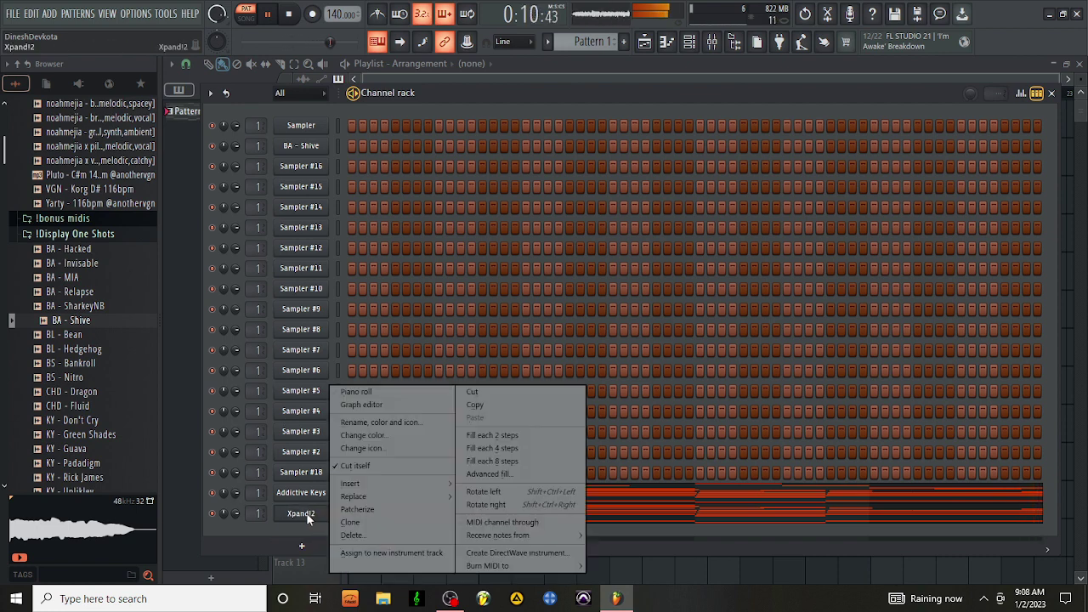
pyautogui.click(306, 513)
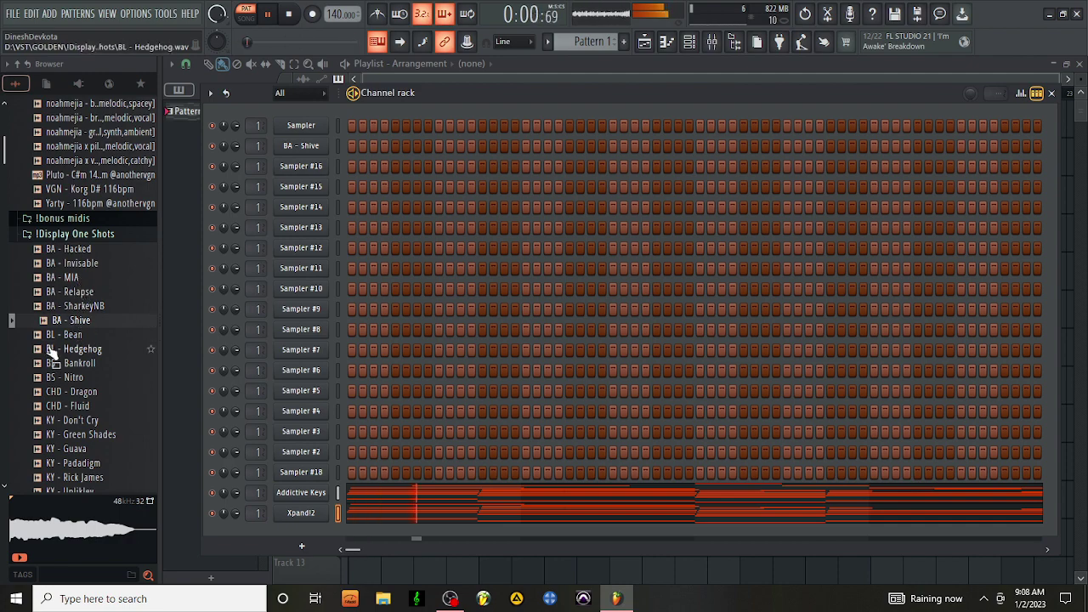
pyautogui.scroll(-4, 68, 346)
pyautogui.scroll(6, 76, 322)
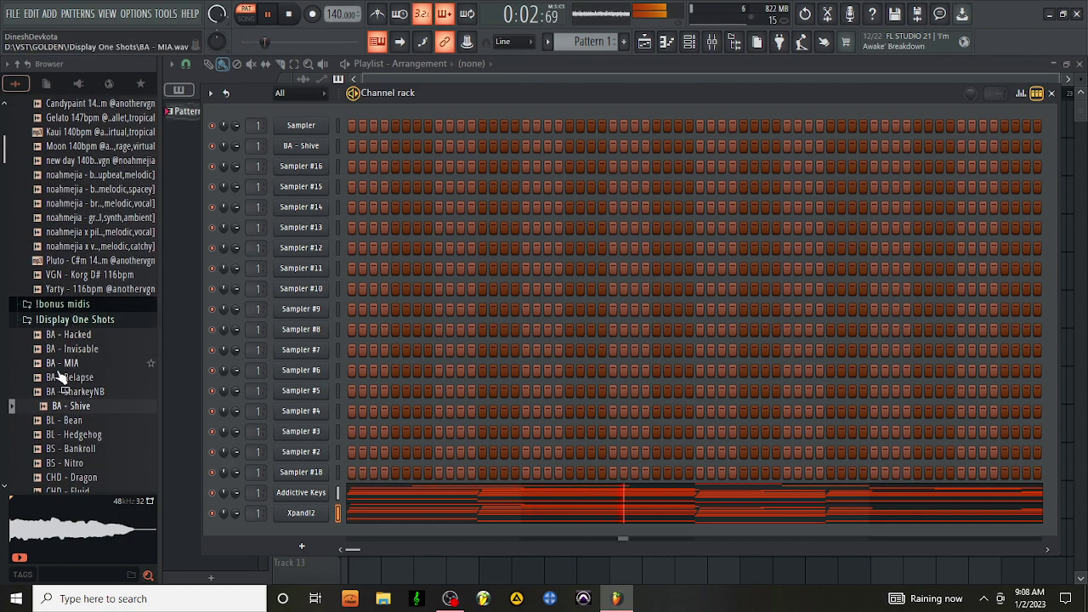
pyautogui.scroll(-4, 59, 379)
pyautogui.moveTo(87, 251); pyautogui.dragTo(301, 248)
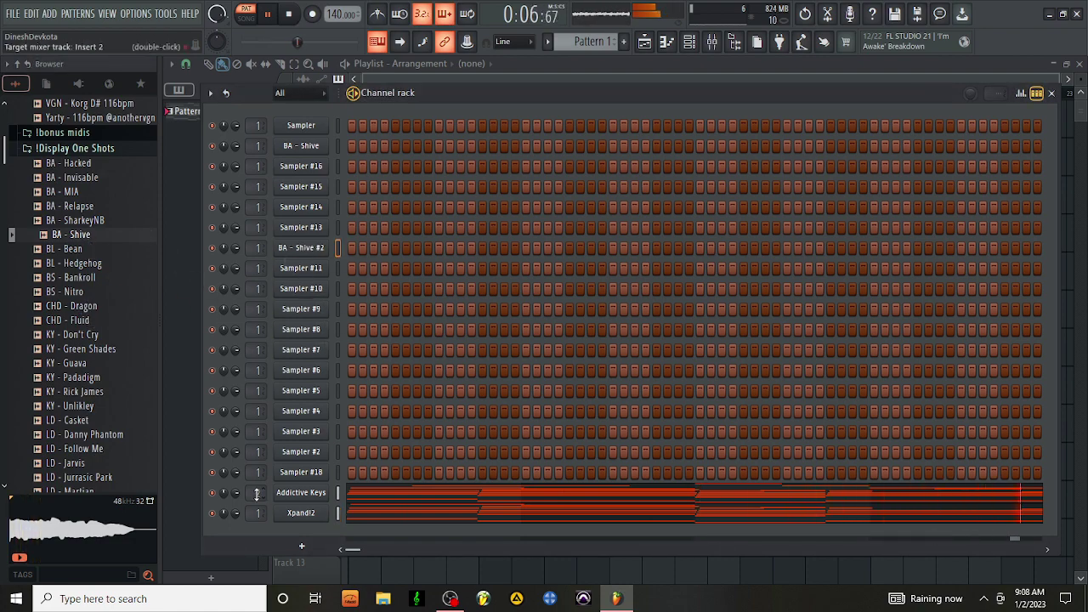
# Step: Route Addictive Keys and Xpand!2 to mixer track 2 and load FabFilter Pro-Q 3 in its first effect slot
pyautogui.doubleClick(259, 512)
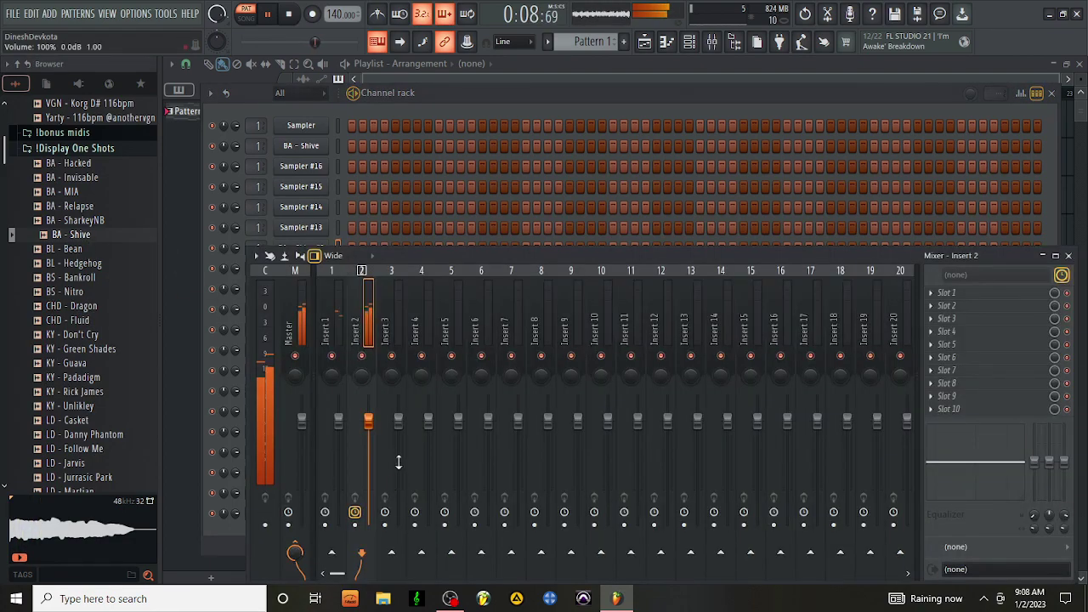
pyautogui.click(963, 295)
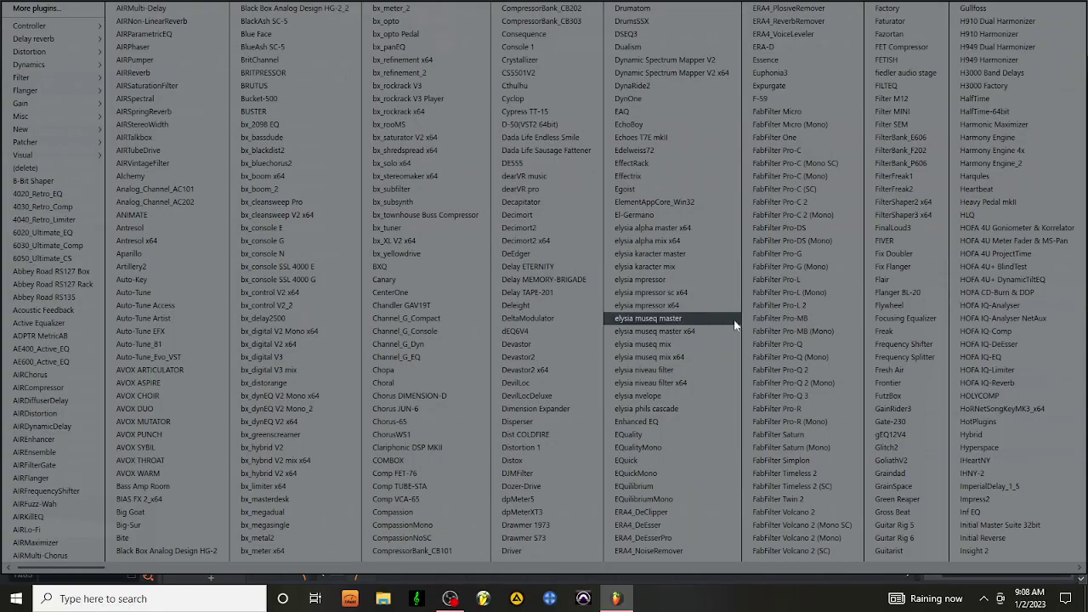
pyautogui.click(790, 396)
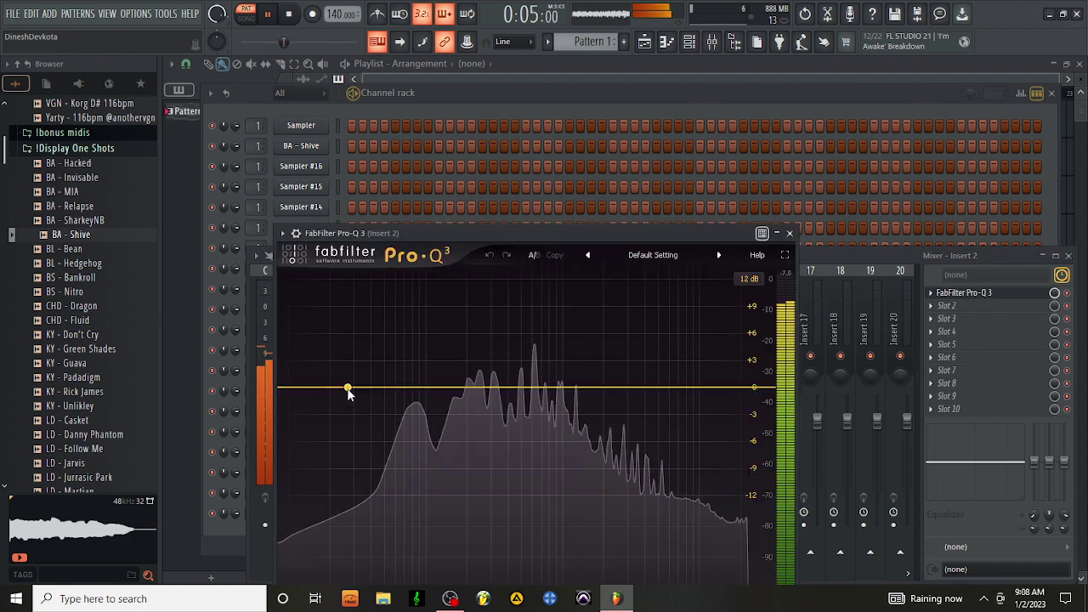
# Step: Add a low cut band at about 204 Hz with a 36 dB/oct slope in Pro-Q 3 and close the plugin
pyautogui.click(347, 388)
pyautogui.click(385, 348)
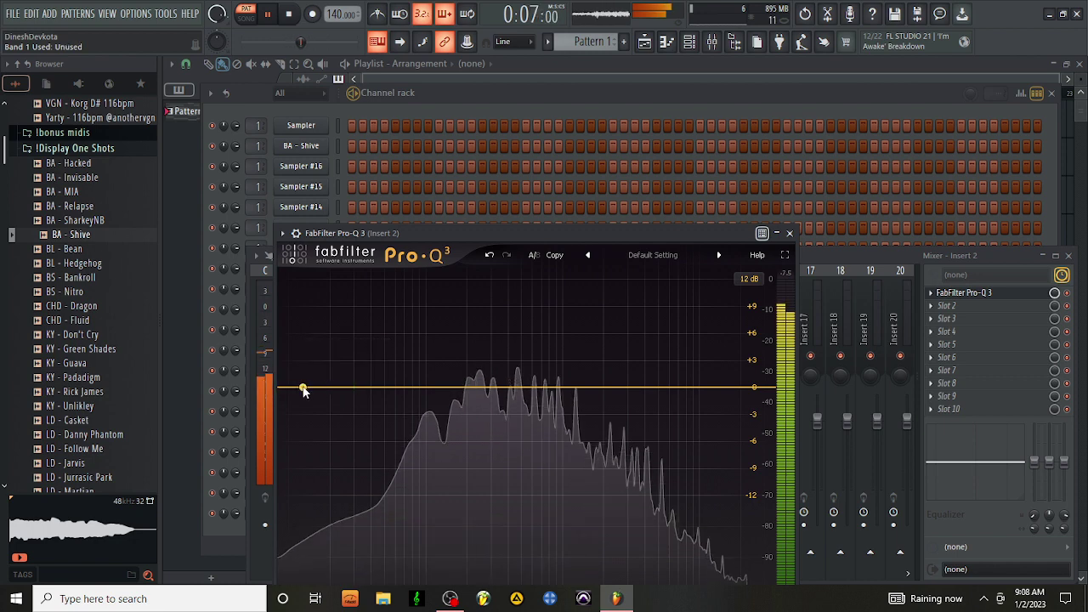
pyautogui.click(301, 388)
pyautogui.moveTo(382, 554); pyautogui.dragTo(407, 497)
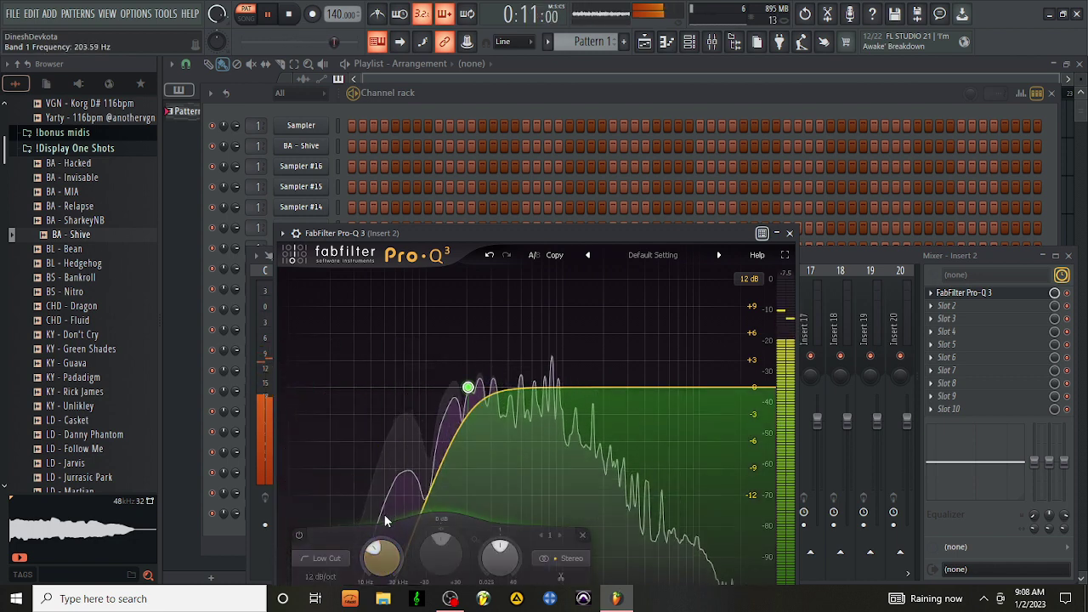
pyautogui.click(319, 576)
pyautogui.click(356, 514)
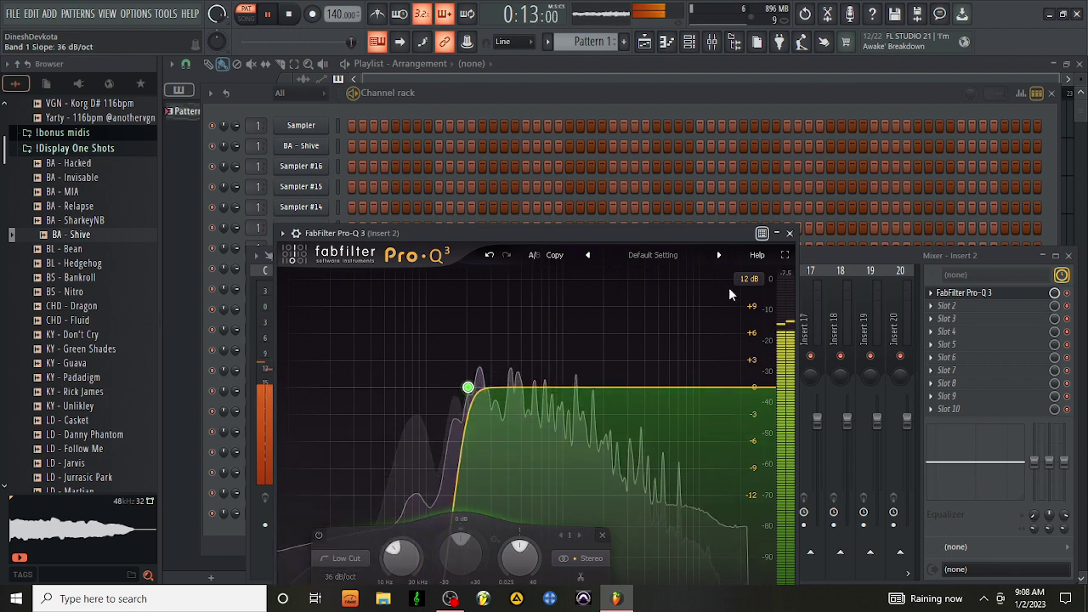
pyautogui.moveTo(700, 234); pyautogui.dragTo(730, 167)
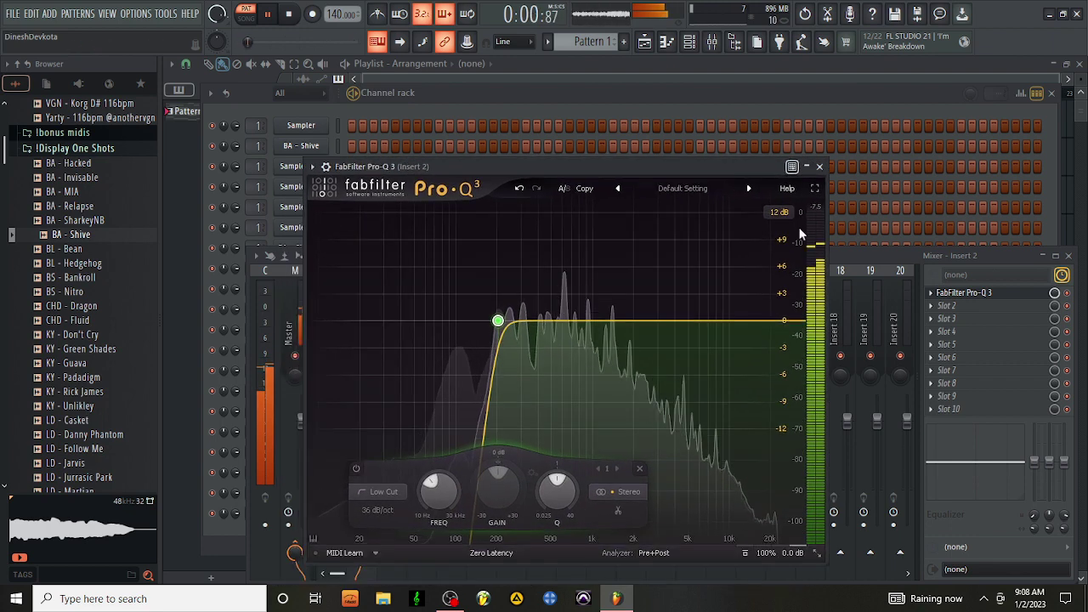
pyautogui.click(818, 165)
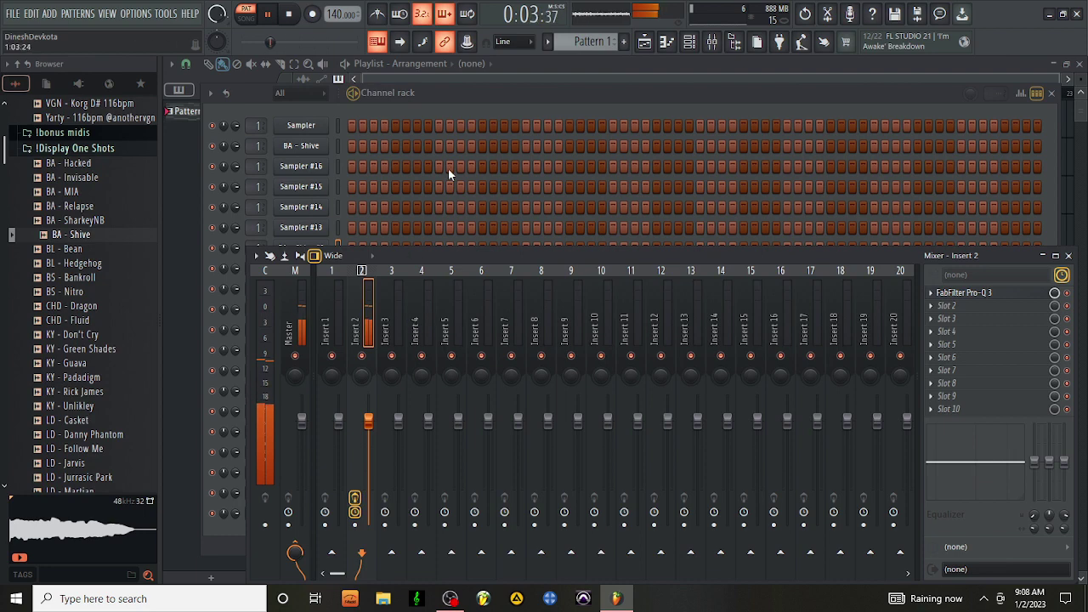
# Step: Clone the Xpand!2 channel, close the clone's plugin window and route the clone to mixer track 3
pyautogui.click(497, 97)
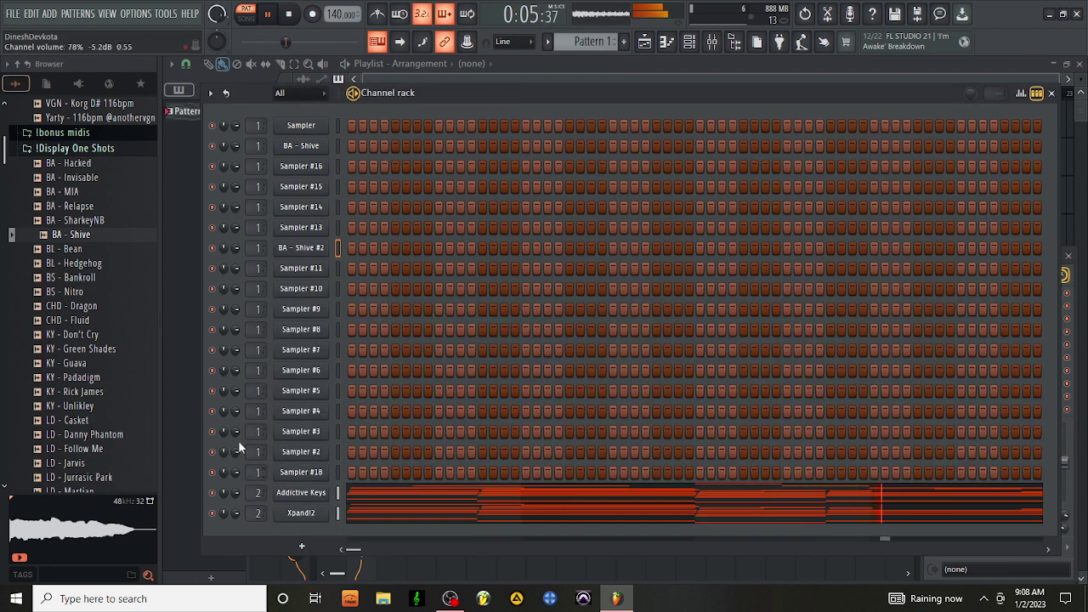
pyautogui.rightClick(316, 520)
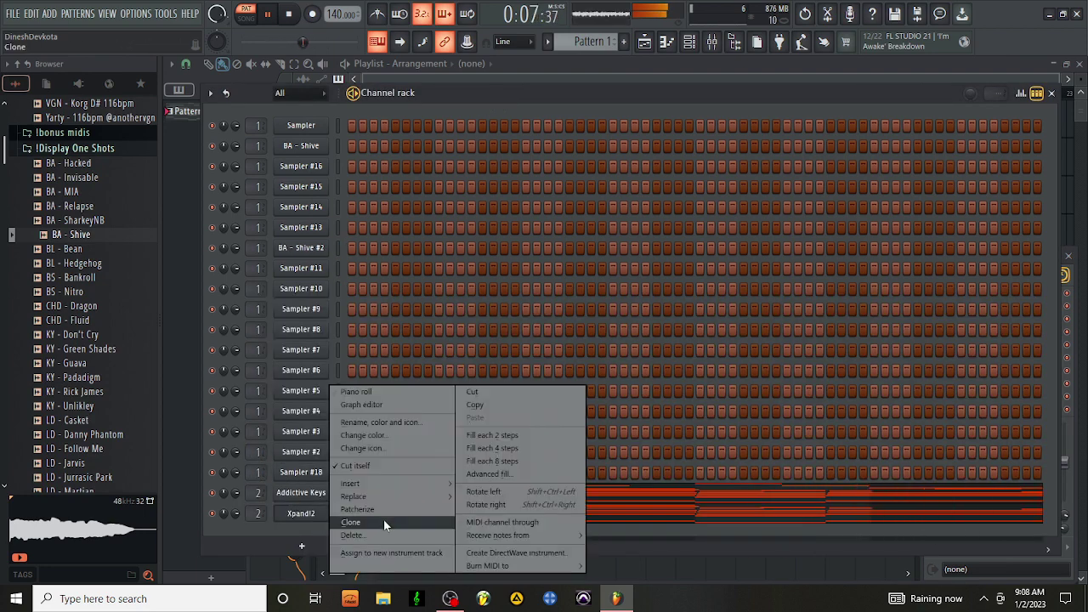
pyautogui.click(385, 519)
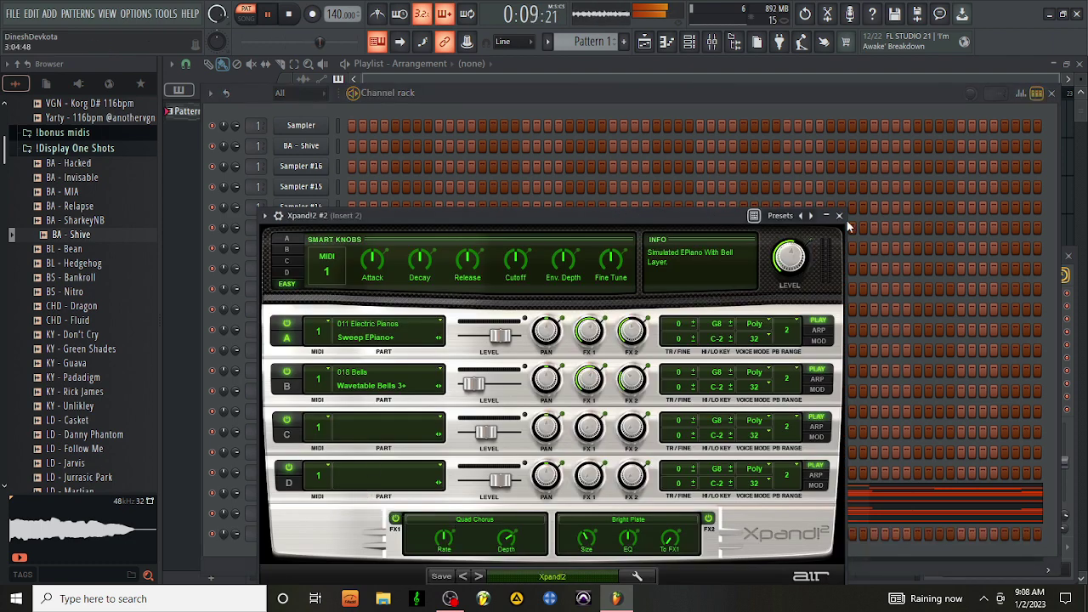
pyautogui.click(839, 216)
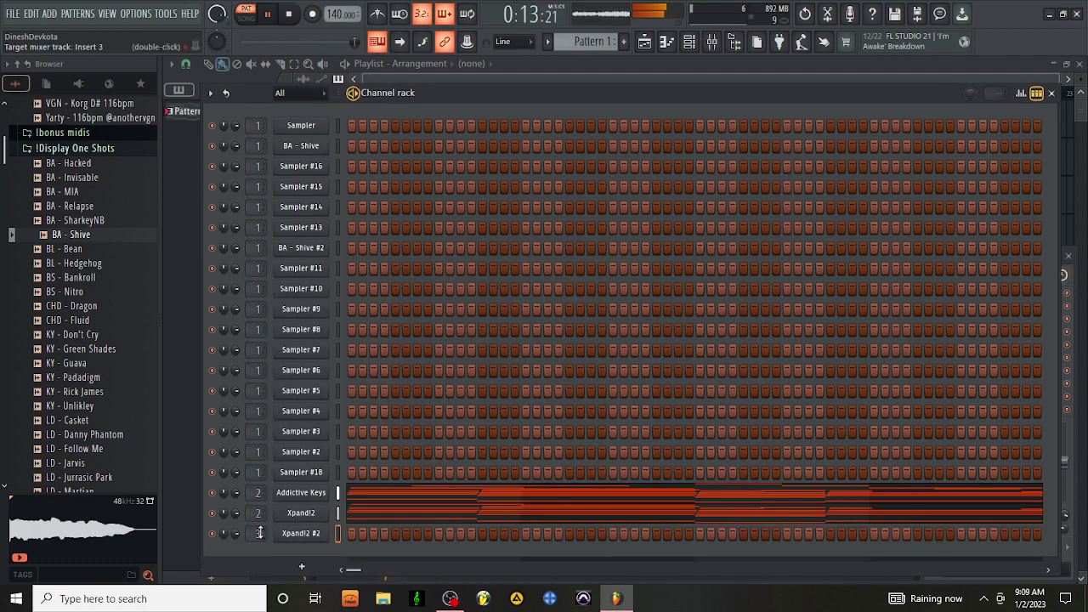
# Step: Copy the notes from the Xpand!2 channel and paste them into the Xpand!2 #2 channel
pyautogui.rightClick(318, 519)
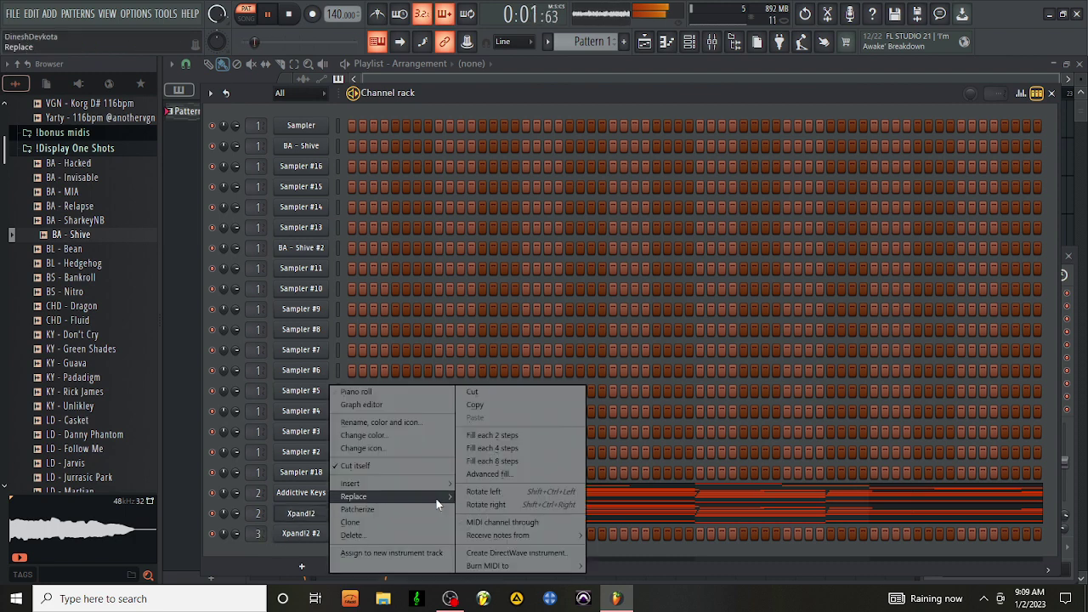
pyautogui.click(509, 404)
pyautogui.rightClick(298, 536)
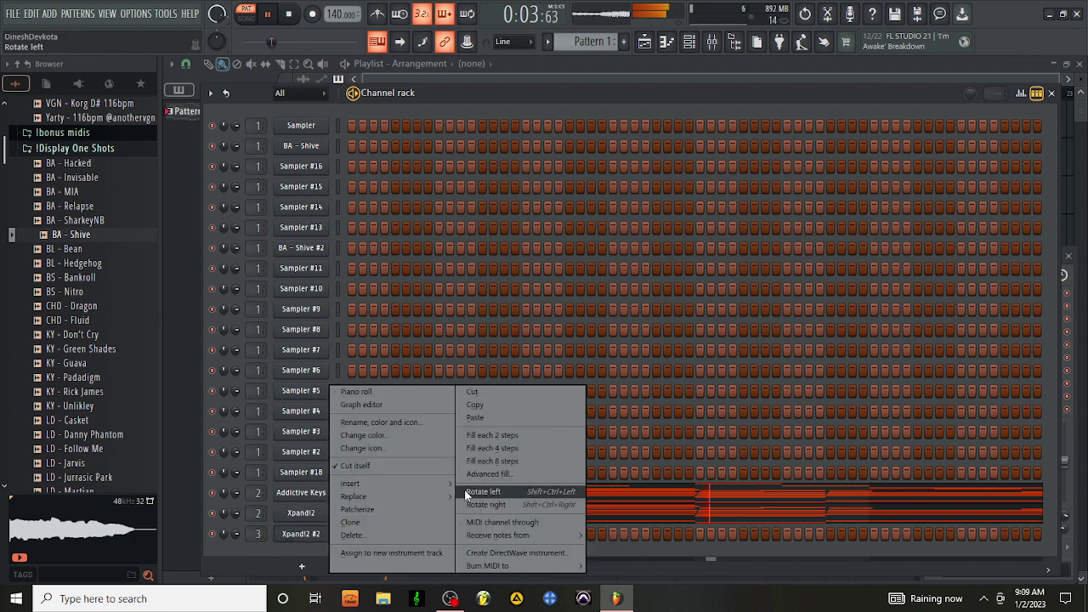
pyautogui.click(503, 418)
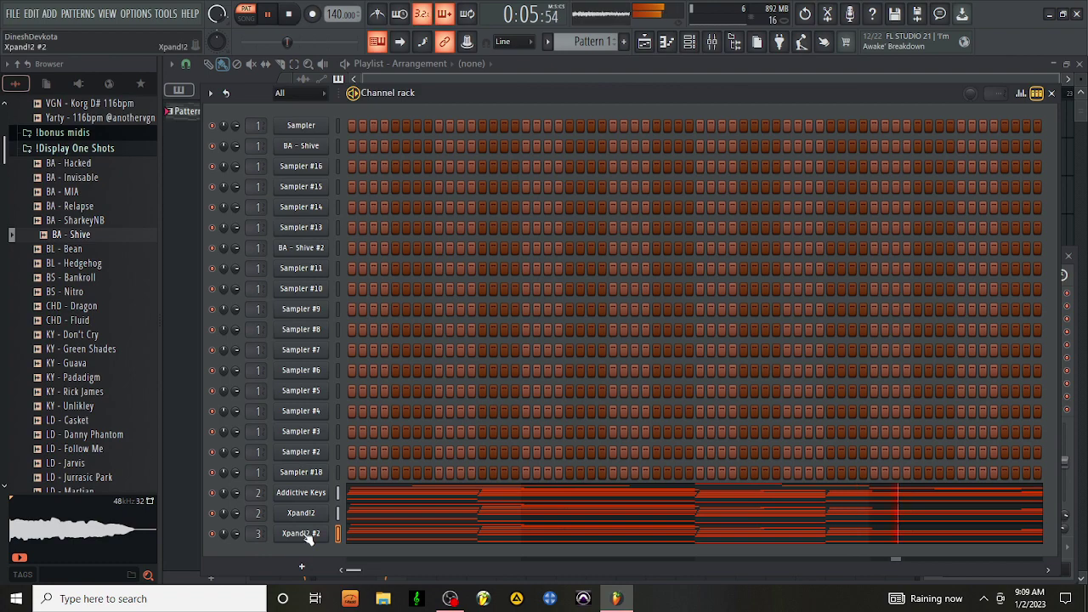
# Step: Reload the plugin on the Xpand!2 #2 channel from its wrapper settings and close the plugin window
pyautogui.click(306, 533)
pyautogui.click(574, 577)
pyautogui.moveTo(551, 354)
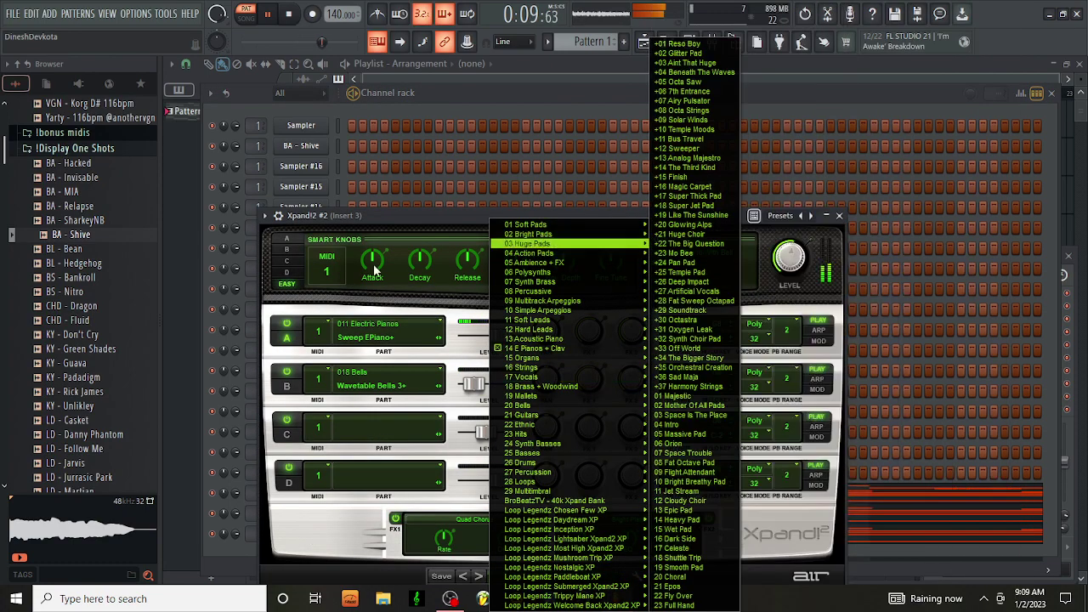
pyautogui.click(295, 217)
pyautogui.click(280, 218)
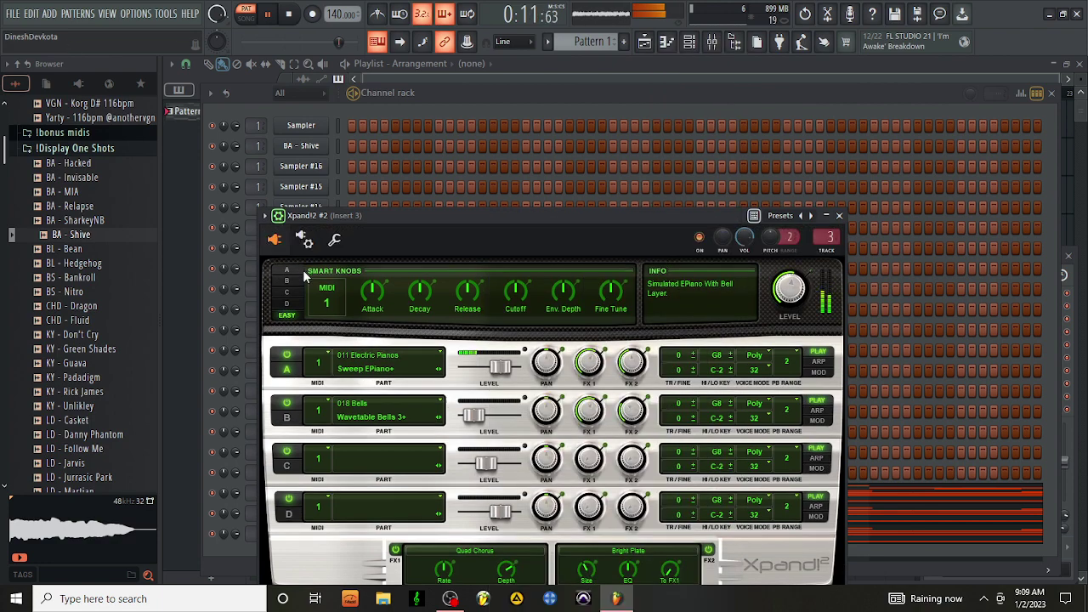
pyautogui.click(305, 242)
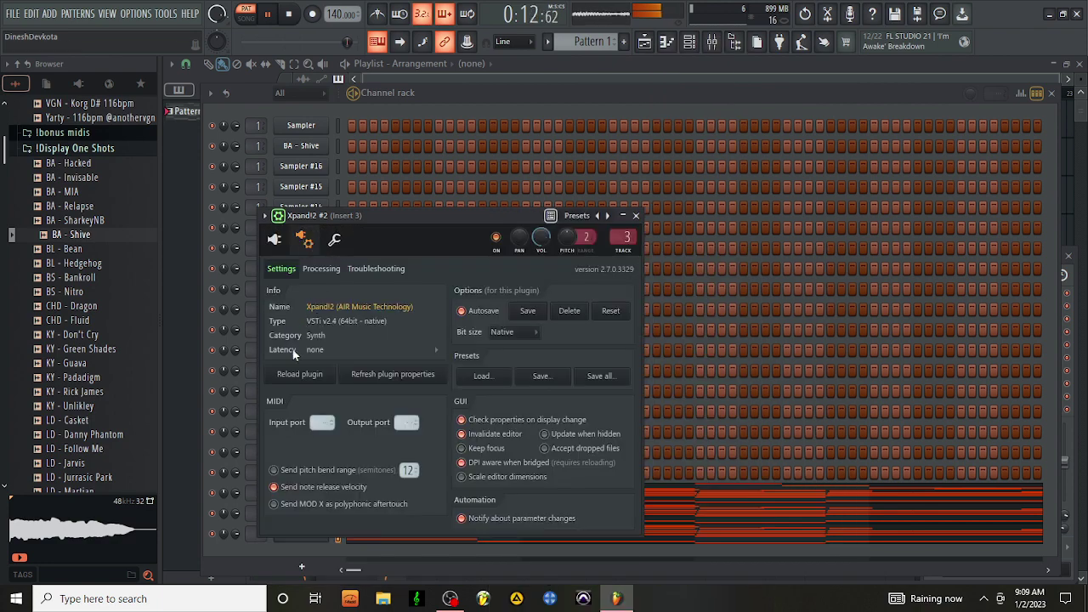
pyautogui.click(279, 241)
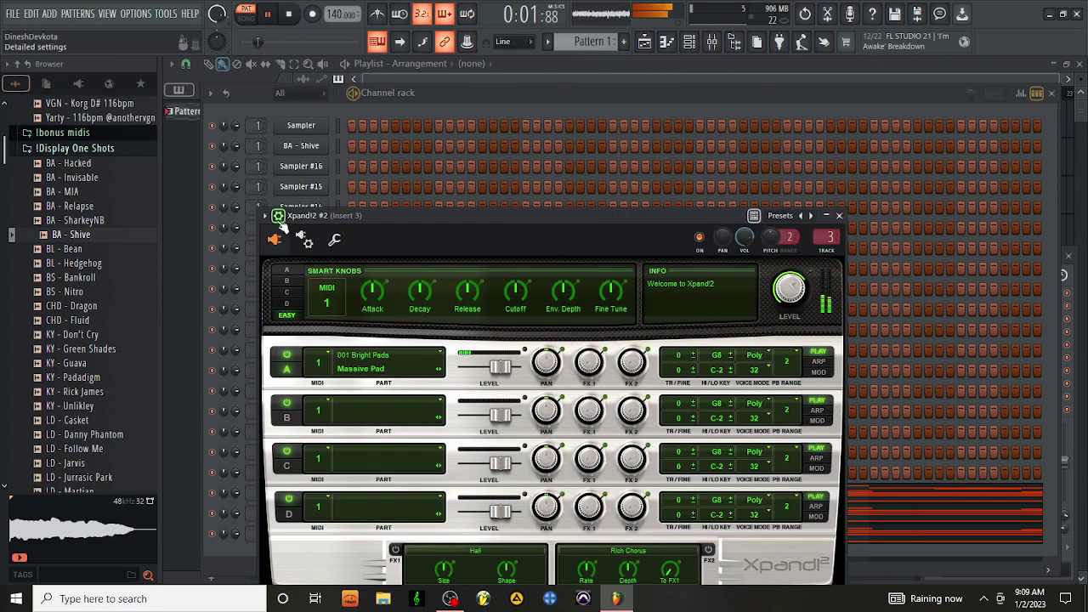
pyautogui.click(839, 216)
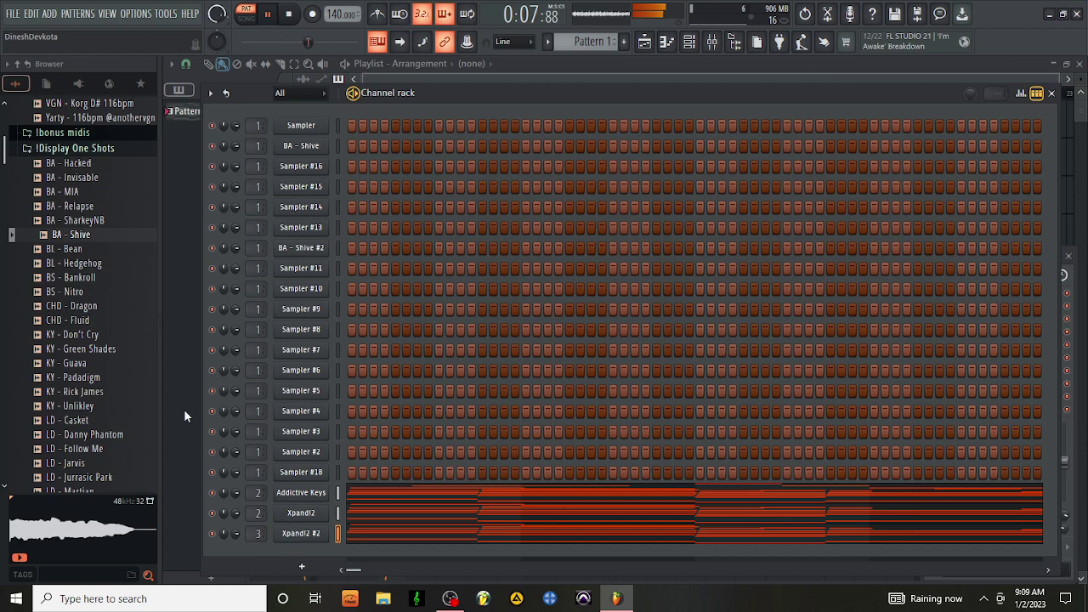
# Step: In BA - Shive's piano roll, add G#3 and E3 filling bars 1 and 2, and C#3 and E3 filling bars 3 and 4
pyautogui.rightClick(325, 143)
pyautogui.click(386, 141)
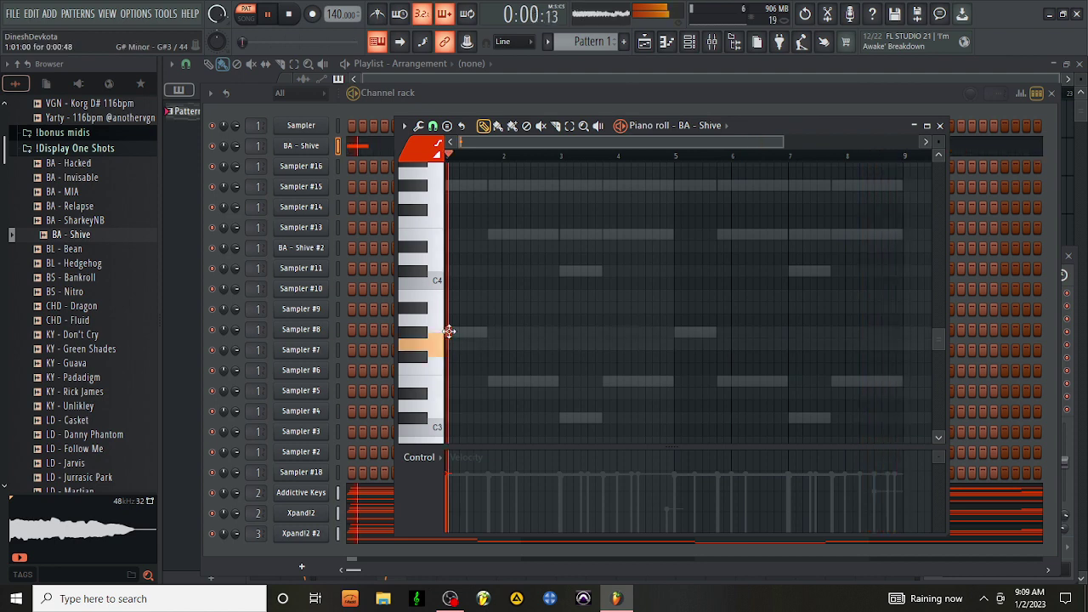
pyautogui.click(449, 331)
pyautogui.click(490, 380)
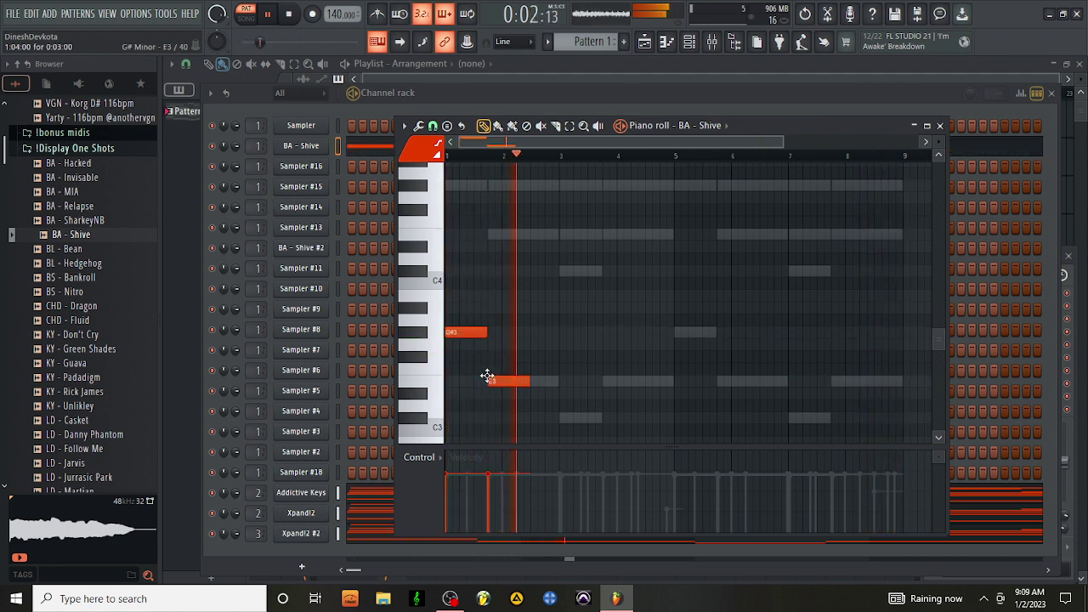
pyautogui.moveTo(530, 381); pyautogui.dragTo(559, 396)
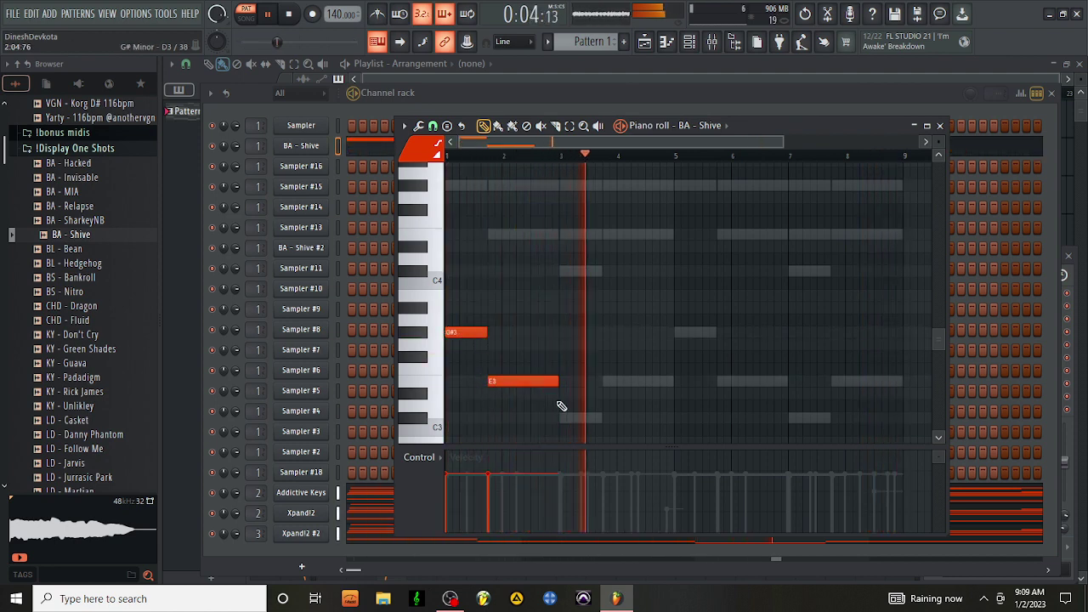
pyautogui.click(562, 417)
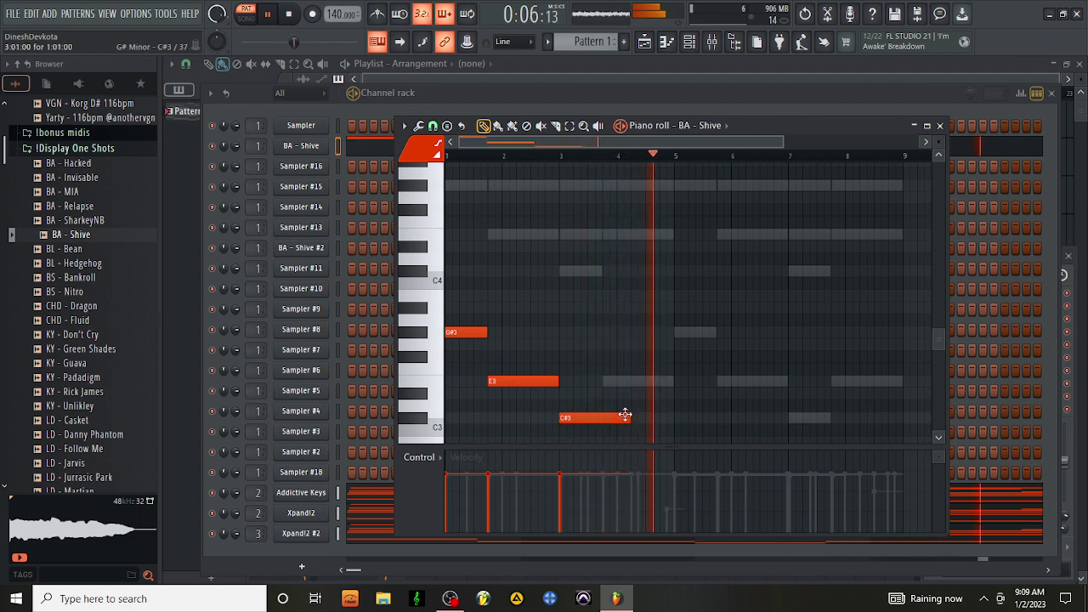
pyautogui.moveTo(624, 414); pyautogui.dragTo(601, 415)
pyautogui.click(607, 381)
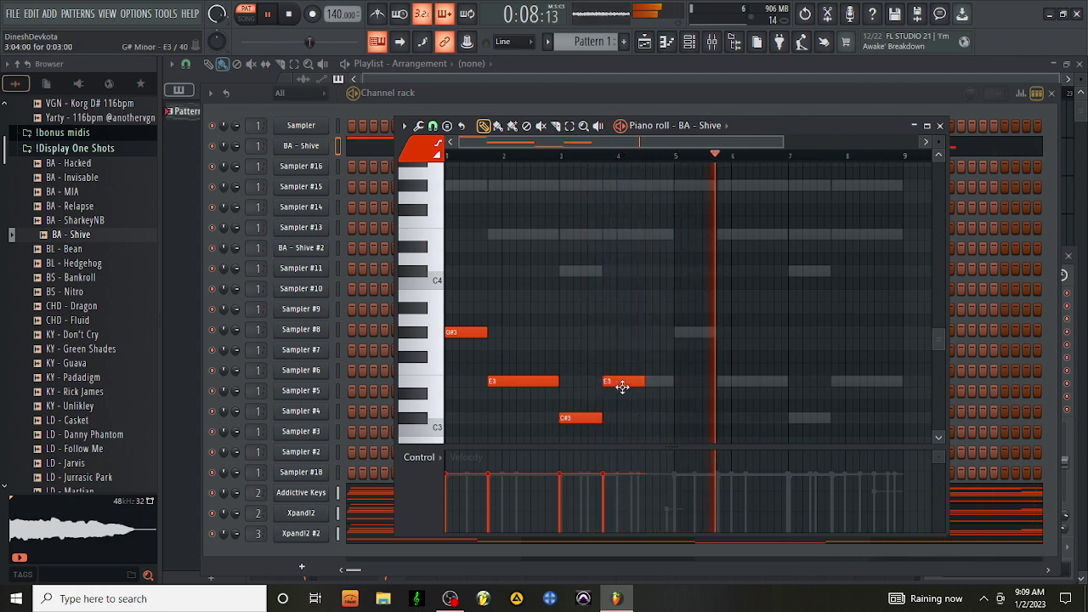
pyautogui.moveTo(648, 382); pyautogui.dragTo(668, 389)
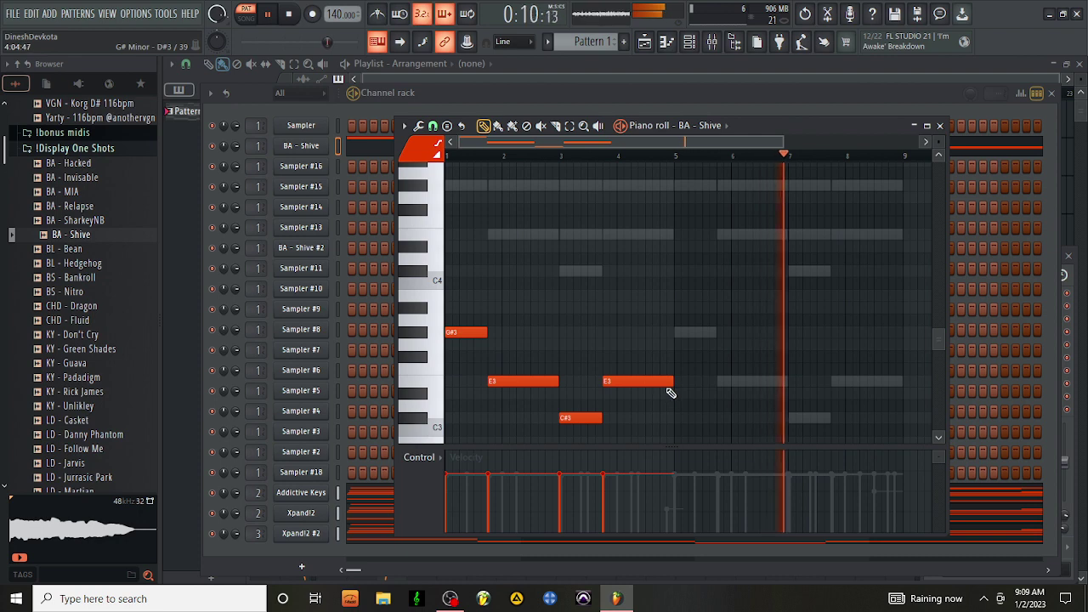
# Step: Duplicate the BA - Shive four-note phrase into bars 5 to 8 and raise the velocity of every note to 100%
pyautogui.hotkey('ctrl', 'b')
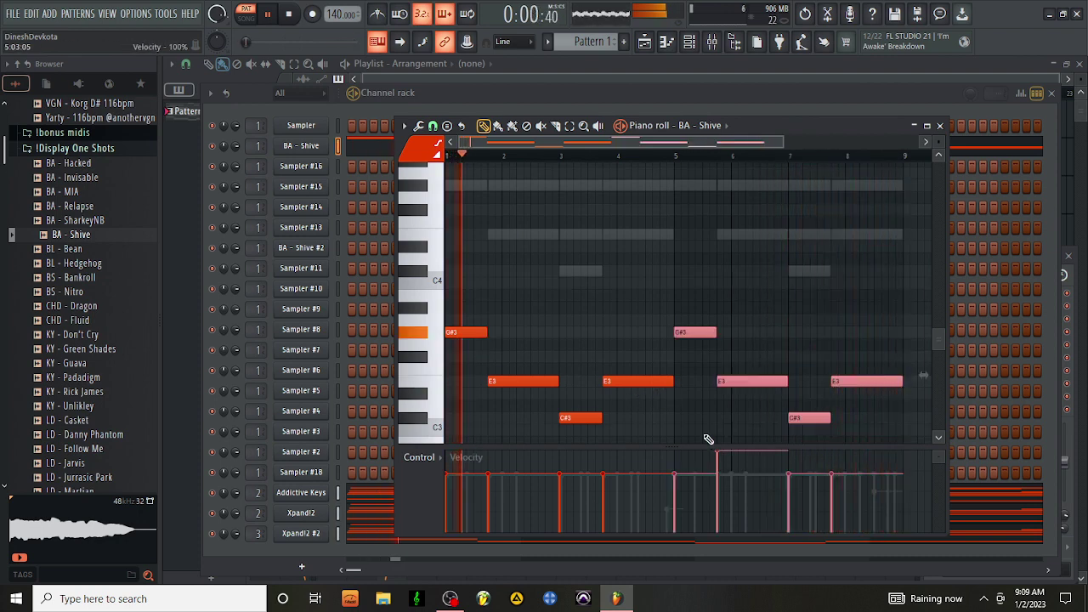
pyautogui.click(653, 279)
pyautogui.rightClick(655, 280)
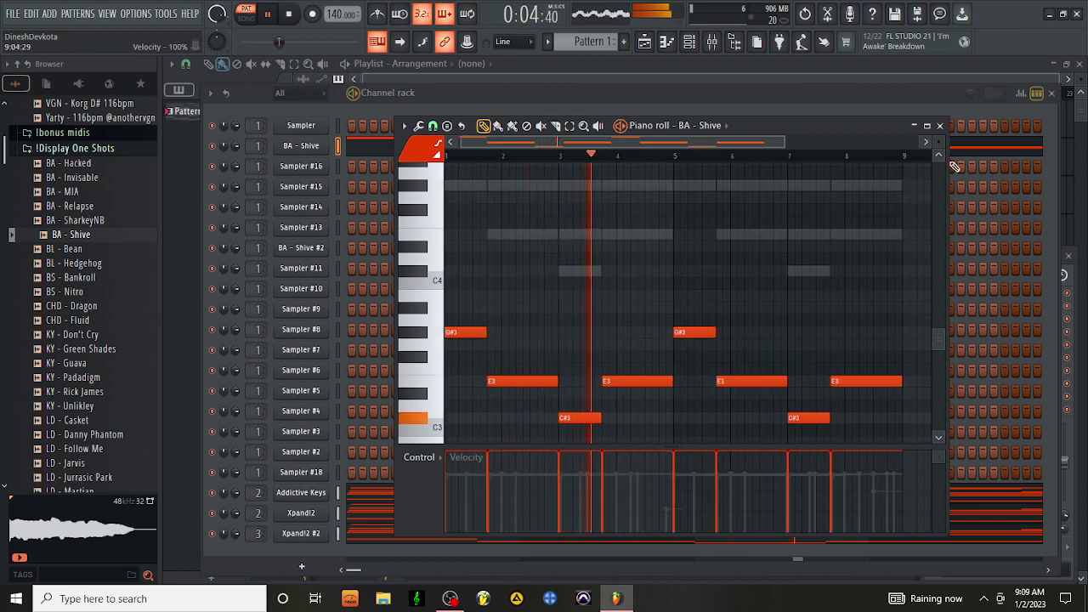
pyautogui.hscroll(2, 850, 182)
pyautogui.moveTo(644, 142); pyautogui.dragTo(586, 142)
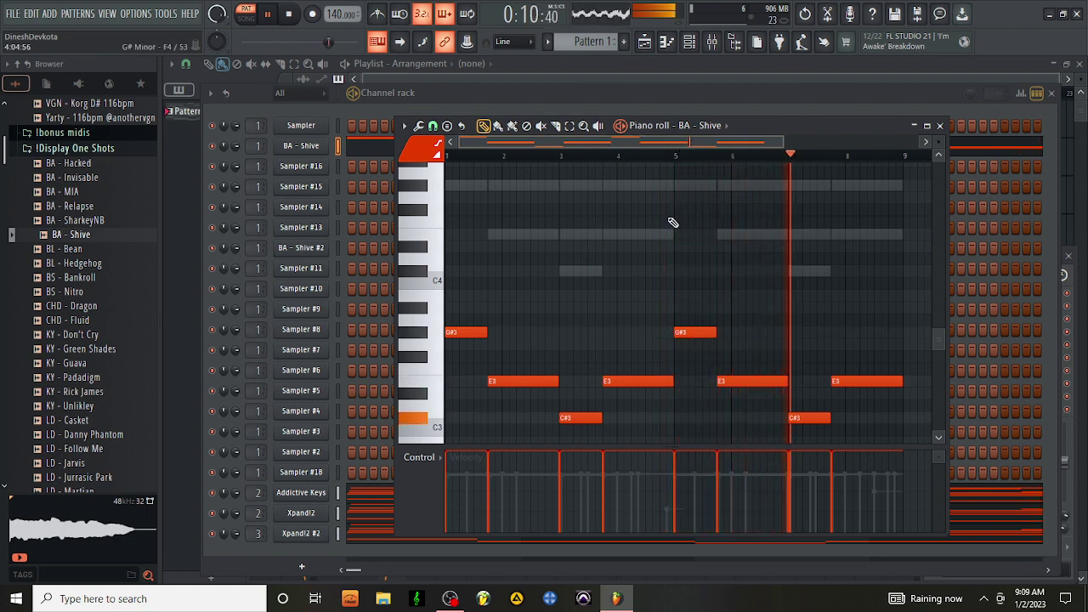
pyautogui.click(569, 125)
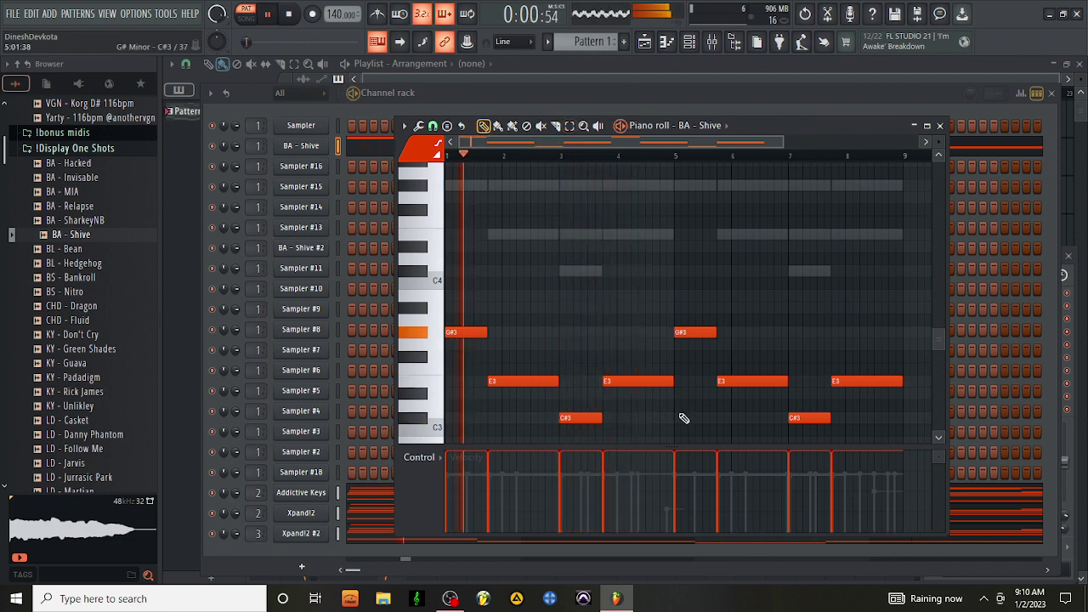
# Step: Shorten the second E3 note to start on beat 2 of bar 4, extend the first C#3 up to it, and play the result
pyautogui.moveTo(646, 381); pyautogui.dragTo(672, 381)
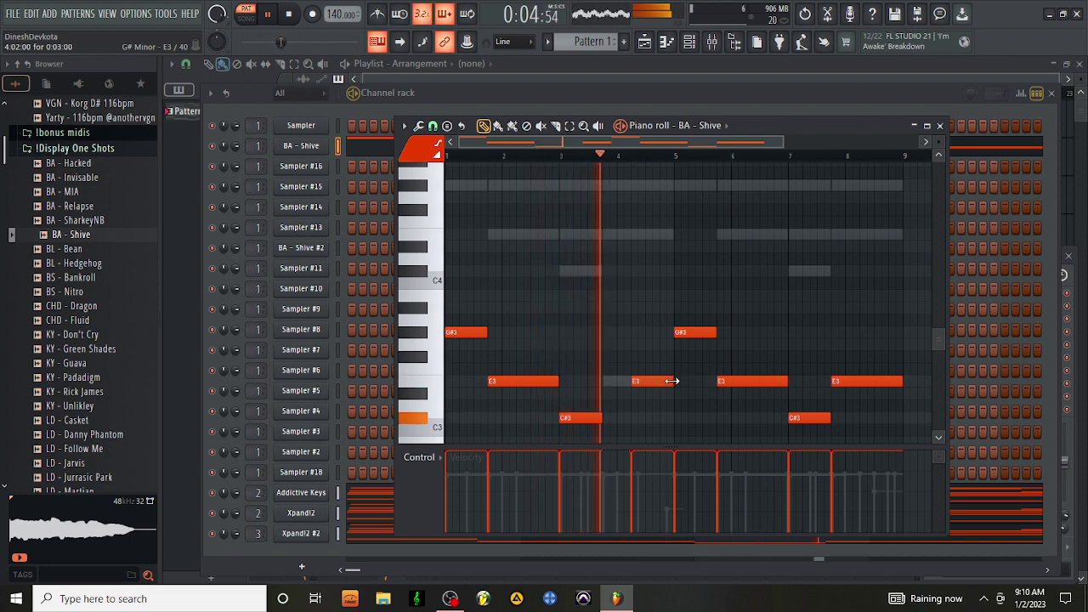
pyautogui.moveTo(598, 420); pyautogui.dragTo(631, 425)
pyautogui.press('space')
pyautogui.press('space')
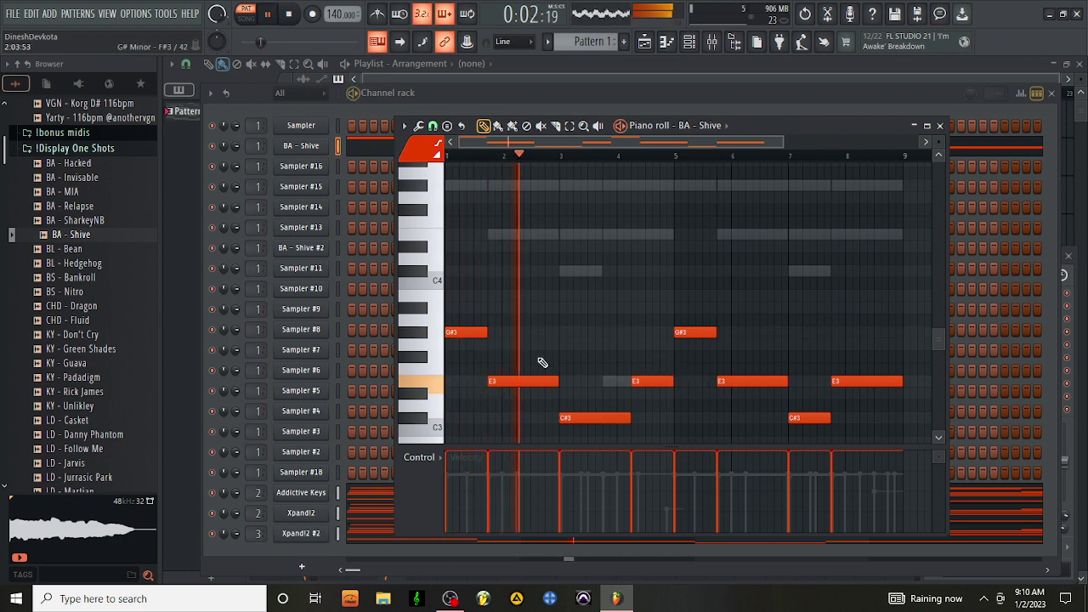
# Step: Transpose all BA - Shive notes up one octave and play them back
pyautogui.scroll(-3, 548, 347)
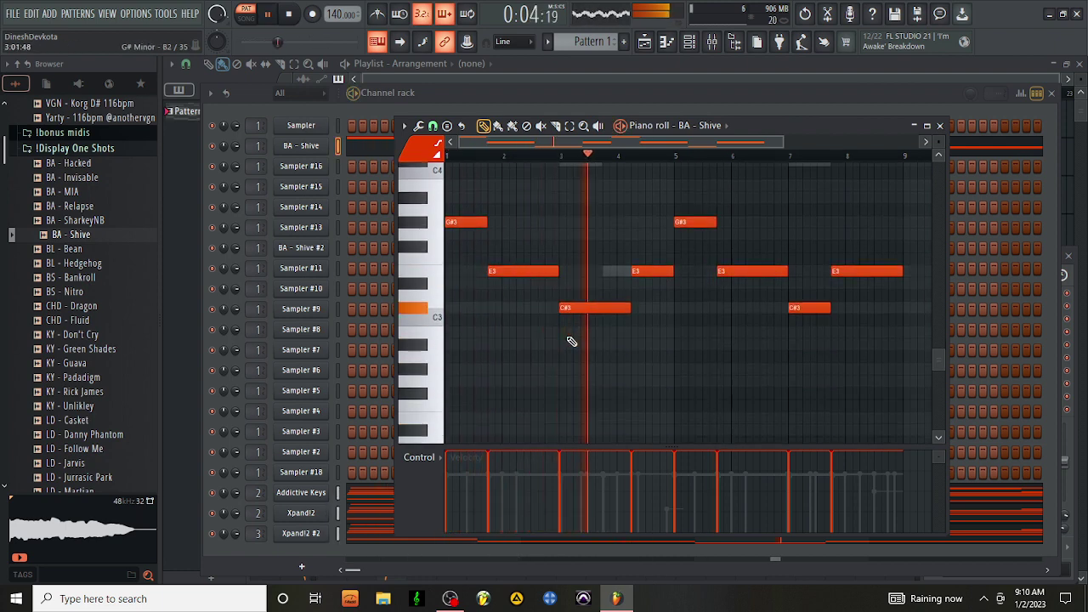
pyautogui.press('space')
pyautogui.hotkey('ctrl', 'Up')
pyautogui.scroll(3, 570, 340)
pyautogui.press('space')
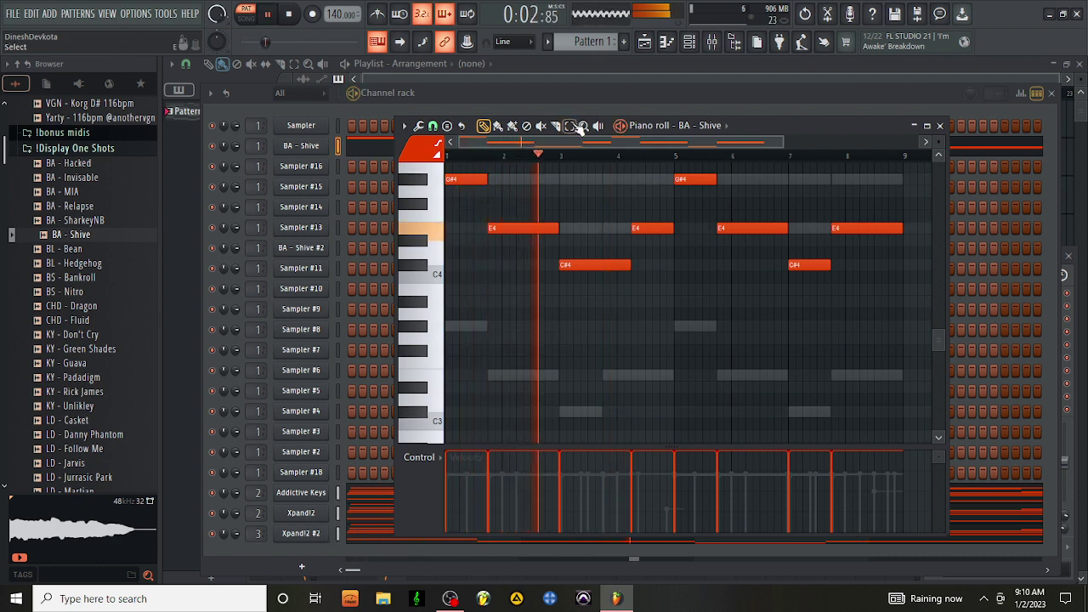
# Step: Move only the first G#4 note in bar 1 down one octave to G#3 and play the pattern
pyautogui.press('e')
pyautogui.click(479, 181)
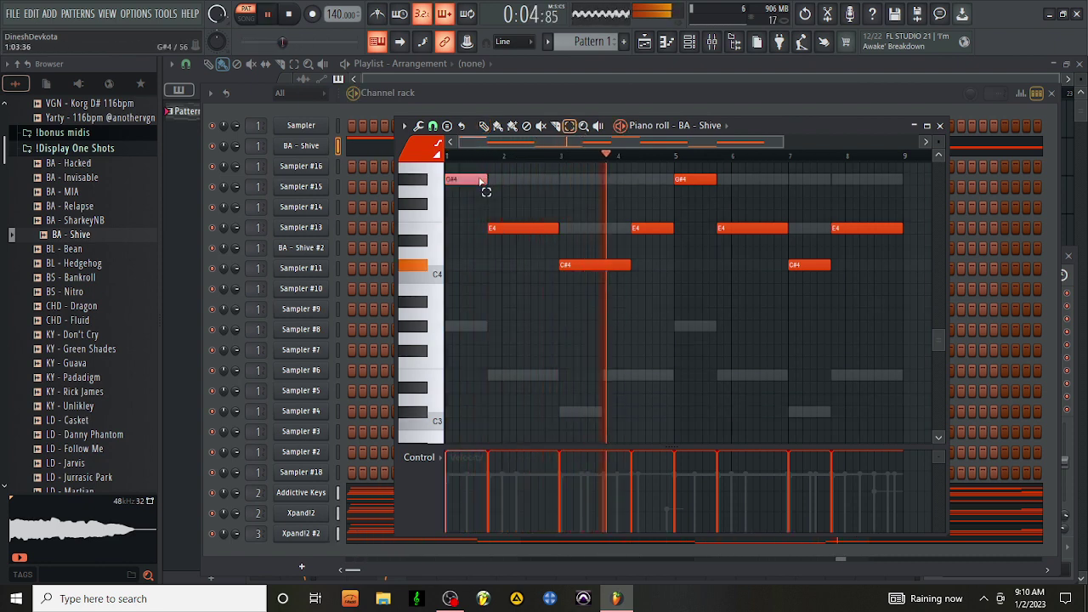
pyautogui.hotkey('ctrl', 'Down')
pyautogui.press('space')
pyautogui.press('space')
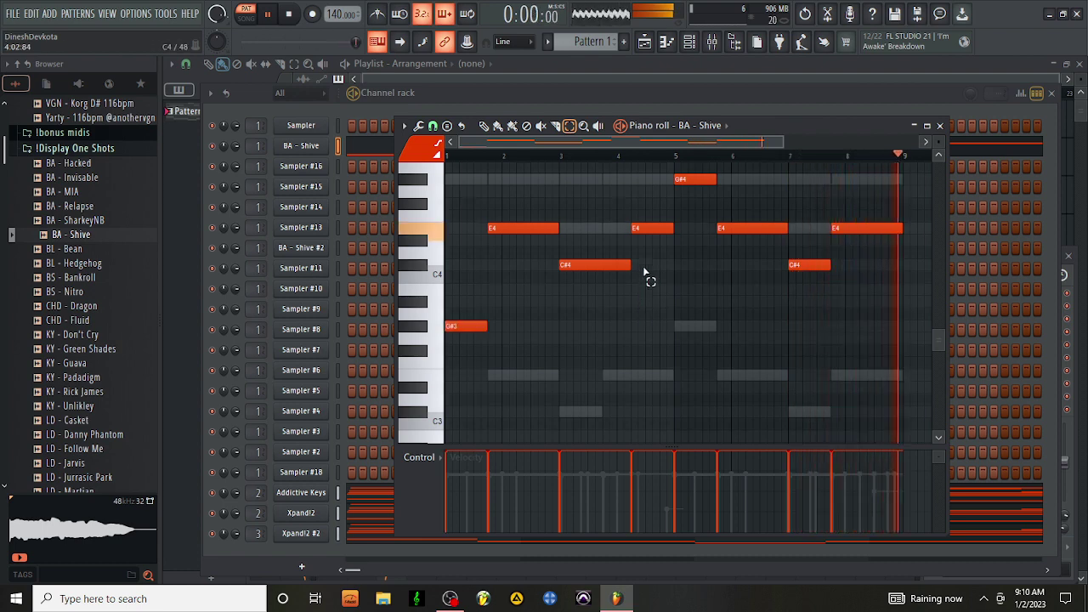
# Step: Try the E4 note in bar 4 one octave lower and move it back up
pyautogui.click(645, 227)
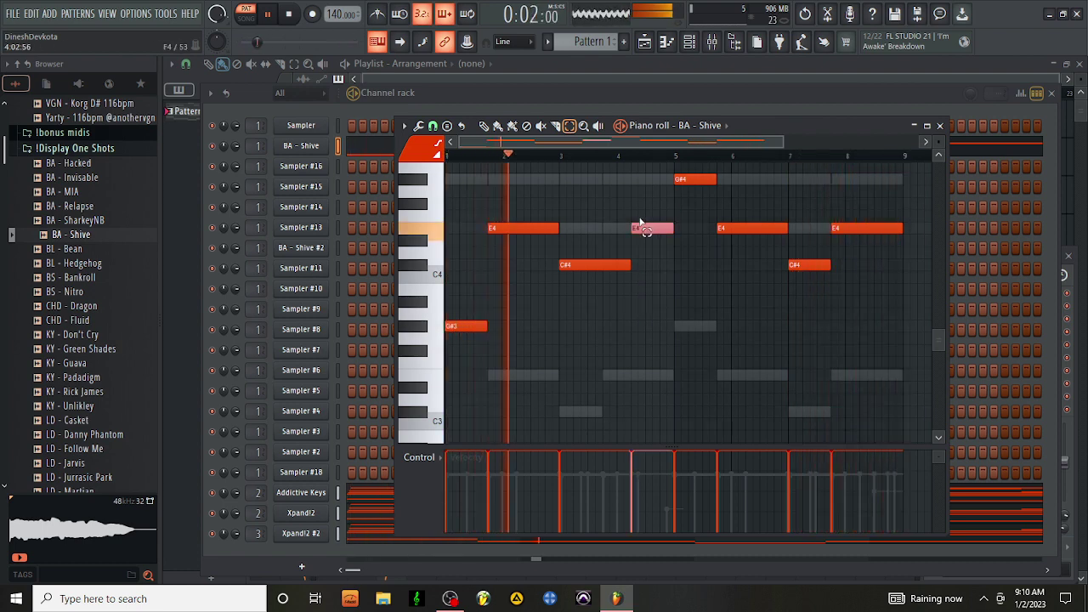
pyautogui.hotkey('ctrl', 'Down')
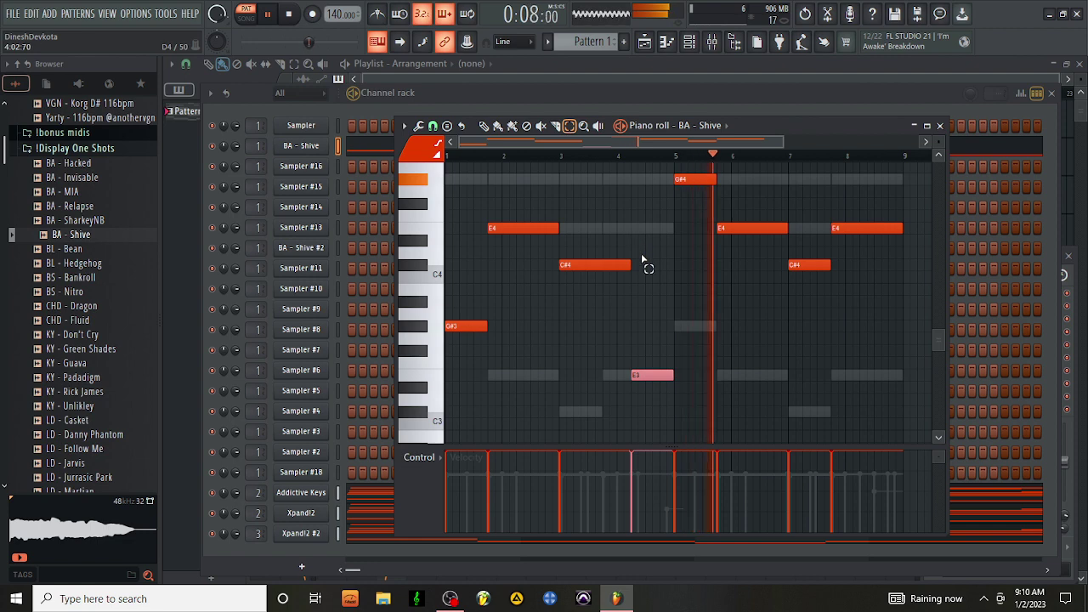
pyautogui.hotkey('ctrl', 'Up')
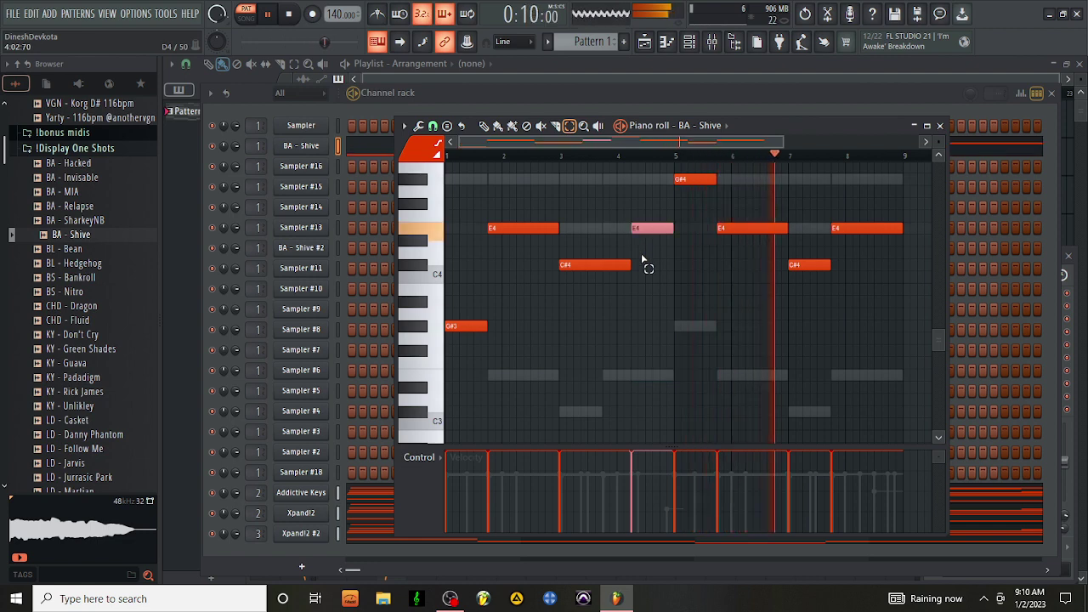
# Step: Turn on Cut itself for the BA - Shive channel
pyautogui.rightClick(327, 143)
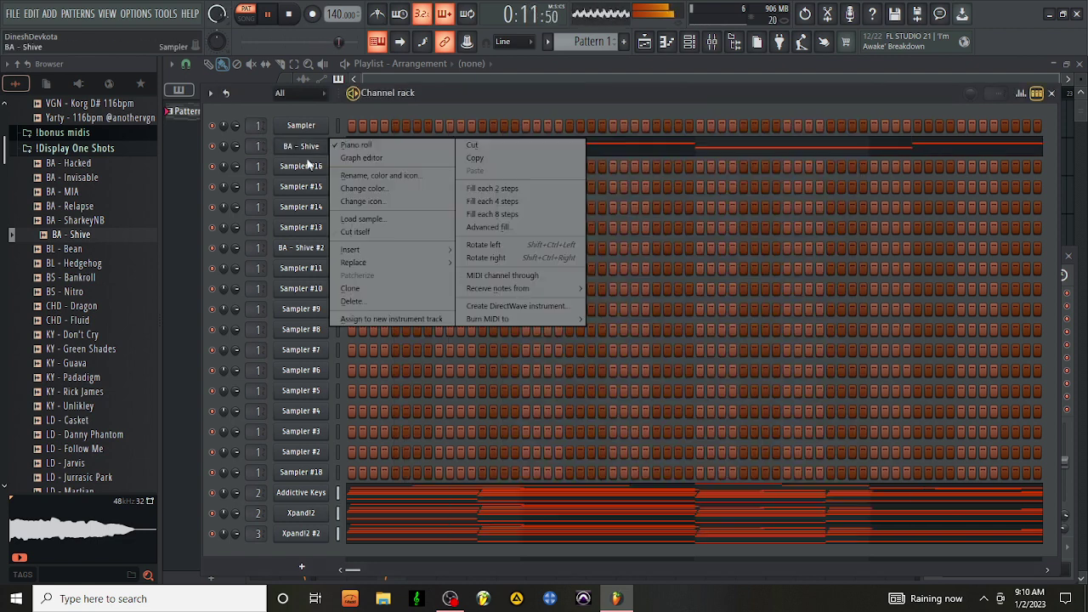
pyautogui.click(376, 231)
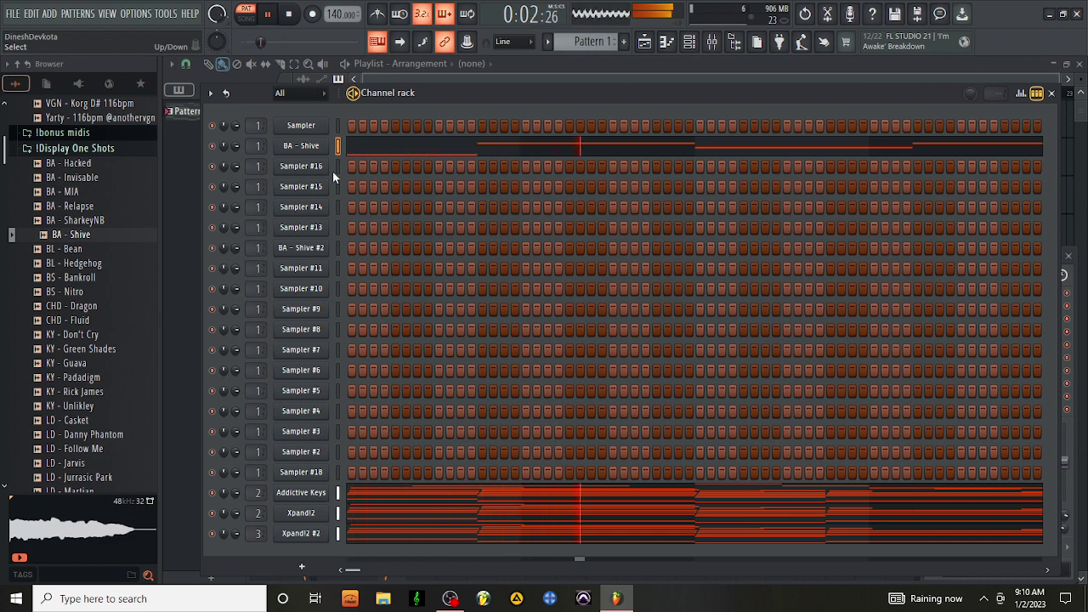
# Step: Replace the Sampler #18 channel with Xpand!2 and load its +23 Multi Harp preset from 06 Polysynths
pyautogui.rightClick(318, 479)
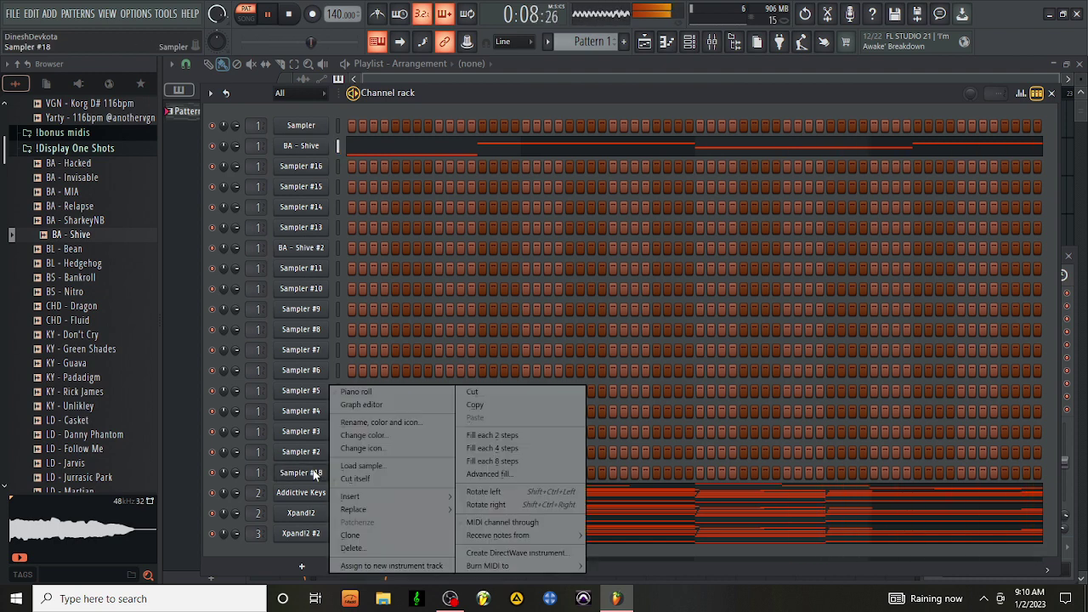
pyautogui.moveTo(351, 496)
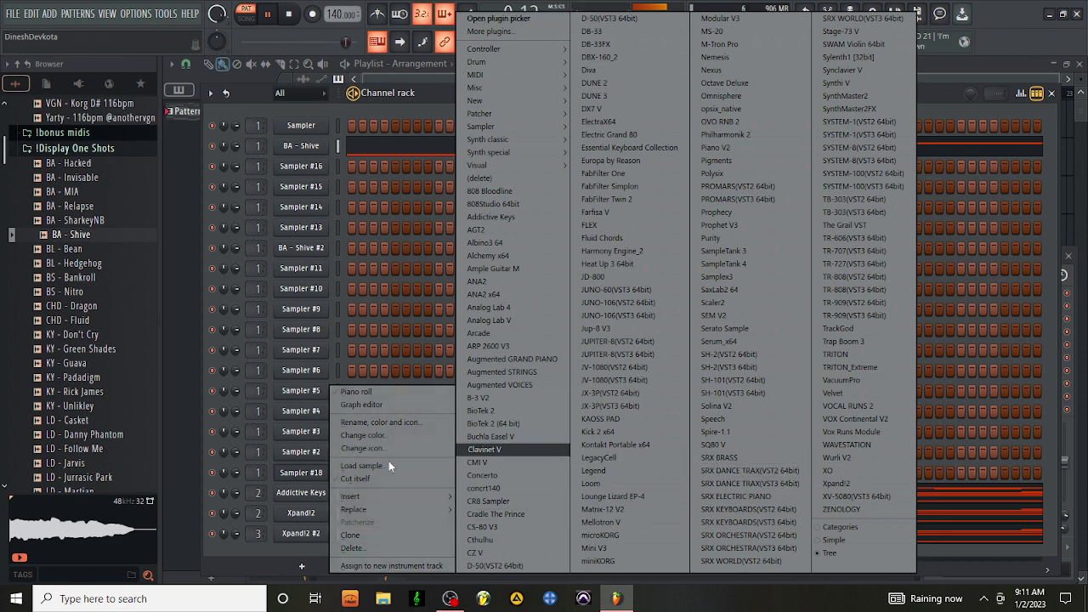
pyautogui.click(854, 482)
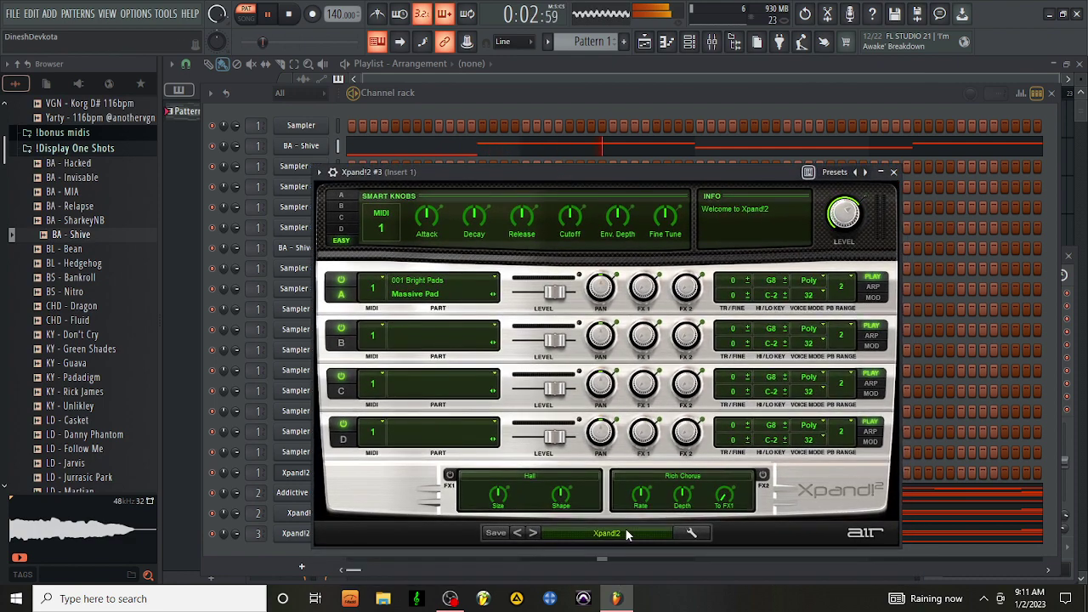
pyautogui.click(626, 533)
pyautogui.moveTo(553, 321)
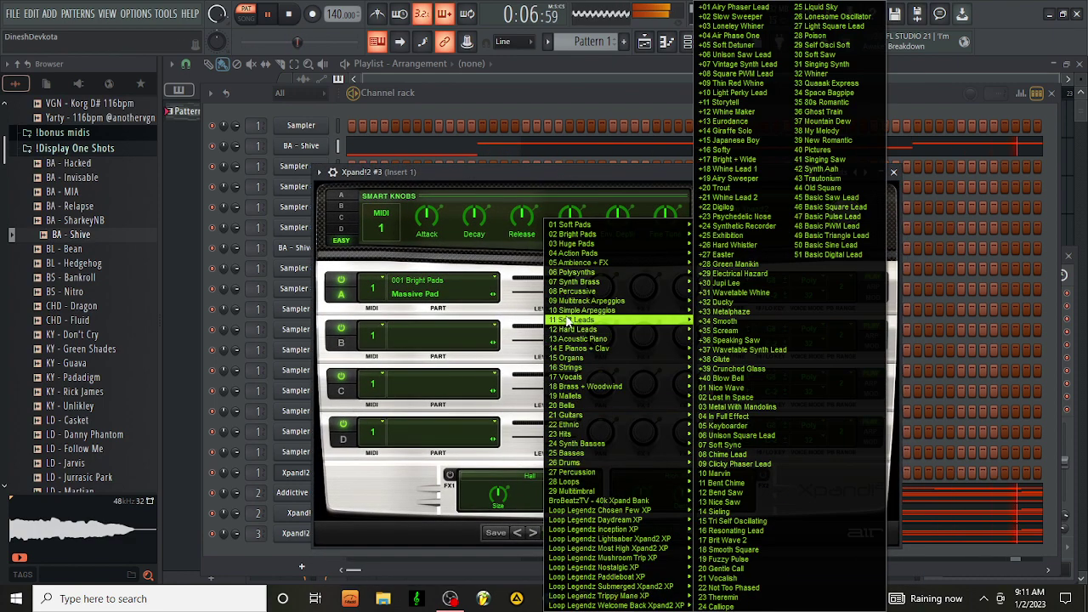
pyautogui.moveTo(614, 274)
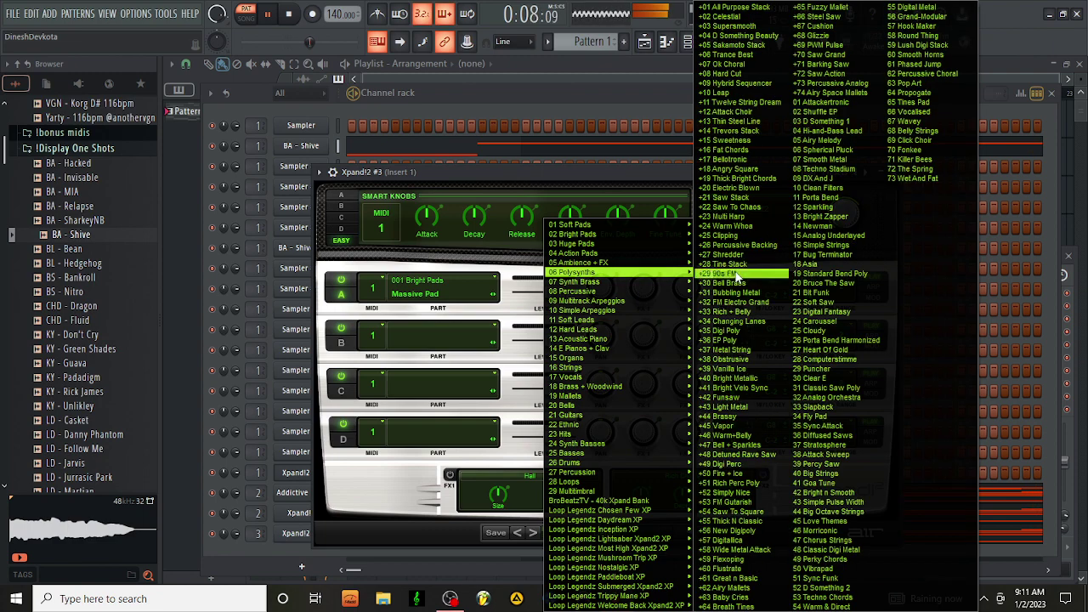
pyautogui.click(724, 216)
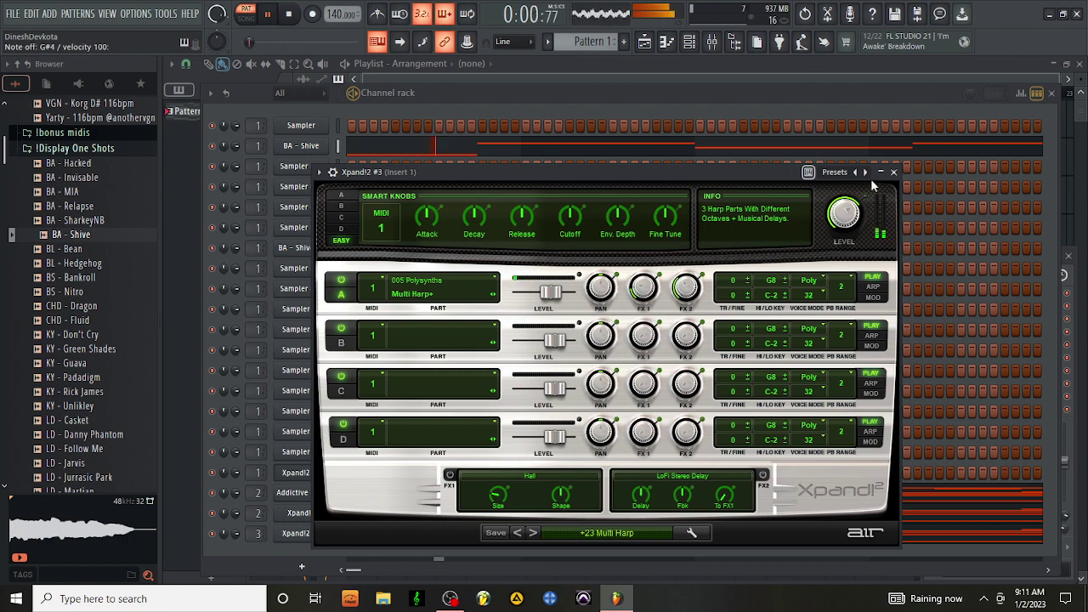
# Step: Route the Xpand!2 #3 channel to mixer track 2 and open its piano roll ready for drawing notes
pyautogui.click(894, 172)
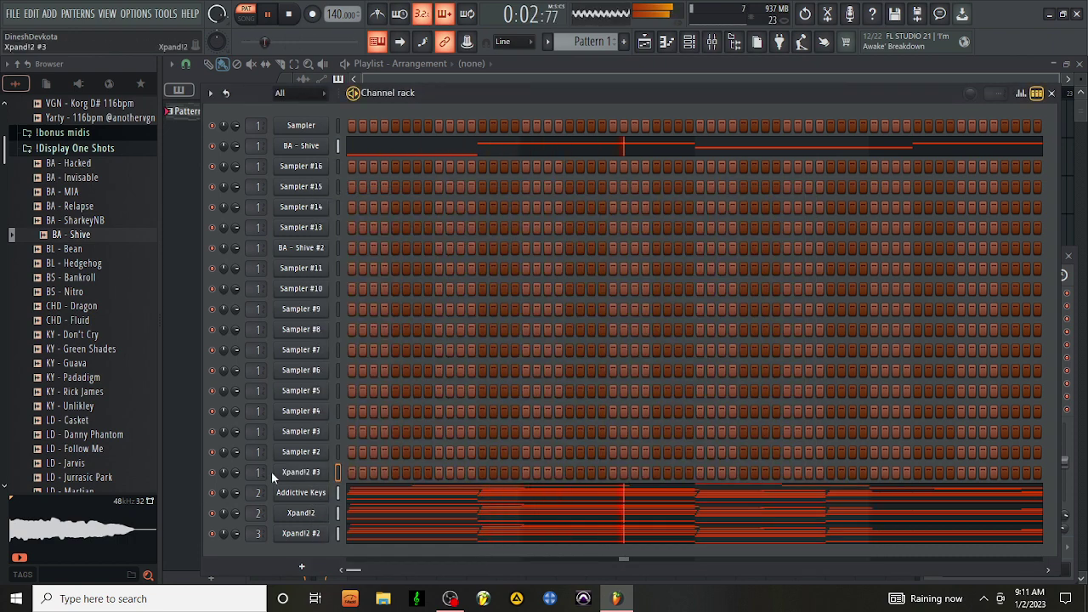
pyautogui.rightClick(305, 472)
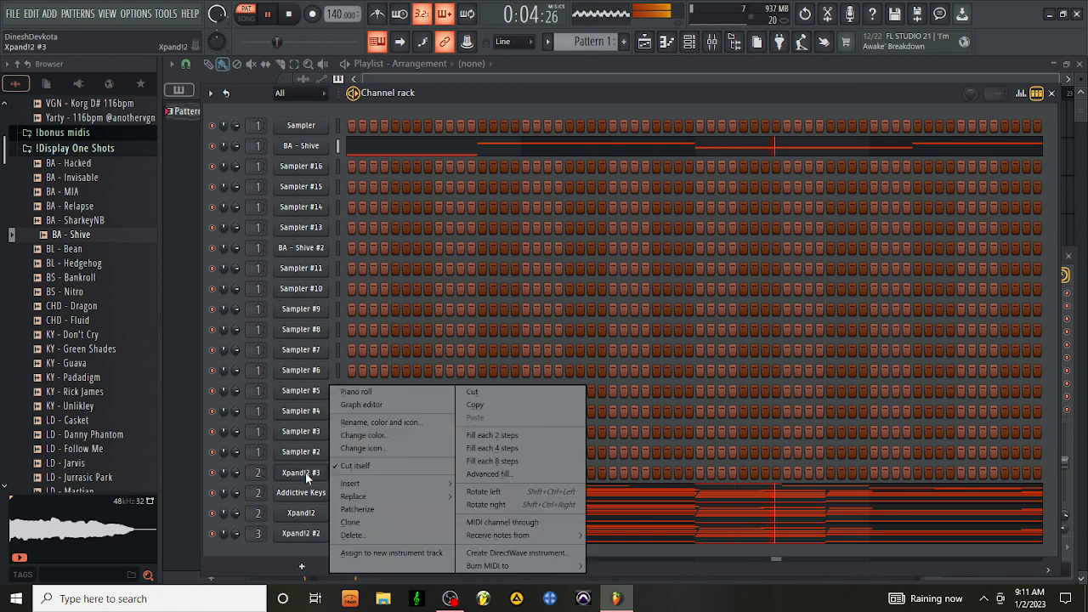
pyautogui.click(424, 391)
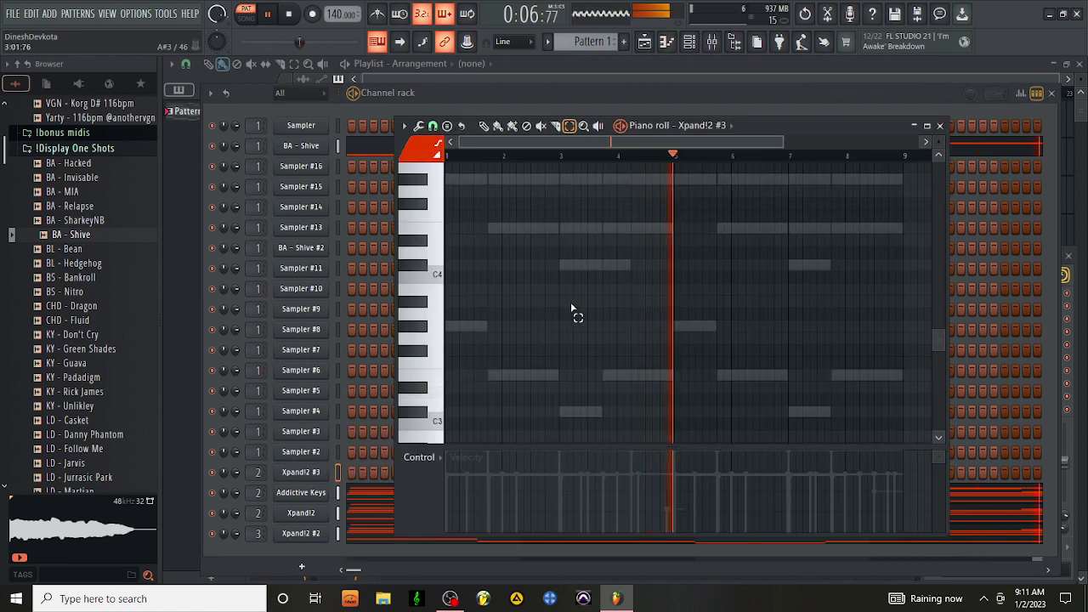
pyautogui.click(484, 125)
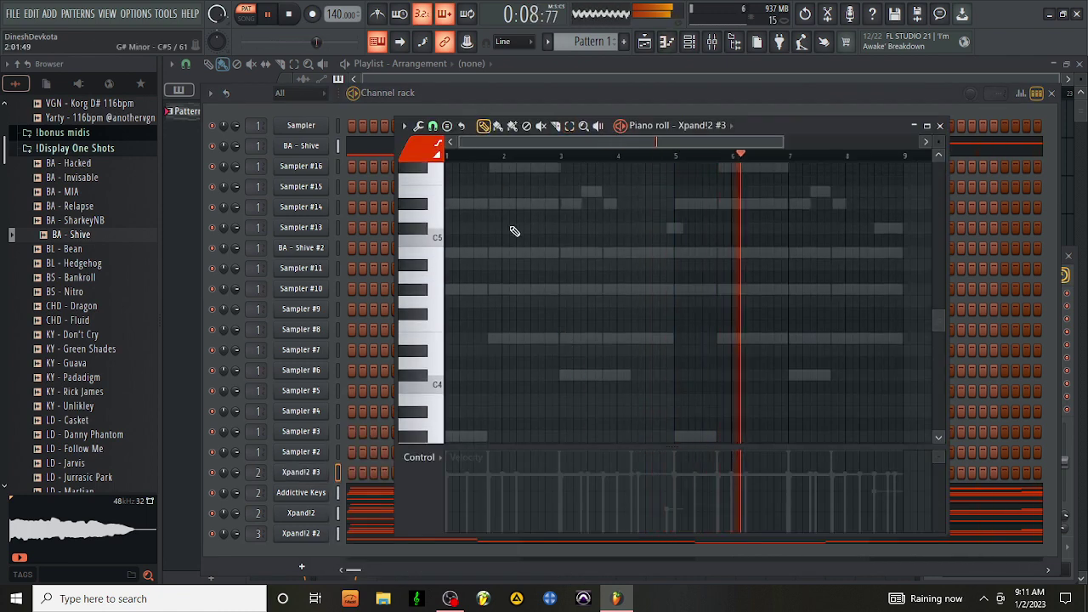
# Step: Draw a D#5 note at the start of bar 1 for Xpand!2 #3 and play it with the pattern
pyautogui.scroll(3, 476, 289)
pyautogui.press('space')
pyautogui.moveTo(474, 302)
pyautogui.mouseDown()
pyautogui.moveTo(459, 276)
pyautogui.moveTo(438, 352)
pyautogui.moveTo(433, 270)
pyautogui.mouseUp()
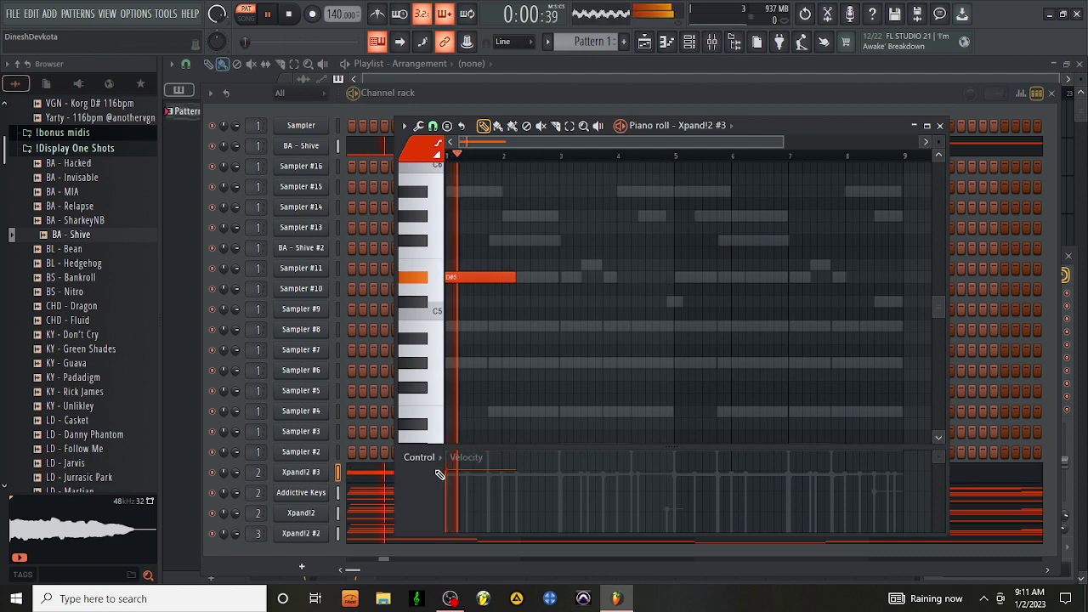
pyautogui.scroll(3, 508, 319)
pyautogui.press('space')
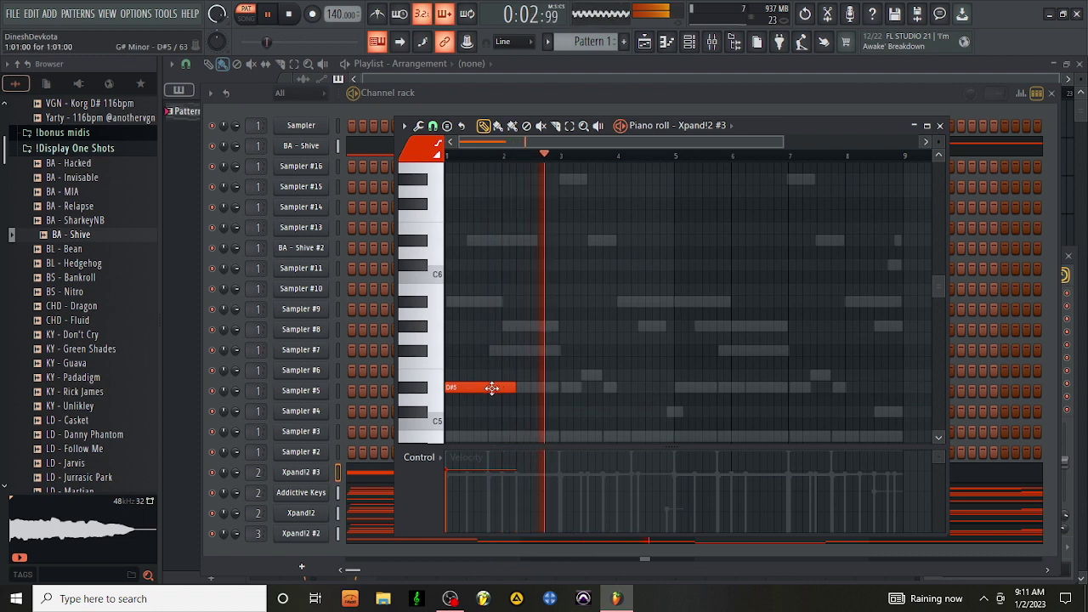
pyautogui.press('space')
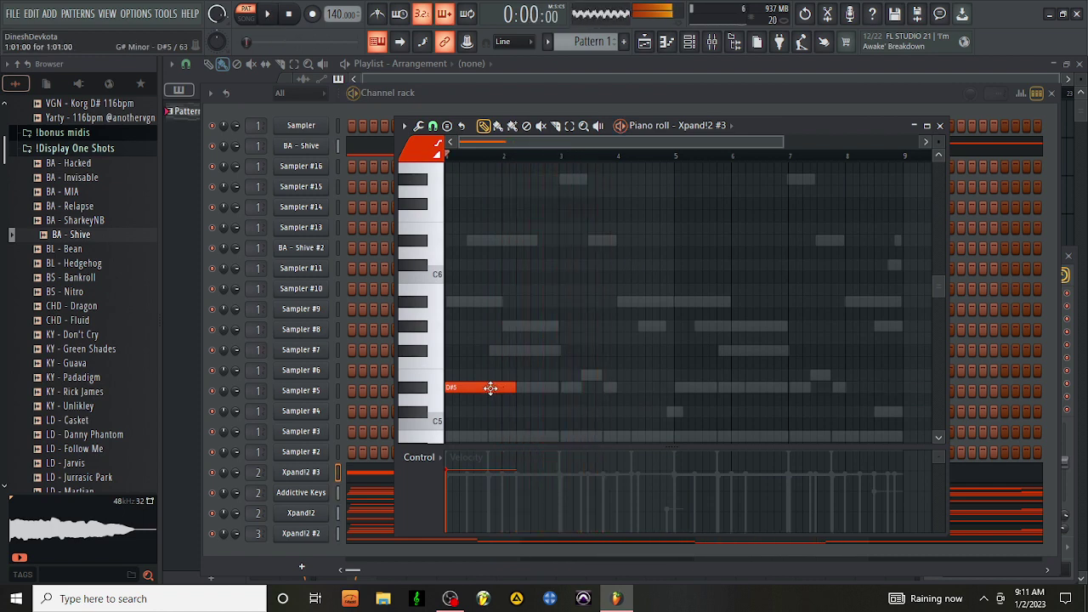
# Step: Shorten the first D#5 note to one bar and add another one-bar D#5 at bar 2
pyautogui.press('space')
pyautogui.moveTo(489, 387); pyautogui.dragTo(513, 387)
pyautogui.press('space')
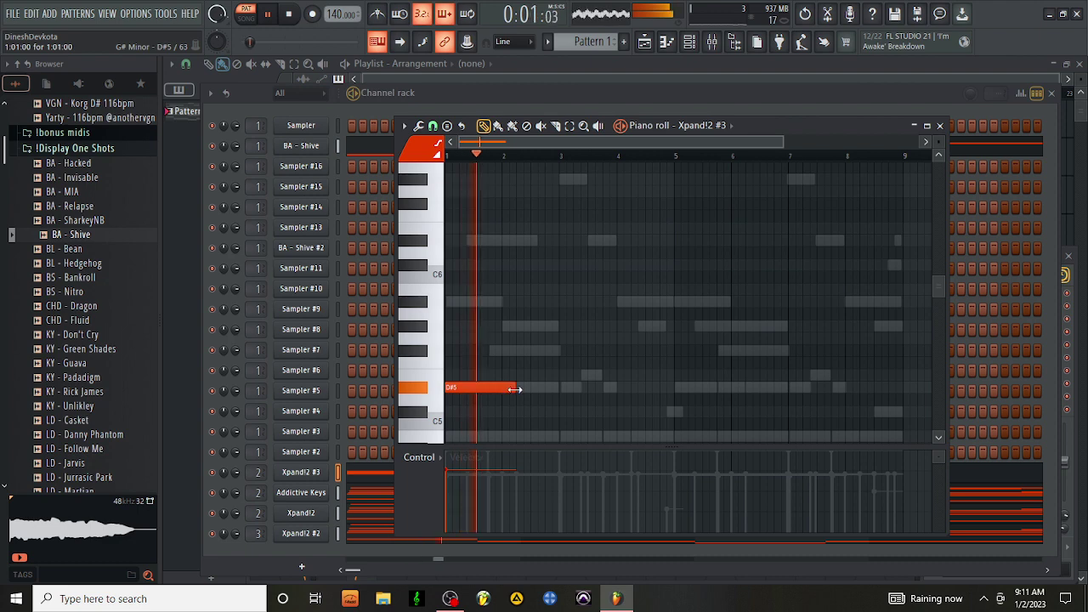
pyautogui.moveTo(514, 388); pyautogui.dragTo(502, 388)
pyautogui.press('space')
pyautogui.click(507, 388)
pyautogui.press('space')
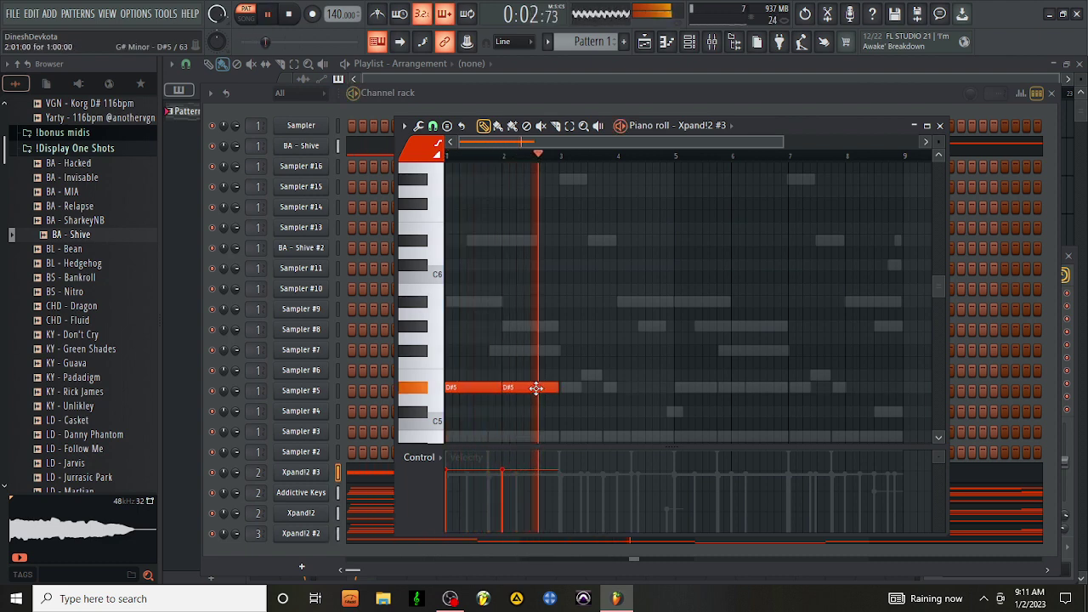
# Step: Try the bar 2 note up at F#5 and move it back to D#5
pyautogui.press('space')
pyautogui.moveTo(536, 391); pyautogui.dragTo(535, 344)
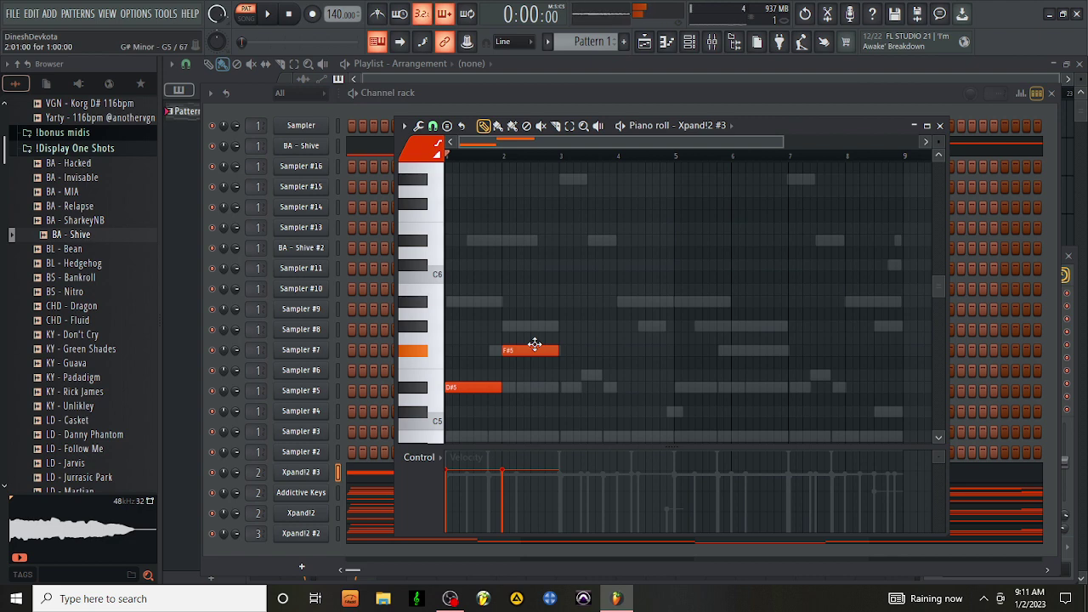
pyautogui.moveTo(535, 351); pyautogui.dragTo(535, 388)
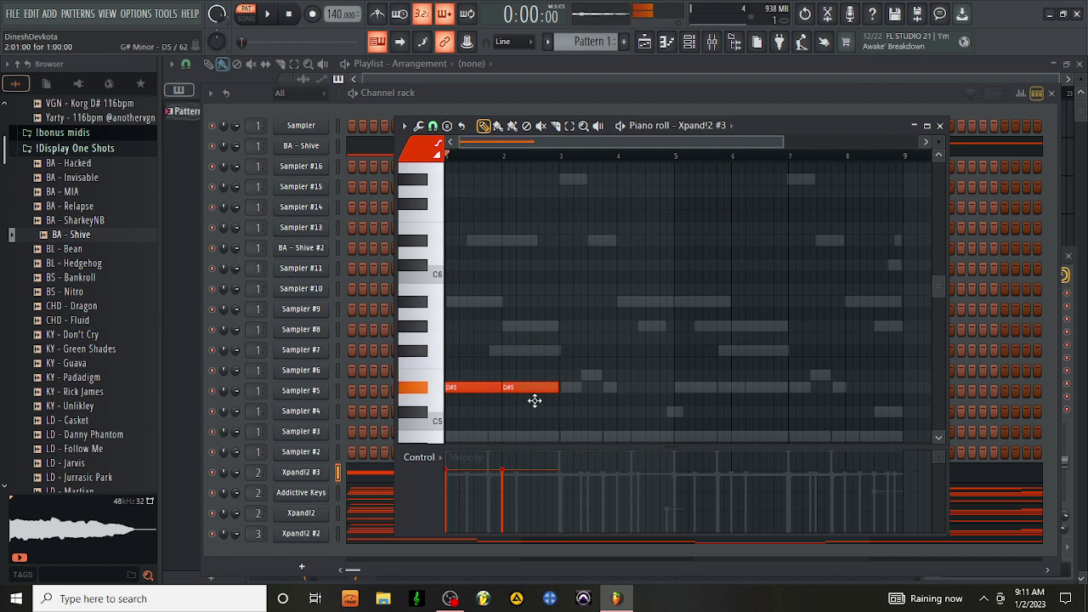
# Step: Add a one-bar E5 note at bar 3 and move the second D#5 note one beat earlier
pyautogui.click(562, 375)
pyautogui.press('space')
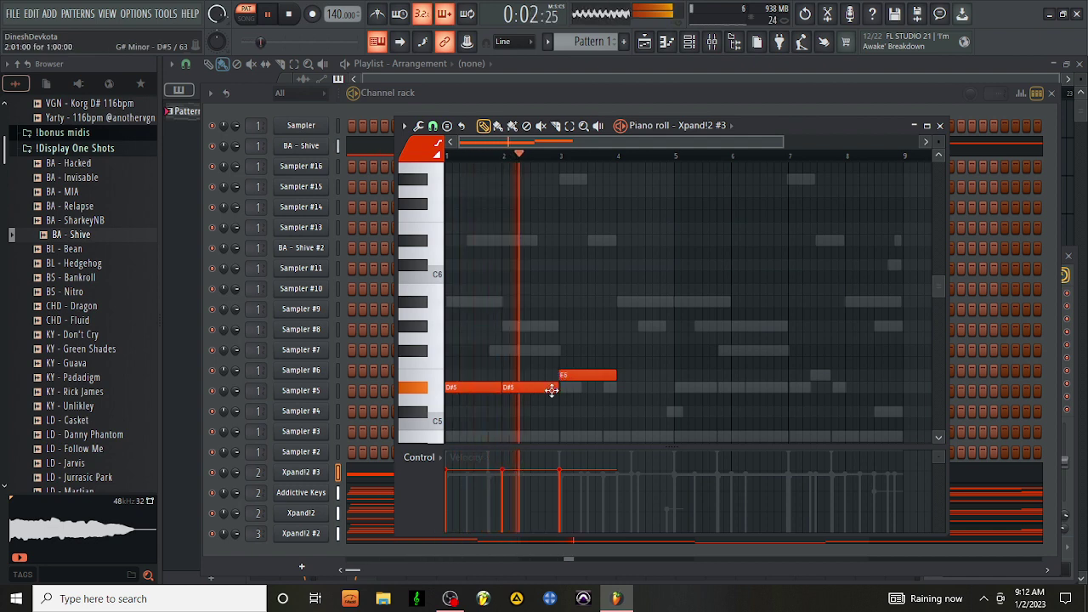
pyautogui.moveTo(501, 388); pyautogui.dragTo(491, 389)
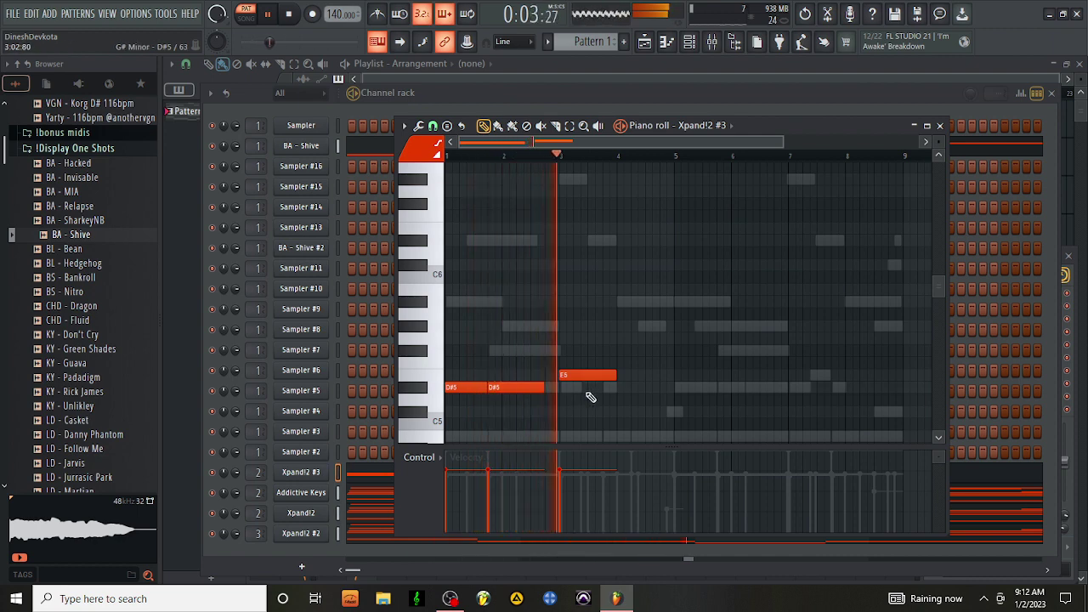
# Step: Shorten the bar 3 E5 note to three beats and add a half-bar G#5 starting near the end of bar 3
pyautogui.click(627, 377)
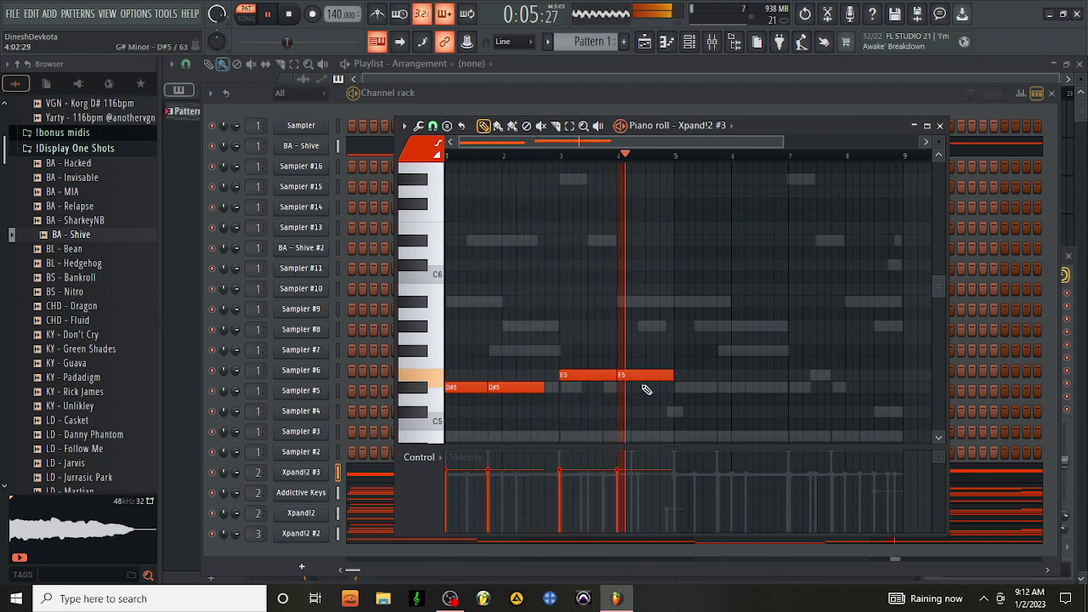
pyautogui.rightClick(643, 377)
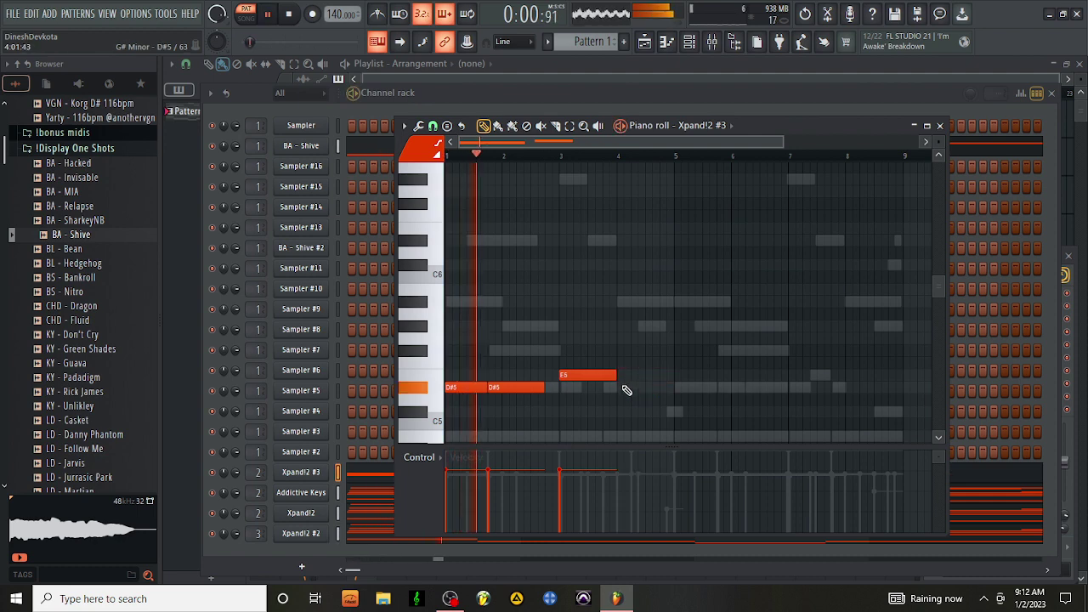
pyautogui.moveTo(617, 375); pyautogui.dragTo(609, 375)
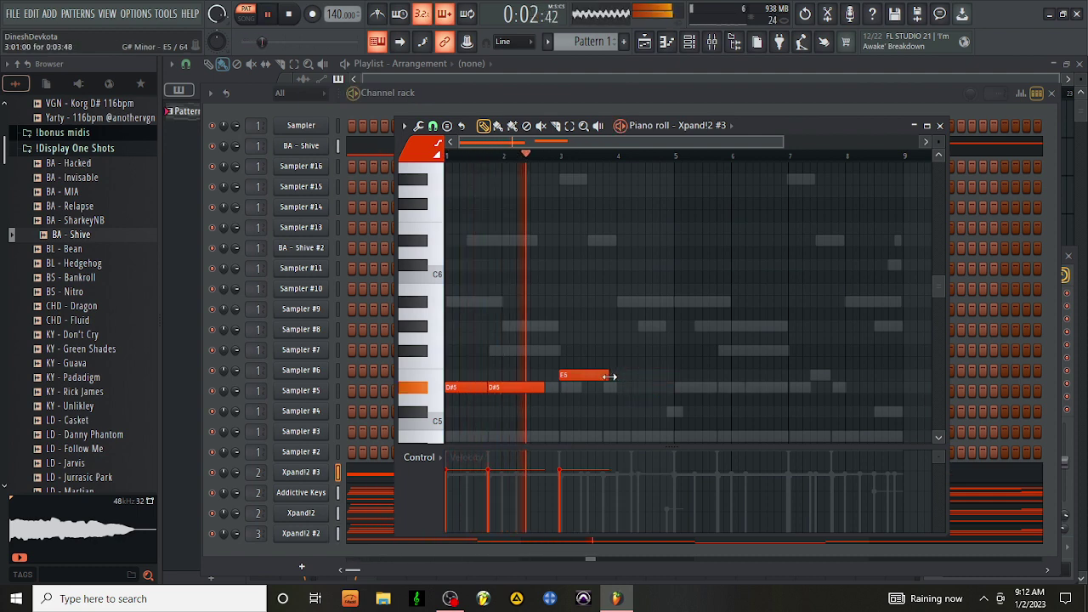
pyautogui.click(619, 327)
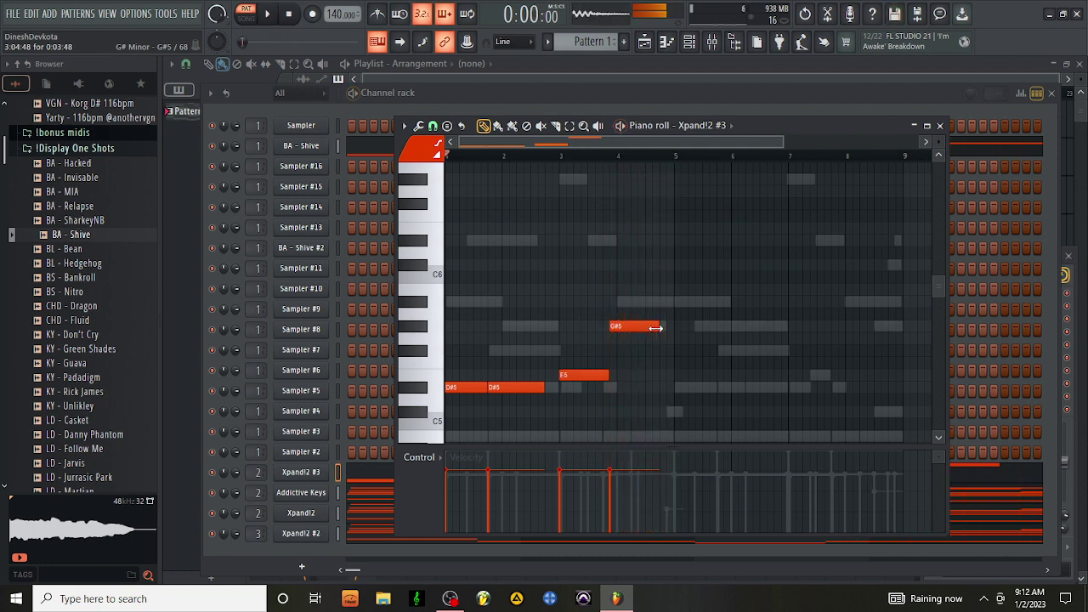
pyautogui.moveTo(653, 328); pyautogui.dragTo(636, 328)
pyautogui.moveTo(607, 375); pyautogui.dragTo(595, 376)
# Step: Add a very short D#6 on beat 4 of bar 3, plus a very short B4 and a half-bar A#5 in bar 4
pyautogui.click(614, 241)
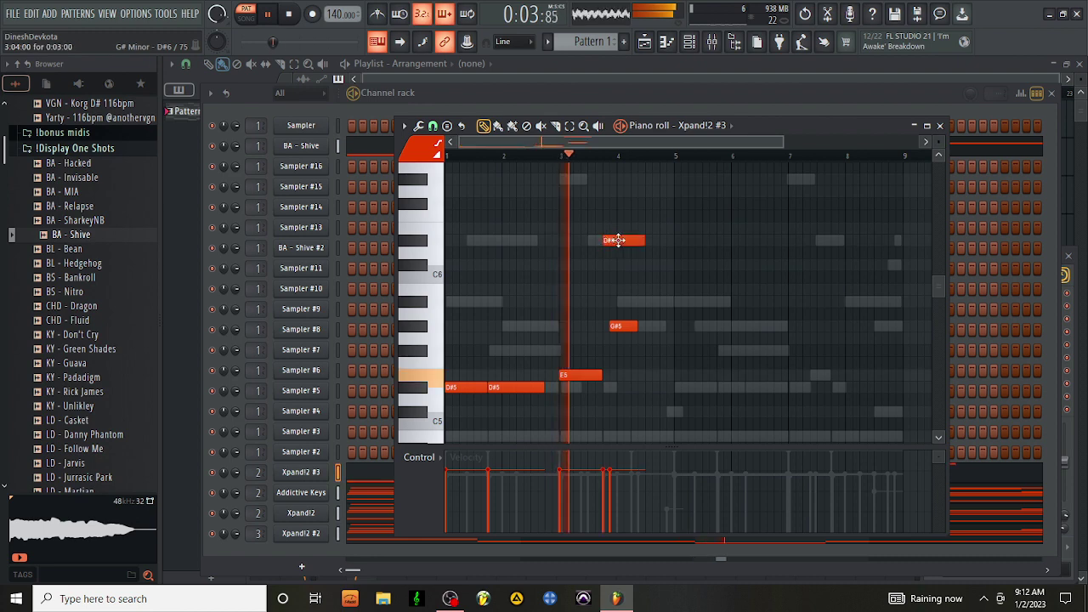
pyautogui.moveTo(643, 241); pyautogui.dragTo(607, 241)
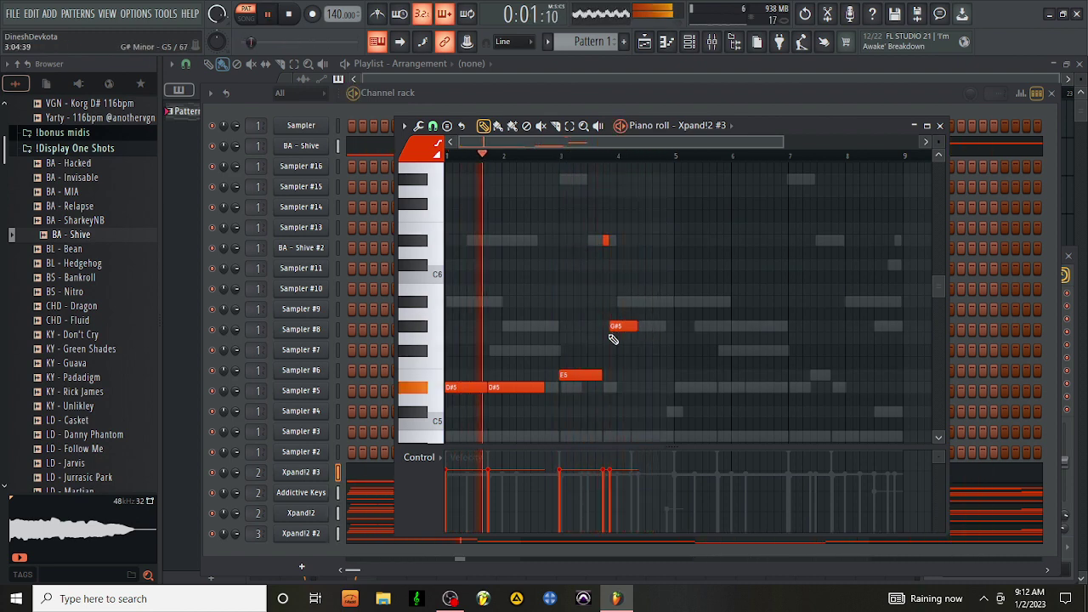
pyautogui.scroll(-4, 645, 369)
pyautogui.scroll(3, 651, 347)
pyautogui.scroll(-2, 649, 338)
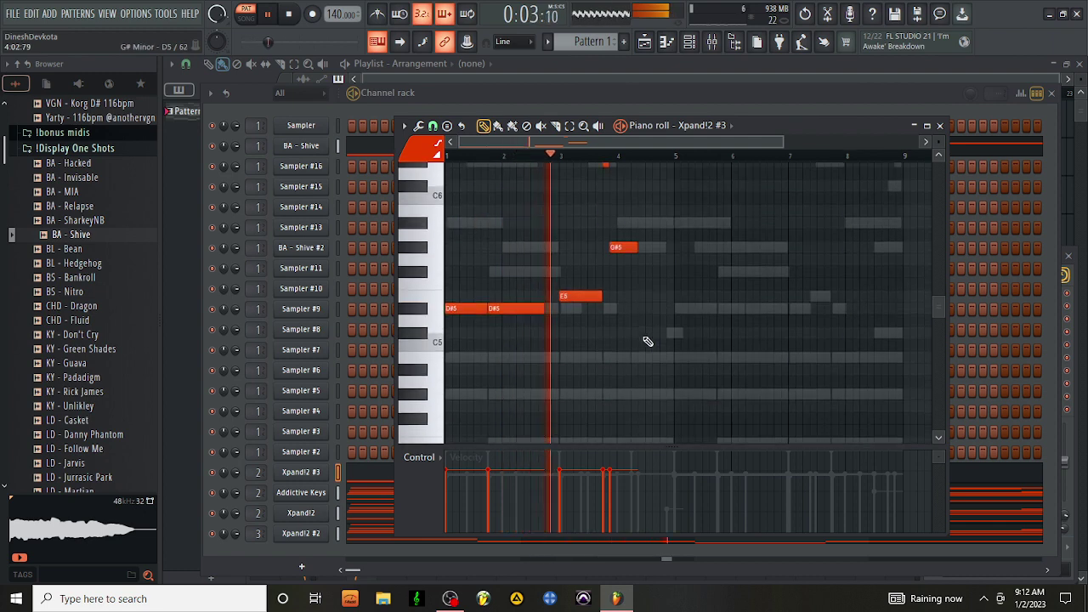
pyautogui.click(639, 327)
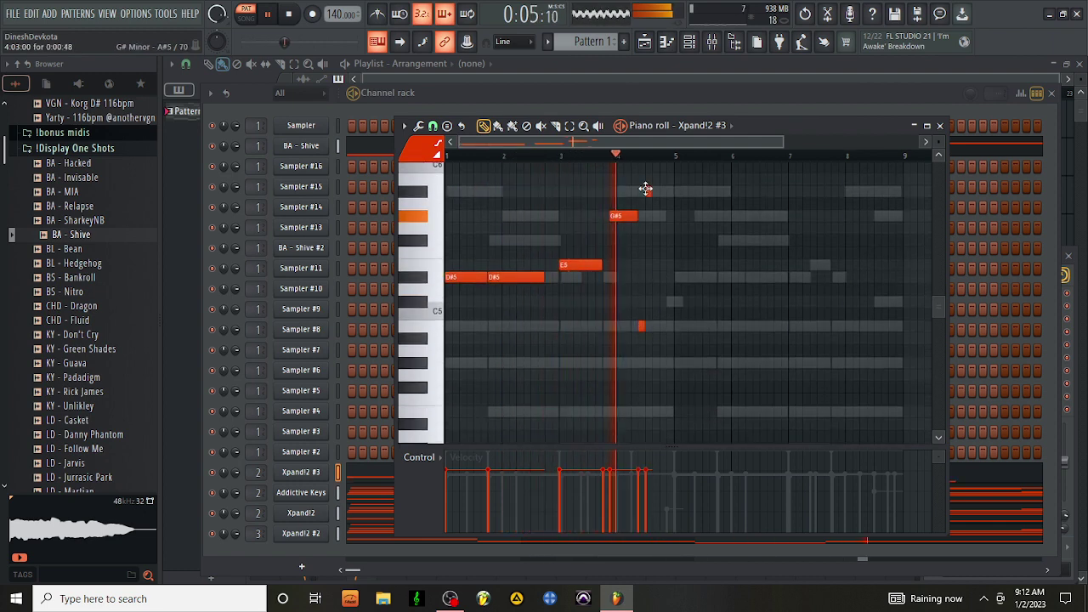
pyautogui.click(649, 190)
pyautogui.moveTo(650, 191); pyautogui.dragTo(672, 192)
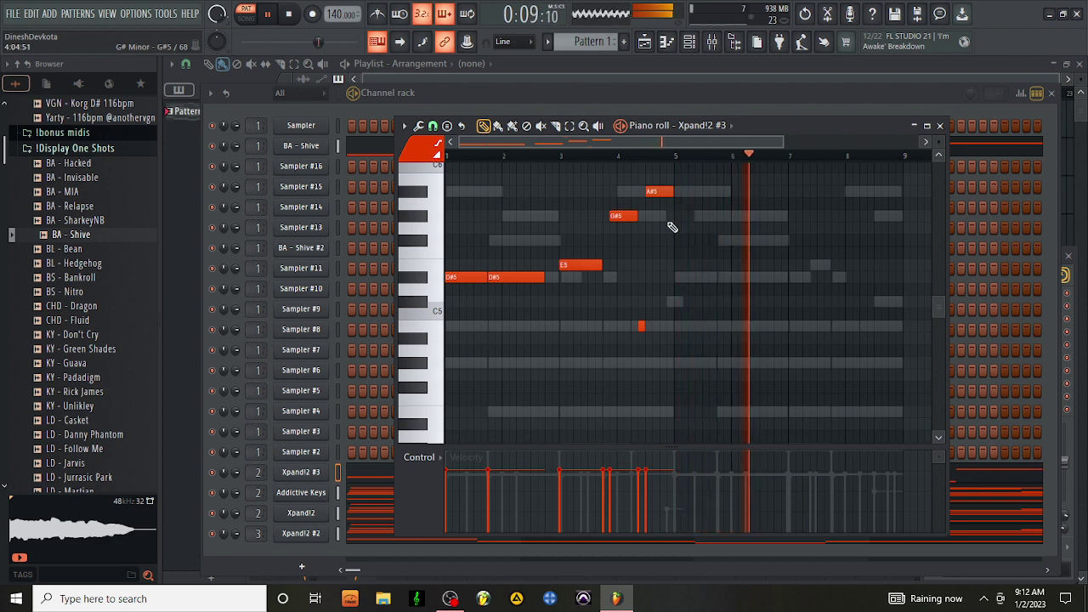
# Step: Duplicate the four-bar Xpand!2 #3 phrase into bars 5 to 8 and close the piano roll
pyautogui.hotkey('ctrl', 'b')
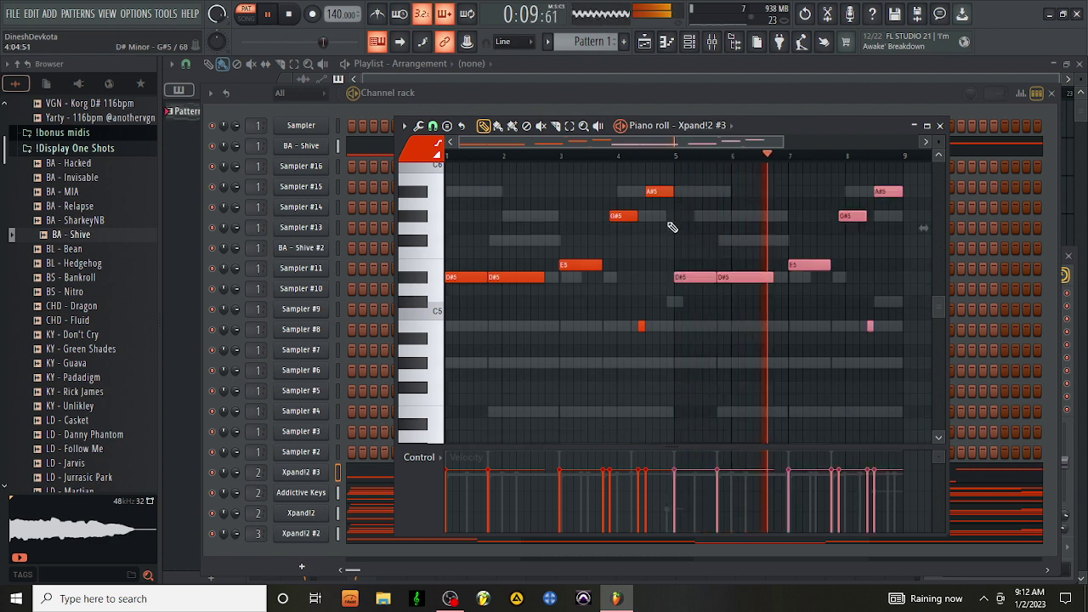
pyautogui.click(940, 126)
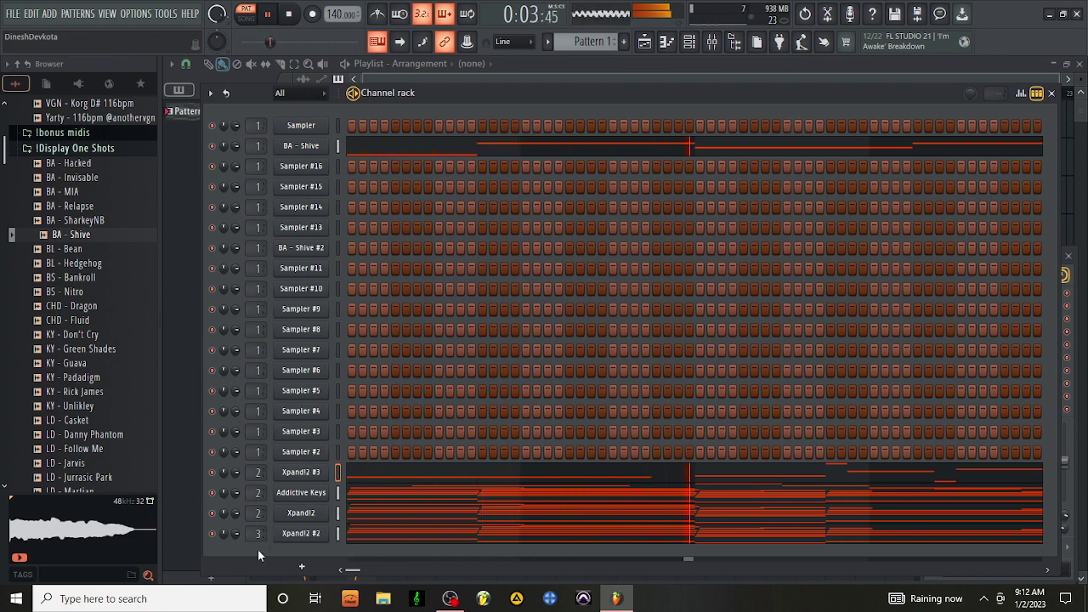
# Step: Open the mixer and slightly lower the volume of Insert 3
pyautogui.click(716, 44)
pyautogui.click(398, 421)
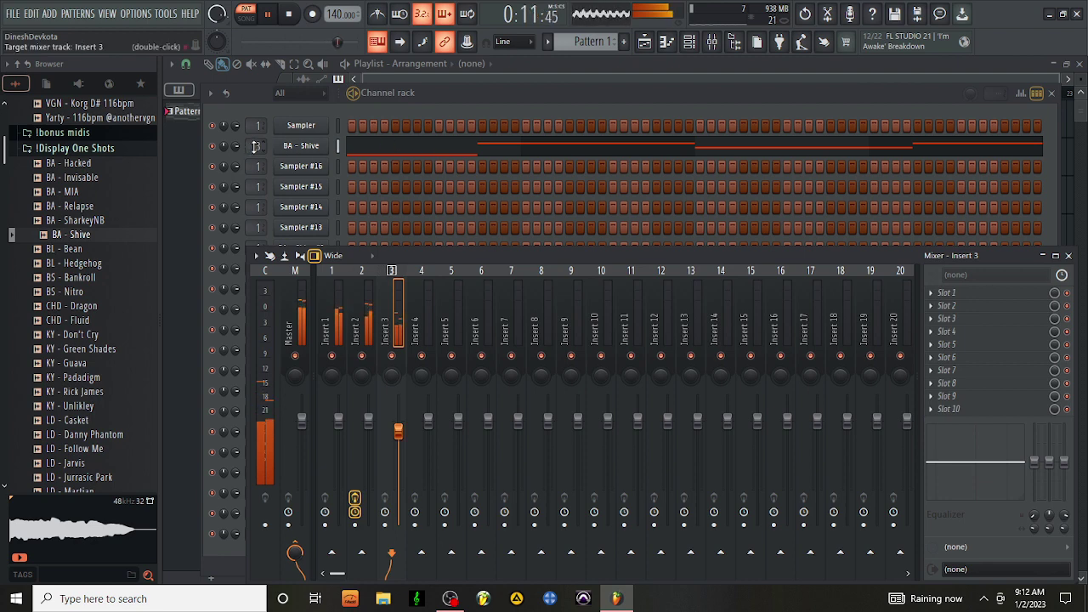
# Step: Route the BA - Shive channel to mixer track 4, load Decapitator in its first effect slot, and close the mixer
pyautogui.scroll(1, 255, 147)
pyautogui.click(941, 307)
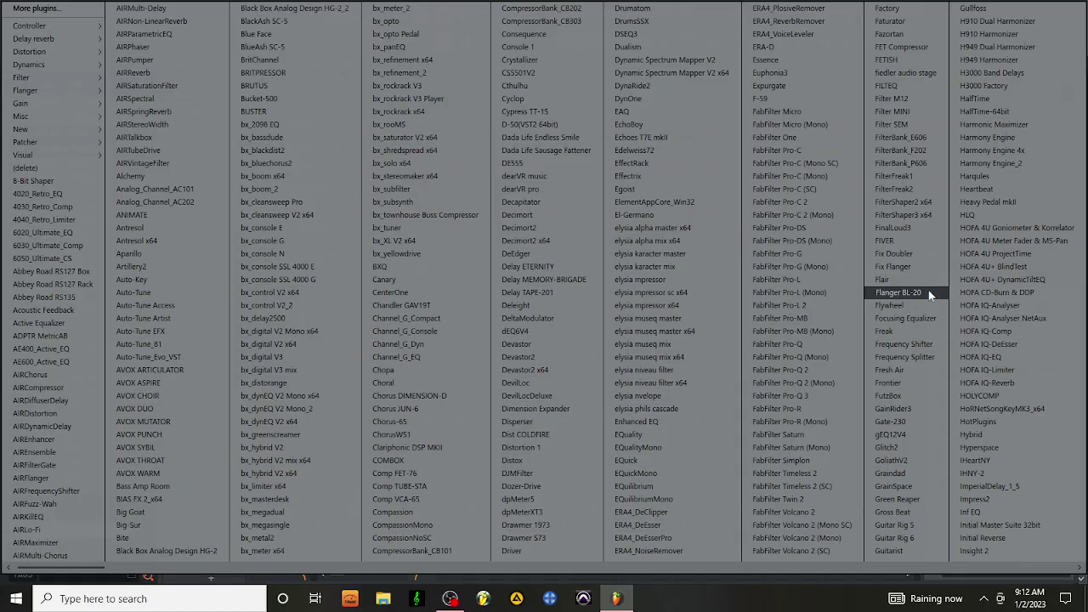
pyautogui.click(545, 202)
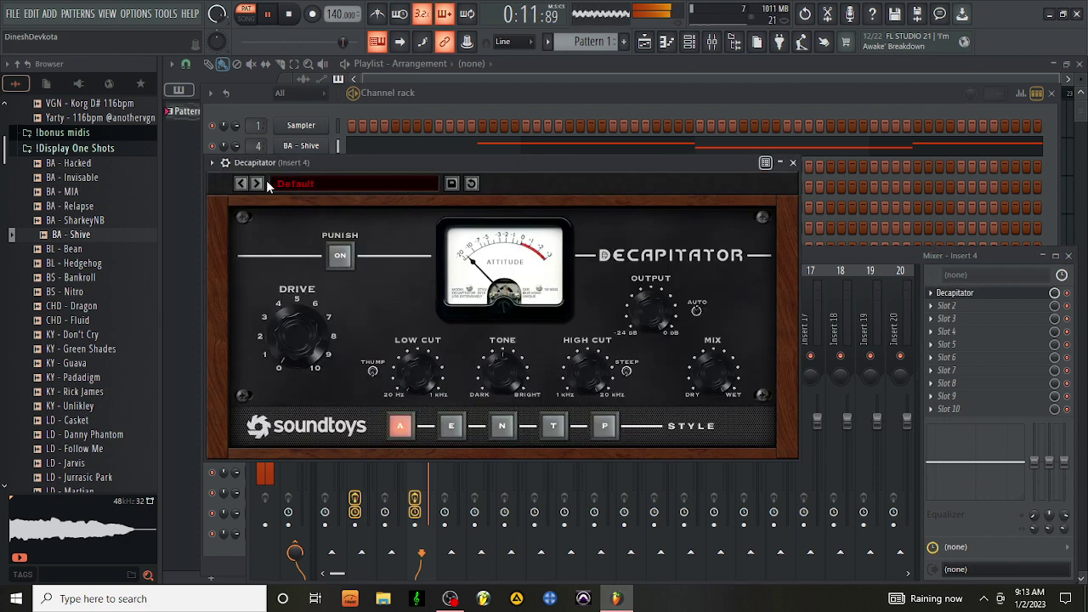
pyautogui.click(793, 162)
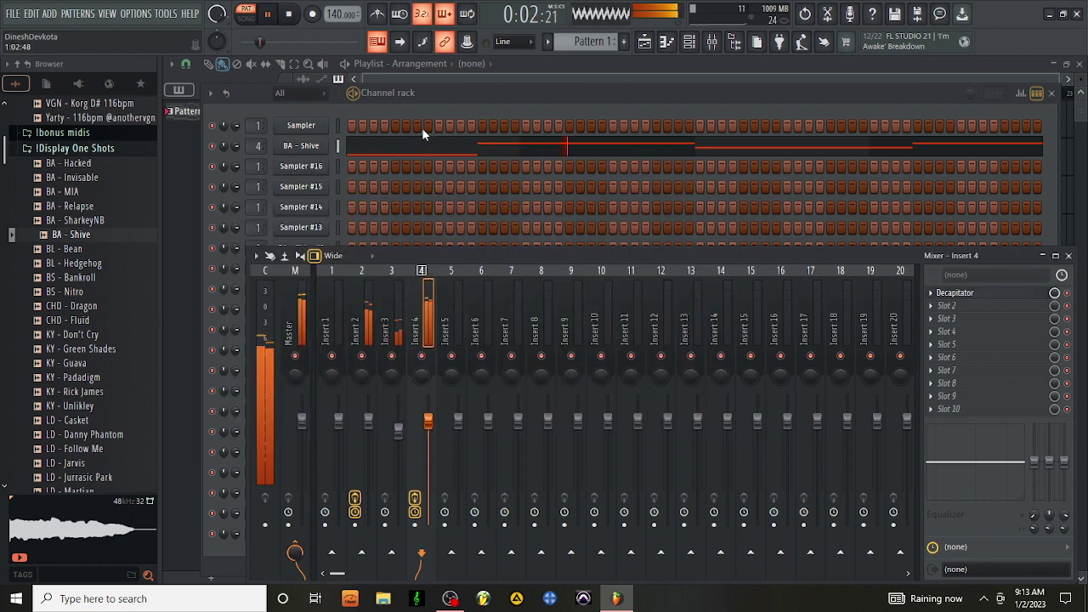
pyautogui.press('F9')
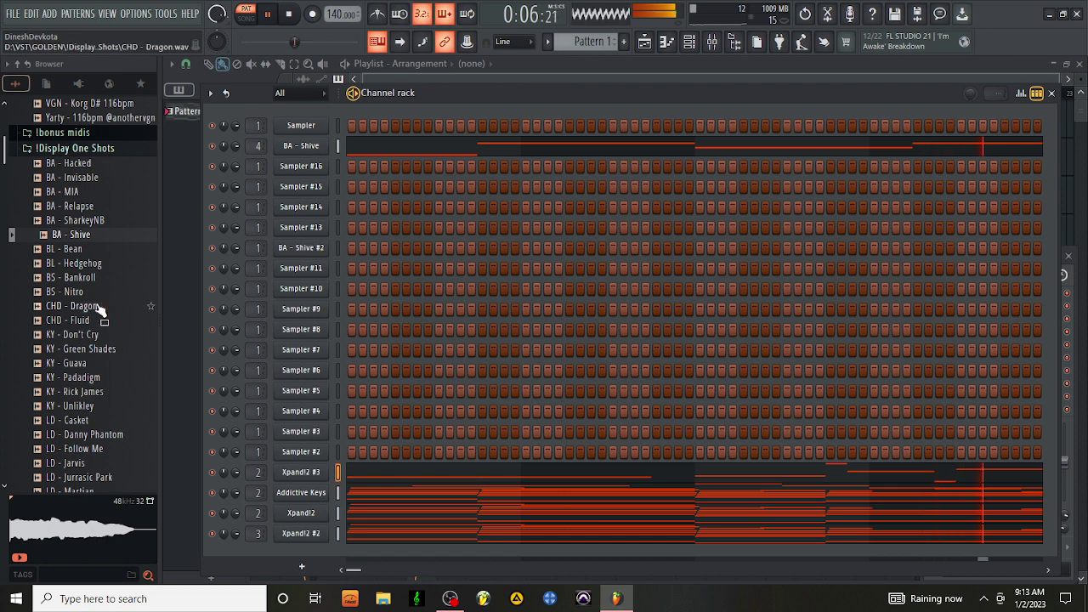
# Step: Audition the KY - Don't Cry and KY - Green Shades one shots and try bringing KY - Don't Cry into the channel rack
pyautogui.scroll(-2, 88, 306)
pyautogui.click(85, 247)
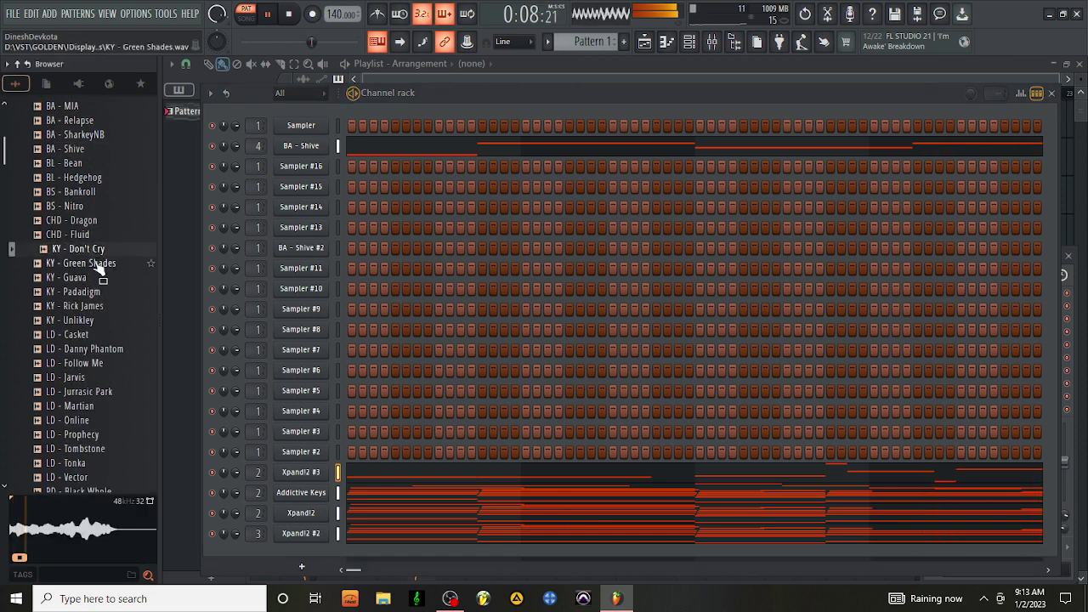
pyautogui.click(98, 263)
pyautogui.click(99, 252)
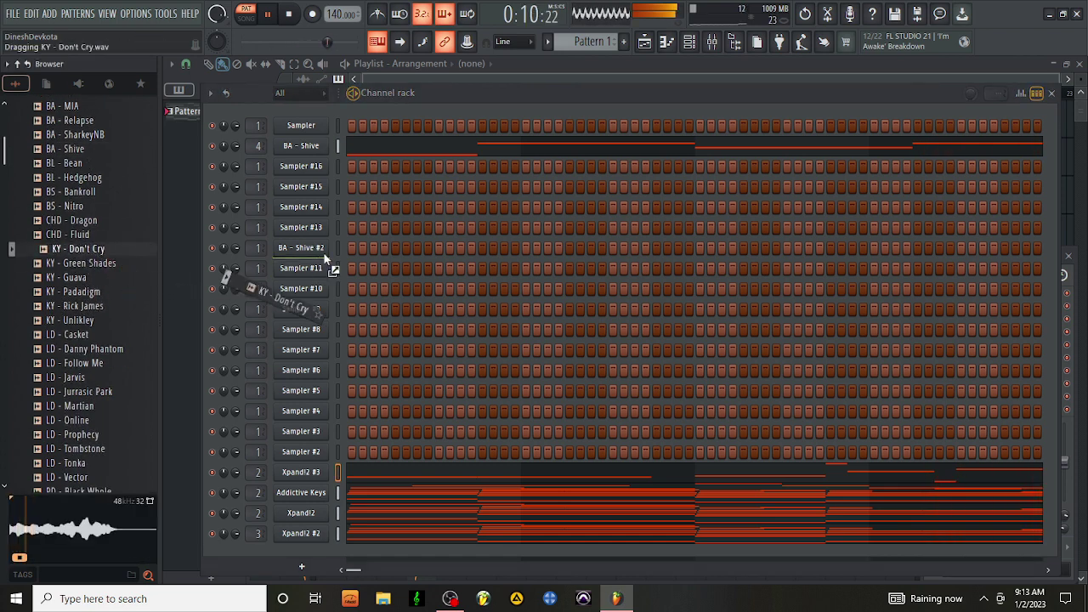
pyautogui.moveTo(323, 251); pyautogui.dragTo(96, 308)
# Step: Audition the LD one shots in the browser, from LD - Casket through LD - Vector, against the playing pattern
pyautogui.click(89, 335)
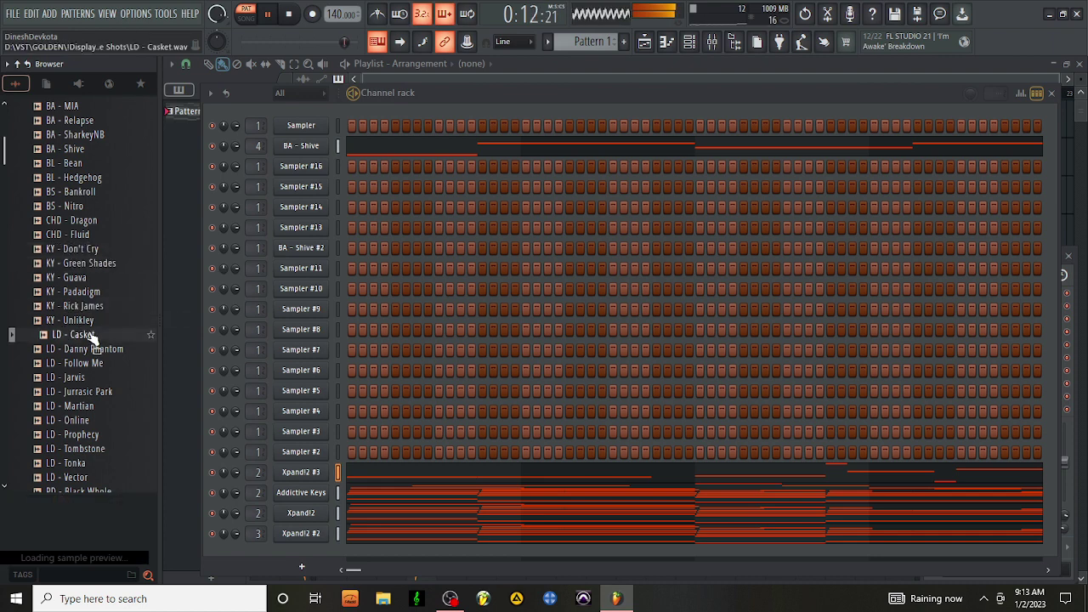
pyautogui.click(94, 349)
pyautogui.click(98, 364)
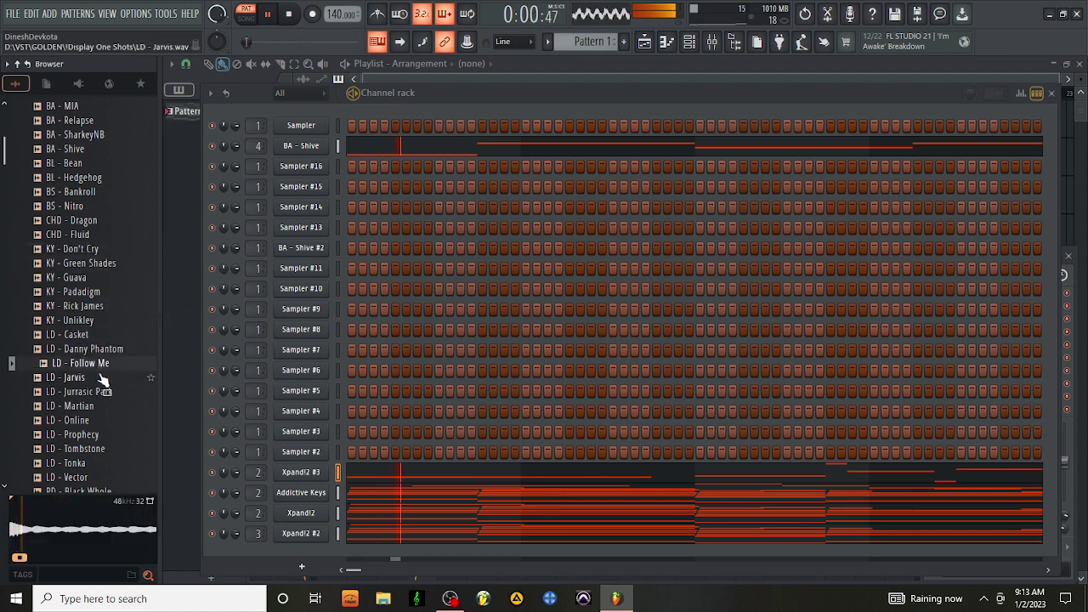
pyautogui.click(101, 377)
pyautogui.click(95, 392)
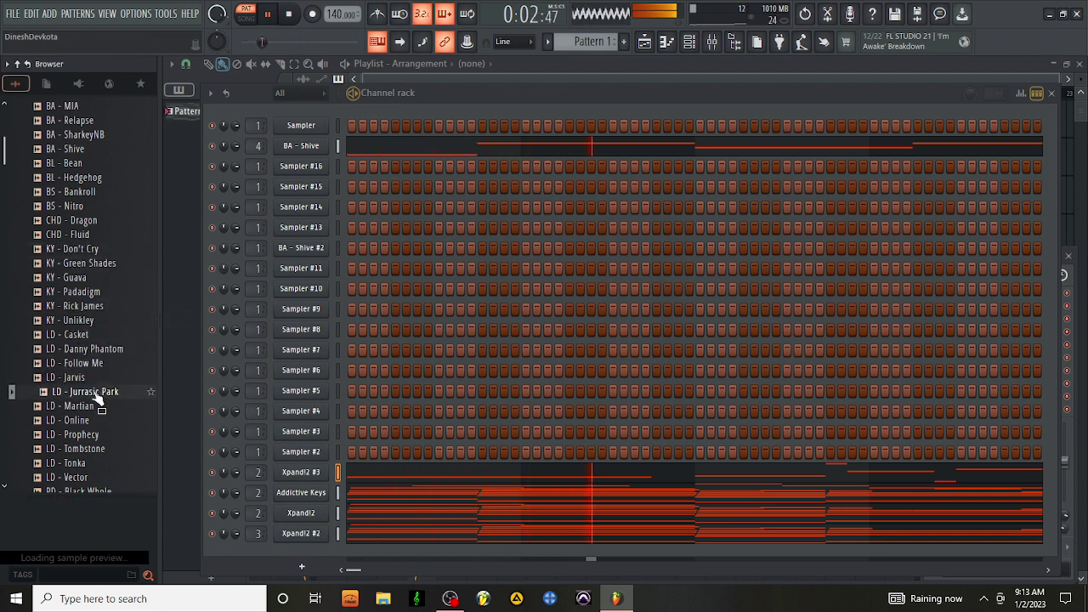
pyautogui.click(96, 407)
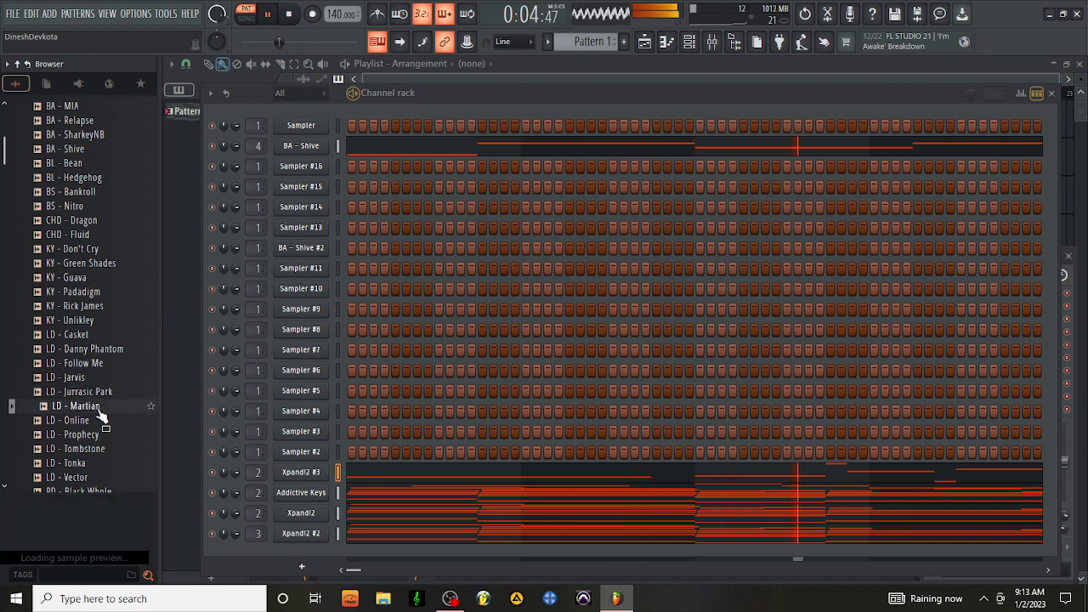
pyautogui.click(98, 421)
pyautogui.click(99, 435)
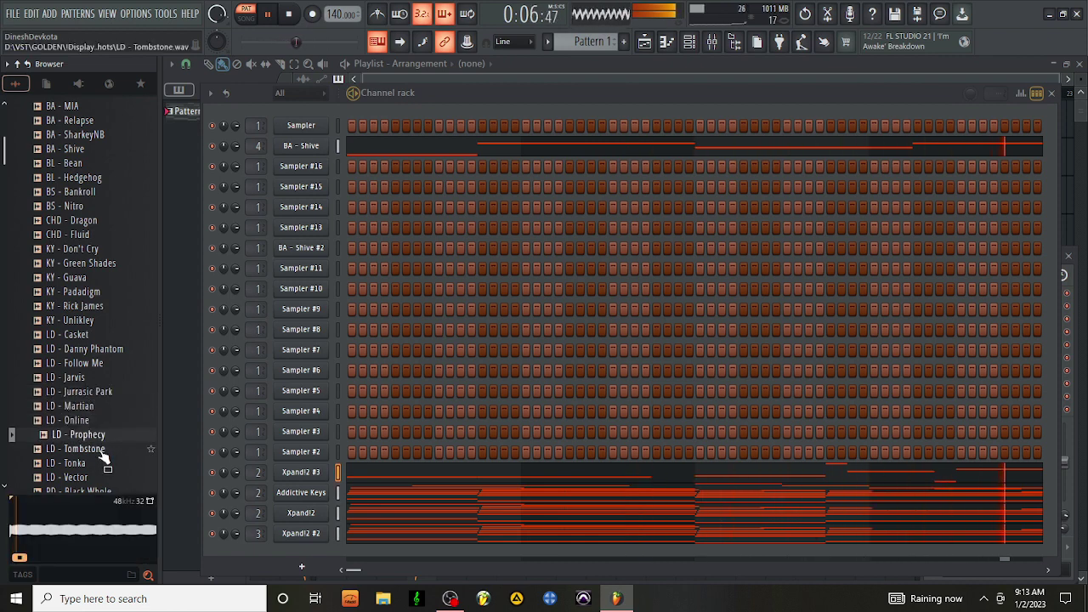
pyautogui.click(101, 449)
pyautogui.scroll(-4, 102, 460)
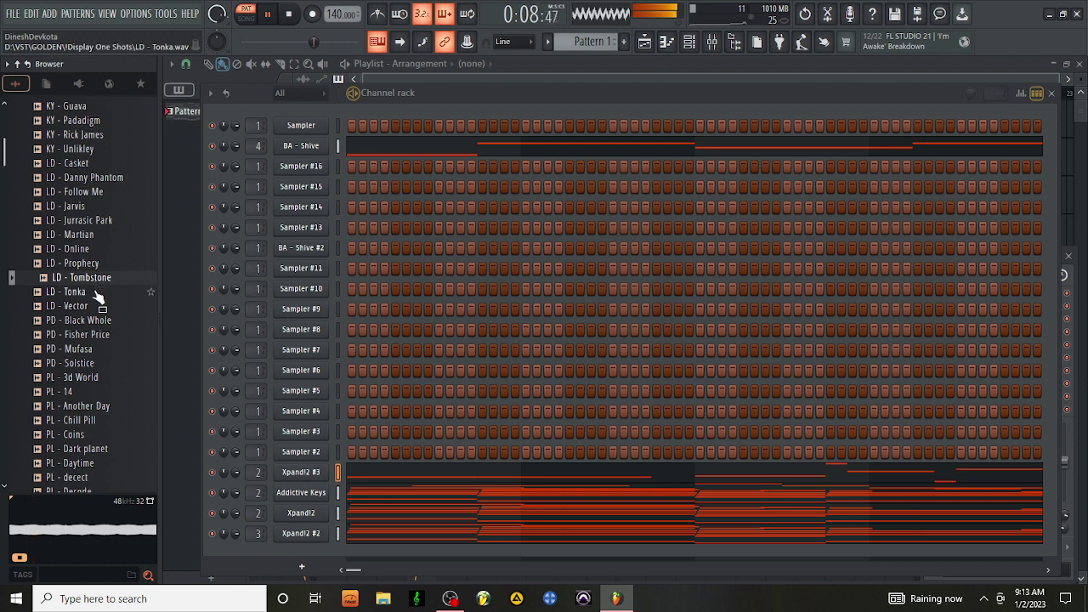
pyautogui.click(96, 291)
pyautogui.click(96, 310)
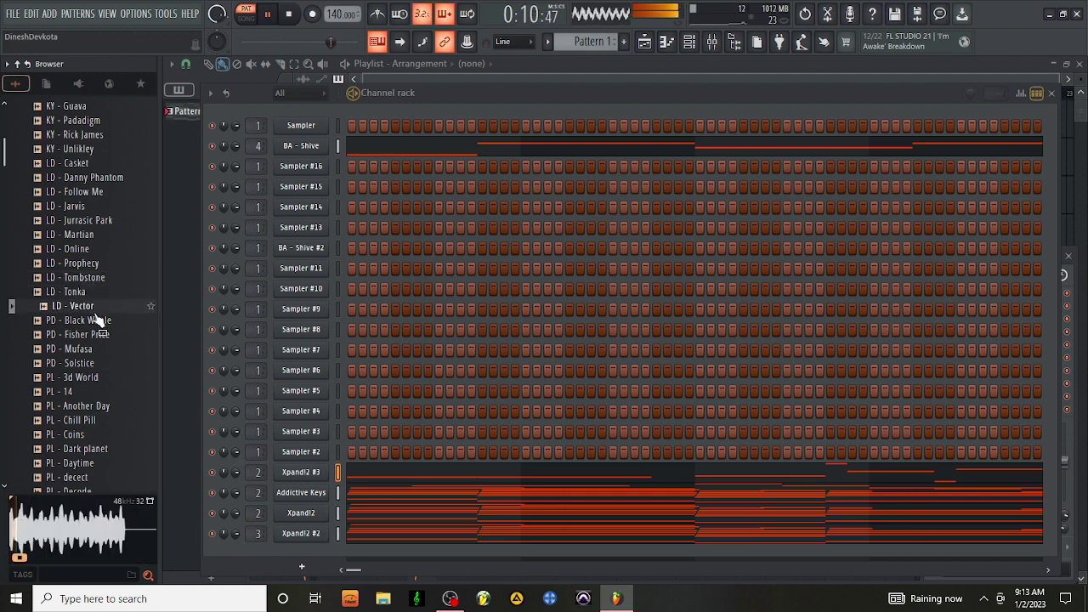
# Step: Audition the PL one shots from PL - 3d World through PL - Coins
pyautogui.click(102, 378)
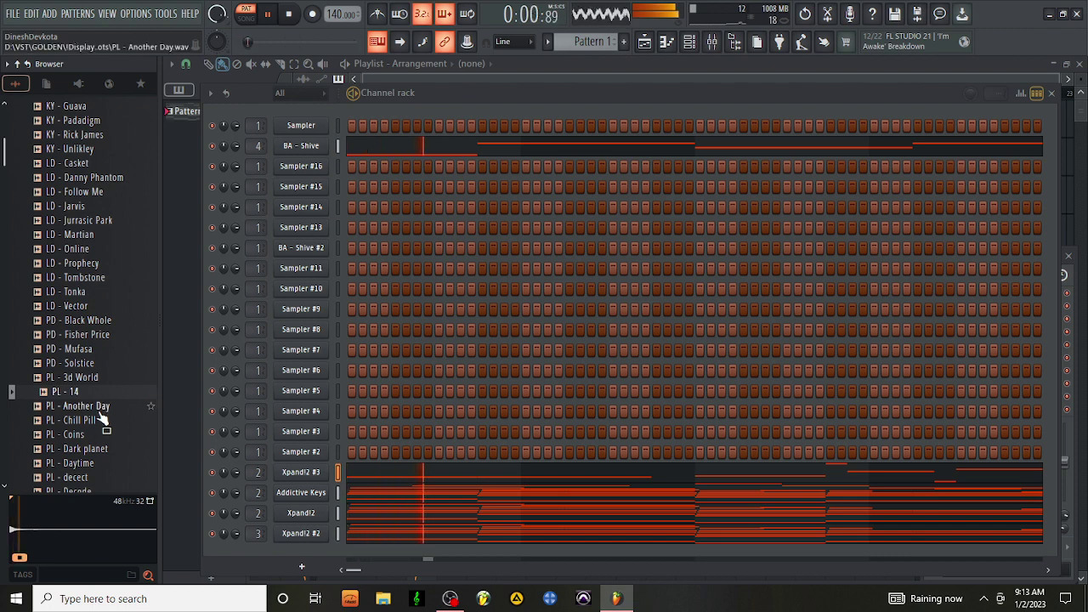
pyautogui.press('Down')
pyautogui.press('Down')
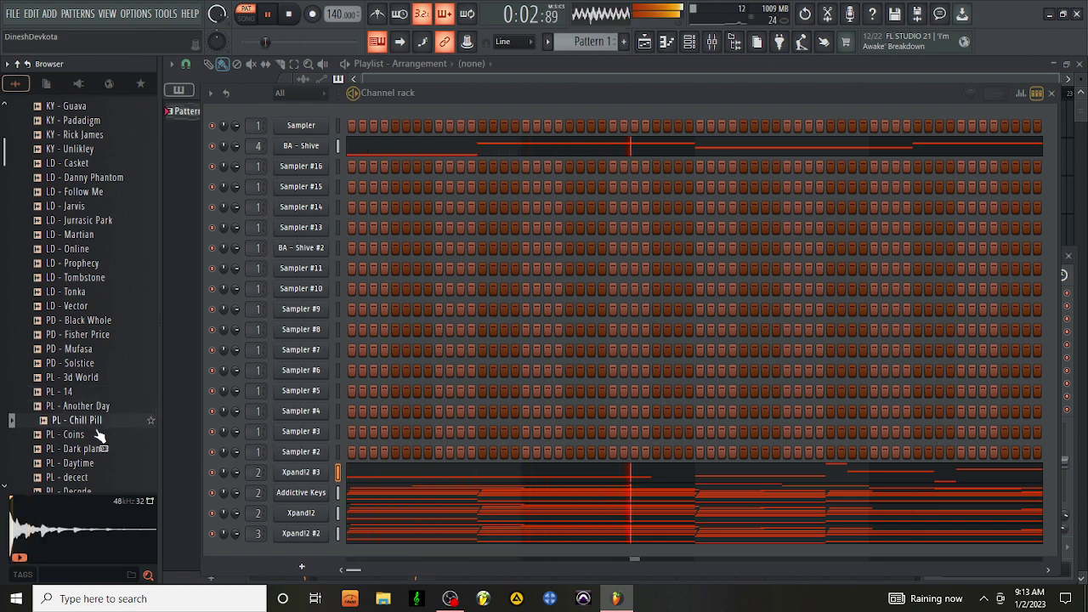
pyautogui.press('Down')
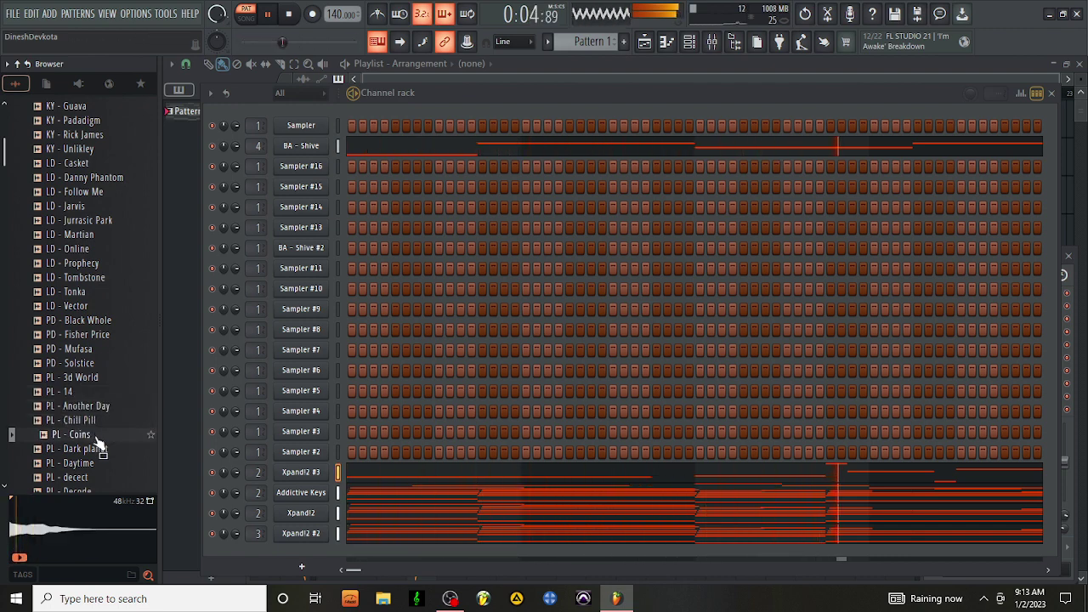
pyautogui.scroll(6, 95, 235)
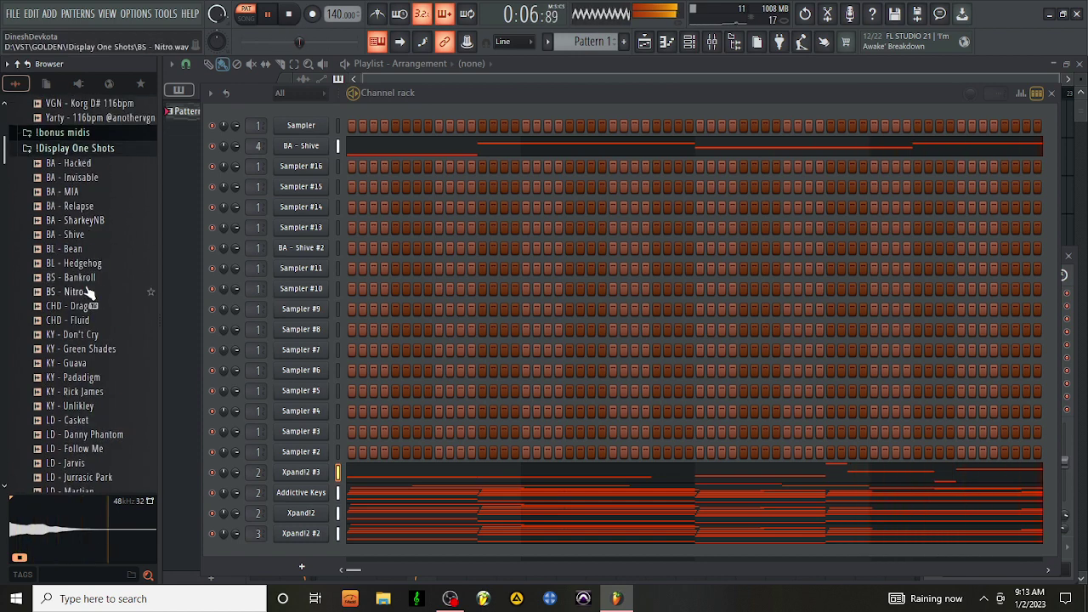
# Step: Replace the BA - Shive #2 channel with Albino3 64, load its Bamboe Synth preset, and close the plugin
pyautogui.rightClick(316, 250)
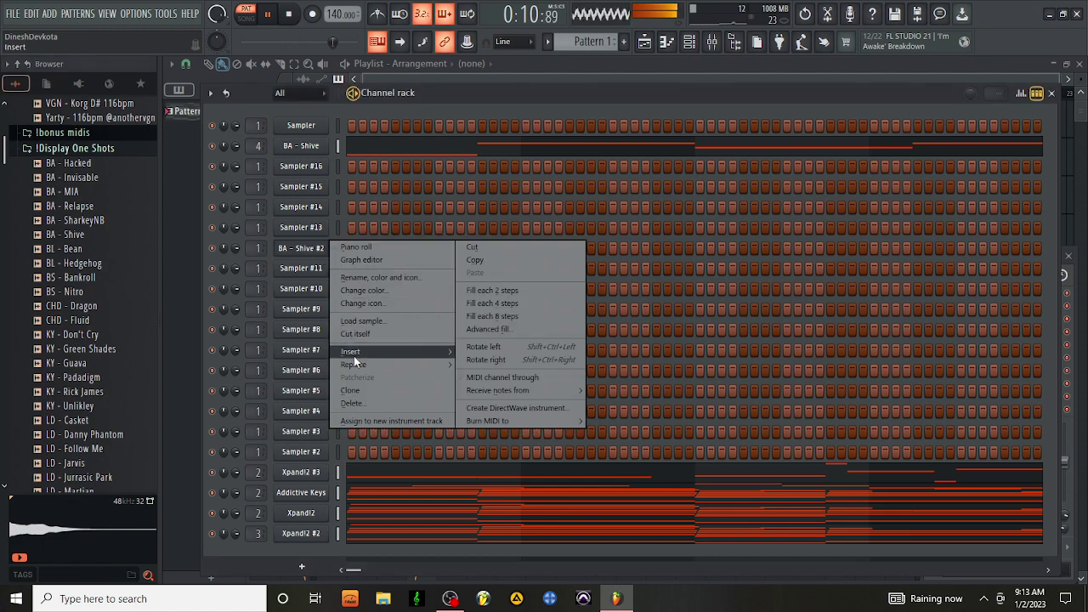
pyautogui.moveTo(374, 365)
pyautogui.click(516, 244)
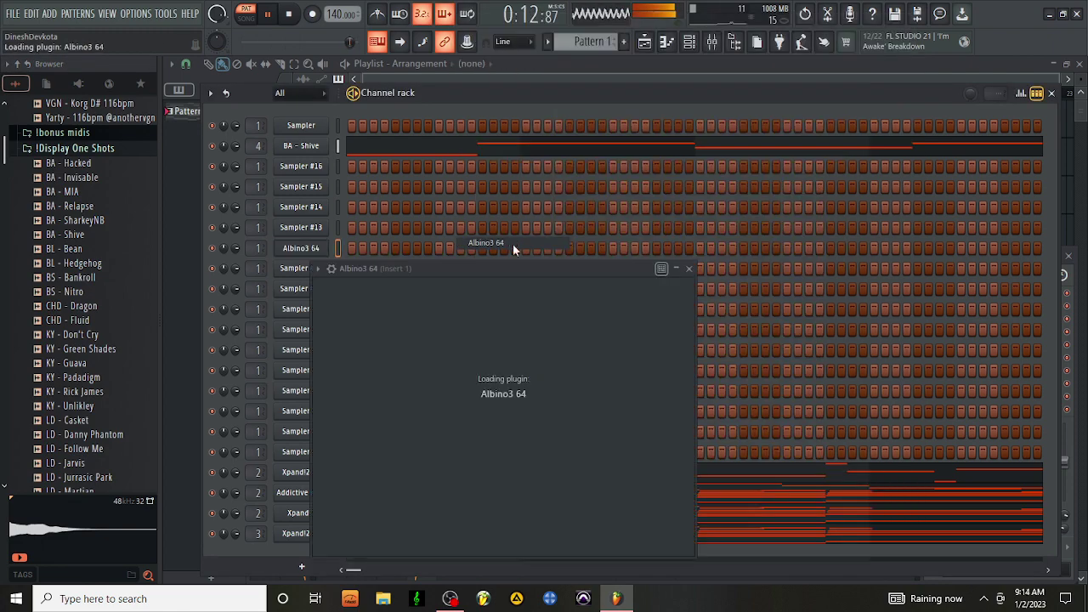
pyautogui.click(867, 268)
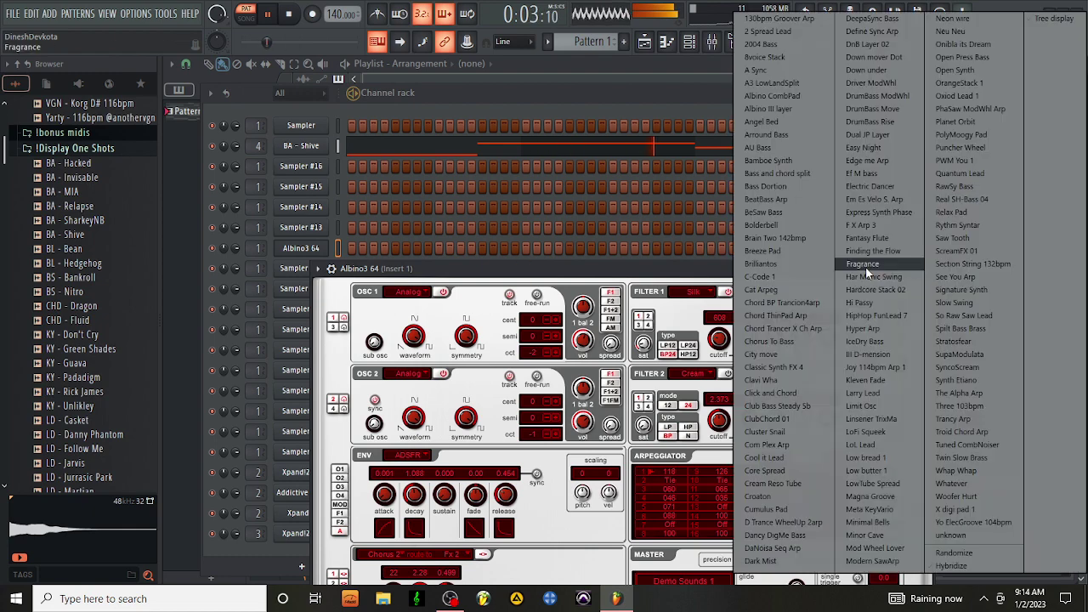
pyautogui.click(782, 162)
pyautogui.click(927, 269)
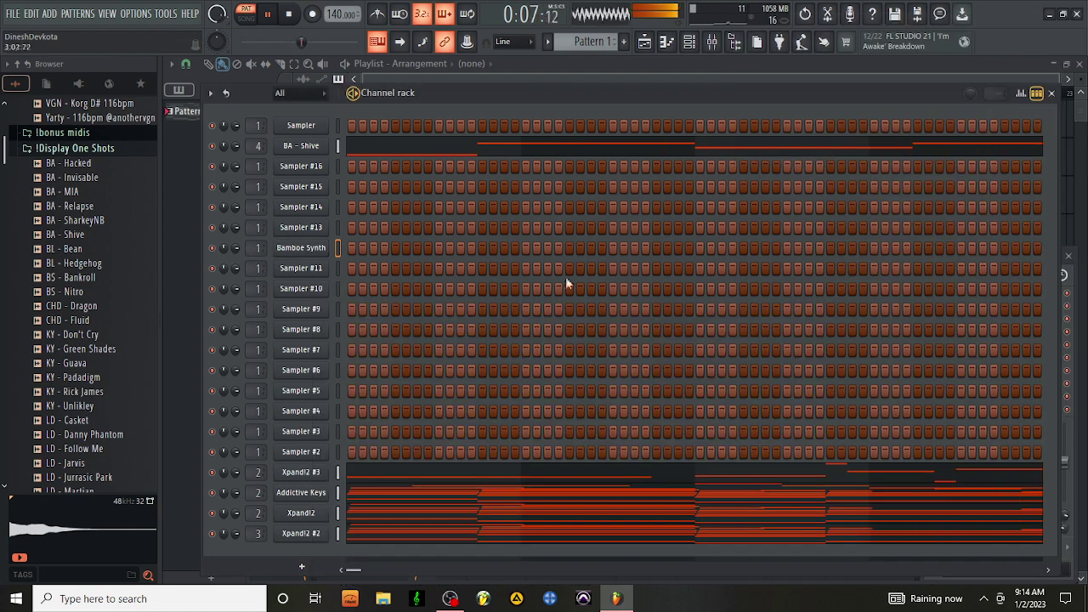
# Step: Open the Bamboe Synth piano roll and place a D#5 note about three beats long at the start of bar 1
pyautogui.rightClick(335, 247)
pyautogui.click(361, 247)
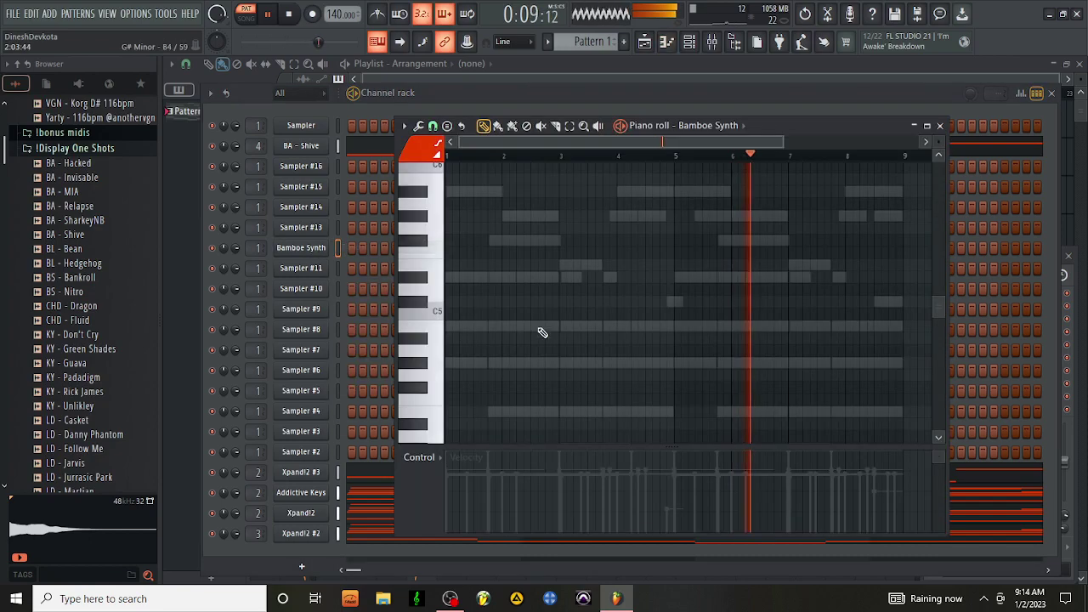
pyautogui.scroll(5, 498, 217)
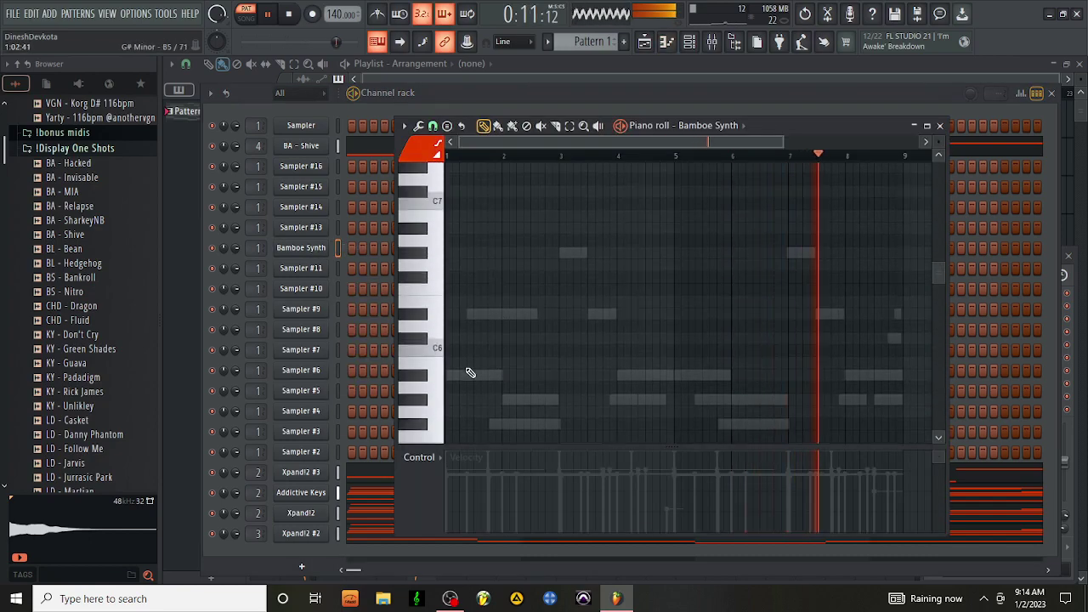
pyautogui.click(471, 375)
pyautogui.press('space')
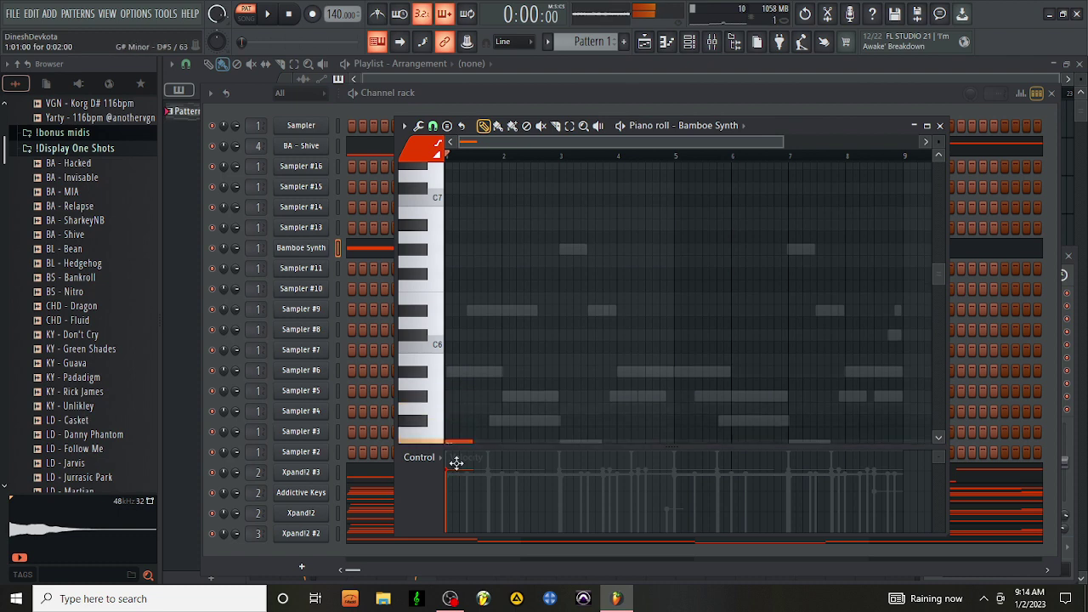
pyautogui.scroll(-12, 454, 462)
pyautogui.scroll(3, 420, 170)
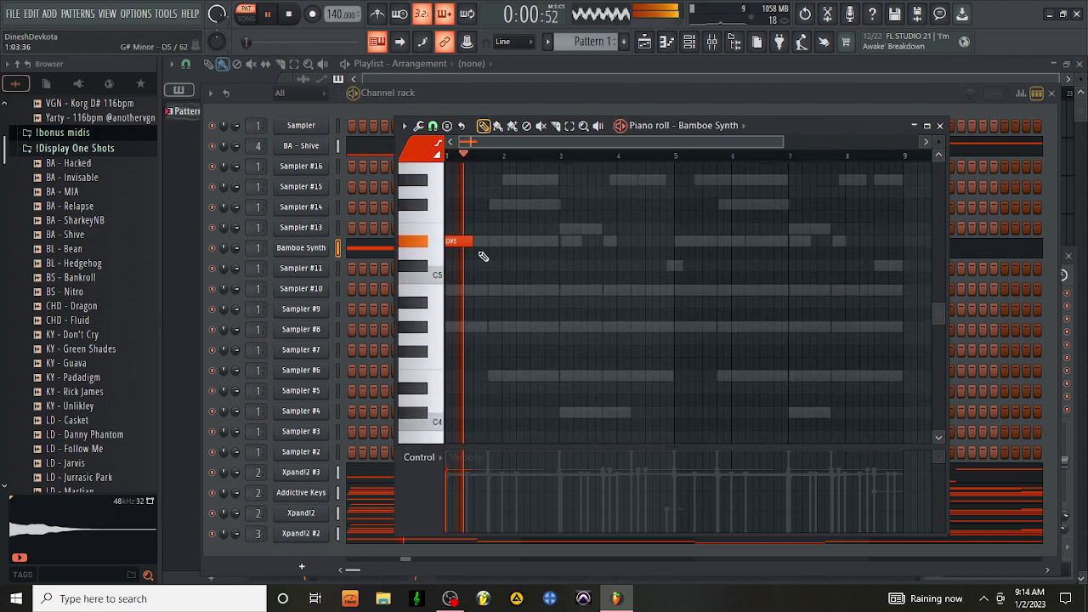
pyautogui.moveTo(489, 251); pyautogui.dragTo(479, 246)
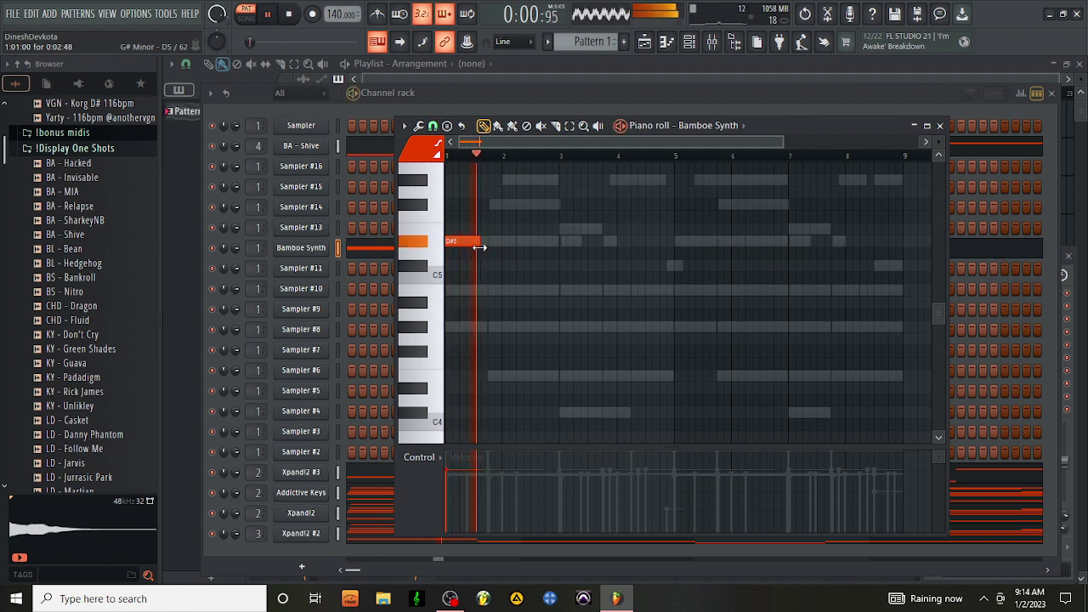
# Step: Add short F#5 and A#5 notes at the end of bar 1, and a longer G#5 note starting at bar 2
pyautogui.click(497, 207)
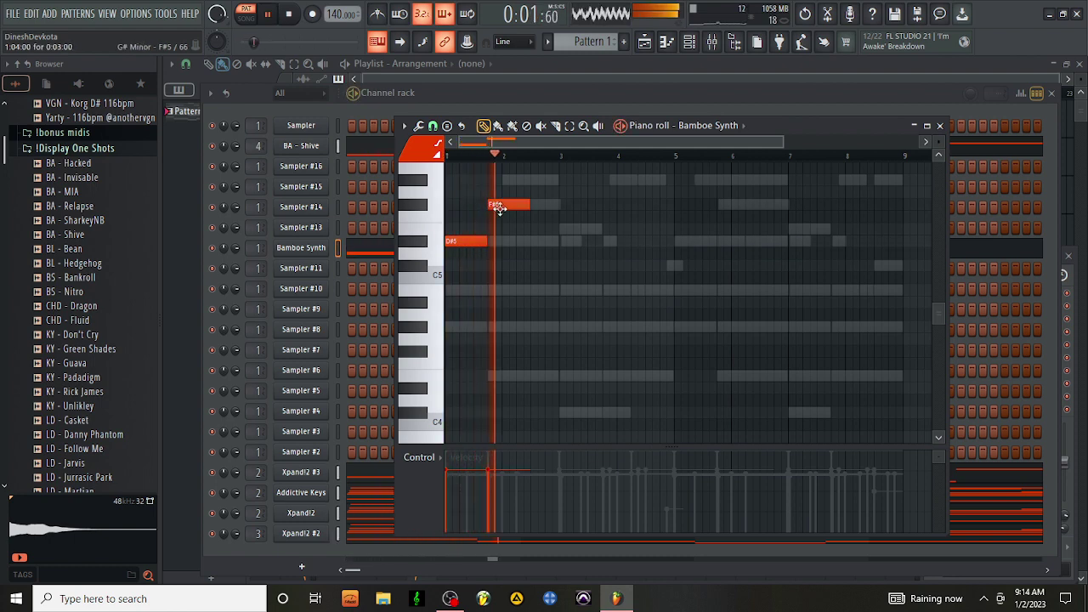
pyautogui.moveTo(531, 205); pyautogui.dragTo(503, 204)
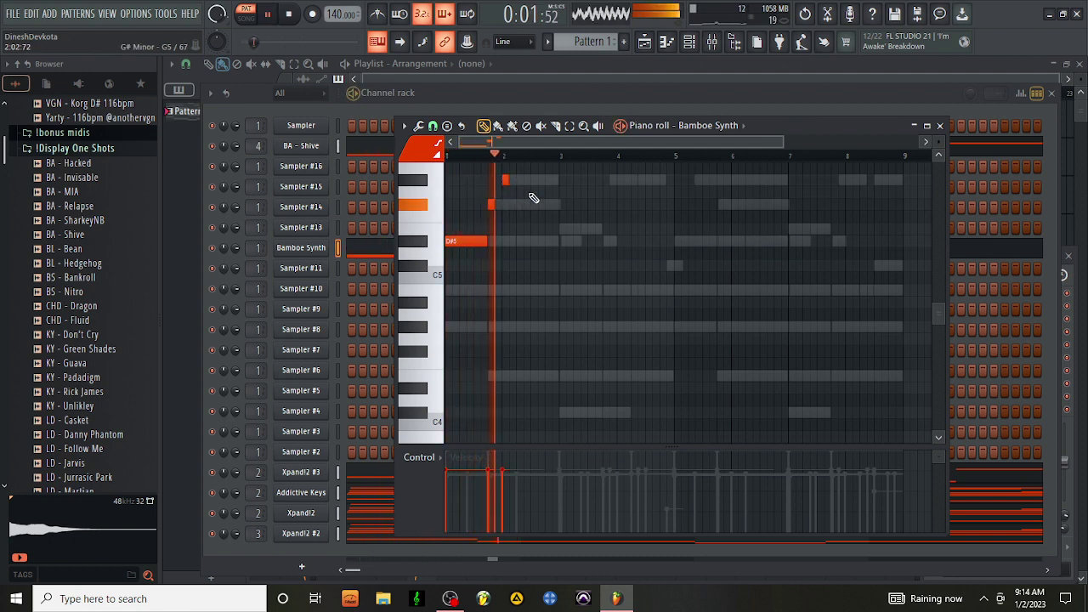
pyautogui.scroll(3, 527, 217)
pyautogui.click(504, 288)
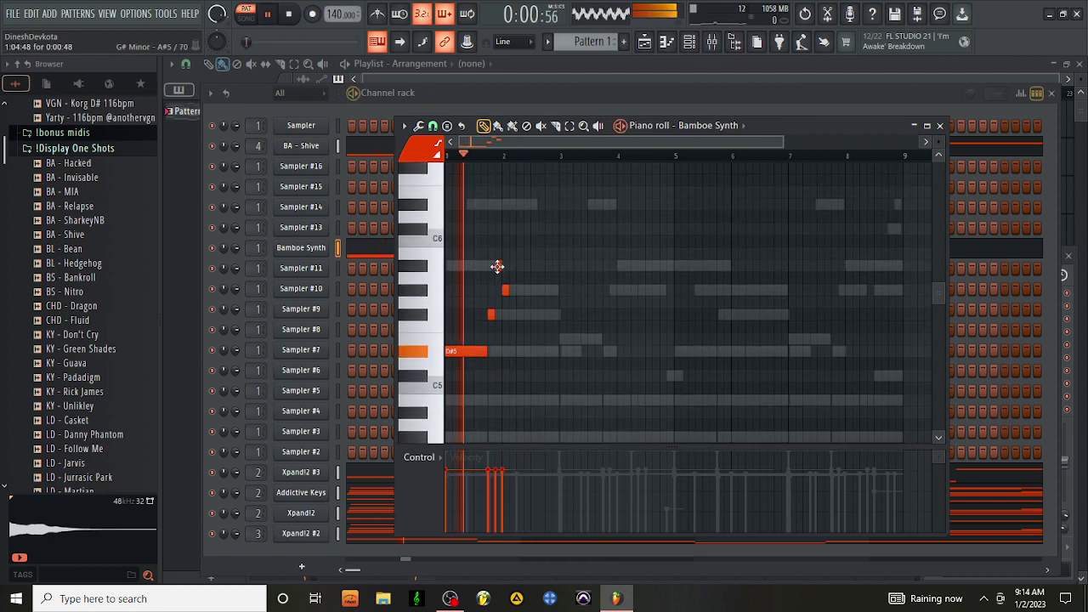
pyautogui.click(496, 267)
pyautogui.moveTo(508, 291); pyautogui.dragTo(533, 340)
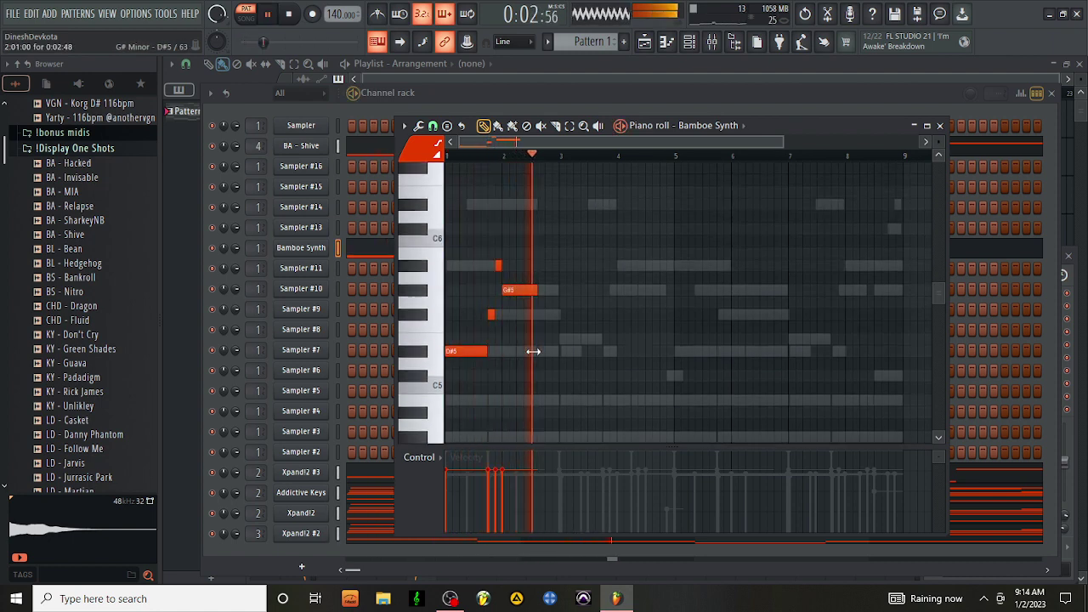
# Step: Adjust the G#5 note to about three beats and continue the melody with F#5, E5, D#5 and E5 notes into bar 3
pyautogui.press('space')
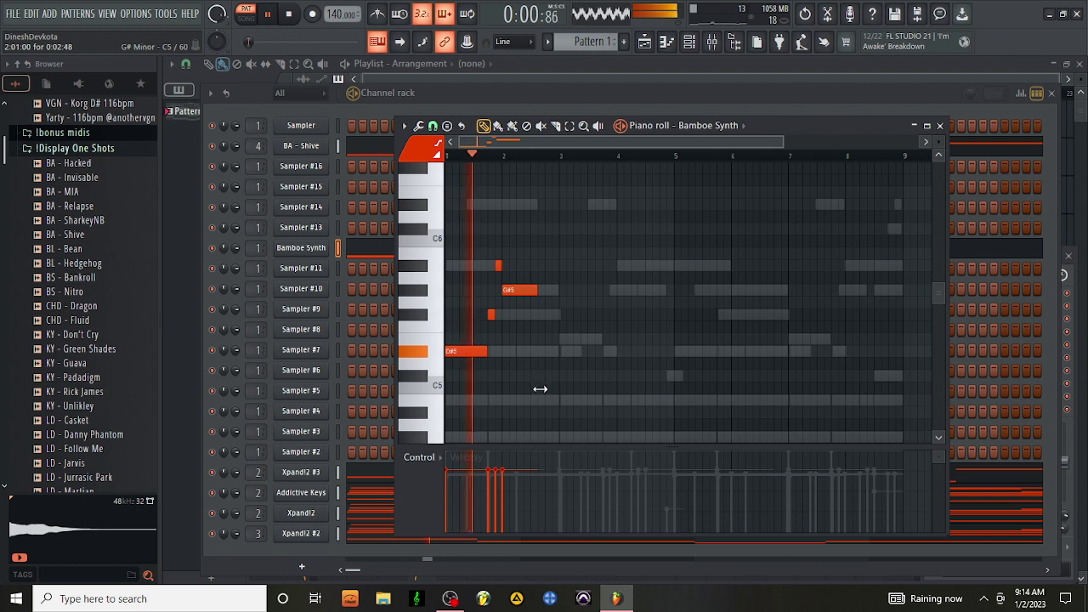
pyautogui.moveTo(545, 399); pyautogui.dragTo(556, 408)
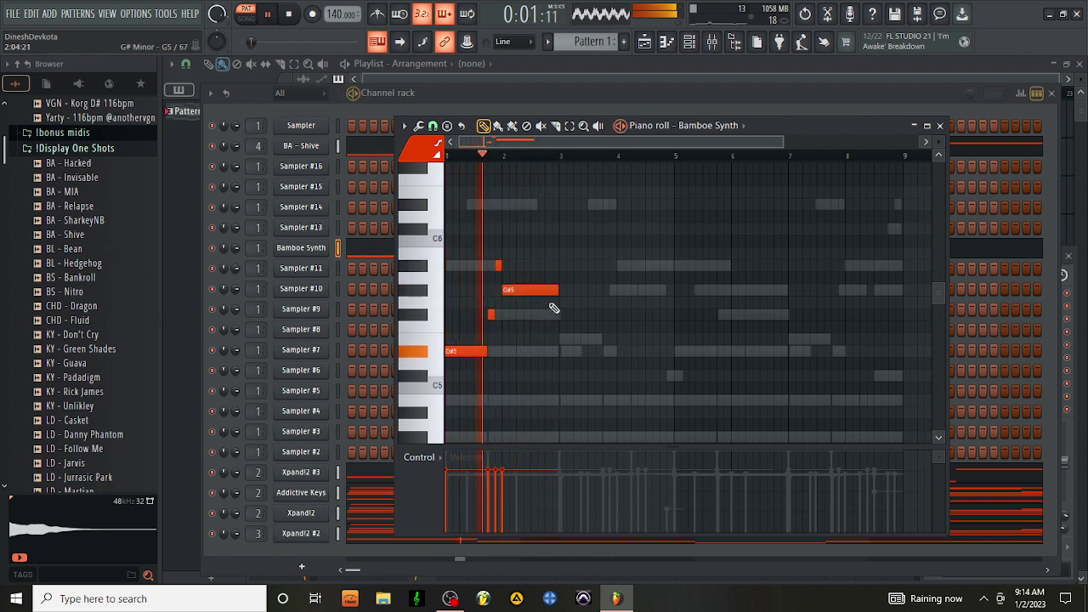
pyautogui.moveTo(559, 290)
pyautogui.mouseDown()
pyautogui.moveTo(545, 321)
pyautogui.moveTo(583, 315)
pyautogui.moveTo(557, 333)
pyautogui.mouseUp()
pyautogui.press('space')
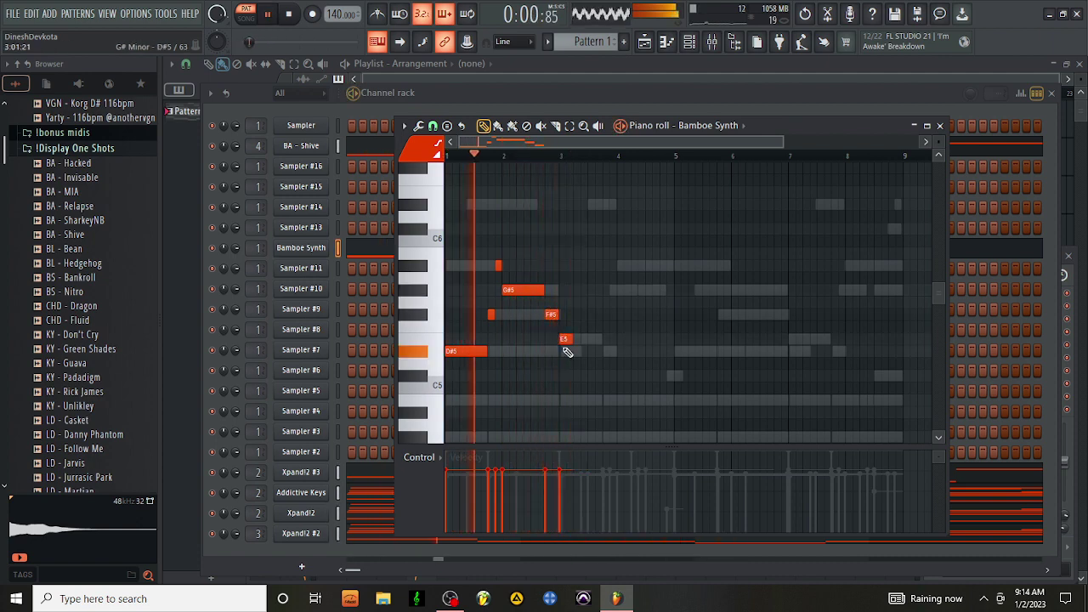
pyautogui.click(563, 339)
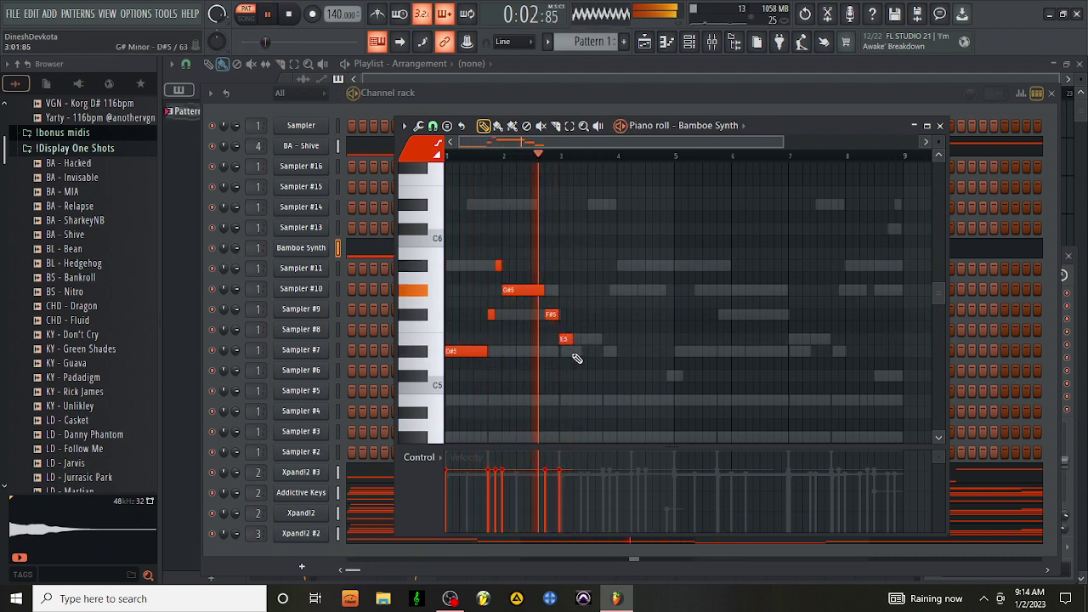
pyautogui.click(578, 351)
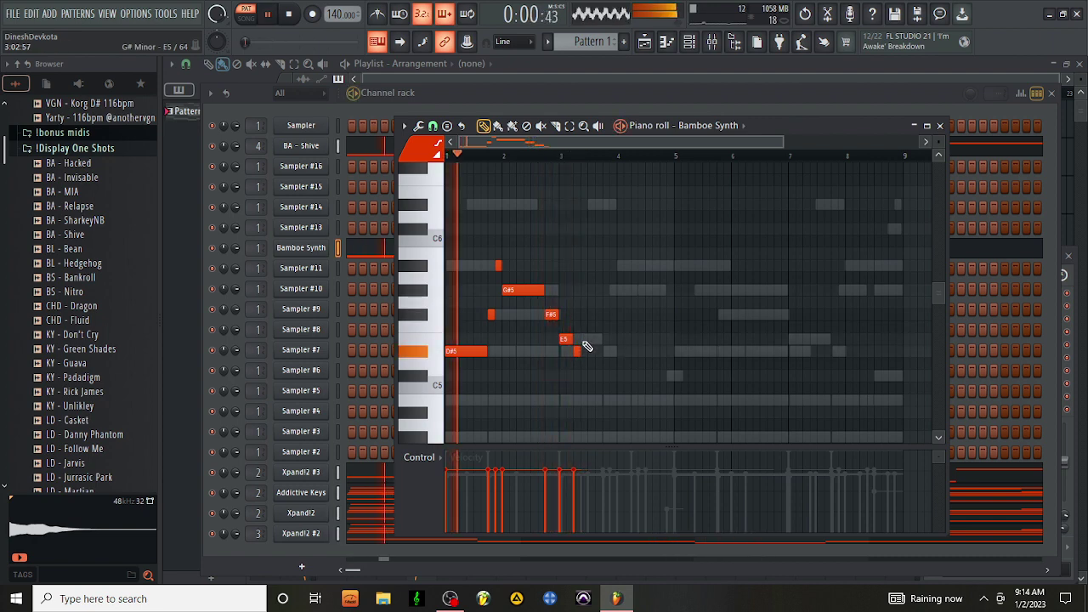
pyautogui.click(584, 339)
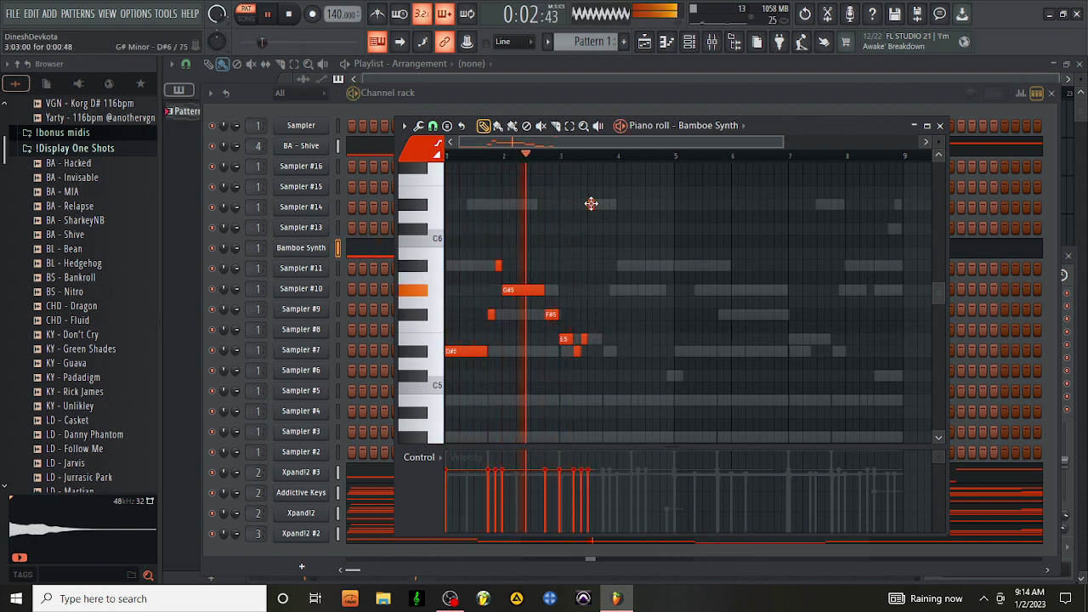
pyautogui.moveTo(595, 209); pyautogui.dragTo(612, 237)
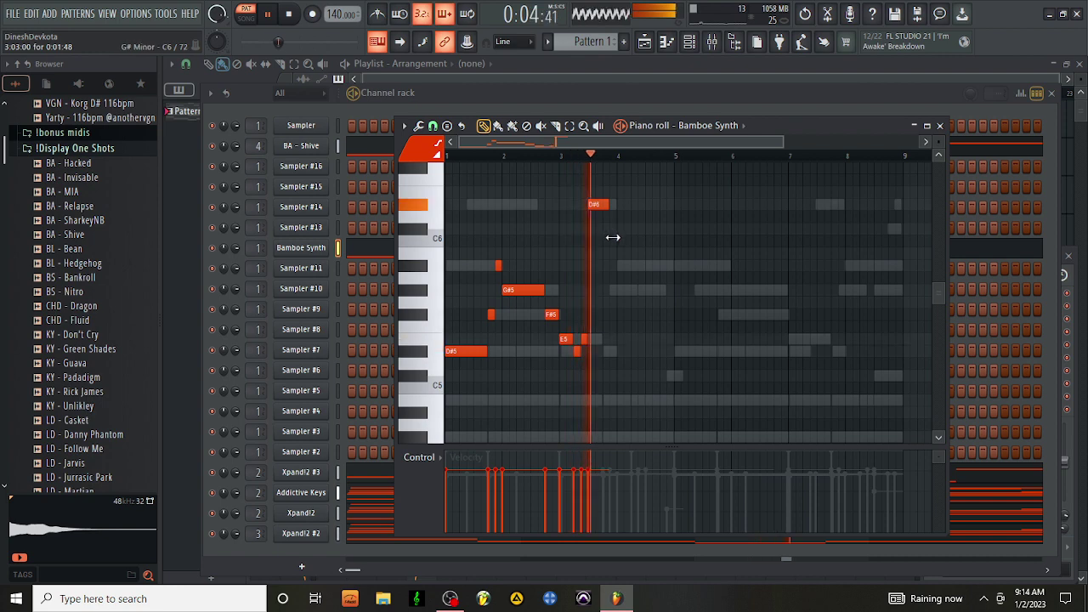
pyautogui.press('space')
pyautogui.rightClick(596, 208)
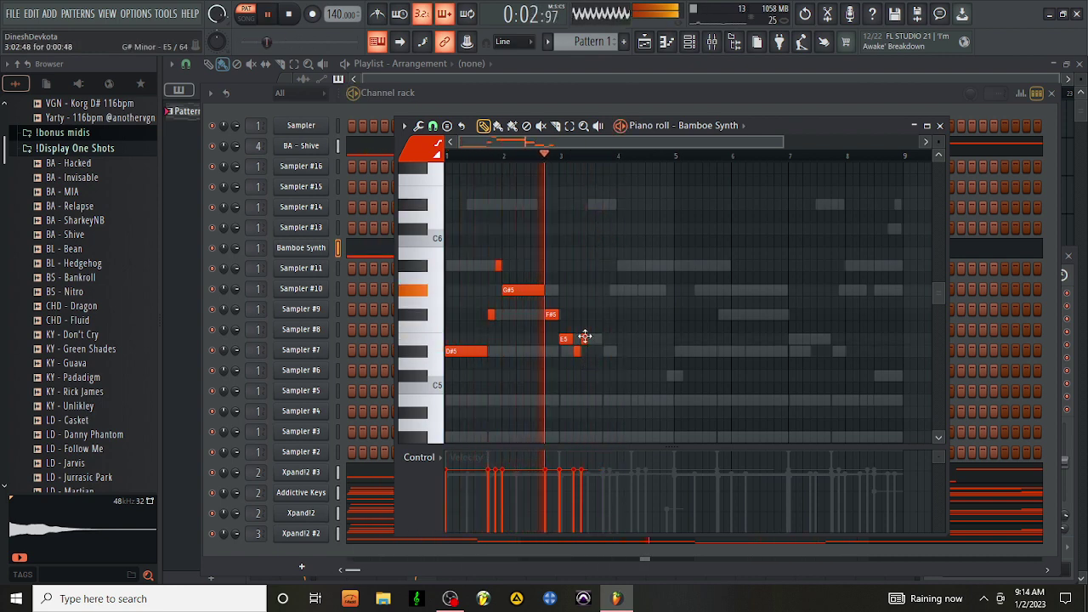
# Step: Try the melody's opening bar 1 note at A#5, and move it down to B4
pyautogui.press('space')
pyautogui.moveTo(464, 343); pyautogui.dragTo(457, 260)
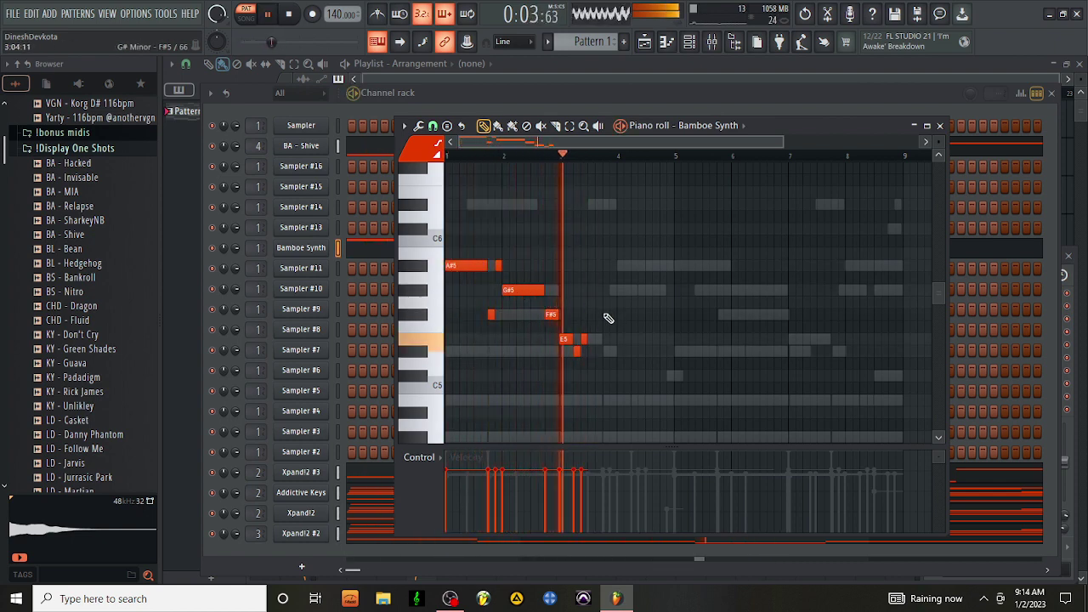
pyautogui.press('space')
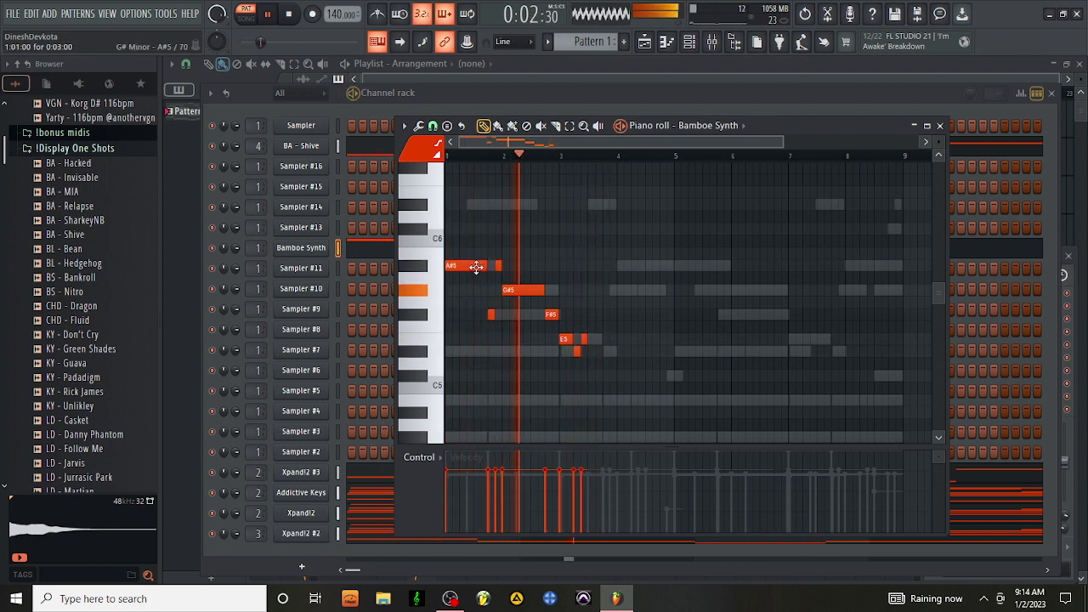
pyautogui.moveTo(472, 274); pyautogui.dragTo(467, 403)
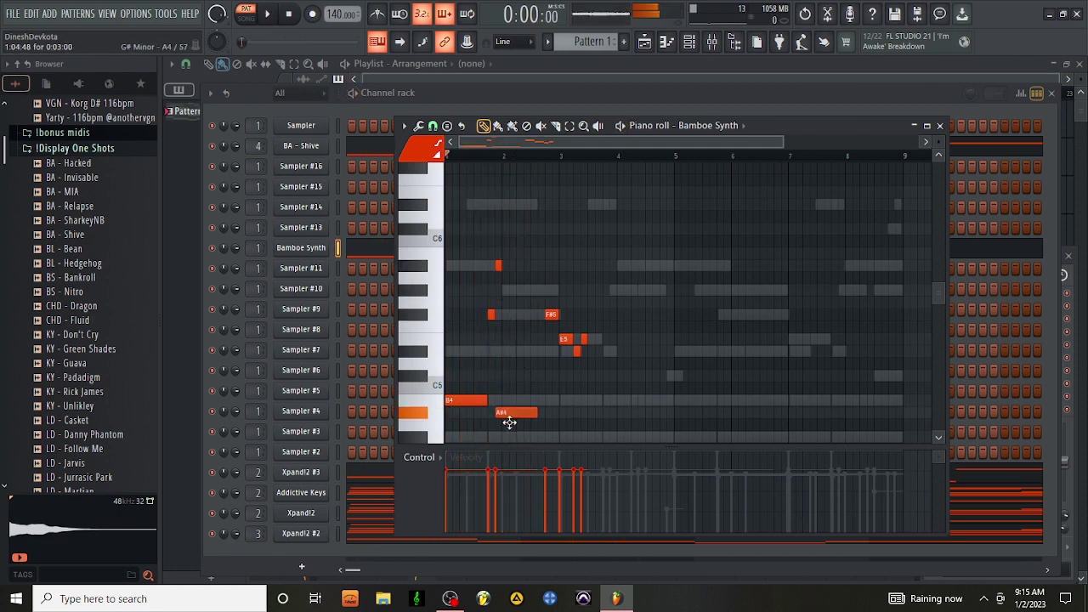
# Step: Lower the second long melody note to G#4 at the start of bar 2, and play back the pattern
pyautogui.moveTo(515, 440); pyautogui.dragTo(517, 439)
pyautogui.press('space')
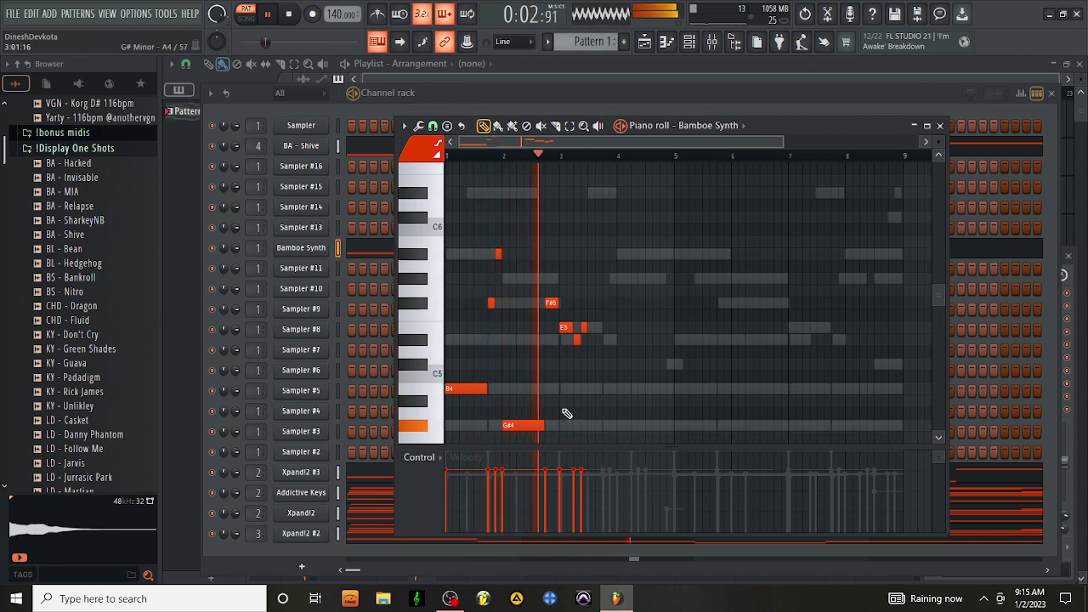
pyautogui.press('space')
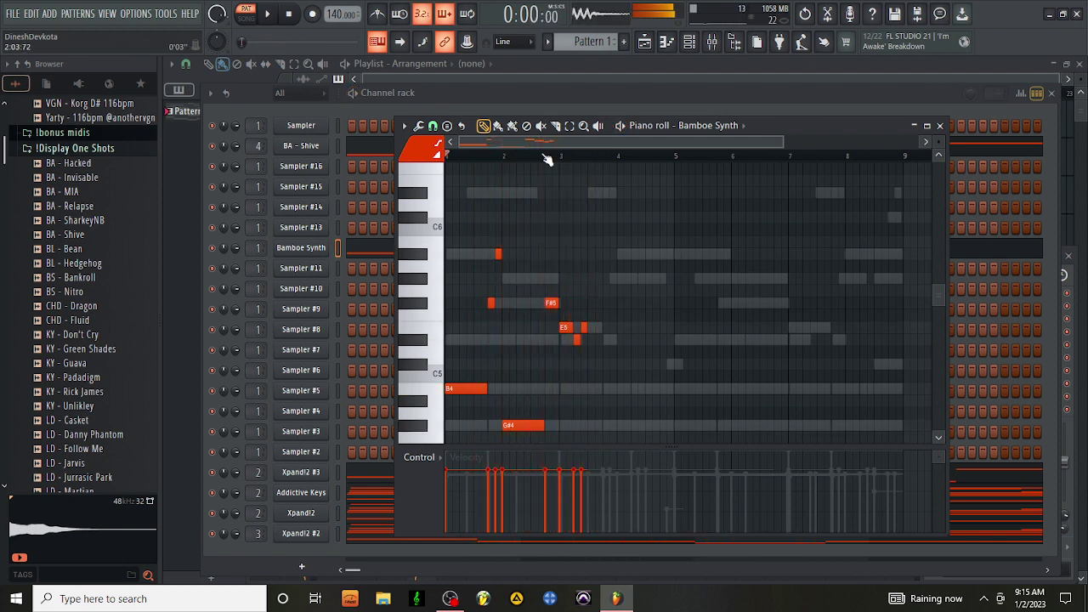
pyautogui.press('space')
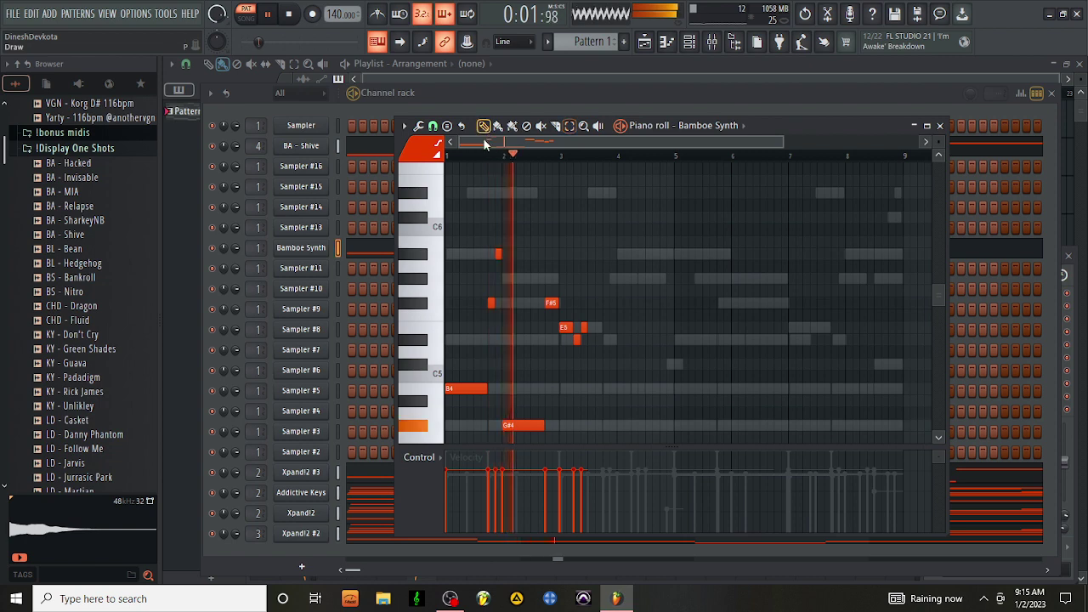
# Step: Delete the short F#5 and A#5 notes in bar 1, the F#5 in bar 2, and the E5 and D#5 notes in bar 3
pyautogui.rightClick(498, 253)
pyautogui.rightClick(551, 303)
pyautogui.rightClick(491, 303)
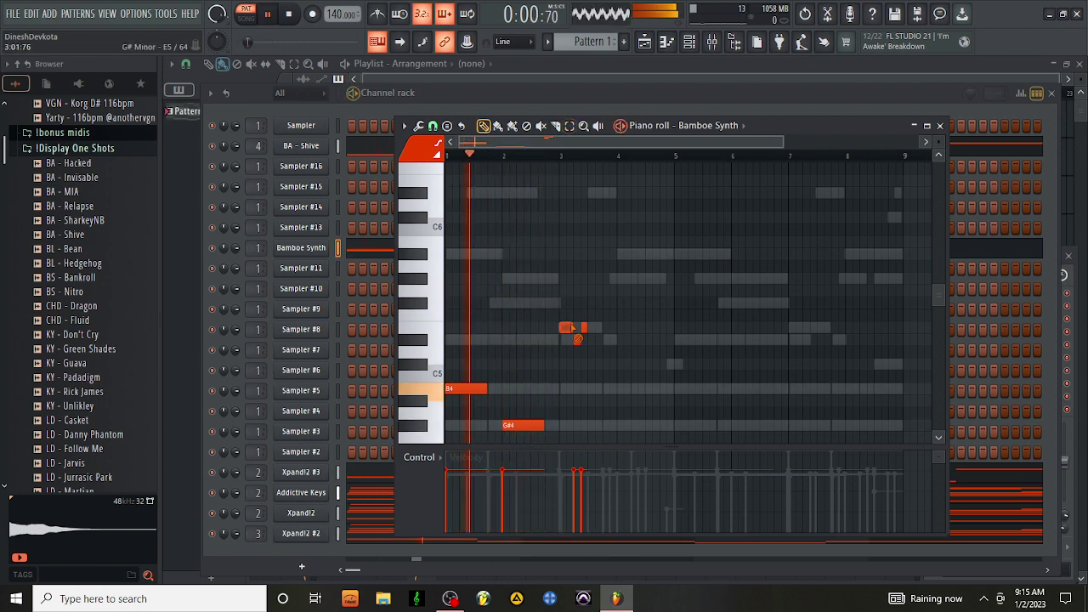
pyautogui.rightClick(571, 328)
# Step: Try an E4 note about three beats long early in bar 3, and raise it one octave to E5
pyautogui.scroll(-4, 595, 309)
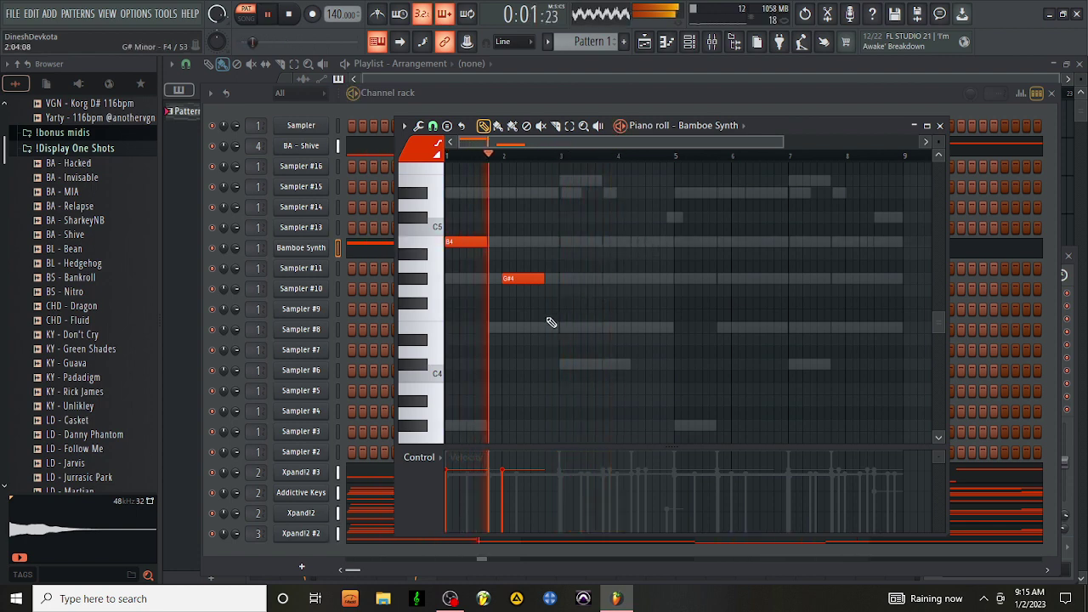
pyautogui.click(568, 327)
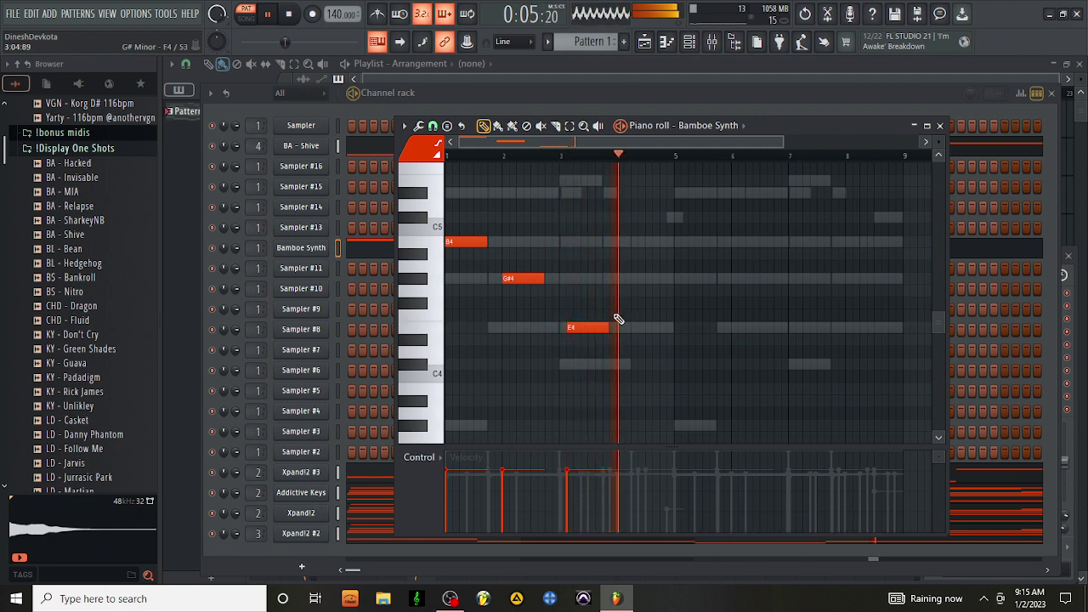
pyautogui.scroll(1, 589, 328)
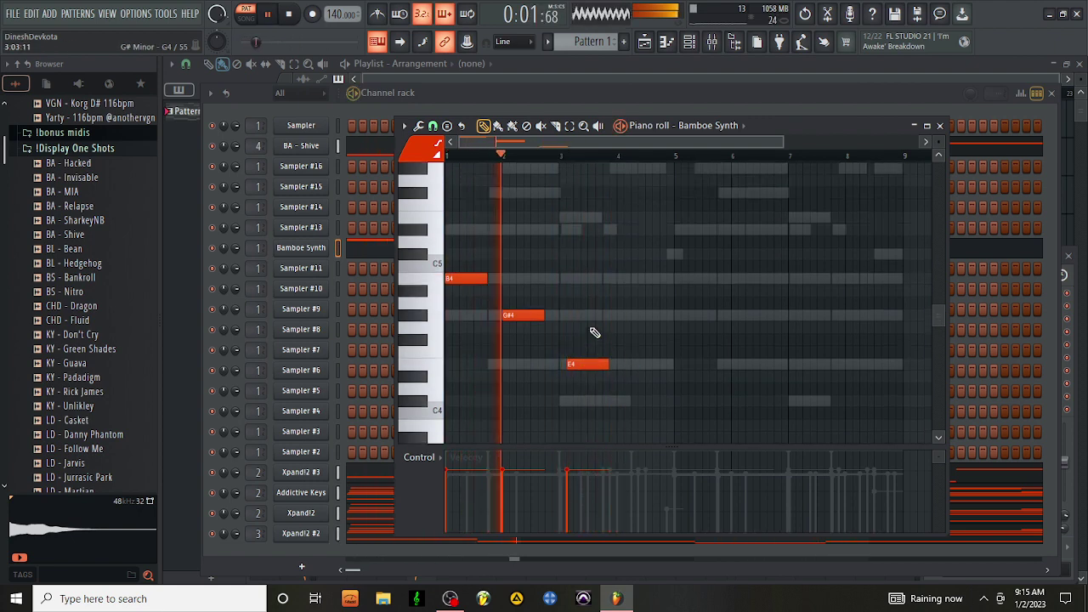
pyautogui.click(574, 125)
pyautogui.moveTo(612, 246); pyautogui.dragTo(604, 382)
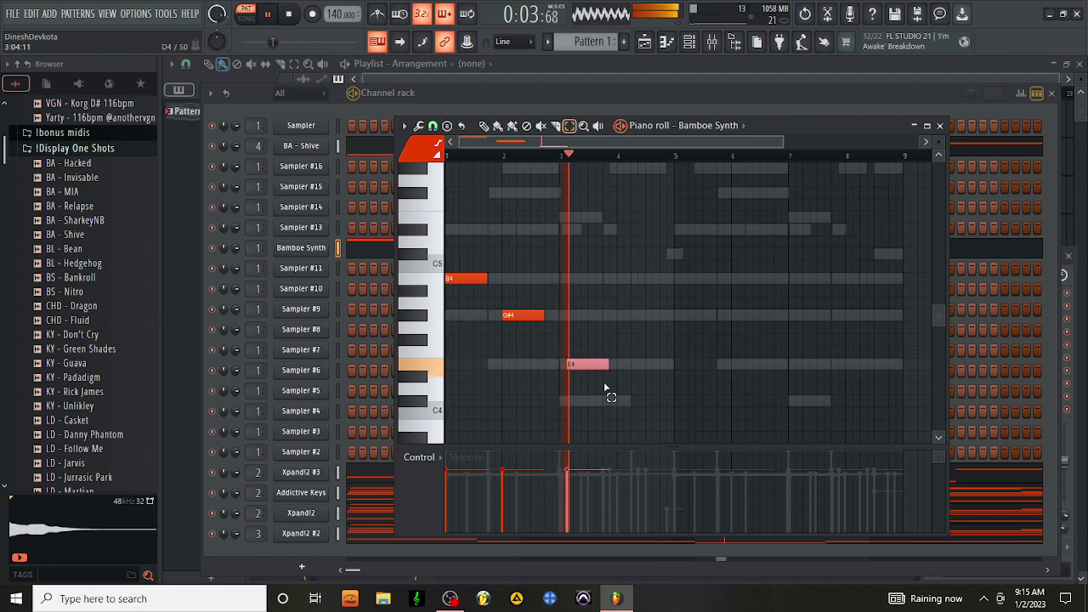
pyautogui.hotkey('ctrl', 'Up')
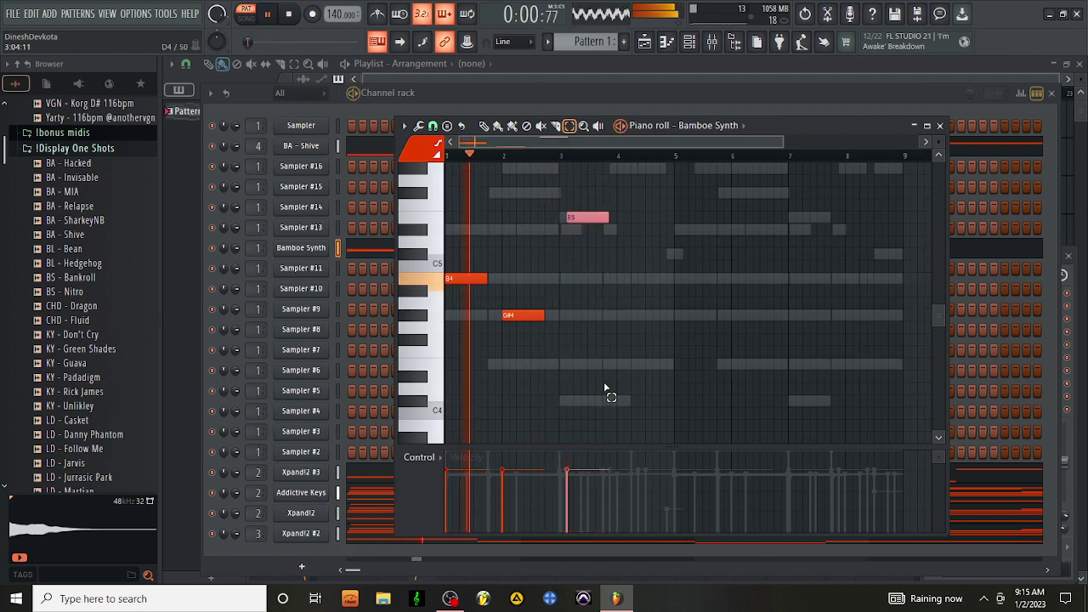
# Step: Play back the pattern and delete the E5 note in bar 3
pyautogui.click(485, 126)
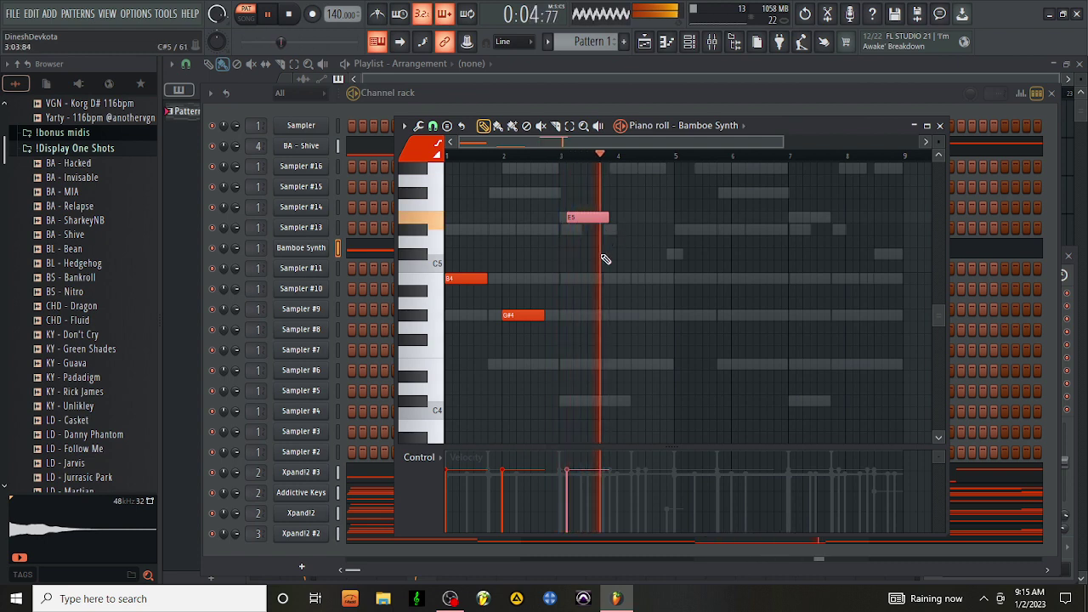
pyautogui.press('space')
pyautogui.press('space')
pyautogui.rightClick(588, 218)
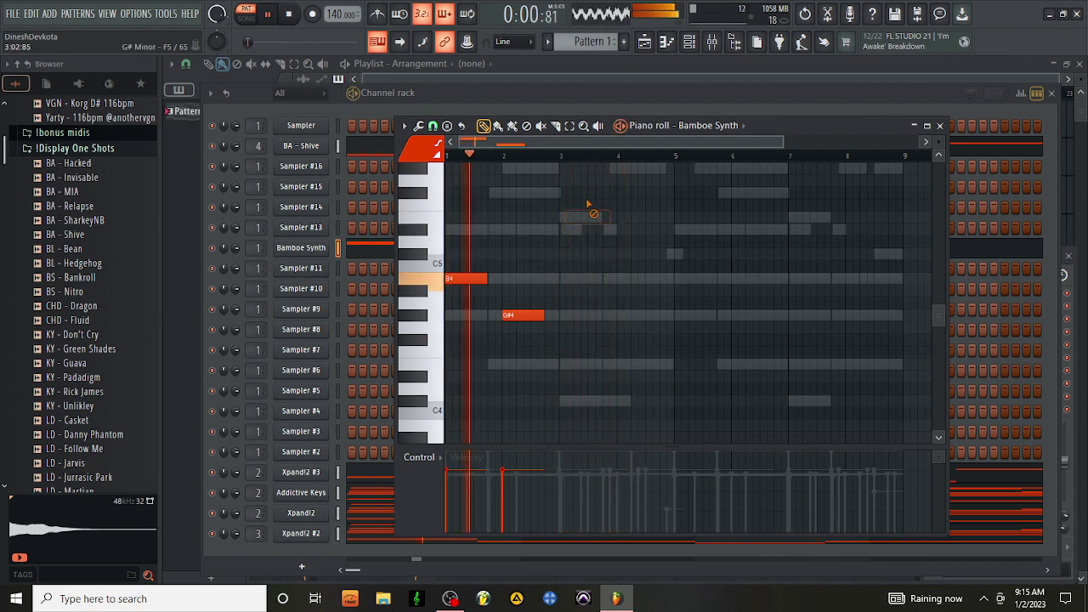
# Step: Add a short F#5 followed by a short D#5 at the ends of bars 1 and 2, after the long notes
pyautogui.press('space')
pyautogui.click(495, 241)
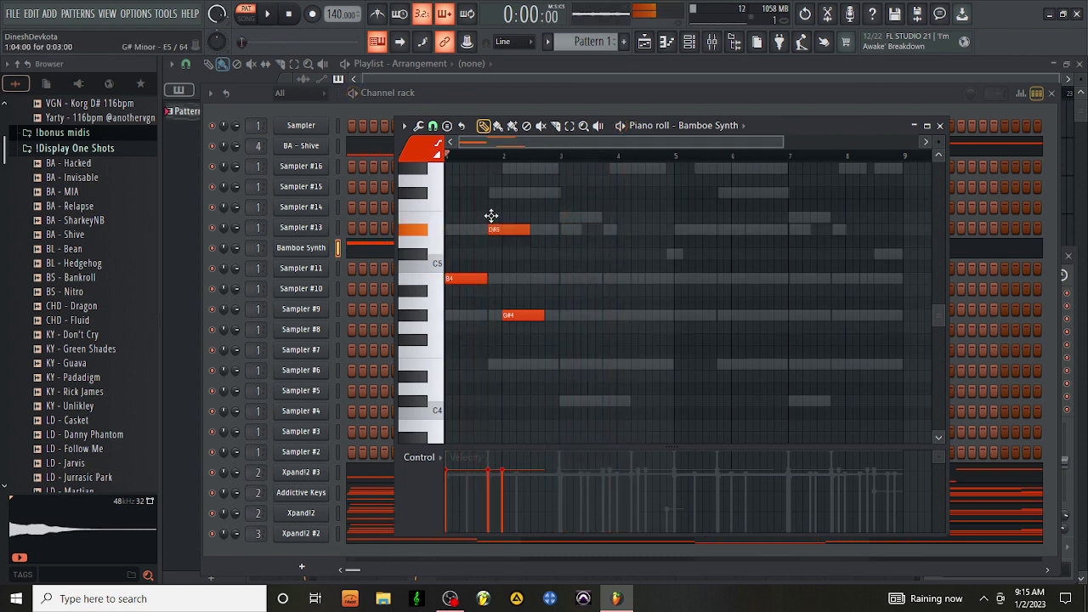
pyautogui.moveTo(514, 231); pyautogui.dragTo(514, 191)
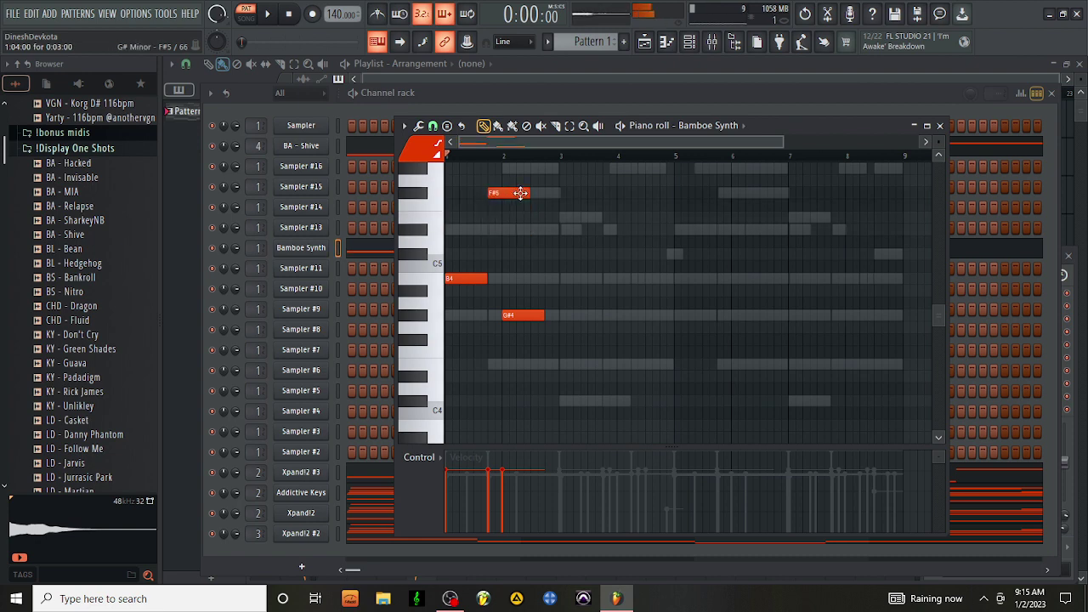
pyautogui.press('space')
pyautogui.click(499, 231)
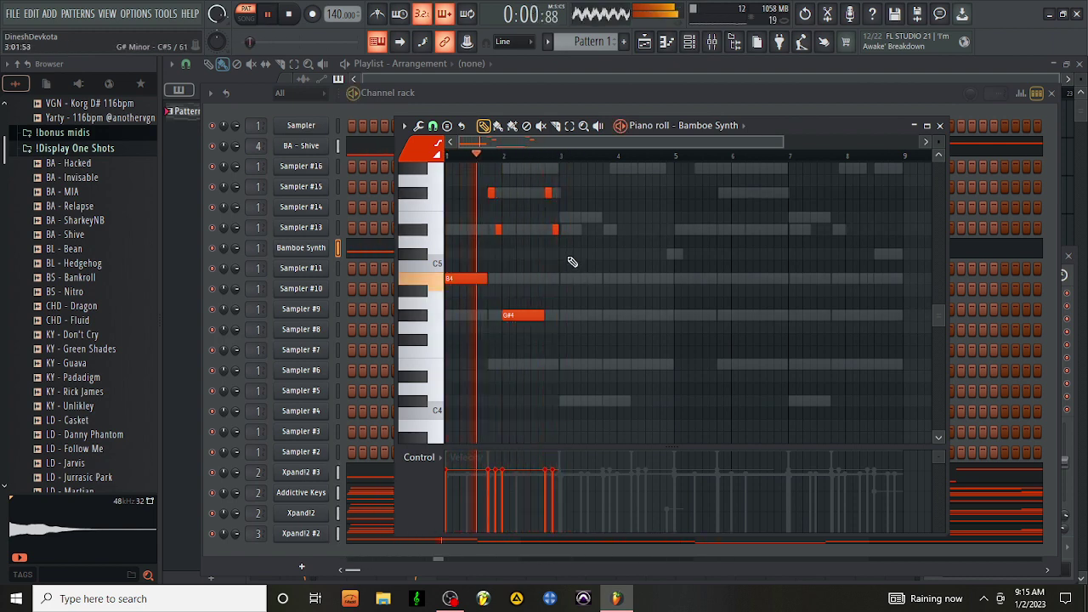
# Step: Duplicate the two-bar phrase three times to fill bars 3 to 8, and deselect the notes
pyautogui.hotkey('ctrl', 'b')
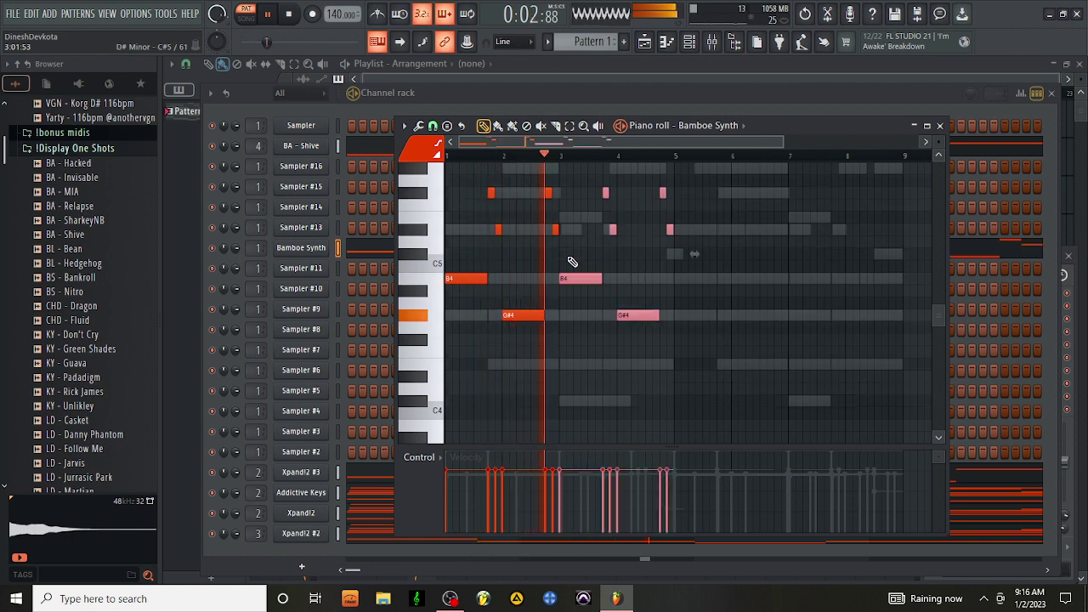
pyautogui.hotkey('ctrl', 'b')
pyautogui.hotkey('ctrl', 'b')
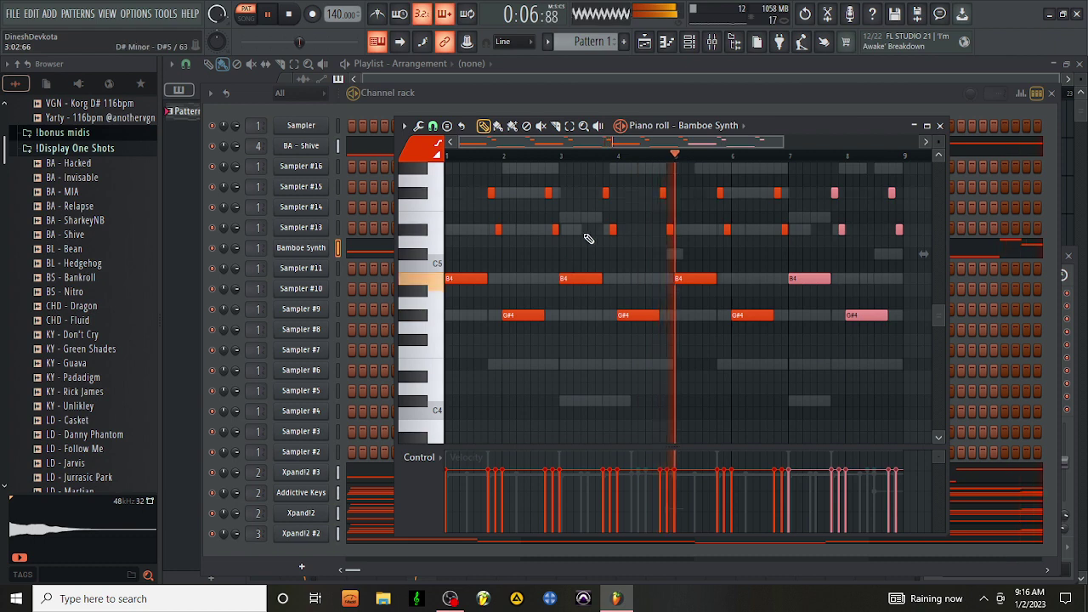
pyautogui.hotkey('ctrl', 'd')
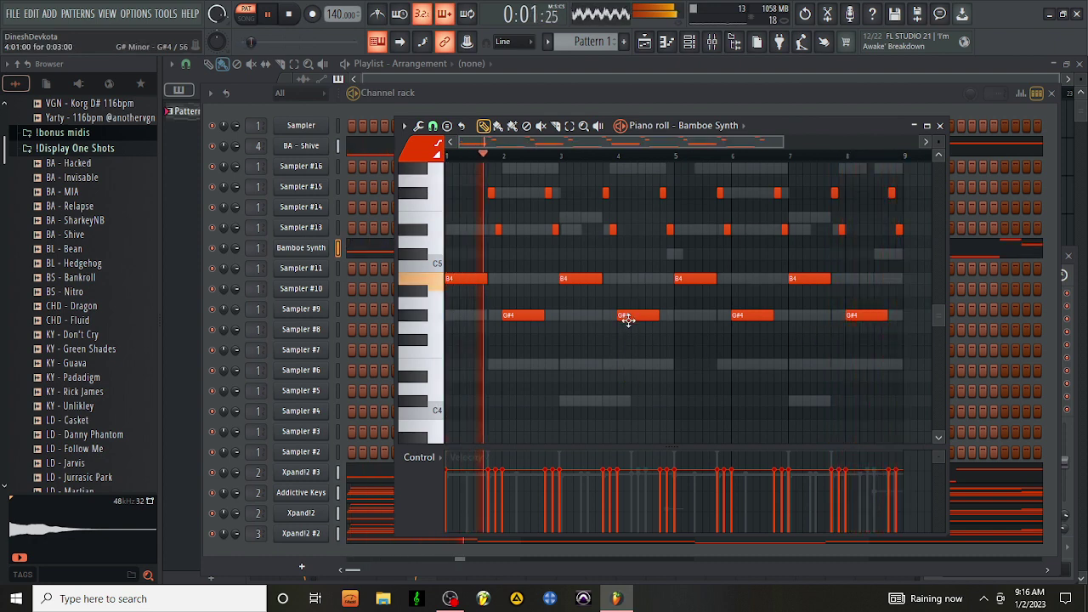
# Step: Lower the long bar 8 note to E4, trying the bar 4 note at E4 before returning it to G#4
pyautogui.moveTo(624, 316); pyautogui.dragTo(626, 375)
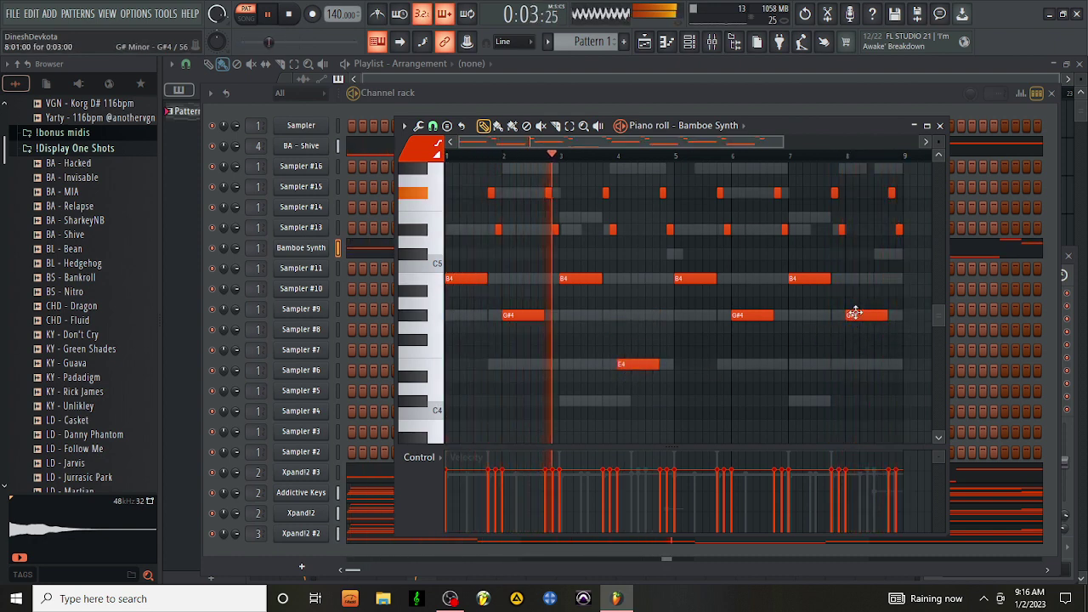
pyautogui.moveTo(855, 314); pyautogui.dragTo(855, 364)
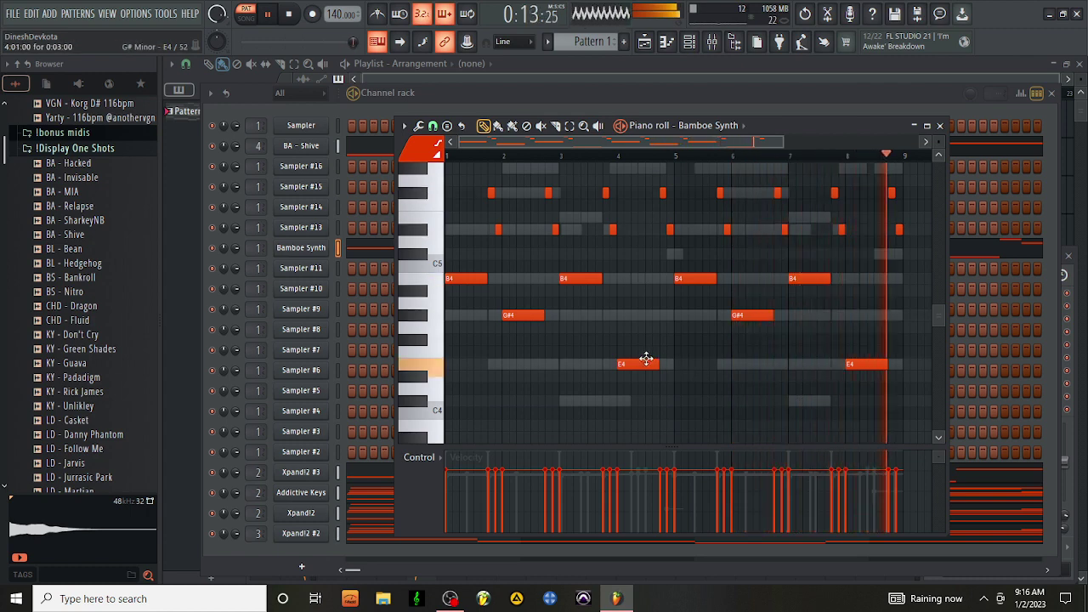
pyautogui.moveTo(644, 365); pyautogui.dragTo(646, 315)
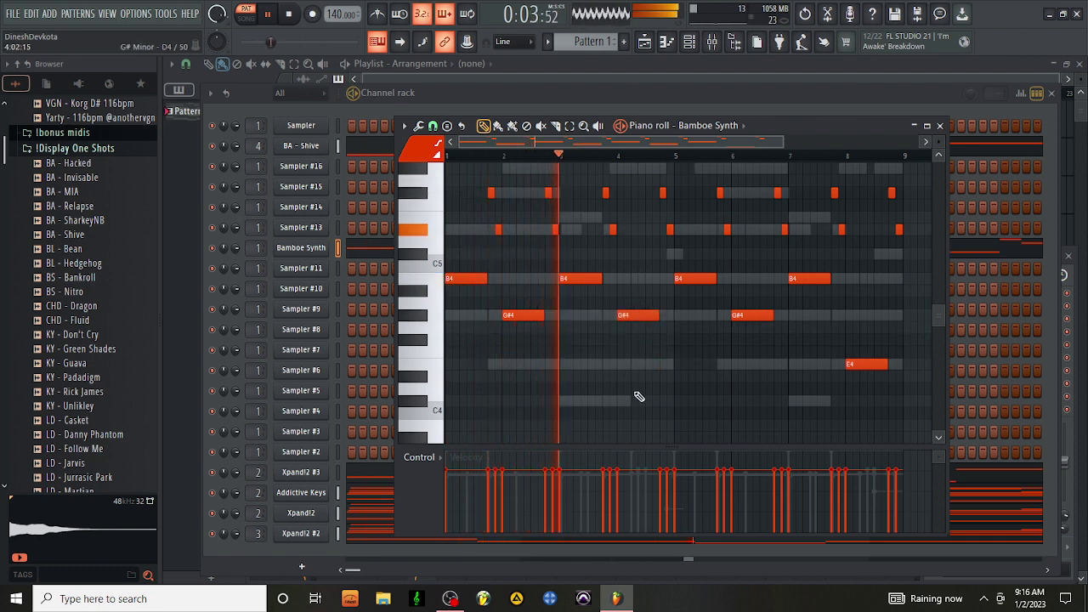
# Step: Try a short A#5 note just before the F#5 at the end of bar 1, and delete it
pyautogui.scroll(2, 508, 290)
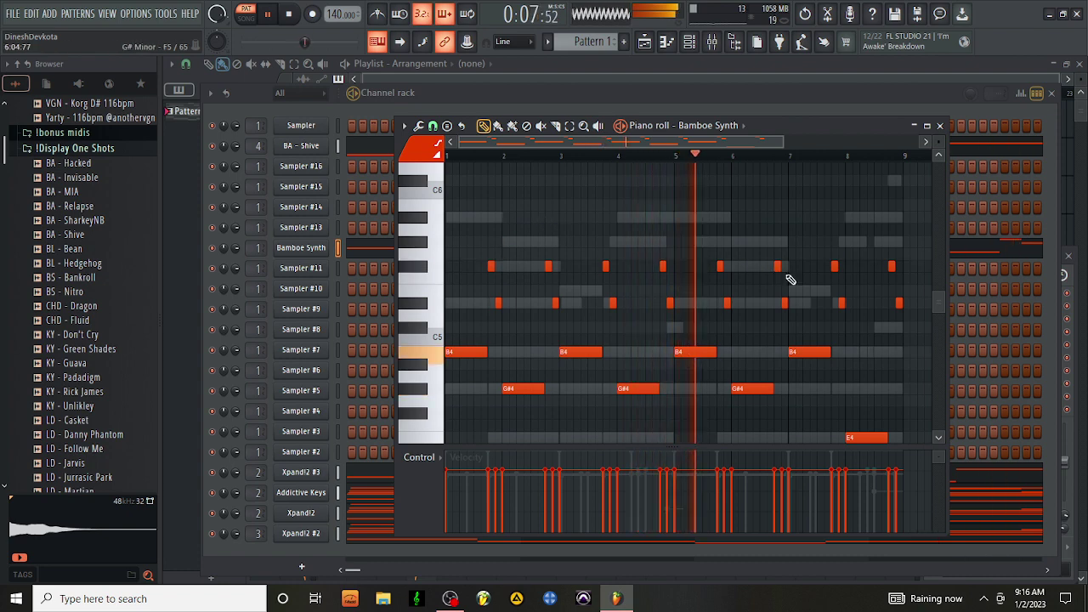
pyautogui.scroll(-5, 790, 280)
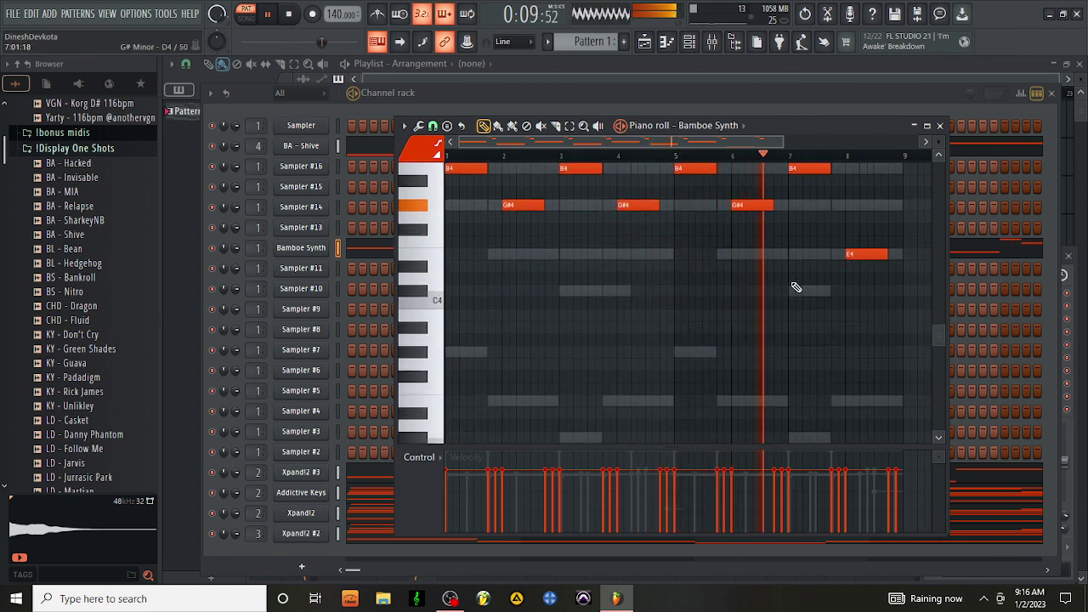
pyautogui.scroll(4, 794, 288)
pyautogui.scroll(2, 502, 234)
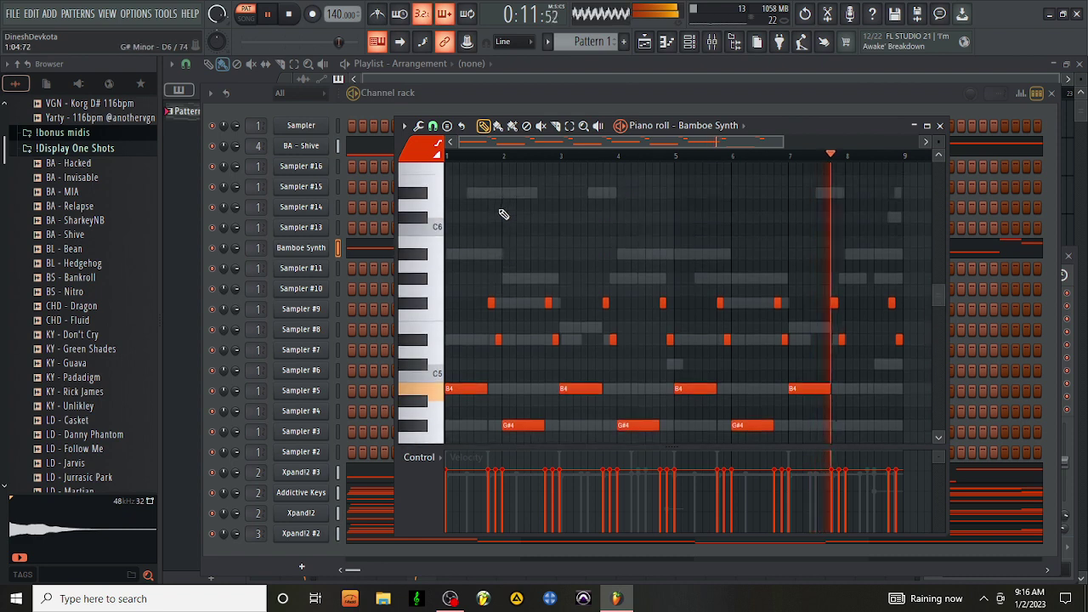
pyautogui.click(486, 253)
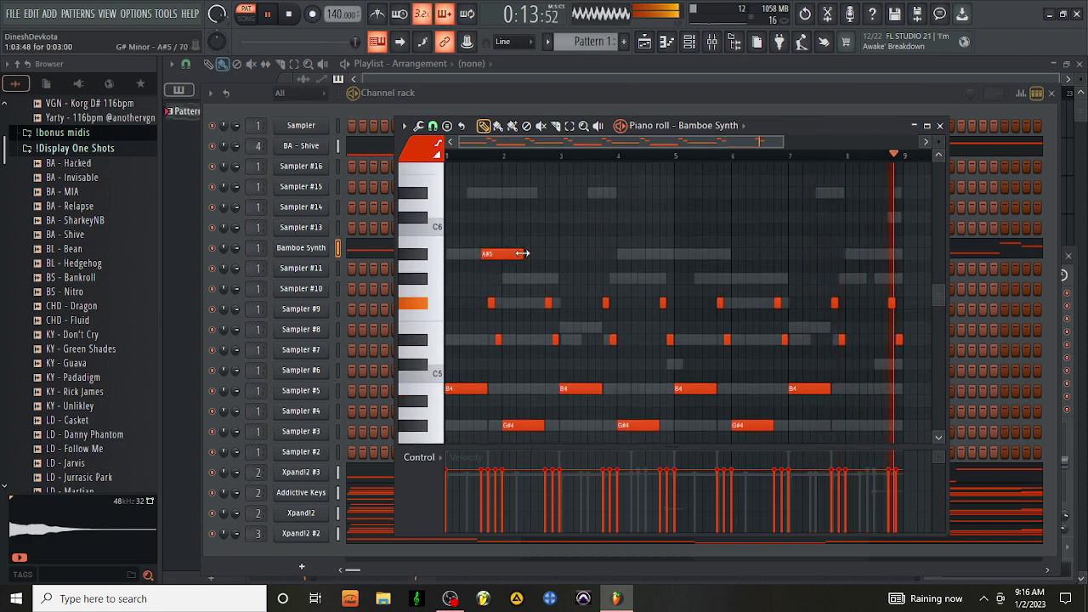
pyautogui.moveTo(522, 254); pyautogui.dragTo(487, 255)
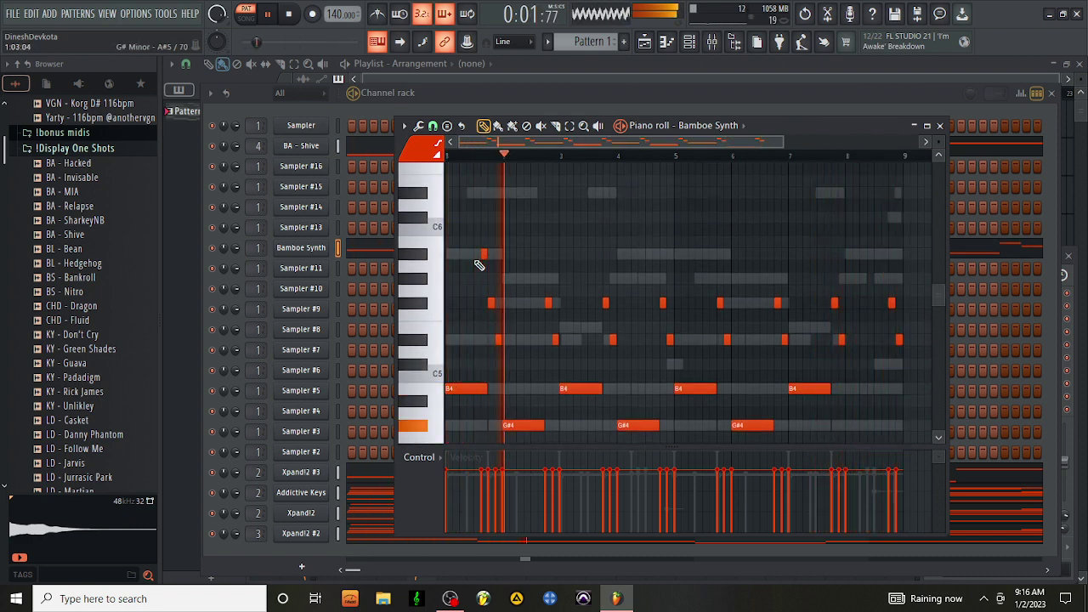
pyautogui.rightClick(483, 255)
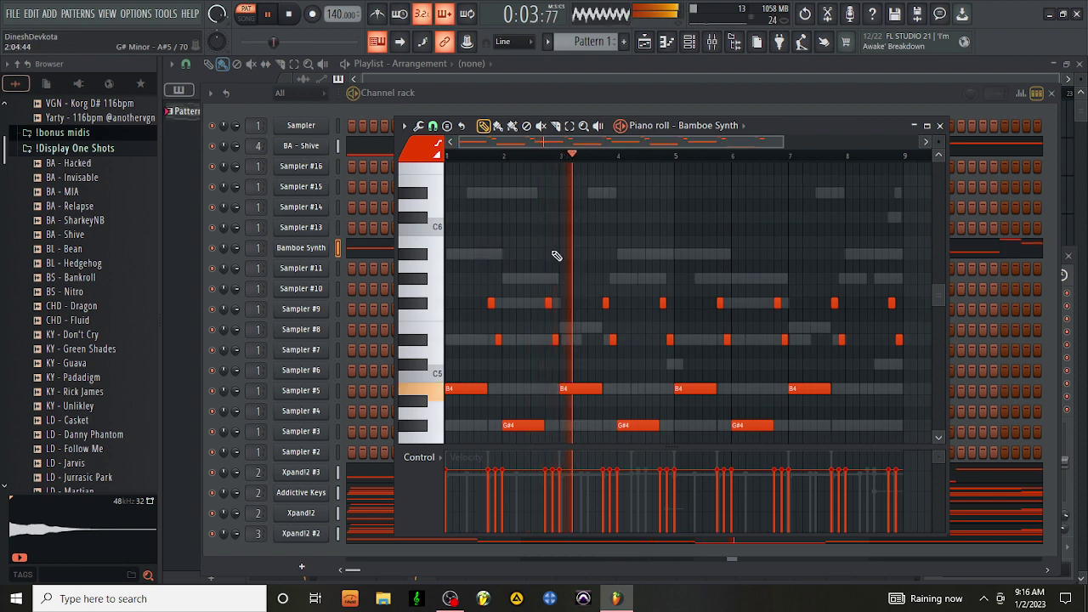
# Step: Close the piano roll and try the Angel Bed preset on the Bamboe Synth channel
pyautogui.click(940, 126)
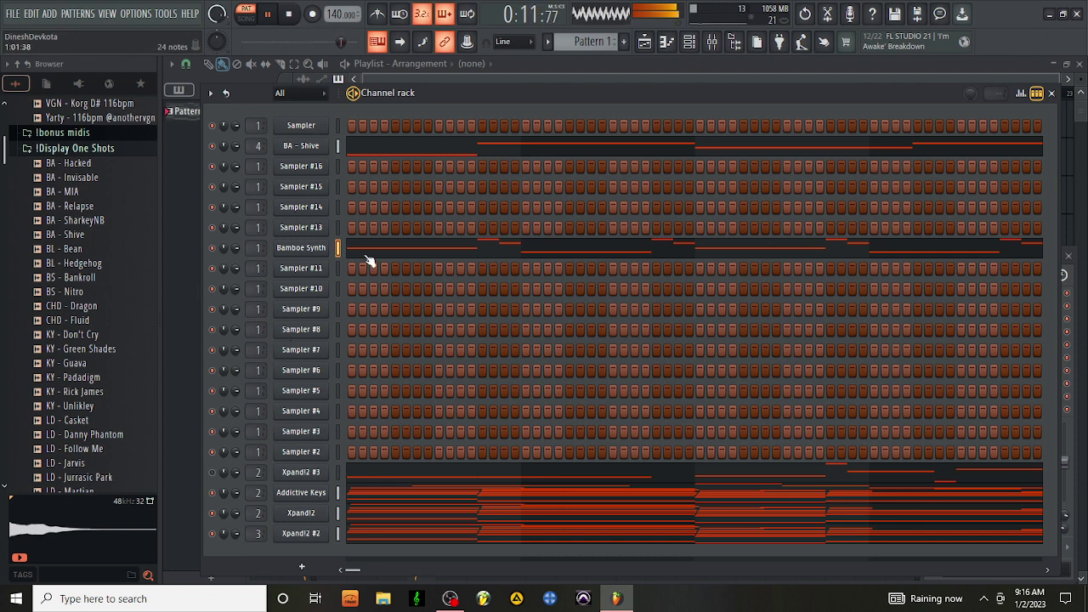
pyautogui.click(313, 254)
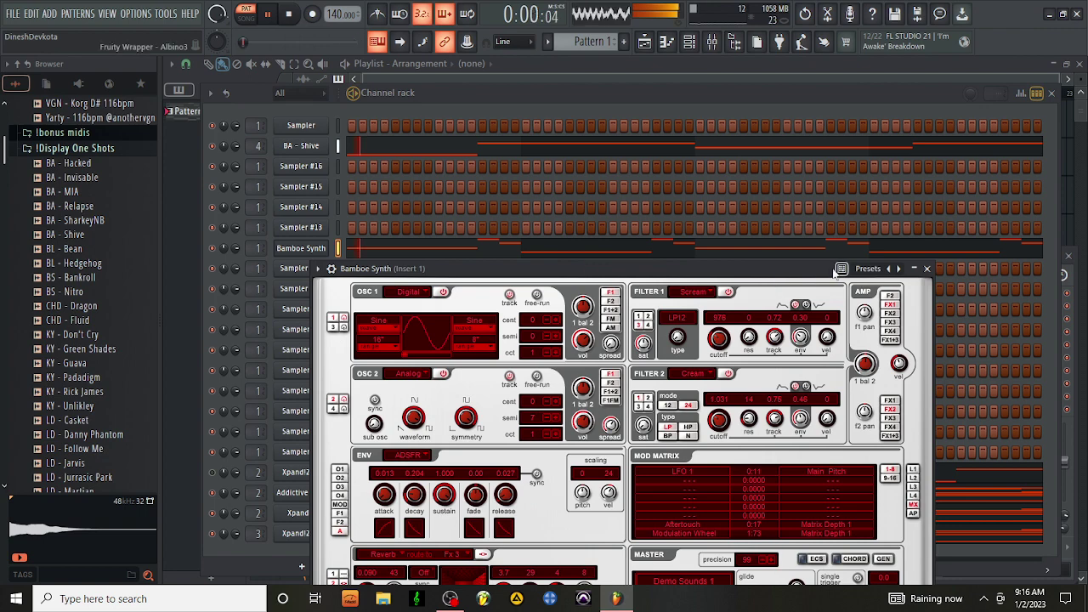
pyautogui.click(868, 268)
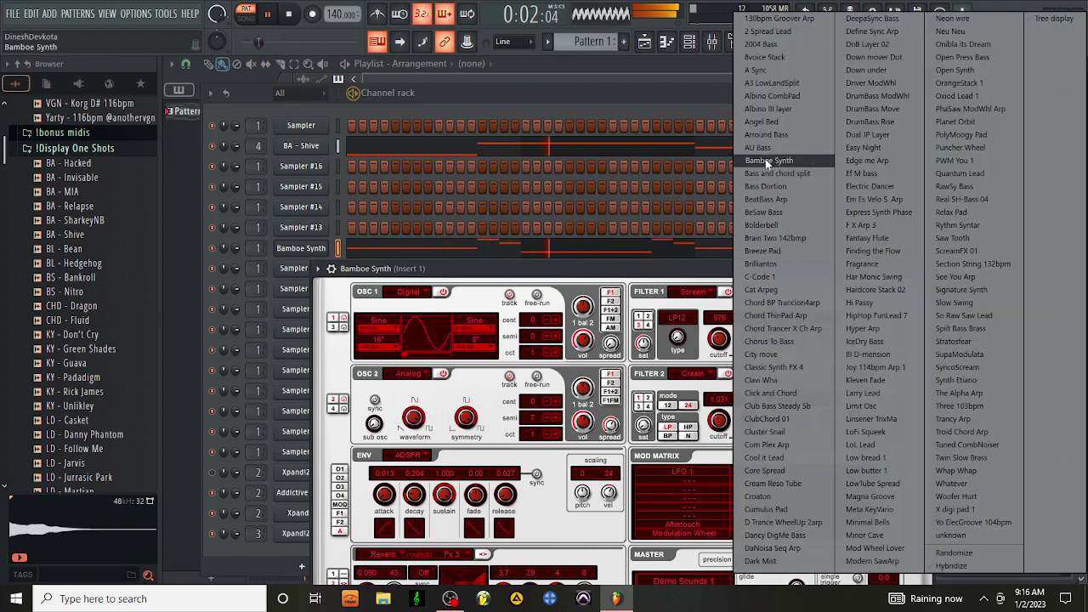
pyautogui.click(763, 121)
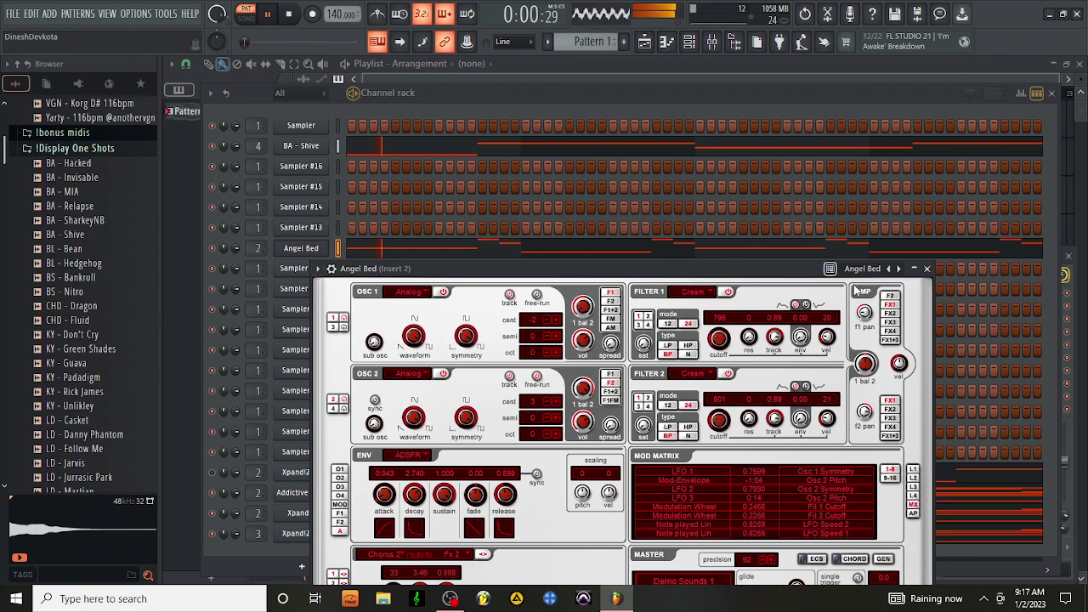
# Step: Raise the melody one octave in the channel's piano roll, and restore the Bamboe Synth preset
pyautogui.click(557, 252)
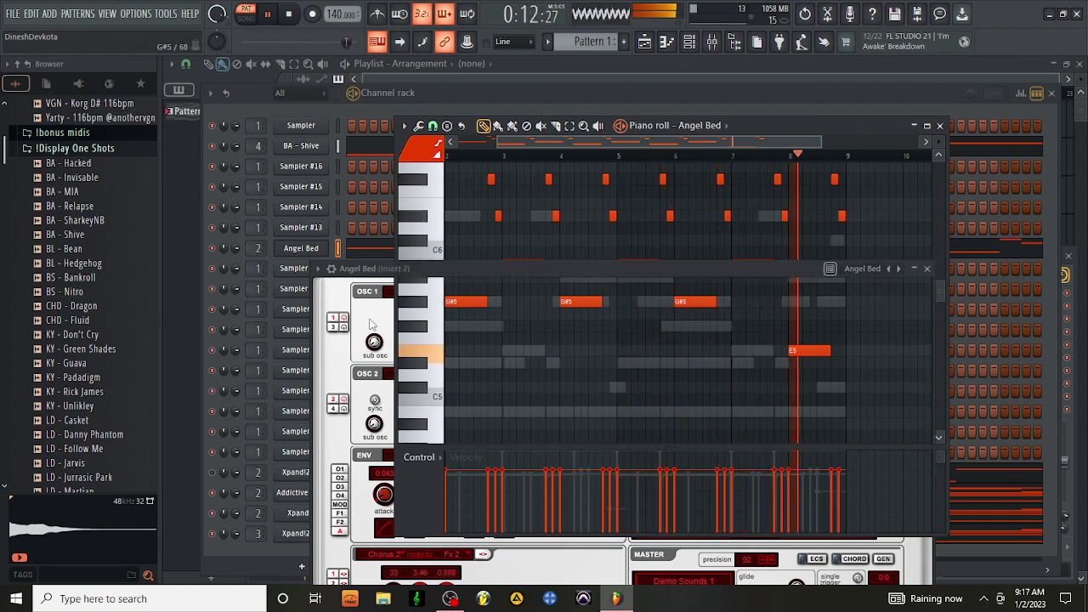
pyautogui.click(374, 269)
pyautogui.click(867, 270)
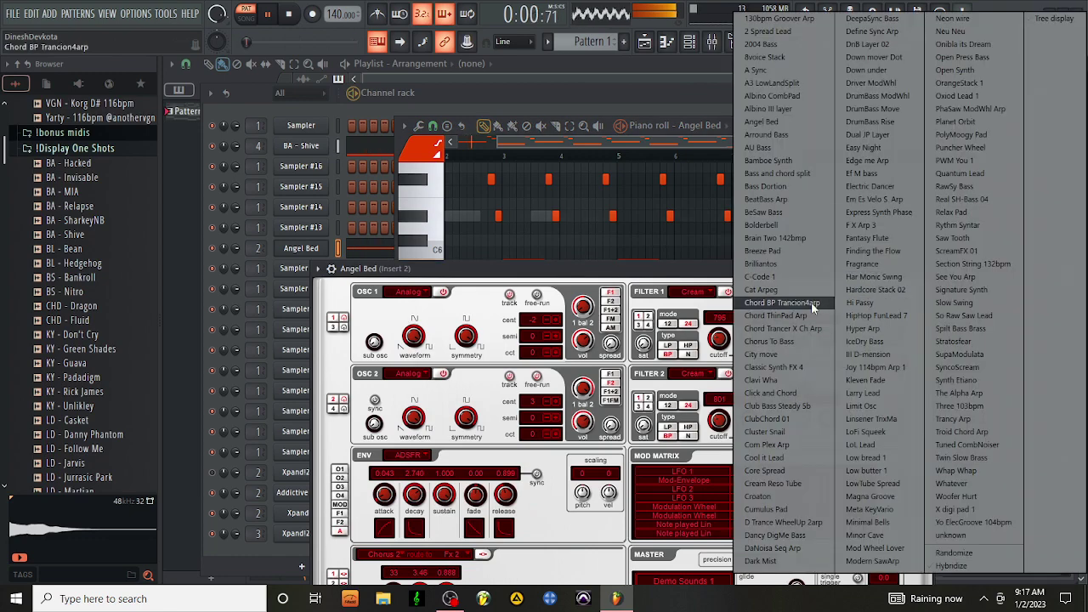
pyautogui.click(770, 160)
pyautogui.click(927, 269)
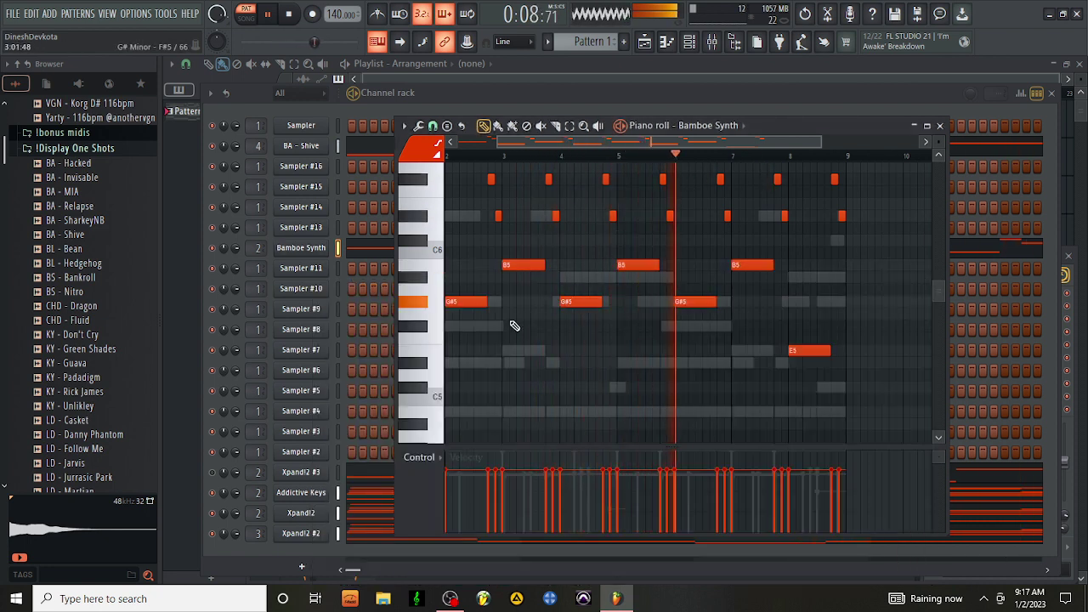
# Step: Delete all the melody notes from the Bamboe Synth piano roll
pyautogui.scroll(2, 501, 272)
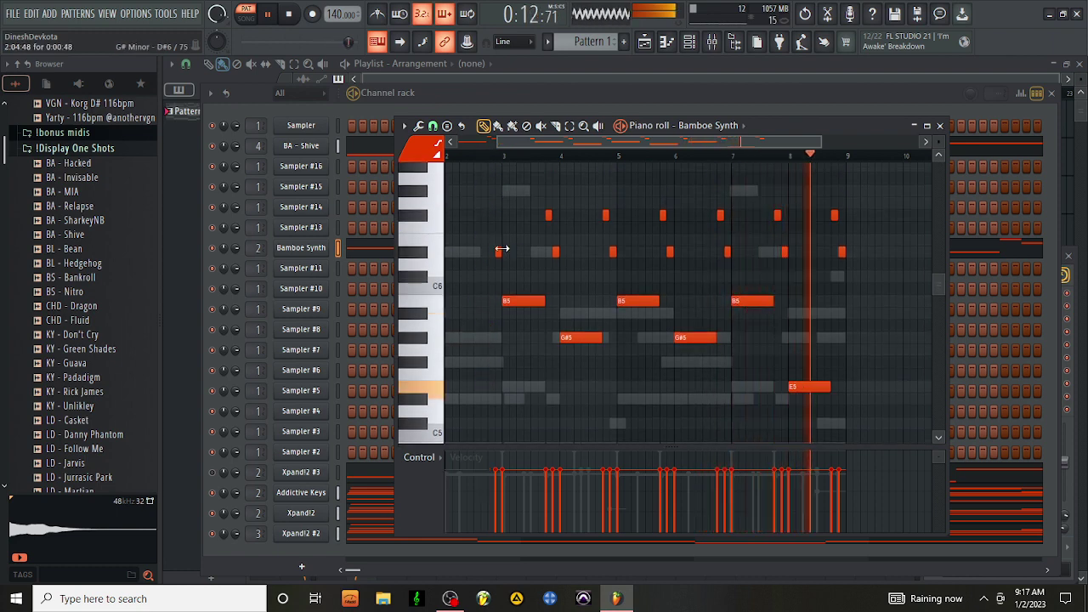
pyautogui.scroll(-6, 485, 369)
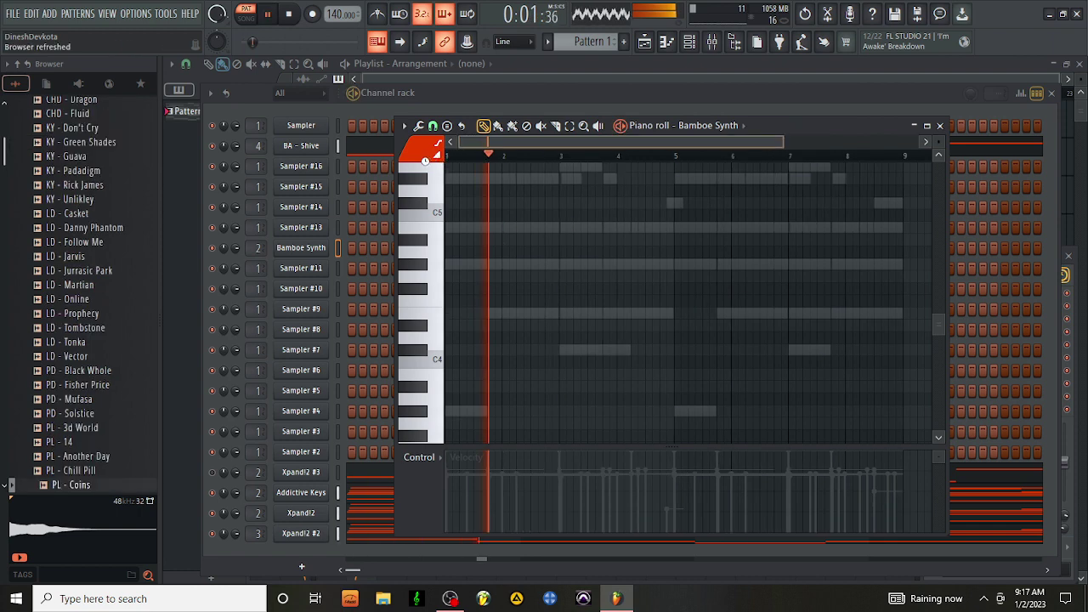
# Step: Draw four one-beat notes in bar 1 of the Bamboe Synth piano roll: G#4, B4, D#5 and B4
pyautogui.moveTo(423, 272); pyautogui.dragTo(448, 270)
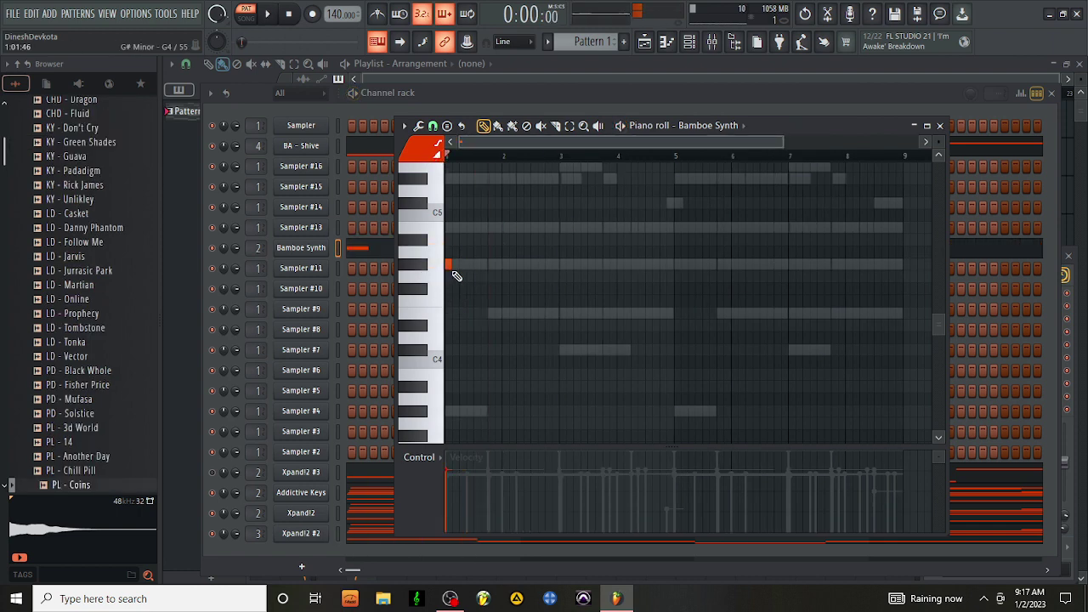
pyautogui.scroll(1, 459, 263)
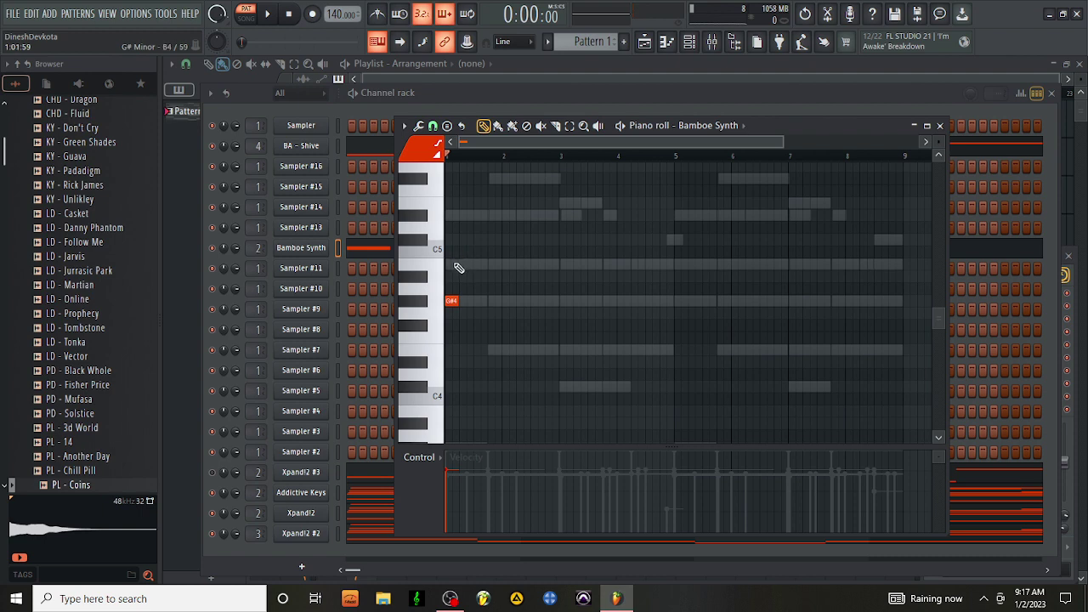
pyautogui.scroll(1, 473, 259)
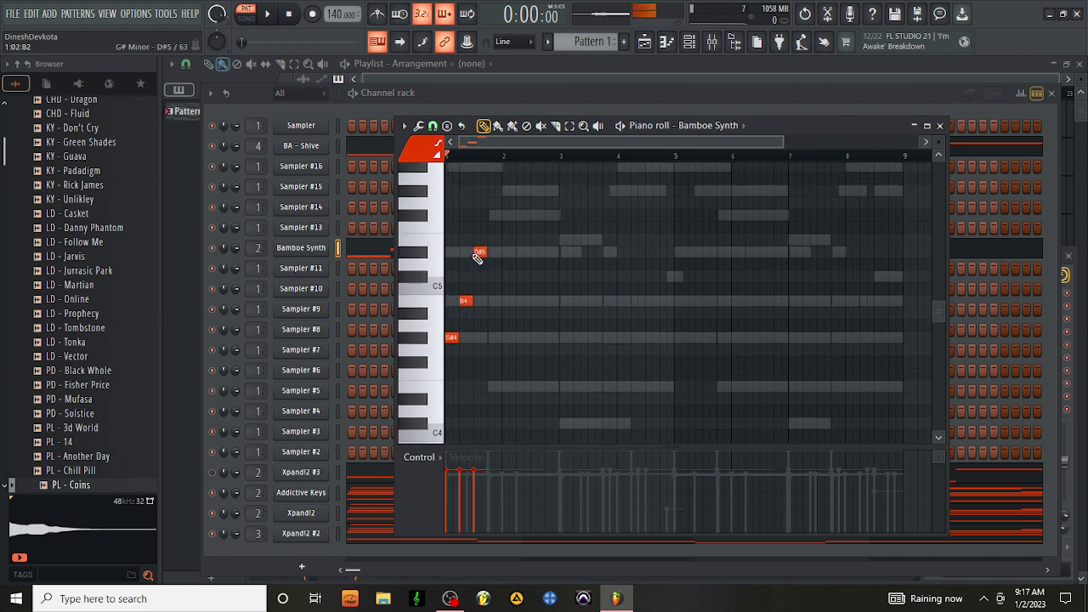
pyautogui.scroll(1, 483, 255)
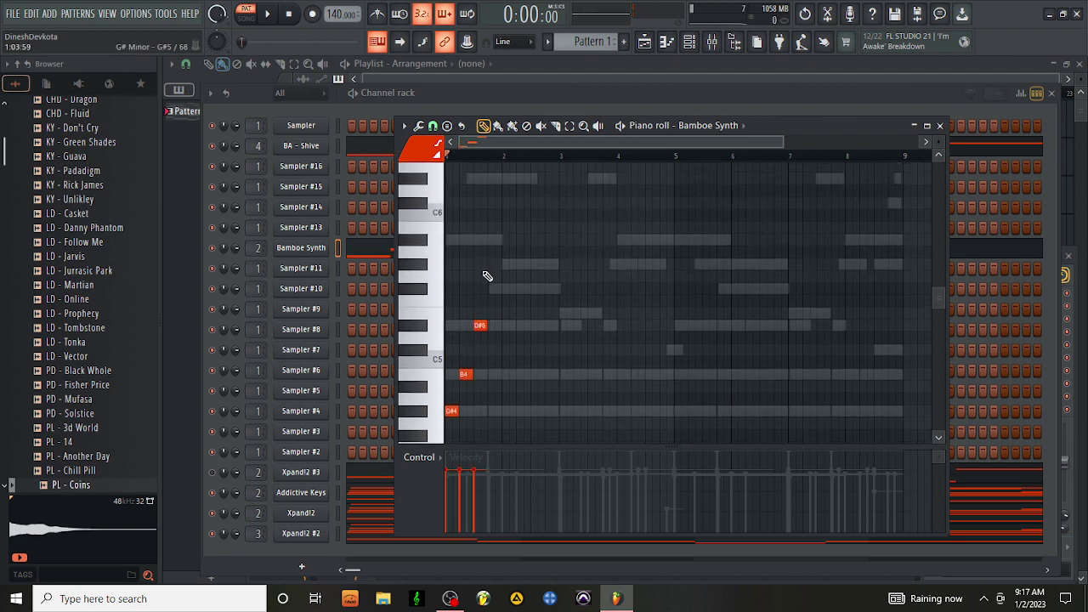
pyautogui.scroll(-1, 488, 319)
pyautogui.click(497, 302)
pyautogui.press('space')
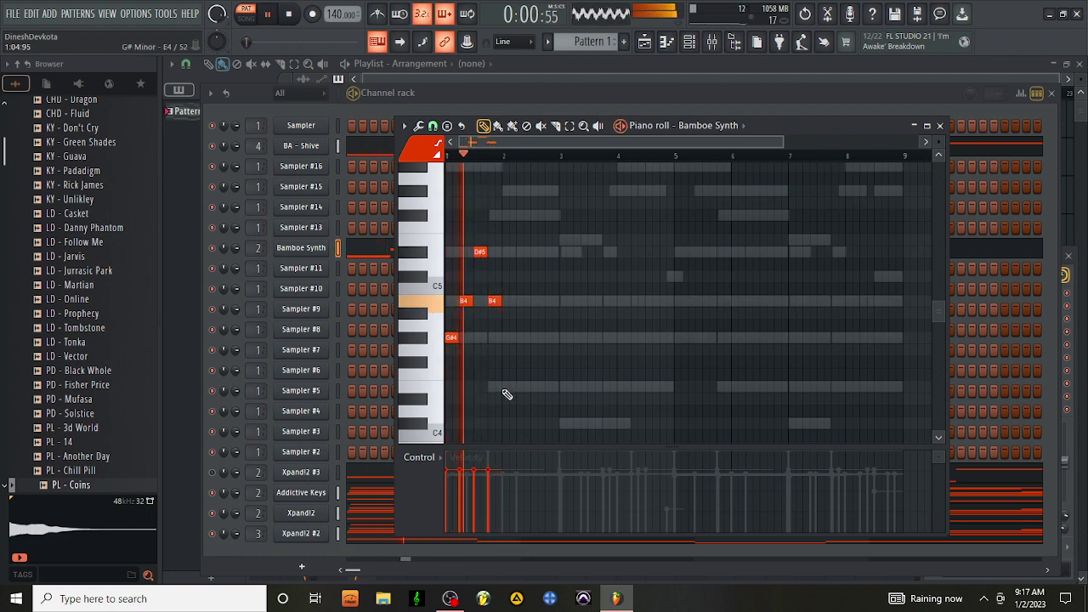
# Step: Fill bar 2 with one-beat notes E4, G#4, D#5 and B4
pyautogui.click(505, 389)
pyautogui.click(524, 338)
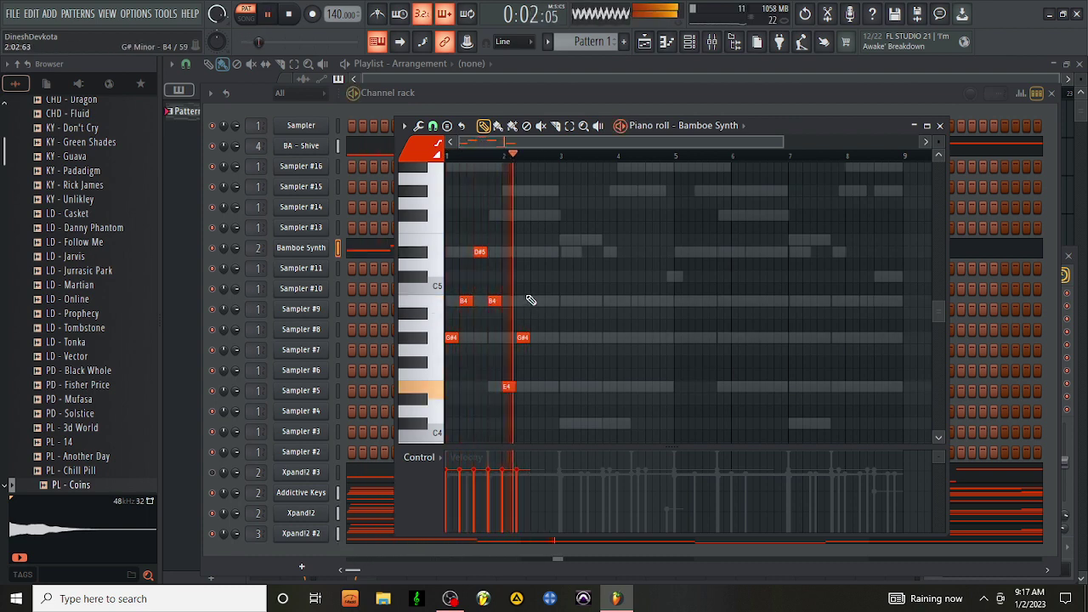
pyautogui.click(532, 250)
pyautogui.click(550, 301)
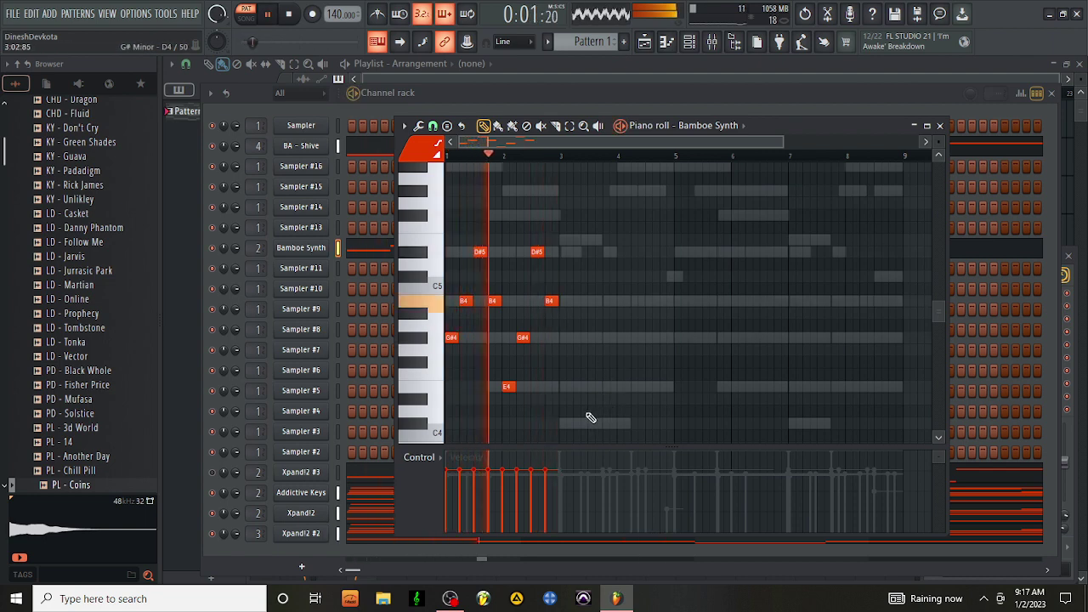
# Step: Start bar 3 with C#4, E4 and G#4 notes, trying another E4 near the end and removing the one on beat 2
pyautogui.click(566, 388)
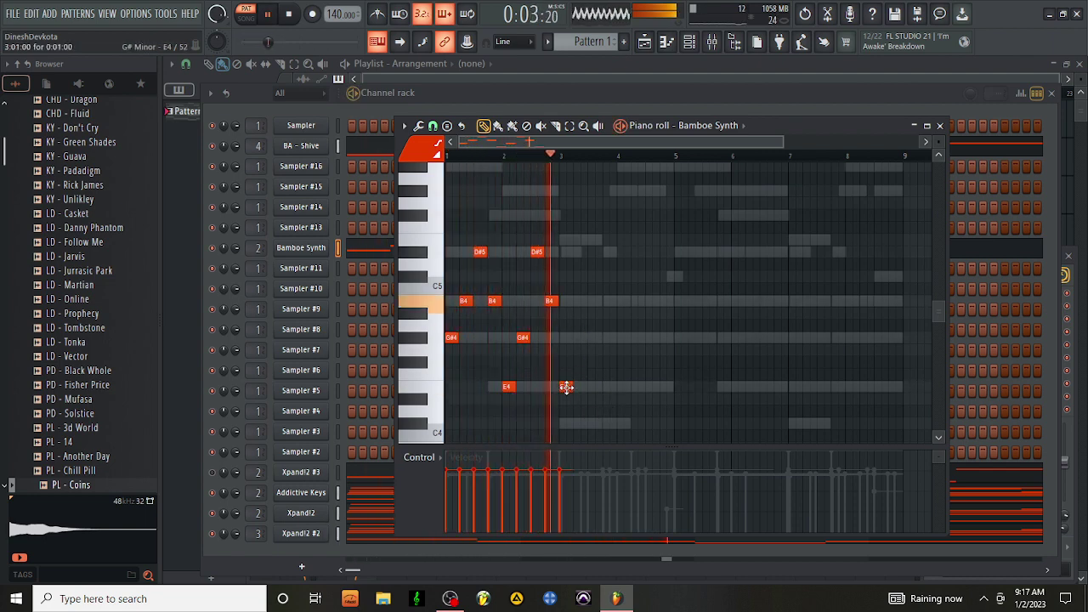
pyautogui.moveTo(566, 388); pyautogui.dragTo(565, 427)
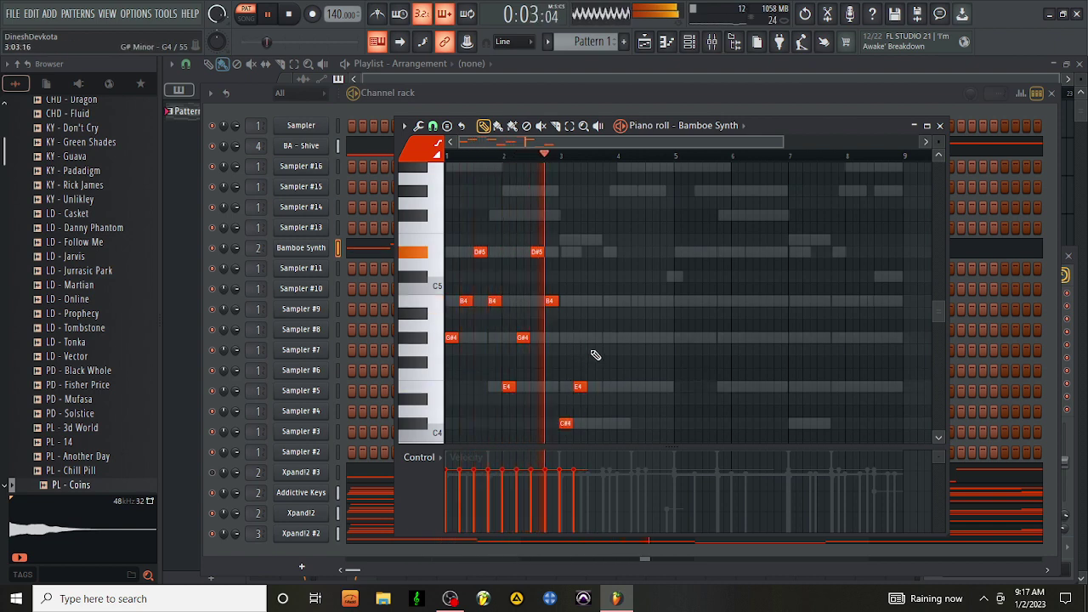
pyautogui.click(592, 338)
pyautogui.click(580, 388)
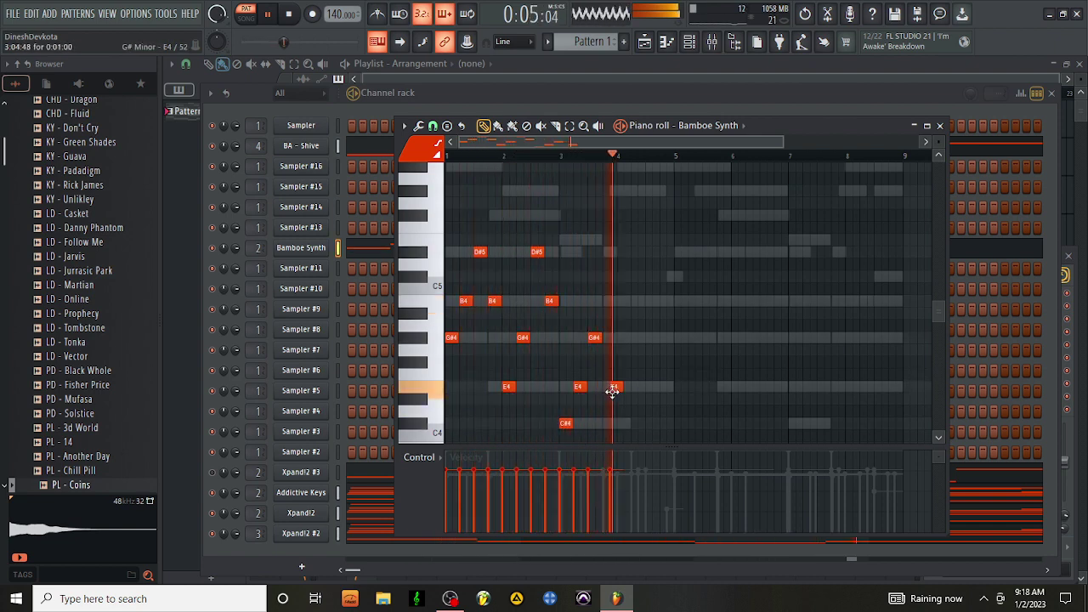
pyautogui.click(608, 390)
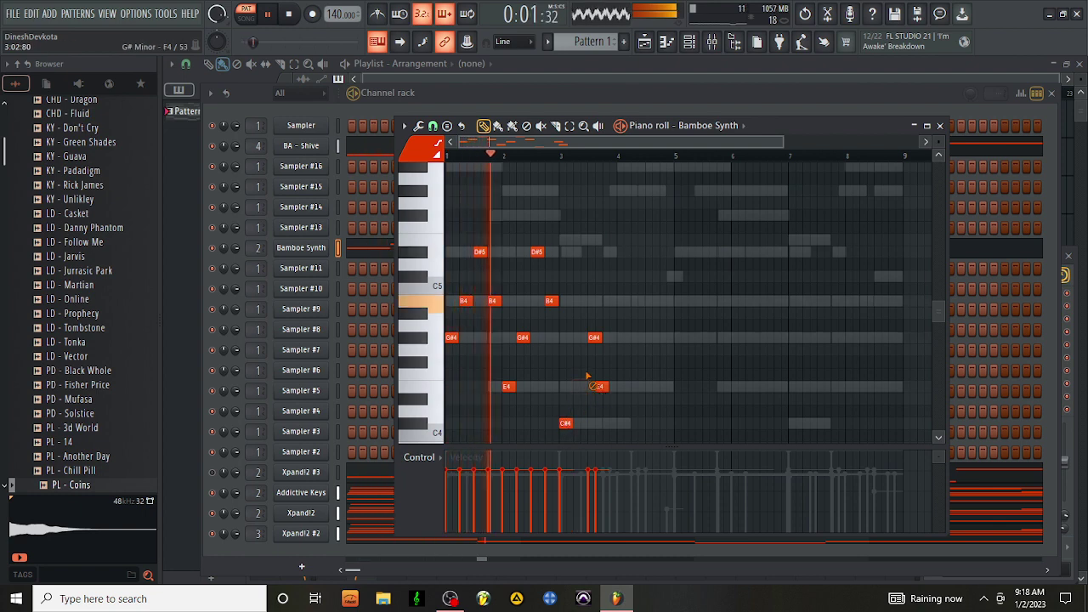
# Step: Rearrange bar 3 so its four beats run E4, C#4, B4 and G#4
pyautogui.moveTo(566, 424); pyautogui.dragTo(564, 387)
pyautogui.moveTo(594, 338); pyautogui.dragTo(578, 340)
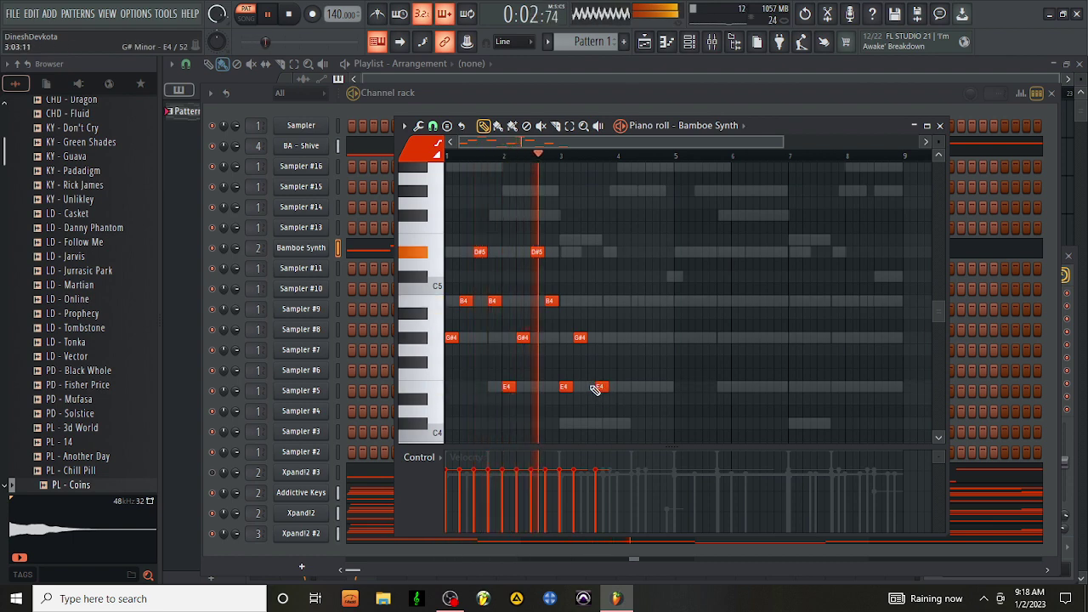
pyautogui.moveTo(600, 384); pyautogui.dragTo(592, 296)
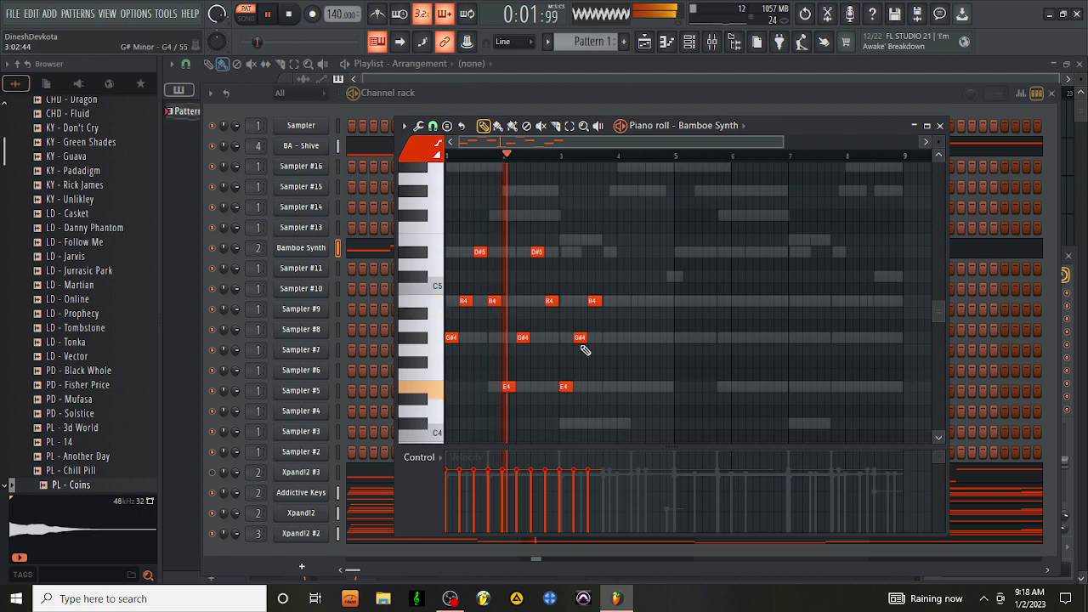
pyautogui.moveTo(581, 337); pyautogui.dragTo(580, 413)
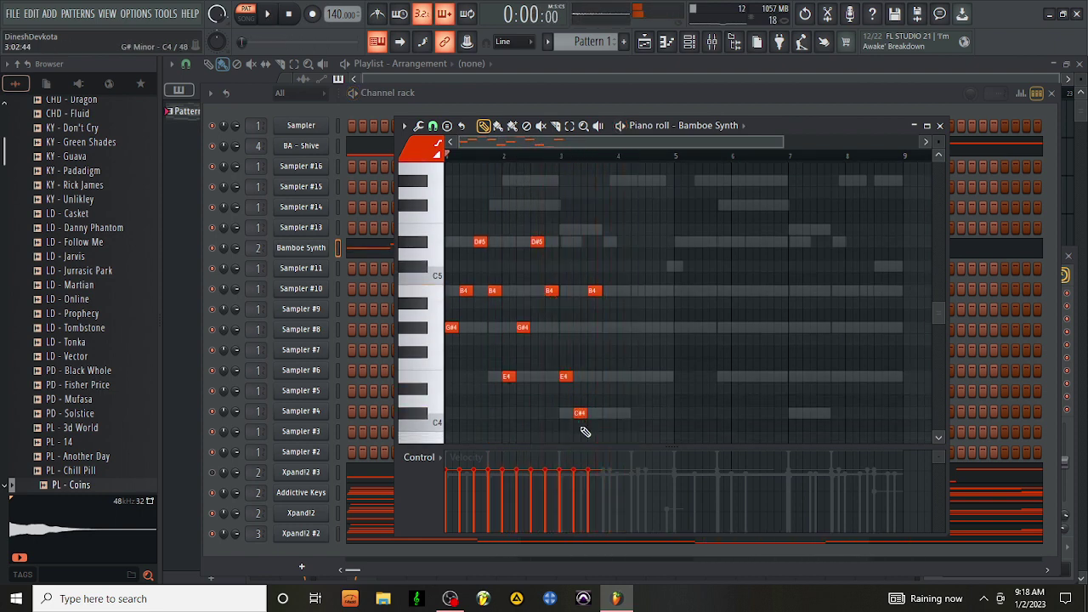
pyautogui.click(606, 329)
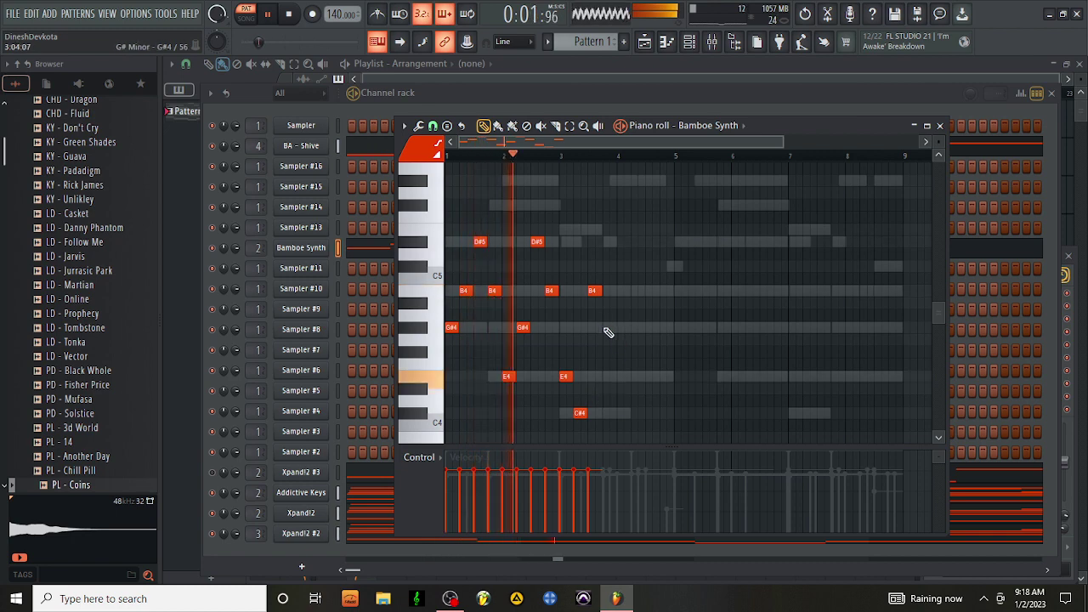
# Step: Fill bar 4 with one-beat notes E4, G#4, B4 and G#4, and restart playback from the beginning
pyautogui.click(622, 377)
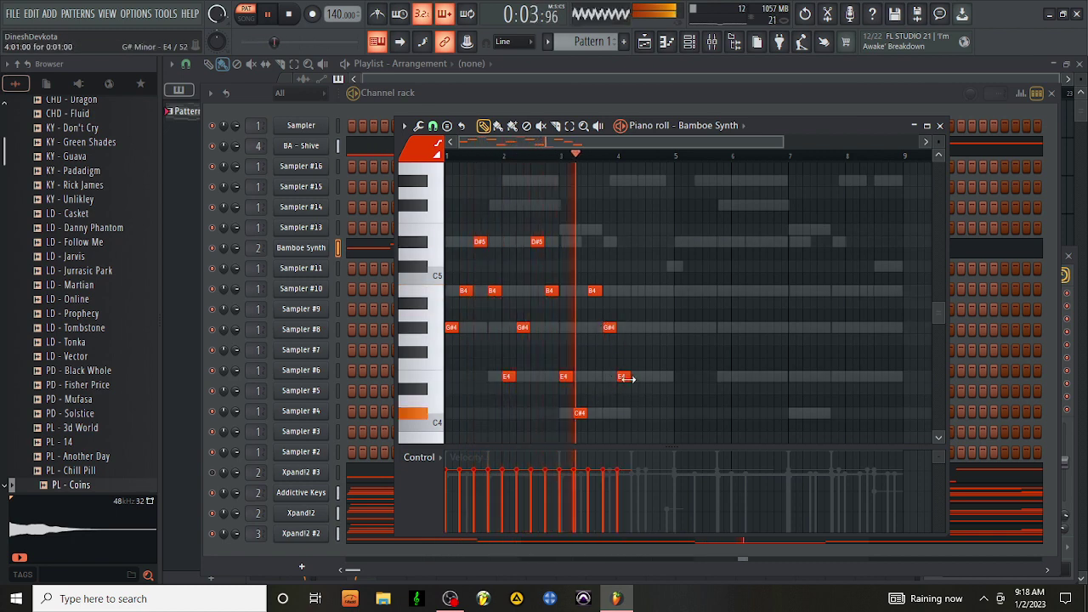
pyautogui.click(637, 328)
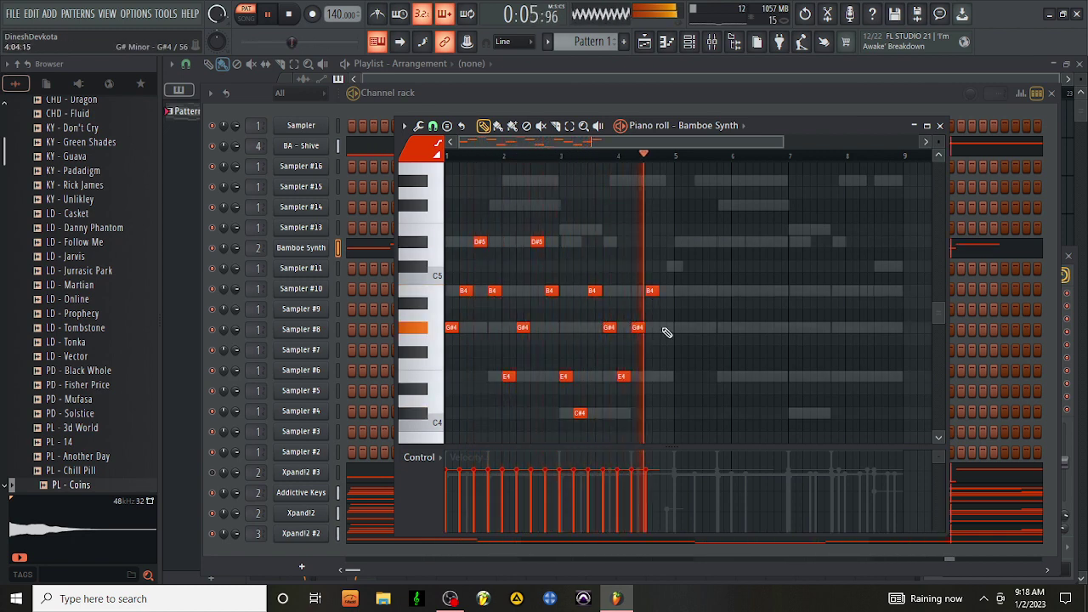
pyautogui.click(650, 291)
pyautogui.click(666, 328)
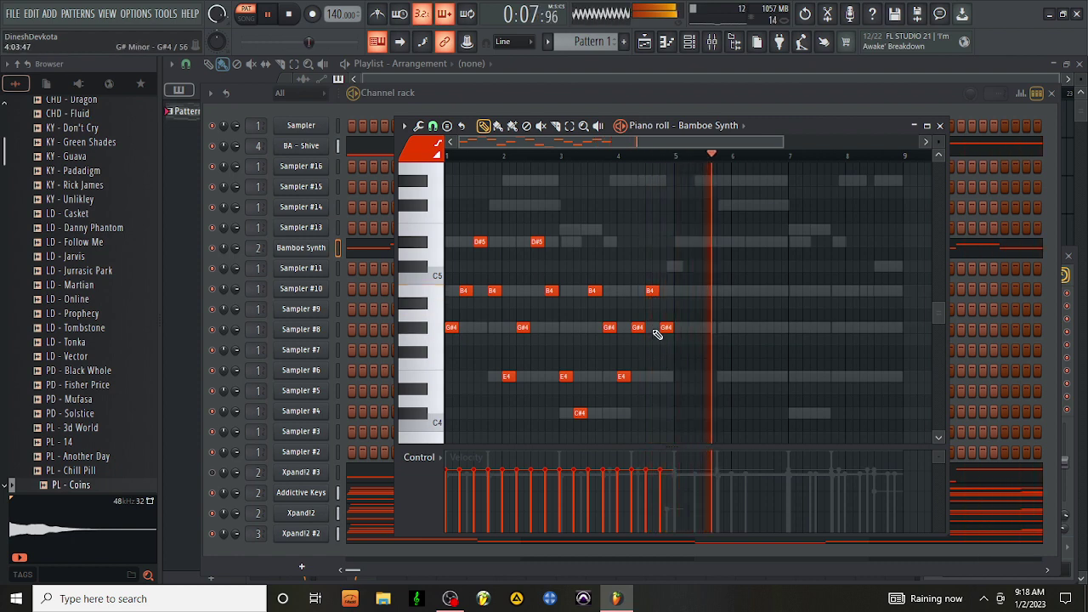
pyautogui.press('space')
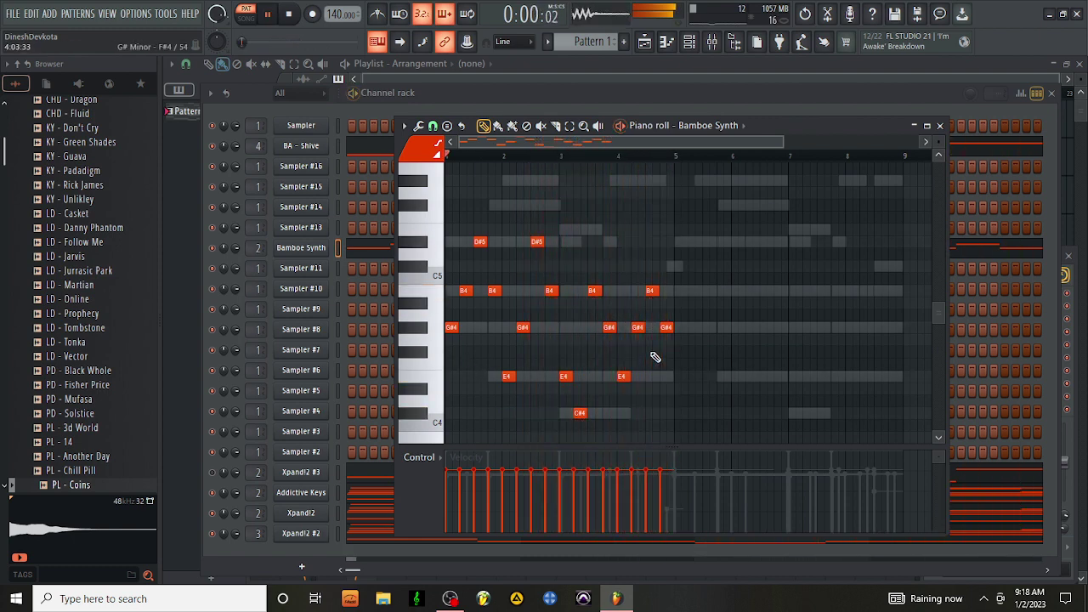
# Step: Select all the melody notes, try shortening them to half a beat, and restore their one-beat length
pyautogui.click(570, 125)
pyautogui.moveTo(716, 213); pyautogui.dragTo(450, 433)
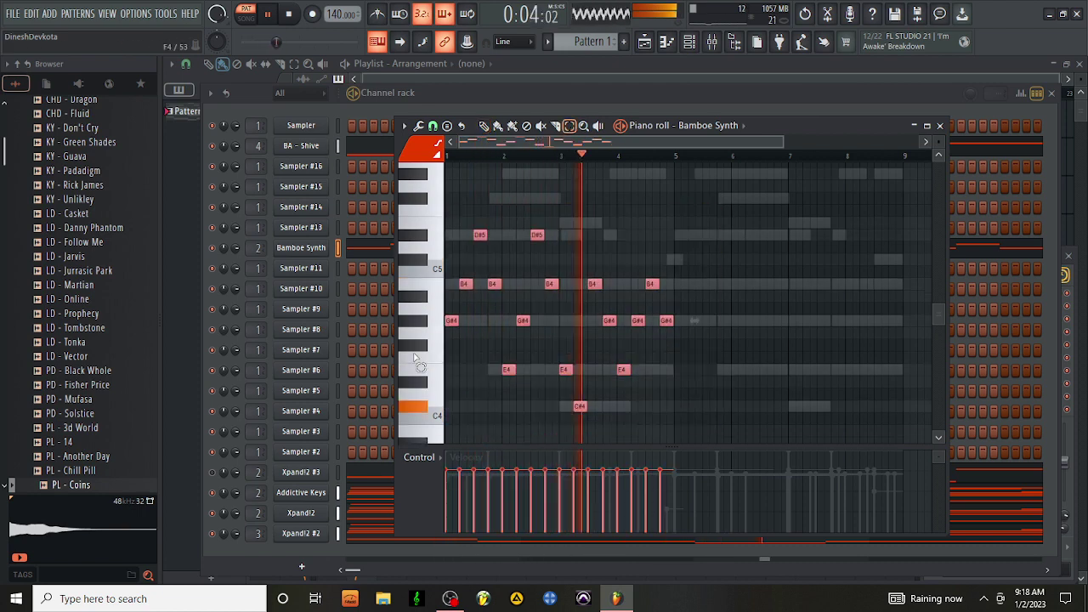
pyautogui.click(484, 126)
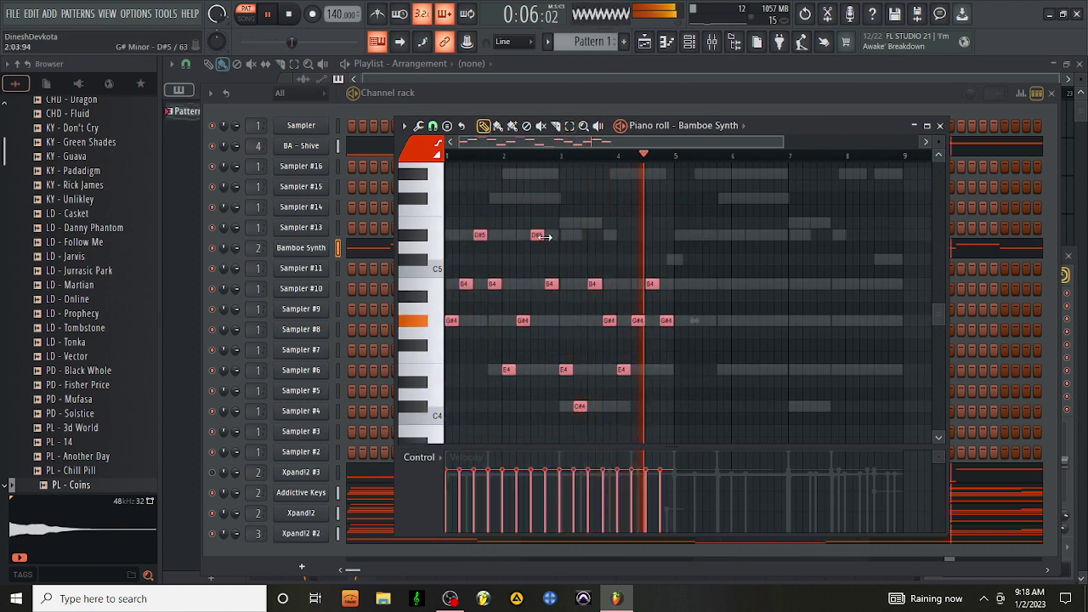
pyautogui.moveTo(542, 235); pyautogui.dragTo(522, 237)
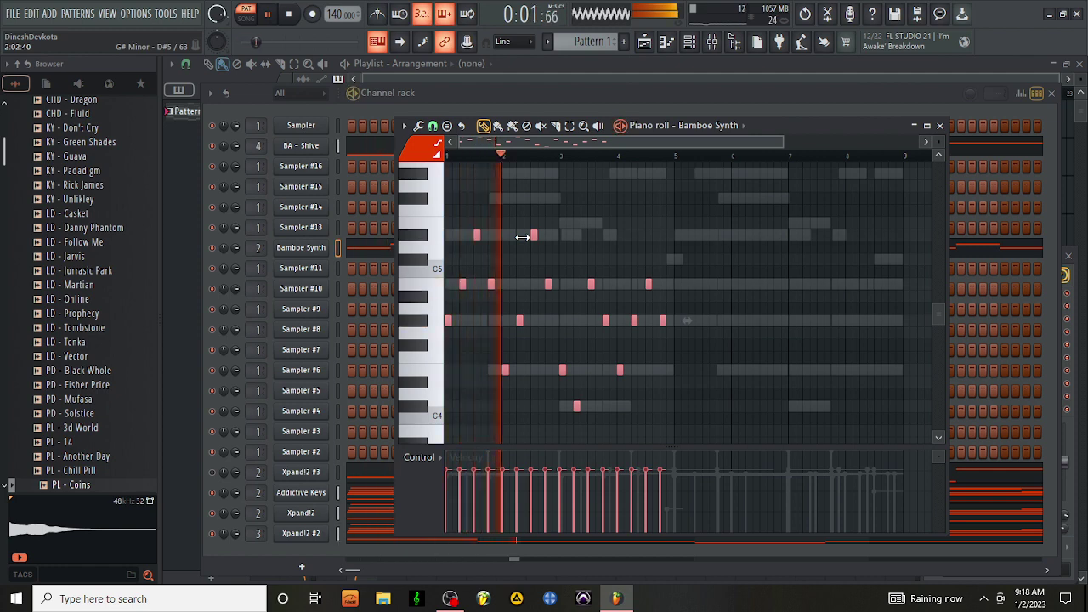
pyautogui.moveTo(522, 237); pyautogui.dragTo(542, 255)
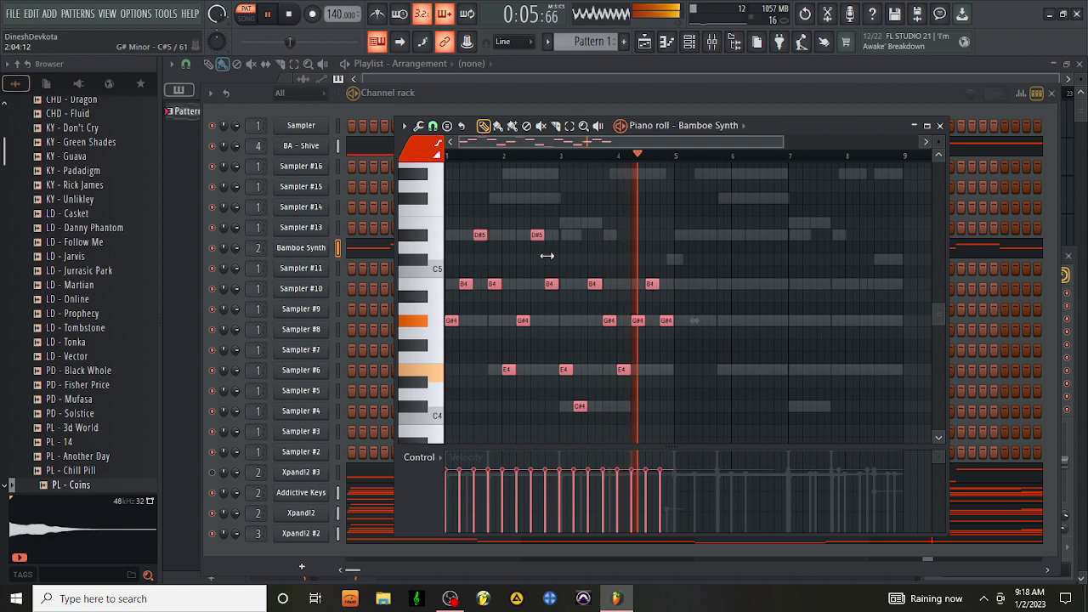
# Step: Duplicate the four-bar melody into bars 5 to 8 and deselect the copied notes
pyautogui.click(735, 273)
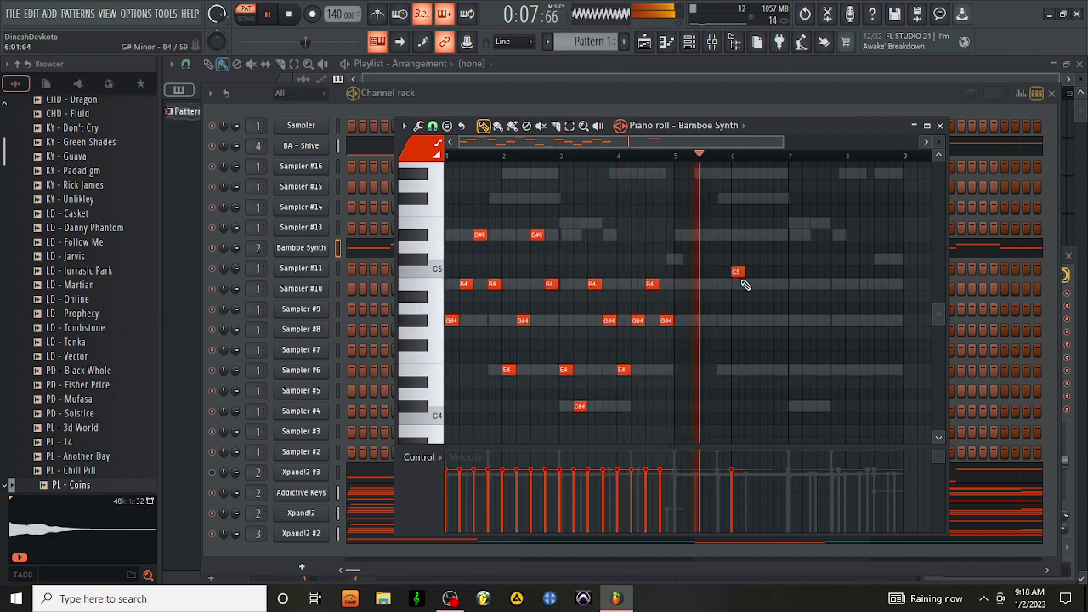
pyautogui.hotkey('ctrl', 'b')
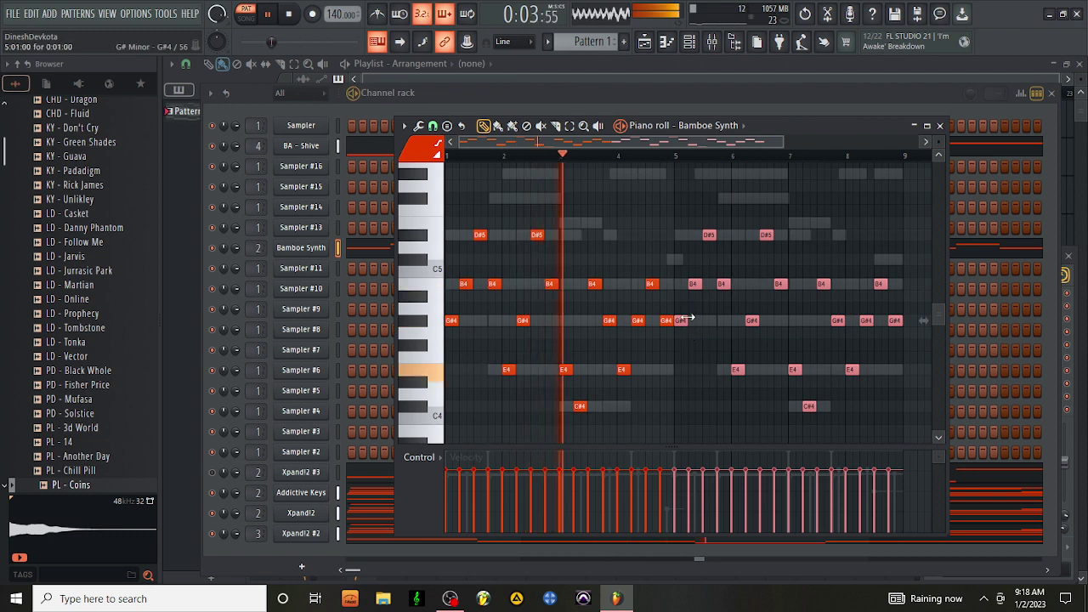
pyautogui.hotkey('ctrl', 'd')
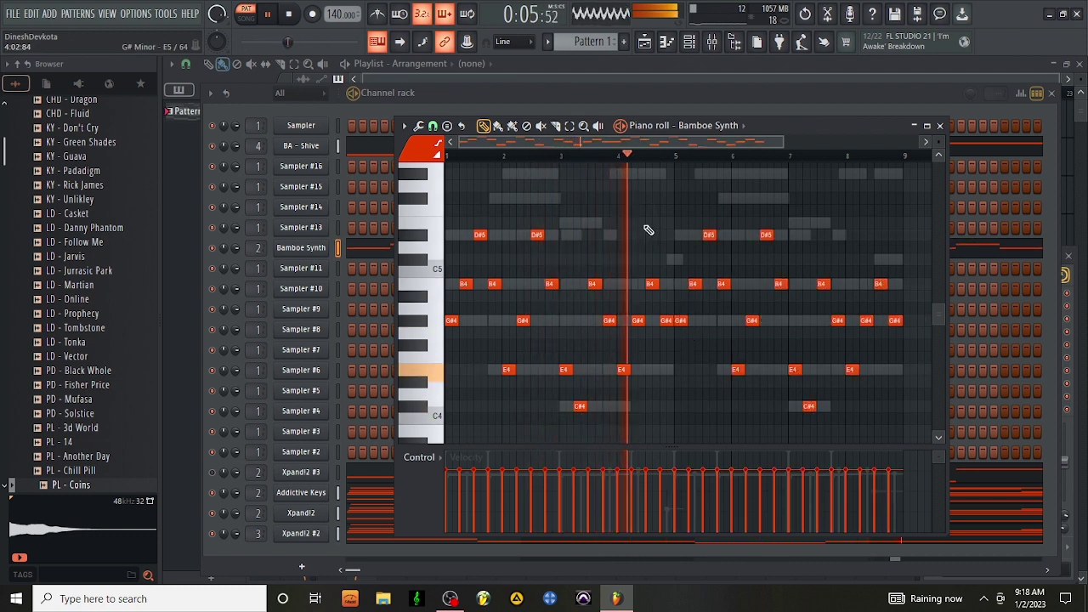
# Step: Try the whole melody one octave higher, and lower it back by an octave
pyautogui.hotkey('ctrl', 'Up')
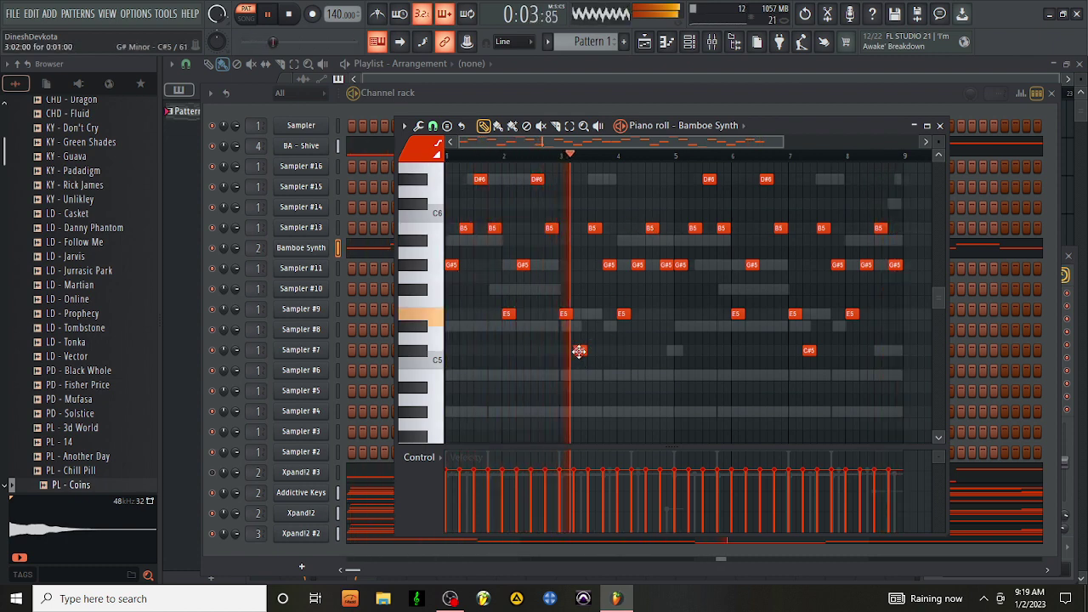
pyautogui.hotkey('ctrl', 'Down')
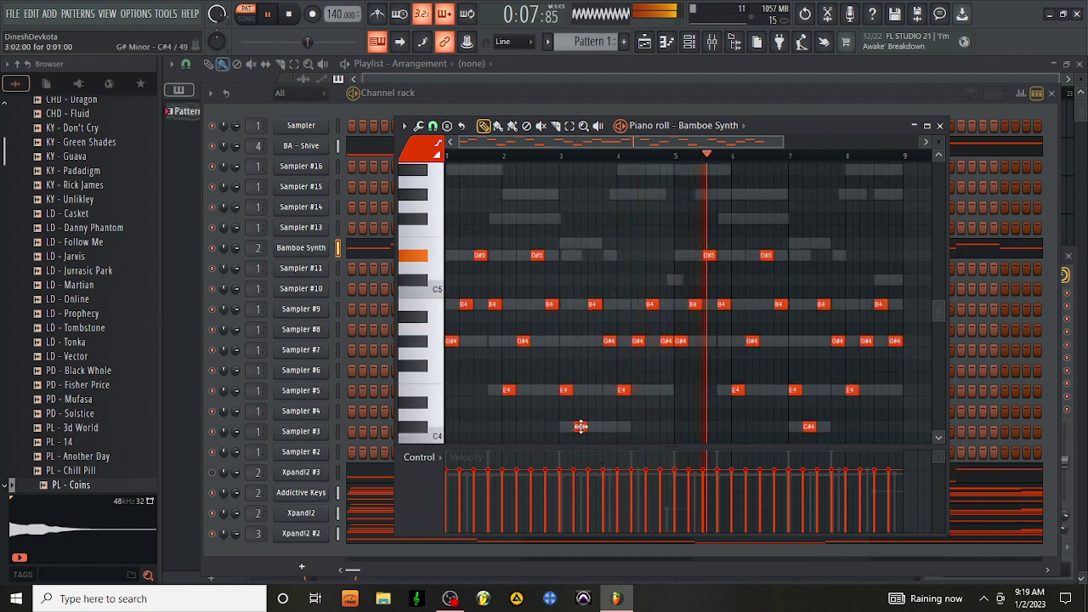
# Step: Move the C#4 notes in bars 3 and 7 up to G#4, and raise the whole melody one octave
pyautogui.moveTo(581, 426); pyautogui.dragTo(581, 340)
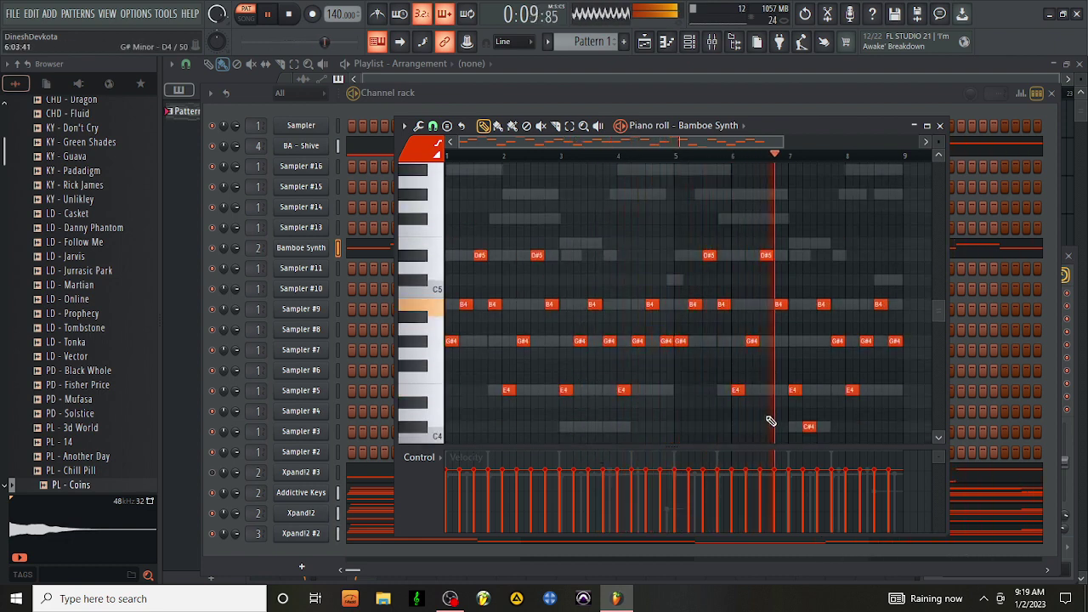
pyautogui.moveTo(807, 425); pyautogui.dragTo(807, 340)
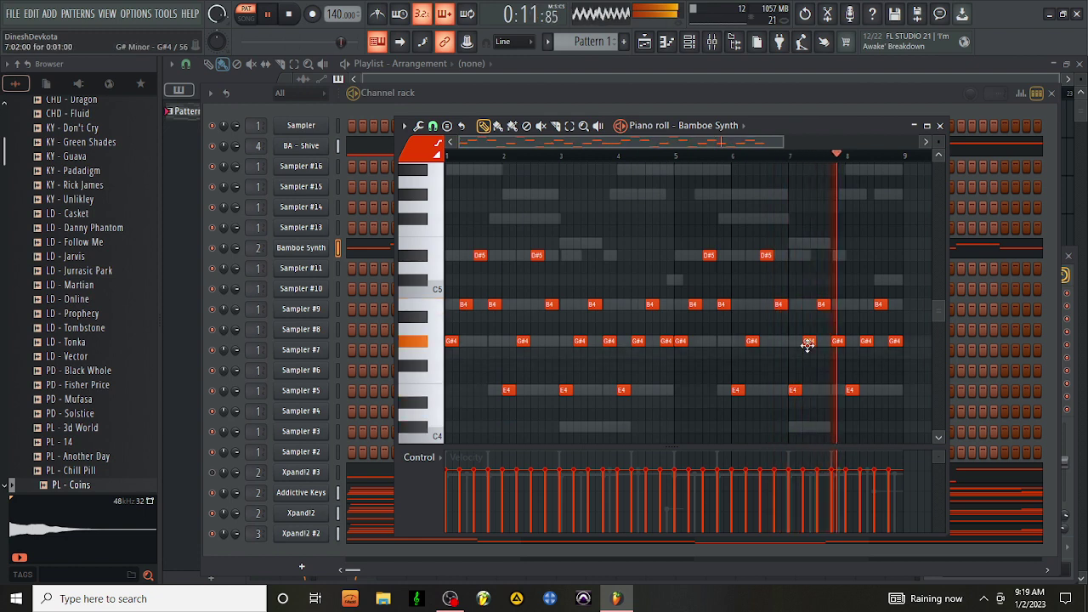
pyautogui.hotkey('ctrl', 'Up')
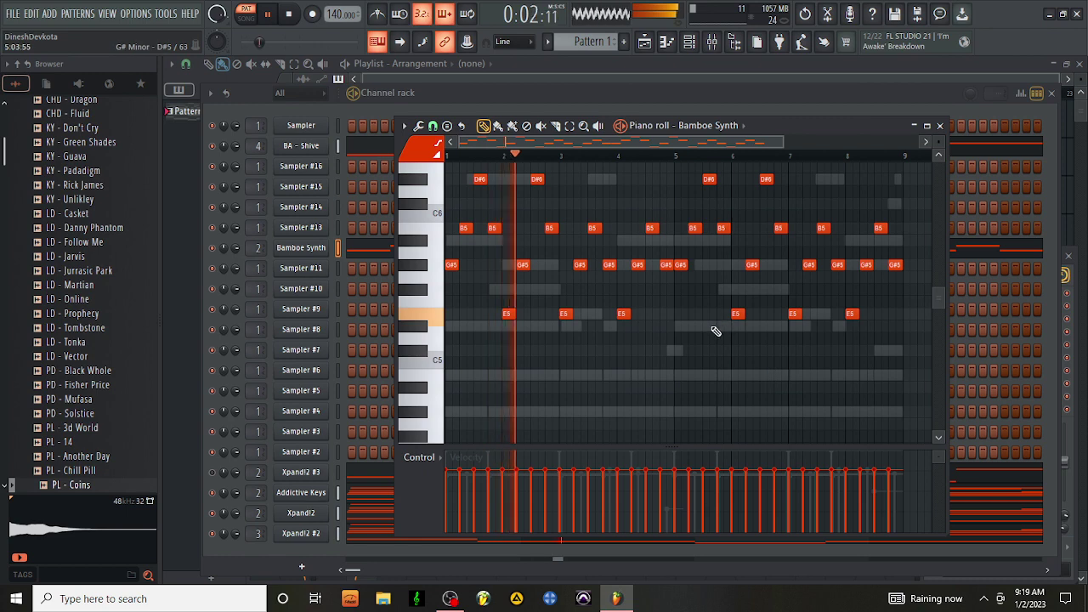
# Step: Open the Bamboe Synth channel's instrument and audition the Albino3 presets Edge me Arp, Fantasy Flute and Finding the Flow
pyautogui.click(311, 248)
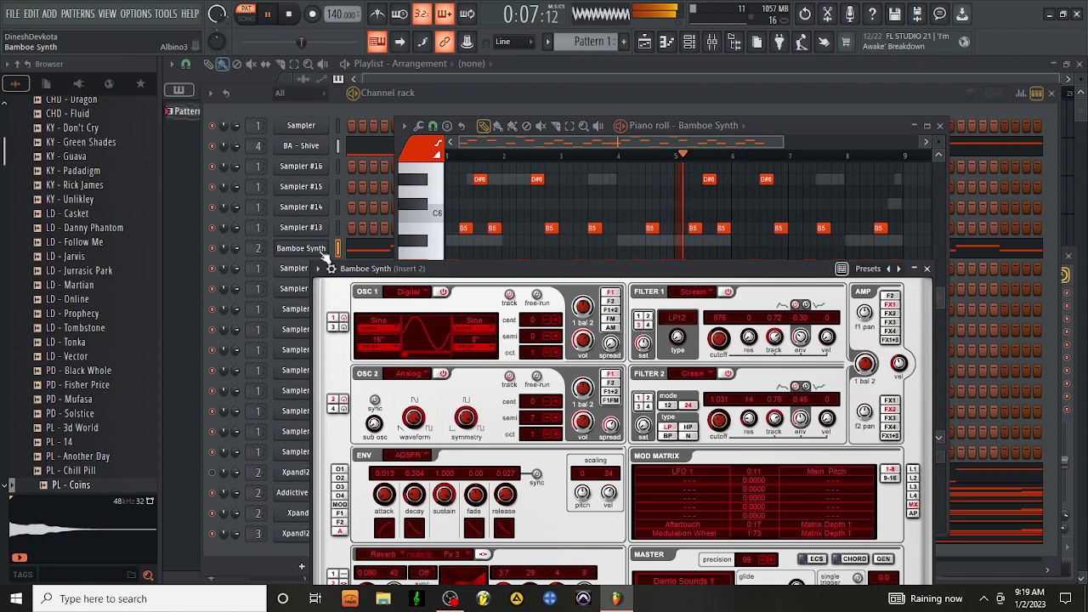
pyautogui.click(868, 269)
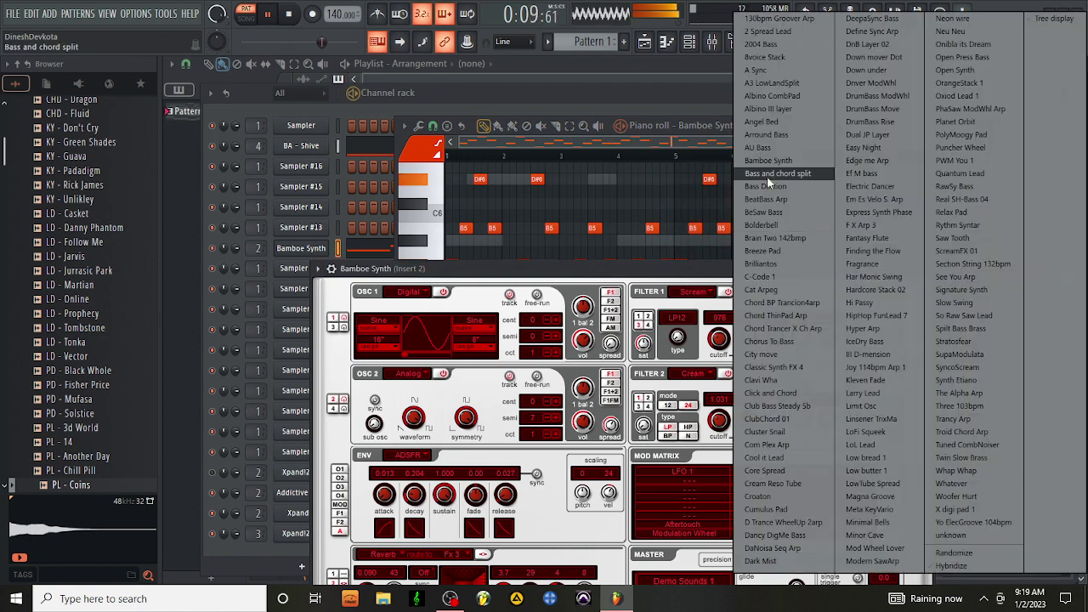
pyautogui.click(892, 160)
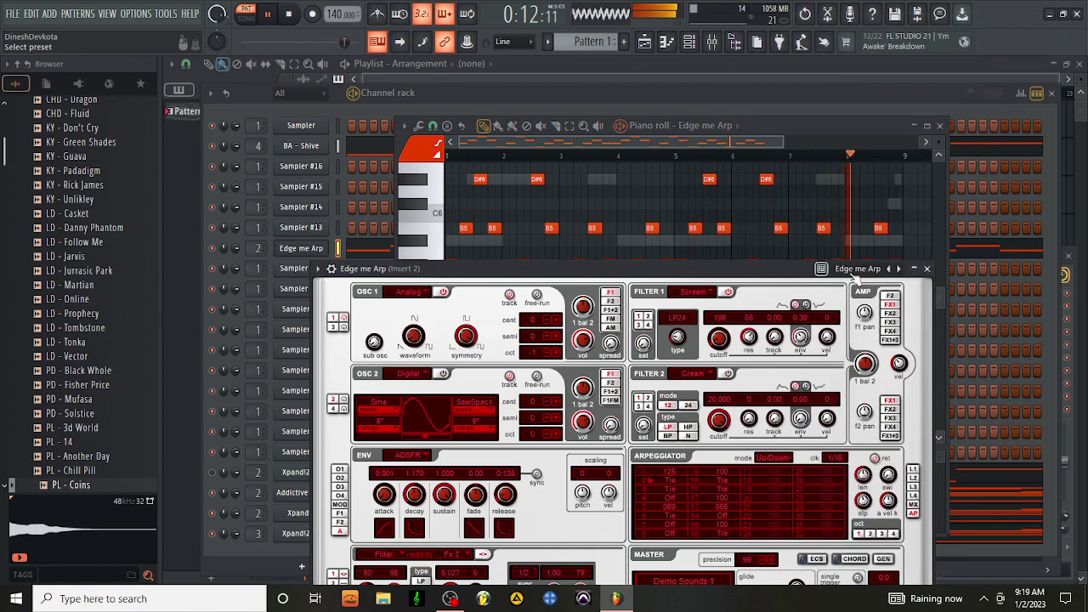
pyautogui.click(855, 271)
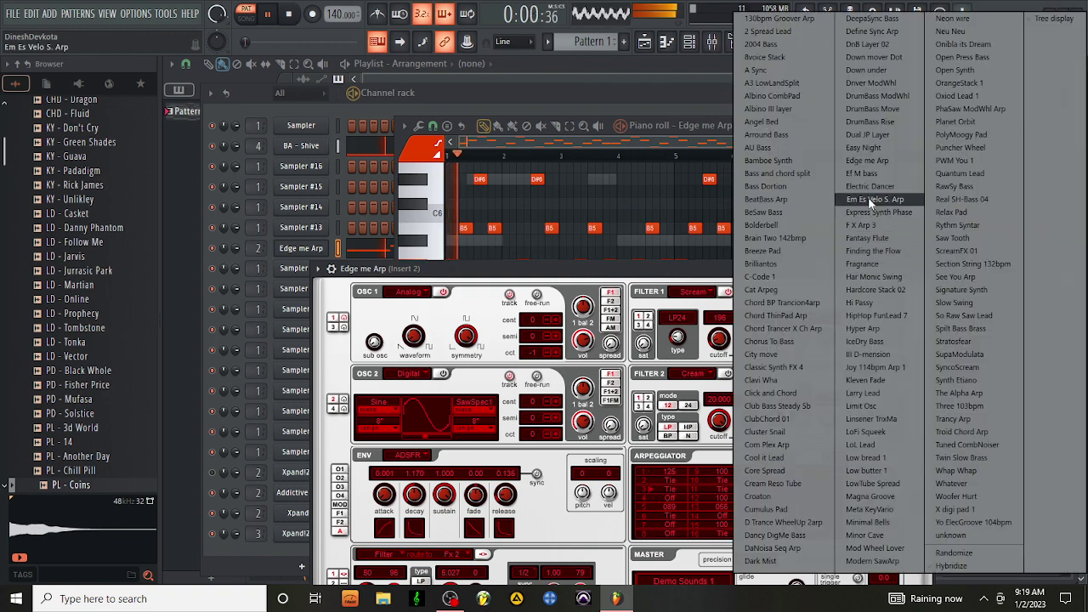
pyautogui.click(867, 239)
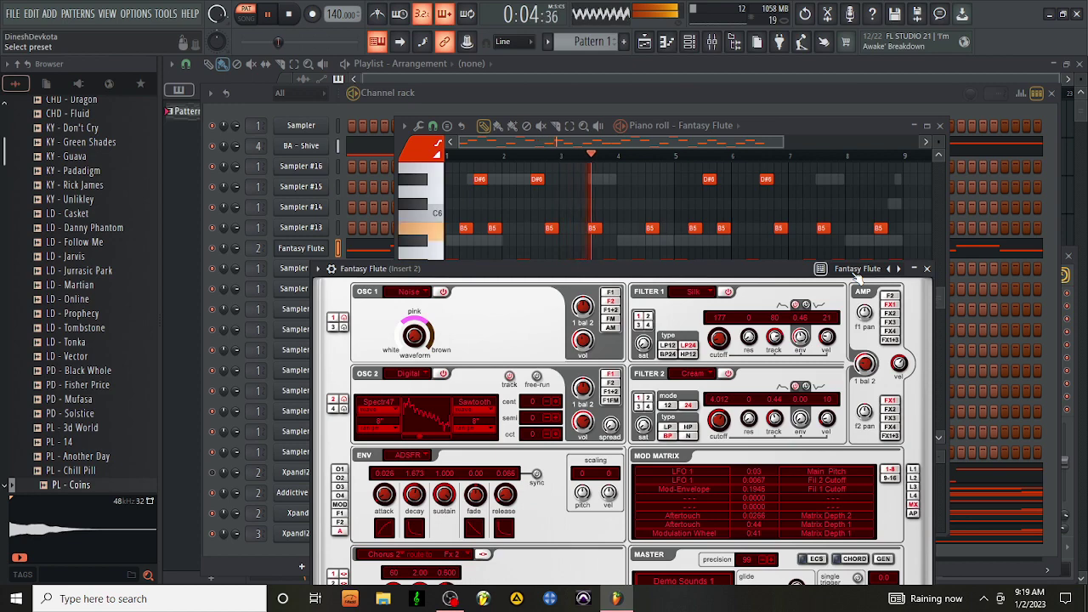
pyautogui.click(854, 272)
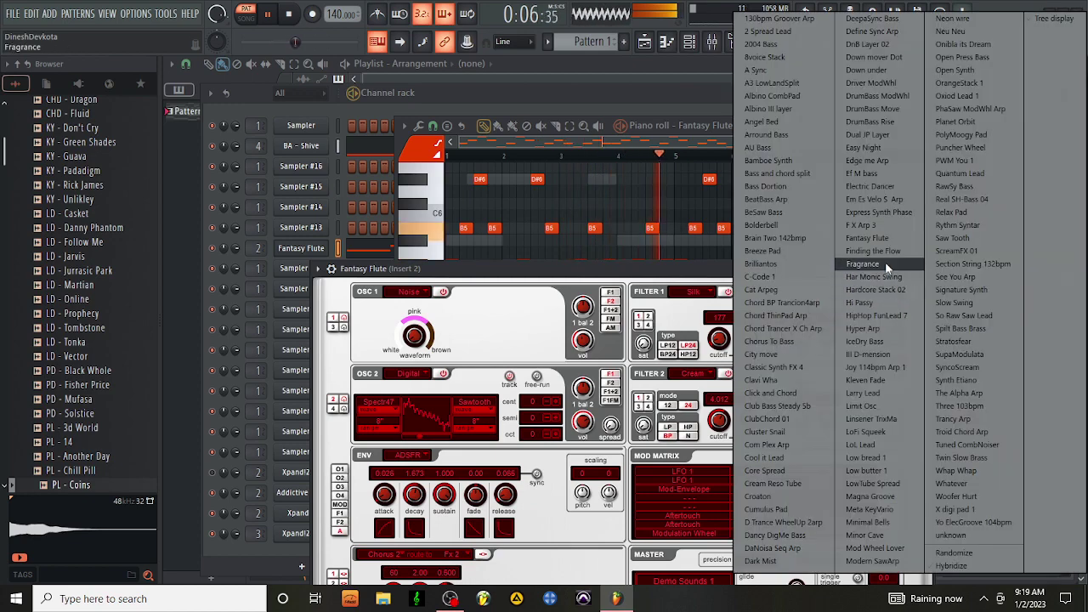
pyautogui.click(880, 252)
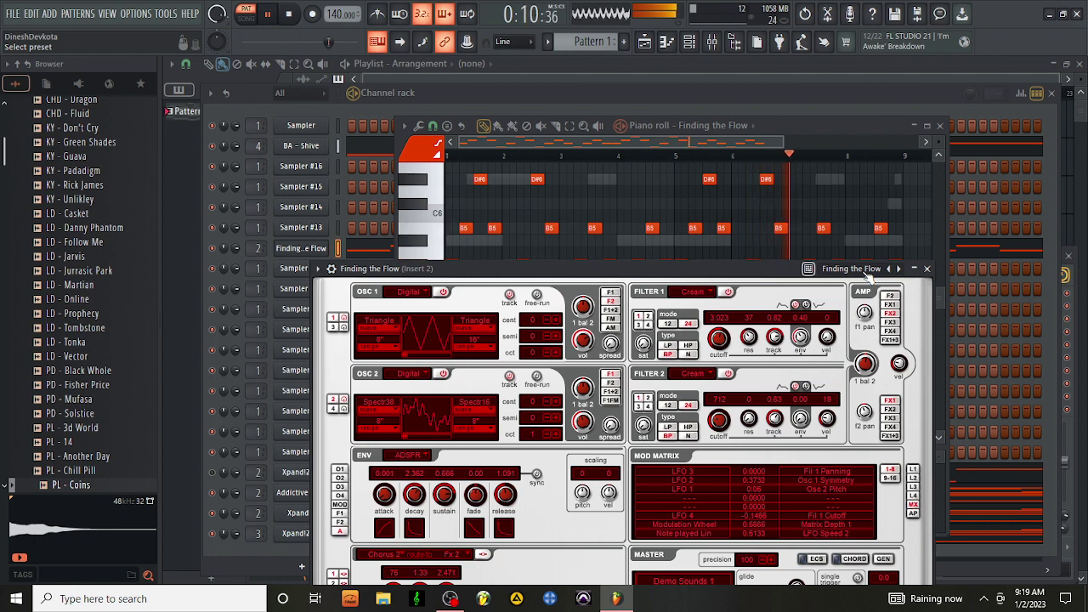
# Step: Audition the presets Minimal Bells, Rythm Syntar and Quantum Lead, moving the synth window up to show it fully
pyautogui.click(866, 272)
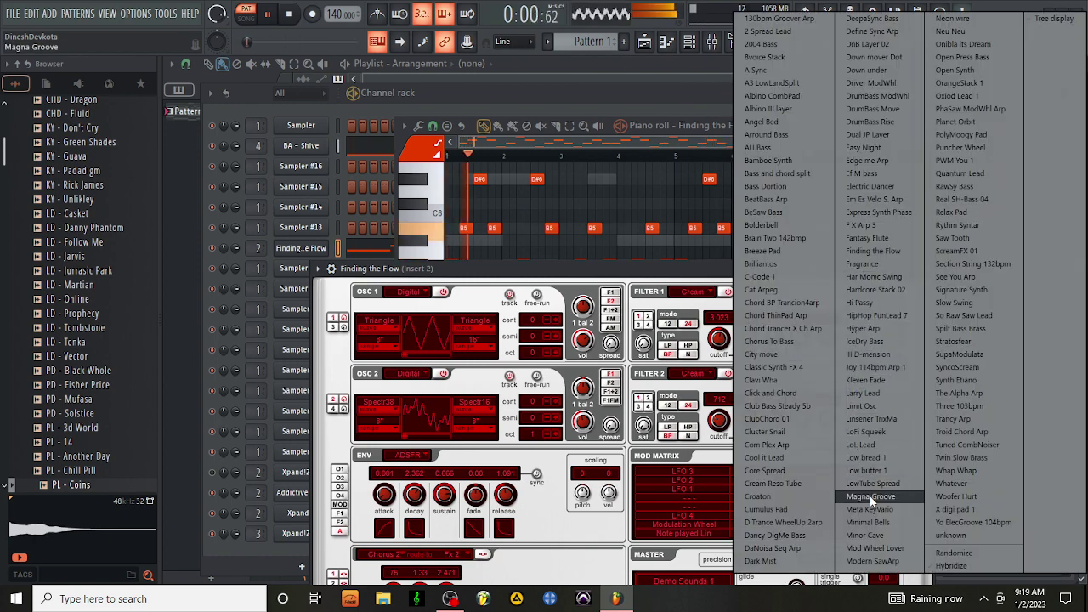
pyautogui.click(868, 521)
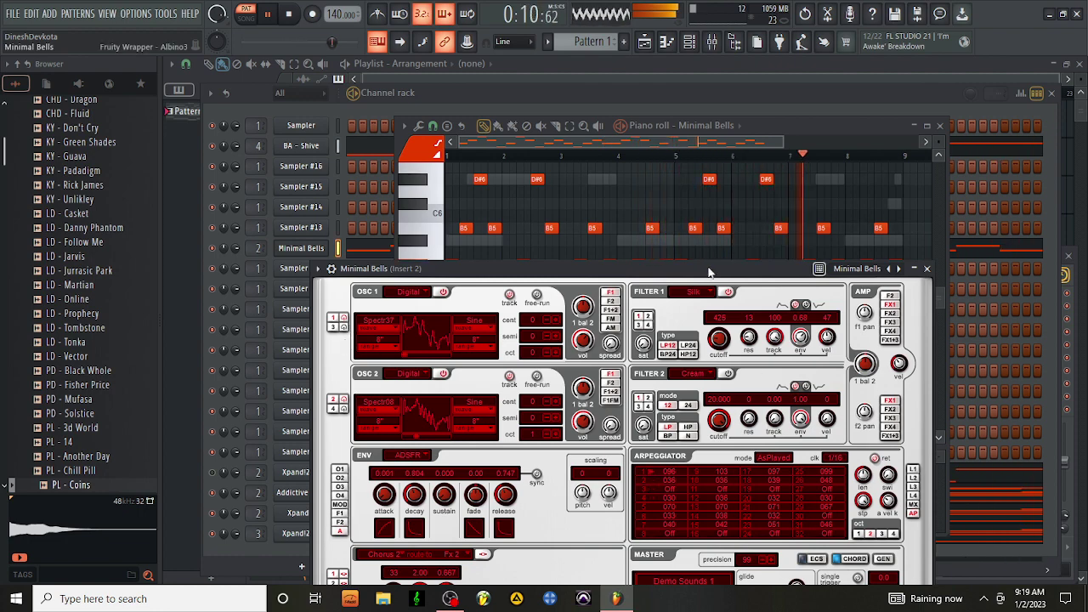
pyautogui.moveTo(710, 272); pyautogui.dragTo(707, 203)
pyautogui.click(874, 204)
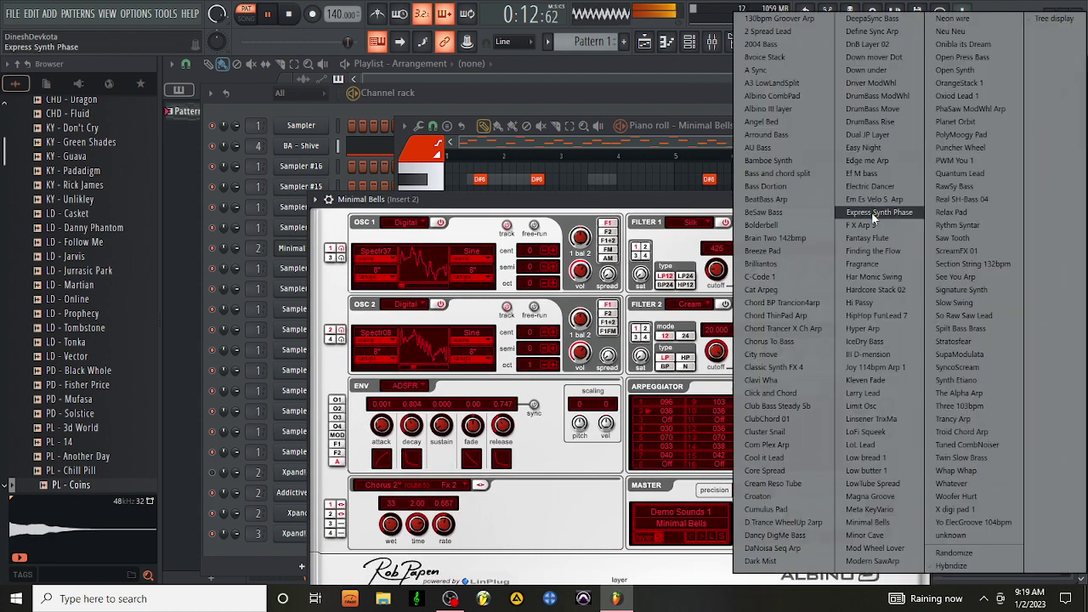
pyautogui.click(947, 224)
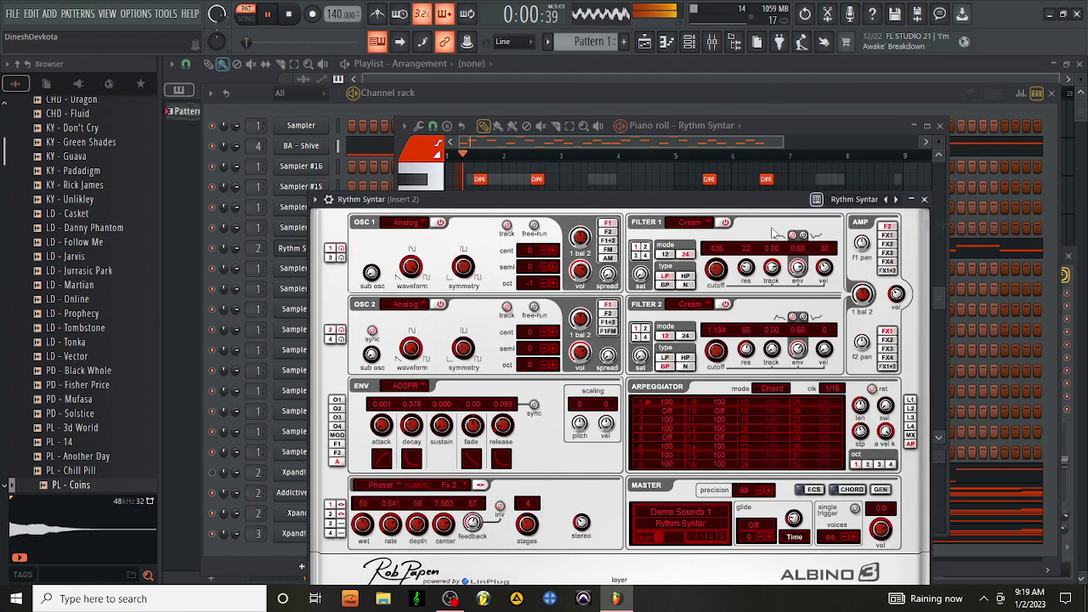
pyautogui.click(843, 201)
pyautogui.click(974, 192)
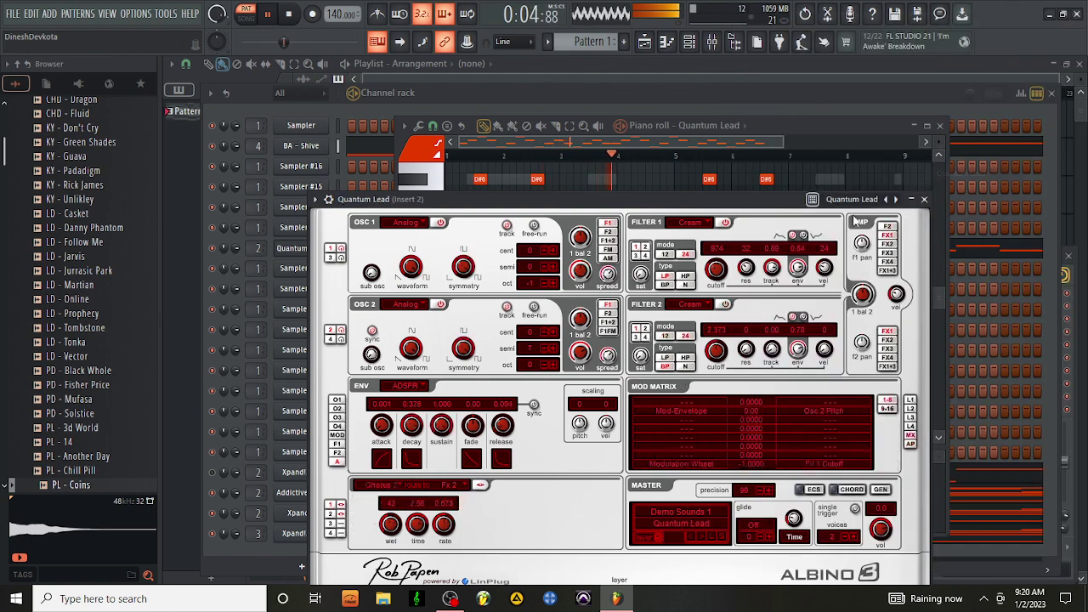
# Step: Audition the presets Open Synth, The Alpha Arp and Whap Whap on the melody
pyautogui.click(847, 204)
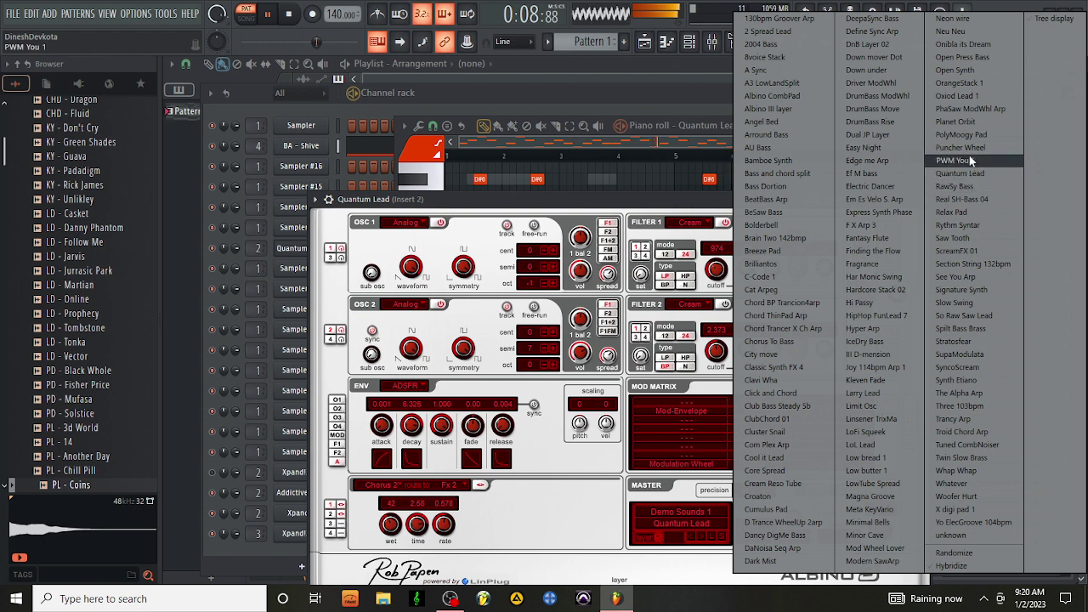
pyautogui.click(956, 69)
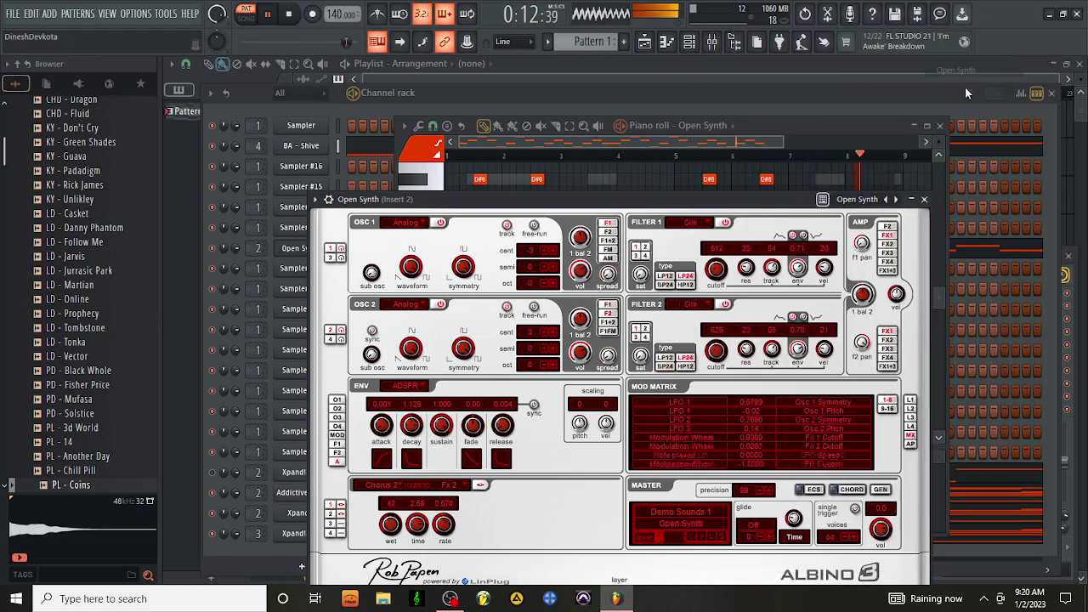
pyautogui.click(845, 204)
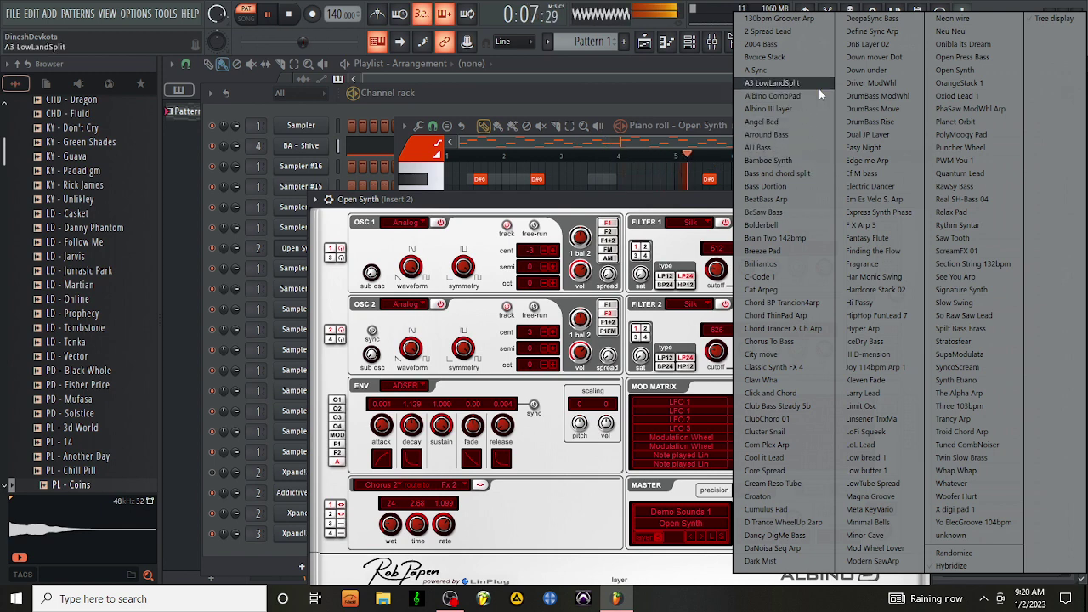
pyautogui.click(961, 396)
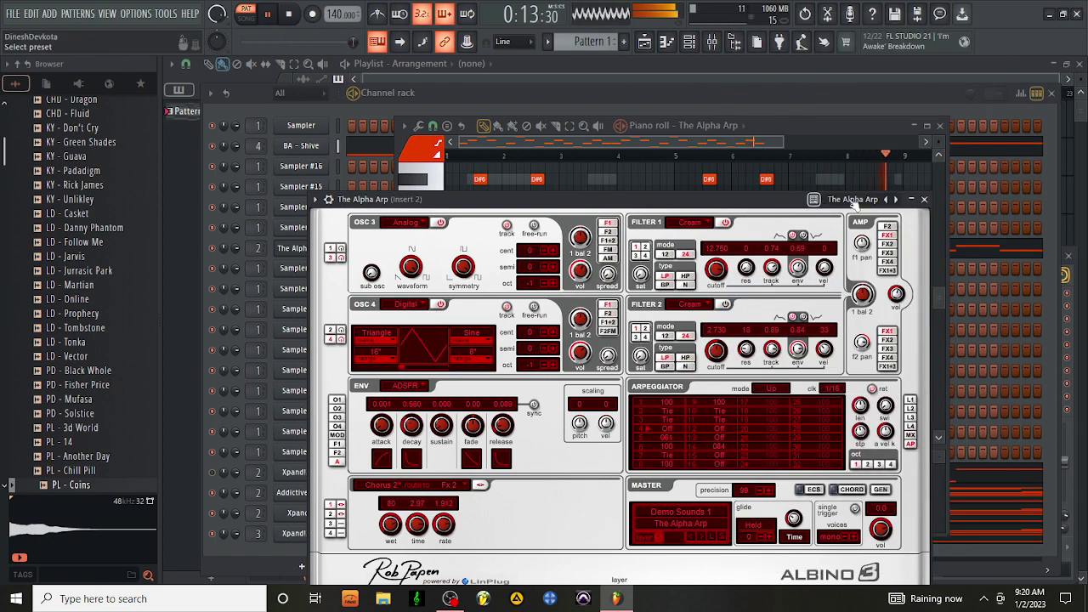
pyautogui.click(853, 200)
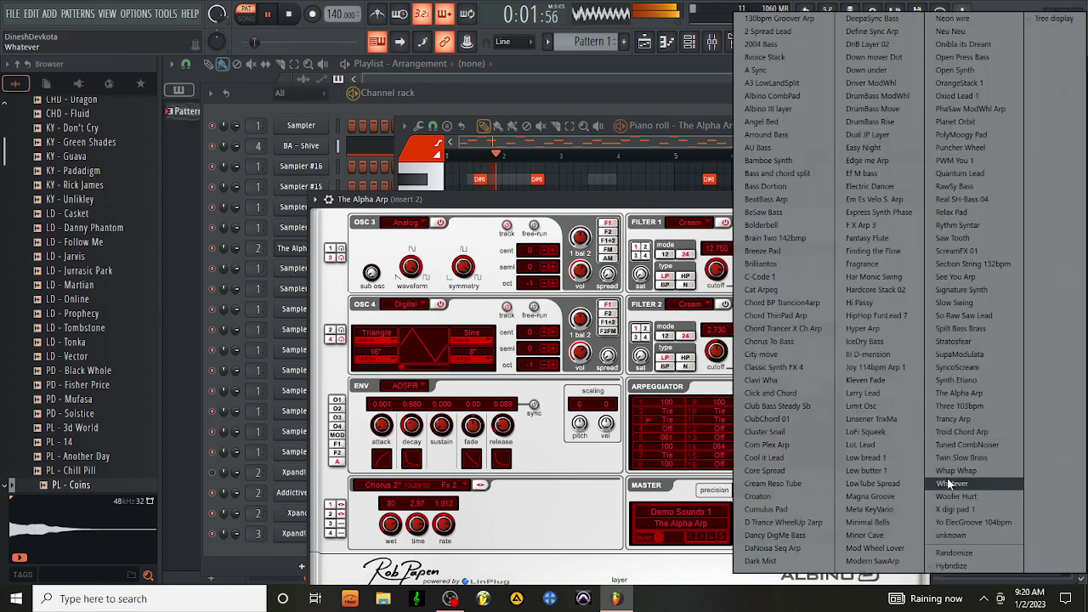
pyautogui.click(950, 472)
# Step: Audition the presets LoFi Squeek, Hi Passy and Hyper Arp on the melody
pyautogui.click(847, 203)
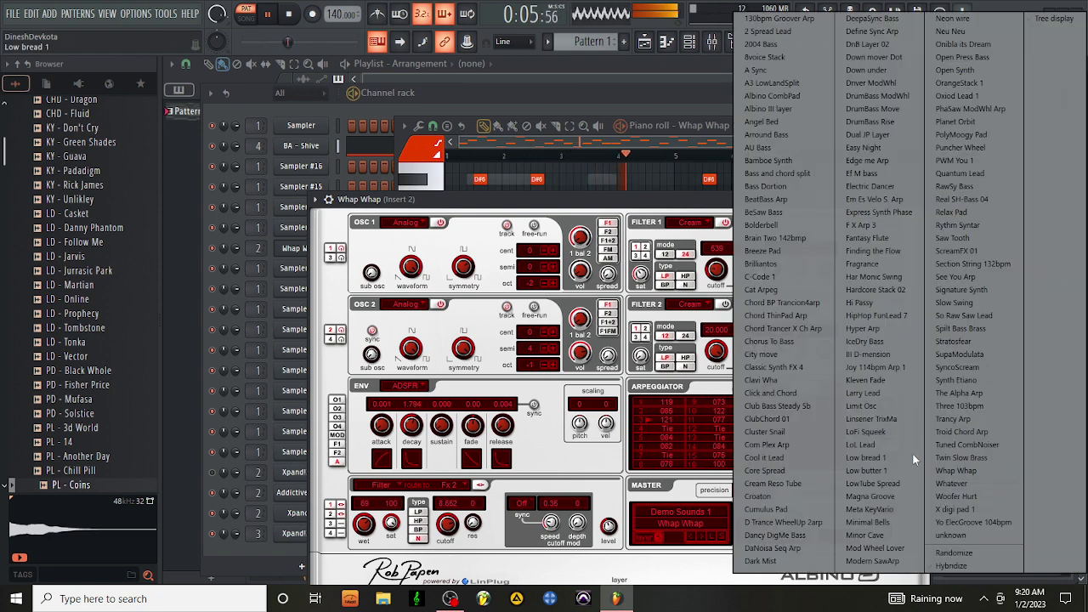
pyautogui.click(895, 436)
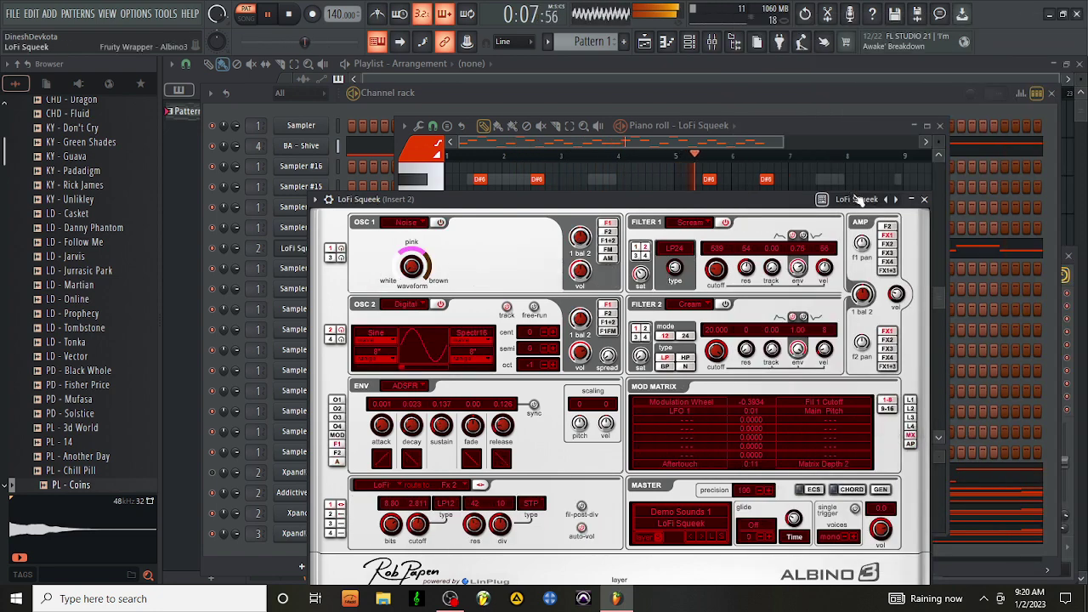
pyautogui.click(856, 200)
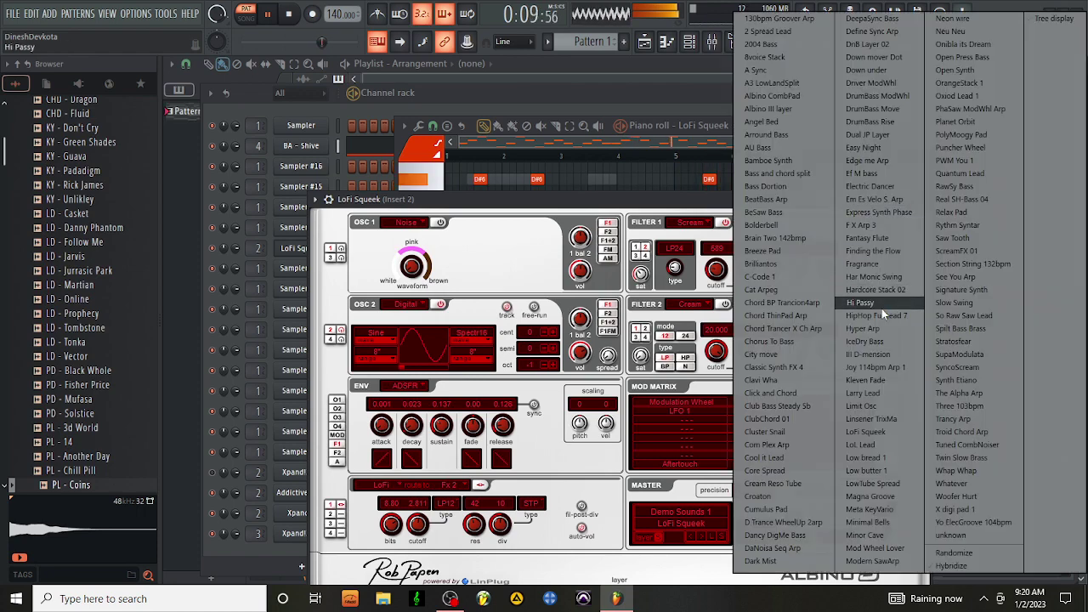
pyautogui.click(881, 308)
pyautogui.click(863, 203)
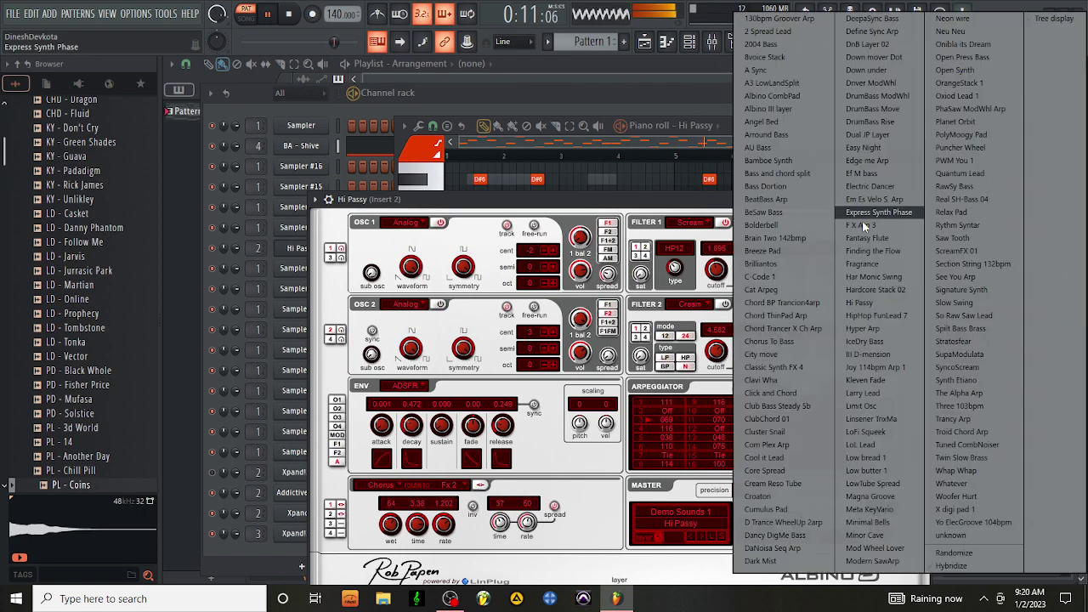
pyautogui.click(864, 329)
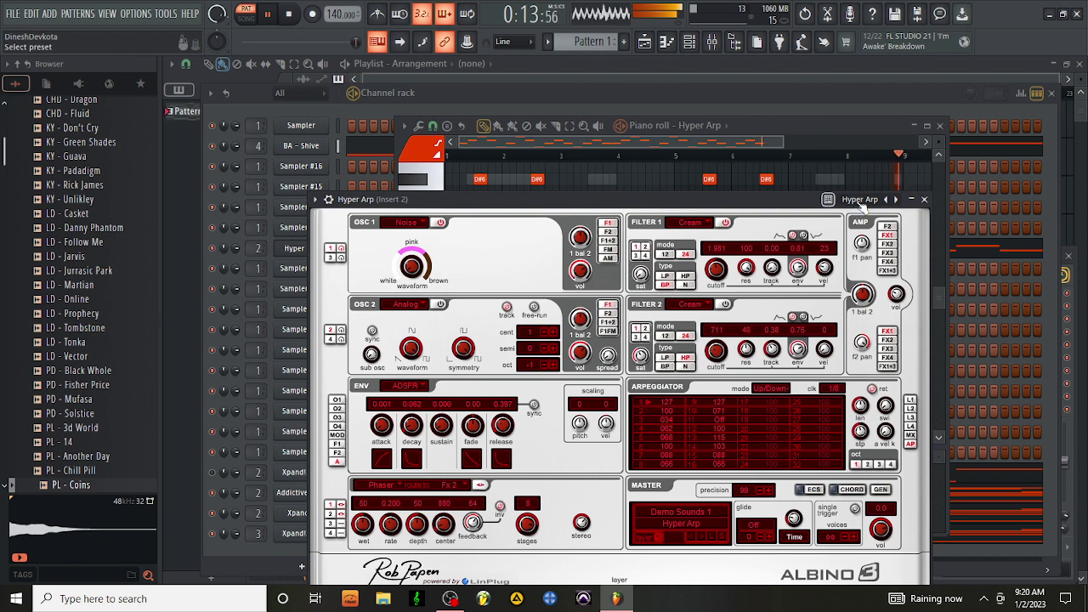
# Step: Try the whole melody one octave lower with the Hyper Arp preset, and raise it back by an octave
pyautogui.moveTo(779, 141); pyautogui.dragTo(764, 141)
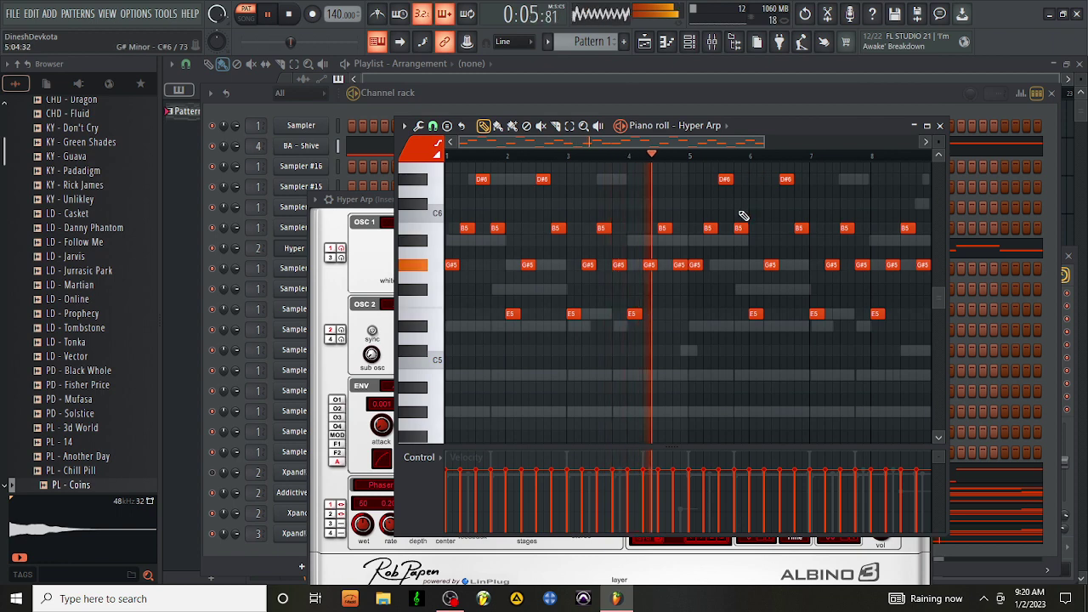
pyautogui.hotkey('ctrl', 'Down')
pyautogui.scroll(-1, 737, 239)
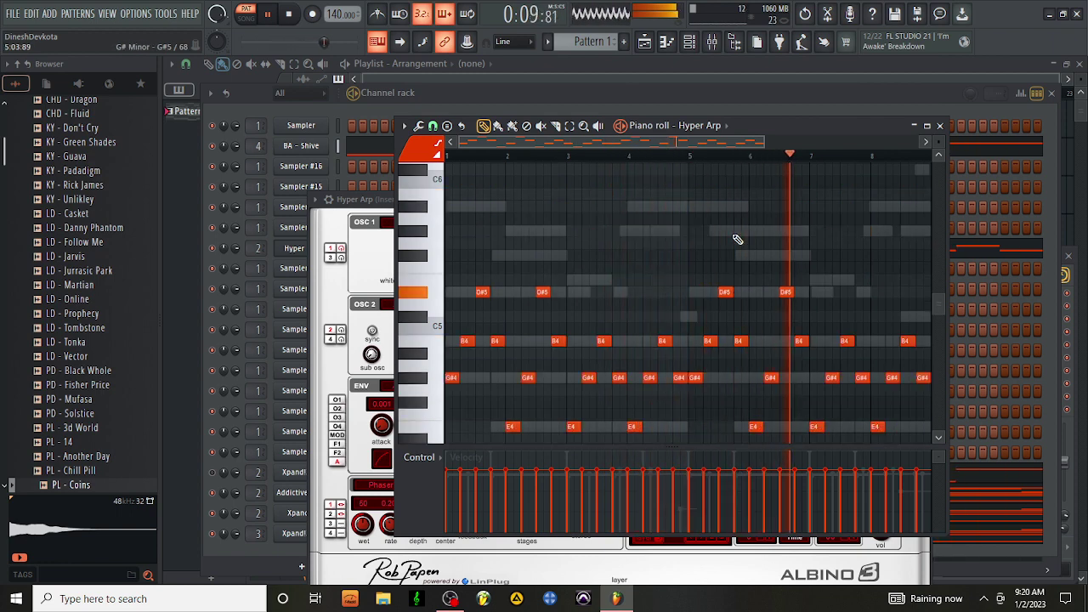
pyautogui.hotkey('ctrl', 'Up')
pyautogui.scroll(1, 737, 239)
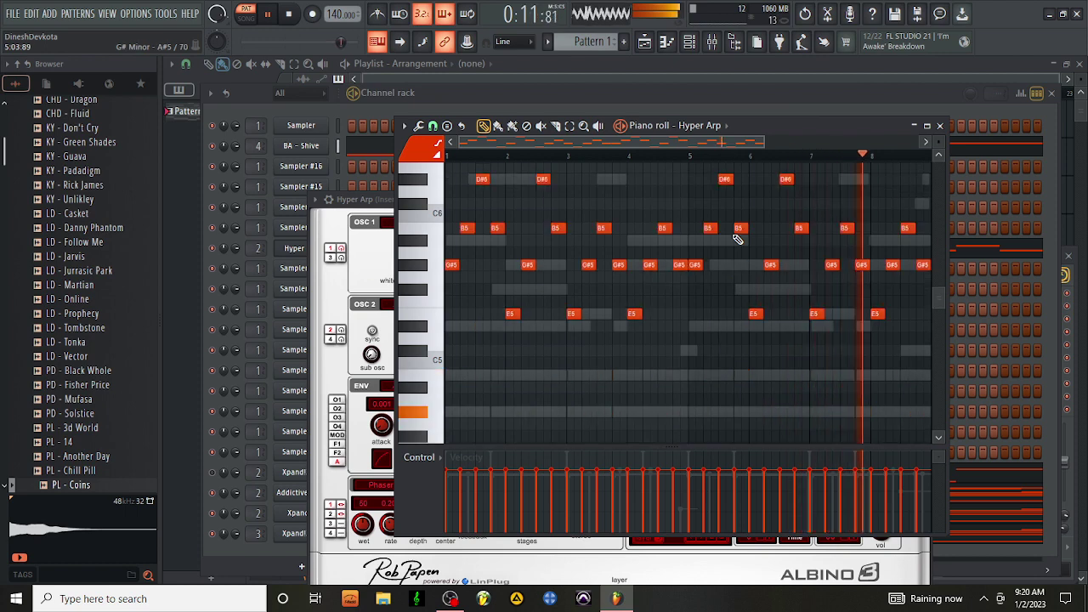
# Step: Return to the Albino3 synth and audition the presets III D-mension and Easy Night
pyautogui.click(374, 323)
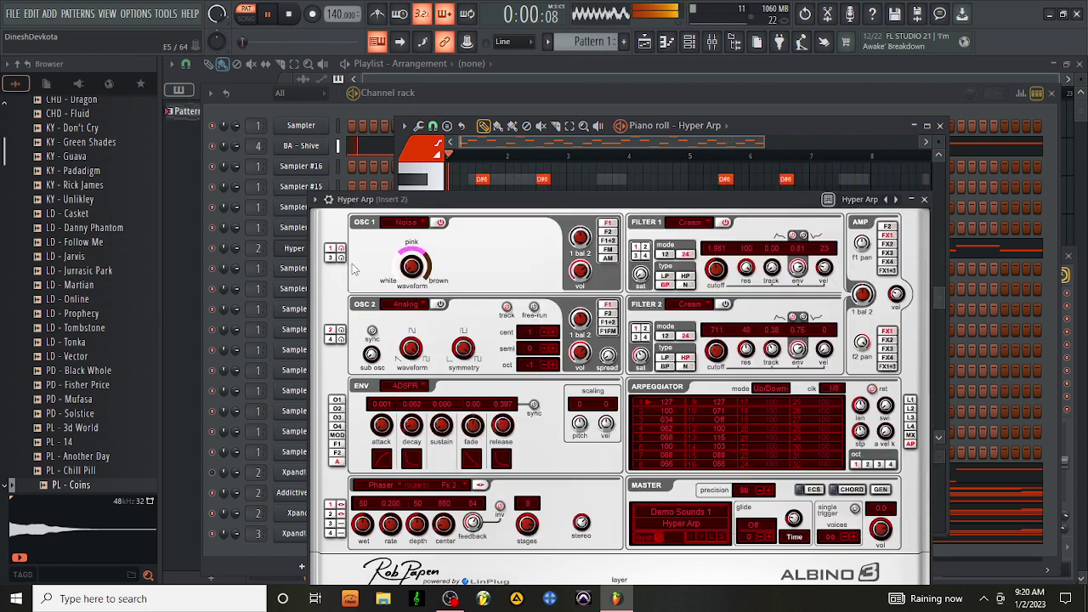
pyautogui.click(859, 201)
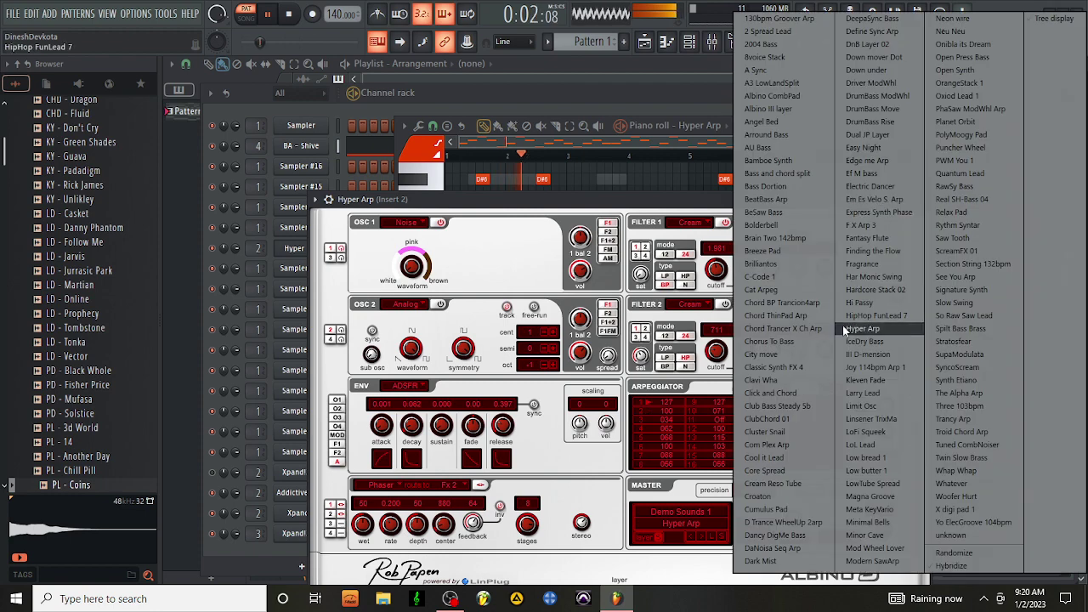
pyautogui.click(869, 360)
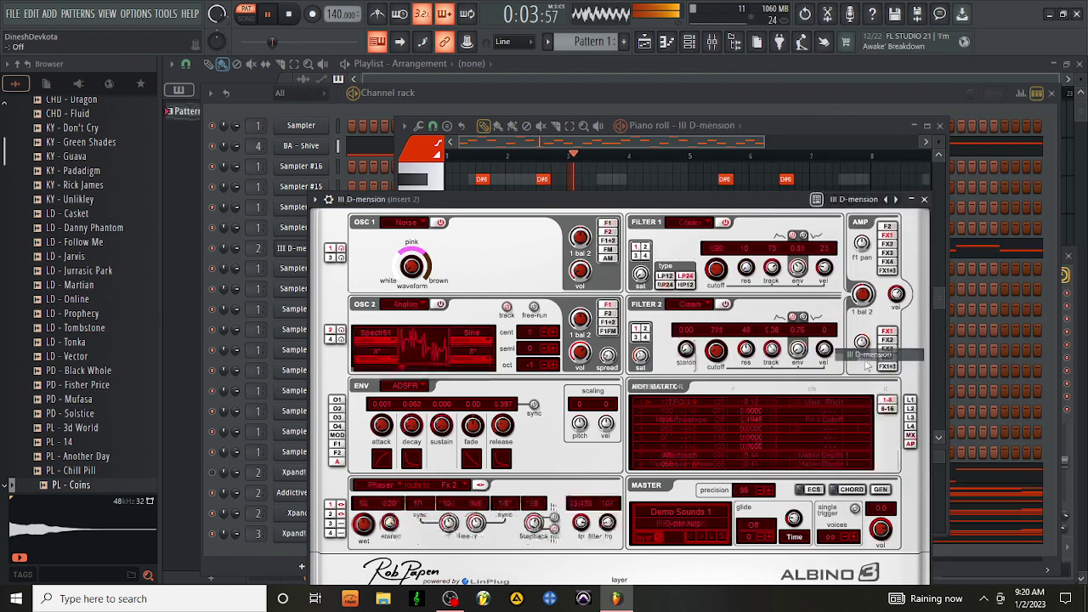
pyautogui.click(858, 200)
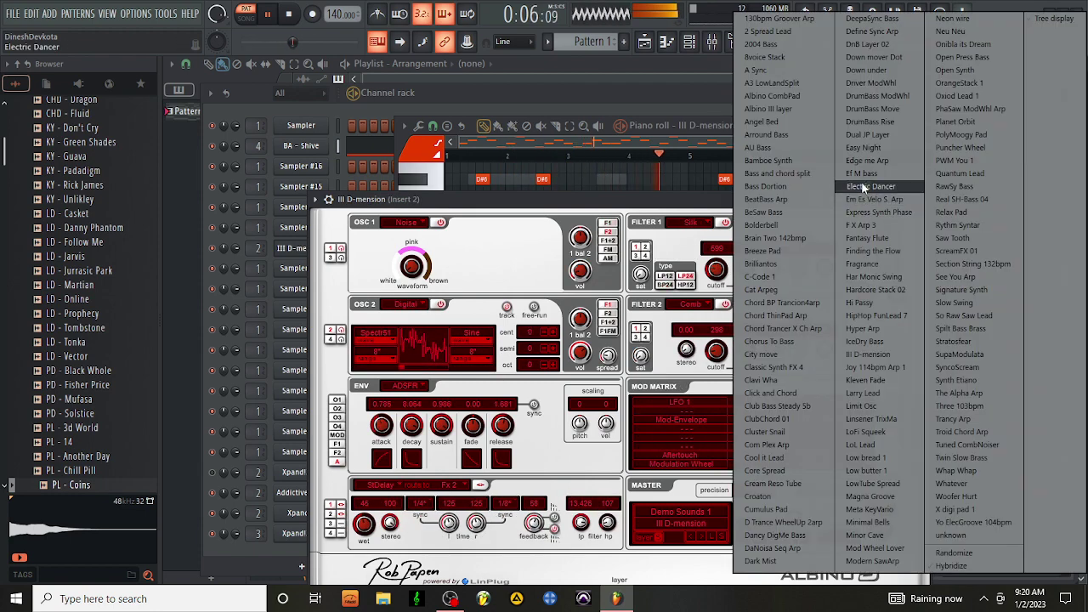
pyautogui.click(868, 152)
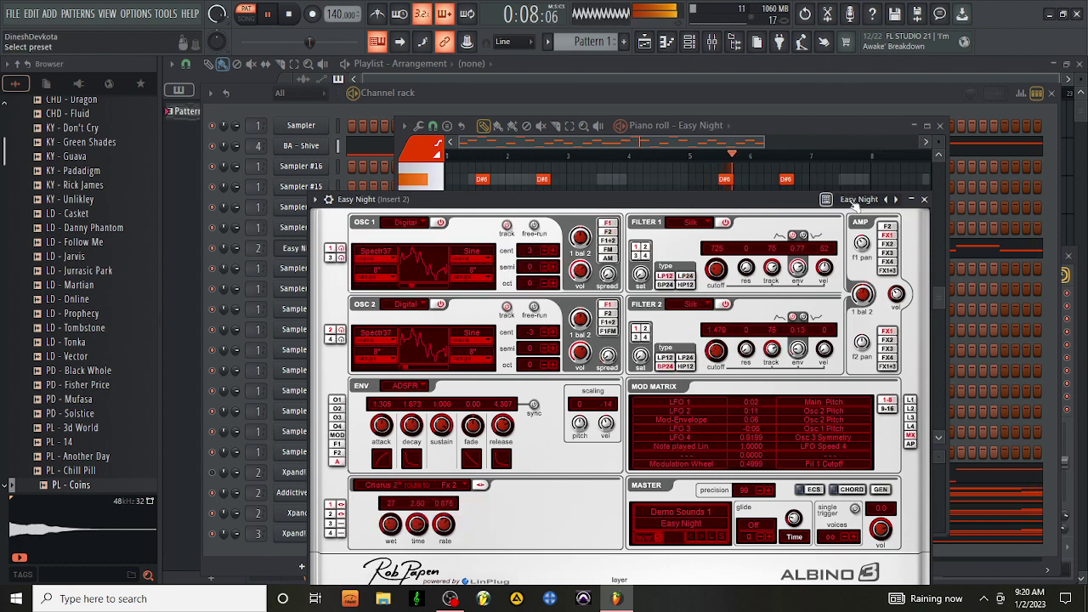
# Step: Load the Dual JP Layer preset, check the melody in the piano roll during playback, and close the piano roll
pyautogui.click(857, 200)
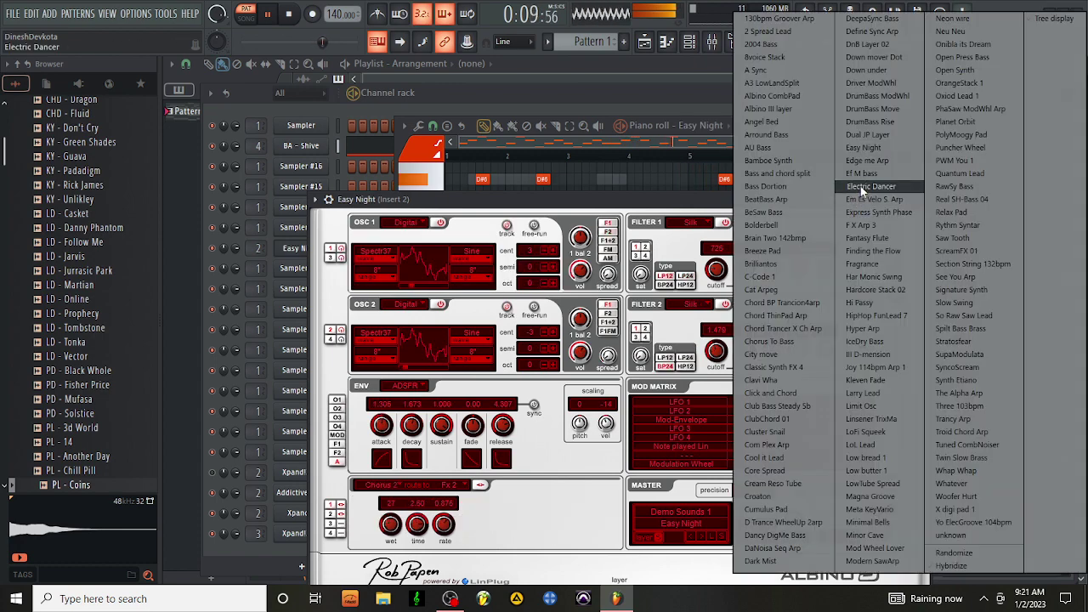
pyautogui.click(865, 135)
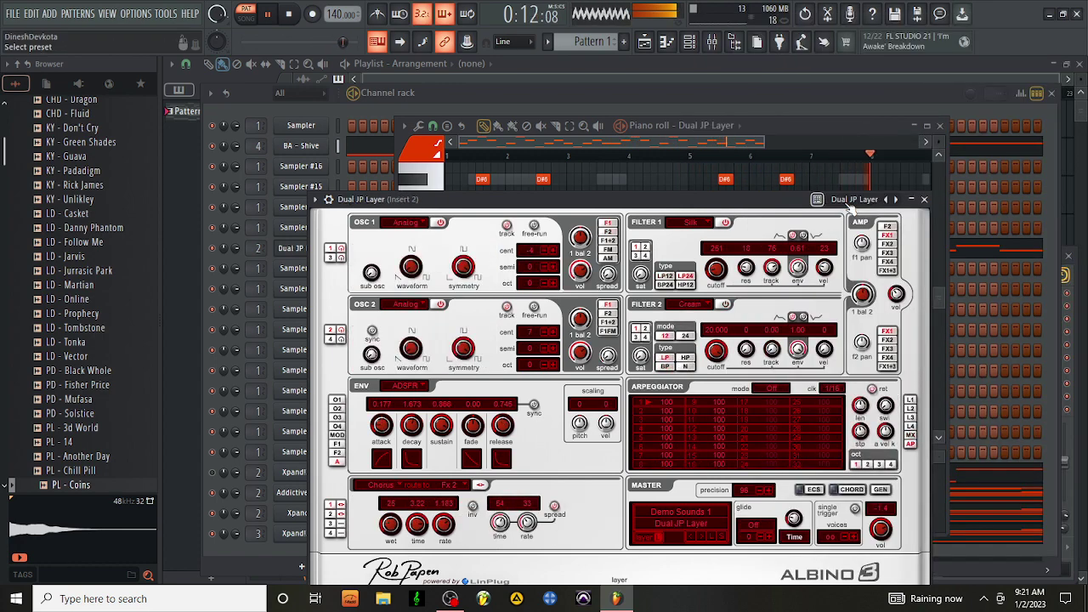
pyautogui.click(776, 162)
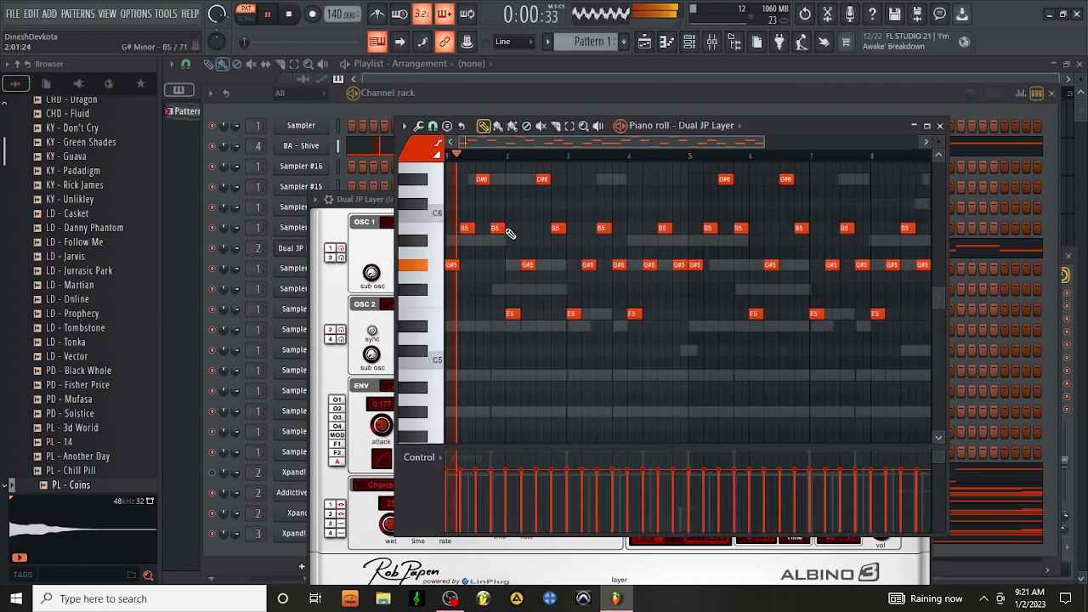
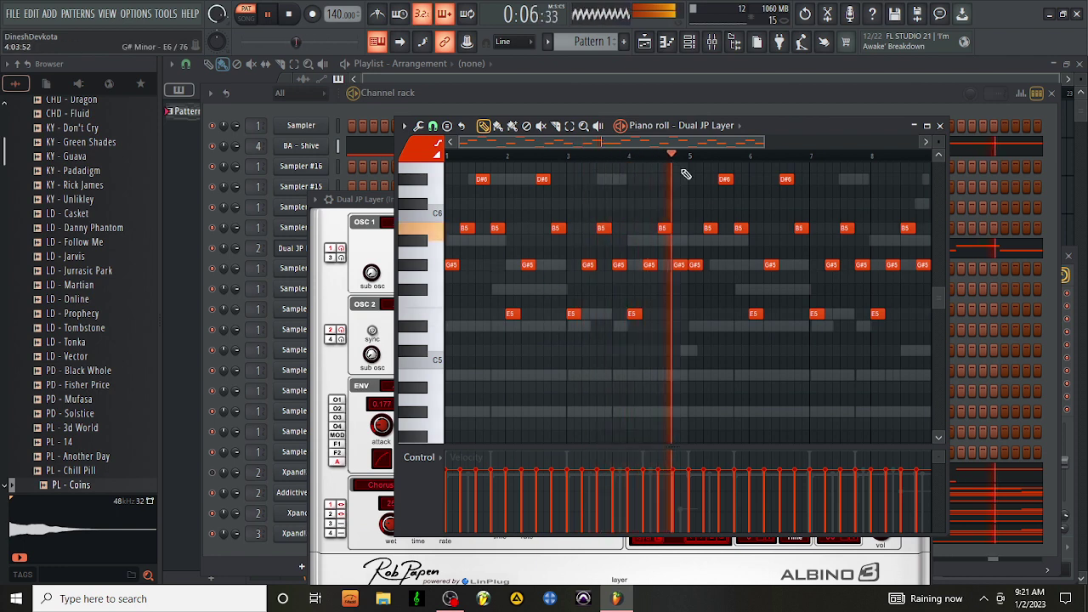
pyautogui.click(941, 125)
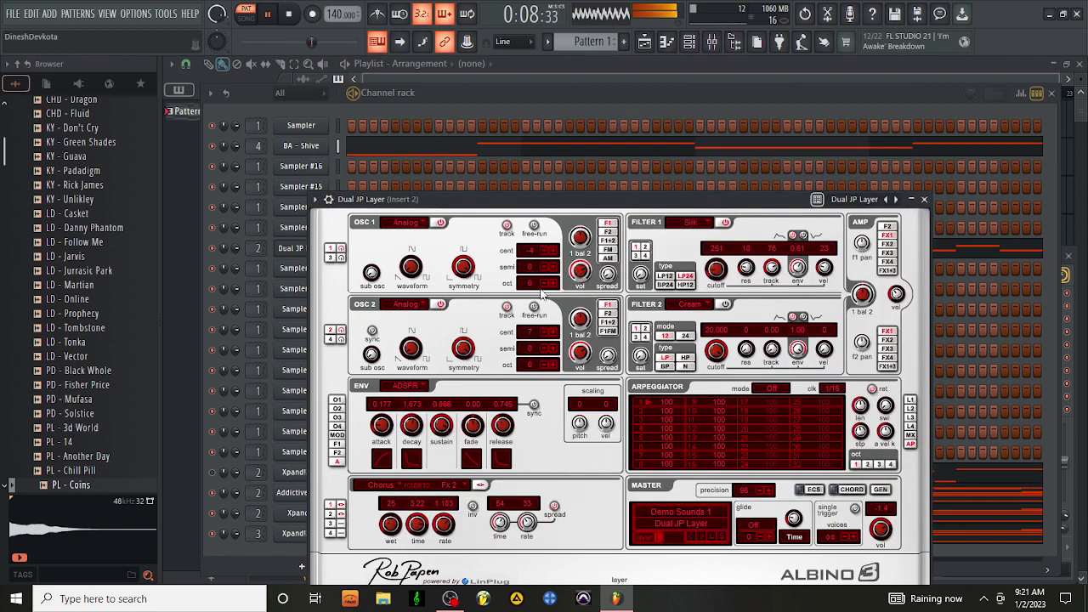
# Step: Close the synth window and lower the whole Dual JP Layer melody by one octave in its piano roll
pyautogui.click(925, 199)
pyautogui.click(400, 249)
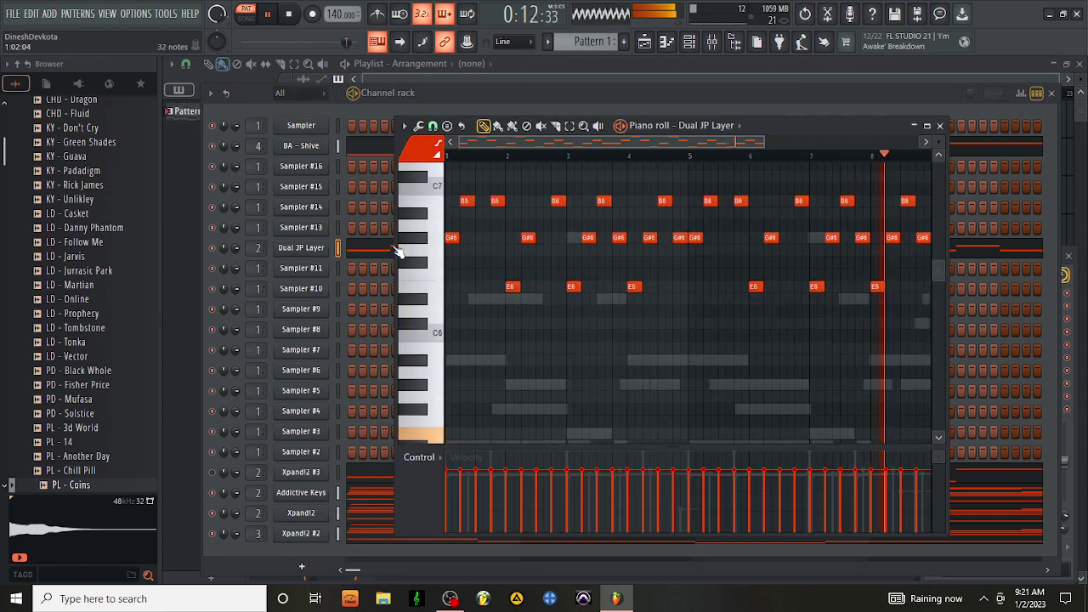
pyautogui.scroll(2, 399, 252)
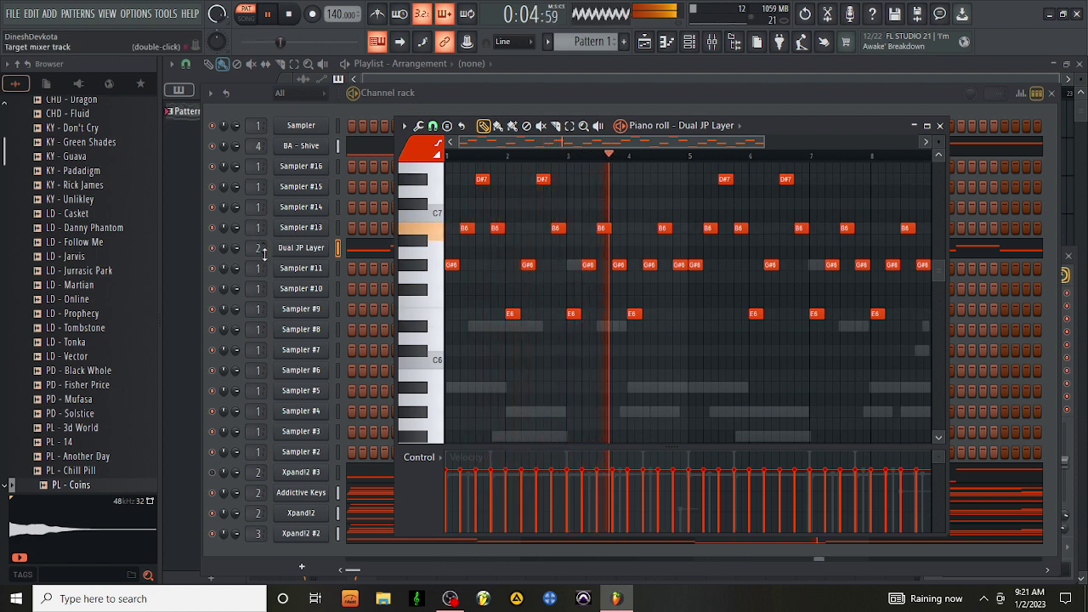
pyautogui.hotkey('ctrl', 'Down')
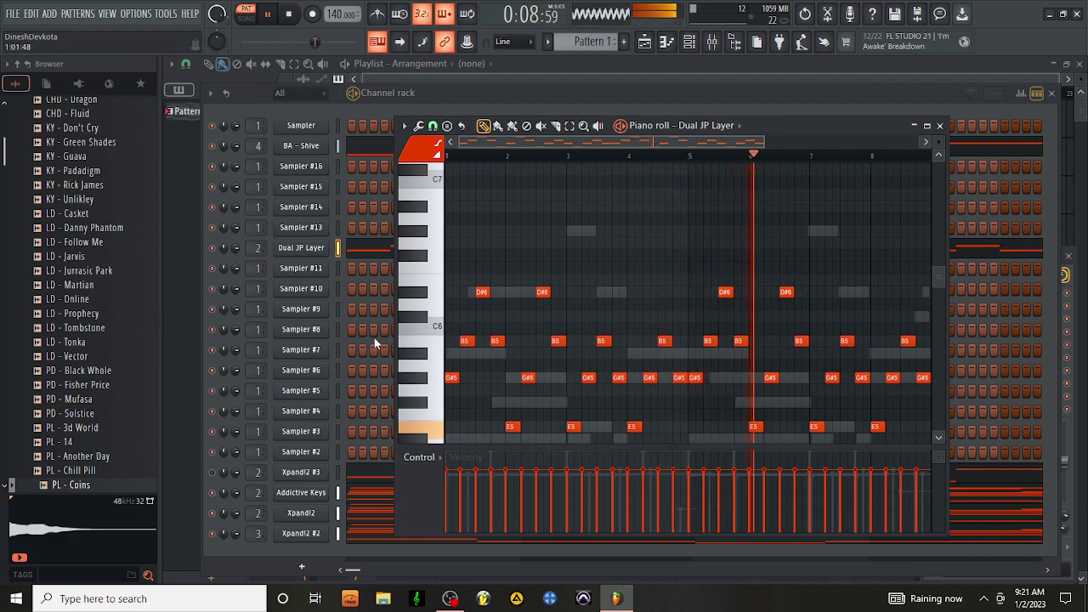
pyautogui.click(941, 127)
# Step: Browse the drum kit samples and audition hi-hats such as ok hihat, air hihat, Basic Hat and overused hihat
pyautogui.scroll(10, 39, 174)
pyautogui.scroll(-10, 38, 174)
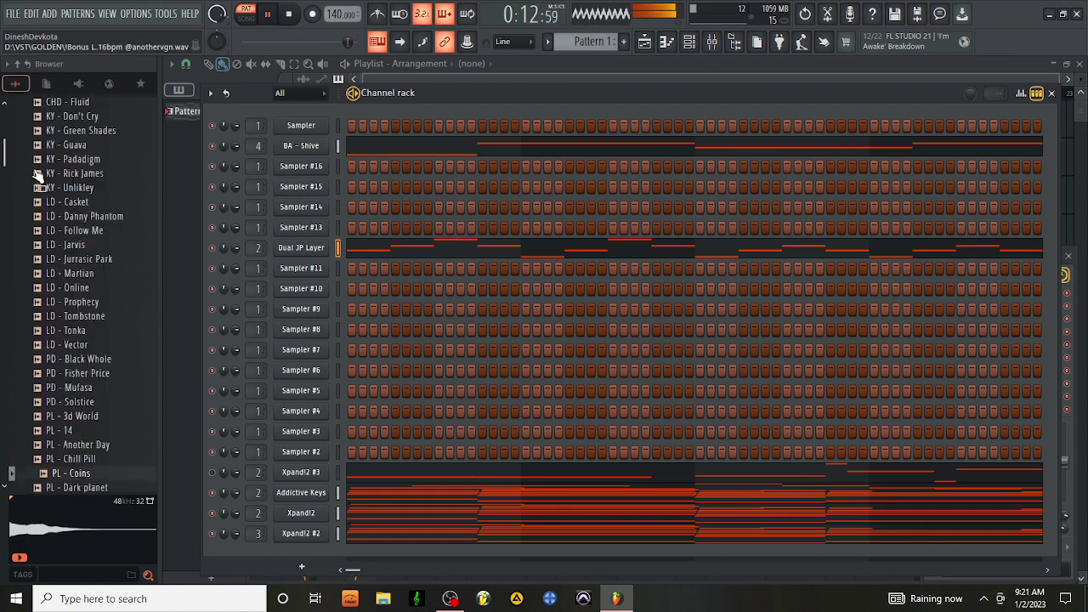
pyautogui.scroll(-15, 38, 174)
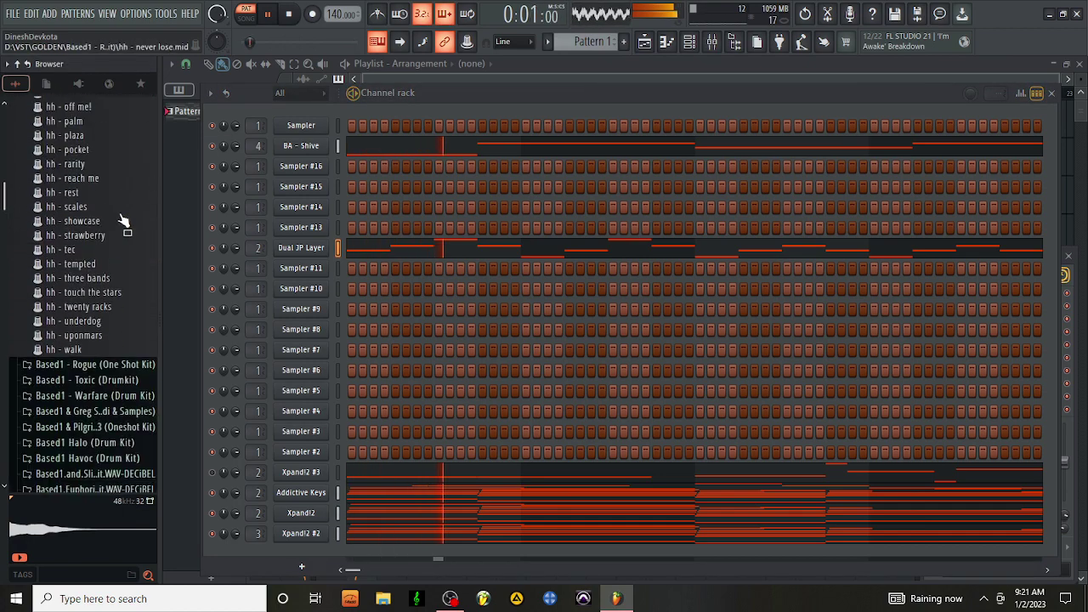
pyautogui.scroll(-20, 121, 219)
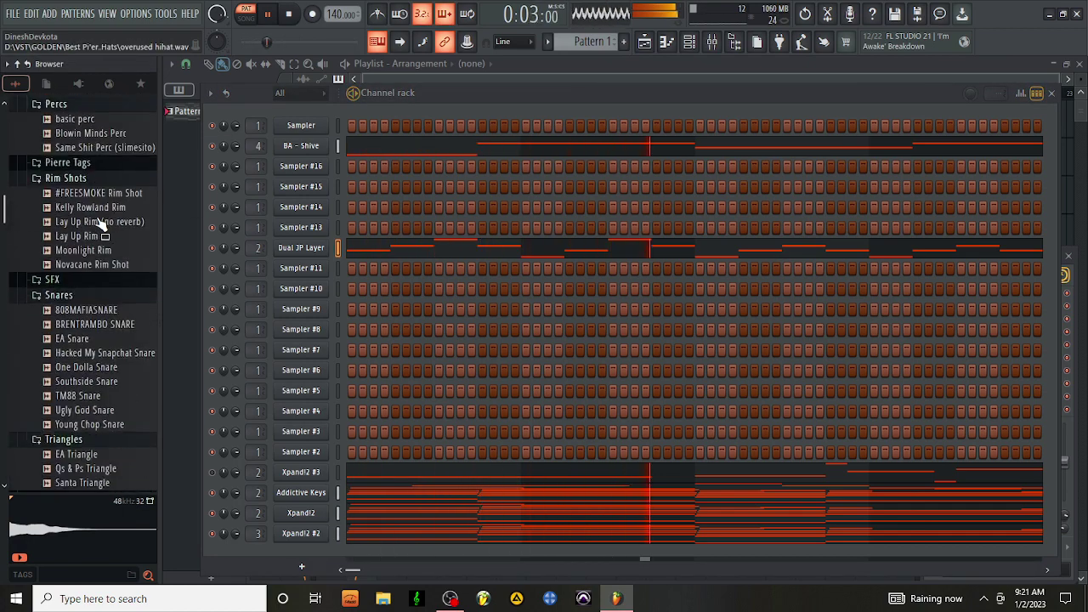
pyautogui.scroll(8, 101, 223)
pyautogui.click(82, 197)
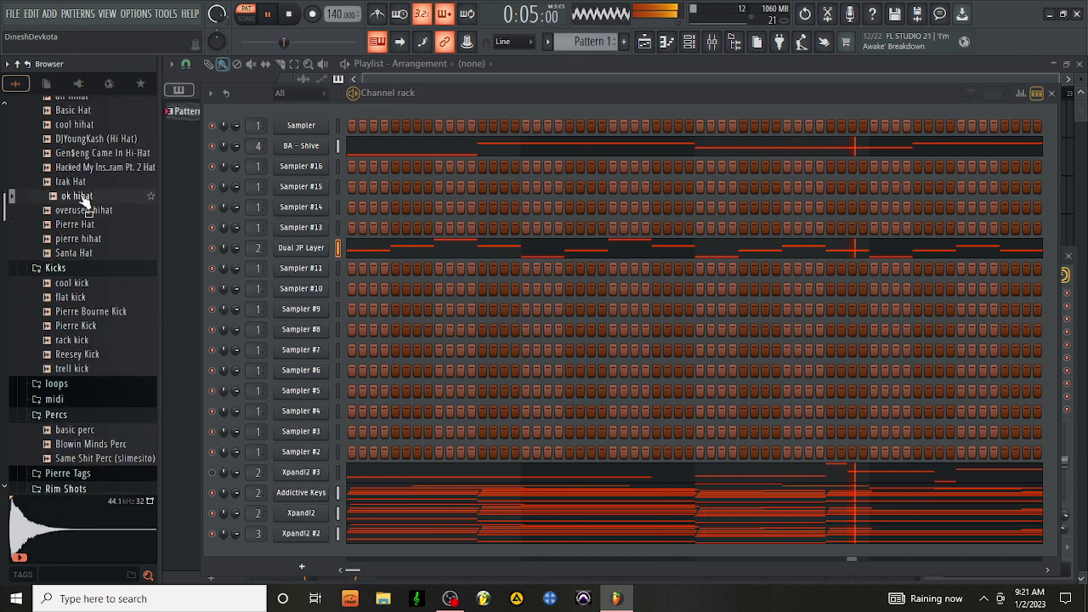
pyautogui.scroll(4, 85, 197)
pyautogui.click(75, 267)
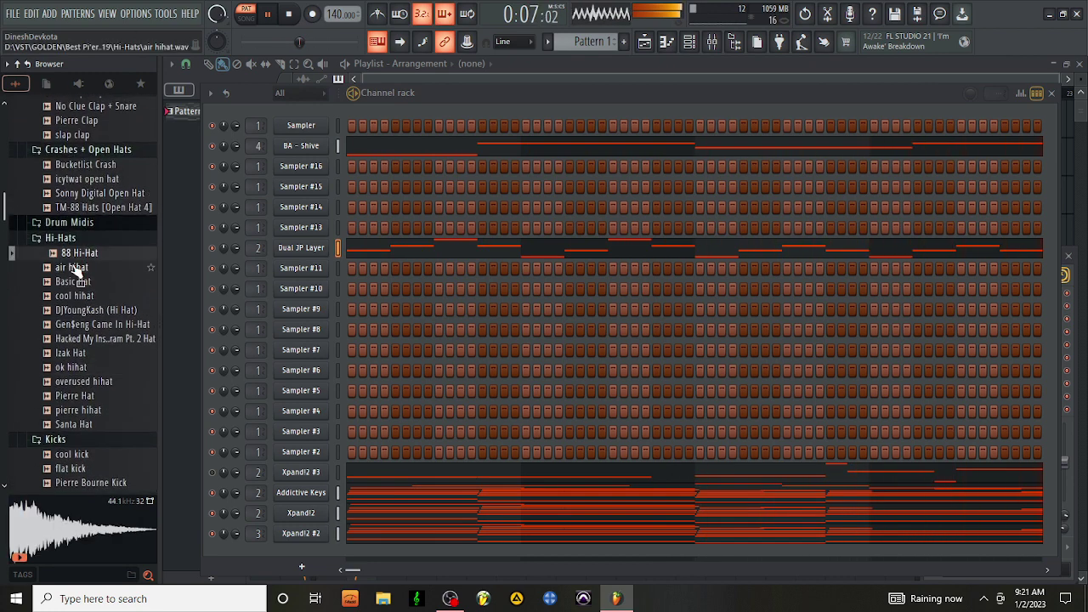
pyautogui.click(76, 284)
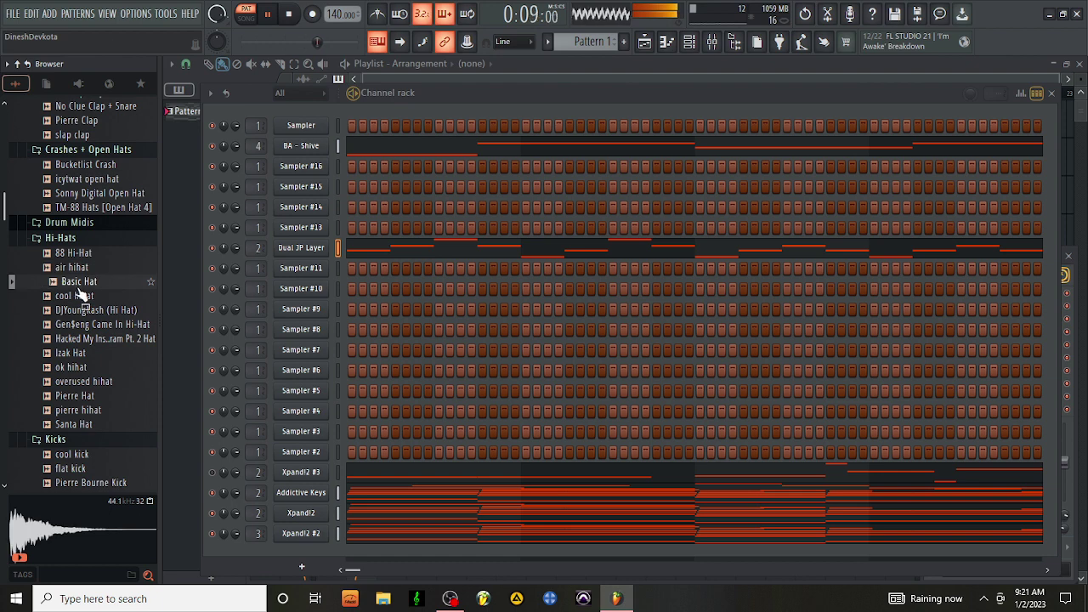
pyautogui.click(81, 340)
pyautogui.click(92, 381)
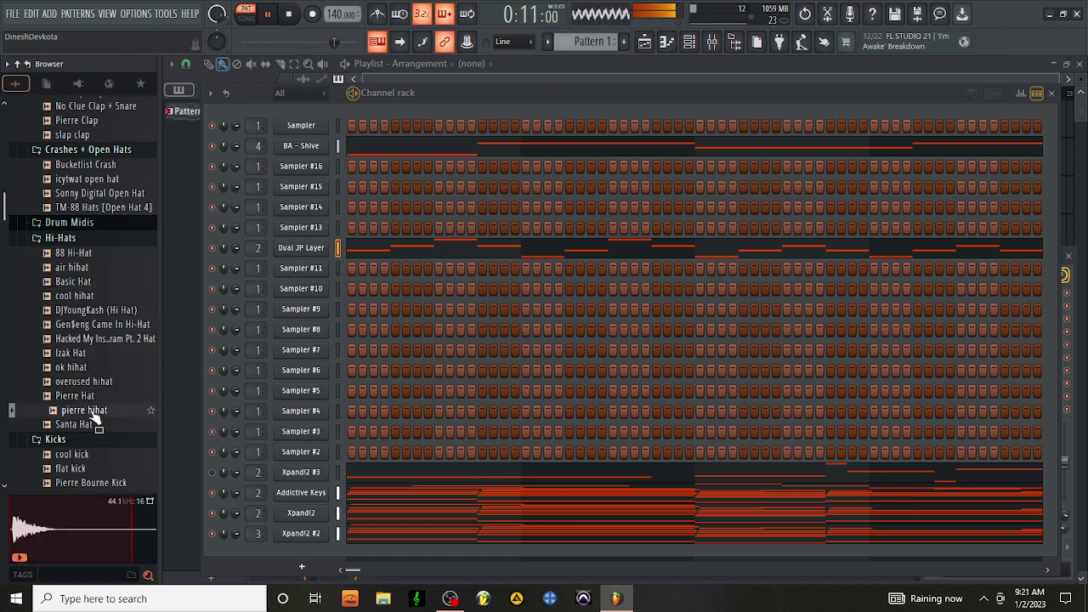
# Step: Load Pierre Hat into the Sampler #11 channel and icytwat open hat into the Sampler #9 channel
pyautogui.click(92, 399)
pyautogui.moveTo(95, 406); pyautogui.dragTo(307, 269)
pyautogui.moveTo(88, 181); pyautogui.dragTo(302, 312)
pyautogui.scroll(2, 72, 254)
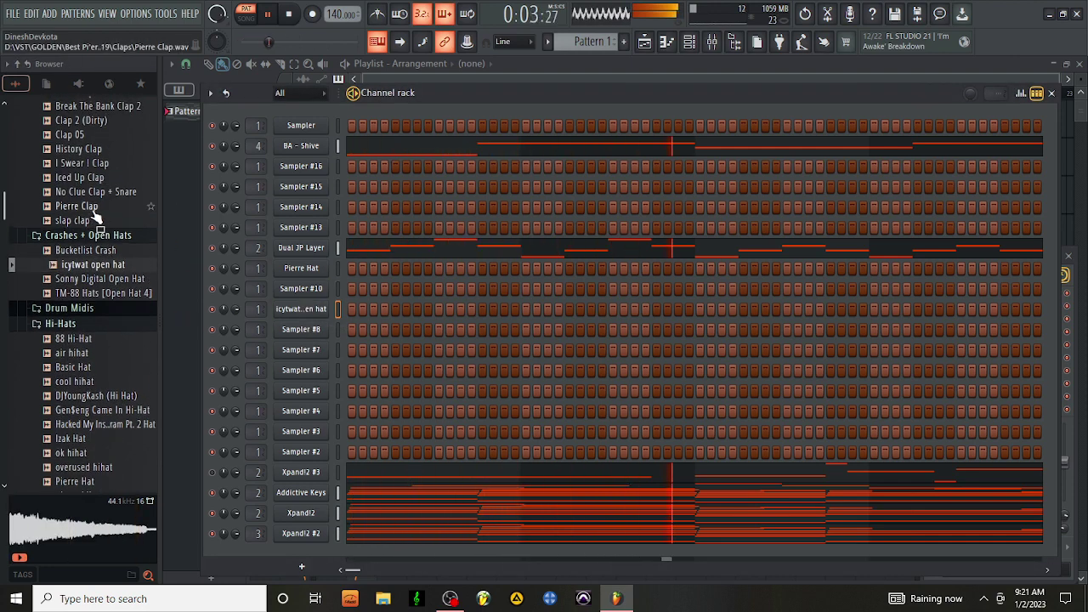
# Step: Route the Dual JP Layer channel to mixer insert 5 and cut its low shelf by 18 dB at 353 Hz
pyautogui.click(713, 42)
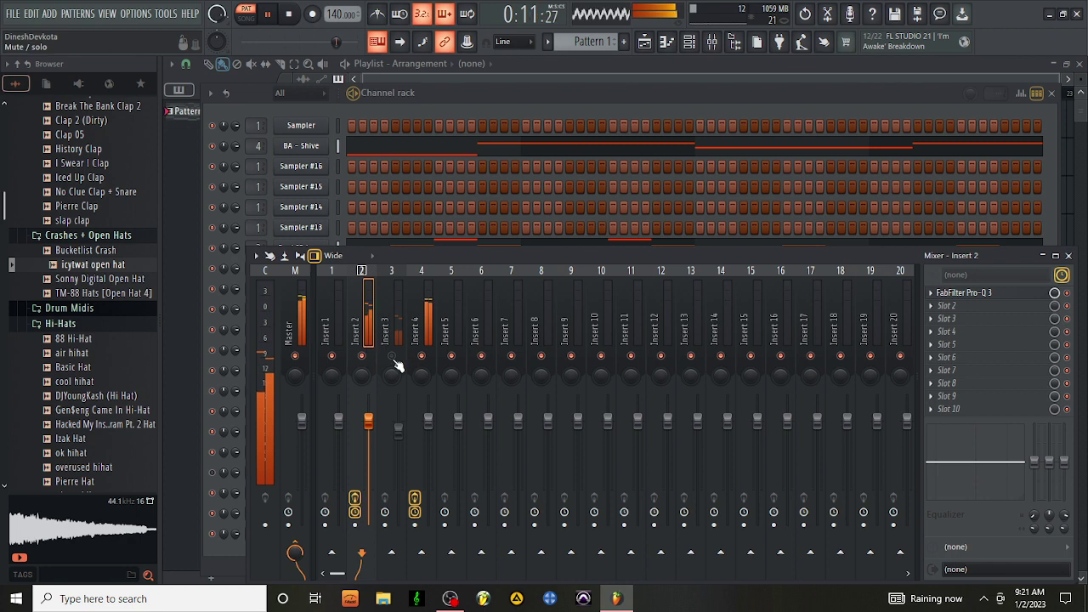
pyautogui.press('F9')
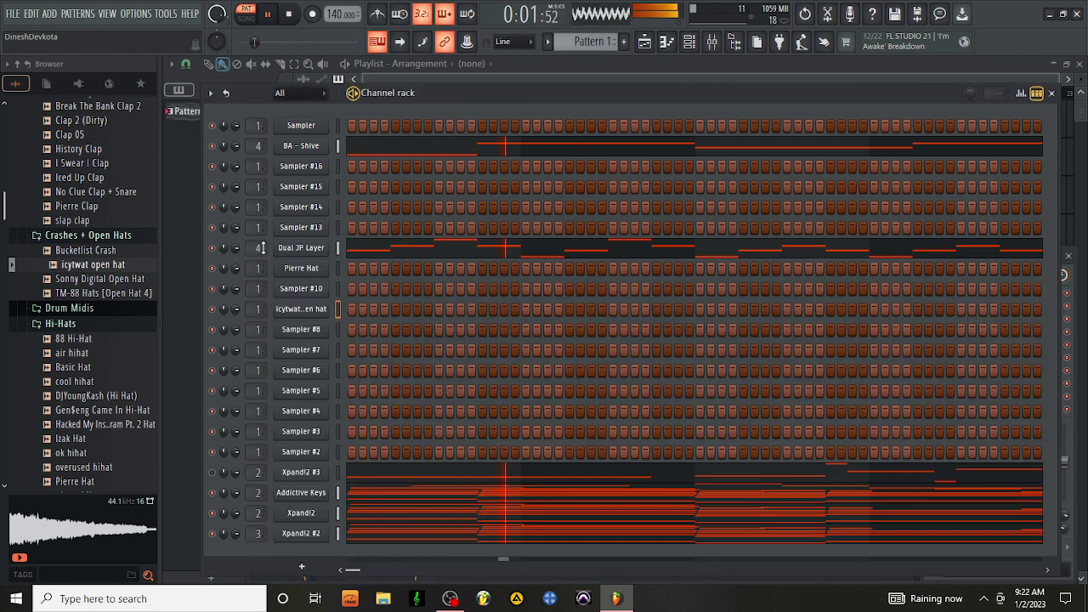
pyautogui.doubleClick(259, 248)
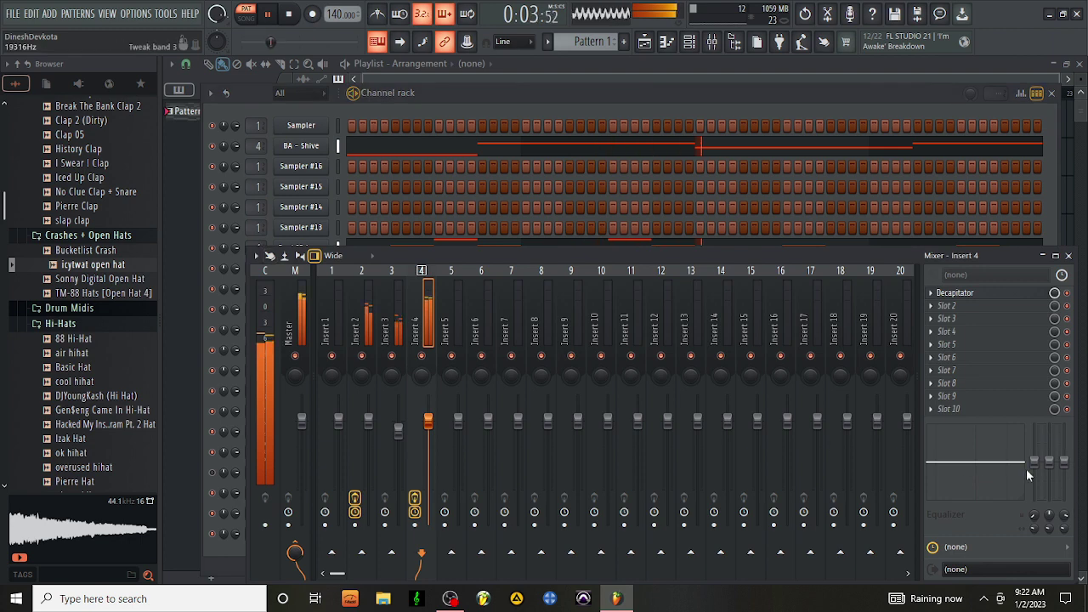
pyautogui.press('F9')
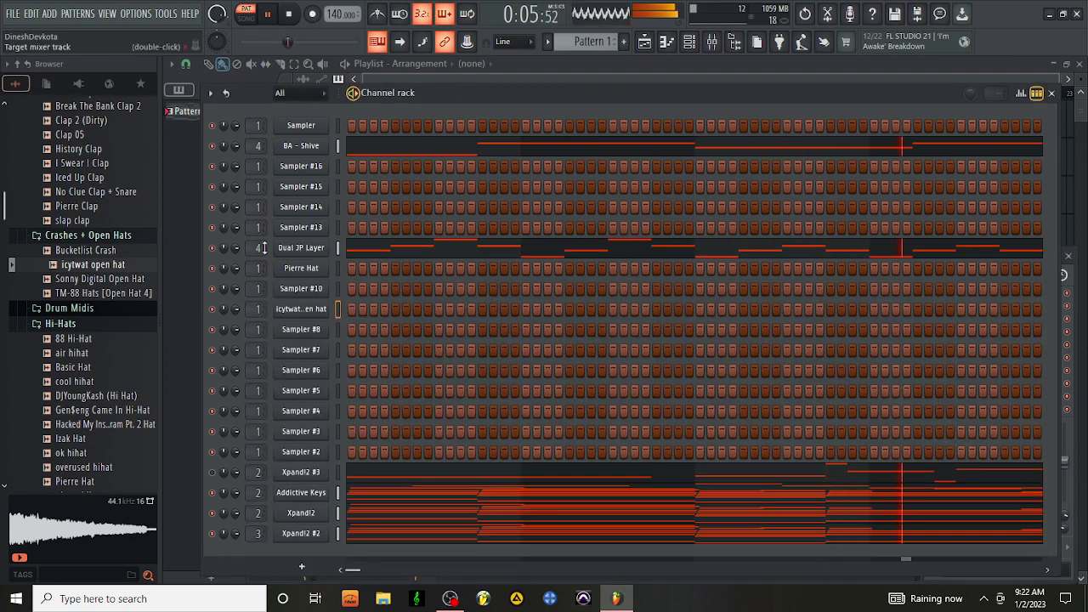
pyautogui.doubleClick(259, 247)
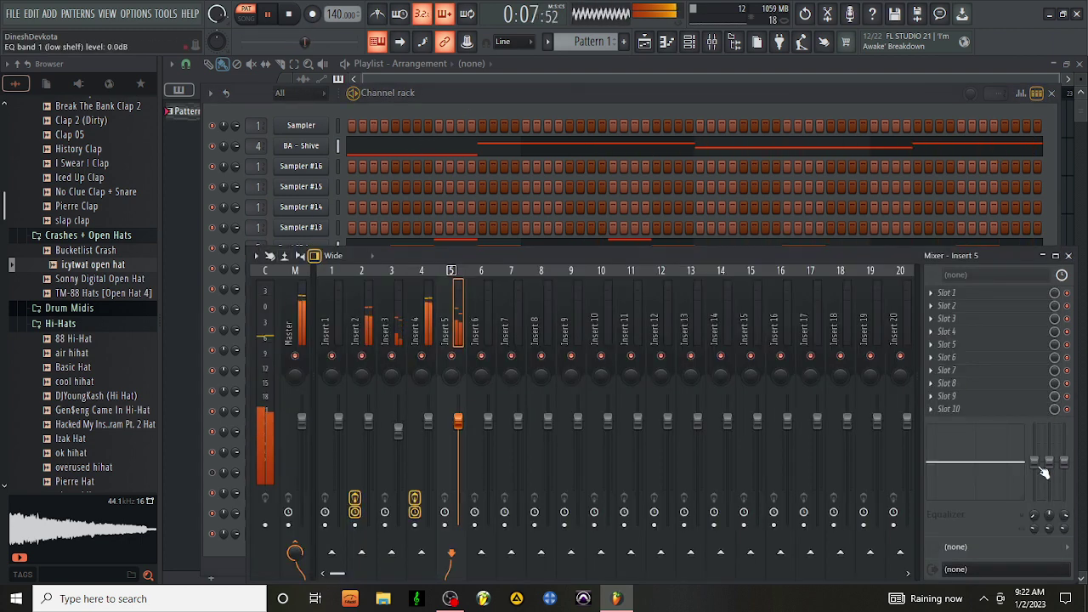
pyautogui.moveTo(1044, 473); pyautogui.dragTo(1042, 506)
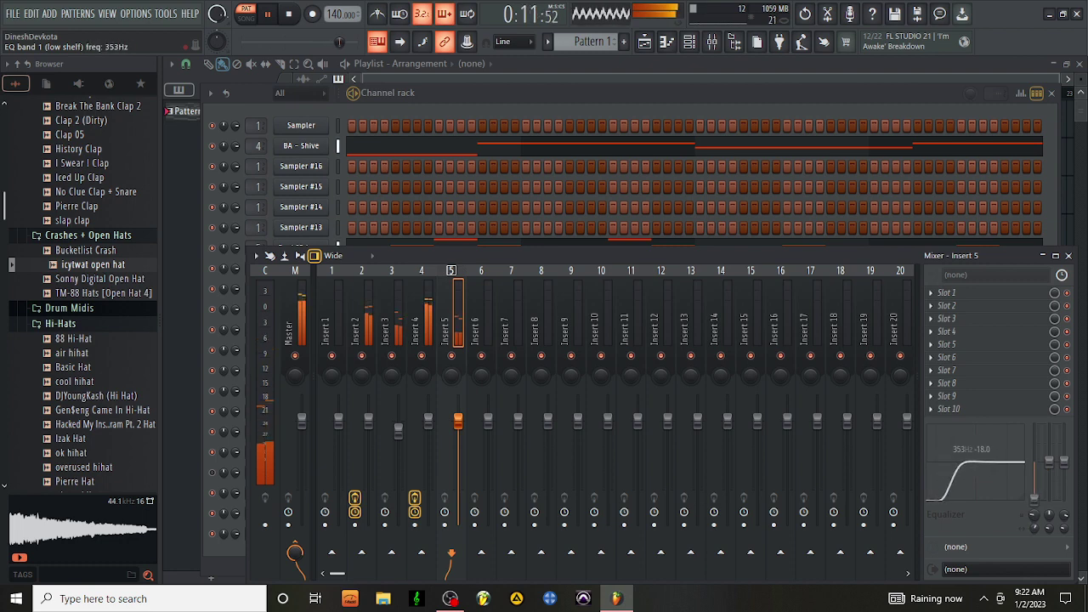
# Step: Add ShaperBox x64 to insert 5 with the Time shaper and apply the three-step descending preset wave
pyautogui.click(967, 307)
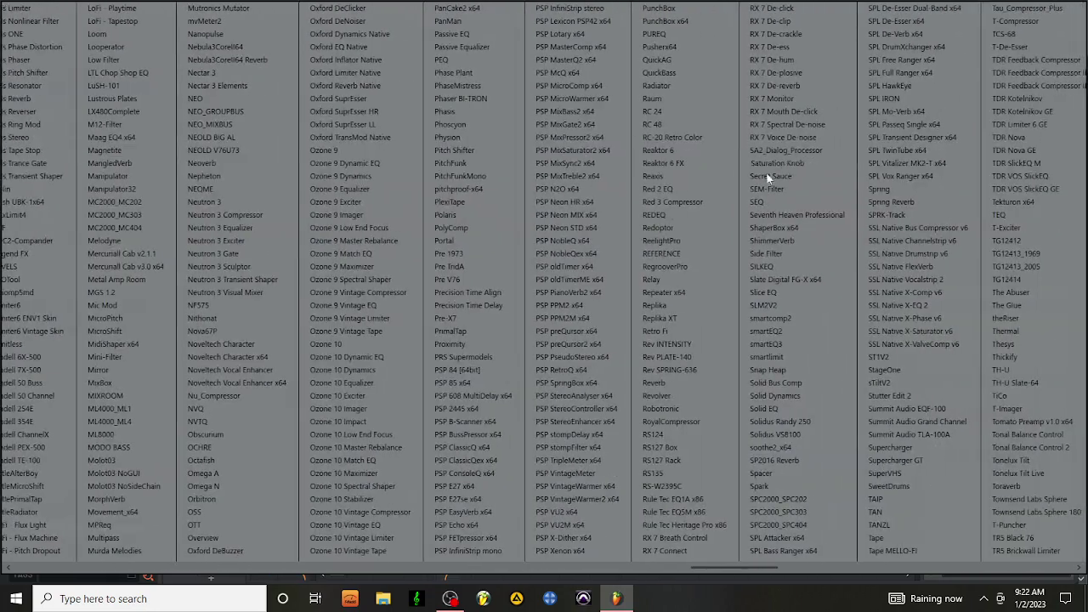
pyautogui.click(782, 230)
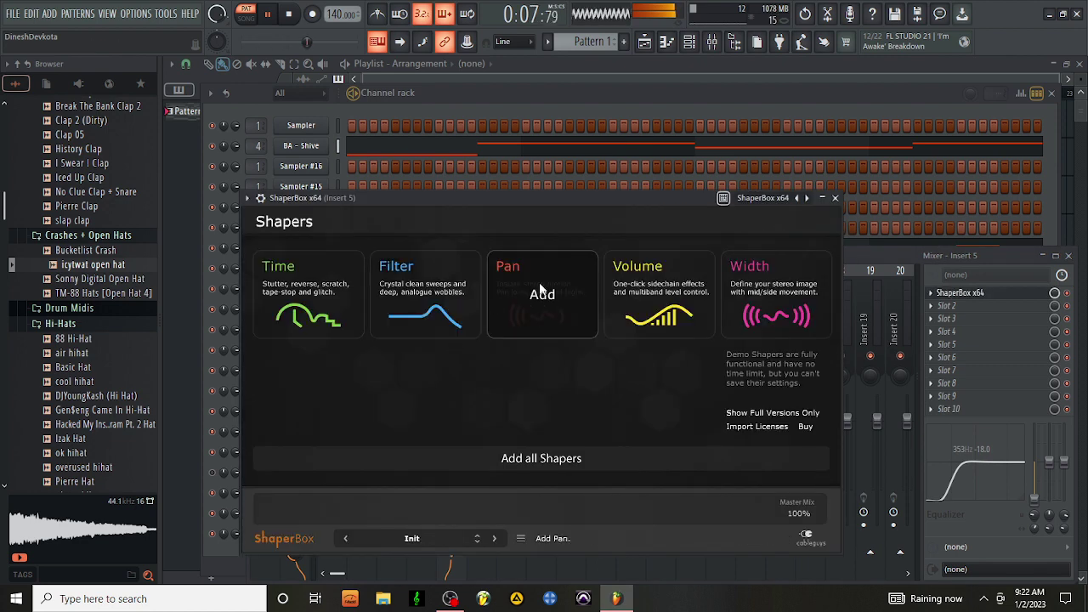
pyautogui.click(331, 306)
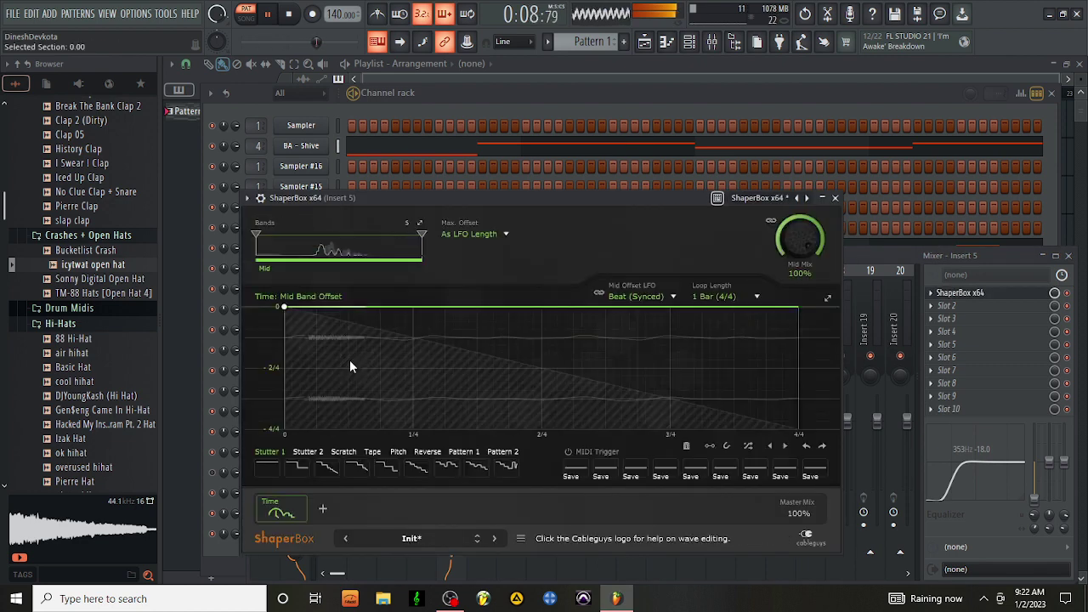
pyautogui.click(388, 471)
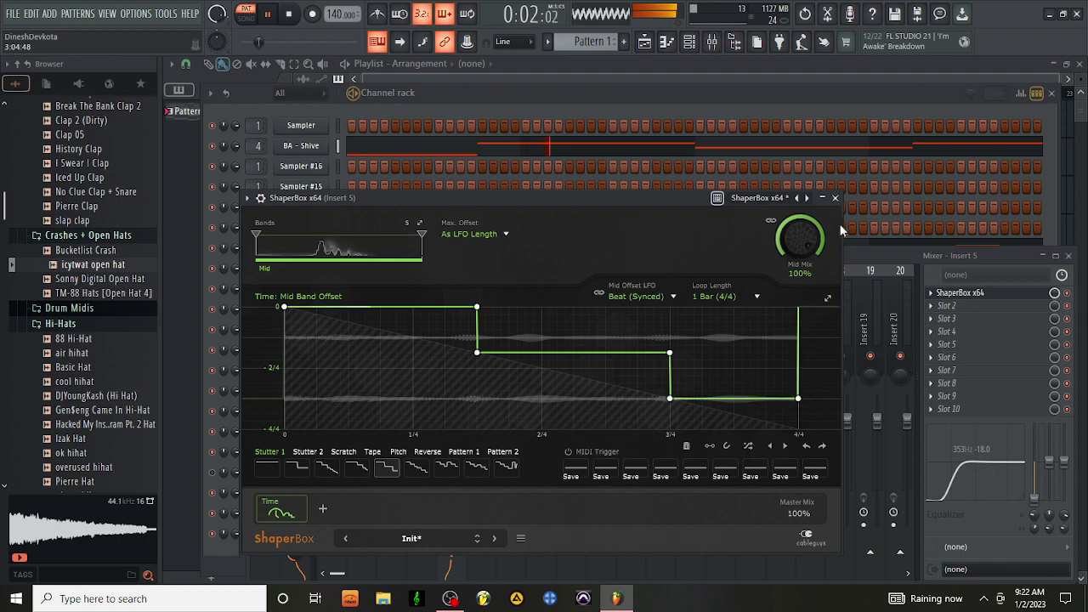
pyautogui.click(836, 198)
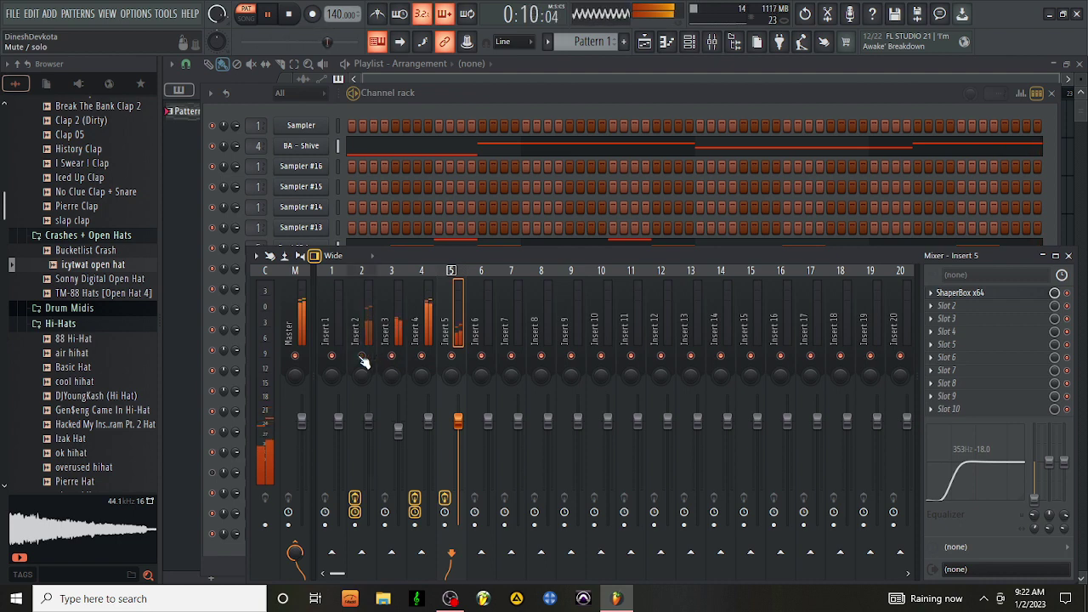
# Step: Change the Time shaper's wave on insert 5 to the six-step descending preset, and return to the channel rack
pyautogui.click(980, 298)
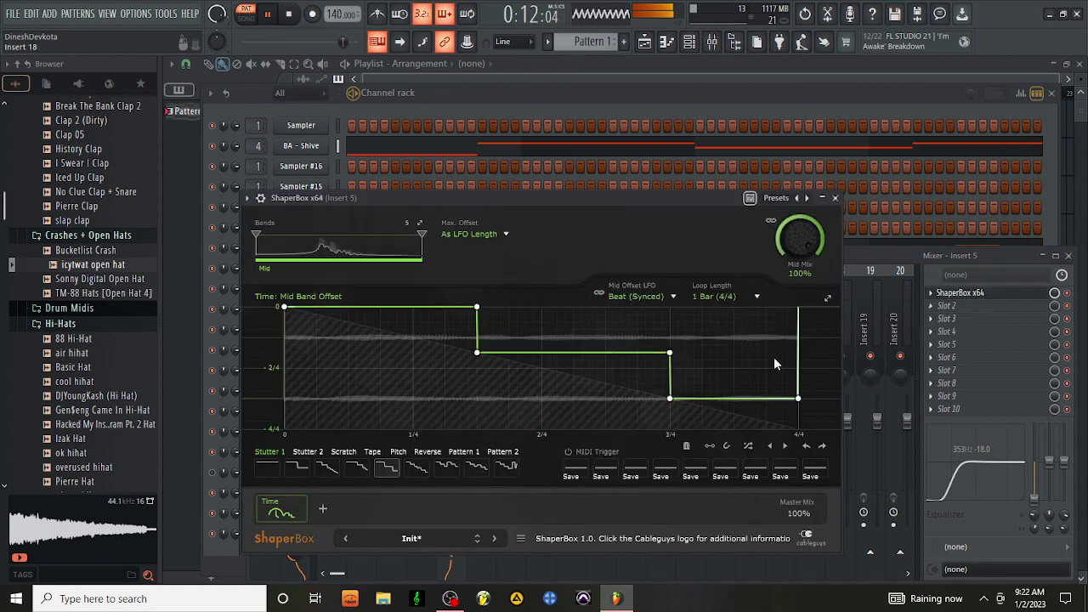
pyautogui.click(416, 467)
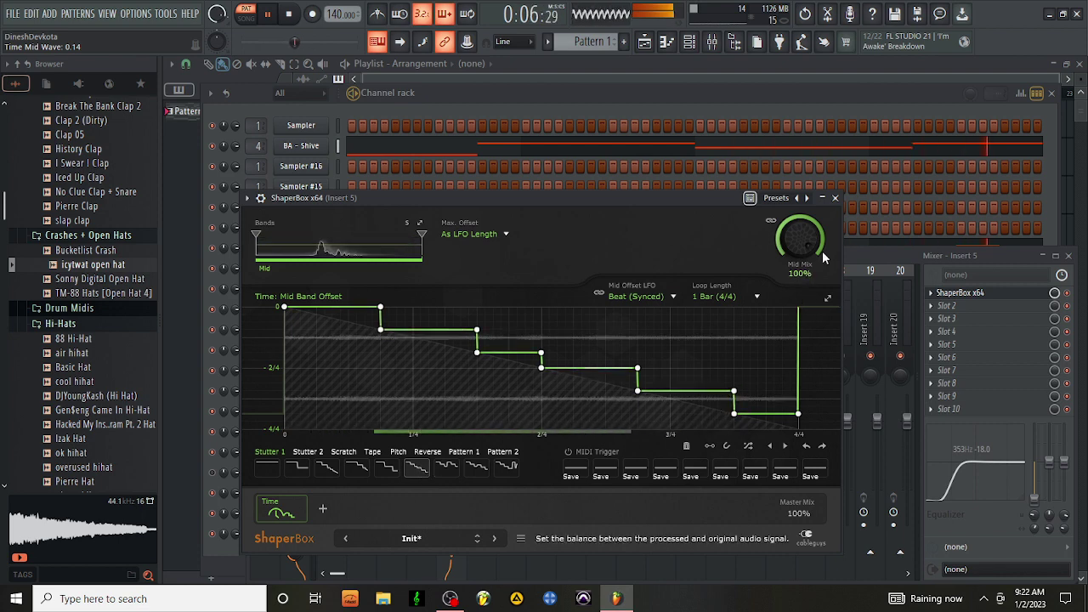
pyautogui.click(835, 198)
pyautogui.click(570, 101)
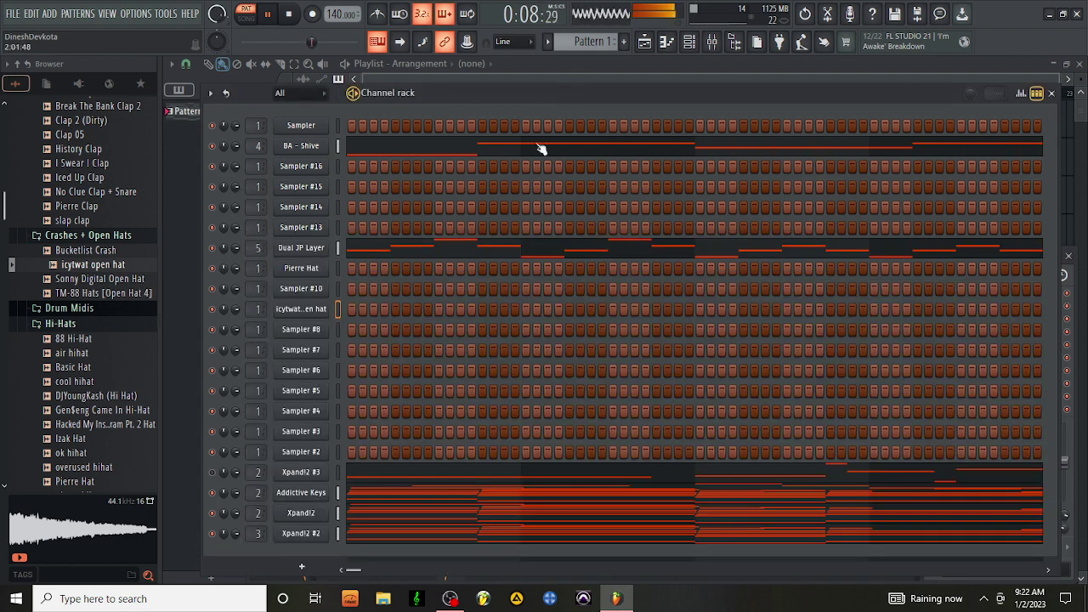
# Step: Try the whole Dual JP Layer melody one octave higher, and lower it back by an octave
pyautogui.click(462, 250)
pyautogui.hotkey('ctrl', 'Up')
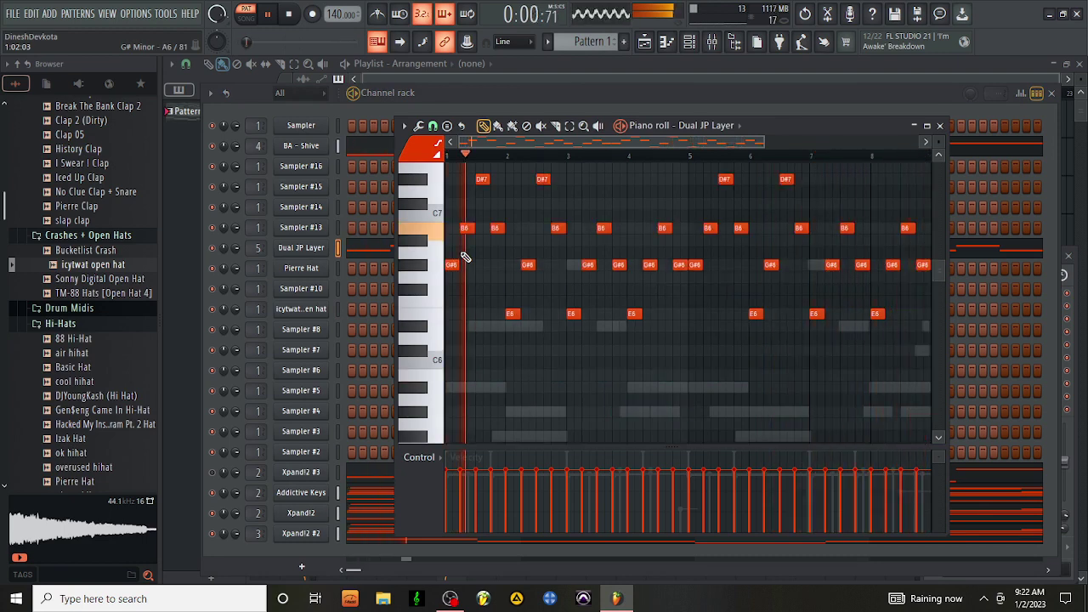
pyautogui.hotkey('ctrl', 'Down')
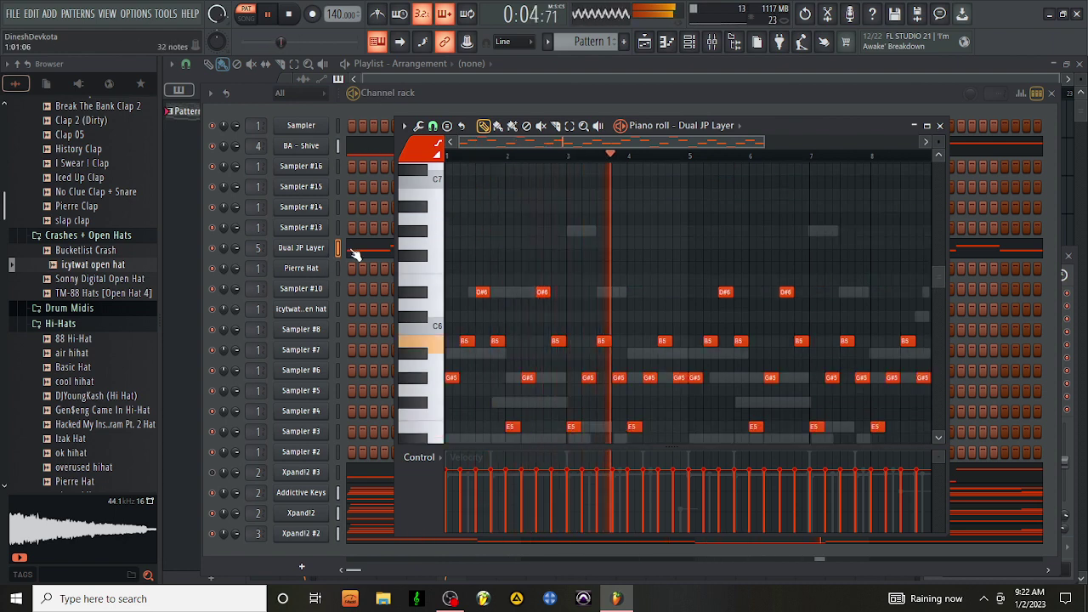
# Step: Compare the mix with insert 2 muted and unmuted, and close the piano roll and mixer
pyautogui.press('F9')
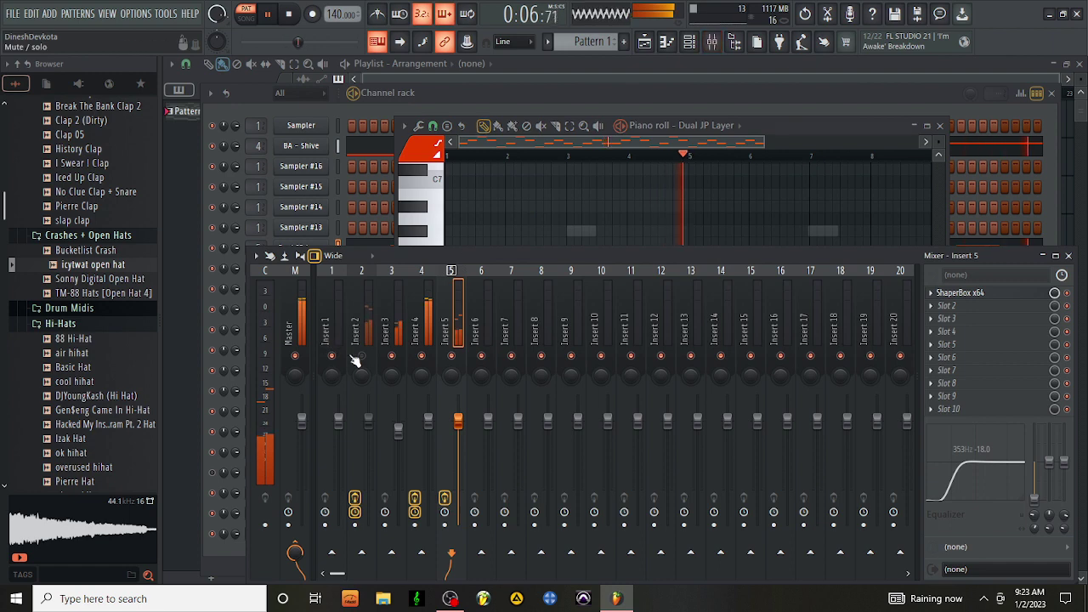
pyautogui.click(940, 126)
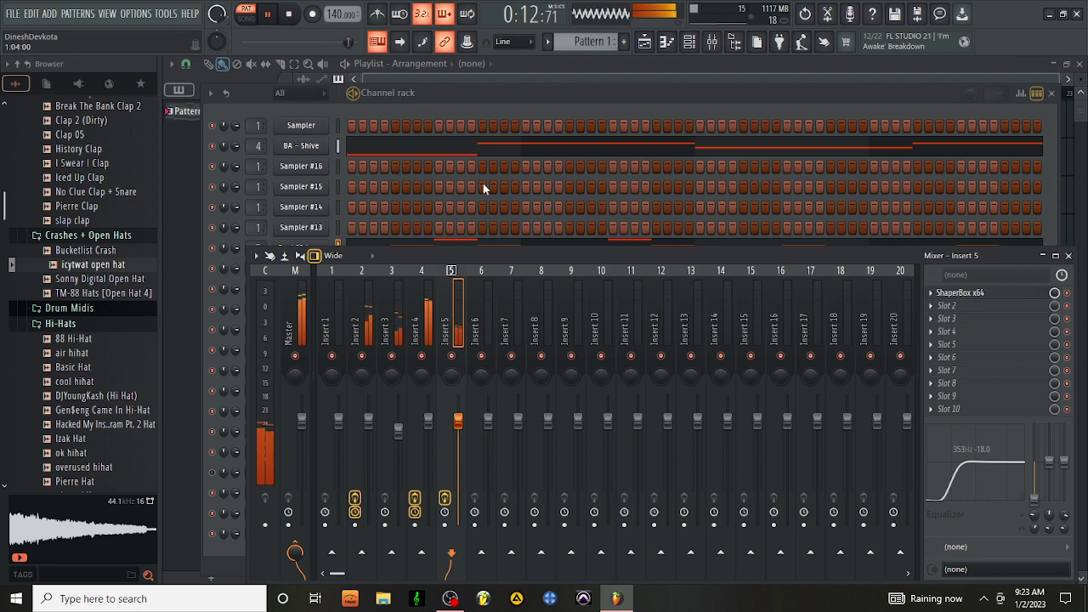
pyautogui.press('F9')
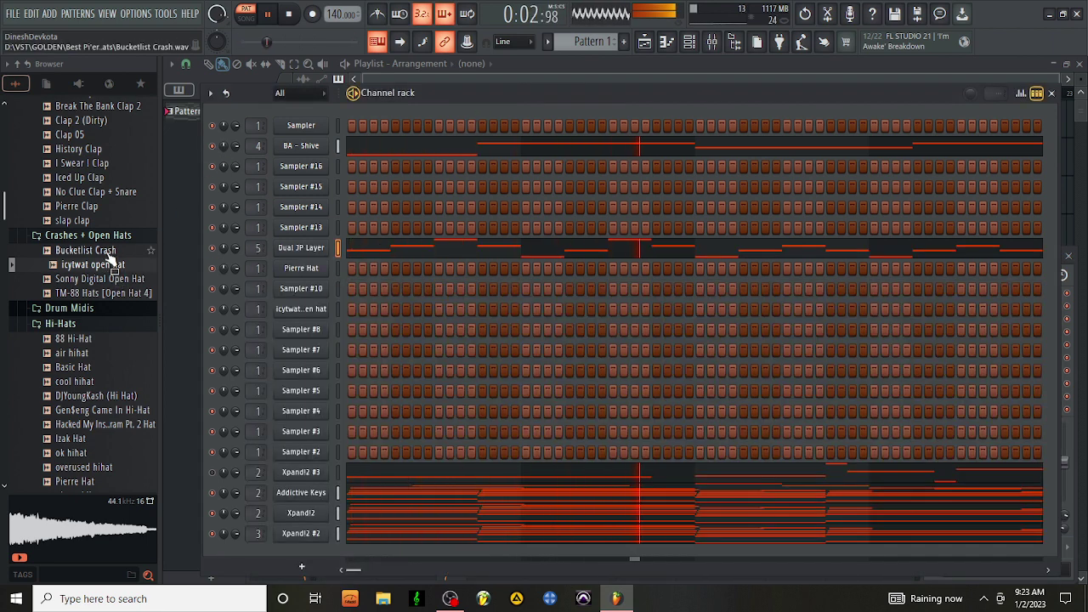
# Step: Audition No Clue Clap + Snare and Pierre Clap, and load Iced Up Clap into the Sampler #13 channel
pyautogui.scroll(3, 83, 189)
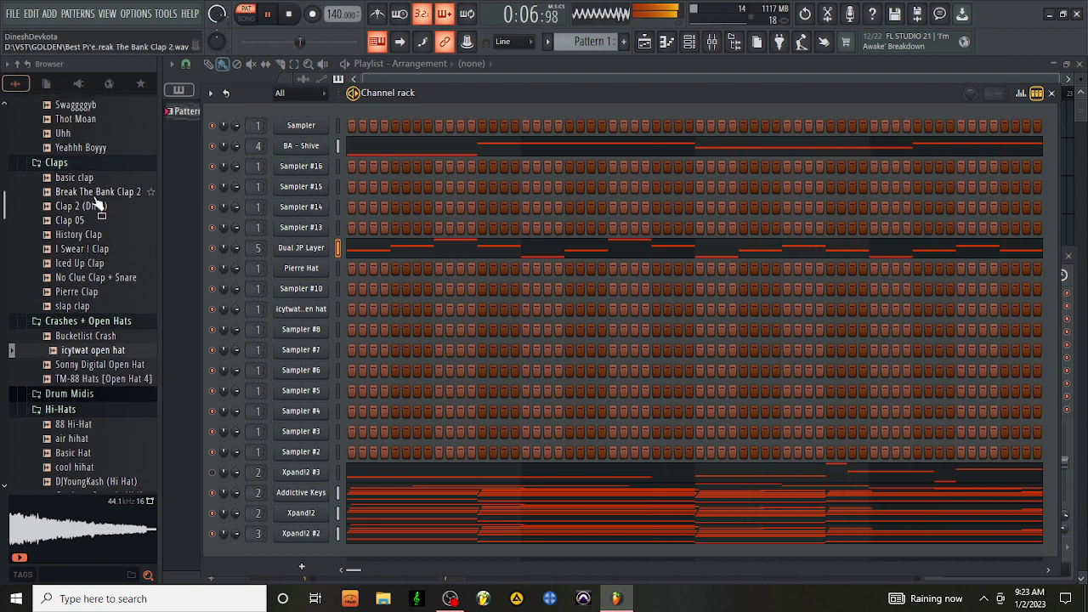
pyautogui.click(97, 278)
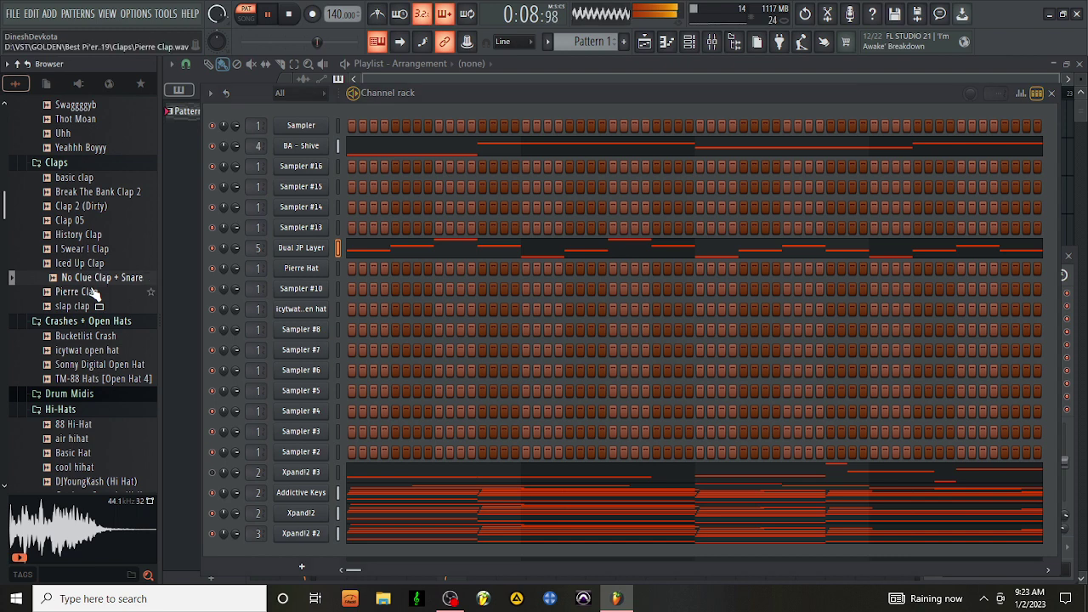
pyautogui.click(96, 292)
pyautogui.moveTo(79, 264); pyautogui.dragTo(301, 227)
# Step: Audition the Uhh vocal sample and load Official Pierre Uhh into the Sampler #8 channel
pyautogui.scroll(4, 60, 230)
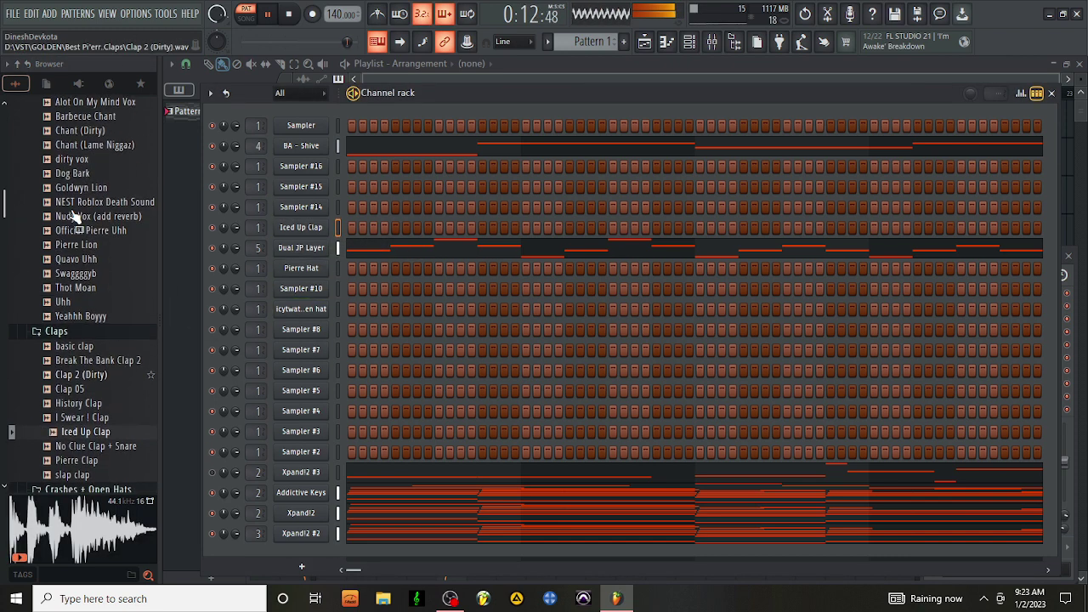
pyautogui.click(68, 304)
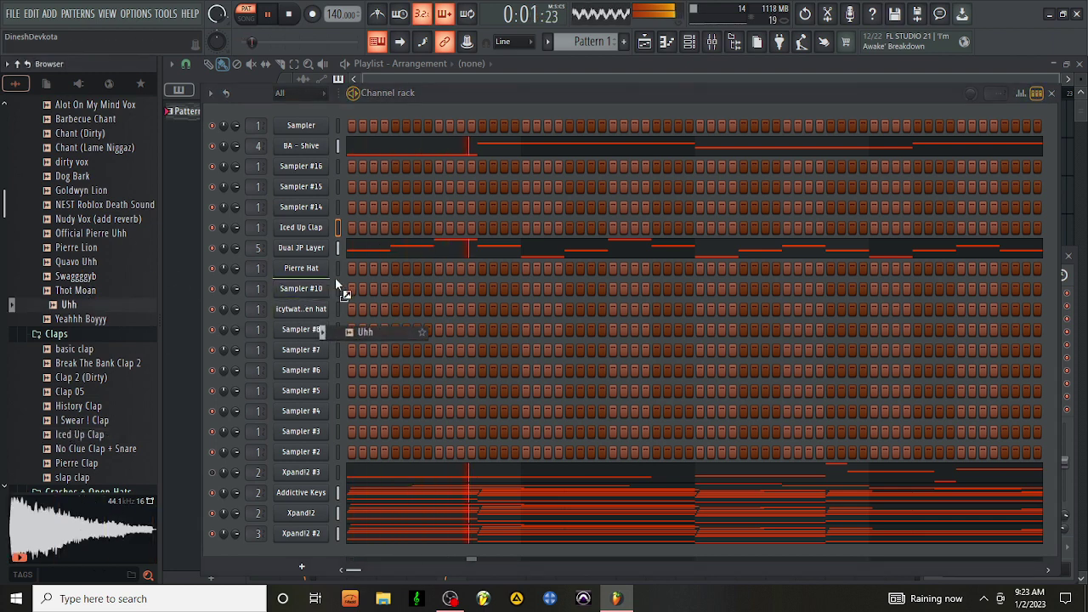
pyautogui.moveTo(99, 238); pyautogui.dragTo(303, 339)
pyautogui.scroll(10, 89, 345)
pyautogui.scroll(-5, 90, 344)
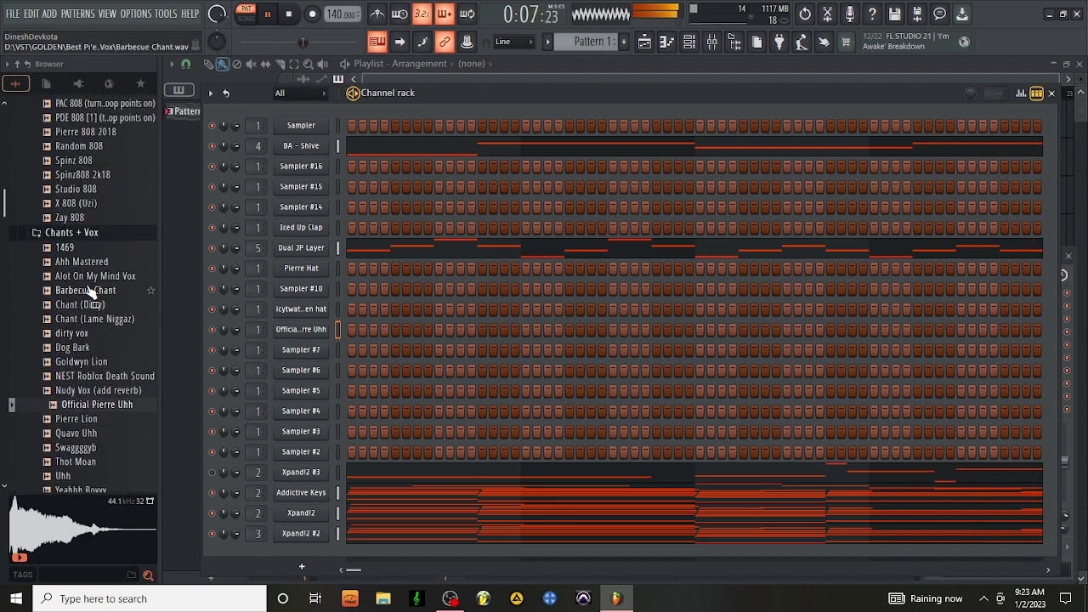
# Step: Audition the Barbecue Chant and Chant (Dirty) vocals, and load Chant (Dirty) into the Sampler #7 channel
pyautogui.click(92, 291)
pyautogui.click(92, 306)
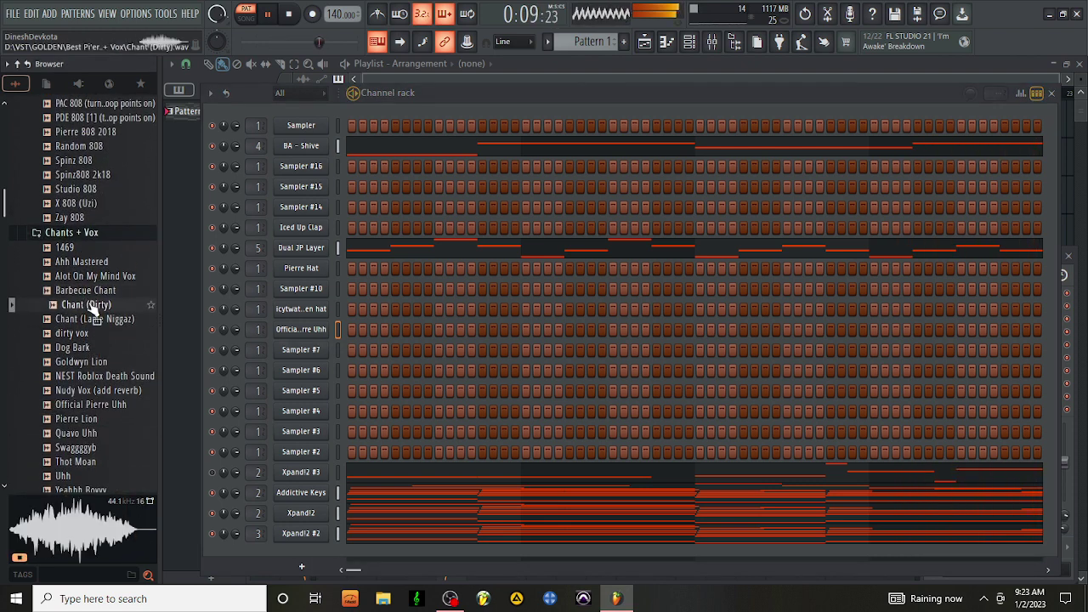
pyautogui.moveTo(92, 310); pyautogui.dragTo(299, 350)
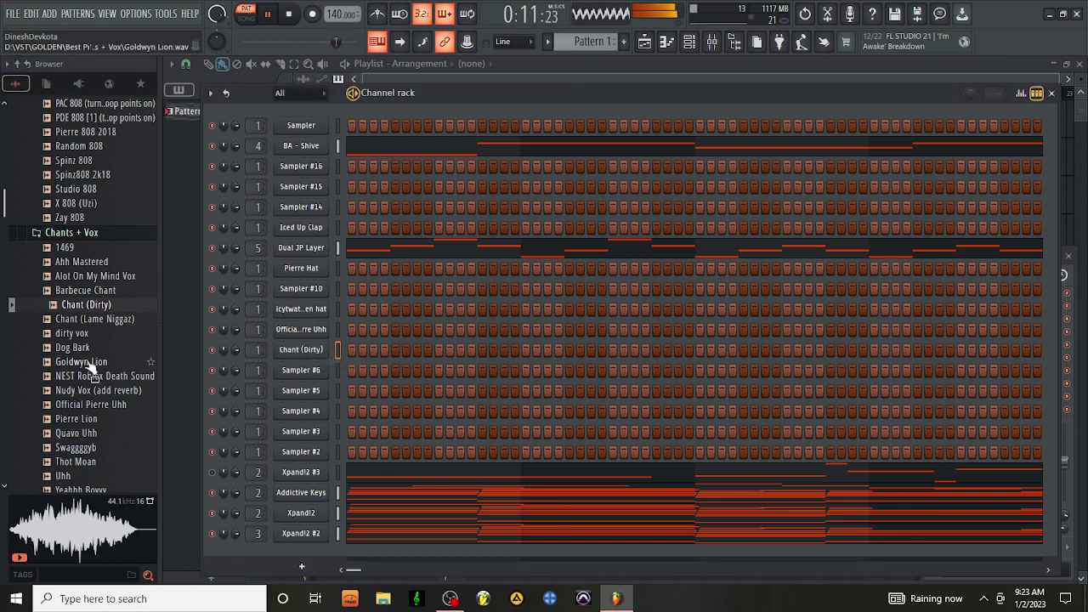
# Step: Load Bucketlist Crash into the Sampler #6 channel and the slimesito perc sample into the Sampler #5 channel
pyautogui.scroll(-7, 81, 340)
pyautogui.scroll(-5, 81, 340)
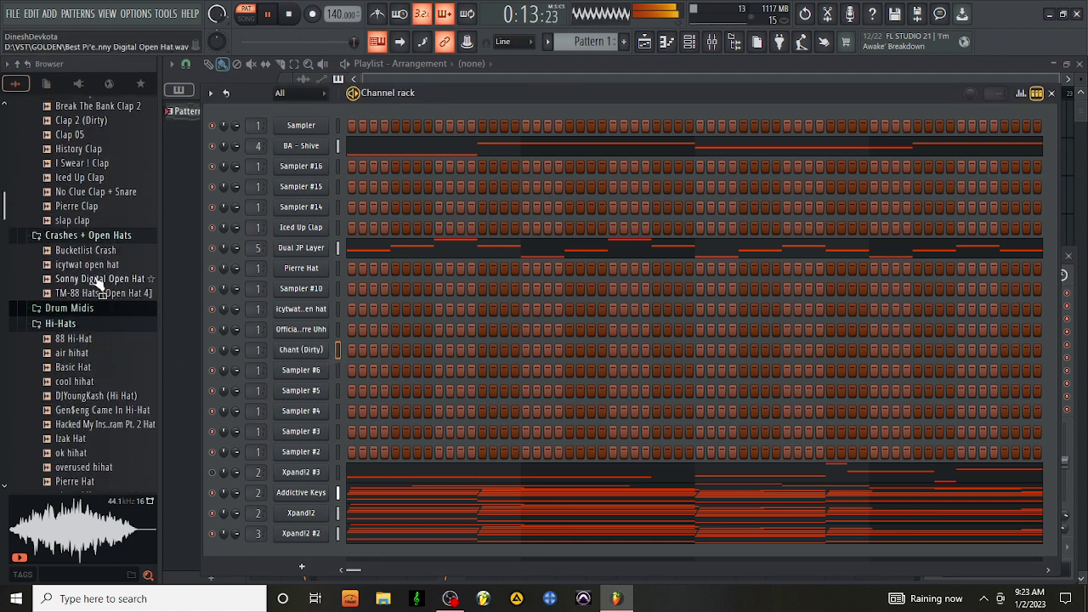
pyautogui.moveTo(85, 250); pyautogui.dragTo(306, 374)
pyautogui.scroll(-8, 85, 357)
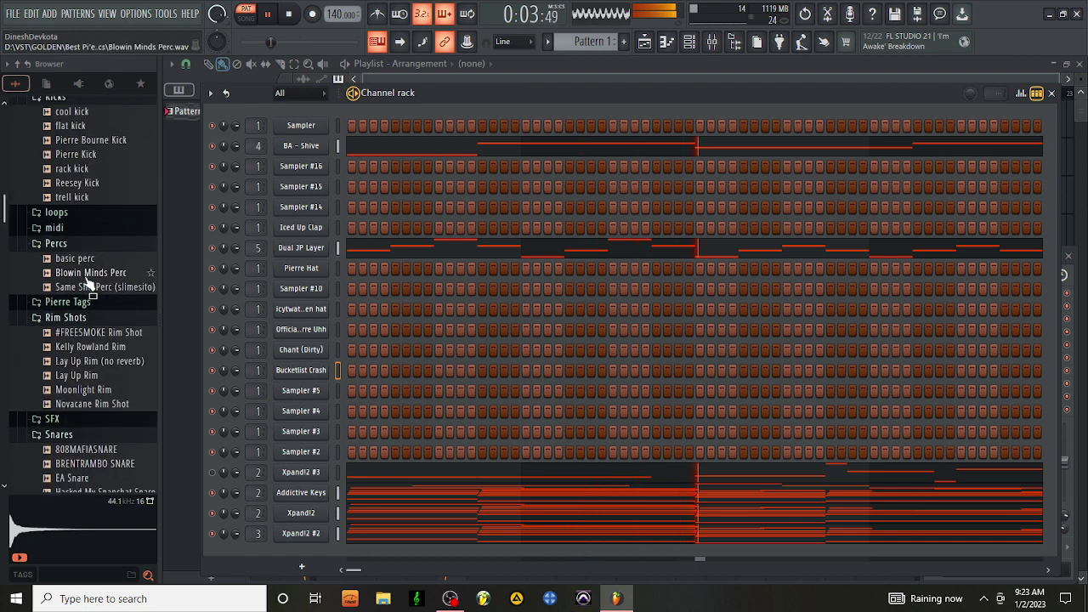
pyautogui.scroll(-4, 87, 284)
pyautogui.moveTo(93, 202); pyautogui.dragTo(289, 392)
# Step: Audition the kit's snares, including Hacked My Snapchat, Southside, Ugly God, Young Chop, EA and One Dolla Snare
pyautogui.scroll(-4, 109, 312)
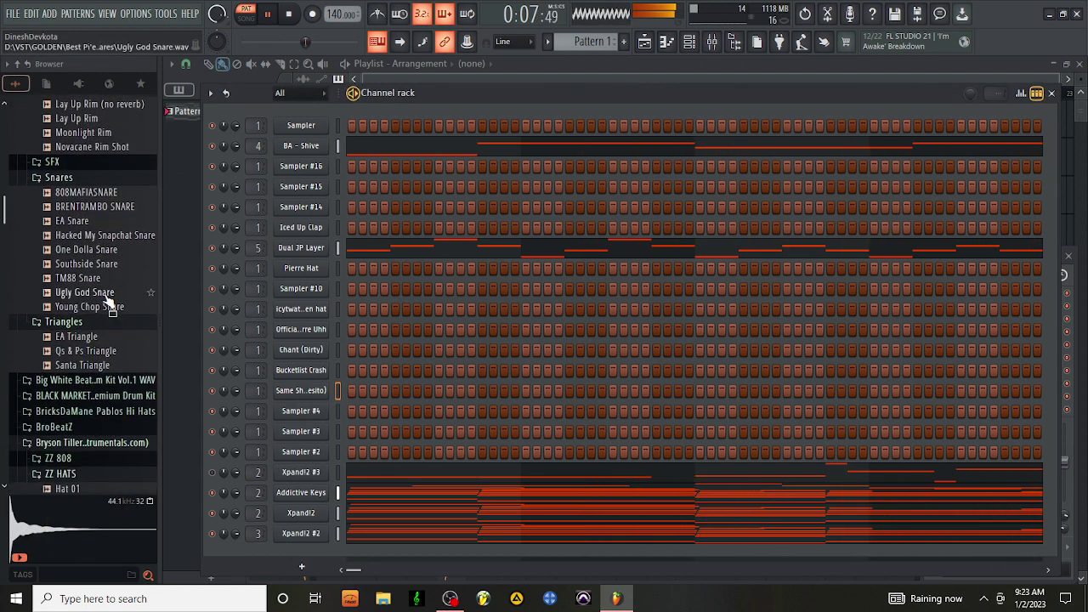
pyautogui.click(97, 235)
pyautogui.click(93, 264)
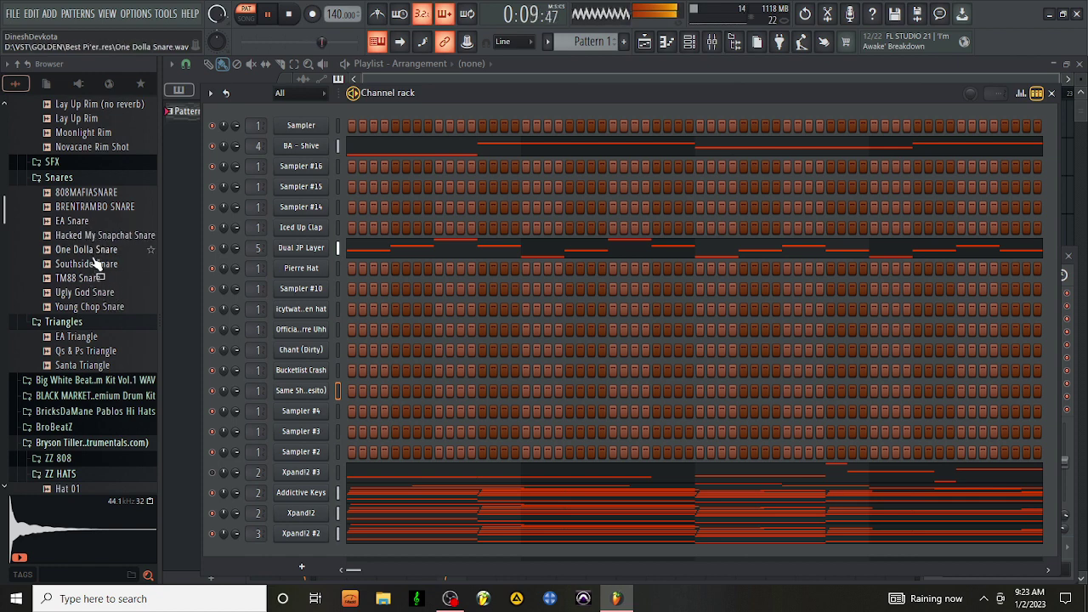
pyautogui.click(98, 293)
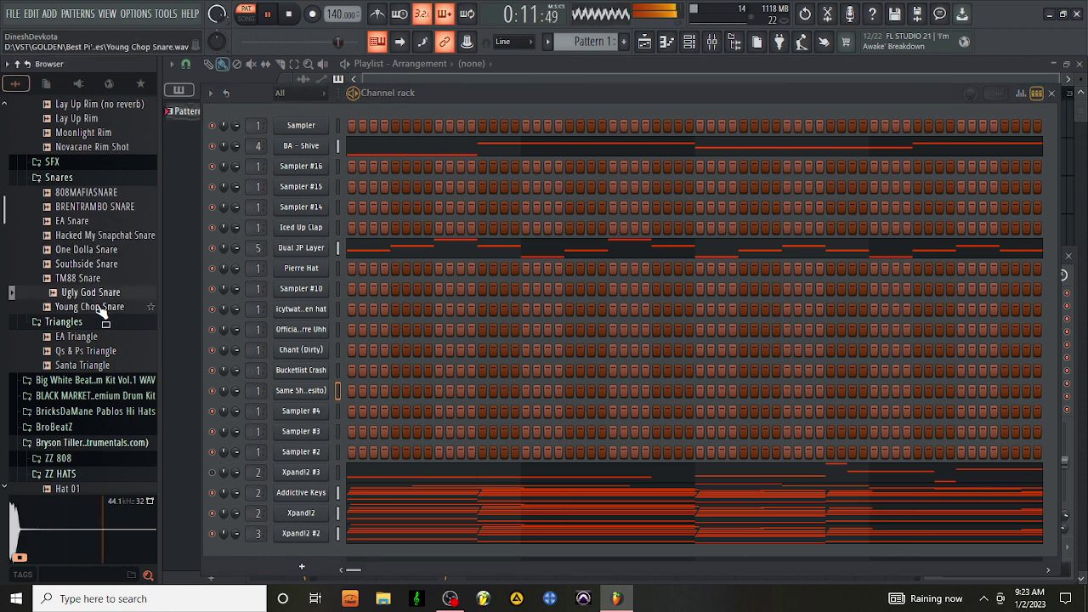
pyautogui.click(100, 307)
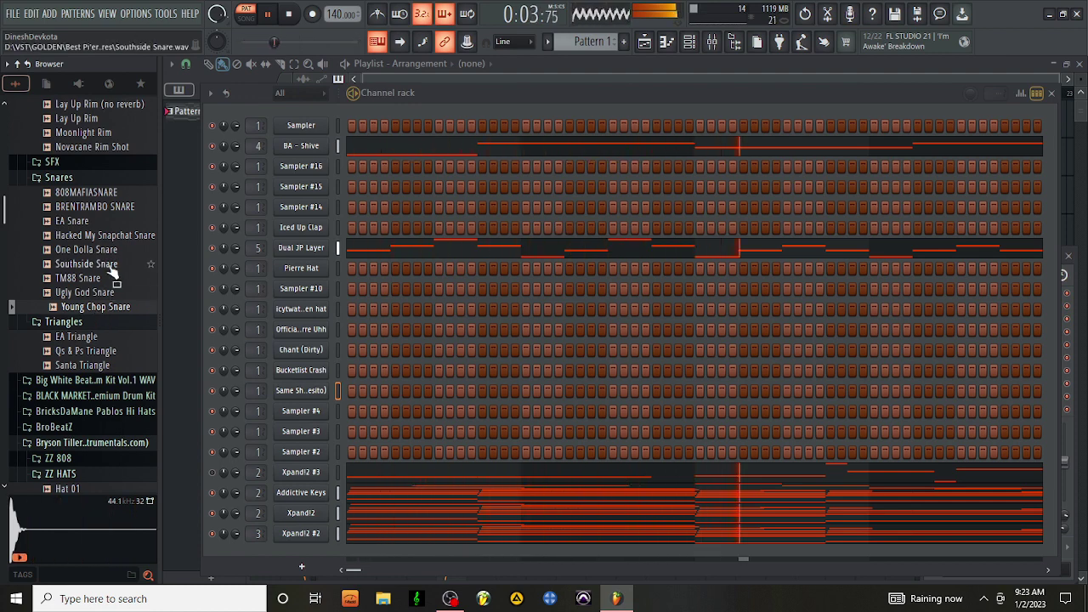
pyautogui.click(85, 221)
pyautogui.click(105, 249)
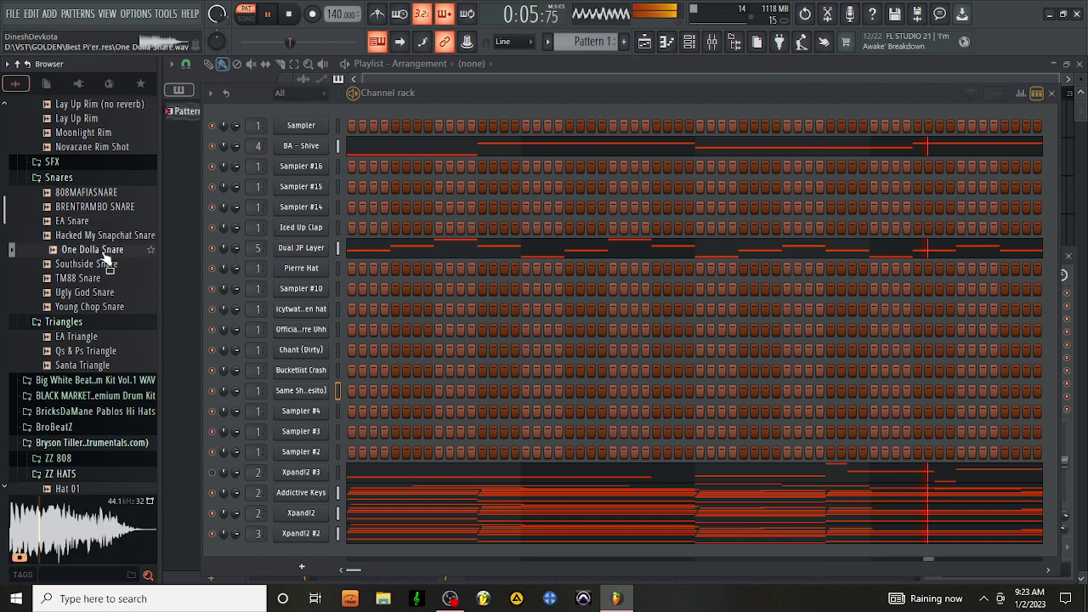
# Step: Find the FINNAFINESSE tutorial sounds in the sample library and audition 808 [ Wheezy ]_2
pyautogui.scroll(-6, 100, 289)
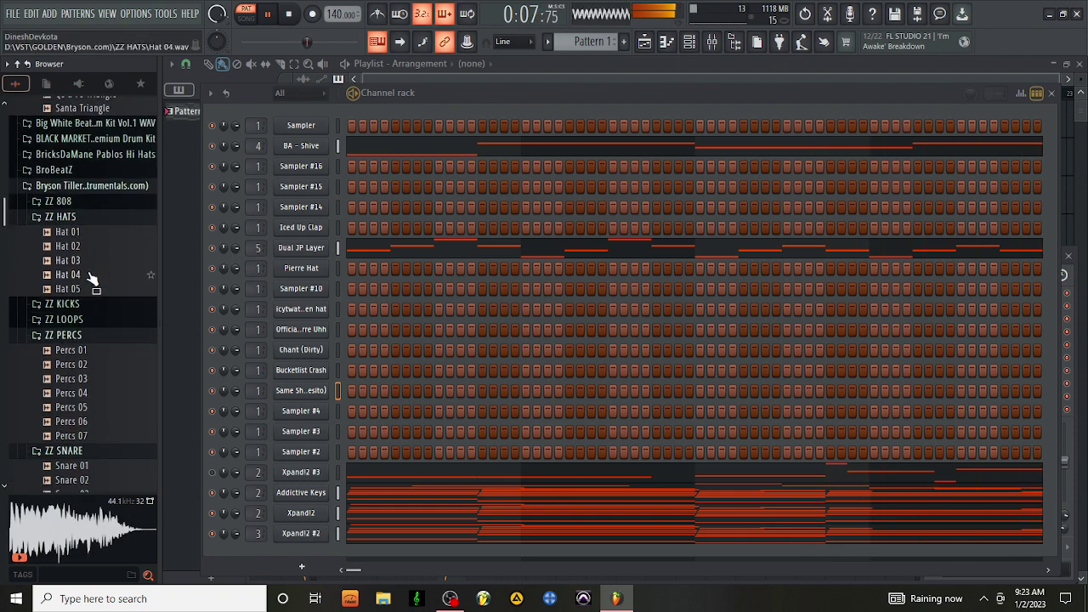
pyautogui.scroll(-15, 89, 279)
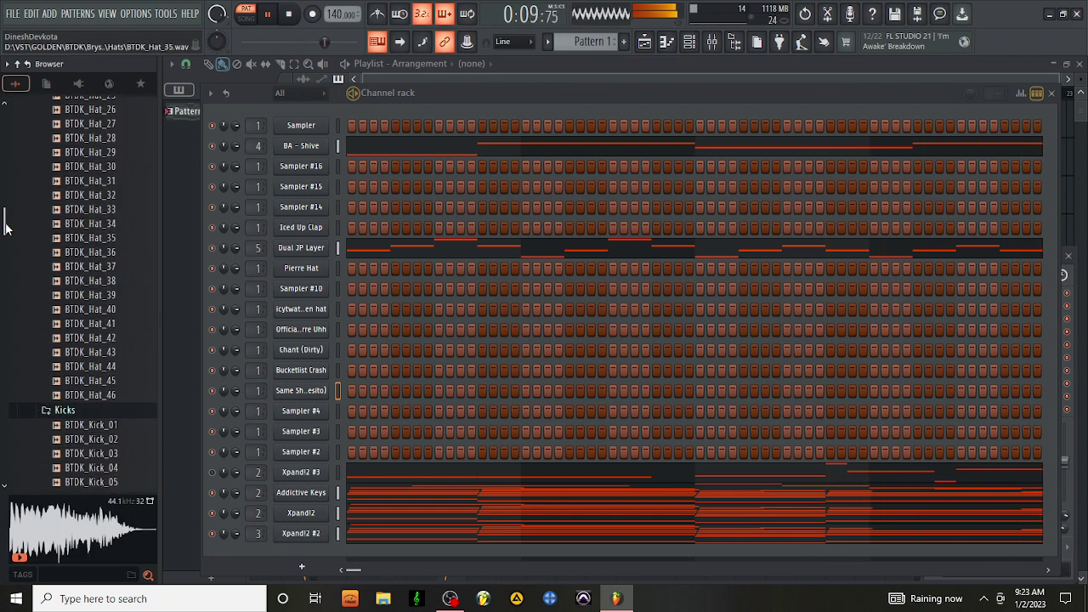
pyautogui.moveTo(5, 228); pyautogui.dragTo(6, 263)
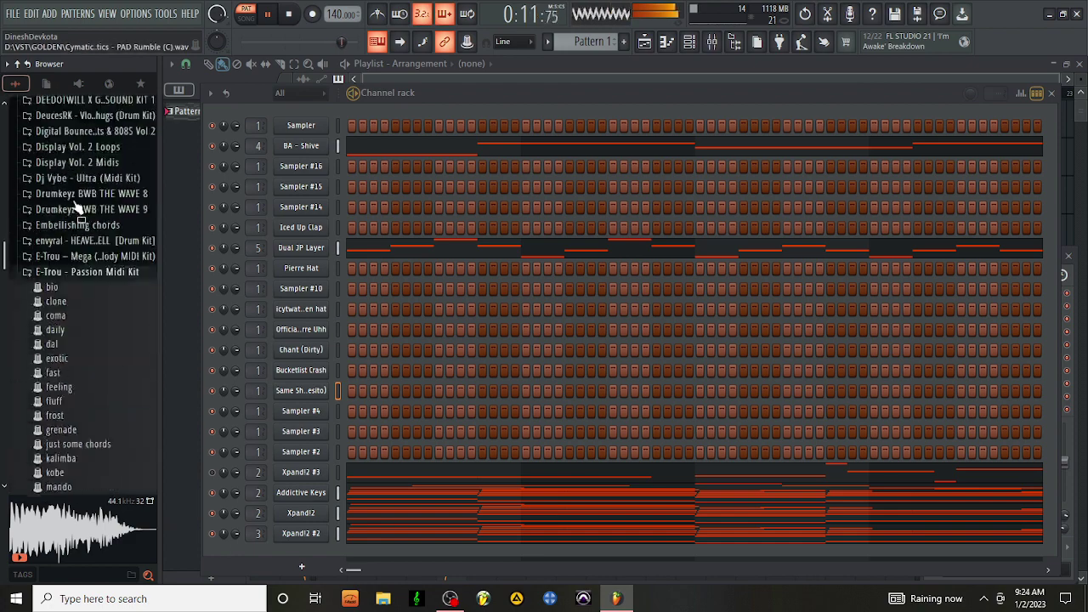
pyautogui.scroll(-20, 76, 206)
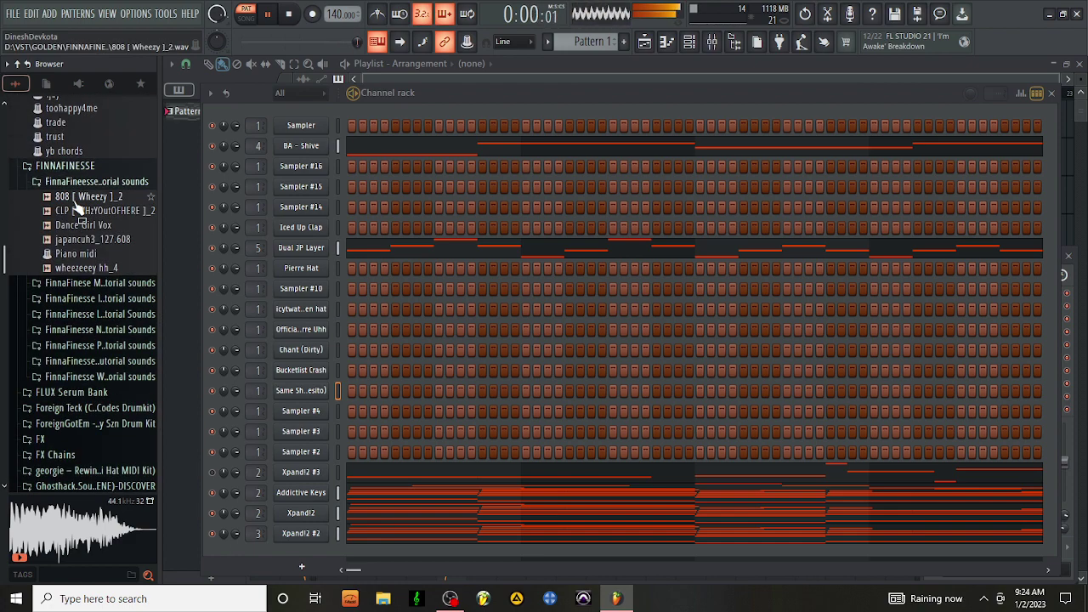
pyautogui.click(75, 199)
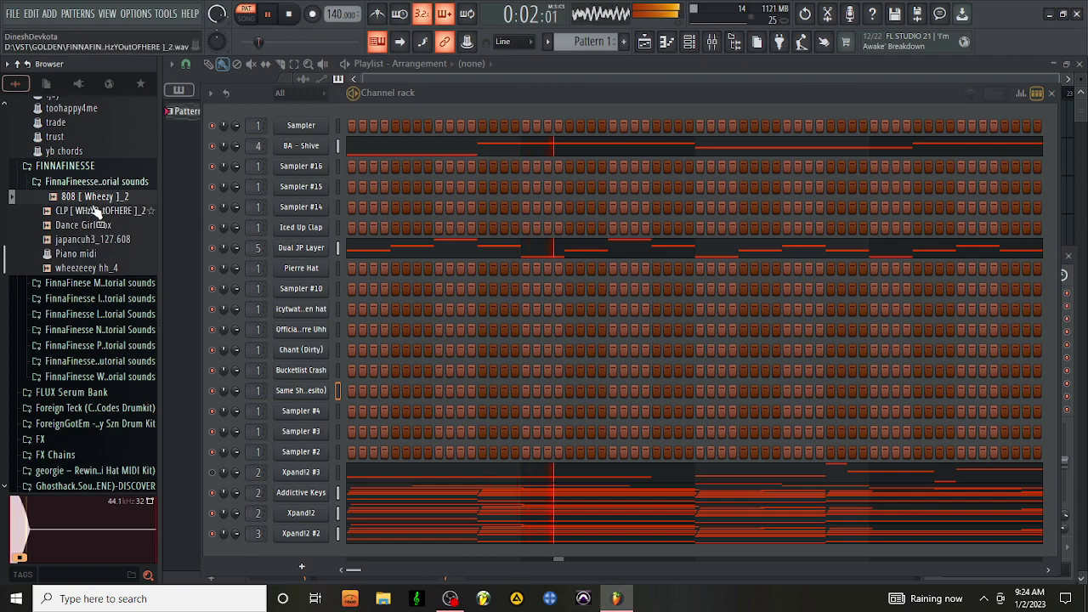
pyautogui.scroll(-20, 103, 204)
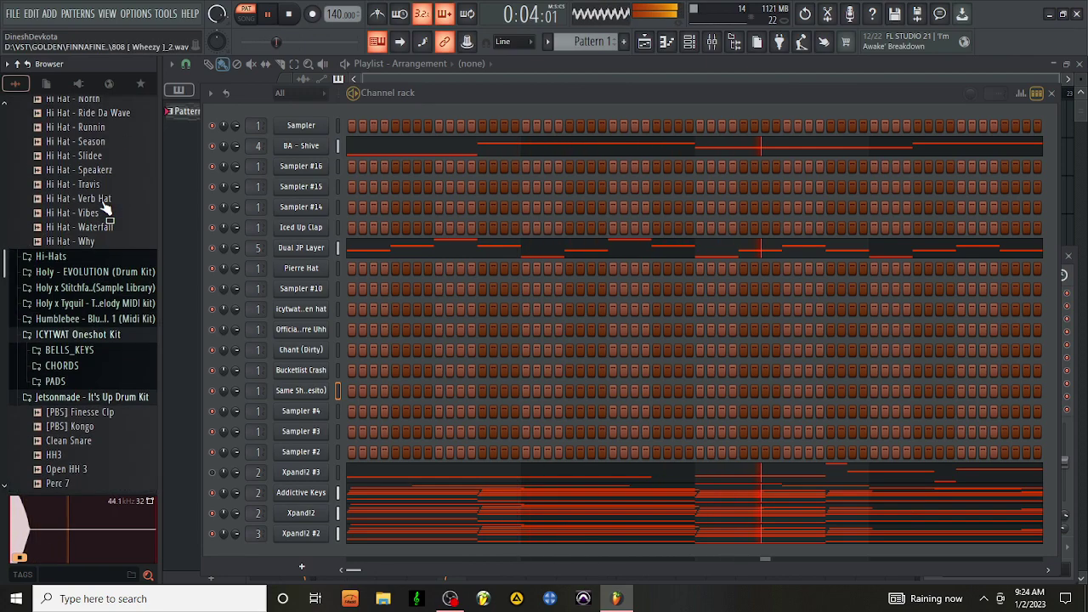
pyautogui.scroll(-15, 103, 208)
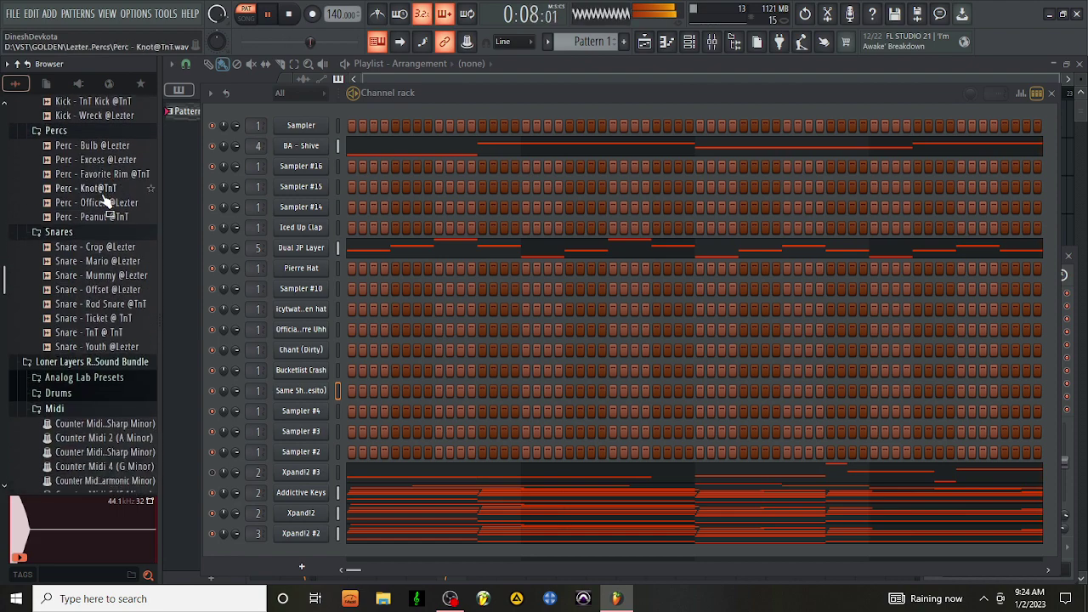
pyautogui.scroll(-3, 102, 200)
pyautogui.scroll(9, 102, 204)
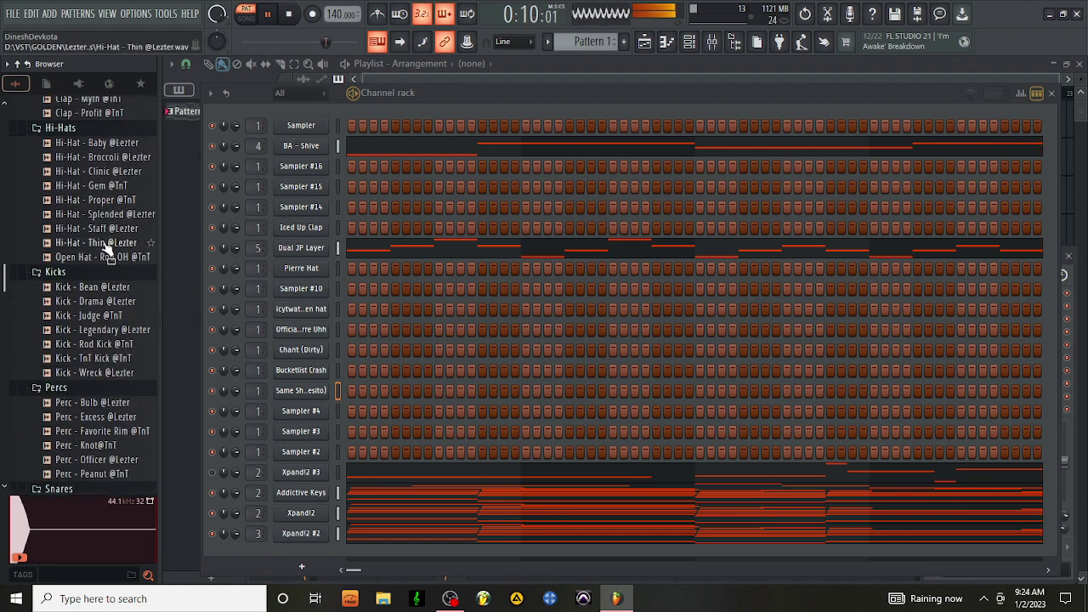
pyautogui.moveTo(107, 255); pyautogui.dragTo(315, 415)
# Step: Load basic spinz 808 from the murda beatz drum kit v2 into the Sampler #3 channel
pyautogui.scroll(-15, 128, 340)
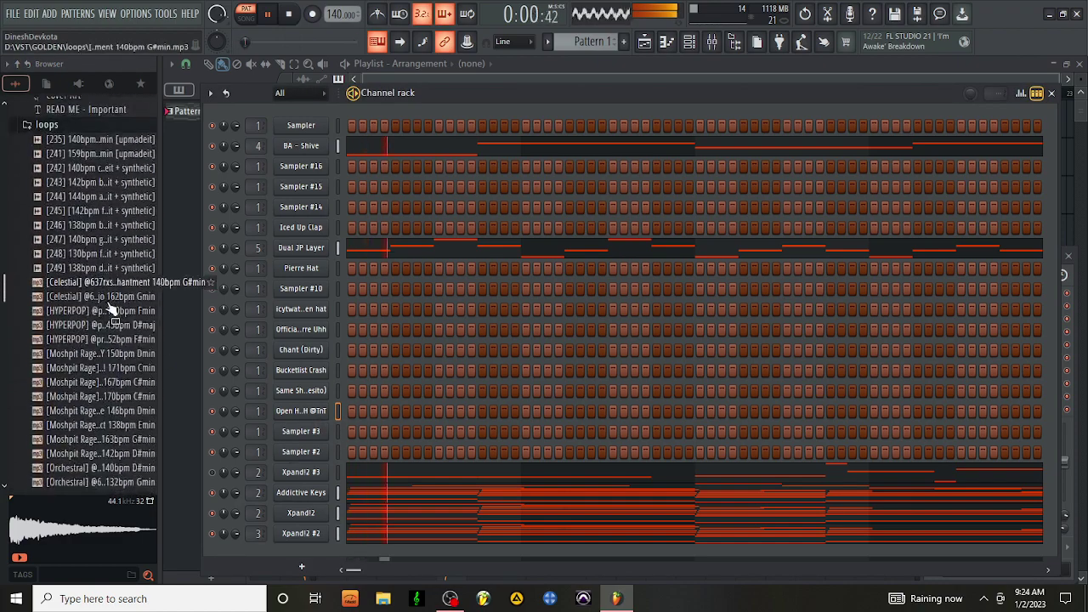
pyautogui.scroll(-20, 102, 310)
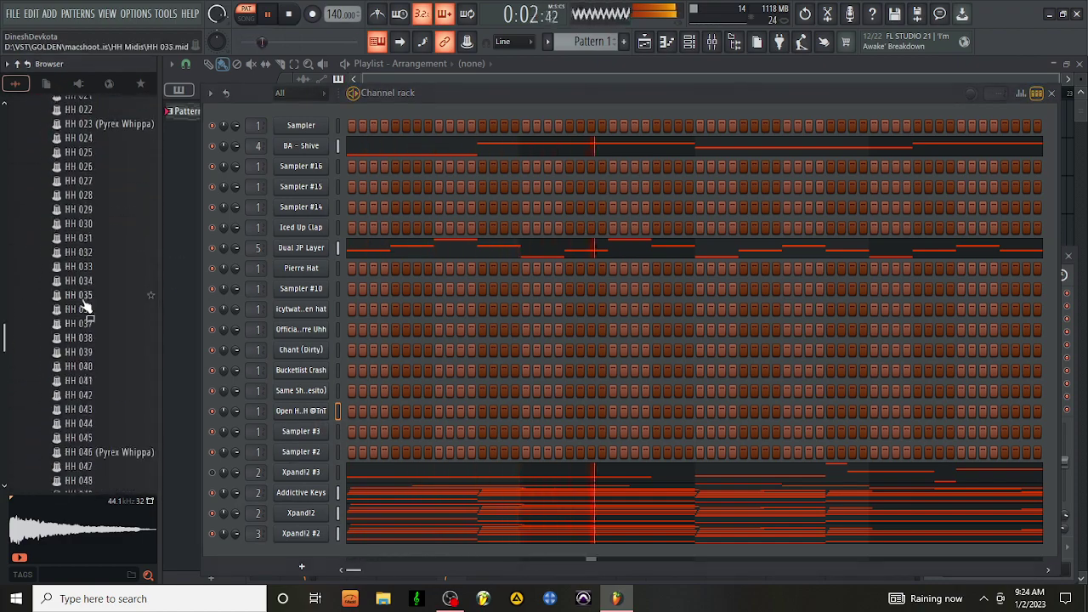
pyautogui.scroll(-20, 85, 308)
pyautogui.scroll(5, 94, 255)
pyautogui.scroll(-1, 101, 228)
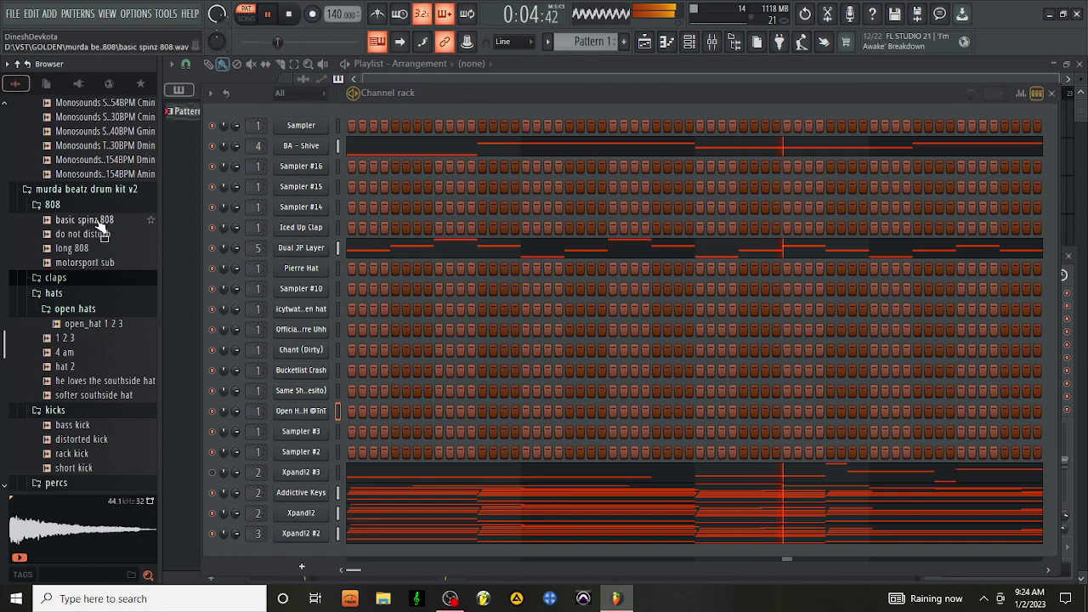
pyautogui.moveTo(98, 221); pyautogui.dragTo(304, 433)
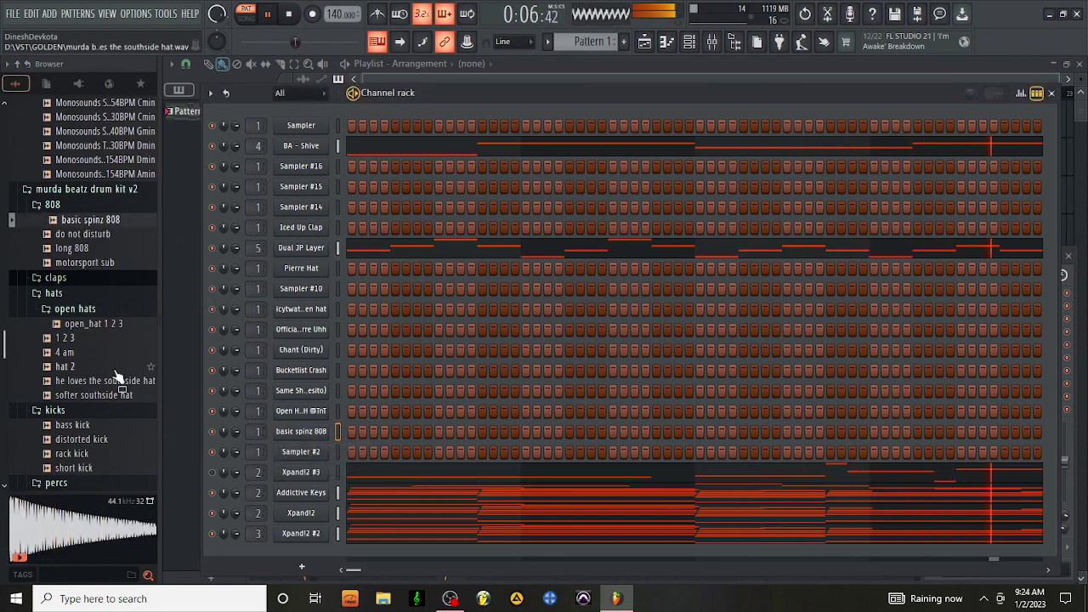
# Step: Load [PBS] Finesse Clp from Jetsonmade's It's Up Drum Kit into the Sampler #2 channel and place claps on steps 9, 25, 41 and 57
pyautogui.scroll(-20, 115, 349)
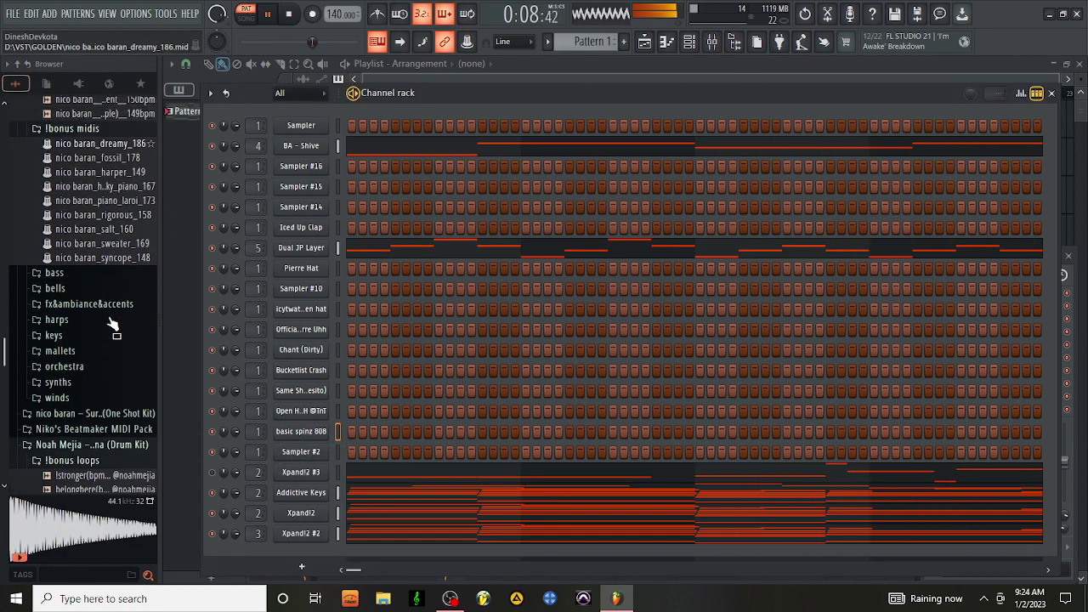
pyautogui.scroll(-20, 115, 328)
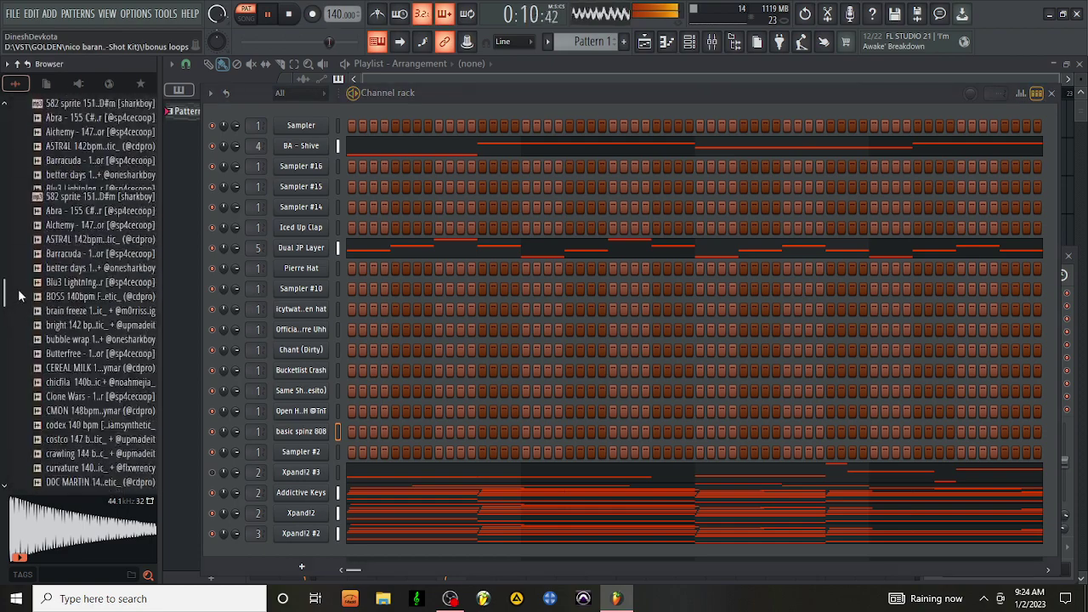
pyautogui.moveTo(21, 294); pyautogui.dragTo(125, 350)
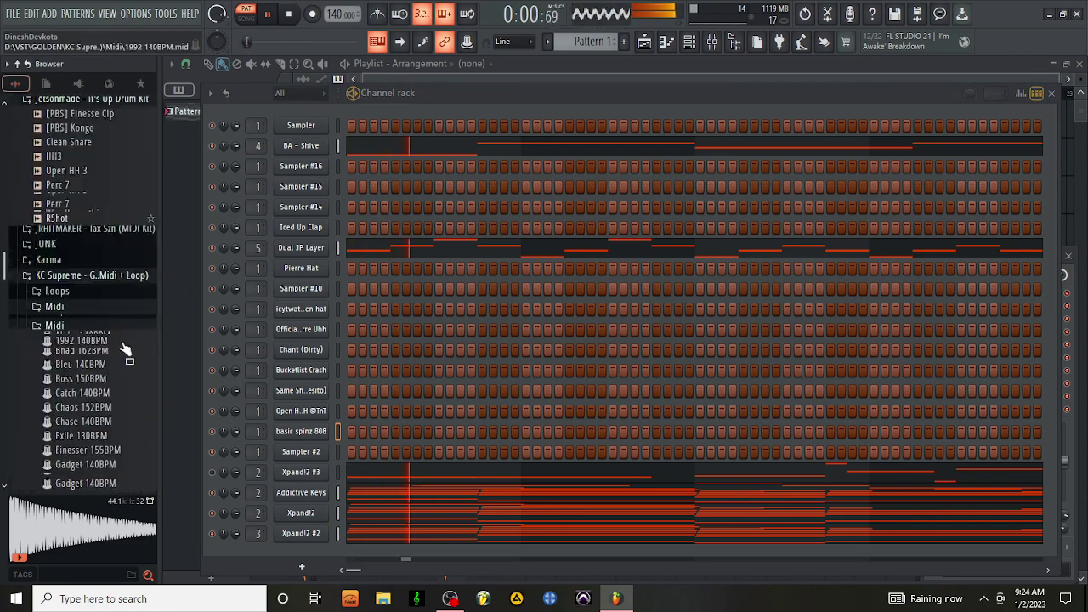
pyautogui.scroll(-15, 124, 348)
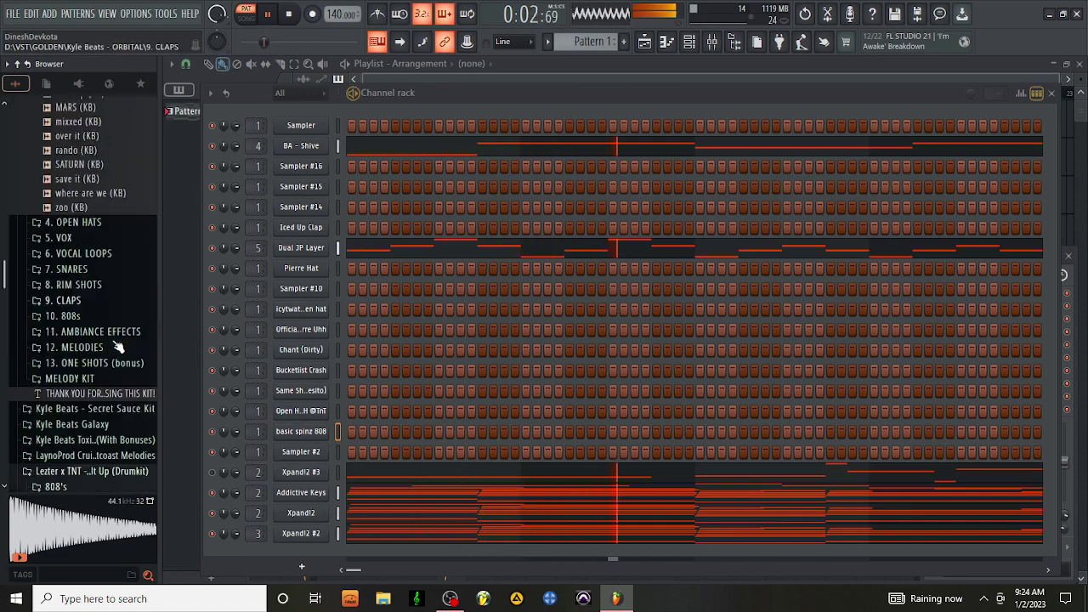
pyautogui.scroll(-5, 119, 347)
pyautogui.scroll(15, 119, 347)
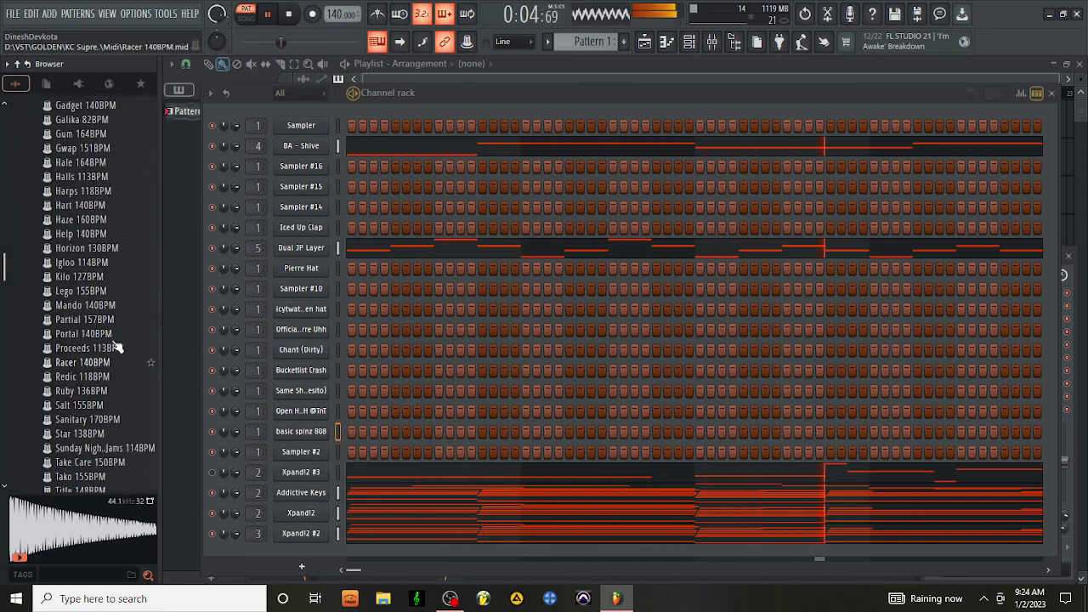
pyautogui.scroll(10, 117, 347)
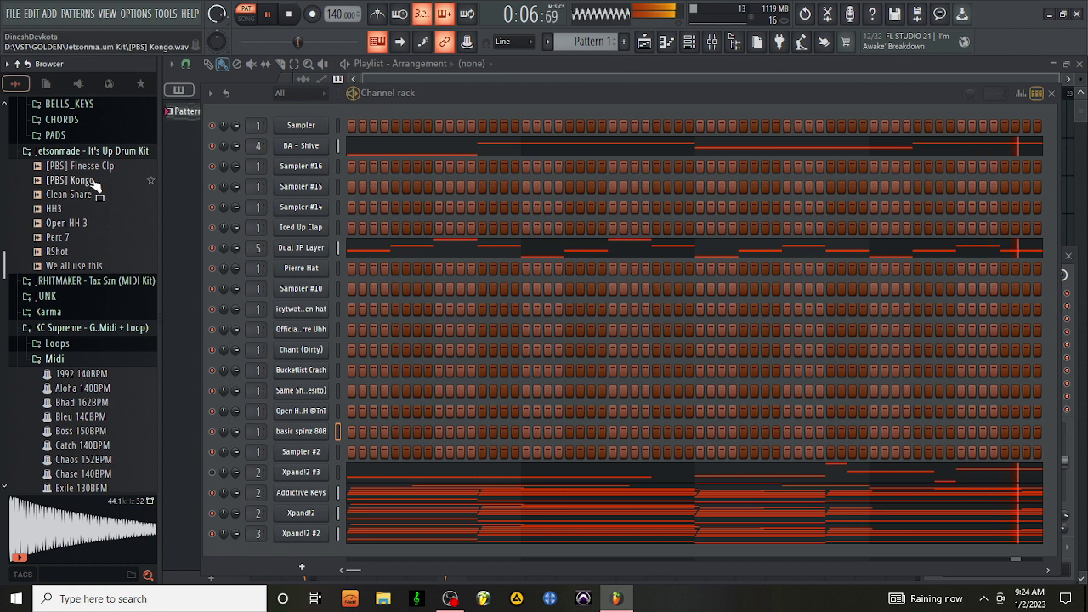
pyautogui.moveTo(80, 166); pyautogui.dragTo(316, 451)
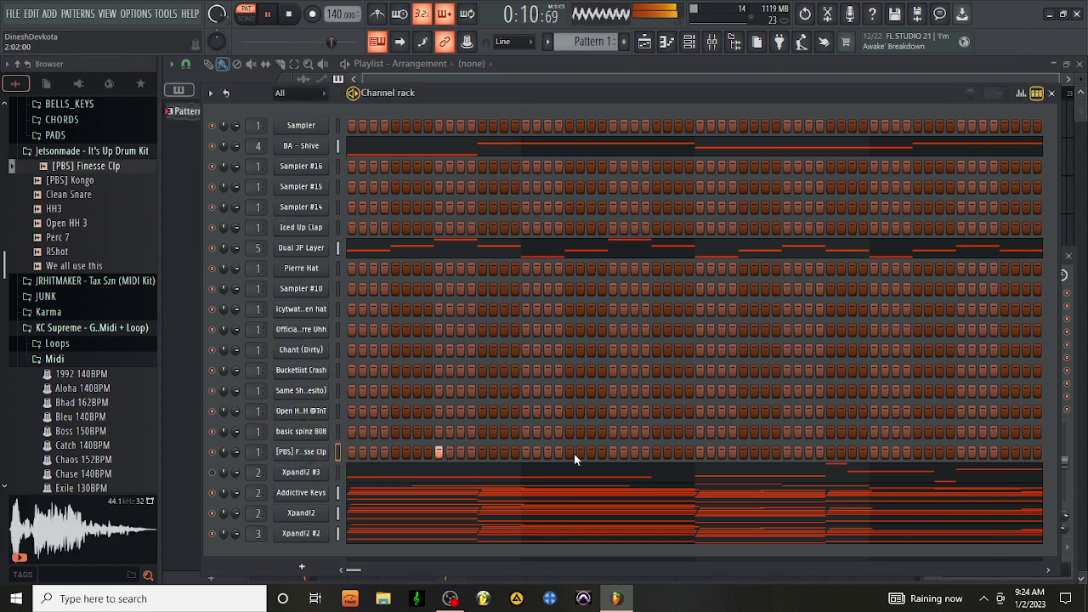
pyautogui.click(787, 452)
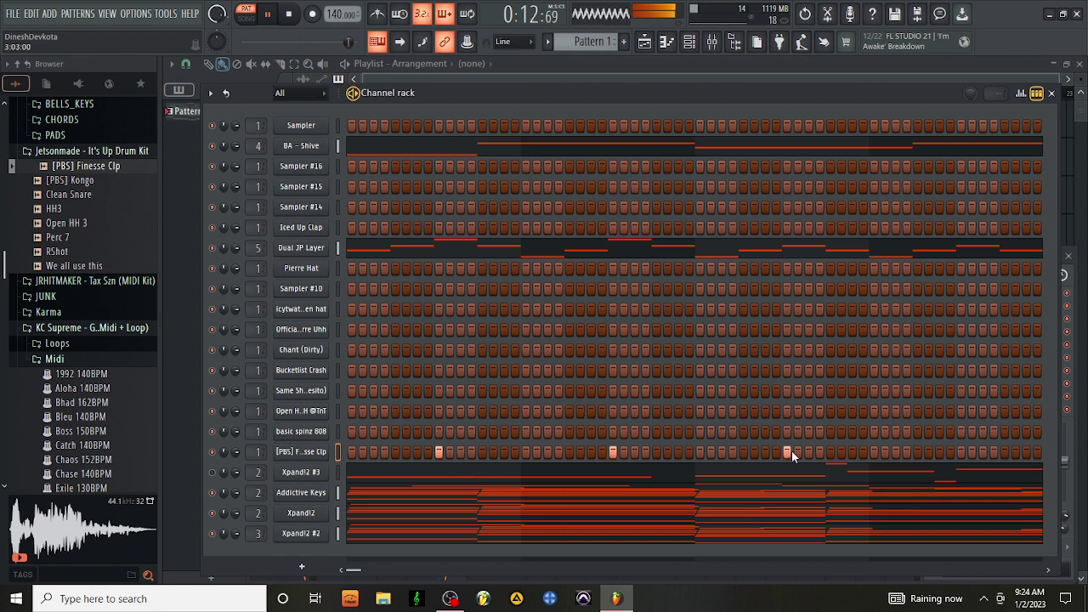
# Step: Try a four-bar A5 note in the piano roll of the [PBS] Finesse Clp channel, delete it and close the piano roll
pyautogui.rightClick(301, 451)
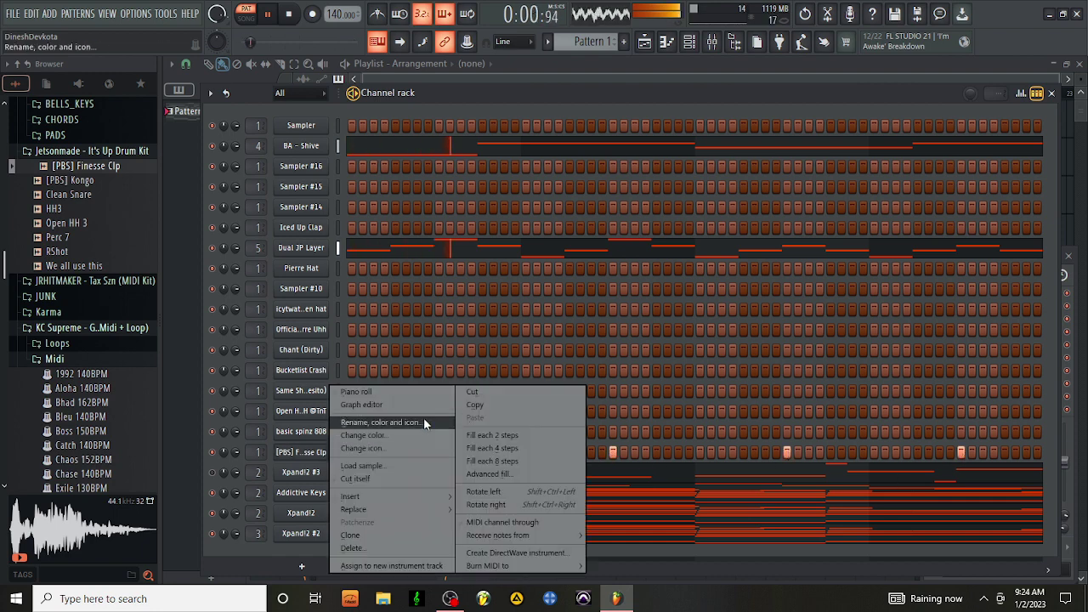
pyautogui.click(421, 395)
pyautogui.click(451, 366)
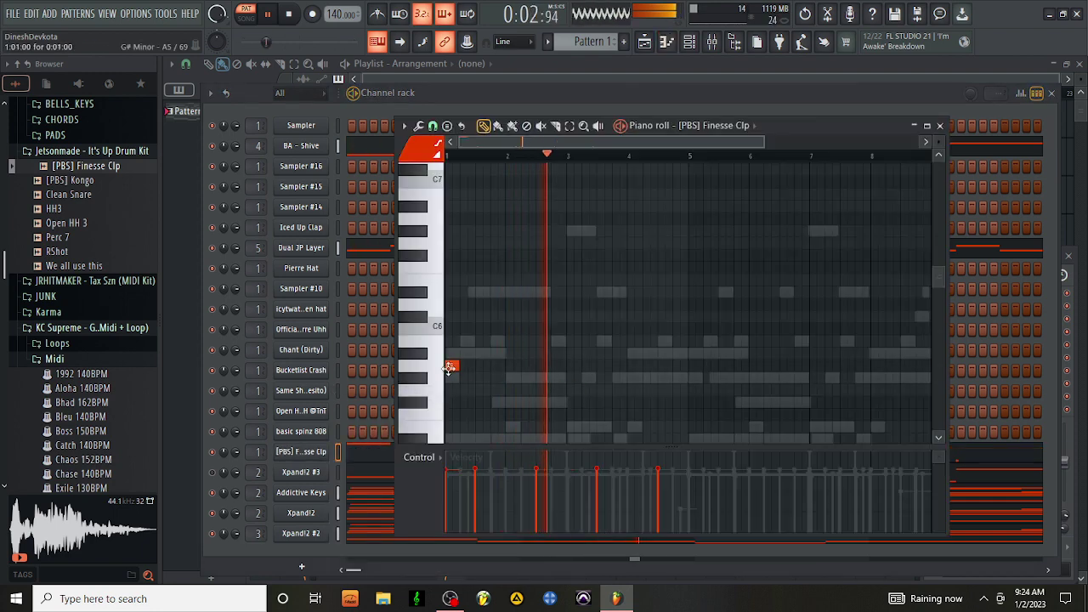
pyautogui.moveTo(455, 367); pyautogui.dragTo(690, 369)
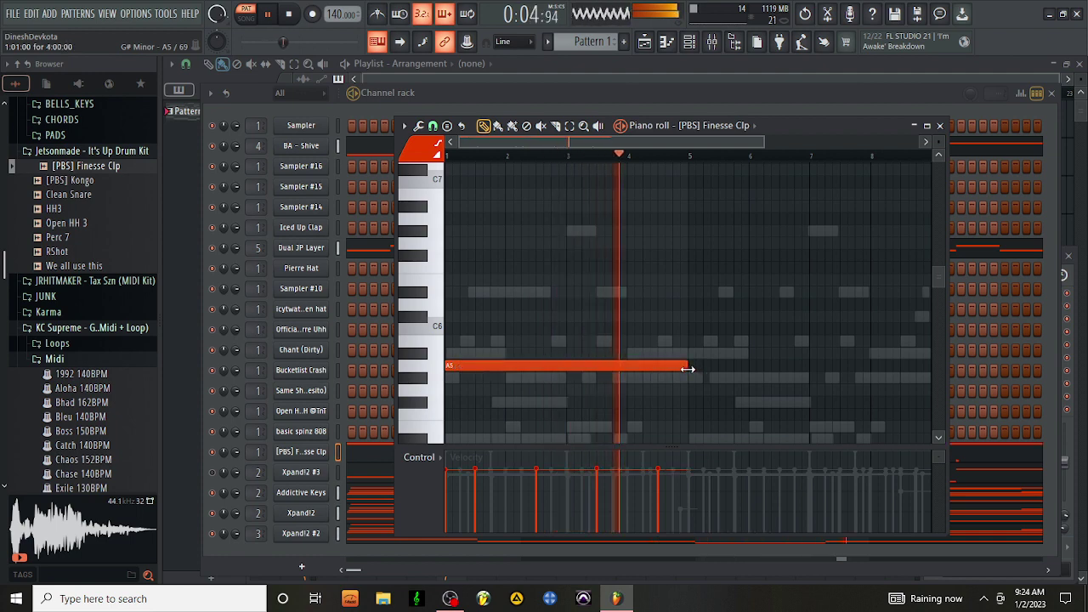
pyautogui.rightClick(705, 367)
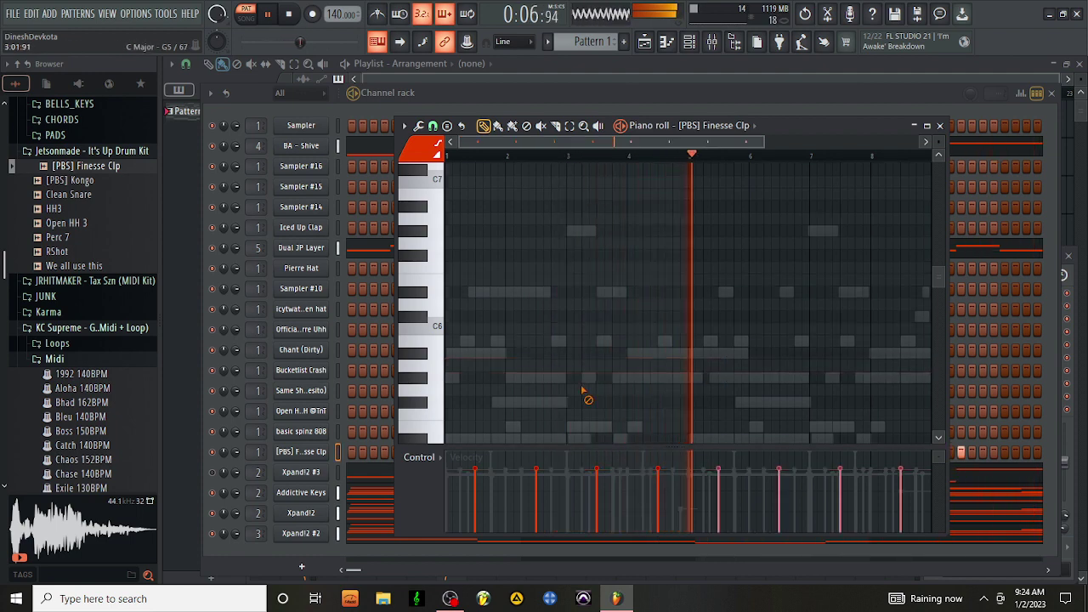
pyautogui.click(939, 125)
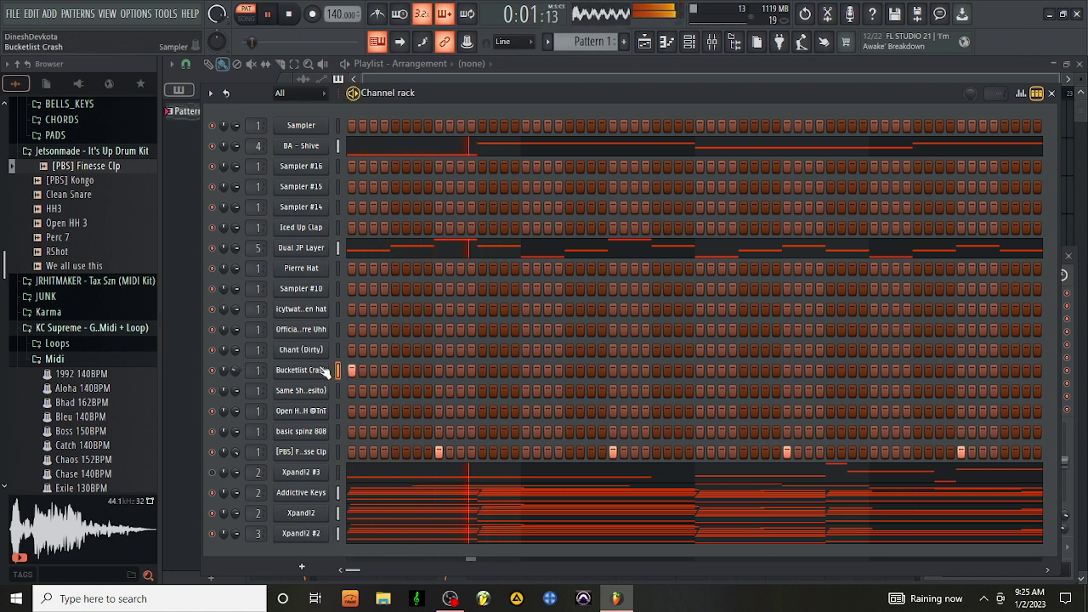
pyautogui.click(395, 309)
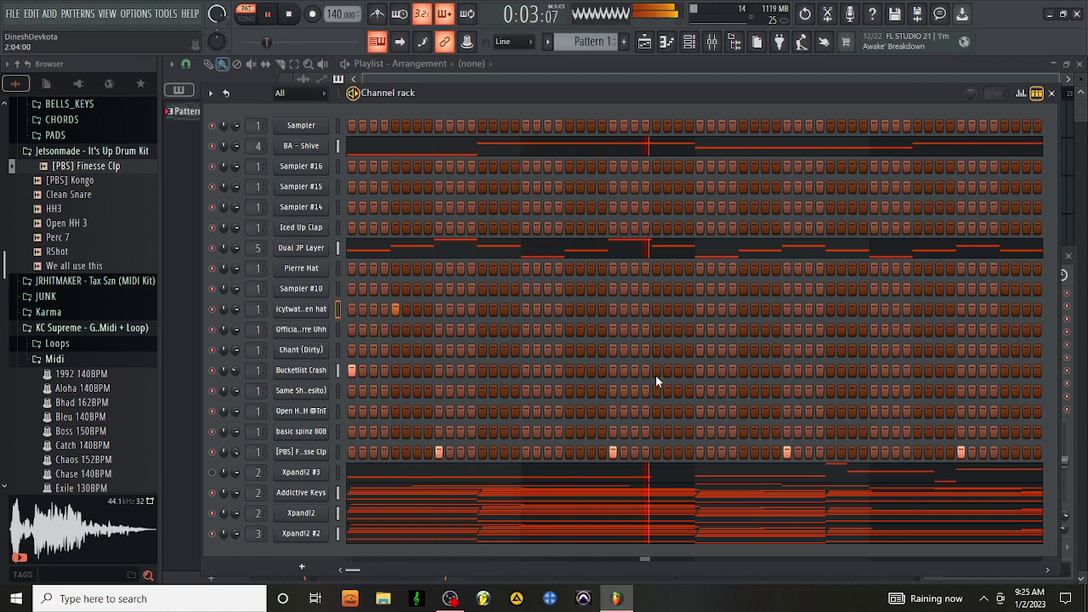
pyautogui.click(655, 412)
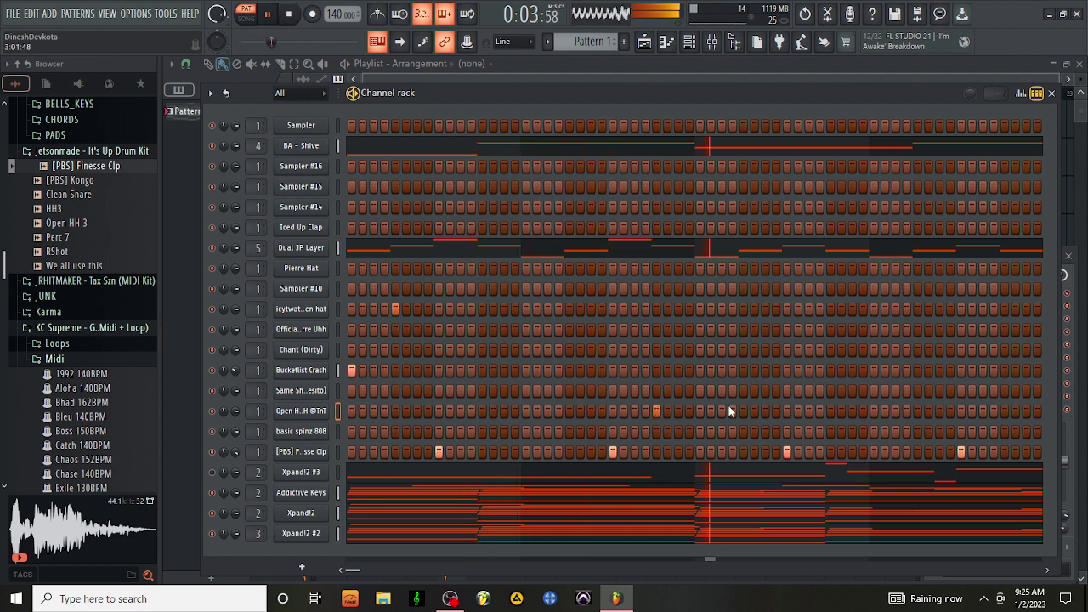
pyautogui.click(654, 411)
pyautogui.click(637, 412)
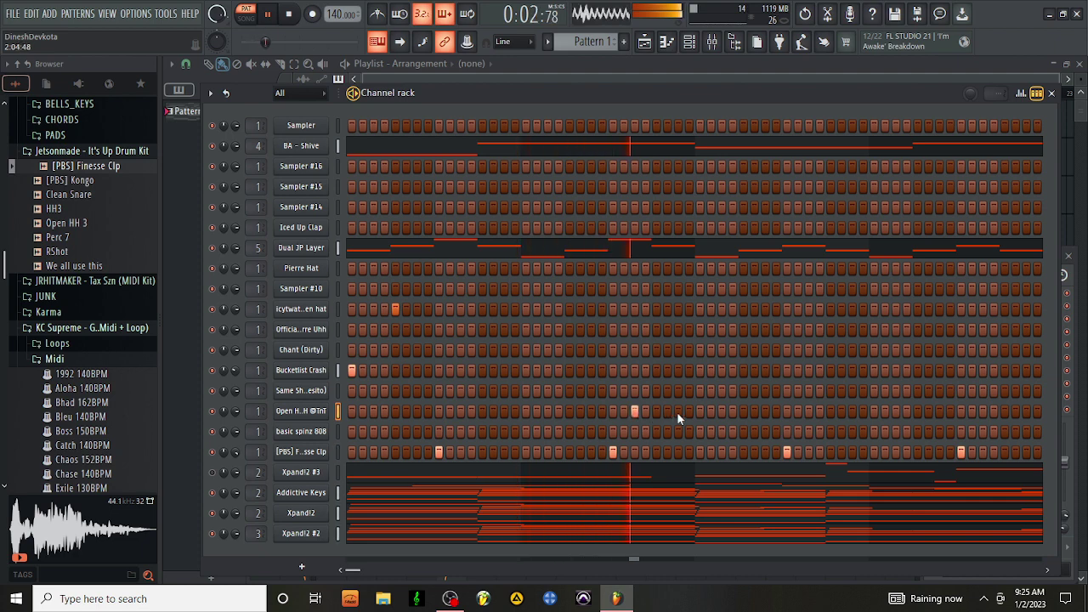
pyautogui.press('space')
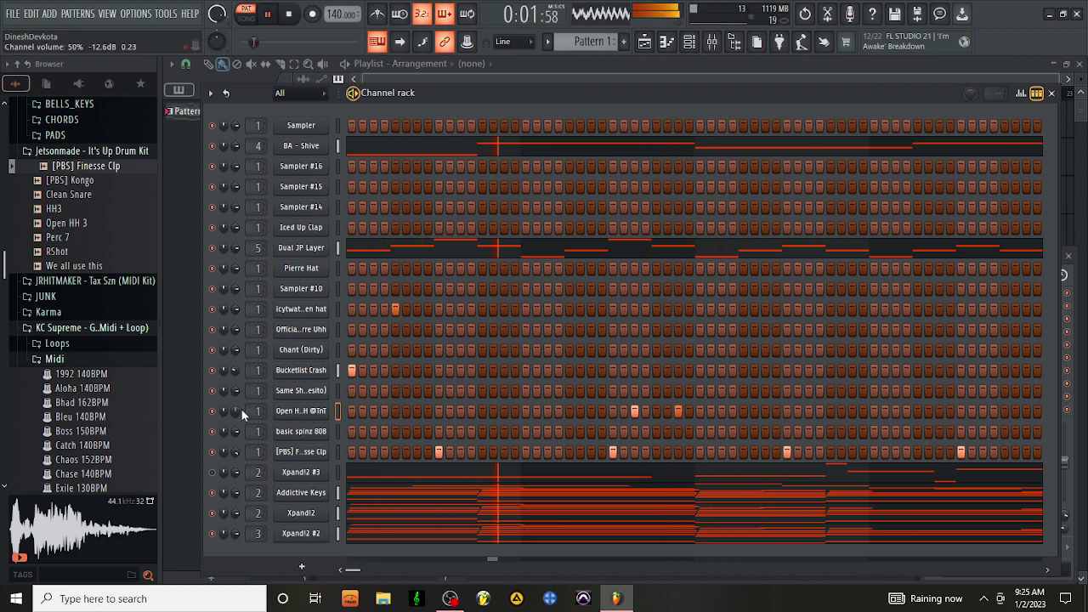
pyautogui.click(702, 311)
# Step: Duplicate the icytwat open hat pattern into bars 5 to 8 in its piano roll, using a temporary four-bar note as a length guide
pyautogui.rightClick(297, 309)
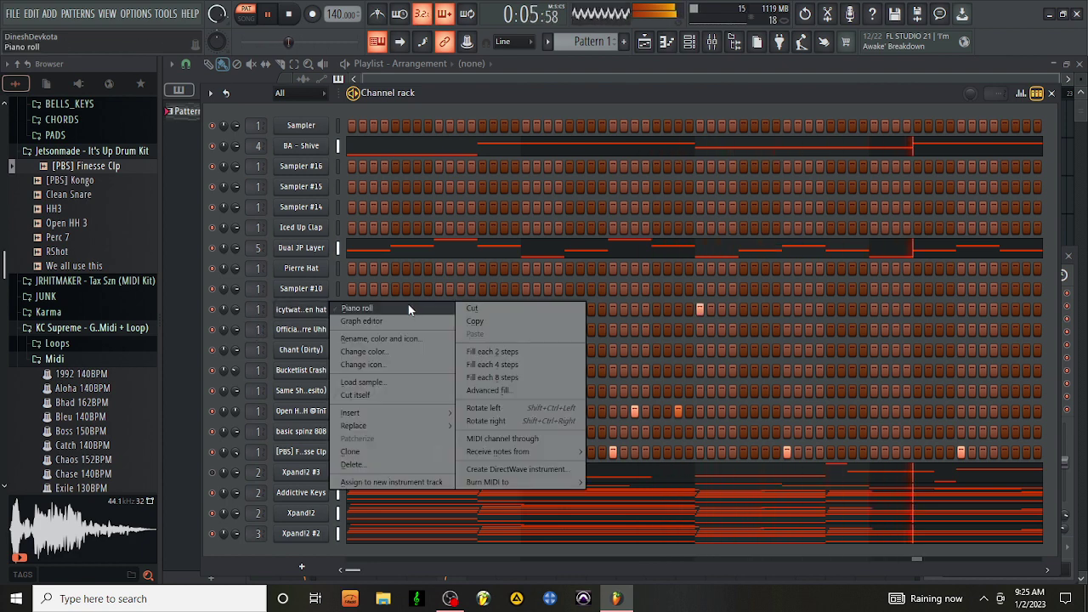
pyautogui.click(409, 310)
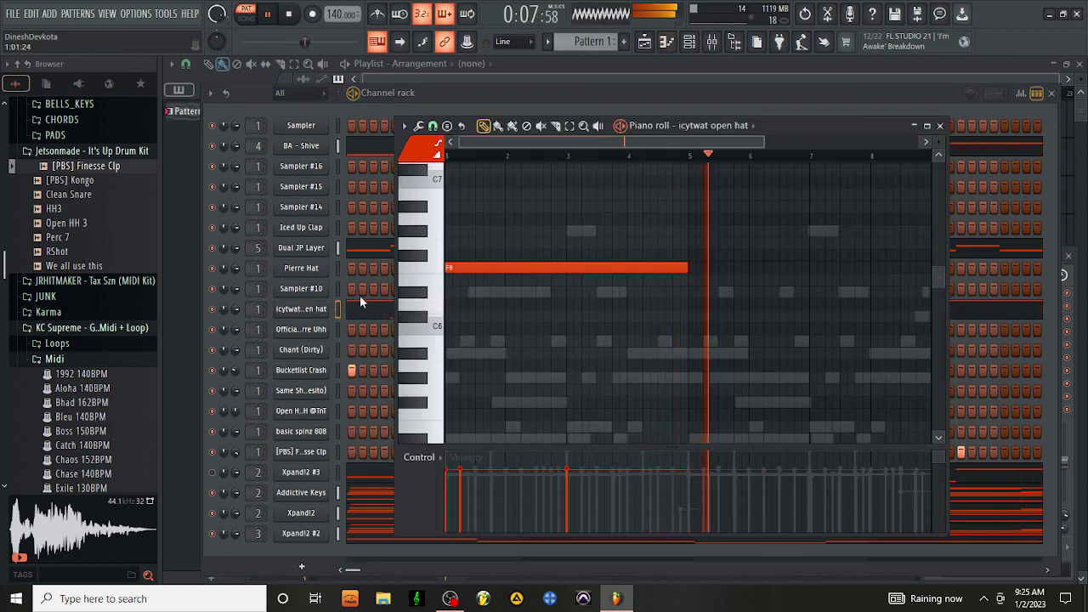
pyautogui.rightClick(677, 271)
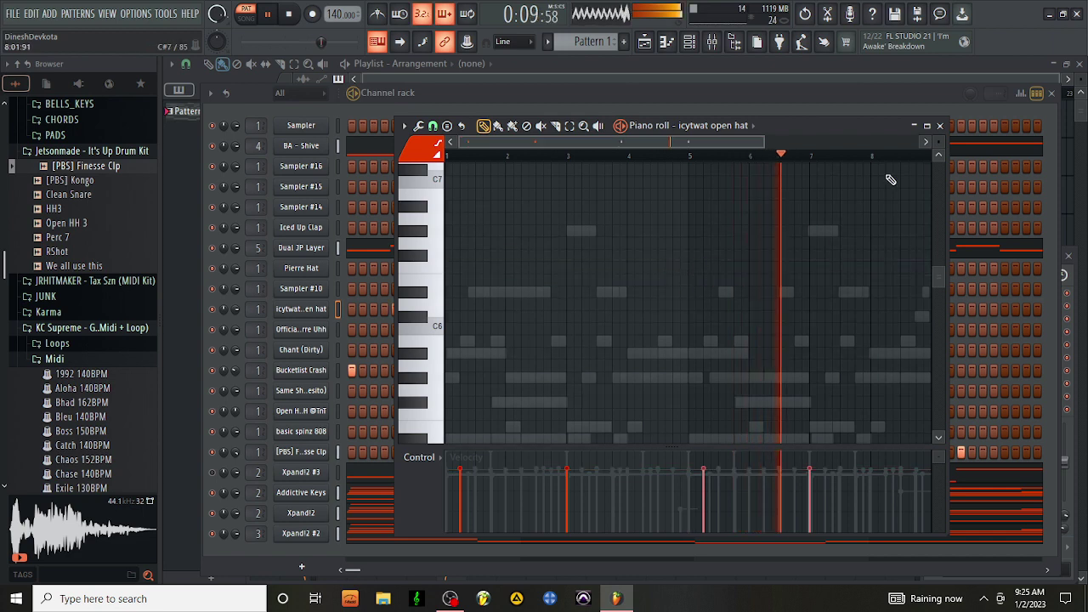
pyautogui.click(940, 125)
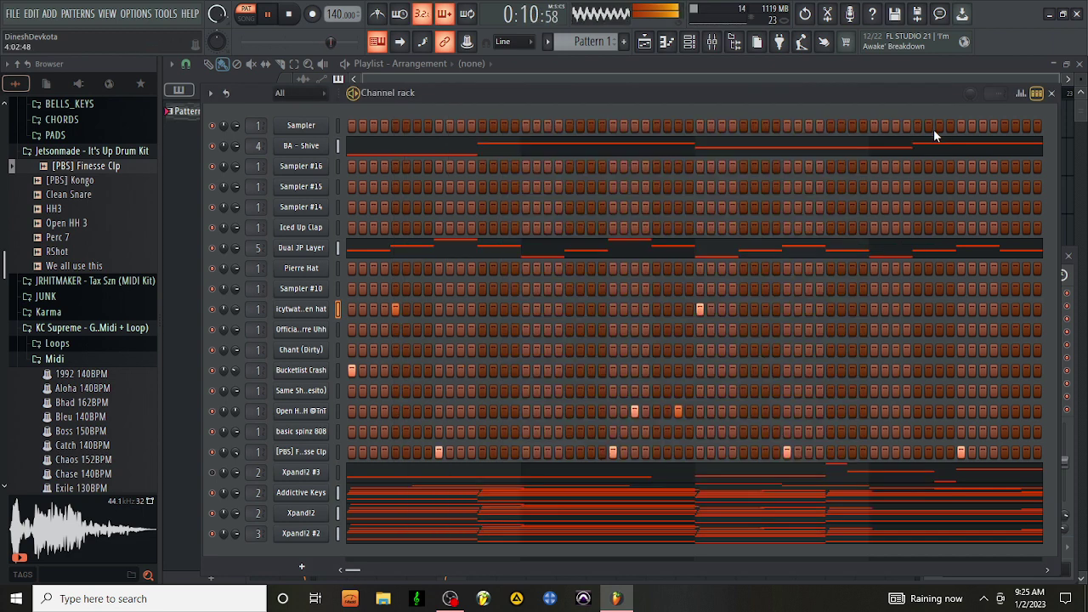
pyautogui.rightClick(311, 420)
pyautogui.click(419, 385)
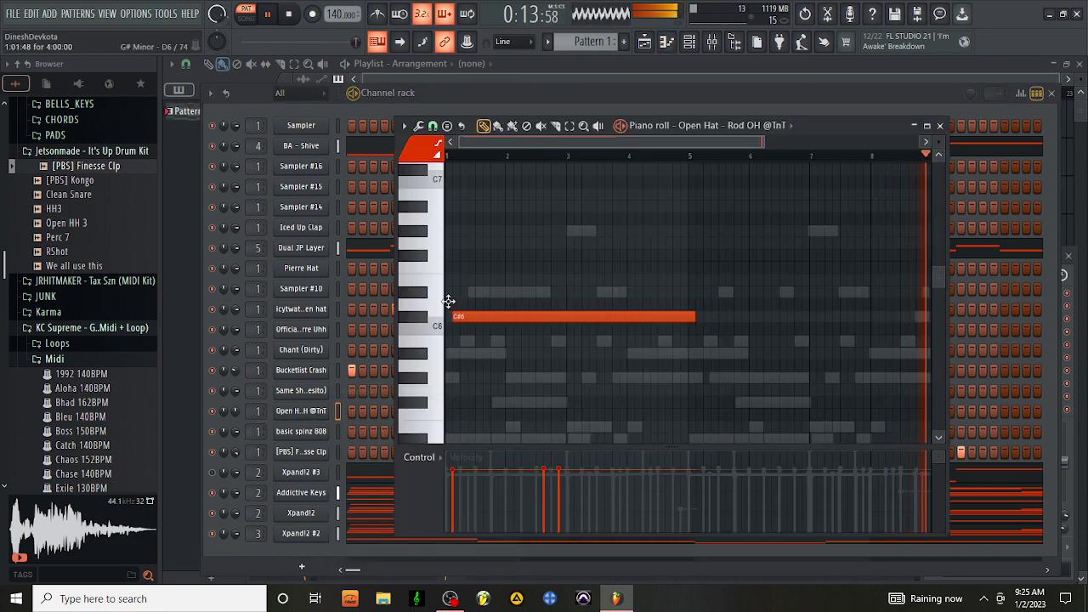
pyautogui.click(448, 301)
pyautogui.rightClick(526, 319)
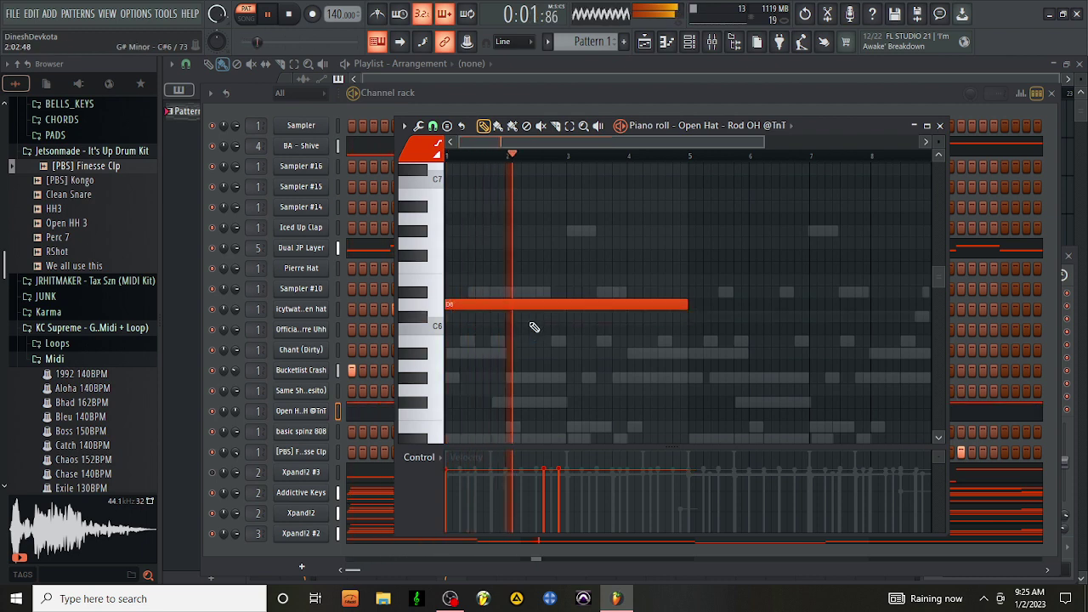
pyautogui.hotkey('ctrl', 'b')
pyautogui.rightClick(561, 304)
pyautogui.rightClick(850, 304)
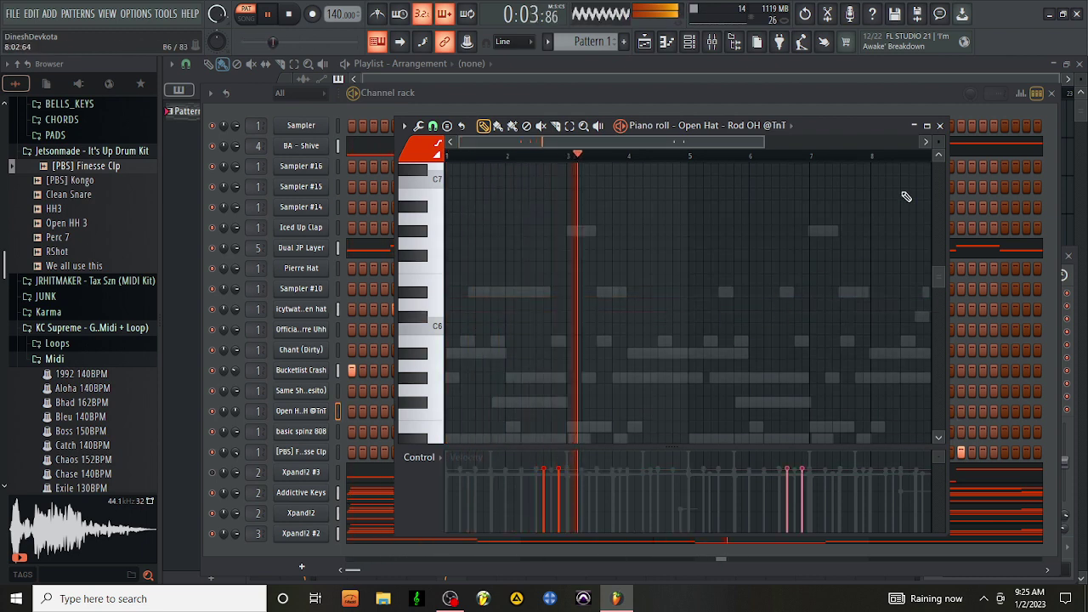
pyautogui.click(939, 126)
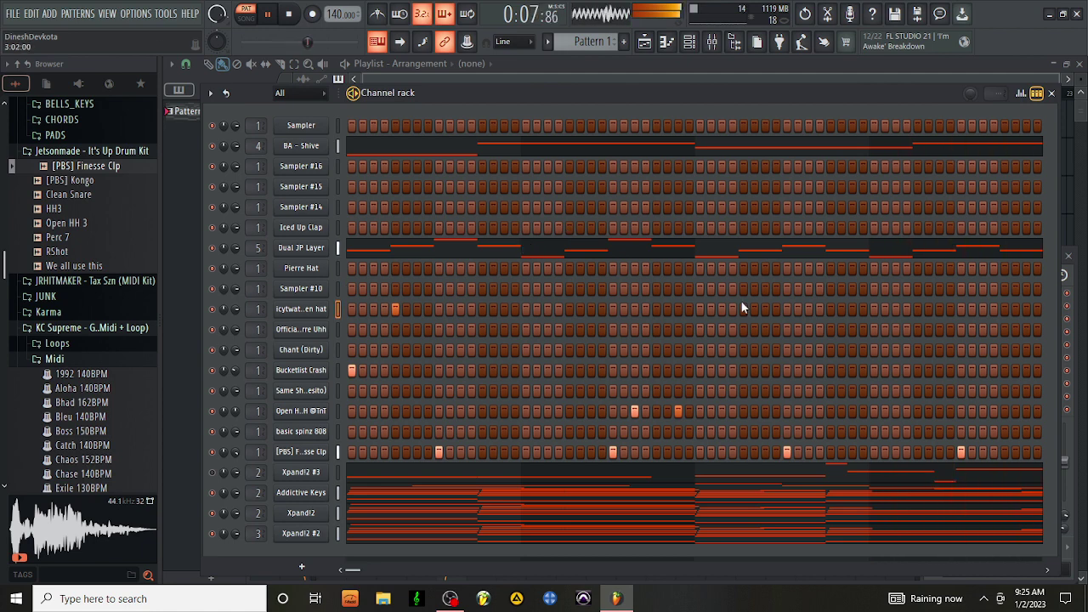
# Step: Move the icytwat open hat's step 33 hit to step 37 and shift its bar 7 note one beat later in the piano roll
pyautogui.rightClick(316, 312)
pyautogui.click(372, 306)
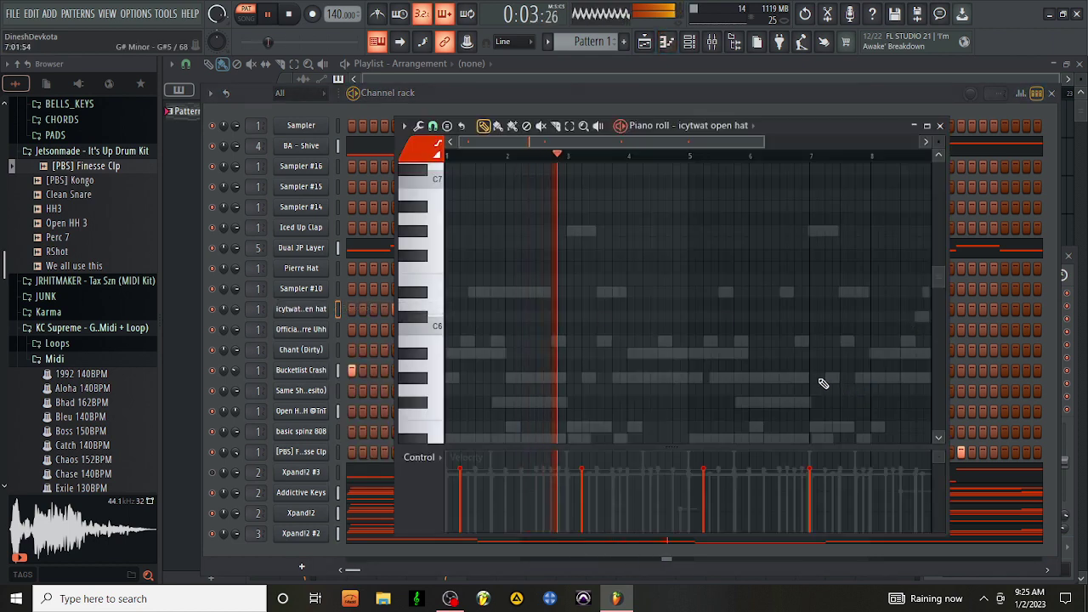
pyautogui.scroll(-5, 811, 374)
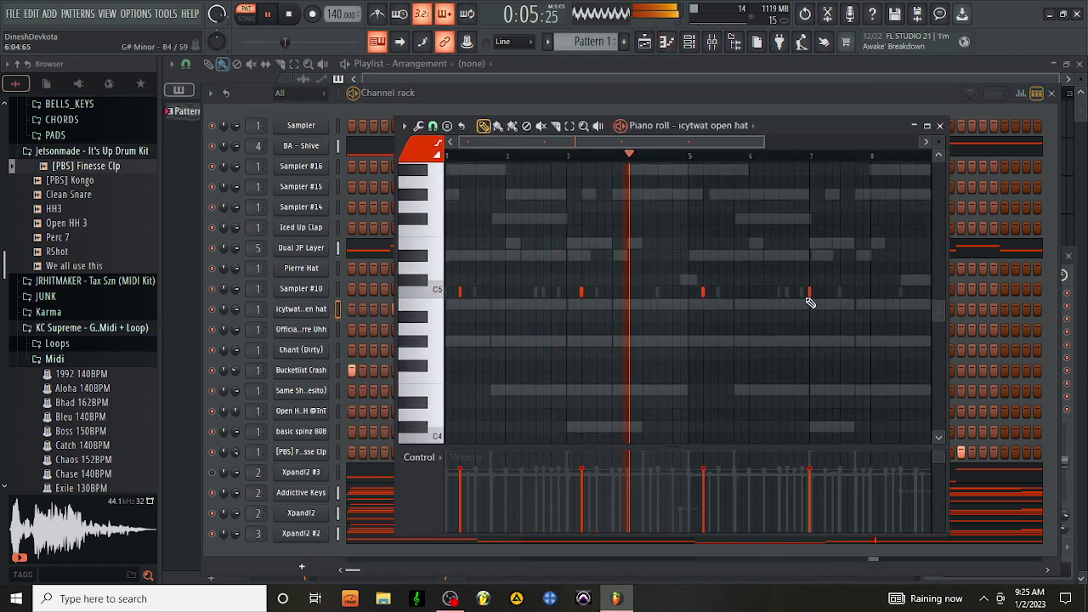
pyautogui.moveTo(808, 291); pyautogui.dragTo(821, 295)
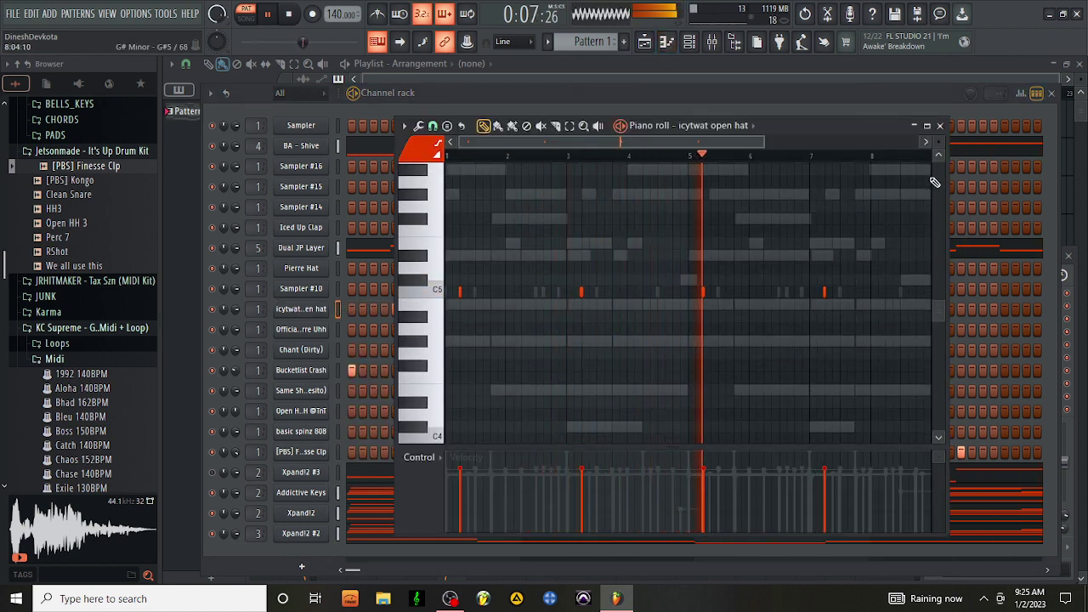
pyautogui.click(940, 125)
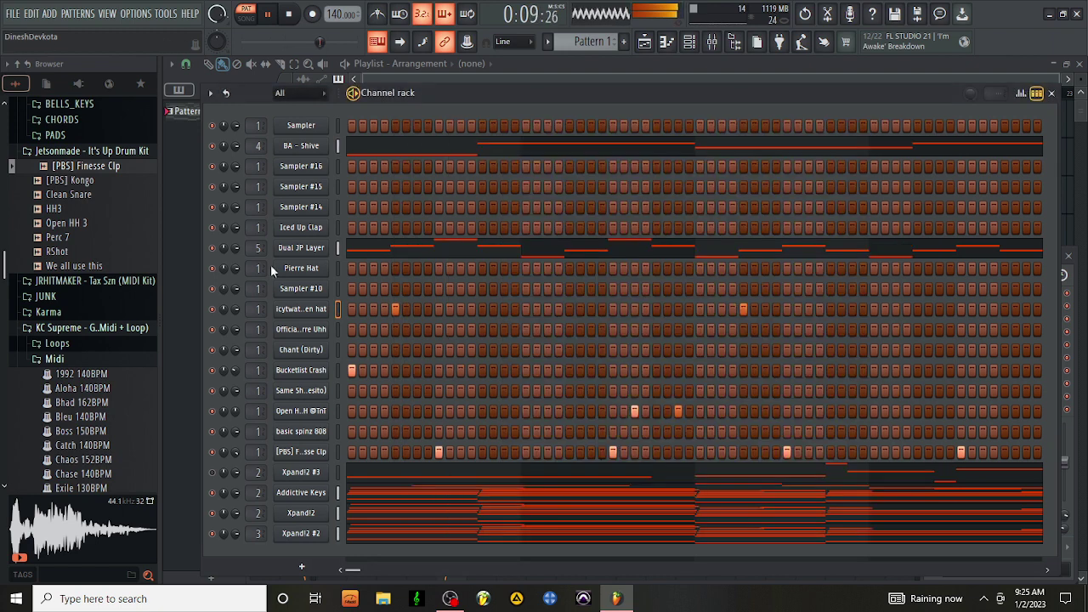
# Step: Load Clean Snare from Jetsonmade's It's Up Drum Kit into the Iced Up Clap channel and place hits on steps 29, 30 and 31
pyautogui.click(69, 196)
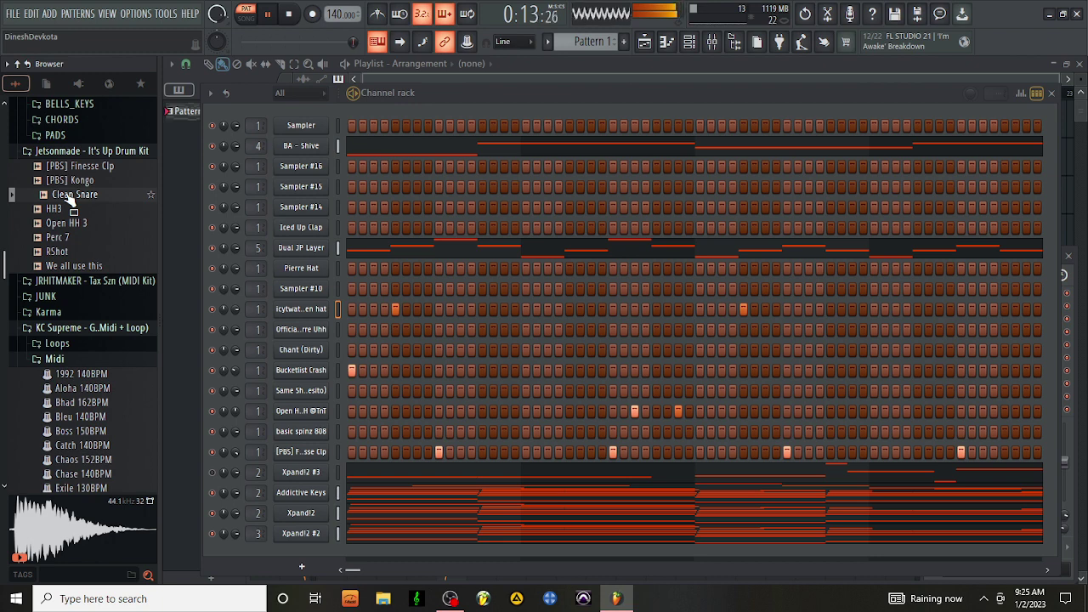
pyautogui.moveTo(71, 198); pyautogui.dragTo(313, 229)
pyautogui.press('space')
pyautogui.press('space')
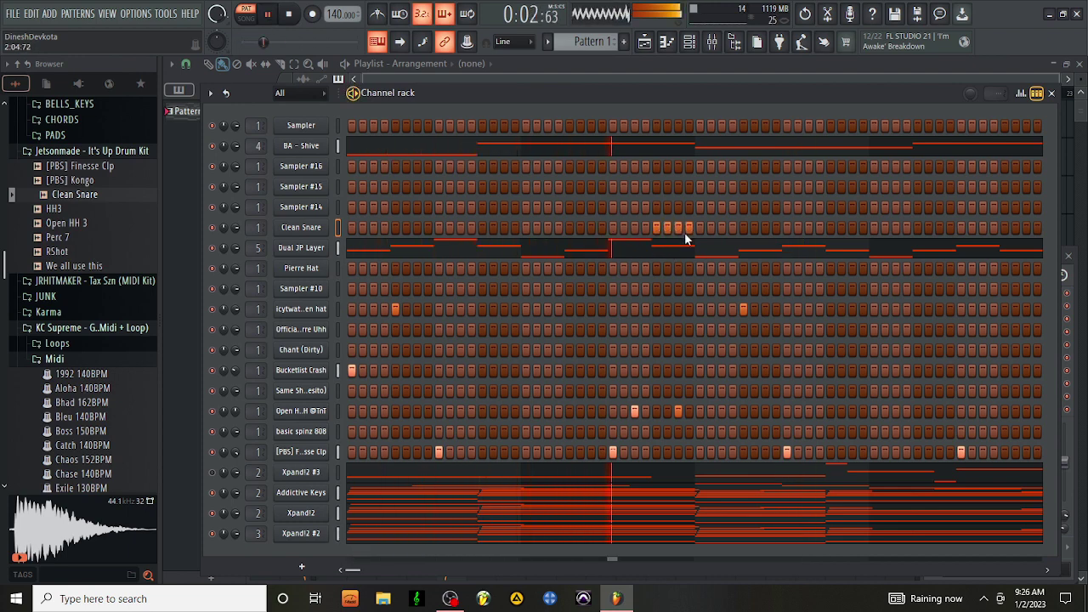
pyautogui.press('space')
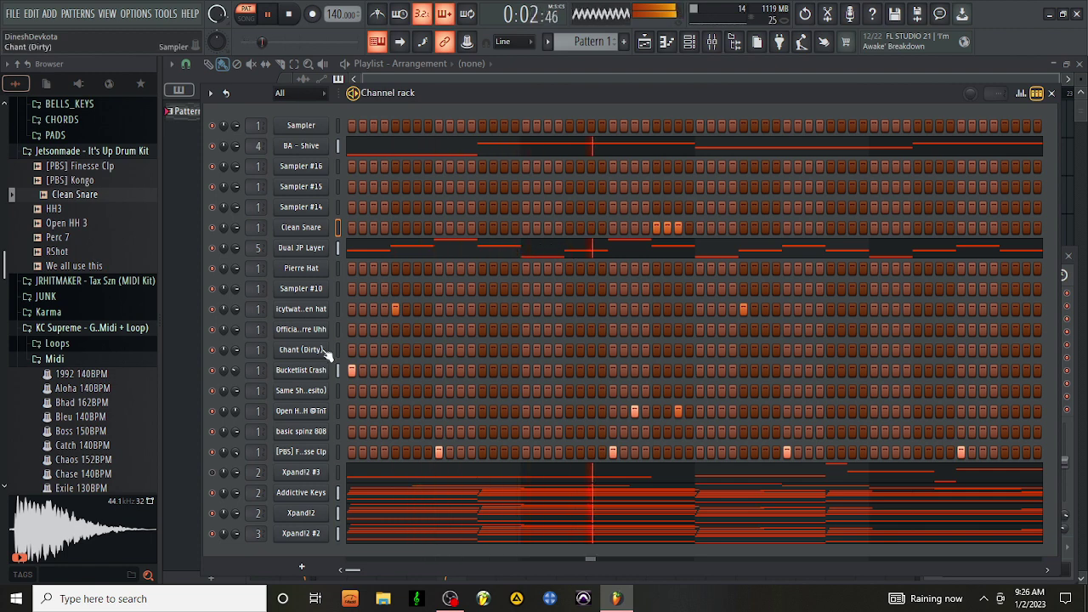
# Step: Fill the Pierre Hat channel every 2 steps and place Same Shit Perc hits on steps 55 and 59
pyautogui.rightClick(307, 271)
pyautogui.click(489, 306)
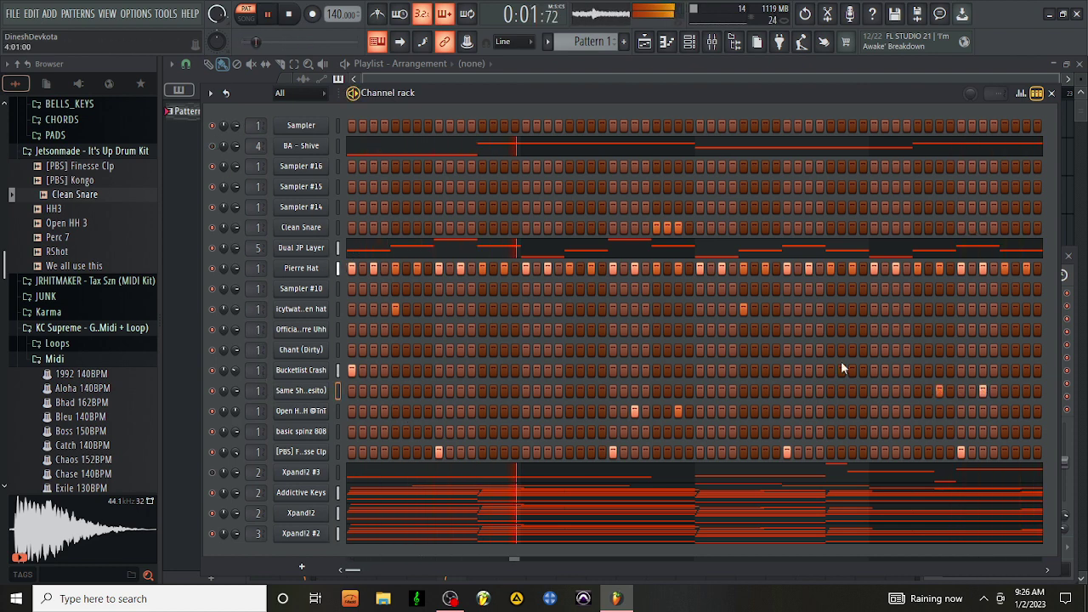
# Step: Duplicate the Same Shit Perc pattern into bars 5 to 8 in its piano roll, using a temporary four-bar E5 note
pyautogui.rightClick(333, 388)
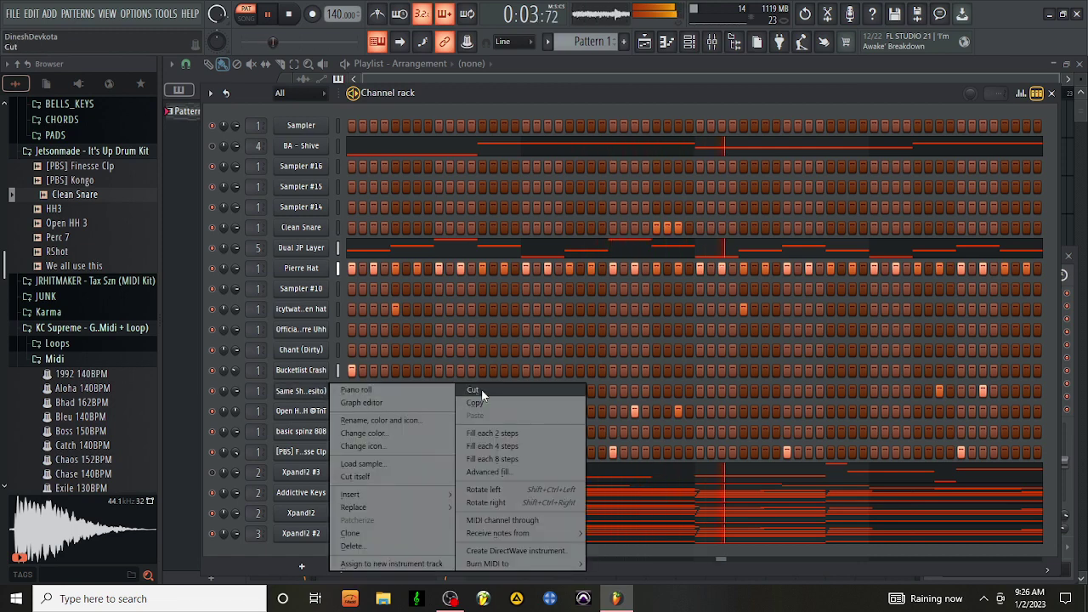
pyautogui.click(356, 390)
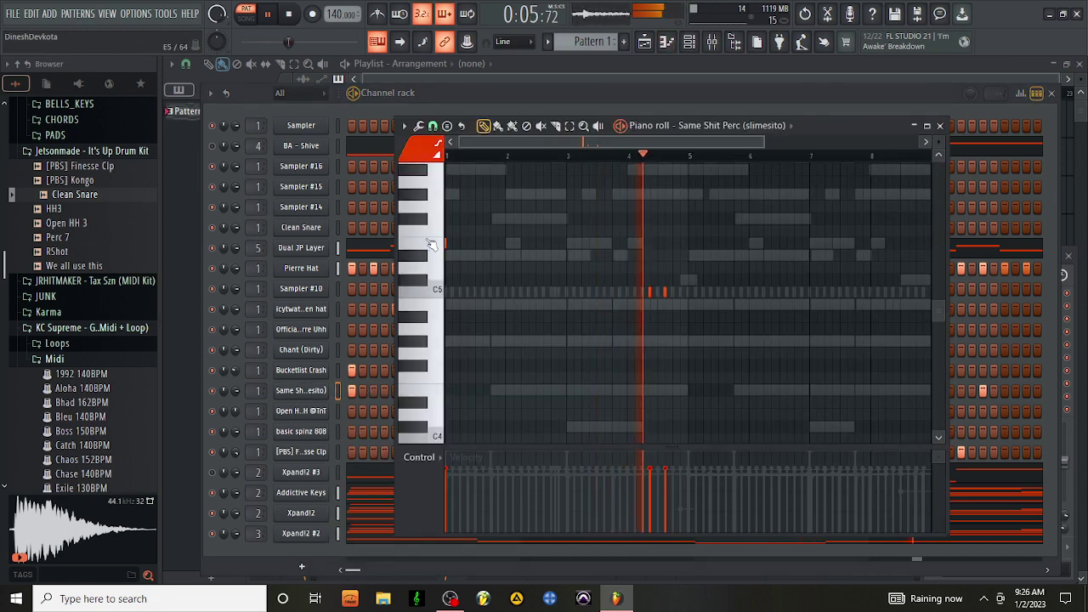
pyautogui.moveTo(448, 244); pyautogui.dragTo(771, 255)
pyautogui.rightClick(629, 246)
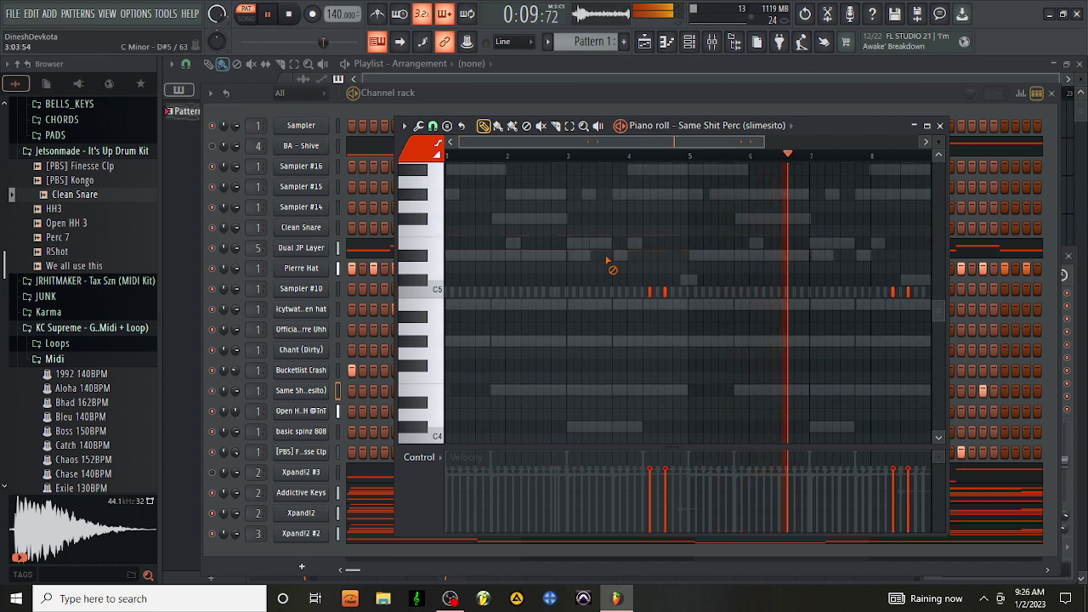
pyautogui.click(939, 126)
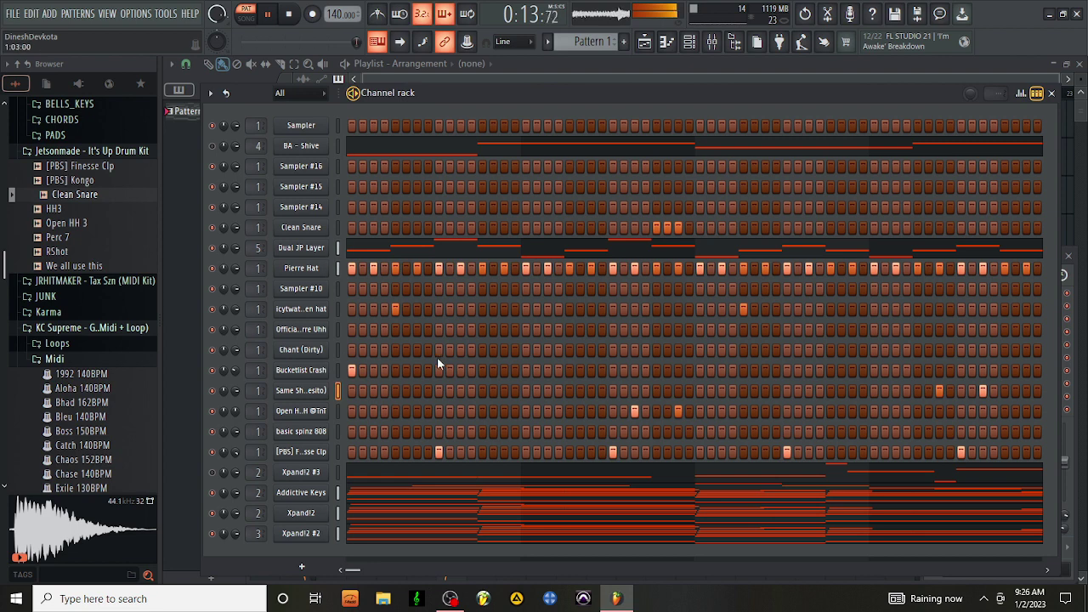
# Step: Place a Chant (Dirty) hit on step 13 and look through the sample folders in the browser
pyautogui.click(483, 350)
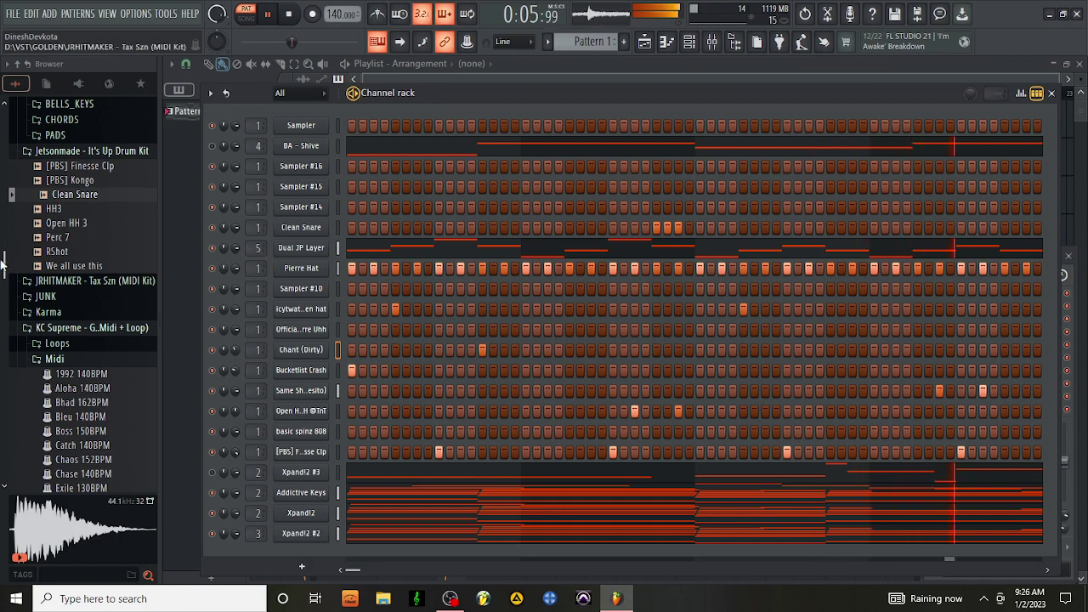
pyautogui.scroll(-10, 72, 330)
pyautogui.scroll(10, 72, 329)
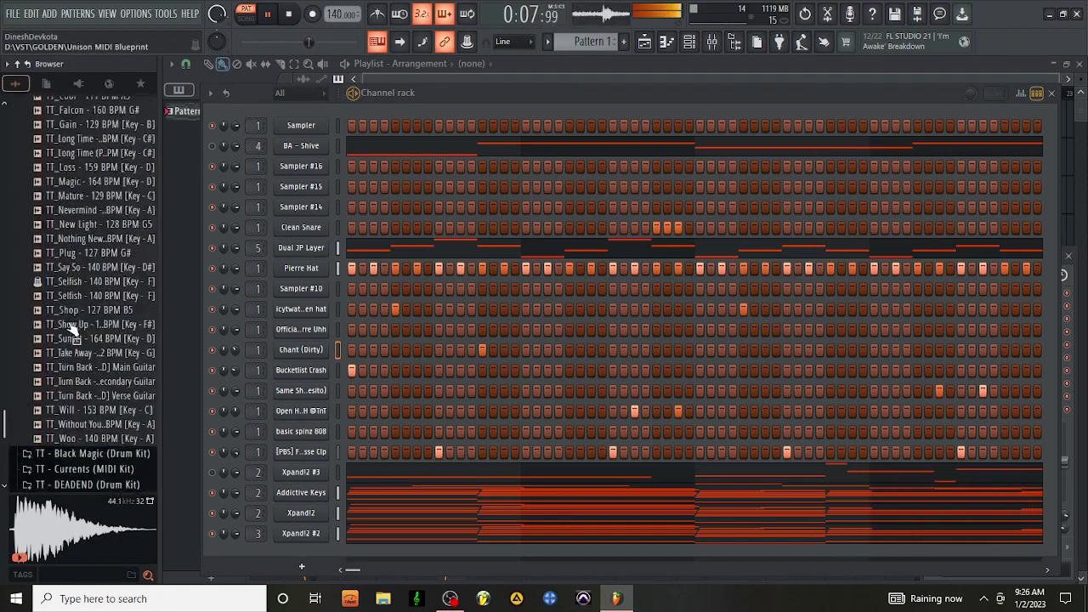
# Step: Find the "Bark - Lookin For Me" sample in the Soss kit and load it onto the Sampler #14 channel with a hit on step 21
pyautogui.scroll(-10, 69, 323)
pyautogui.scroll(5, 68, 310)
pyautogui.scroll(15, 68, 306)
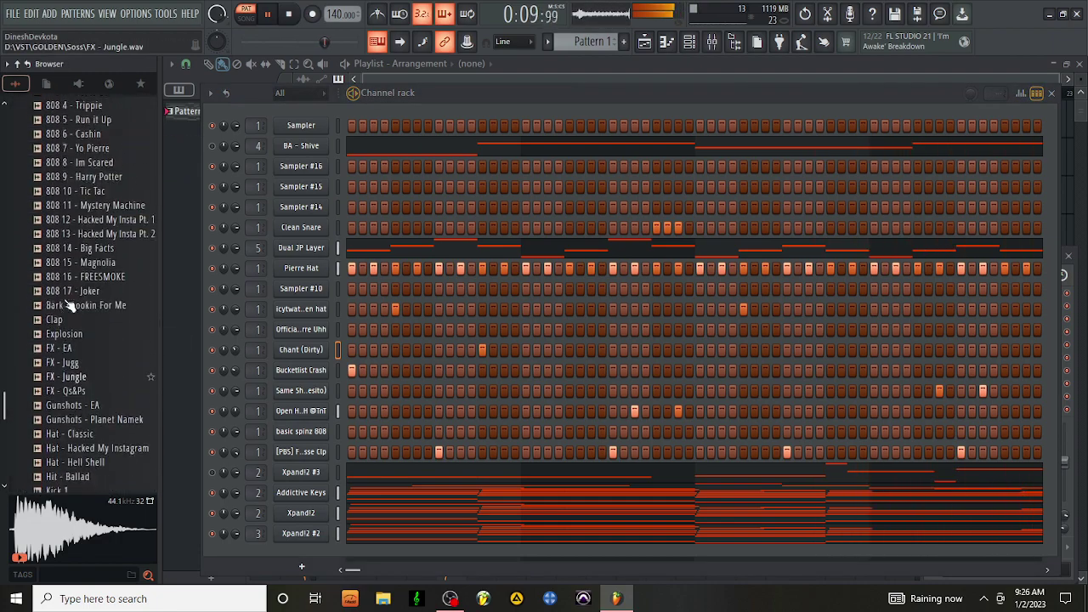
pyautogui.moveTo(73, 310); pyautogui.dragTo(417, 209)
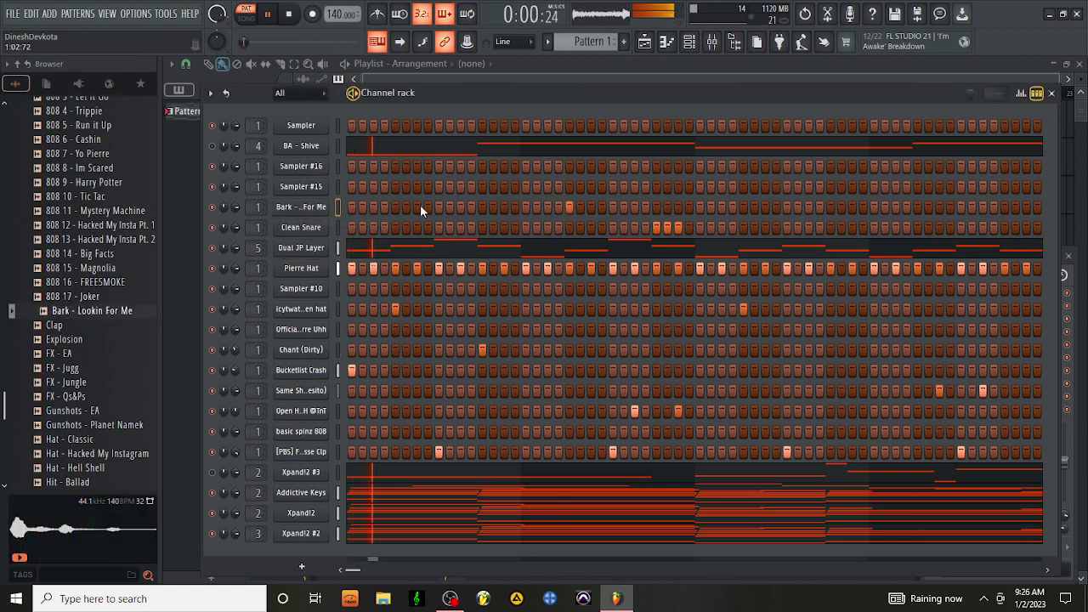
pyautogui.rightClick(313, 207)
pyautogui.click(357, 206)
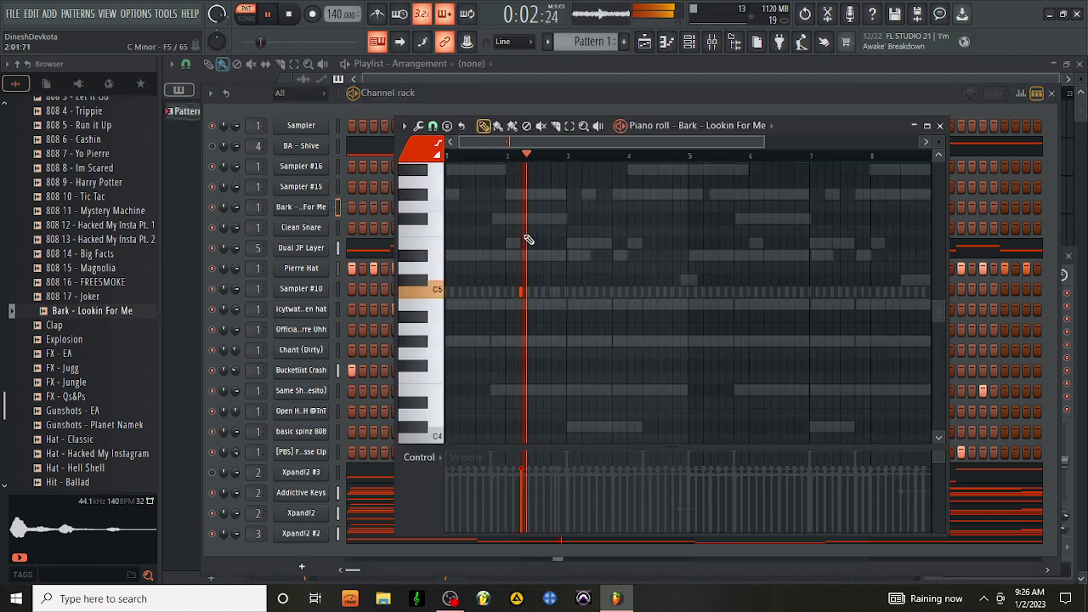
pyautogui.click(527, 207)
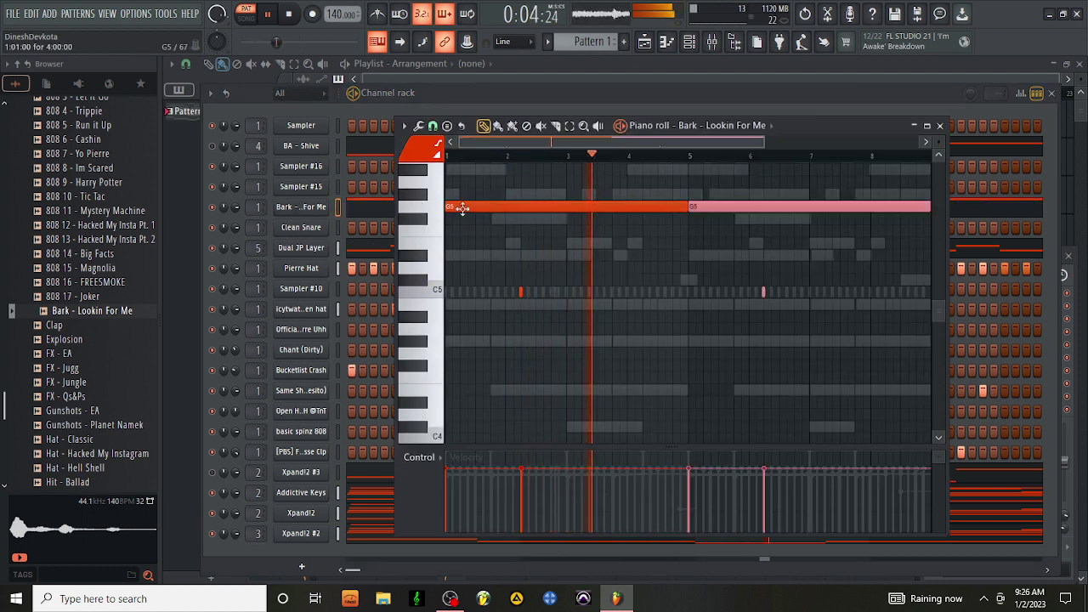
pyautogui.rightClick(647, 206)
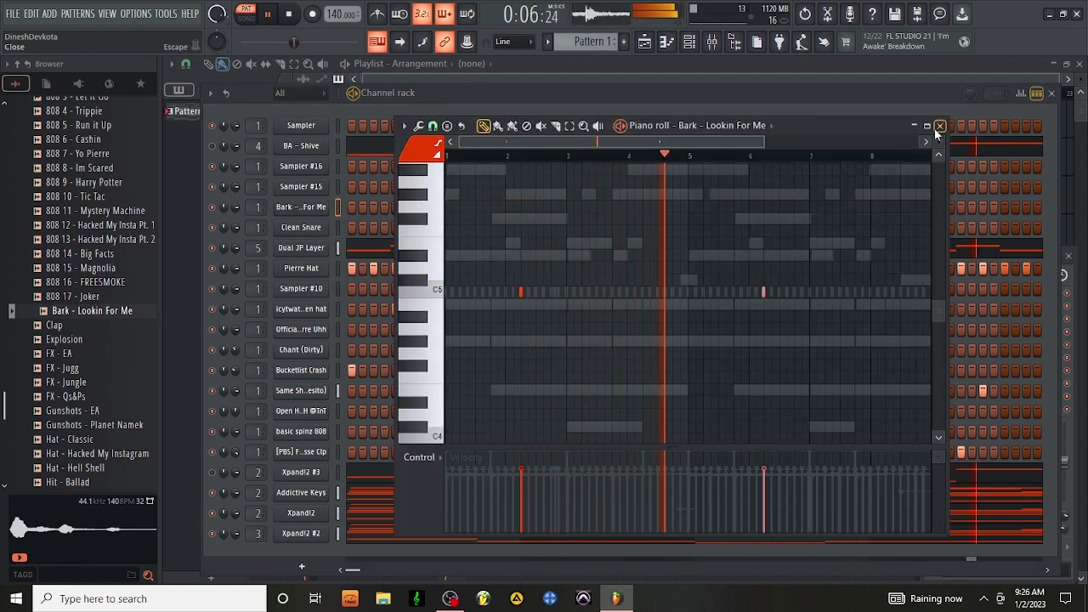
pyautogui.click(939, 126)
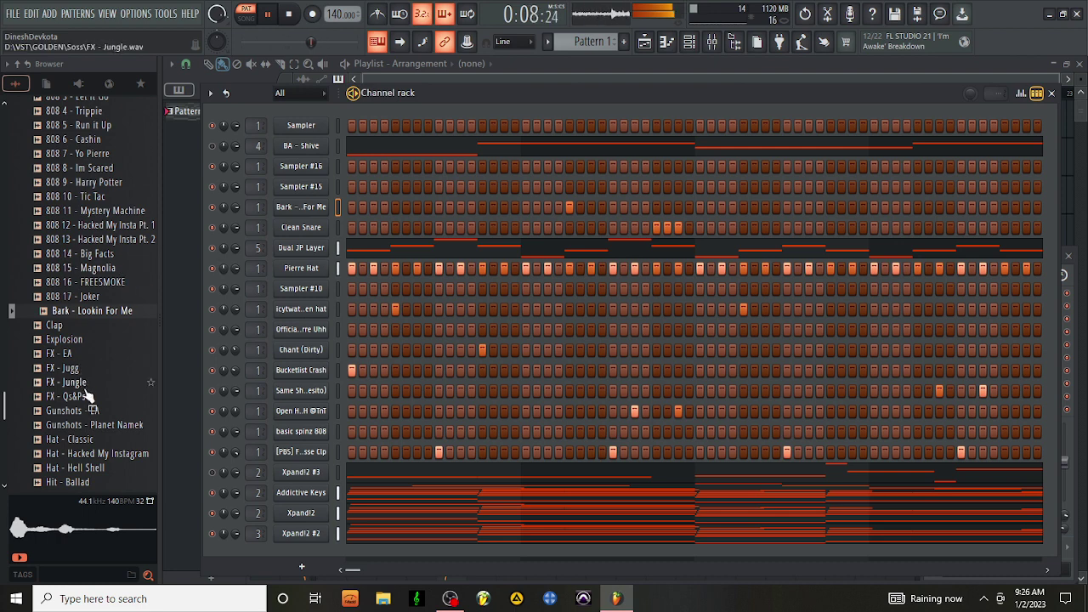
# Step: Load the "Hat - Classic" sample from the same kit onto the Sampler #15 channel
pyautogui.scroll(-4, 87, 391)
pyautogui.moveTo(79, 272); pyautogui.dragTo(313, 197)
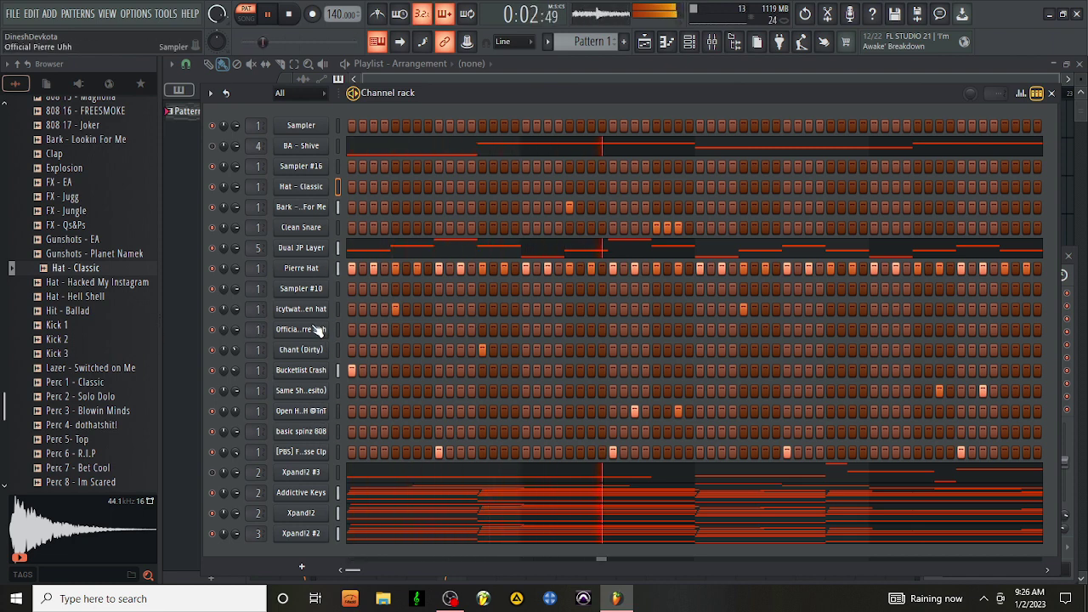
# Step: Add an Official Pierre Uhh hit on step 45 and reset that channel's volume to its default
pyautogui.click(831, 329)
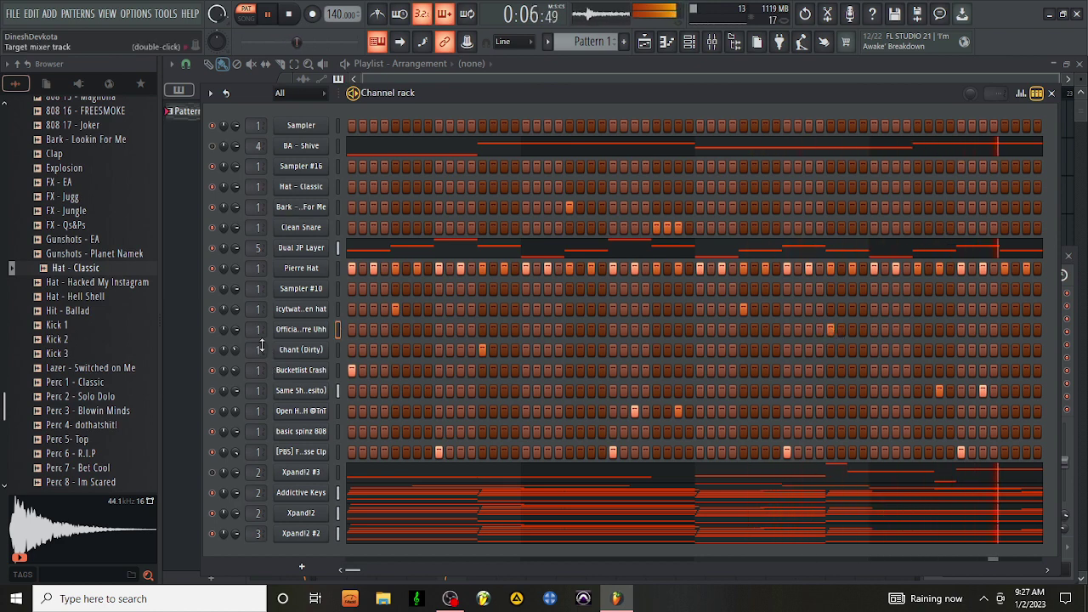
pyautogui.rightClick(234, 333)
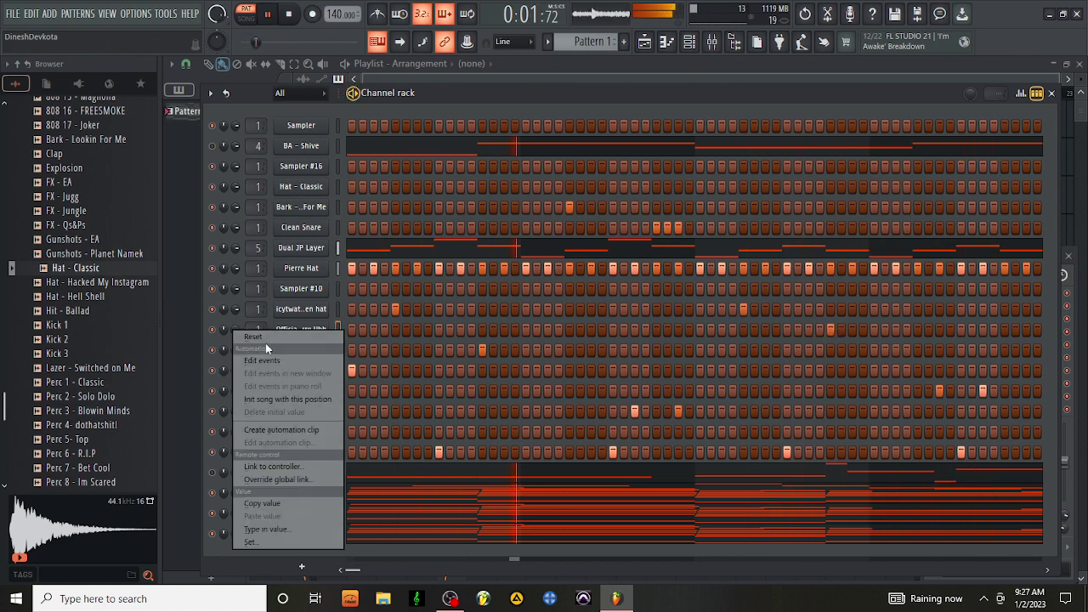
pyautogui.click(267, 337)
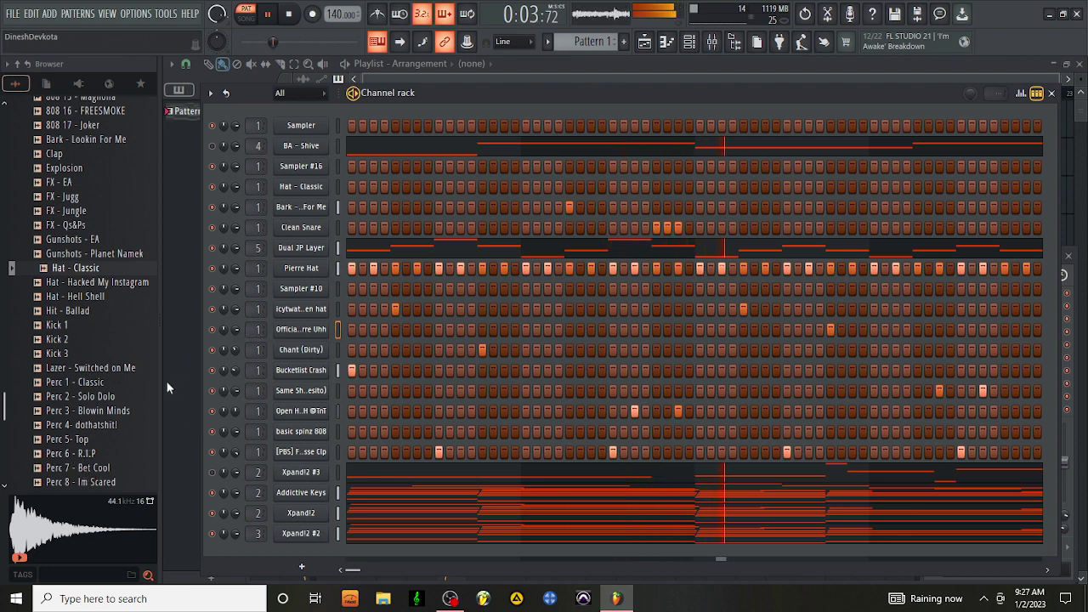
# Step: Load "Lazer - Switched on Me" onto the Sampler #16 channel with a hit on step 1, and set its channel volume to 50%
pyautogui.click(105, 370)
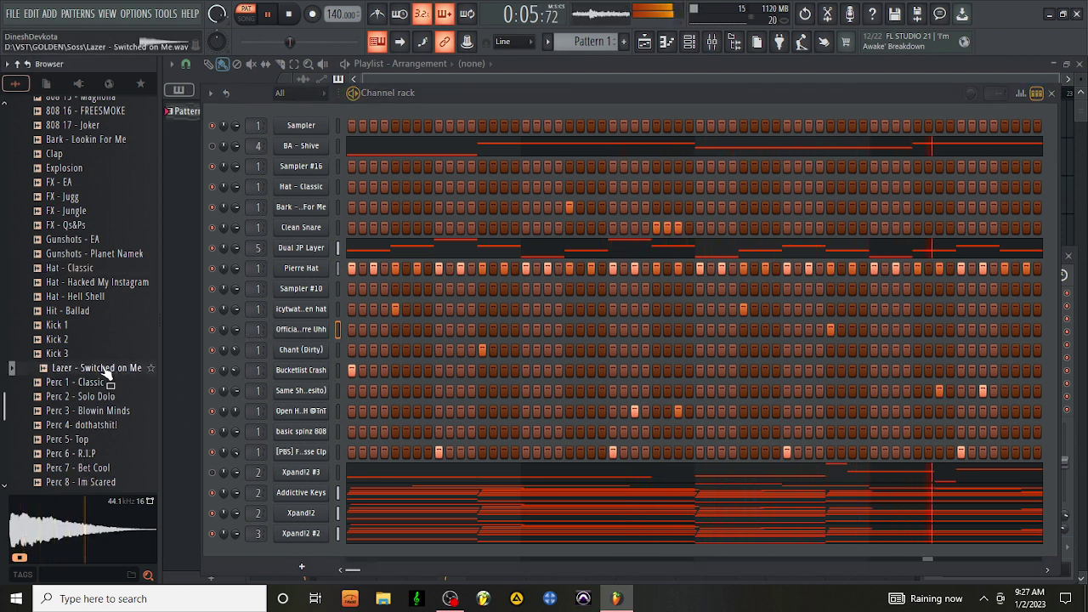
pyautogui.moveTo(106, 374); pyautogui.dragTo(346, 165)
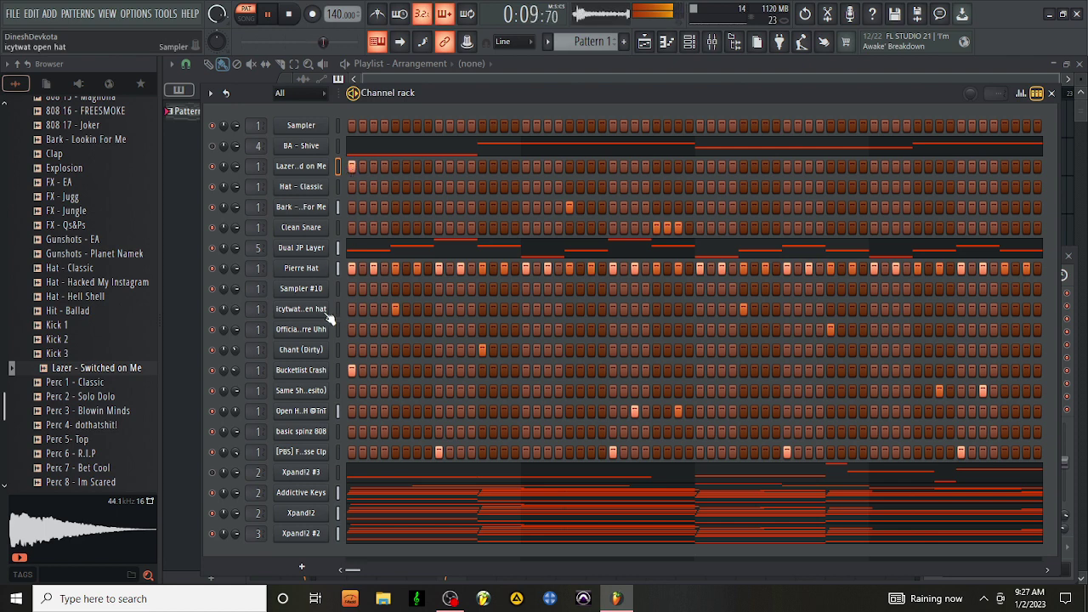
pyautogui.moveTo(239, 170); pyautogui.dragTo(239, 188)
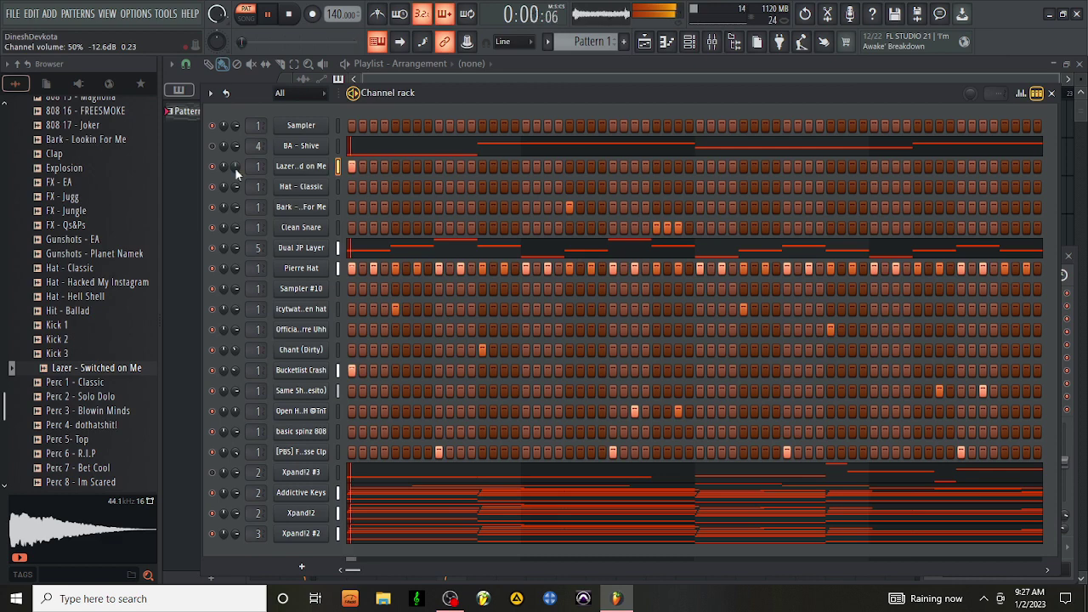
# Step: In the basic spinz 808 piano roll, draw the bass notes G#3, E3, C#3 and E3 across bars 1 to 4, following the ghost notes
pyautogui.rightClick(308, 433)
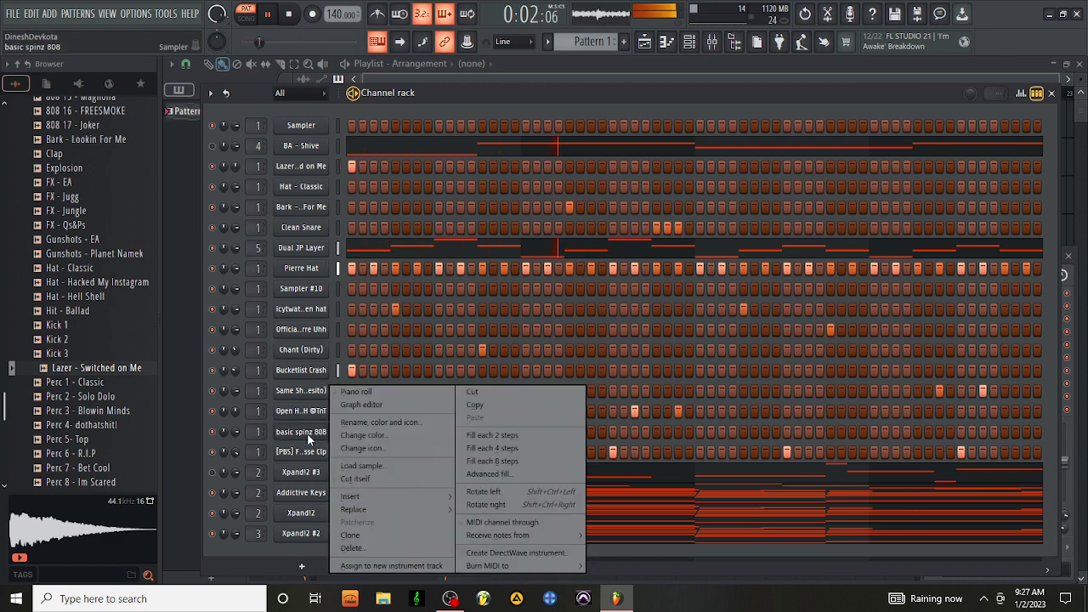
pyautogui.click(390, 391)
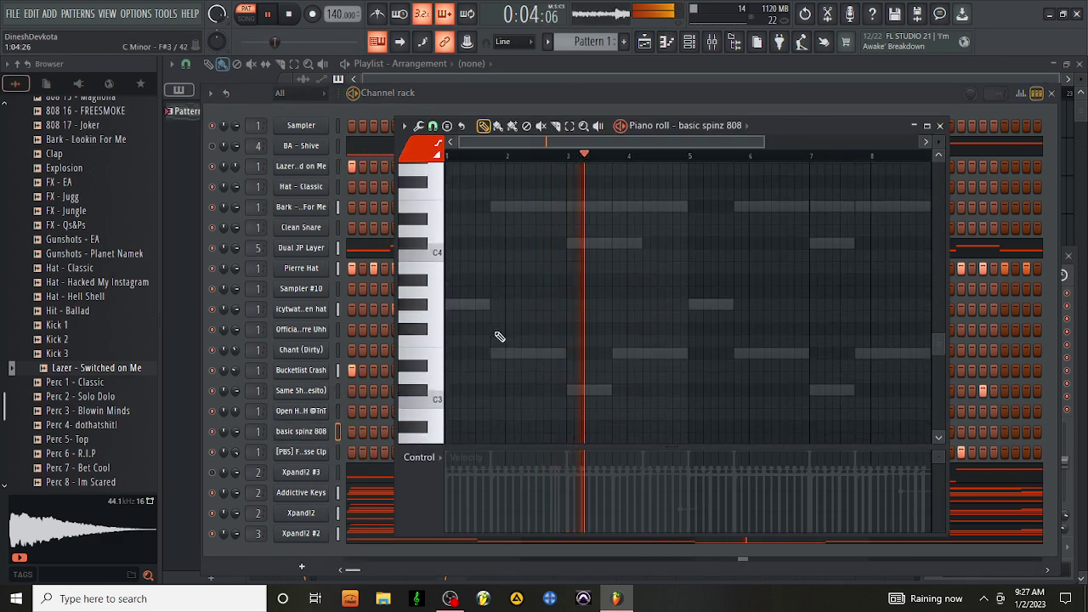
pyautogui.moveTo(442, 312); pyautogui.dragTo(486, 303)
pyautogui.click(494, 352)
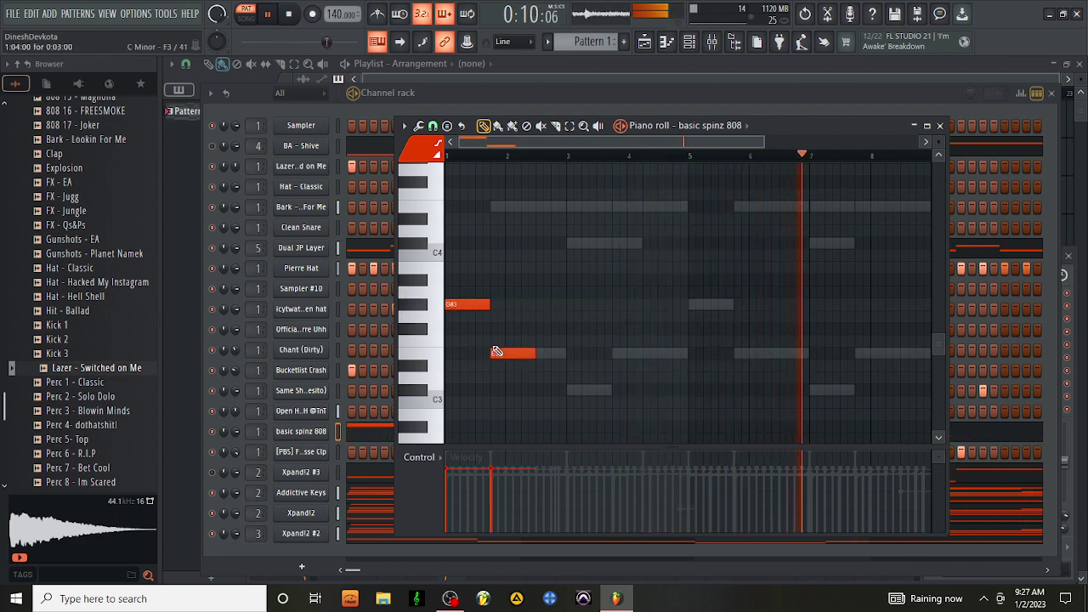
pyautogui.click(568, 391)
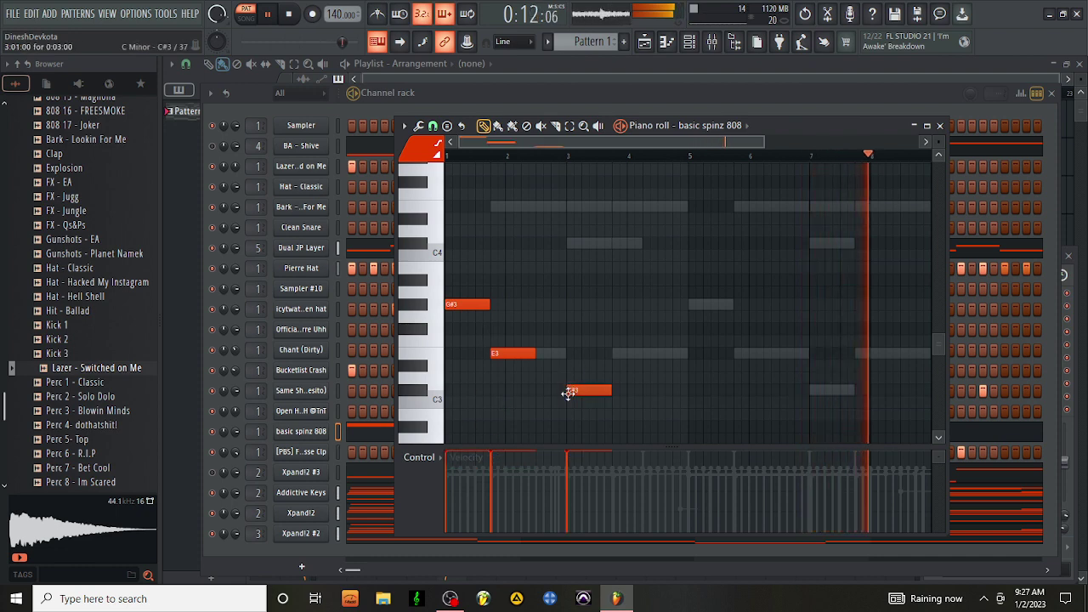
pyautogui.click(621, 354)
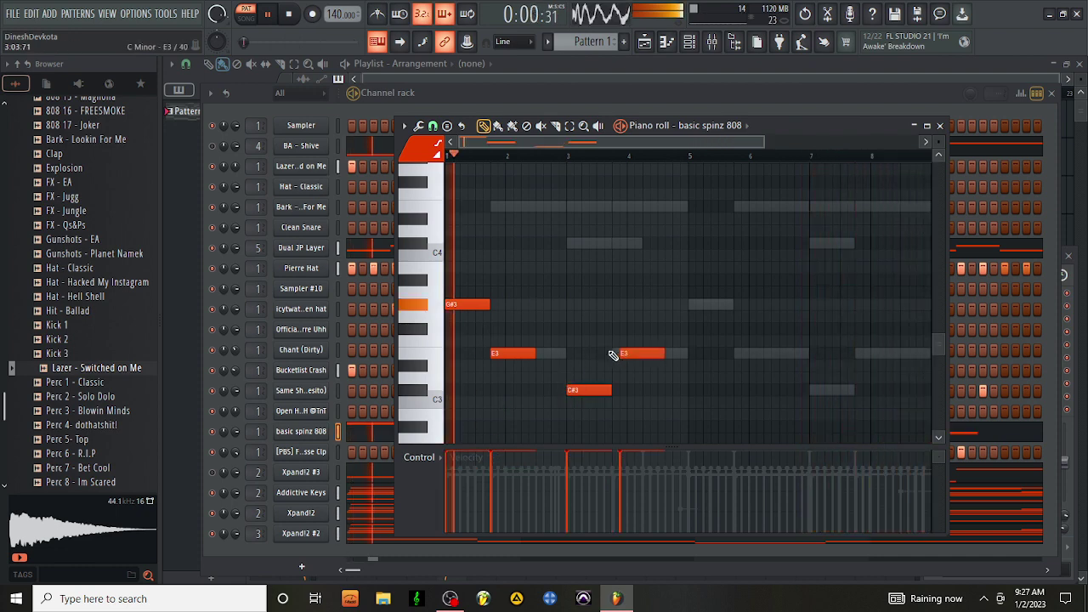
# Step: Transpose the four 808 notes up two octaves, to G#5, E5, C#5 and E5
pyautogui.press('space')
pyautogui.hotkey('ctrl', 'Up')
pyautogui.hotkey('ctrl', 'Up')
pyautogui.scroll(4, 613, 355)
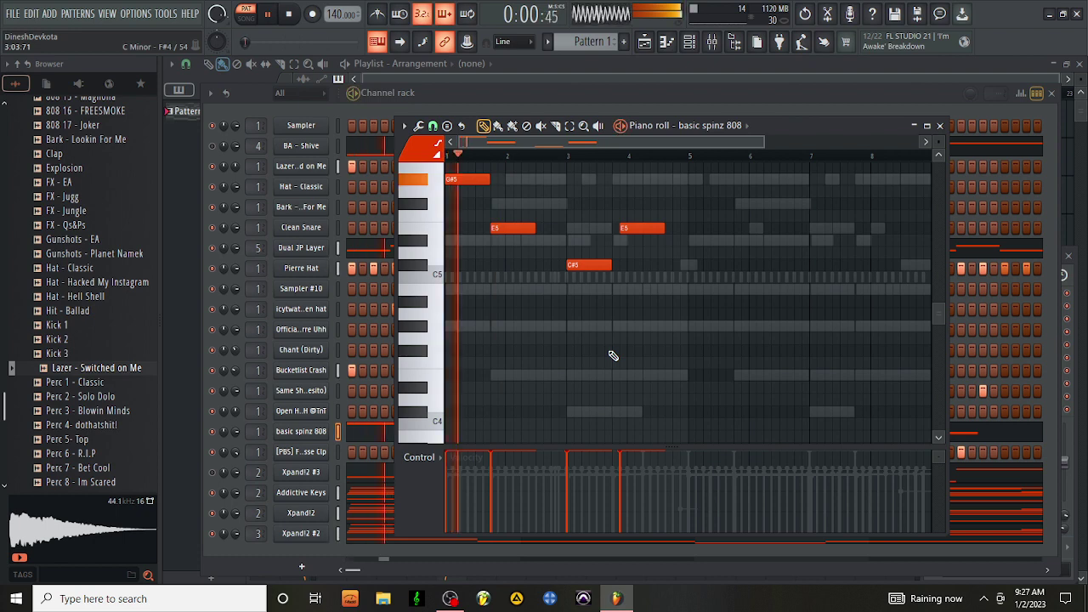
# Step: Slice the start of the 808's first G#5 note into short repeated hits and play the pattern
pyautogui.click(555, 126)
pyautogui.scroll(1, 463, 187)
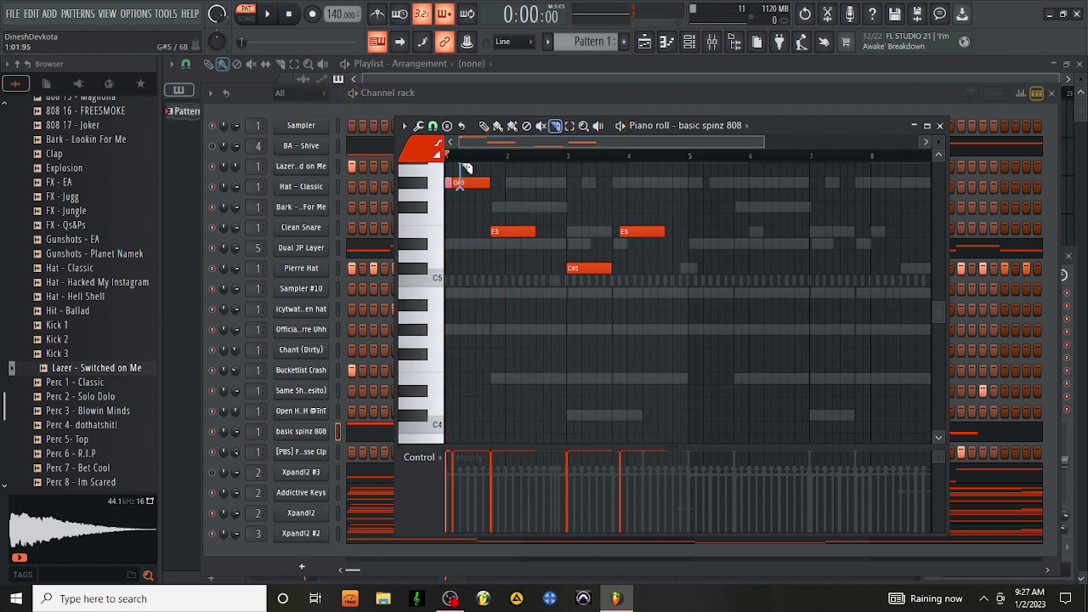
pyautogui.press('space')
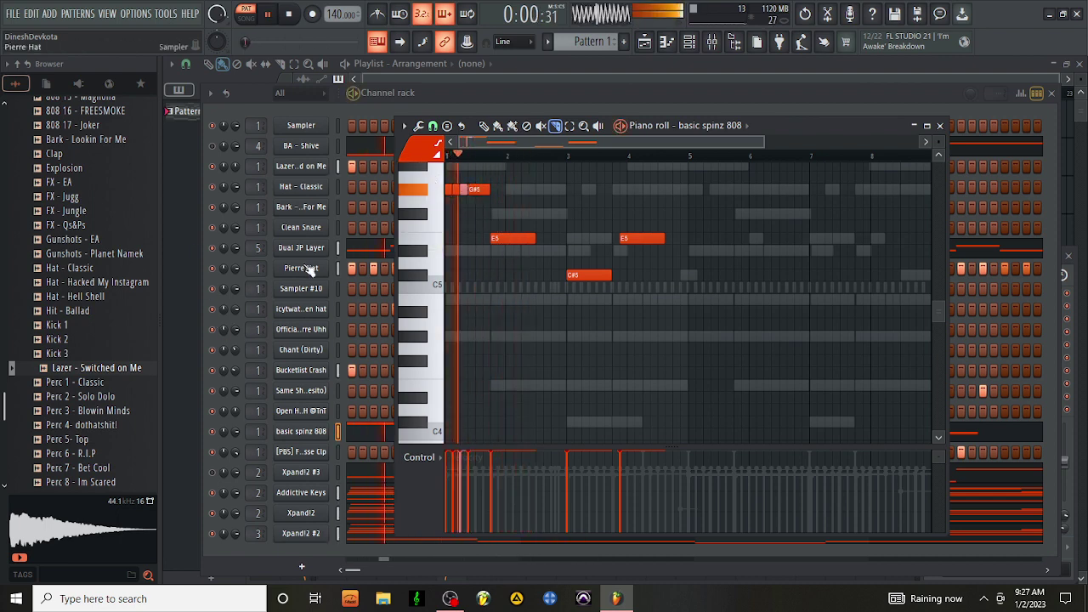
# Step: Examine the BA - Shive channel's notes in its piano roll as a reference for the 808 line
pyautogui.rightClick(315, 432)
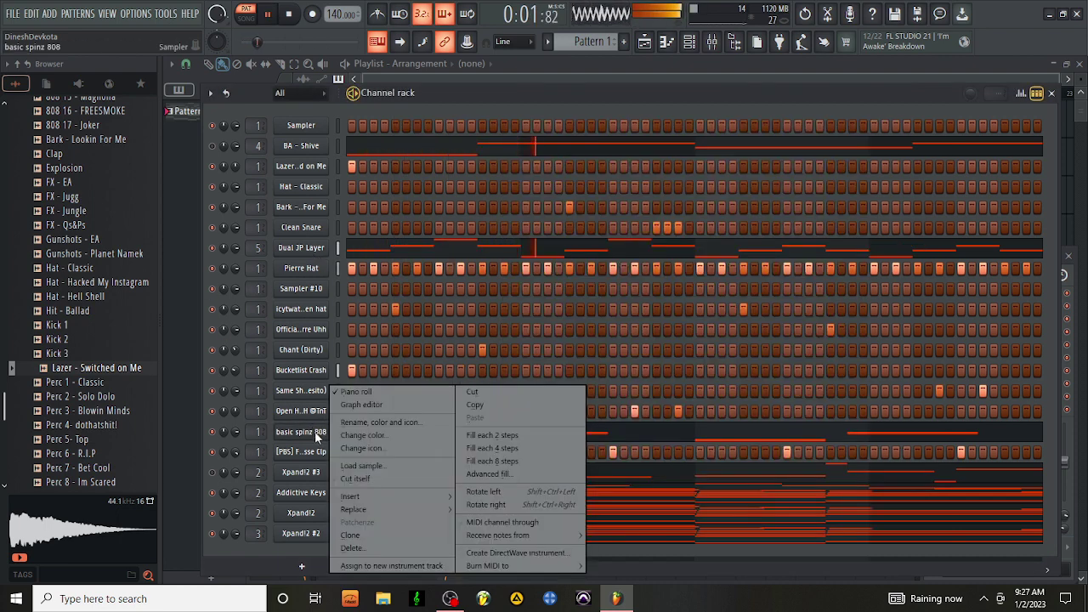
pyautogui.click(376, 474)
pyautogui.click(414, 155)
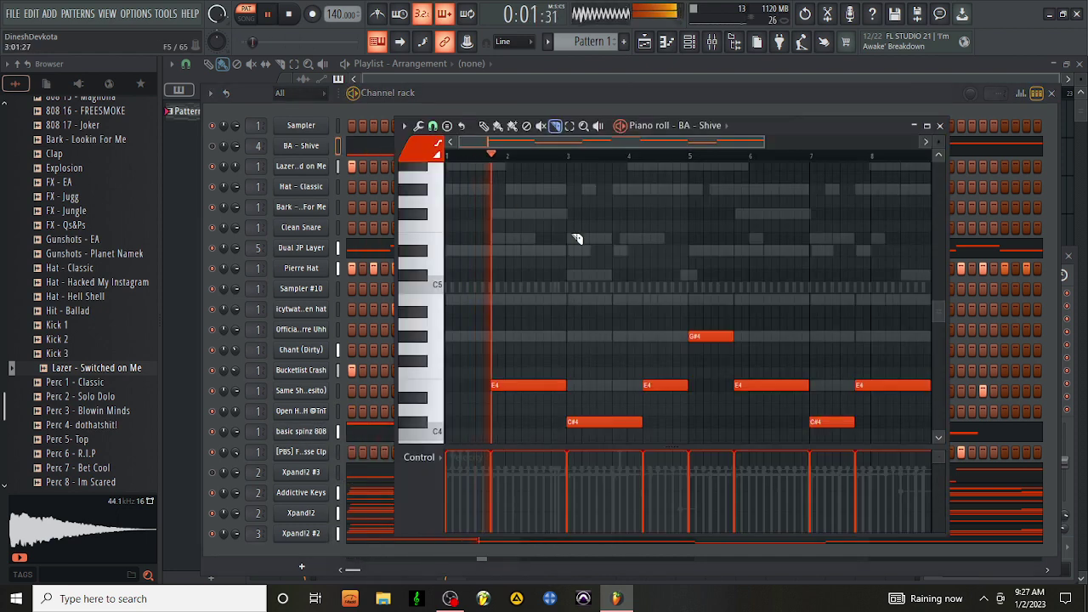
pyautogui.click(369, 439)
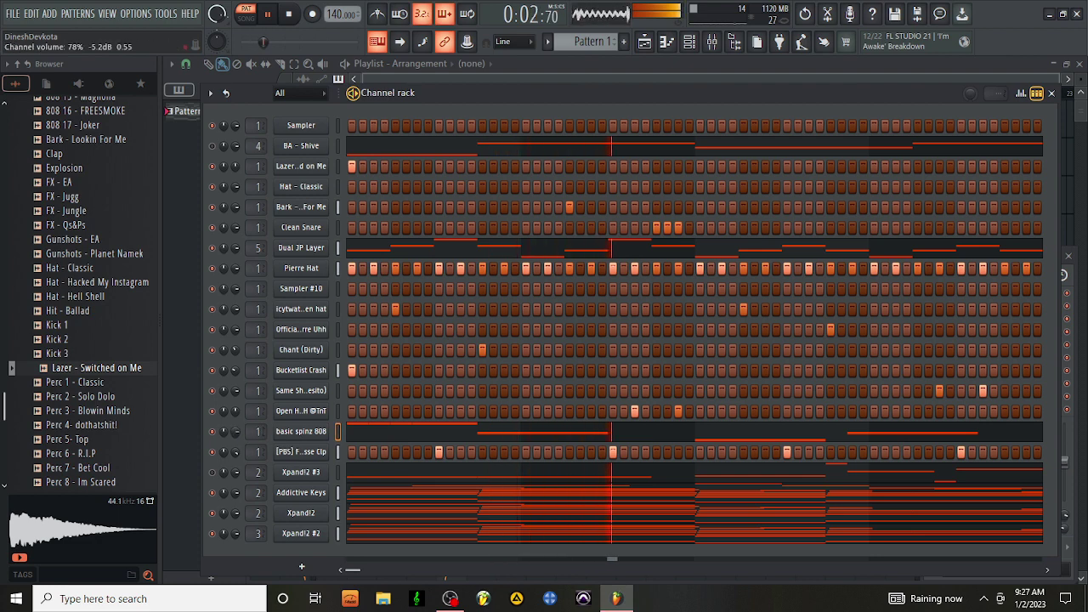
# Step: Set the precomputed gain boost of the basic spinz 808 sample to 2%
pyautogui.click(306, 438)
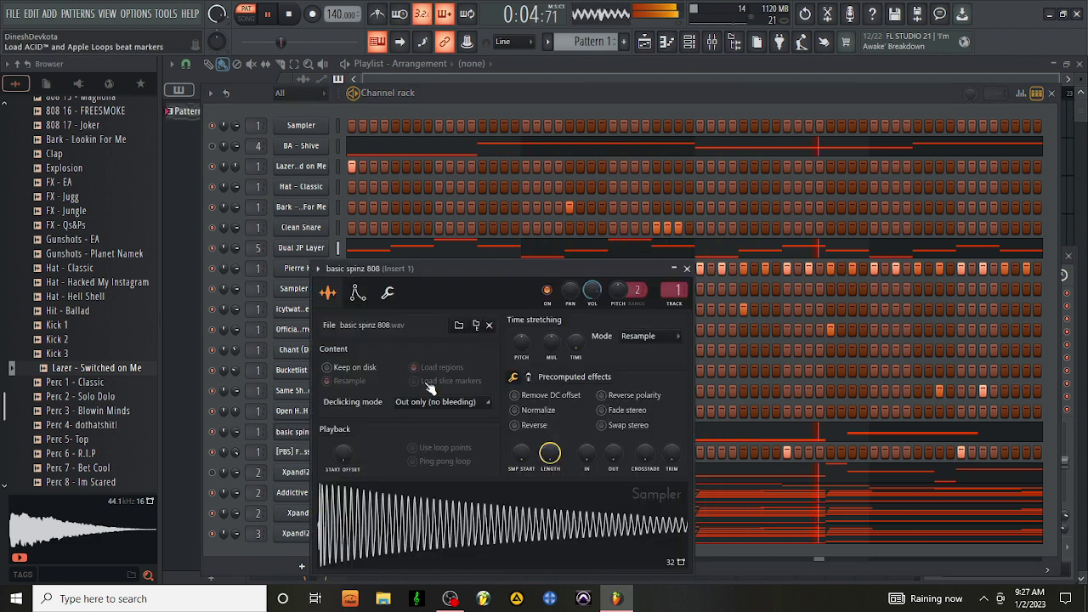
pyautogui.click(530, 377)
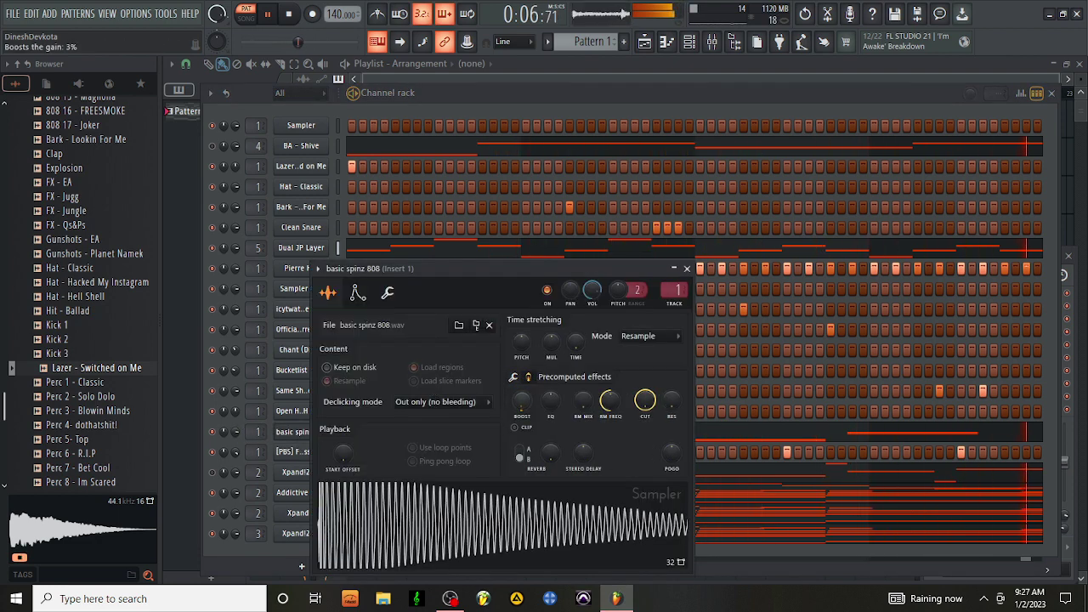
pyautogui.moveTo(521, 400); pyautogui.dragTo(521, 403)
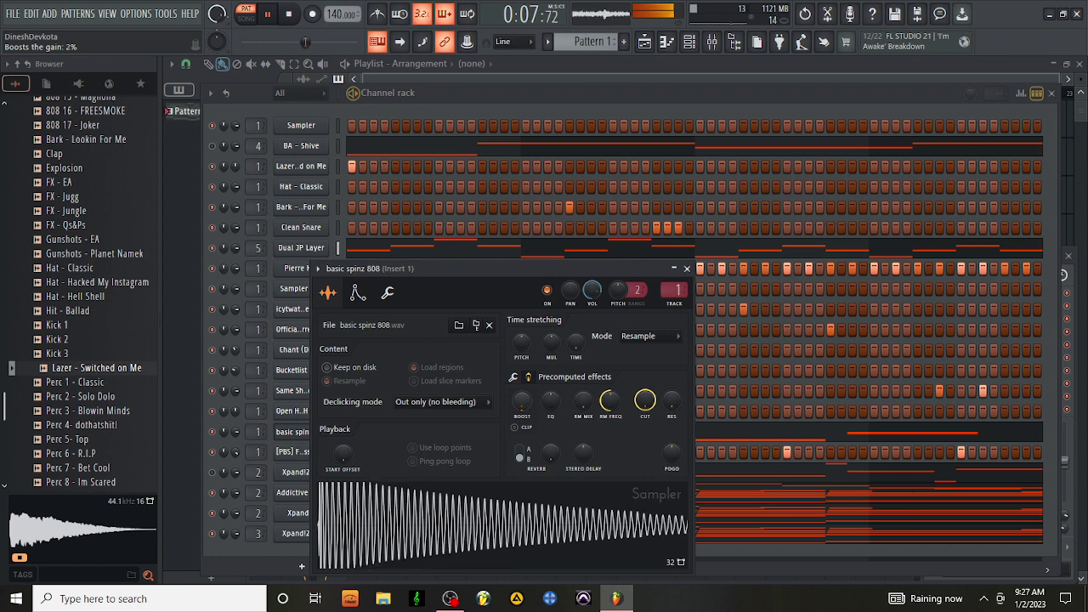
pyautogui.click(687, 270)
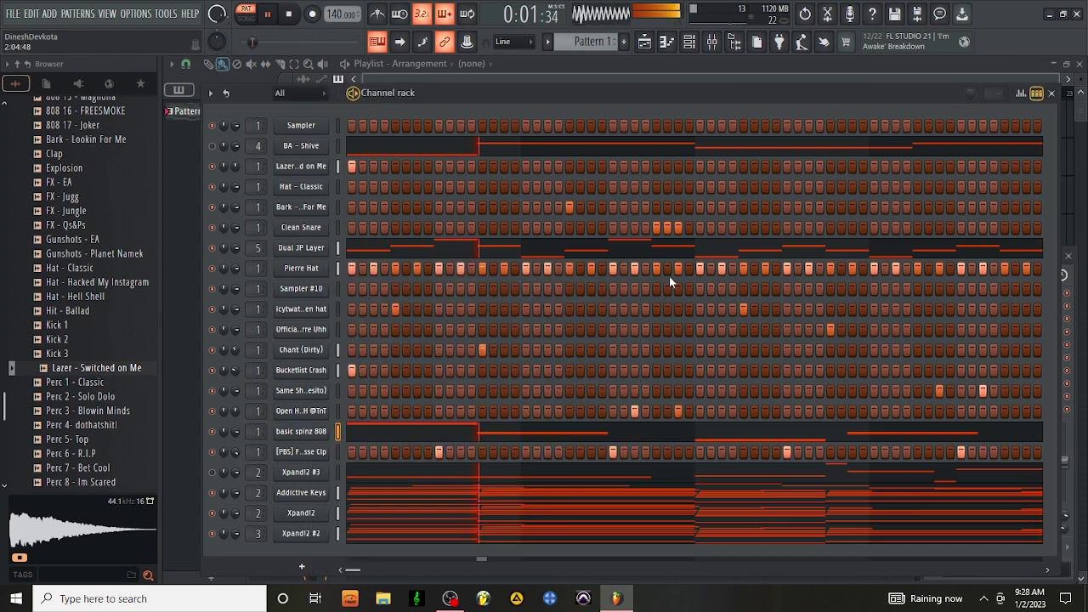
# Step: Slice the 808's first E5 note near bar 2 into three shorter hits
pyautogui.click(387, 441)
pyautogui.click(587, 275)
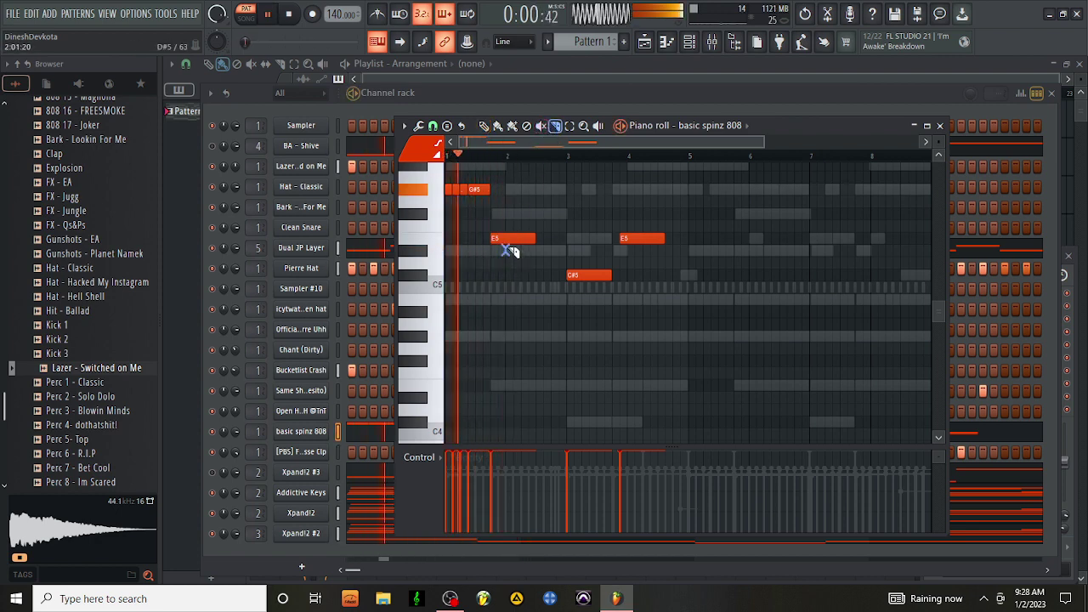
pyautogui.moveTo(504, 238); pyautogui.dragTo(522, 235)
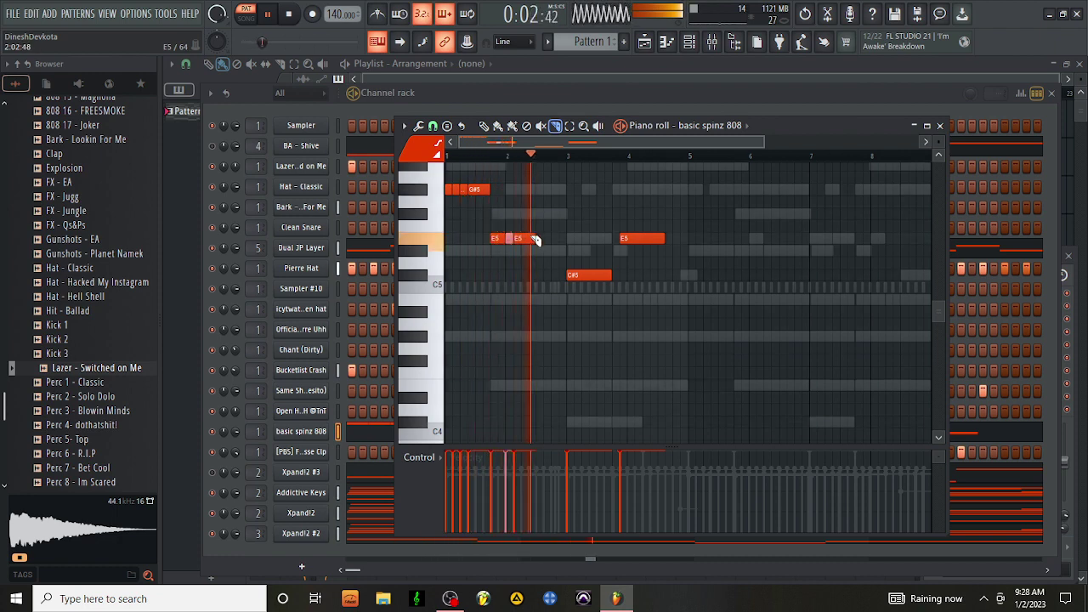
# Step: Draw further short E5 notes after the sliced hits, shortening and repositioning them to form a roll leading up to bar 3
pyautogui.click(484, 127)
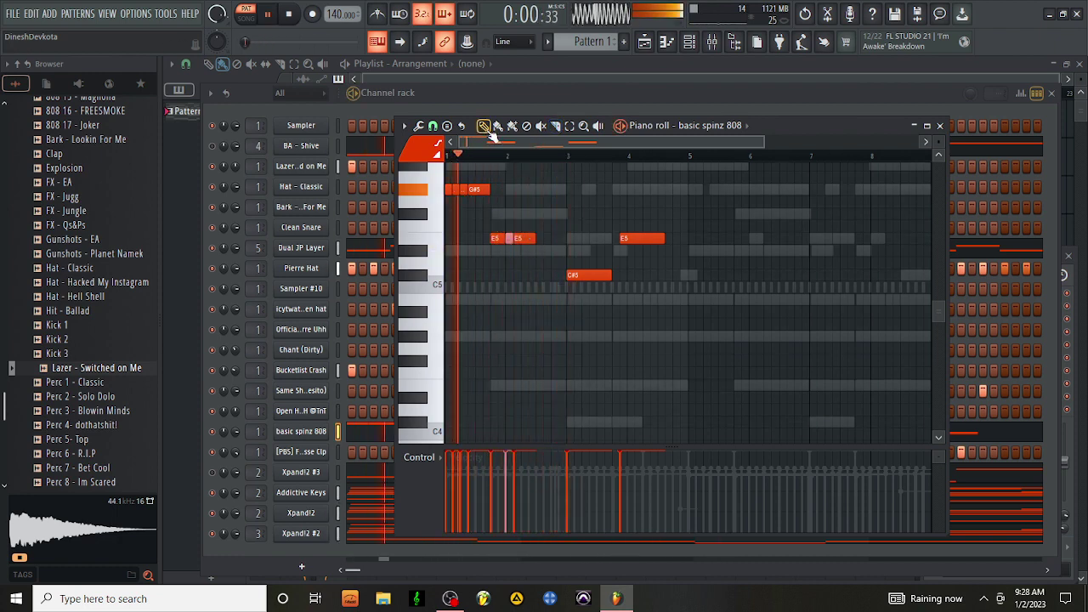
pyautogui.click(548, 238)
pyautogui.click(565, 248)
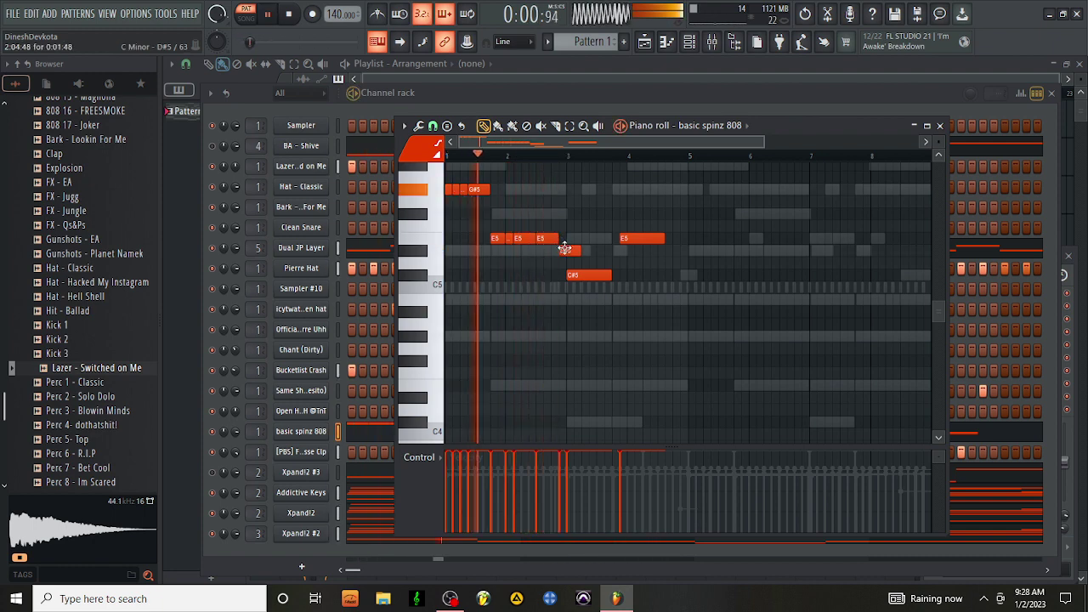
pyautogui.moveTo(570, 249); pyautogui.dragTo(569, 238)
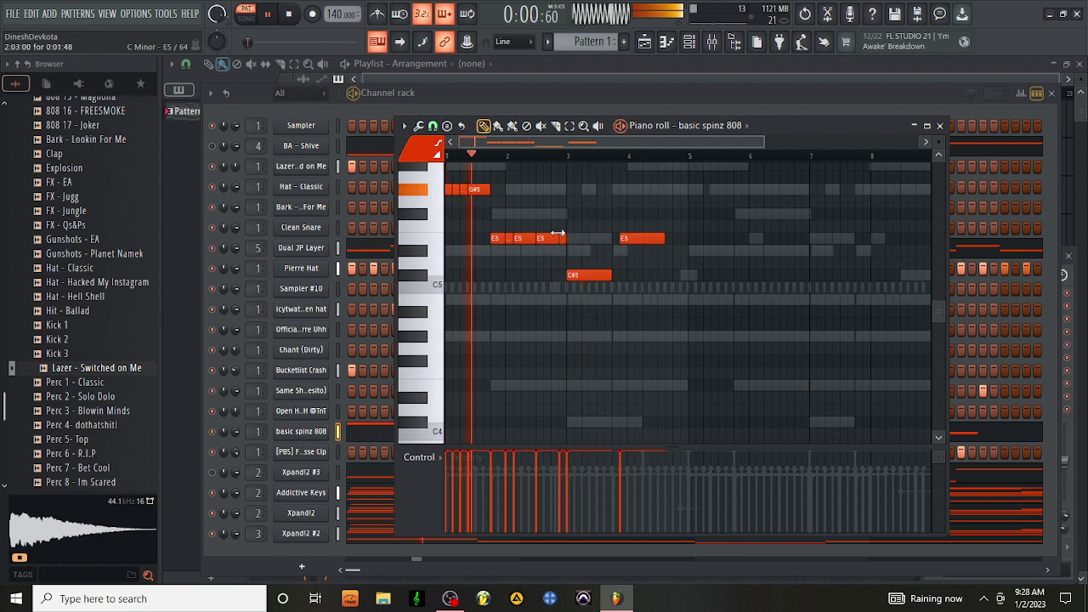
pyautogui.moveTo(561, 238); pyautogui.dragTo(548, 238)
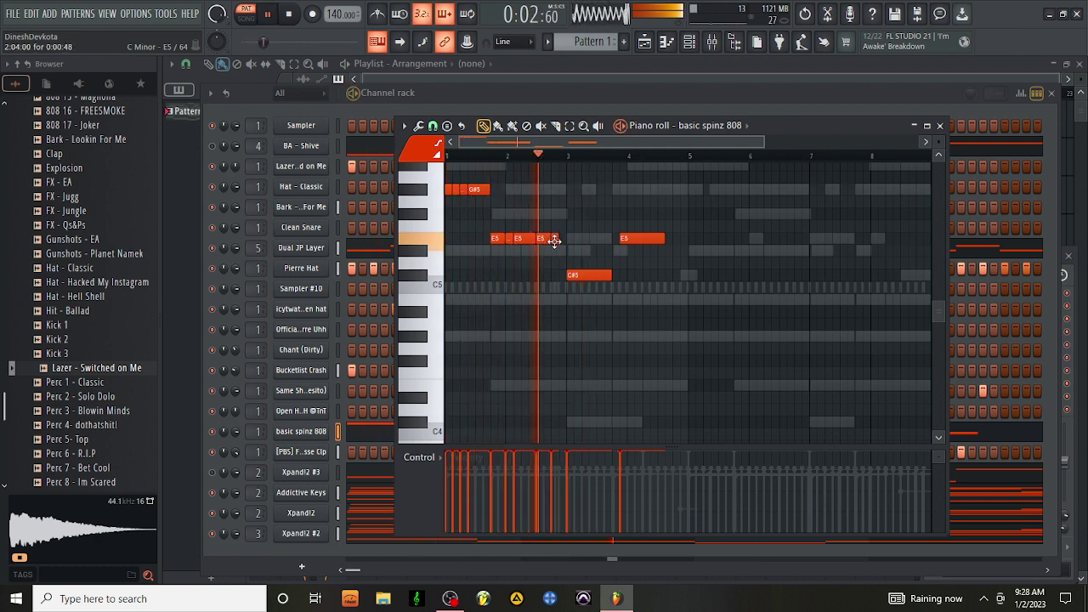
pyautogui.press('space')
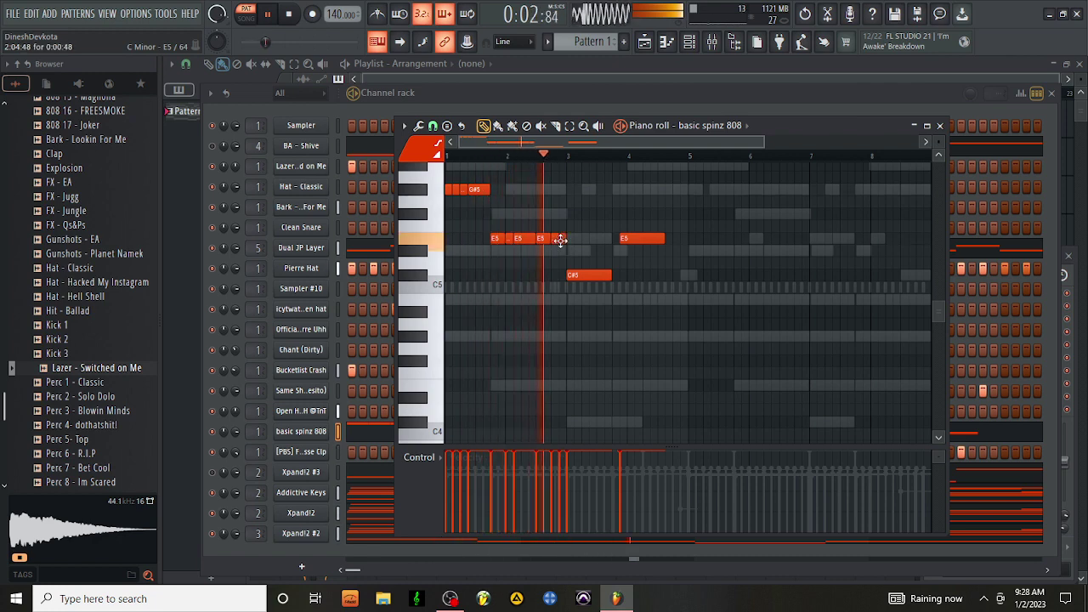
# Step: Split the C#5 note at bar 3 into two equal hits and merge two adjacent E5 hits in bar 2 into one longer note
pyautogui.press('space')
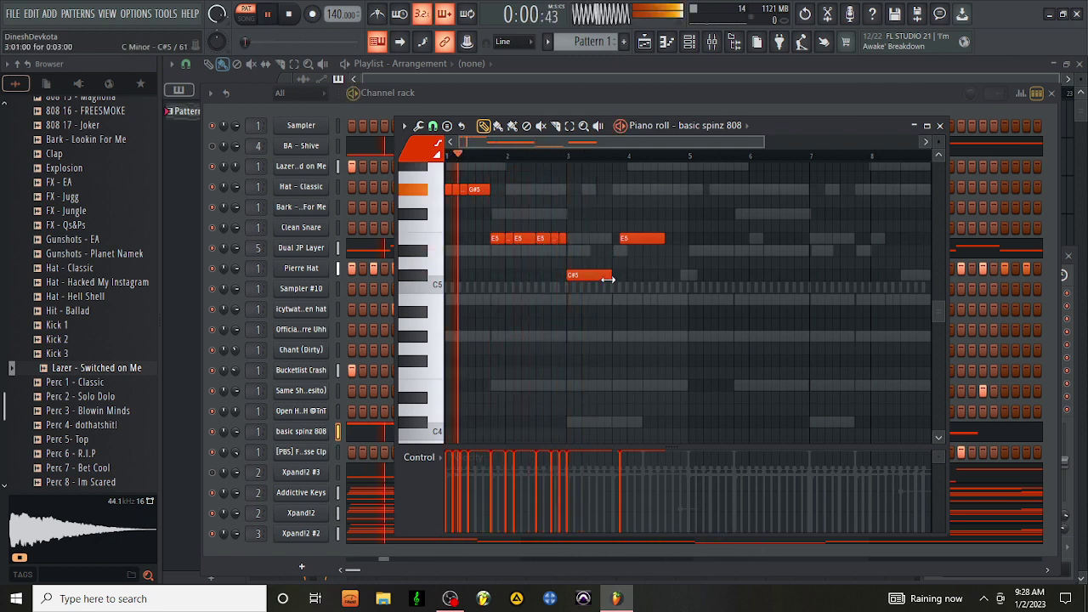
pyautogui.click(597, 275)
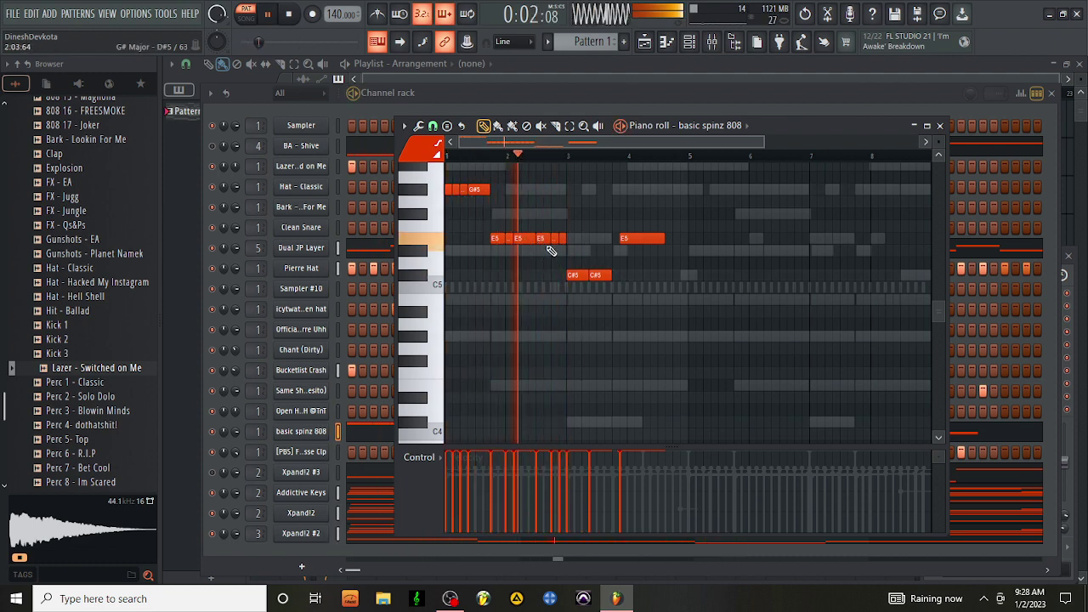
pyautogui.moveTo(534, 238); pyautogui.dragTo(548, 247)
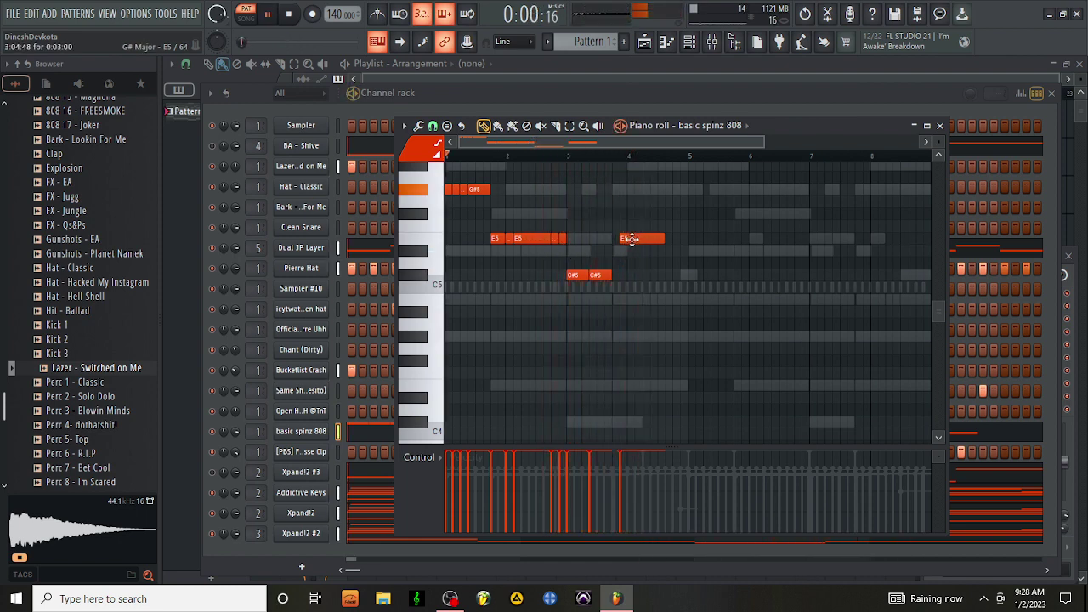
# Step: Move the E5 note near bar 4 back against the C#5 hits and chop it into four short hits running up to bar 5
pyautogui.moveTo(628, 238); pyautogui.dragTo(621, 239)
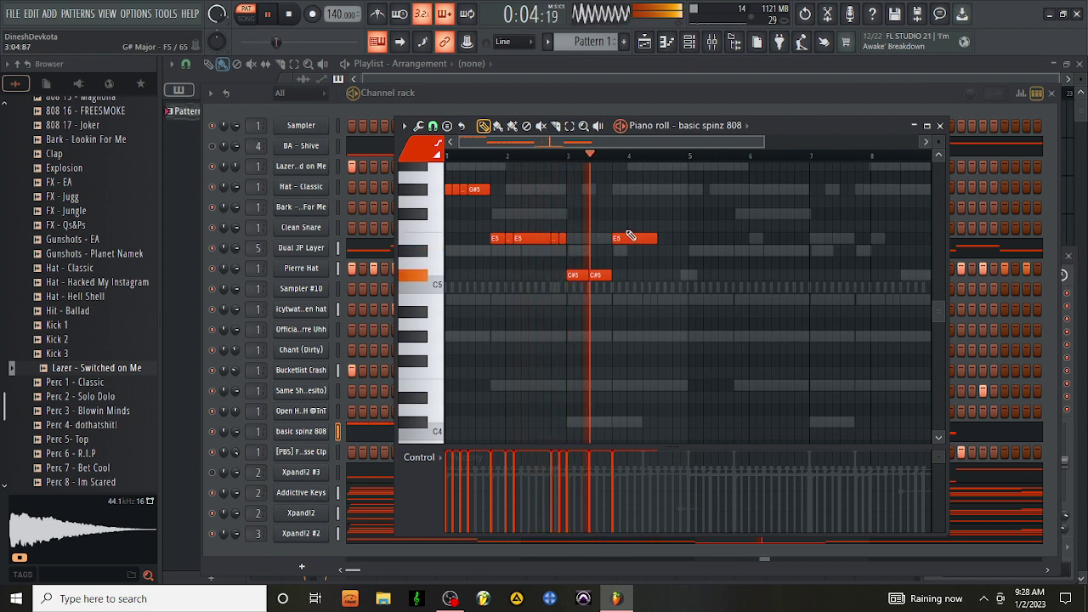
pyautogui.moveTo(656, 242); pyautogui.dragTo(642, 242)
pyautogui.press('space')
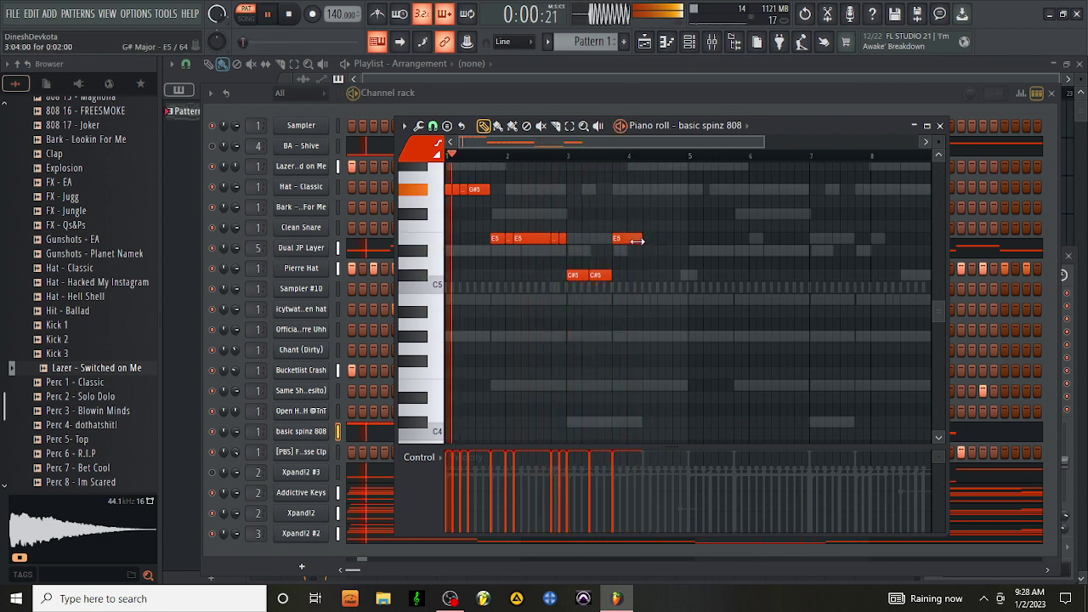
pyautogui.click(638, 239)
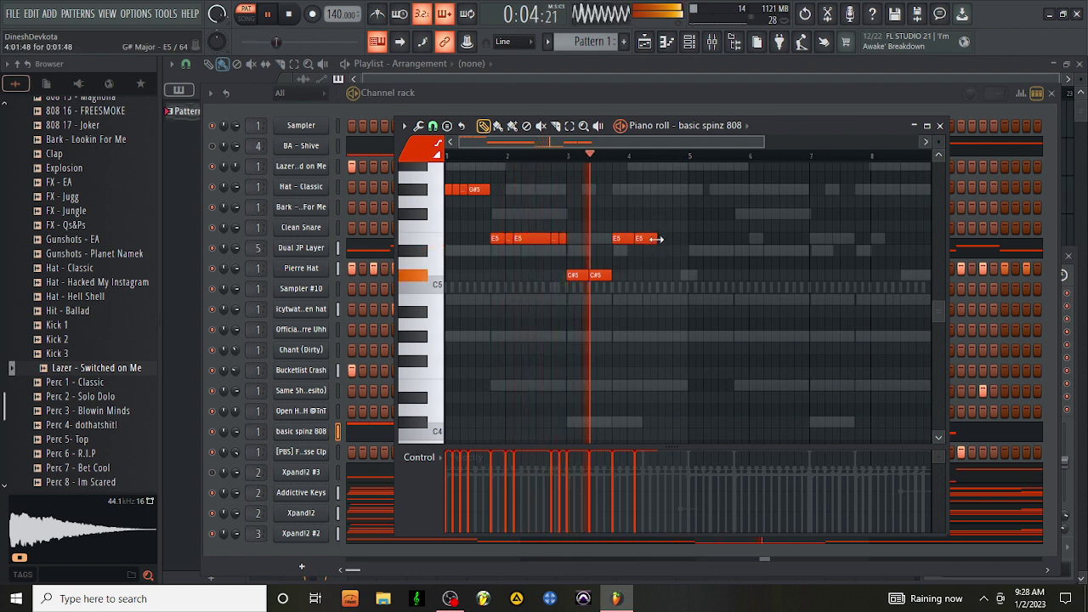
pyautogui.click(668, 240)
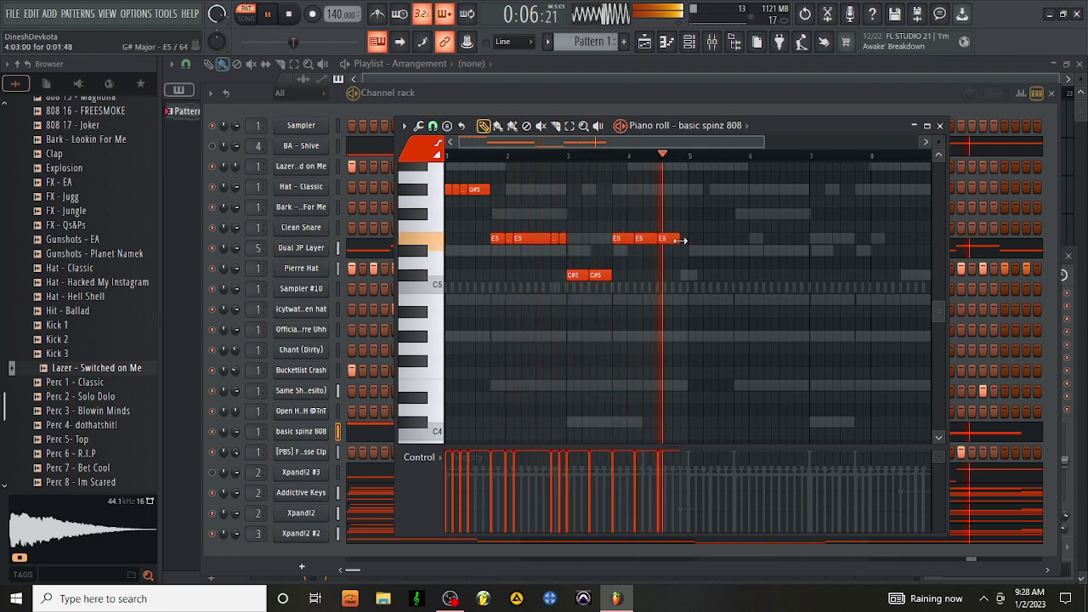
pyautogui.click(685, 239)
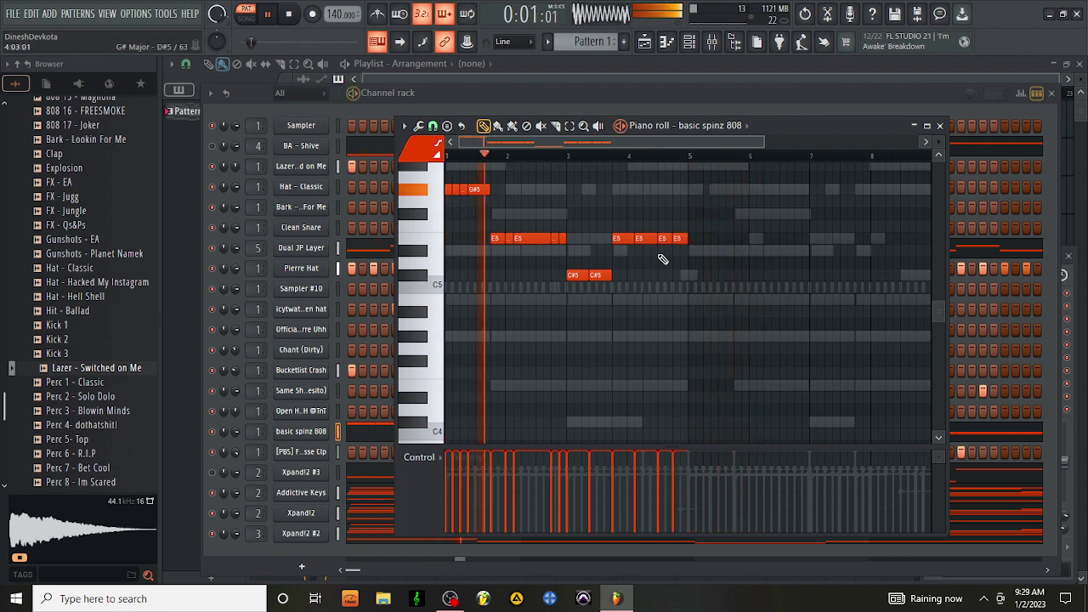
pyautogui.press('space')
# Step: Draw three short G#4 hits at the start of bar 5, followed by a longer G#4 lasting to the end of the bar
pyautogui.click(689, 308)
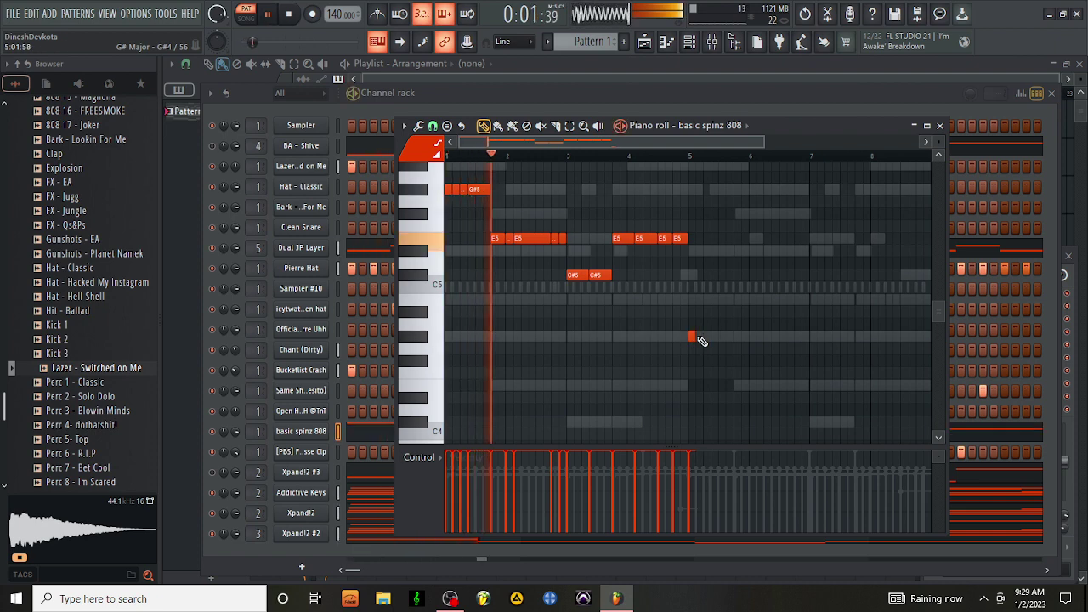
pyautogui.click(694, 336)
pyautogui.moveTo(700, 335); pyautogui.dragTo(747, 341)
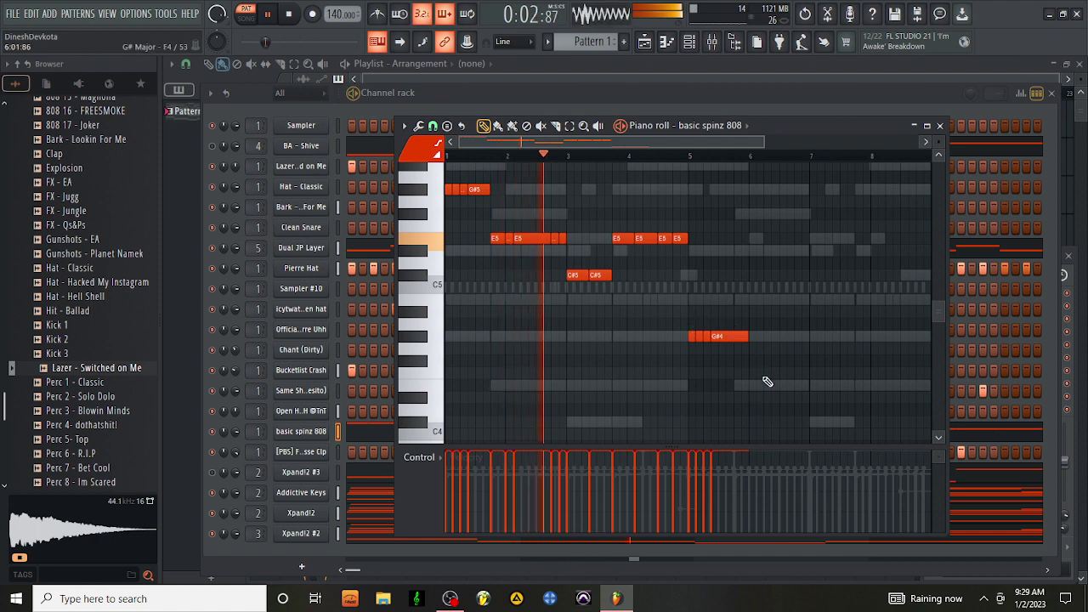
pyautogui.click(762, 301)
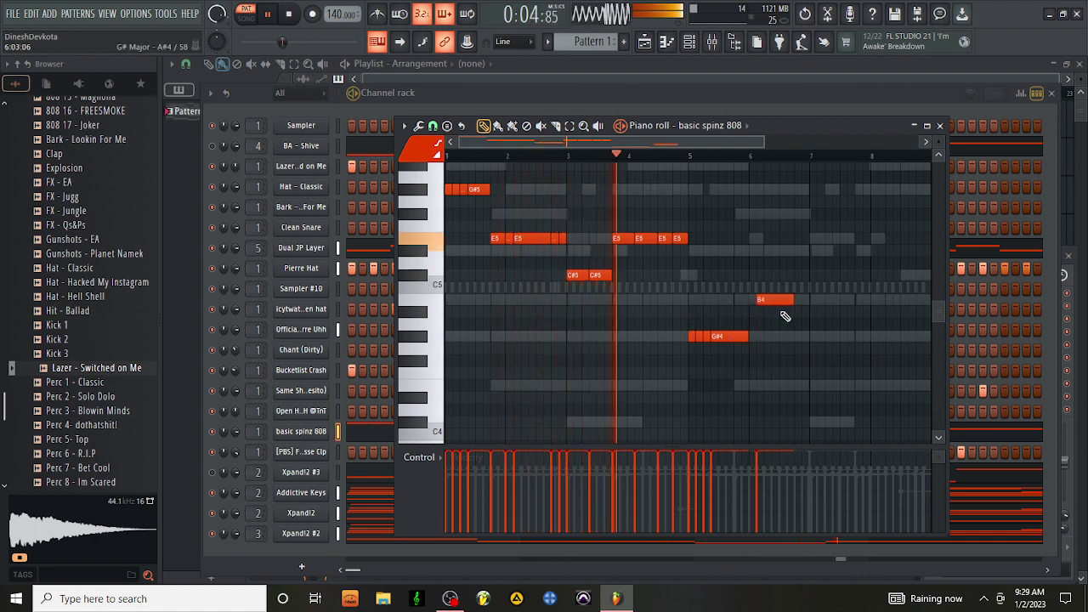
pyautogui.moveTo(769, 300); pyautogui.dragTo(753, 384)
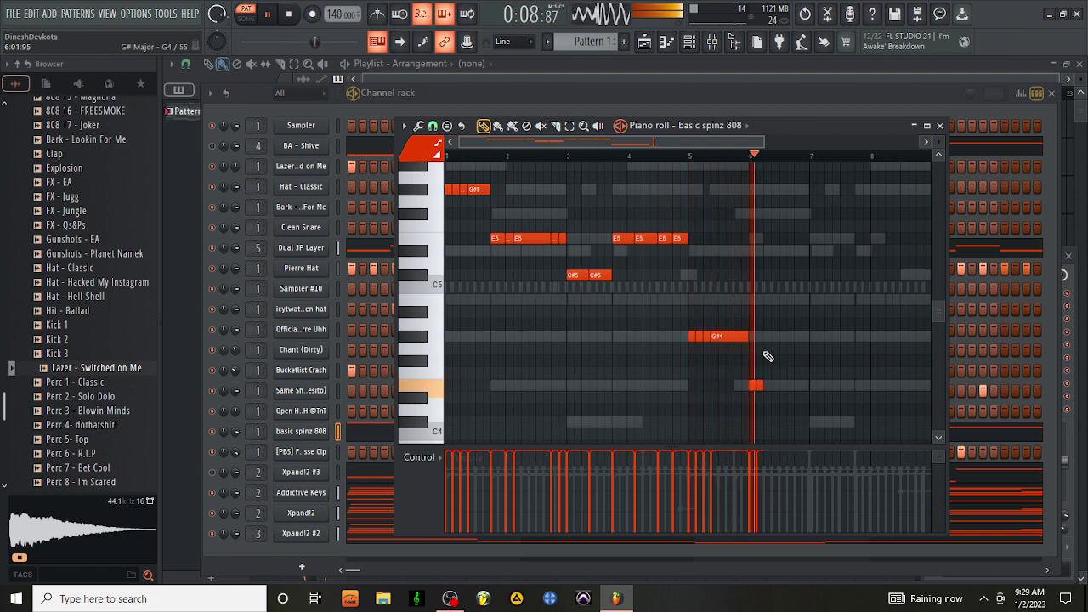
pyautogui.rightClick(756, 385)
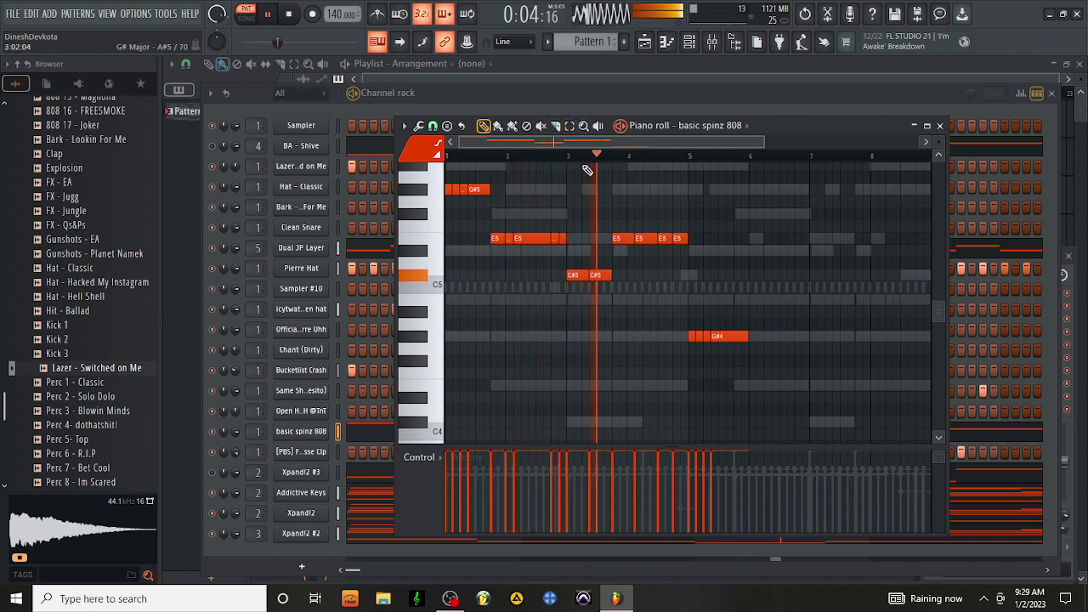
# Step: Raise the long G#4 note in bar 5 by one octave to G#5 and shorten it
pyautogui.moveTo(797, 257); pyautogui.dragTo(738, 365)
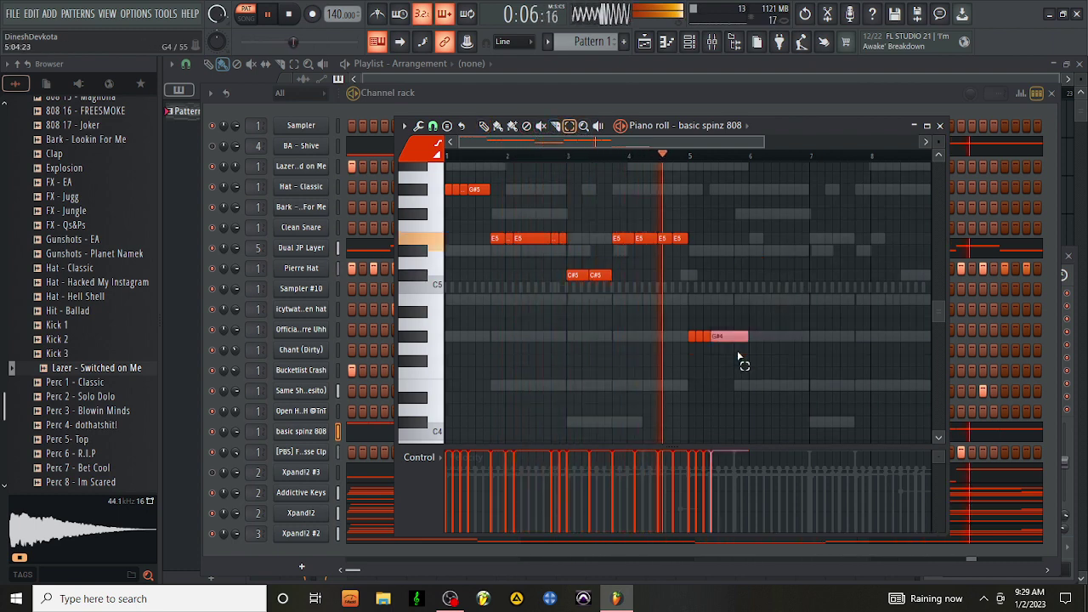
pyautogui.hotkey('ctrl', 'Up')
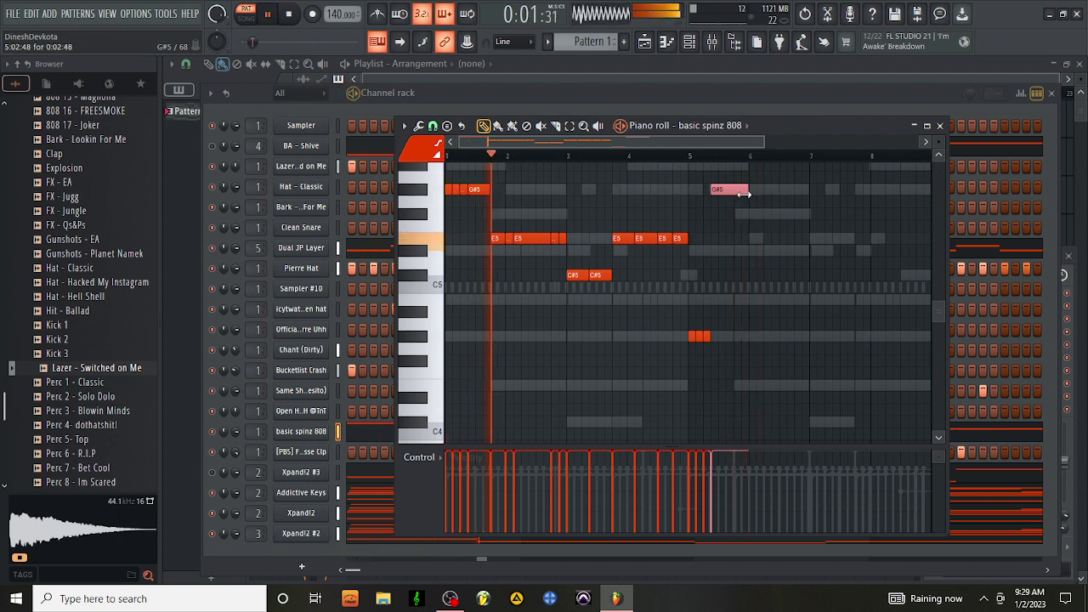
pyautogui.moveTo(747, 194); pyautogui.dragTo(736, 194)
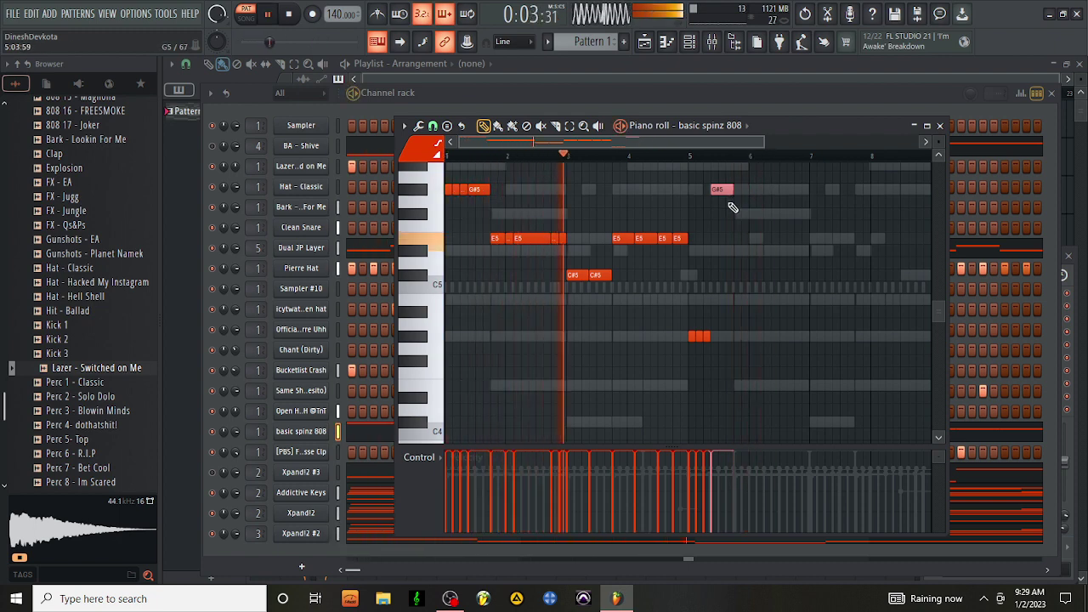
# Step: Place an E5 note directly after the G#5 in bar 5 and extend it to about the middle of bar 6
pyautogui.click(739, 252)
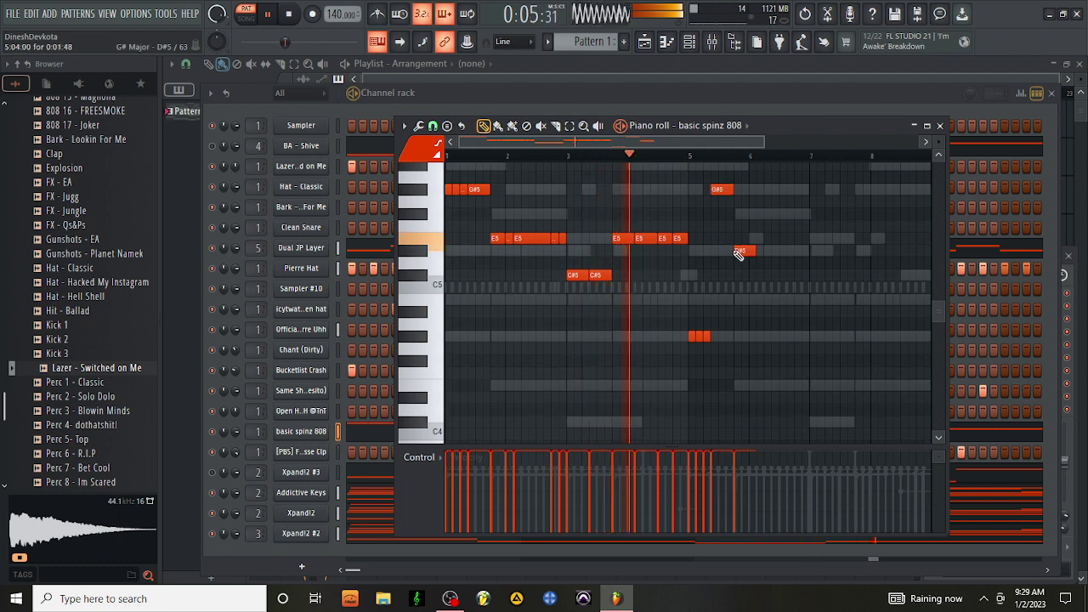
pyautogui.moveTo(744, 248); pyautogui.dragTo(744, 239)
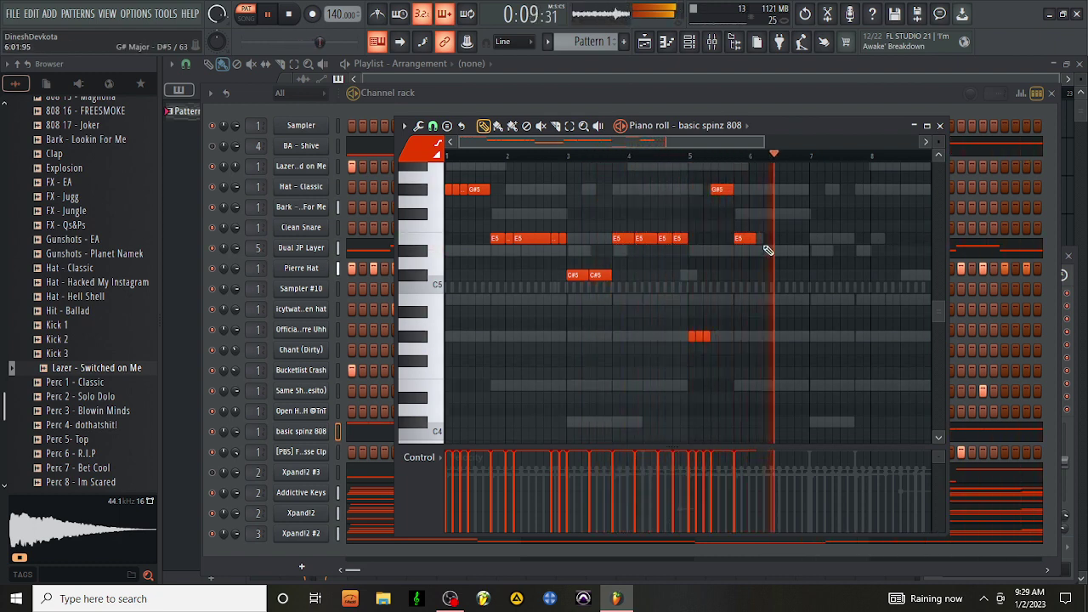
pyautogui.moveTo(755, 241); pyautogui.dragTo(779, 262)
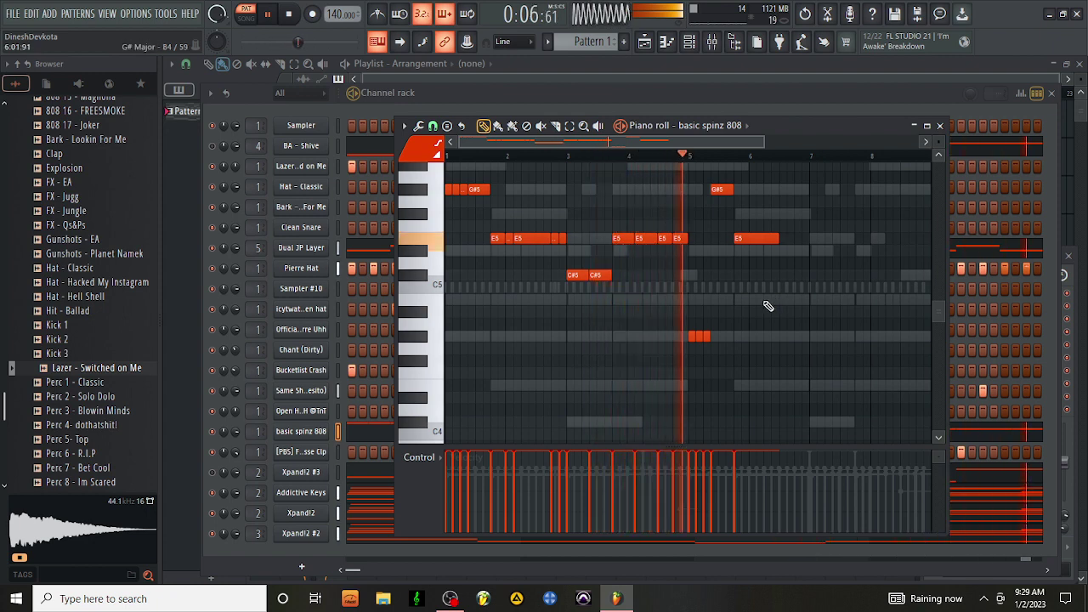
# Step: Draw three short C#5 hits at the start of bar 7, followed by a longer C#5 reaching almost to bar 8
pyautogui.click(815, 276)
pyautogui.moveTo(849, 278)
pyautogui.mouseDown()
pyautogui.moveTo(818, 279)
pyautogui.moveTo(848, 283)
pyautogui.mouseUp()
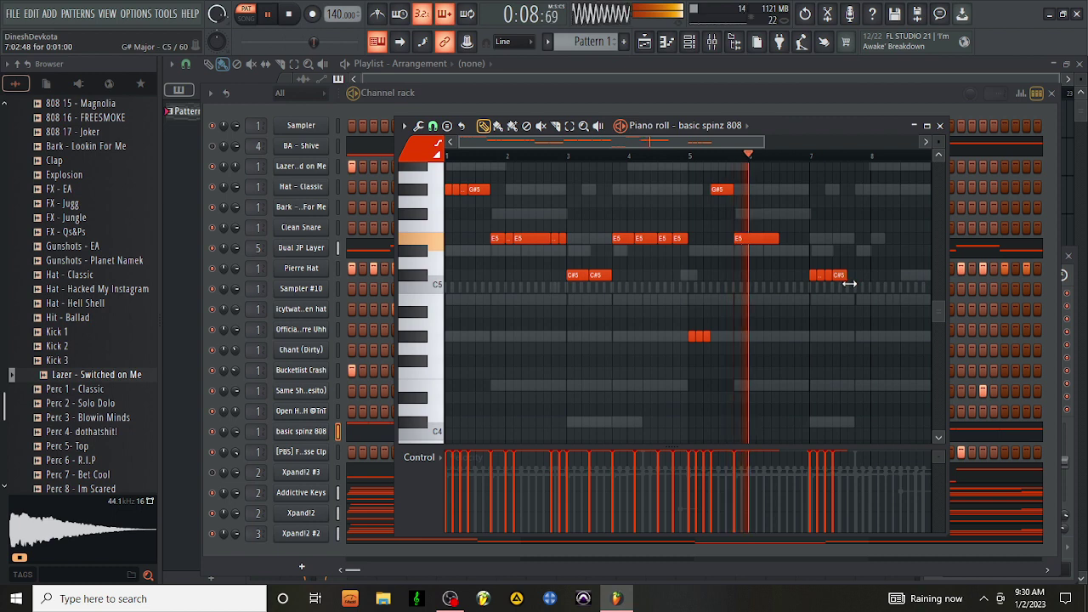
pyautogui.scroll(3, 853, 287)
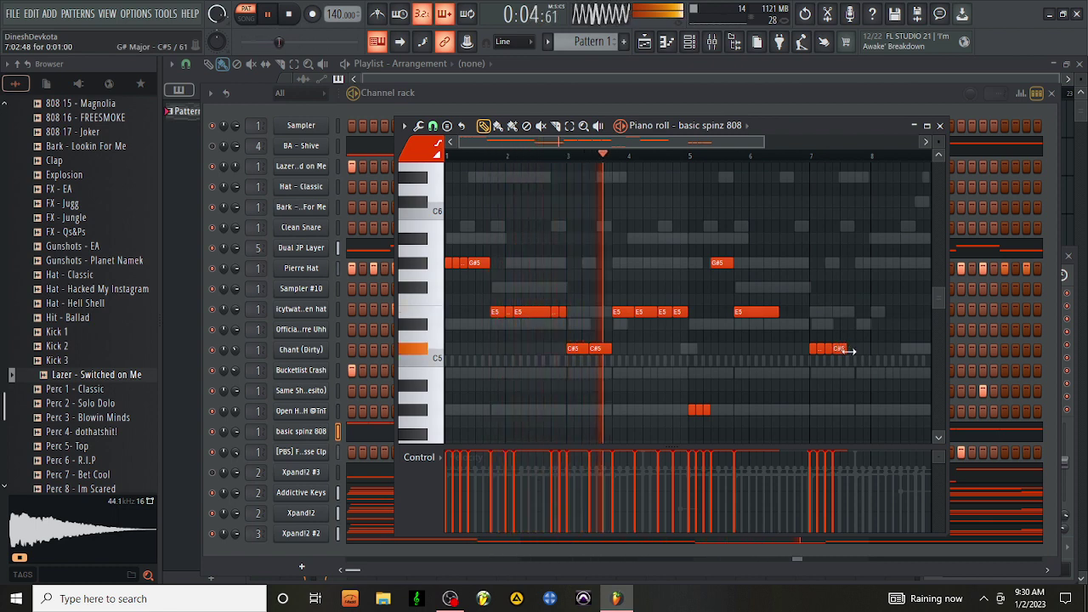
pyautogui.moveTo(847, 350); pyautogui.dragTo(856, 364)
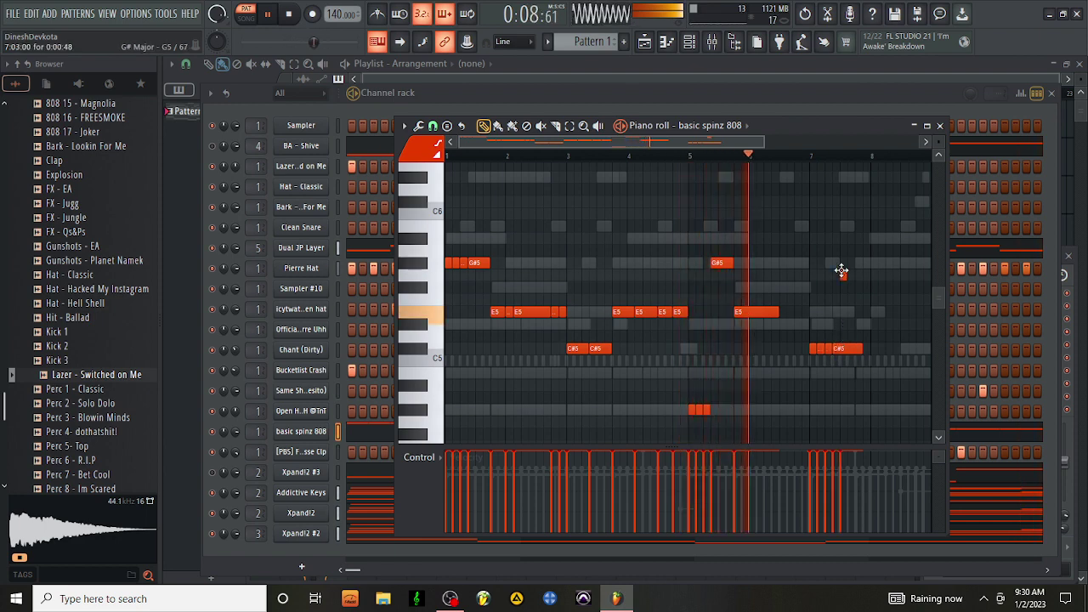
# Step: Add a short C#6 note at 7:03:48, turn it into a slide note, and replay the pattern
pyautogui.press('space')
pyautogui.click(848, 189)
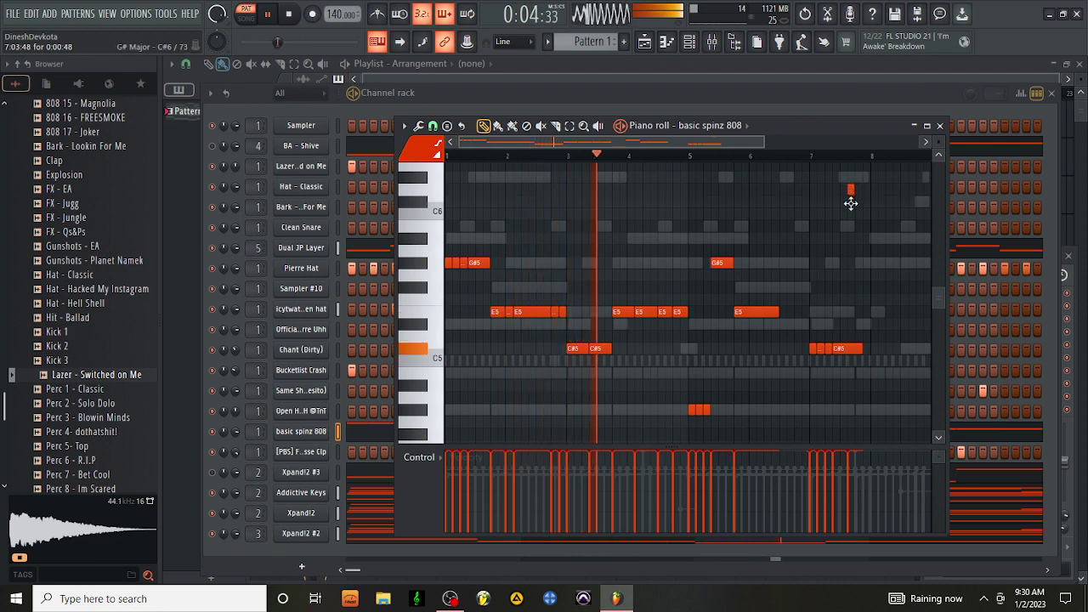
pyautogui.doubleClick(852, 204)
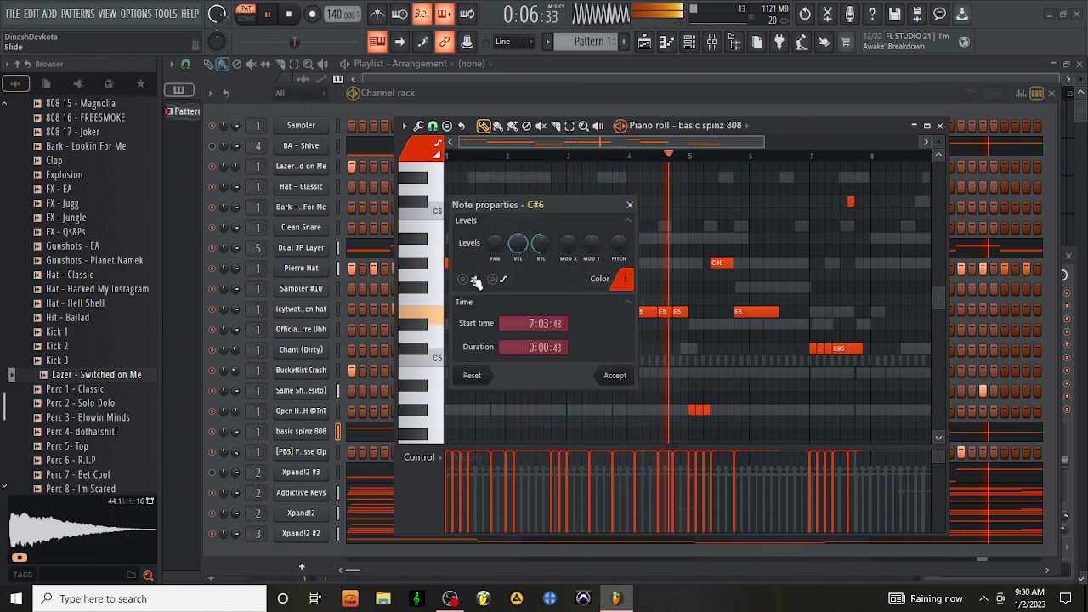
pyautogui.click(623, 377)
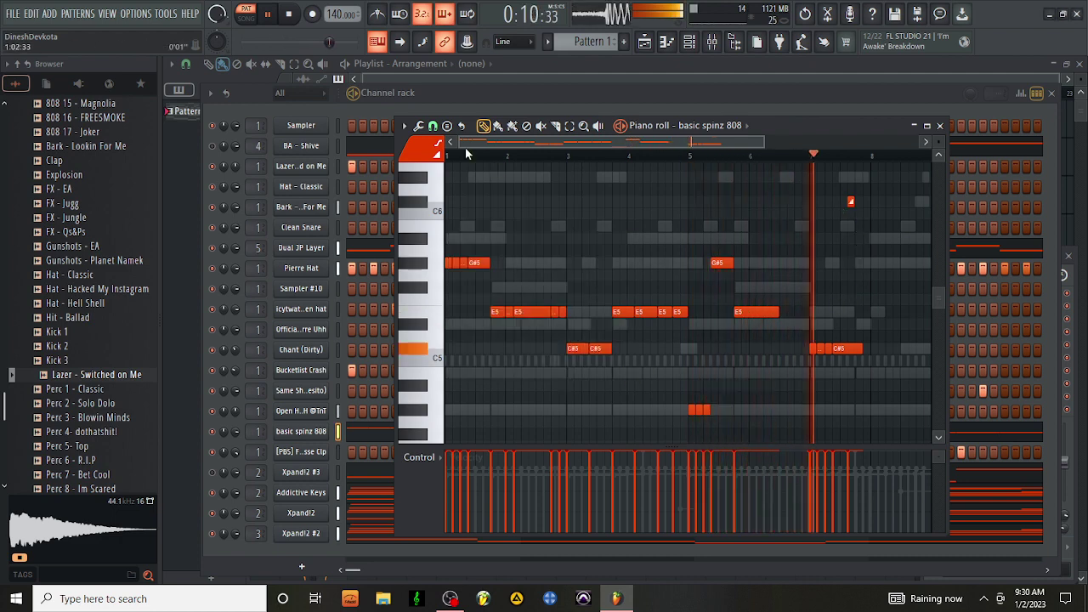
pyautogui.moveTo(460, 143); pyautogui.dragTo(530, 144)
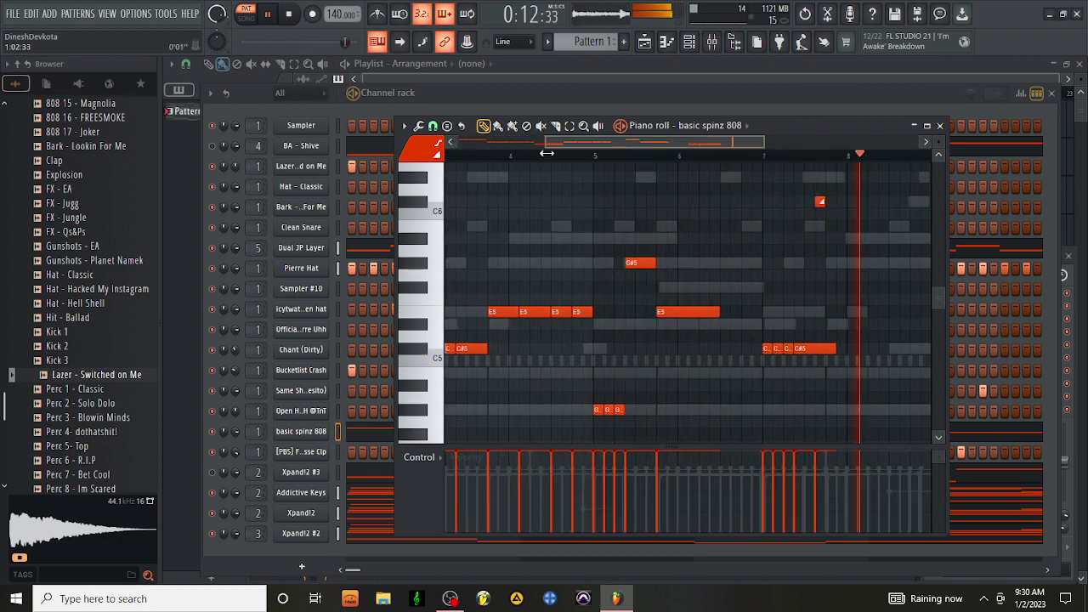
pyautogui.press('space')
pyautogui.press('space')
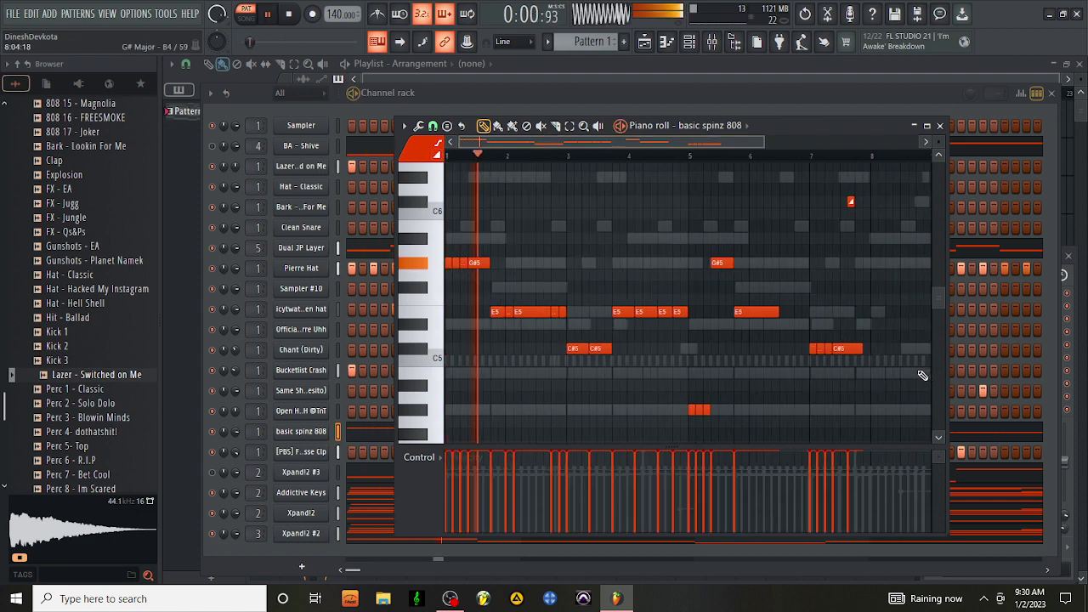
# Step: Delete the long C#5 in bar 7 and place two hits in bar 8, a C#5 followed by an E5
pyautogui.rightClick(854, 344)
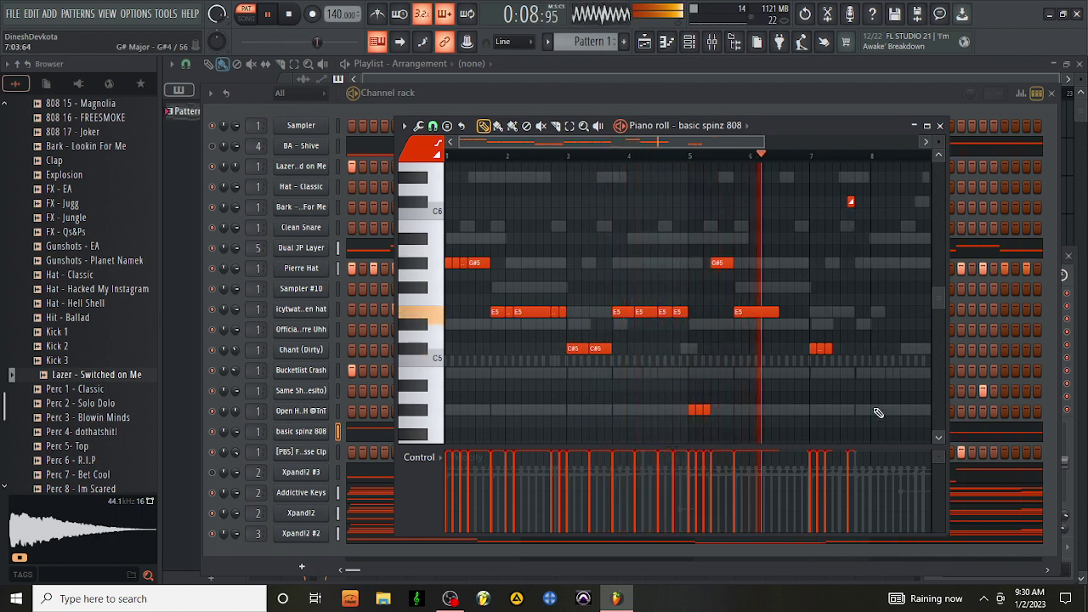
pyautogui.click(877, 350)
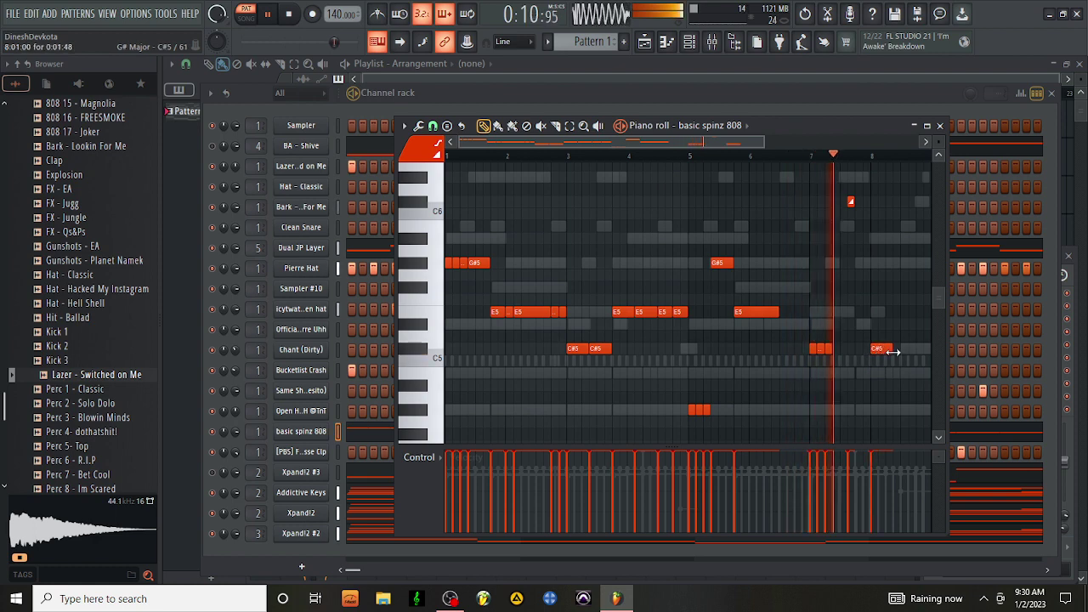
pyautogui.click(901, 349)
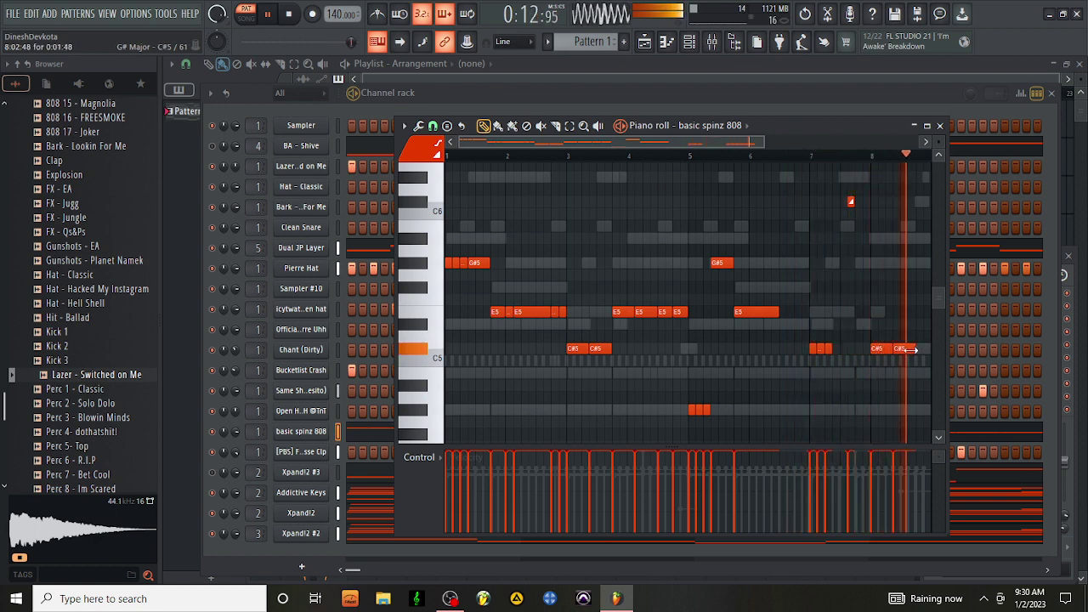
pyautogui.moveTo(763, 142); pyautogui.dragTo(818, 166)
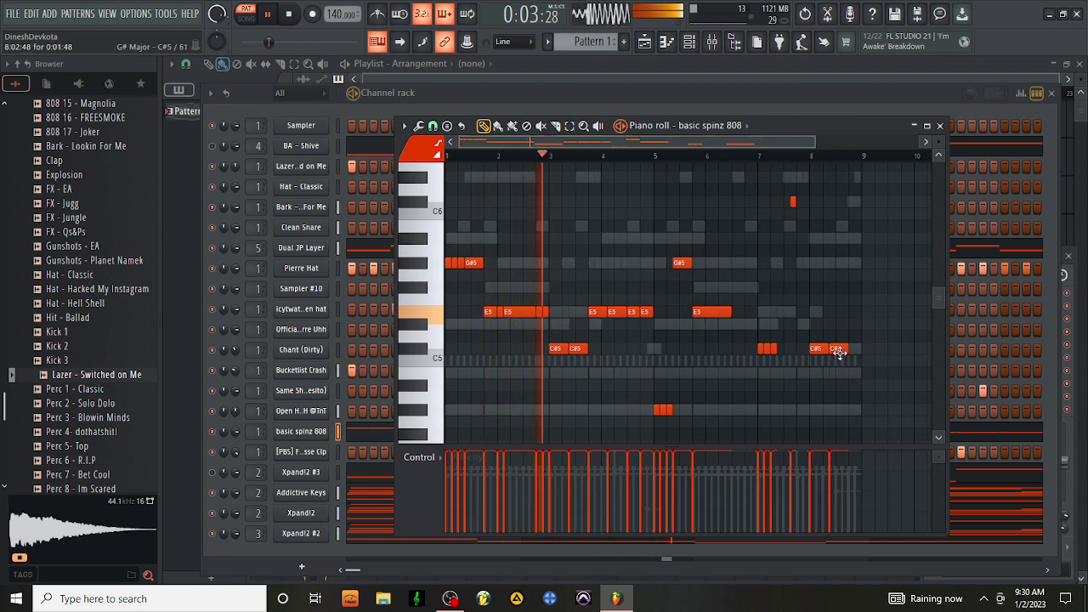
pyautogui.moveTo(837, 349); pyautogui.dragTo(836, 307)
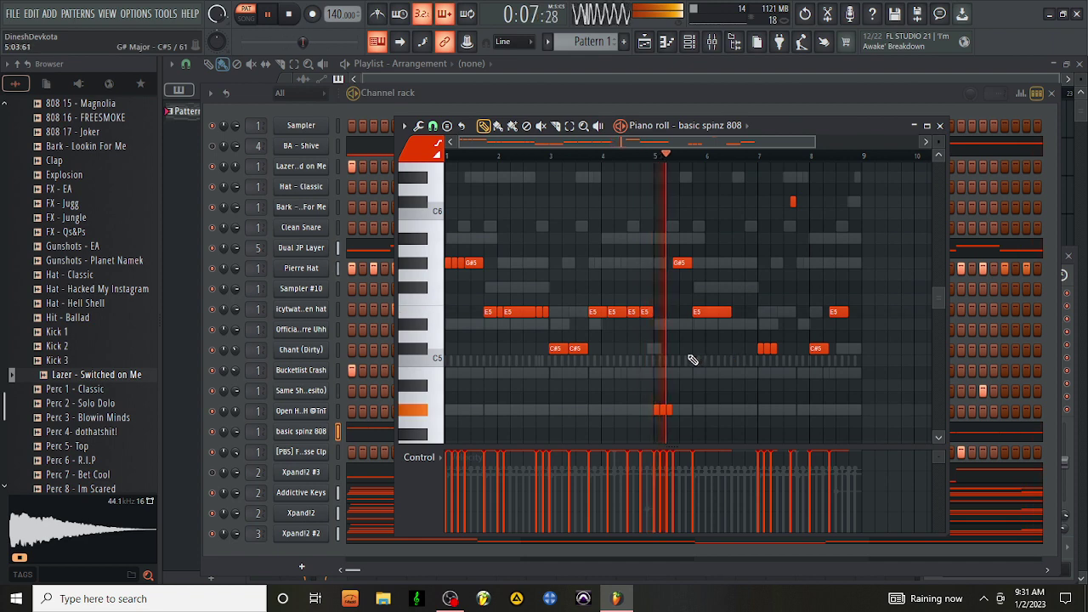
# Step: Close the 808's piano roll and open the Pierre Hat channel's notes in the piano roll
pyautogui.click(939, 125)
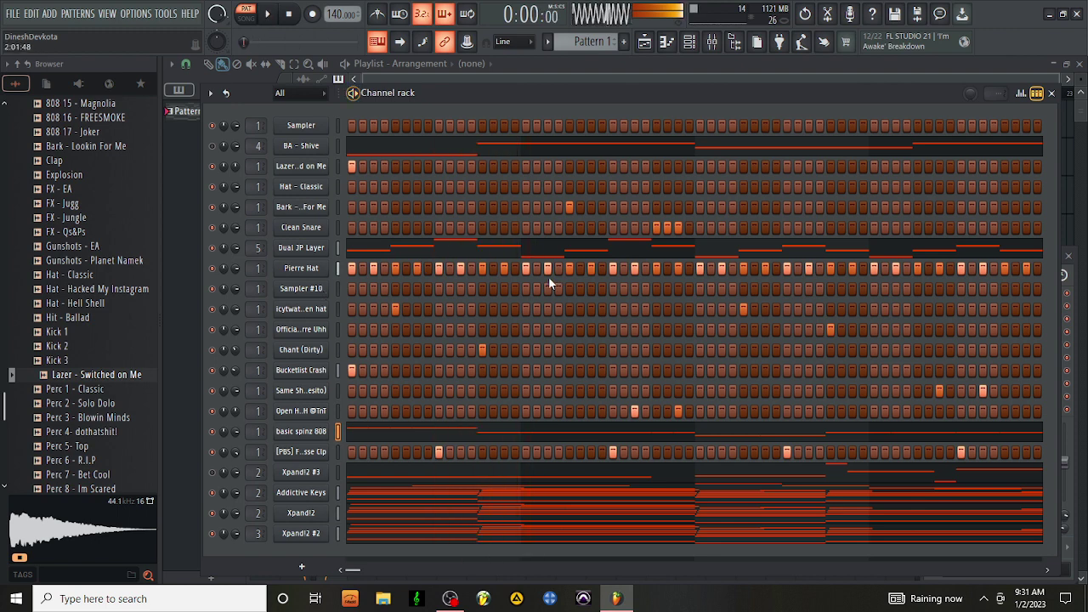
pyautogui.rightClick(323, 269)
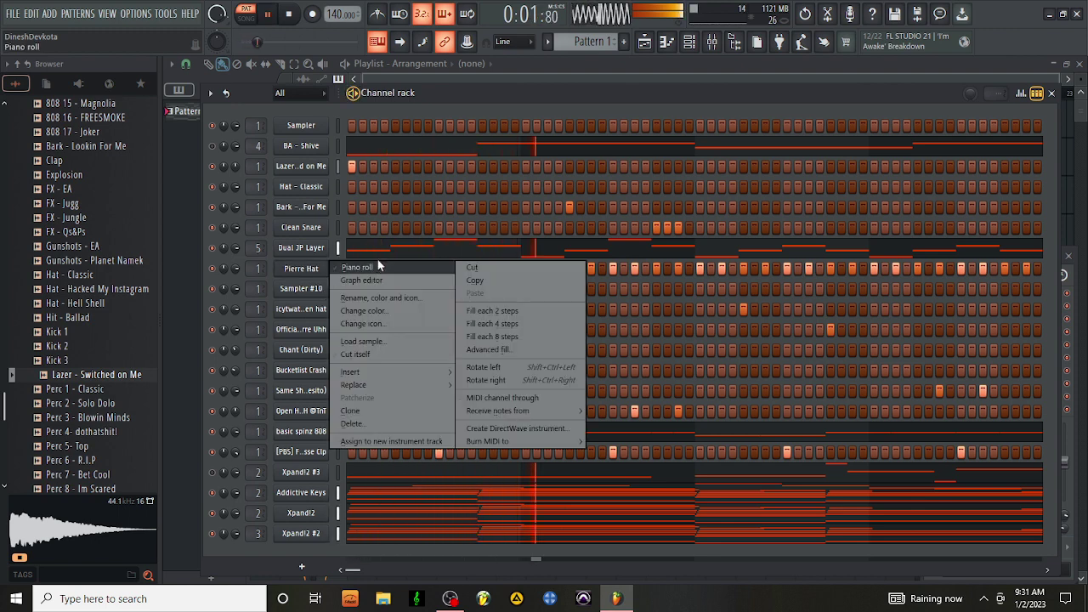
pyautogui.click(378, 267)
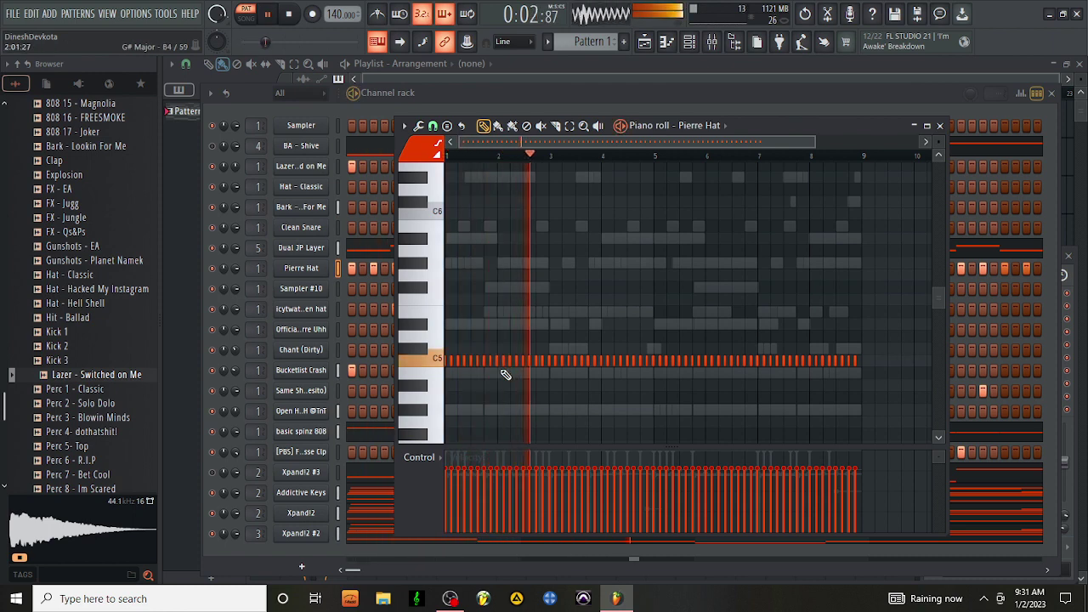
# Step: Lengthen the hi-hat note at 1:04:48 to one beat and chop it into a fast roll with the arpeggiator's Normal pattern
pyautogui.press('space')
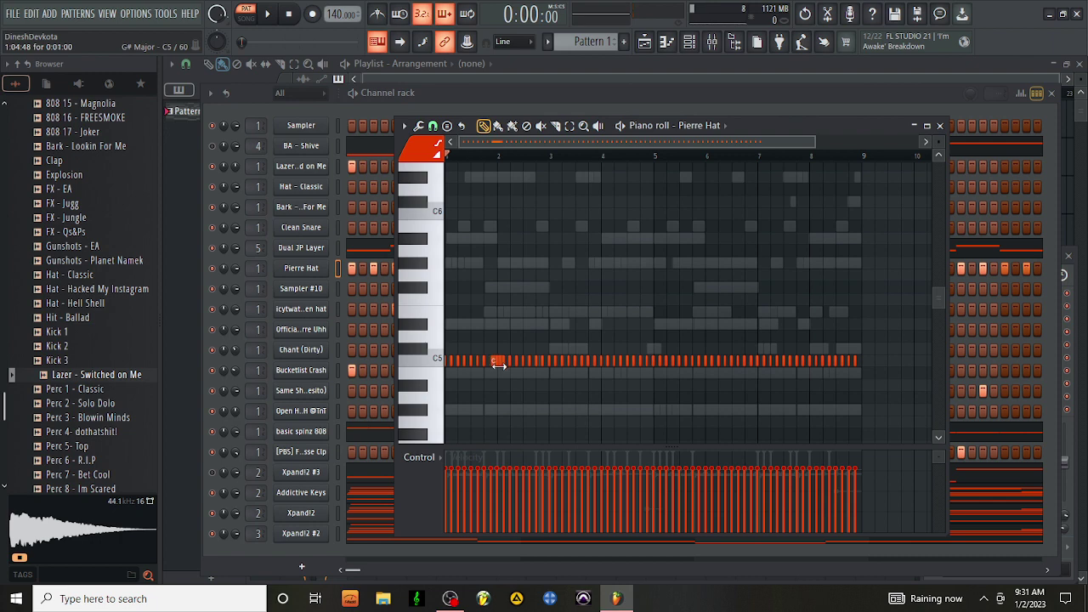
pyautogui.click(499, 364)
pyautogui.hotkey('alt', 'a')
pyautogui.press('space')
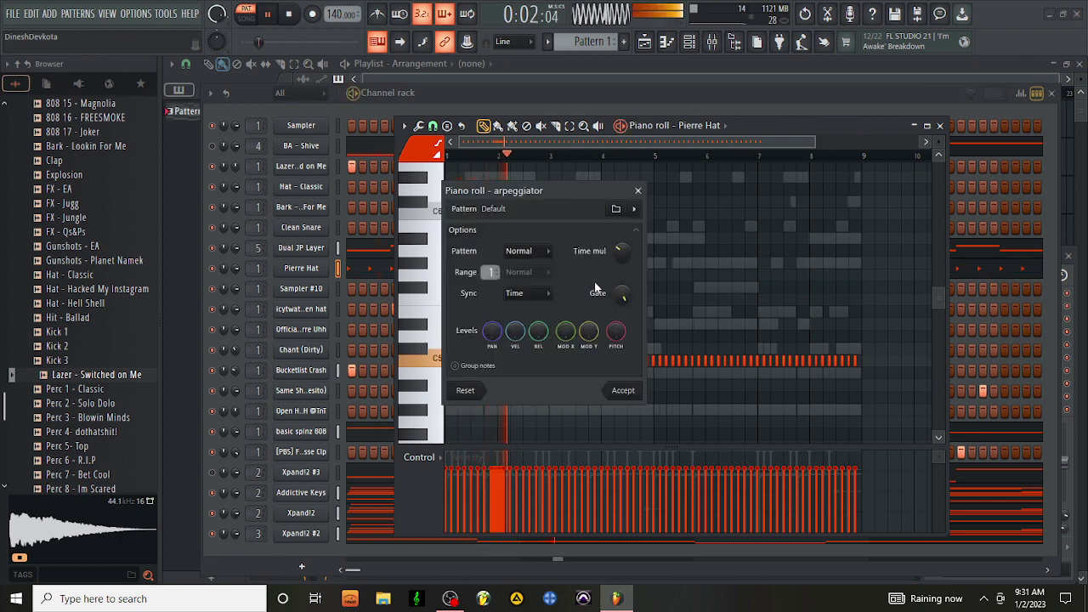
pyautogui.click(612, 389)
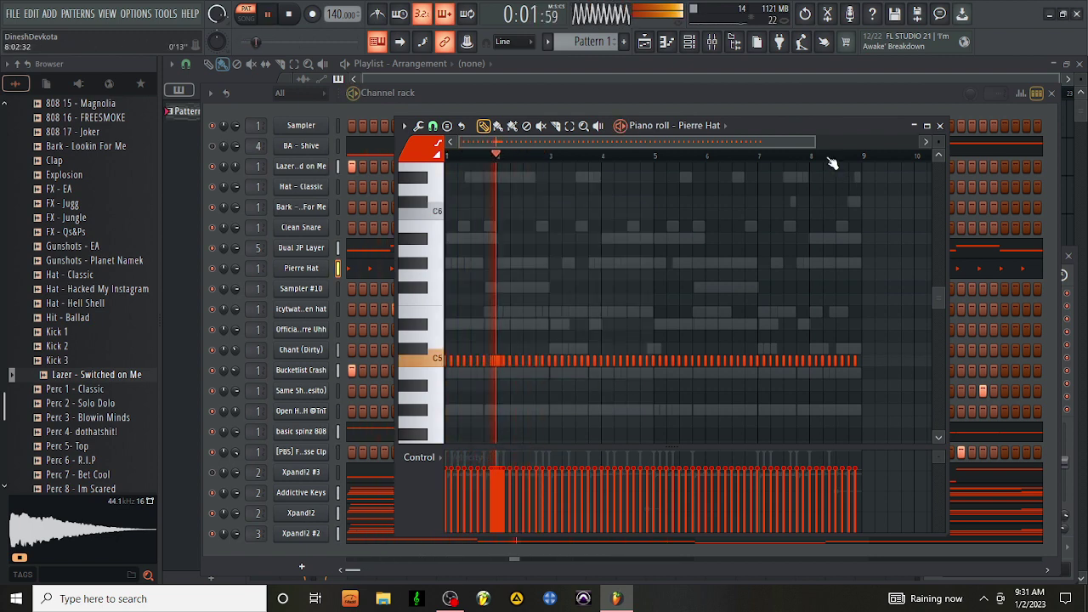
pyautogui.hotkey('ctrl', 'z')
# Step: Pitch down two hits of the hi-hat roll, the one at 2:01:48 to E4 and the one at 2:01:00 to G#4
pyautogui.scroll(5, 503, 194)
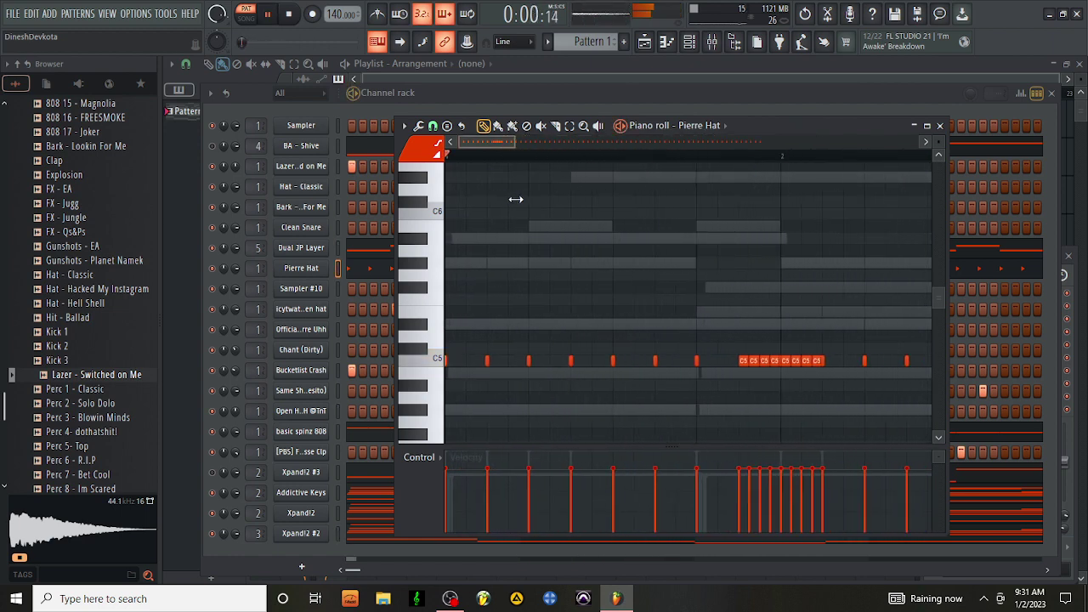
pyautogui.scroll(-1, 517, 199)
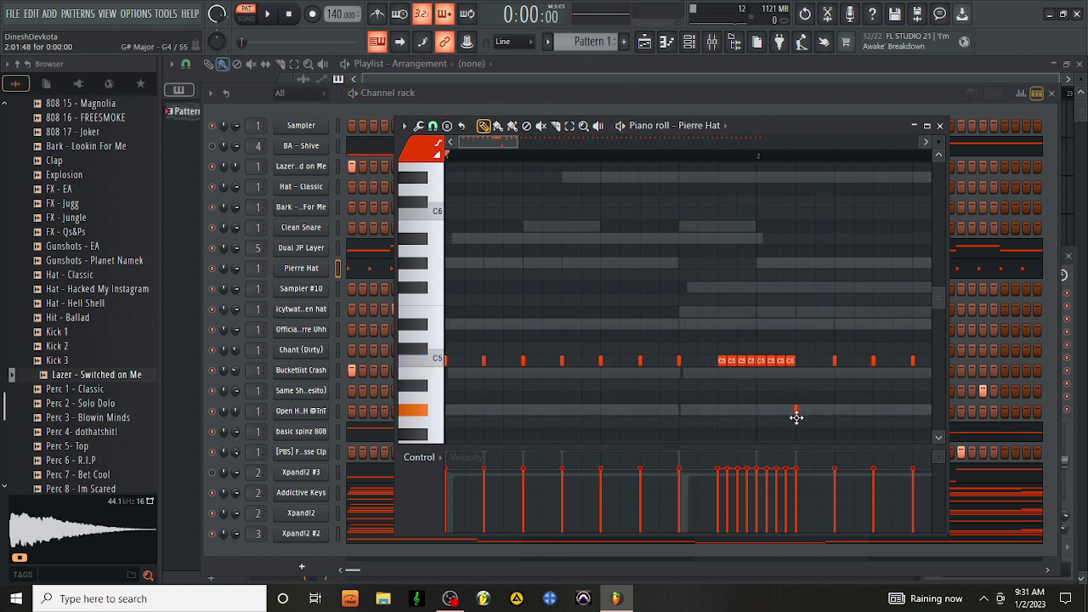
pyautogui.scroll(-5, 796, 420)
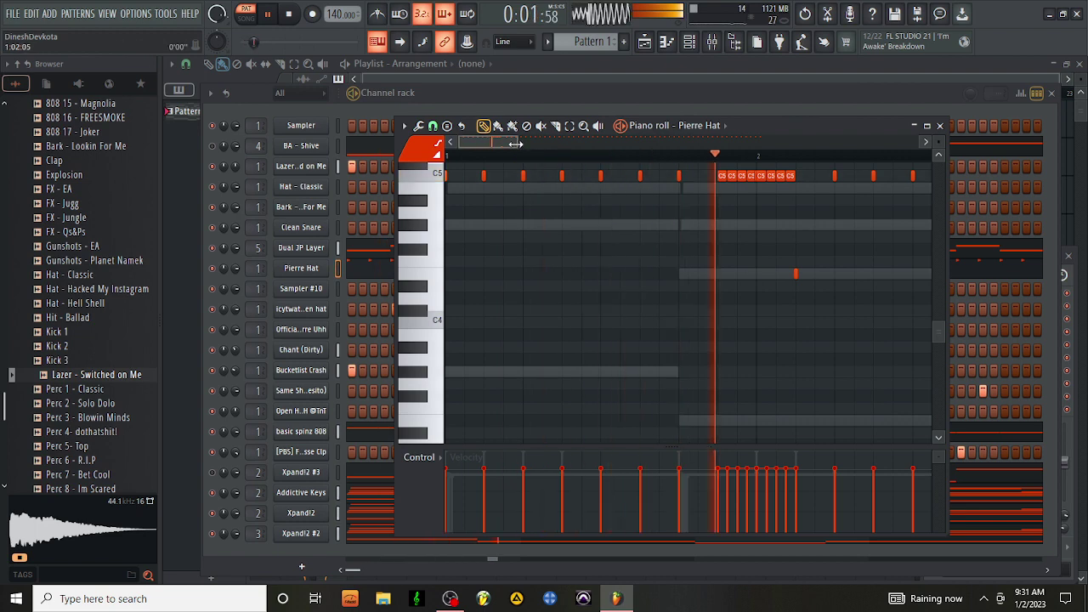
pyautogui.scroll(-3, 594, 170)
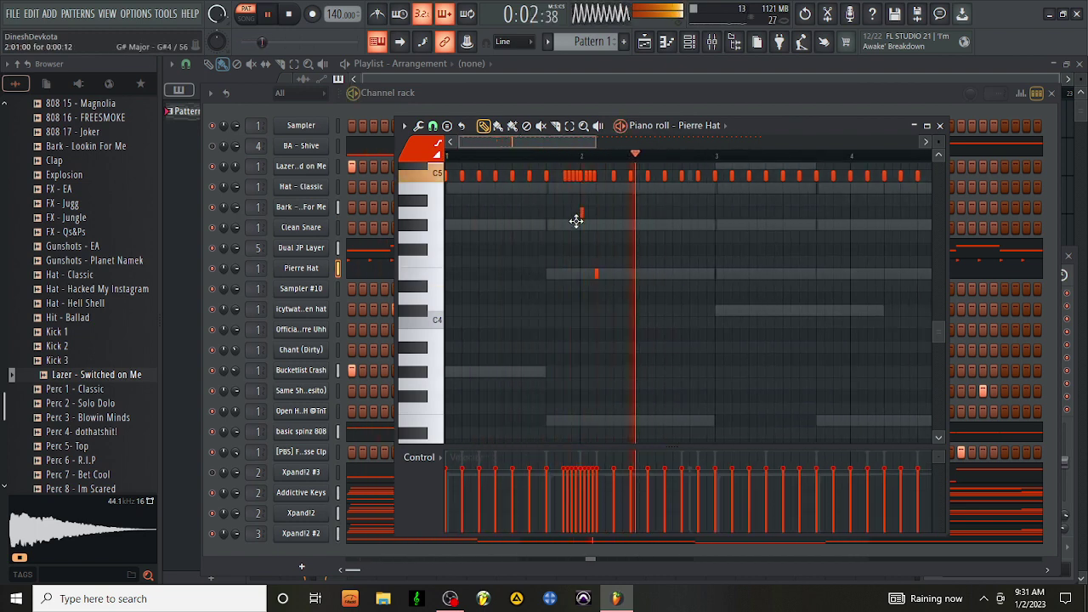
pyautogui.press('space')
pyautogui.moveTo(577, 213); pyautogui.dragTo(577, 223)
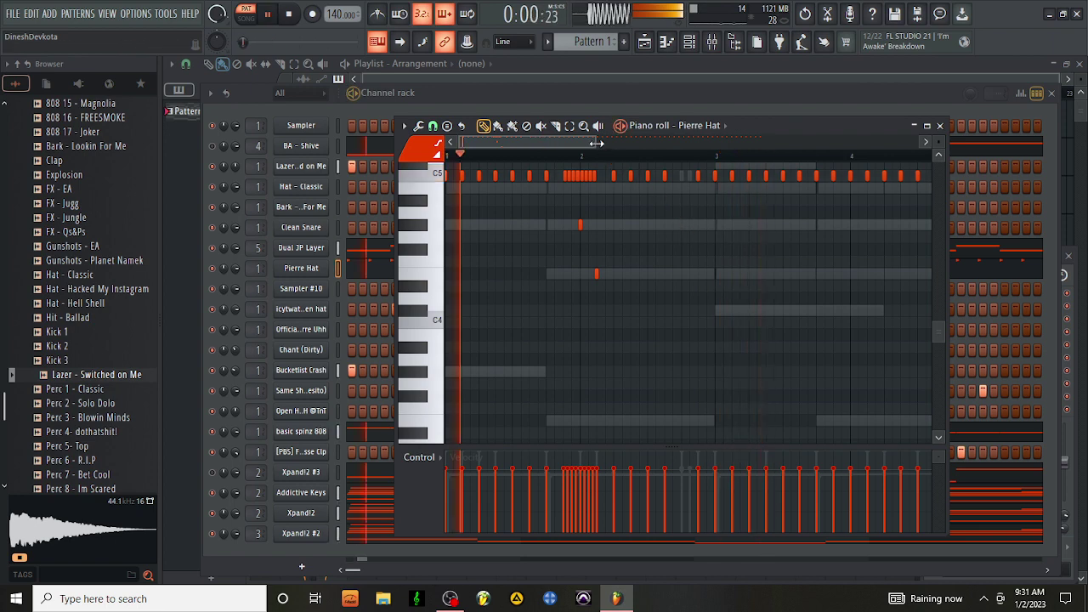
# Step: Chop a lengthened C5 hi-hat note in the first half of bar 3 into a roll with the arpeggiator's Normal pattern
pyautogui.scroll(-2, 580, 207)
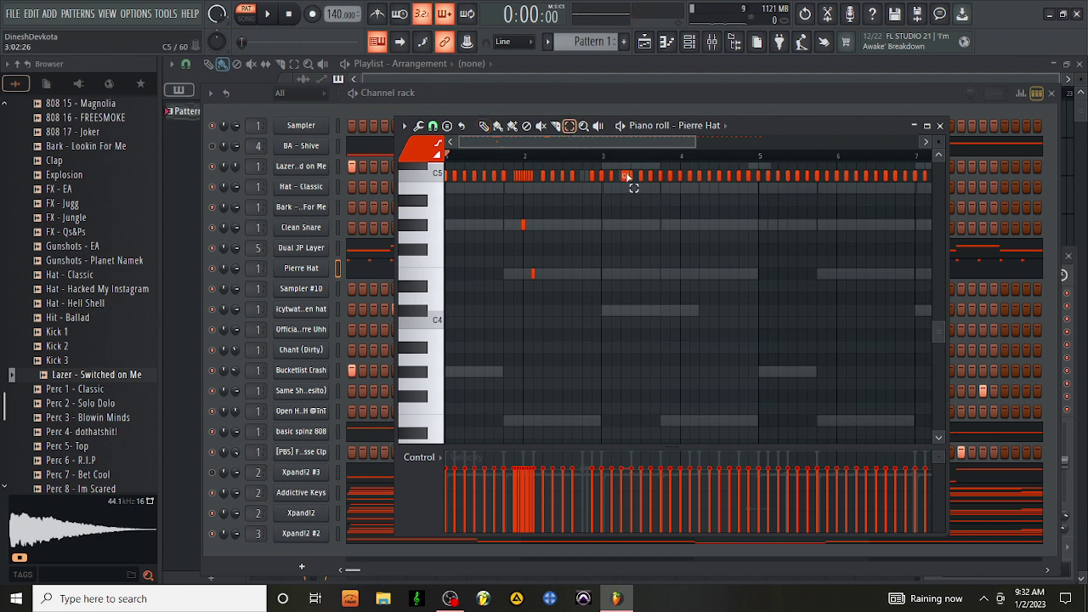
pyautogui.hotkey('alt', 'a')
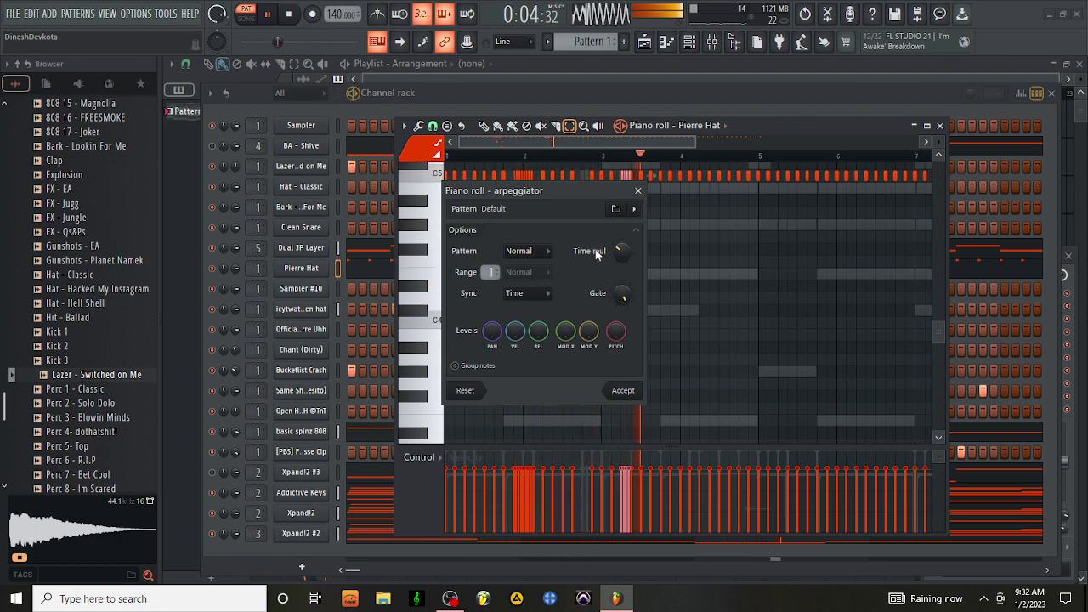
pyautogui.click(623, 388)
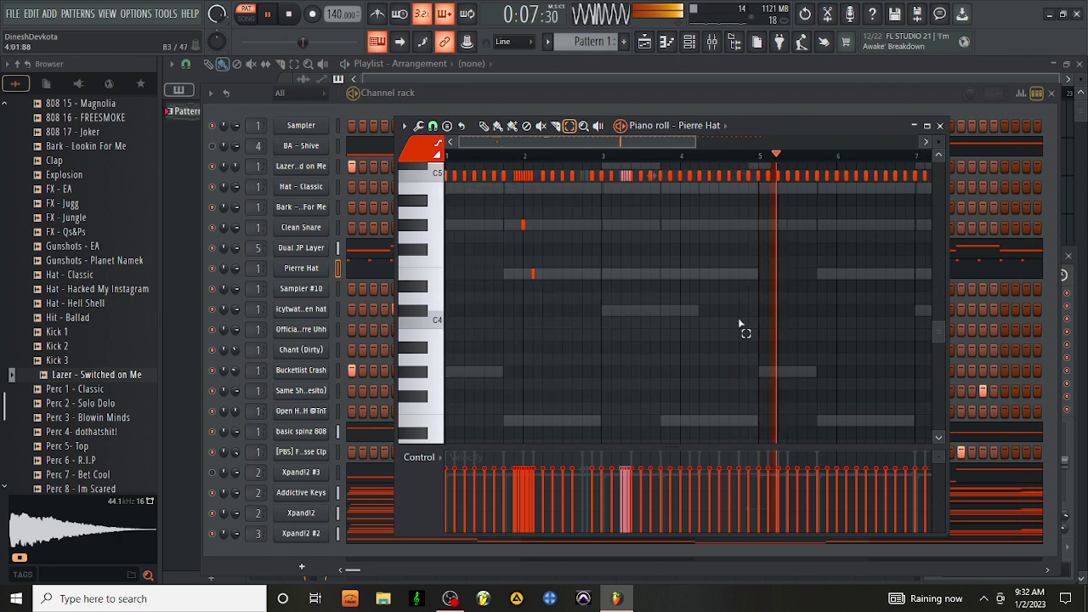
# Step: Delete the hi-hat notes from bar 5 onward and duplicate the first four bars into bars 5 to 8
pyautogui.click(483, 126)
pyautogui.rightClick(760, 177)
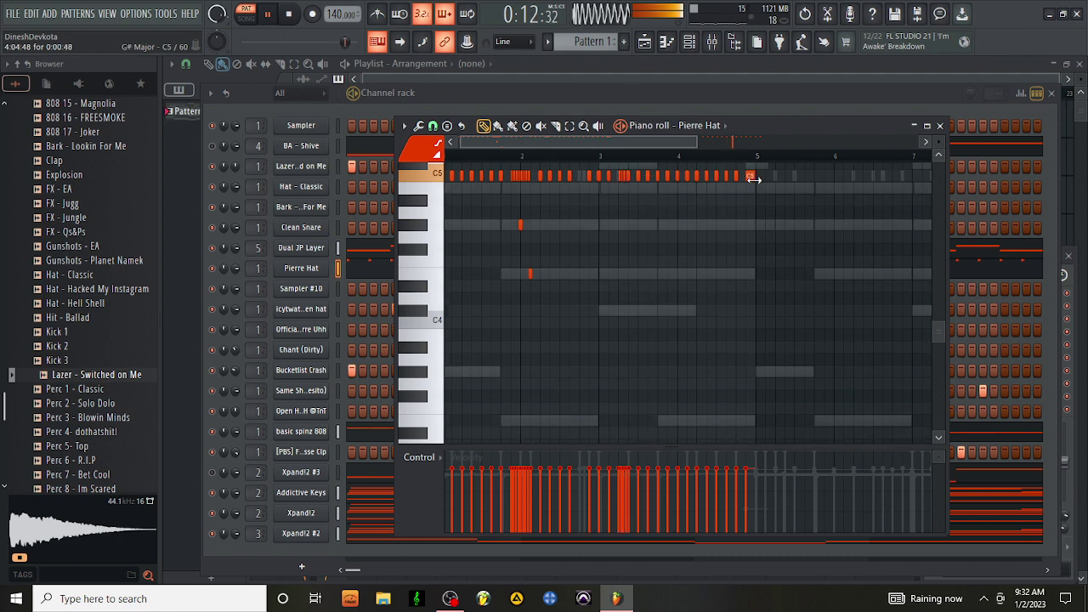
pyautogui.moveTo(697, 142); pyautogui.dragTo(829, 142)
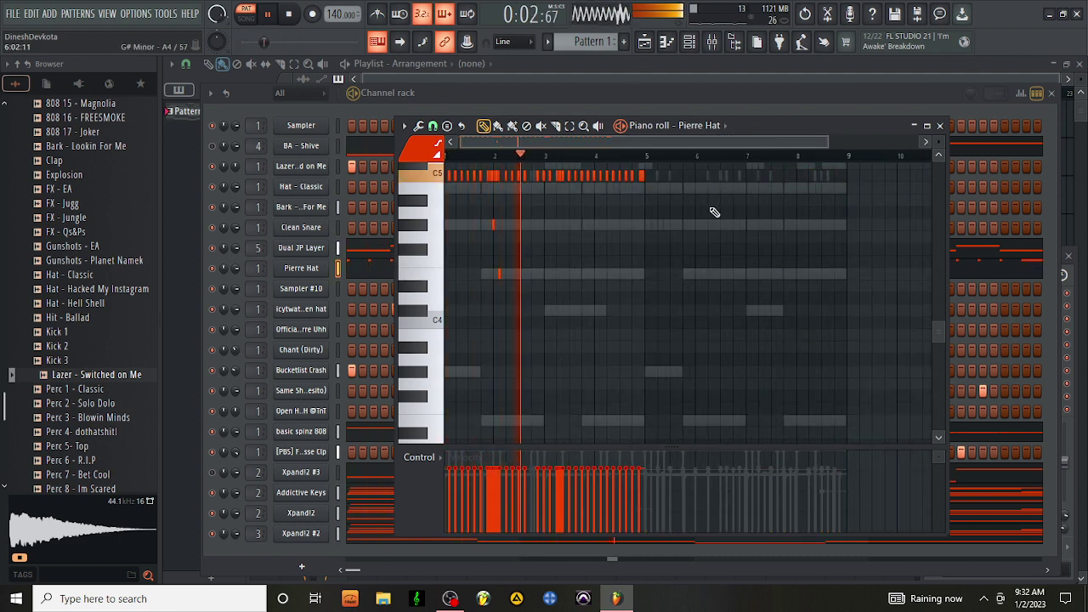
pyautogui.hotkey('ctrl', 'b')
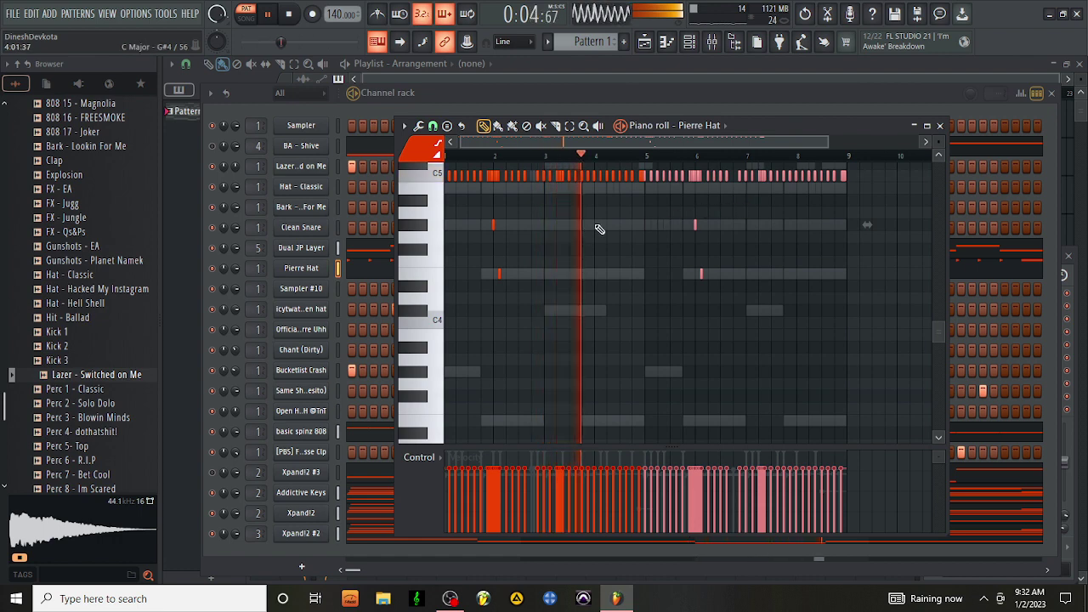
# Step: Place lower hi-hat hits at E4 in the middle of bar 4 and C#4 in bar 7, and close the hat's piano roll
pyautogui.click(622, 274)
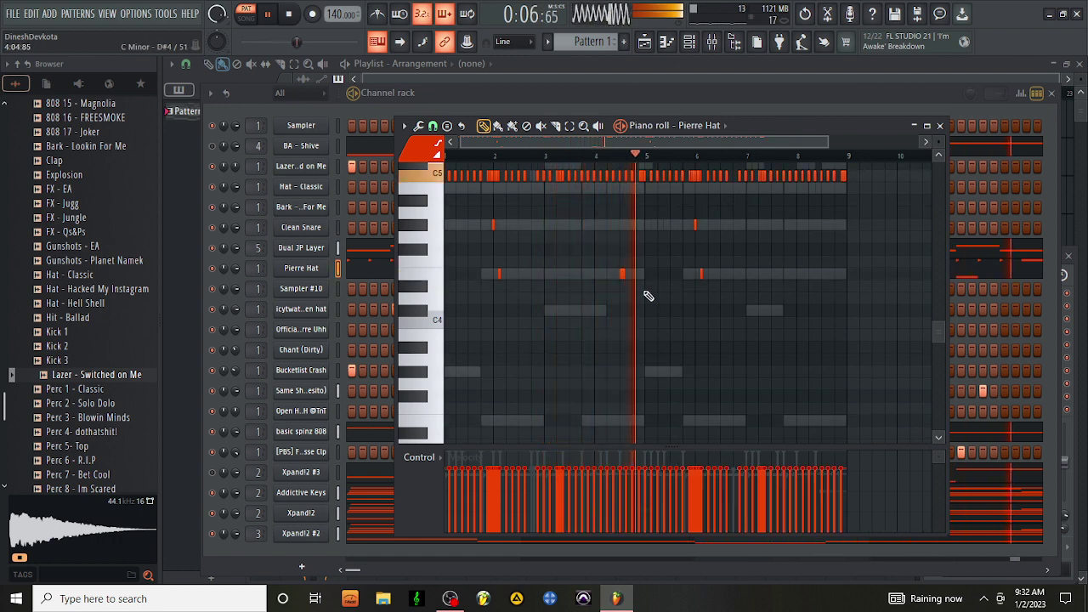
pyautogui.click(774, 311)
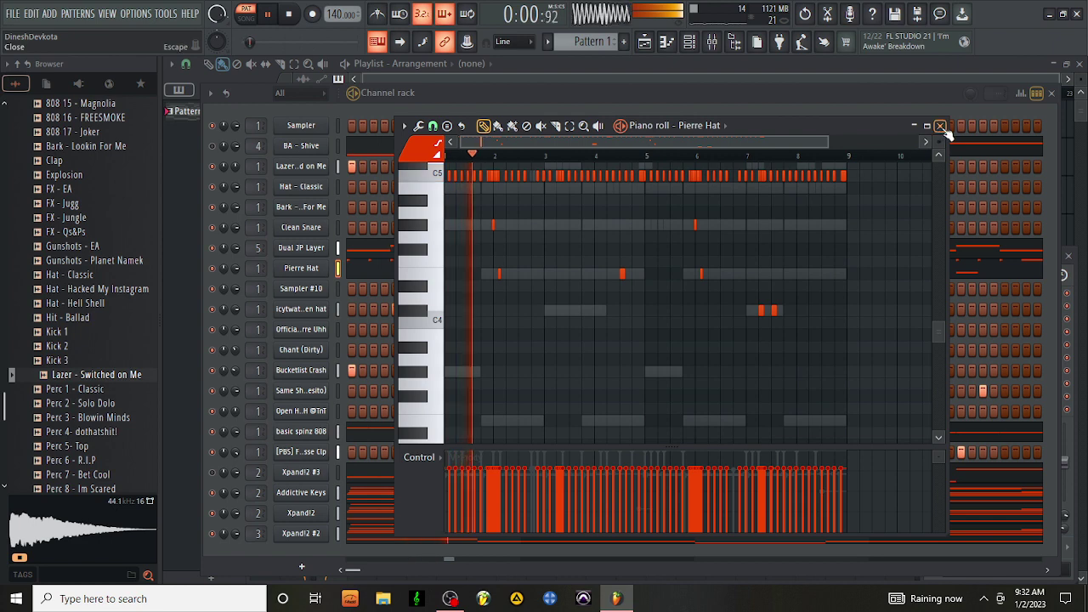
pyautogui.press('F7')
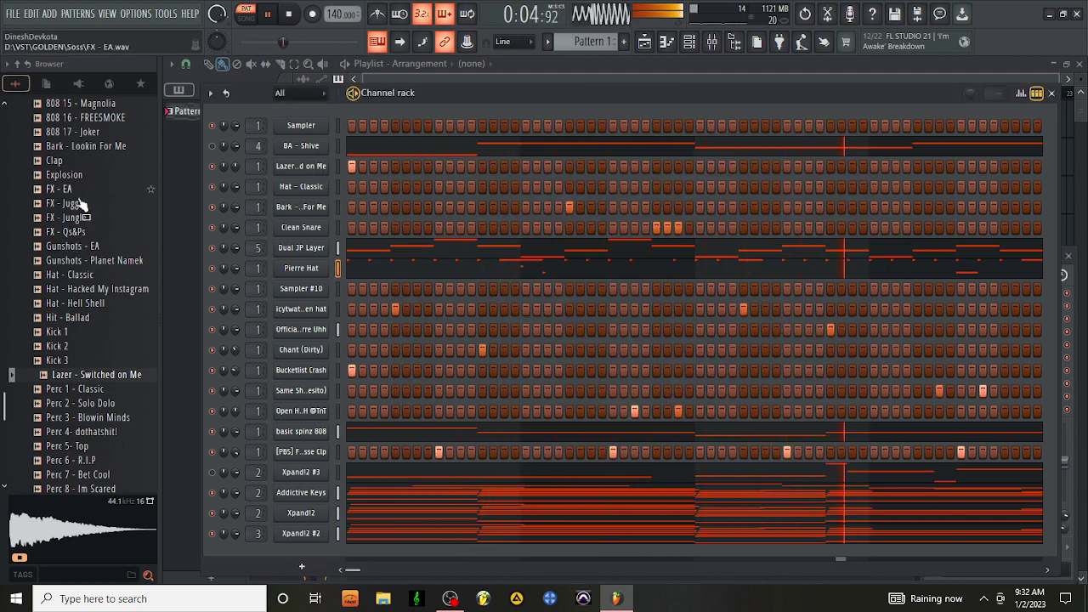
pyautogui.scroll(-2, 87, 364)
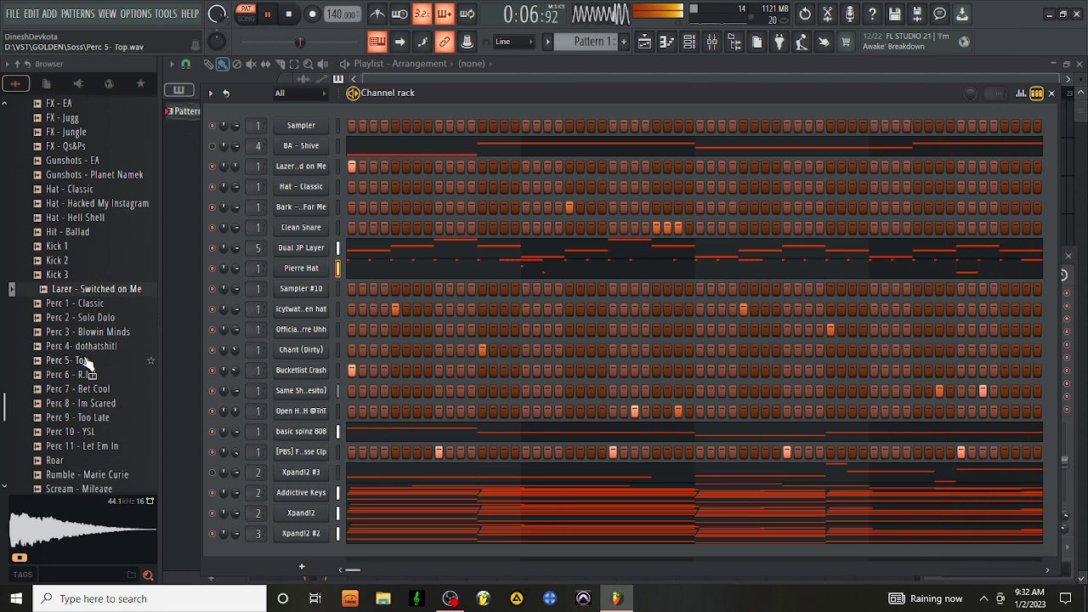
pyautogui.scroll(-2, 89, 351)
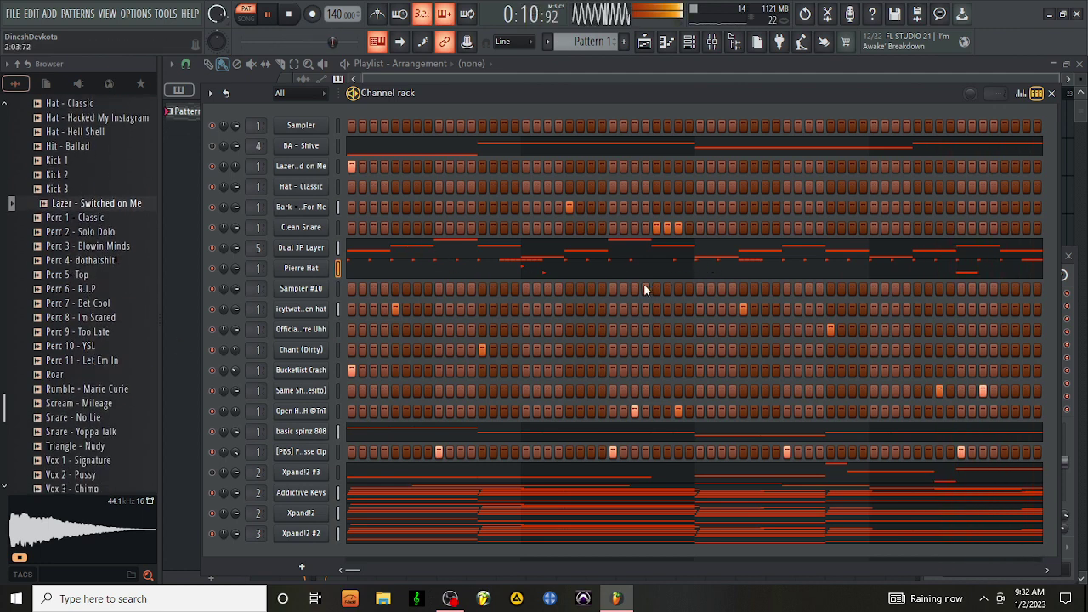
# Step: Open the Clean Snare channel's piano roll and draw an F4 guide note spanning bars 1 to 4
pyautogui.rightClick(303, 229)
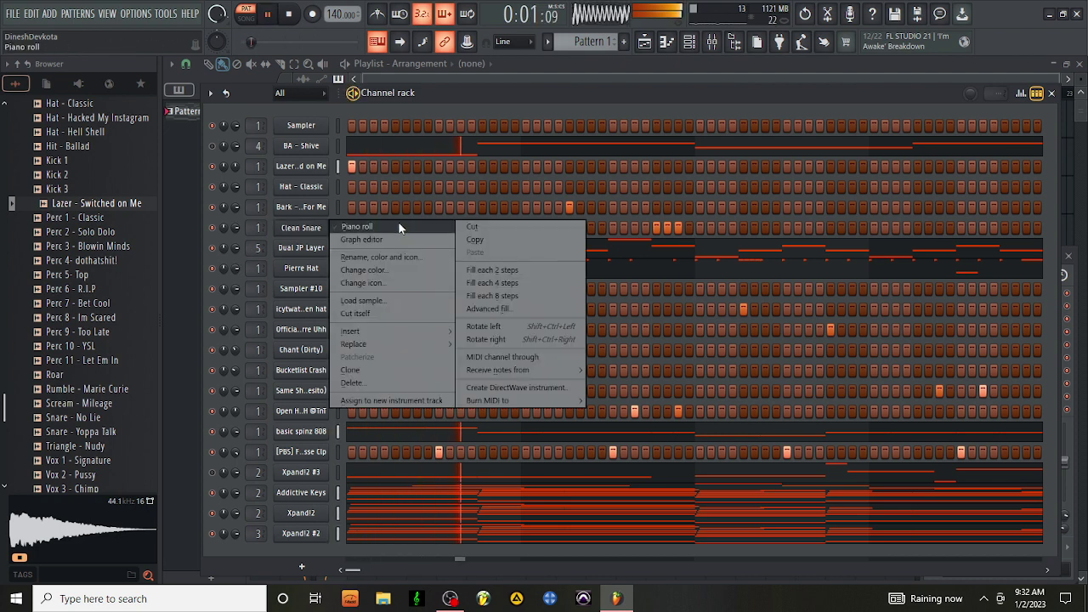
pyautogui.click(397, 222)
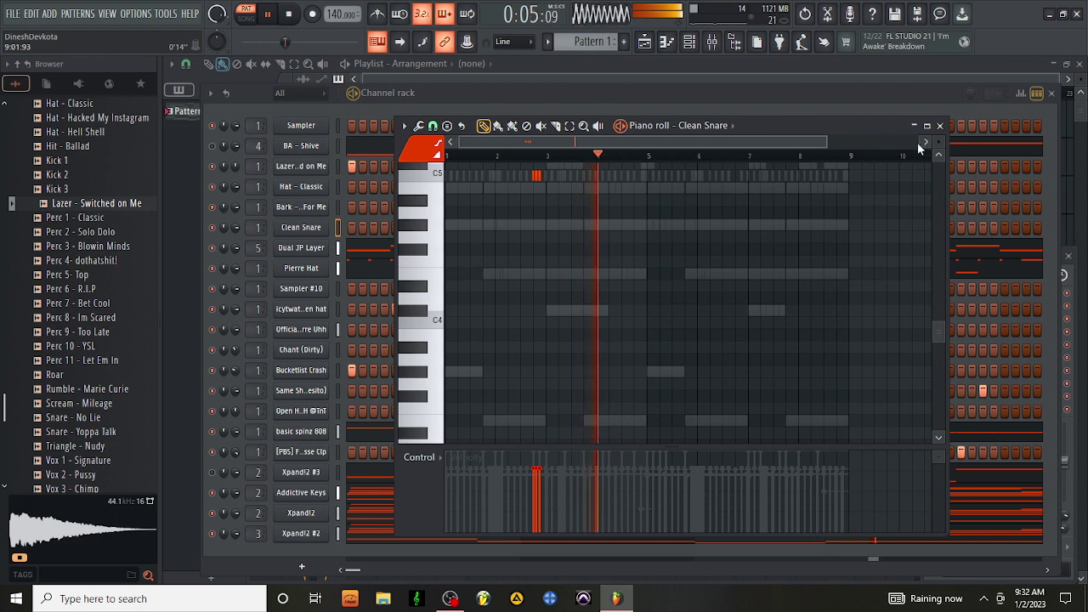
pyautogui.click(455, 264)
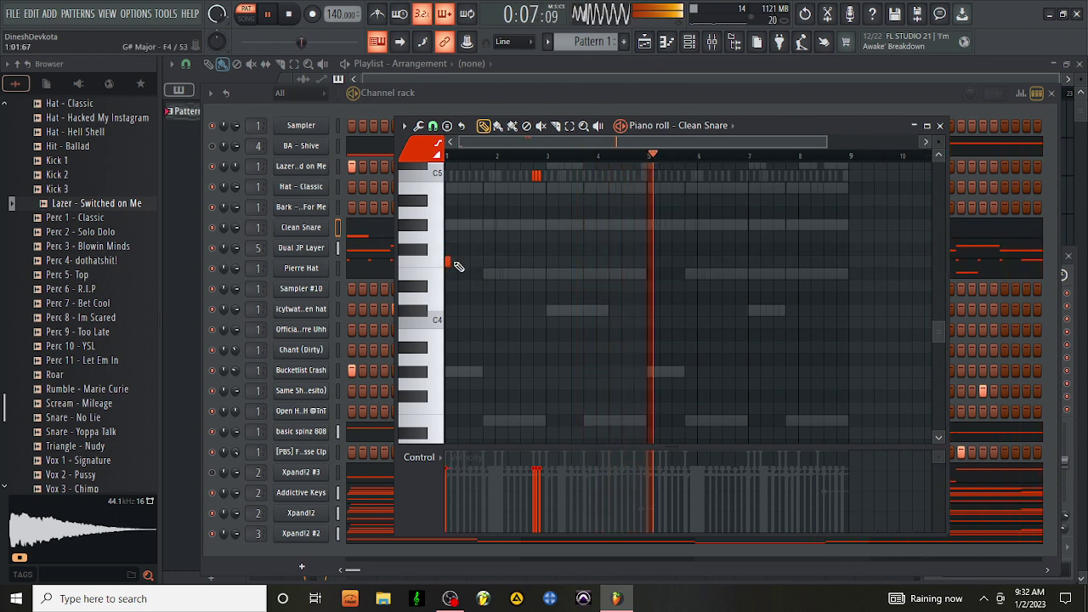
pyautogui.moveTo(451, 263); pyautogui.dragTo(649, 251)
pyautogui.click(555, 124)
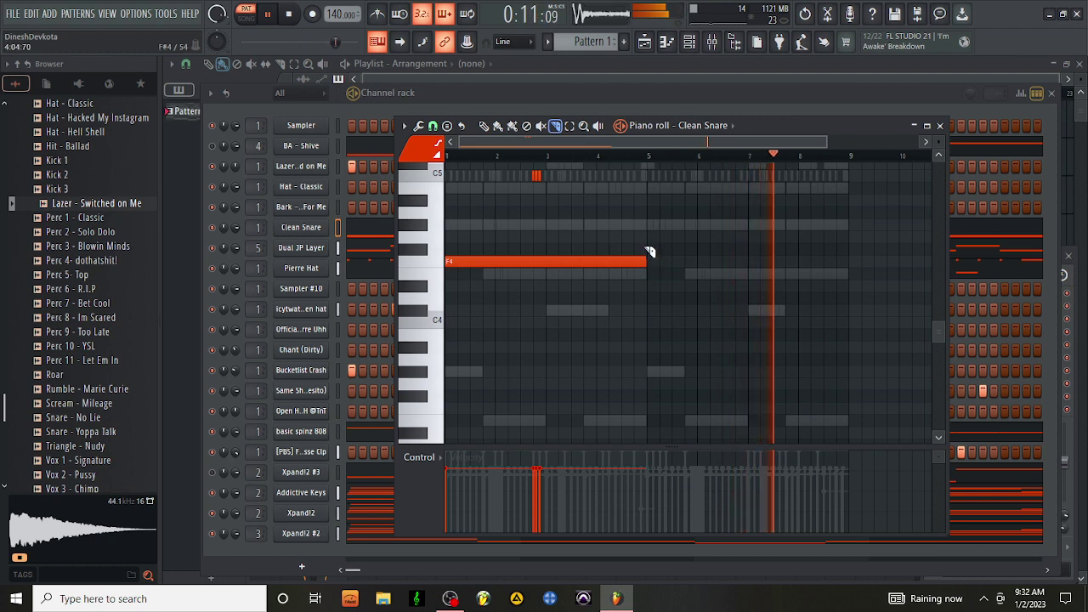
# Step: Duplicate the four bars of snare notes into bars 5 to 8, remove the long F4 guide notes, and close the piano roll
pyautogui.hotkey('ctrl', 'b')
pyautogui.press('p')
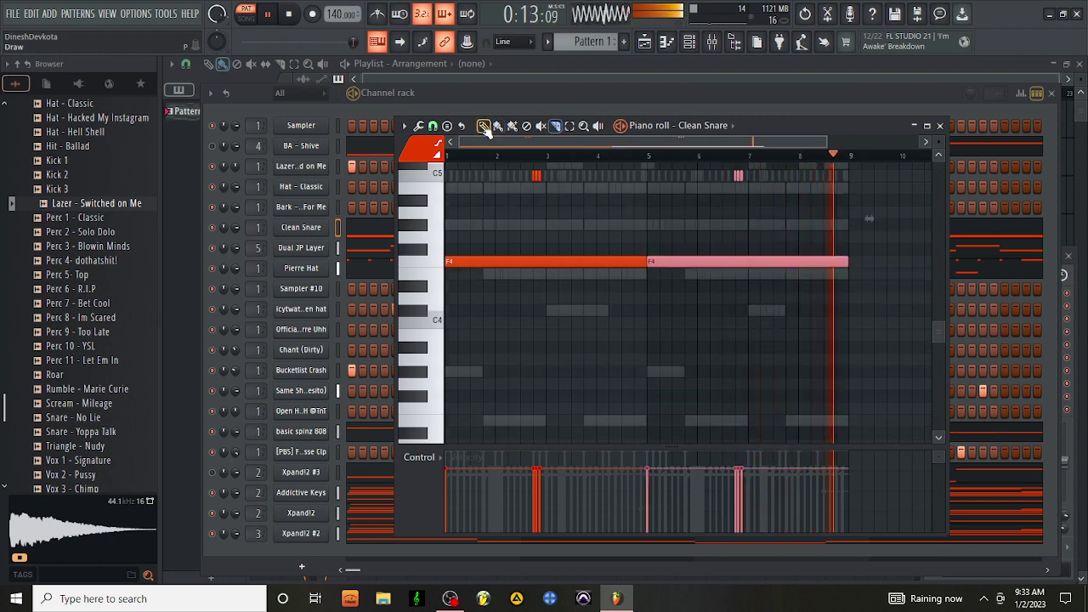
pyautogui.click(939, 125)
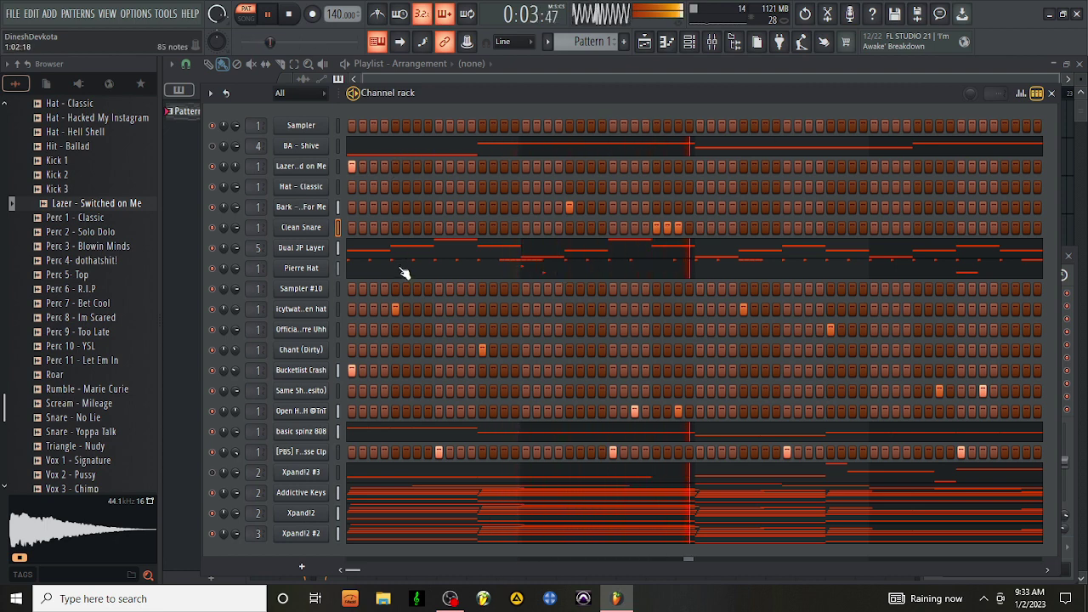
# Step: Open the basic spinz 808's piano roll and add a one-beat E5 note at 8:03:48
pyautogui.click(432, 434)
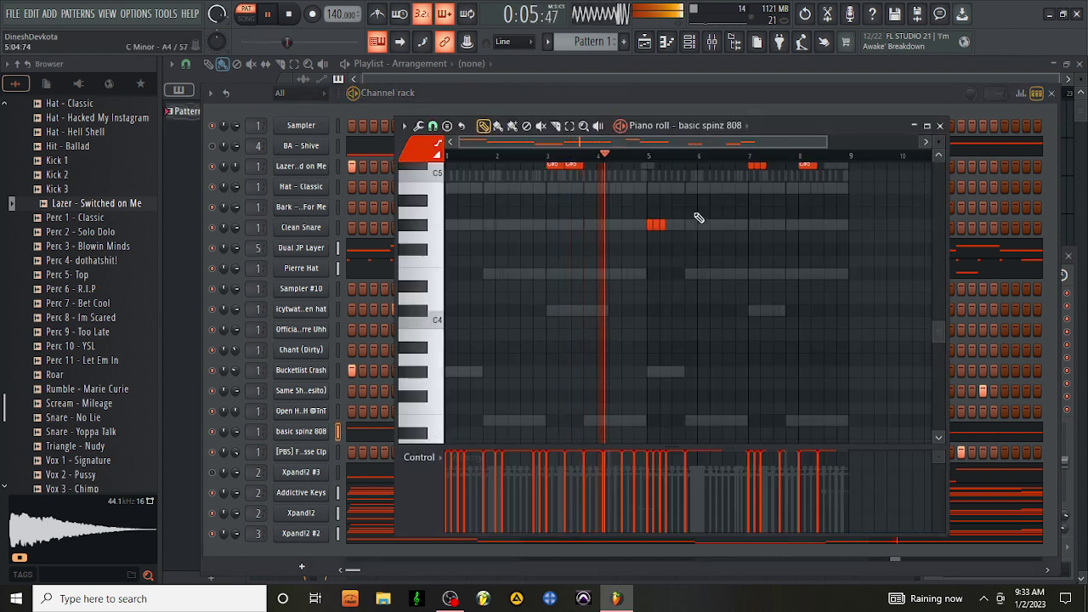
pyautogui.scroll(3, 792, 253)
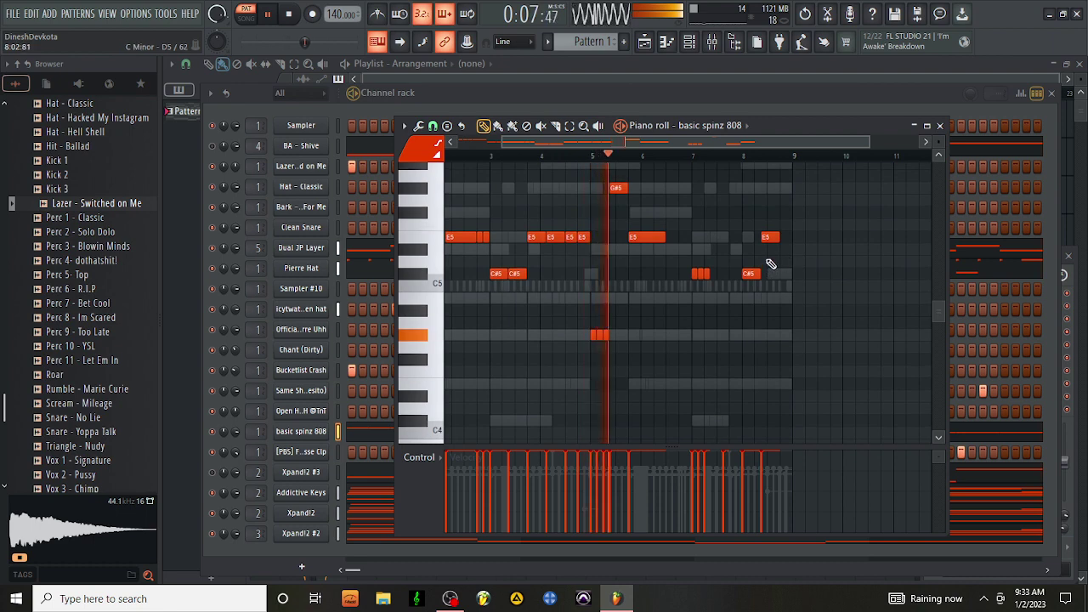
pyautogui.moveTo(500, 145); pyautogui.dragTo(667, 142)
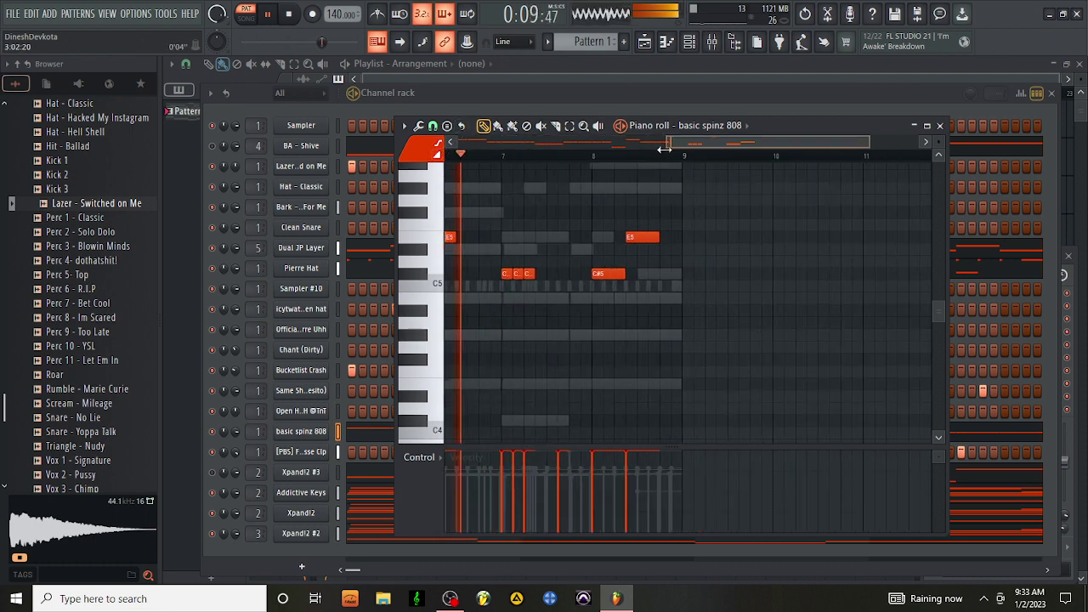
pyautogui.click(653, 239)
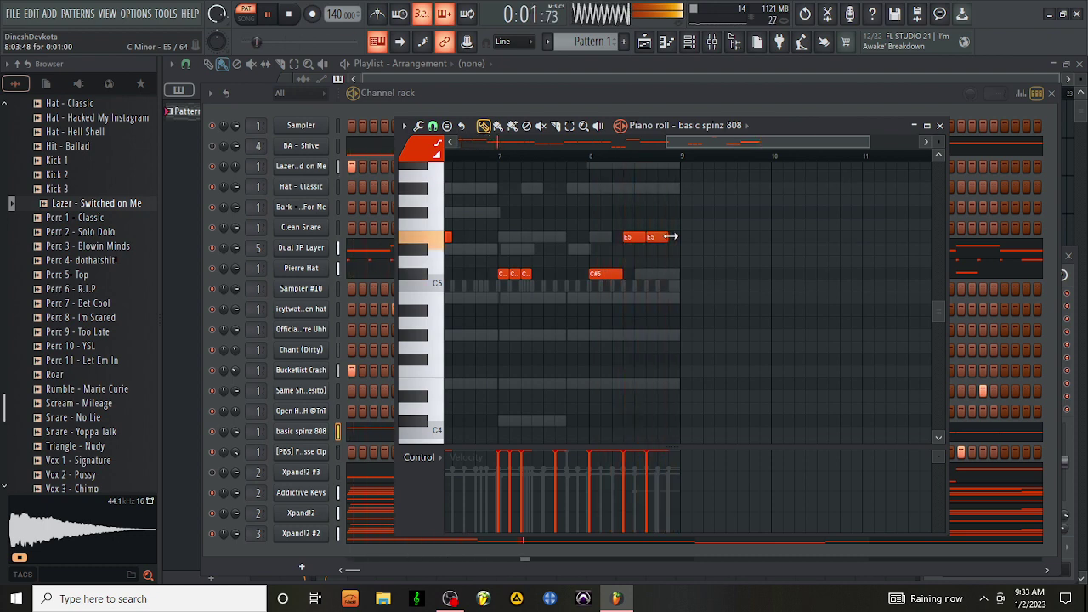
pyautogui.moveTo(667, 142); pyautogui.dragTo(408, 144)
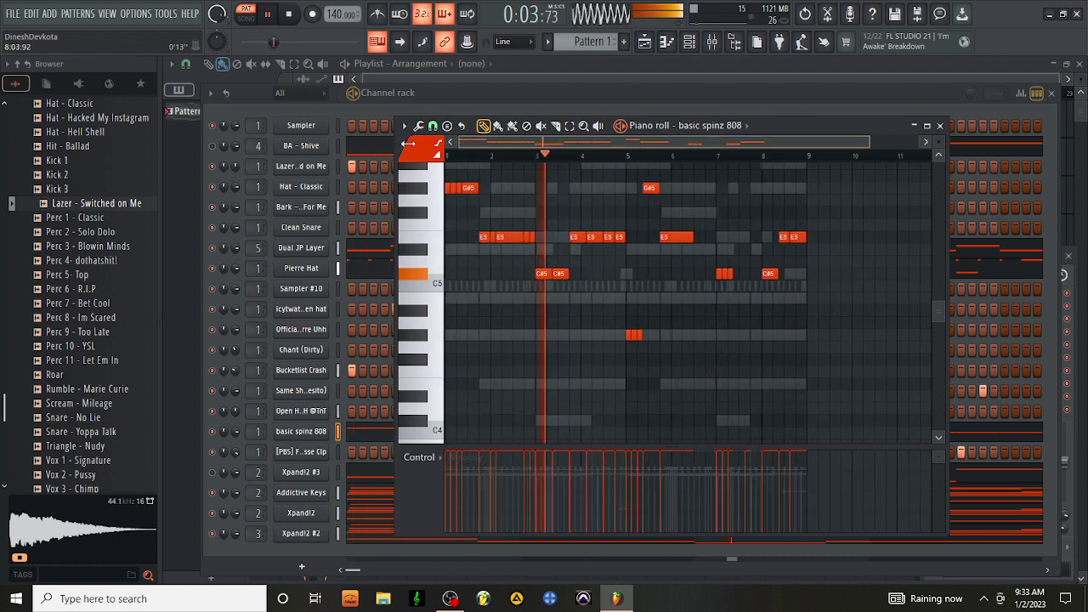
# Step: Extend the third C#5 hit in bar 7 to a length of 0:01:48 and delete the short C6 slide note at 7:03:48
pyautogui.scroll(4, 682, 245)
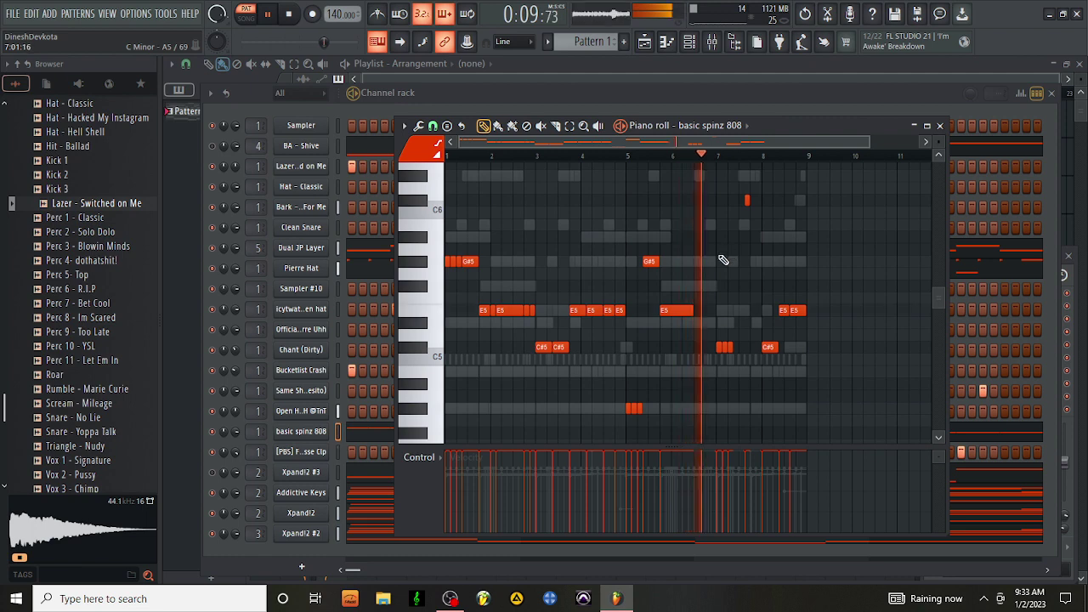
pyautogui.scroll(-2, 718, 268)
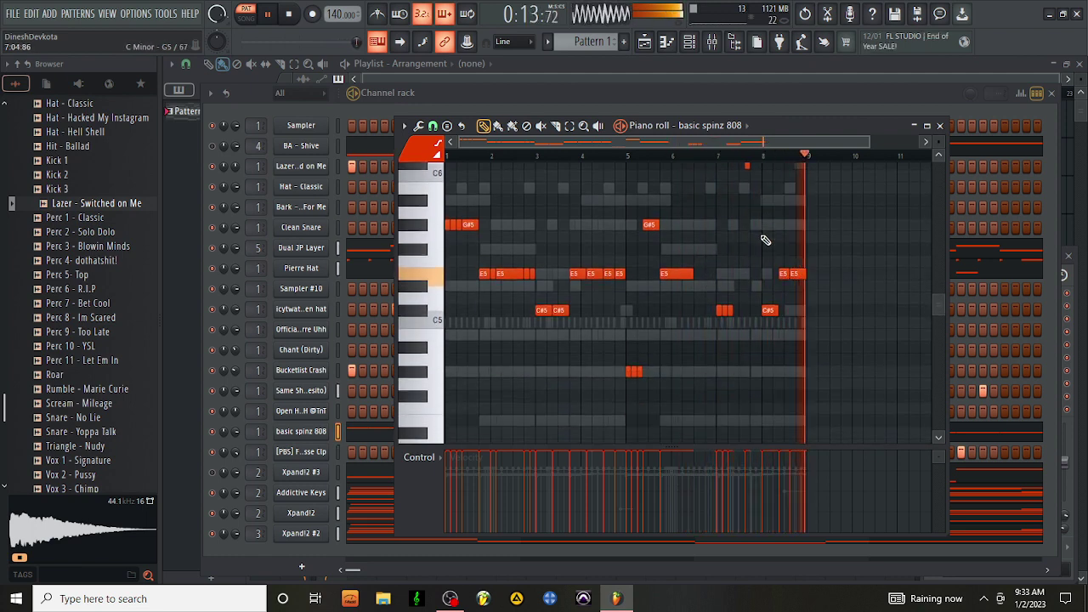
pyautogui.scroll(-2, 752, 255)
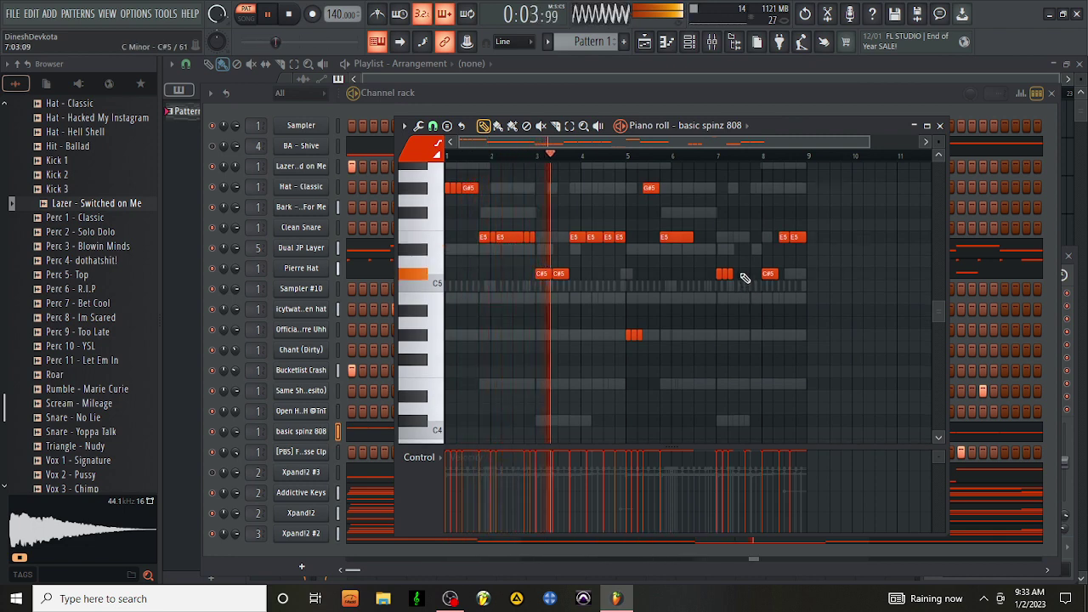
pyautogui.click(736, 273)
pyautogui.moveTo(734, 273); pyautogui.dragTo(732, 274)
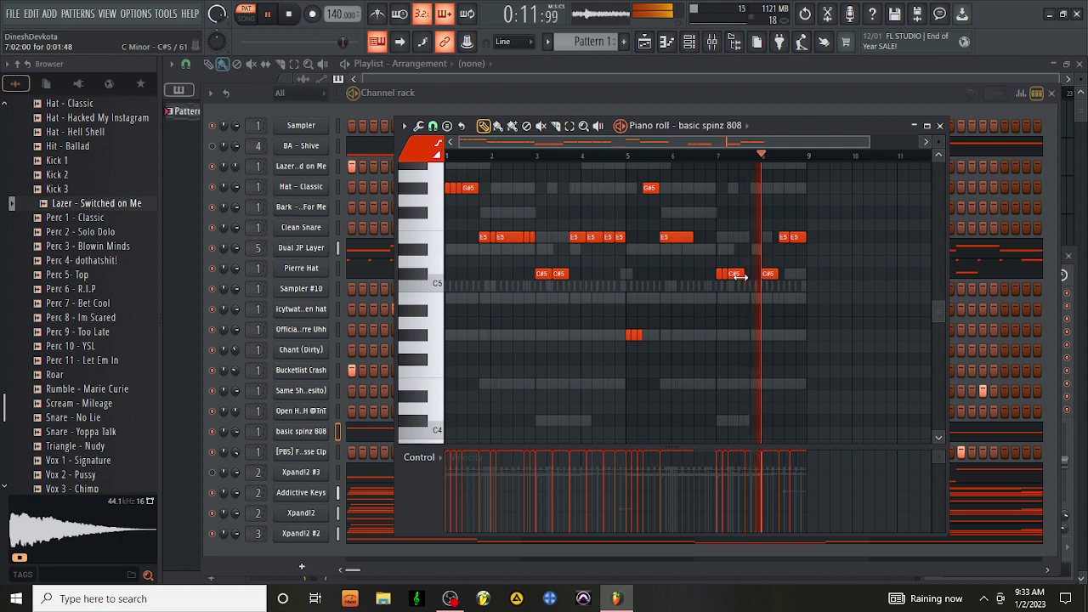
pyautogui.scroll(3, 757, 276)
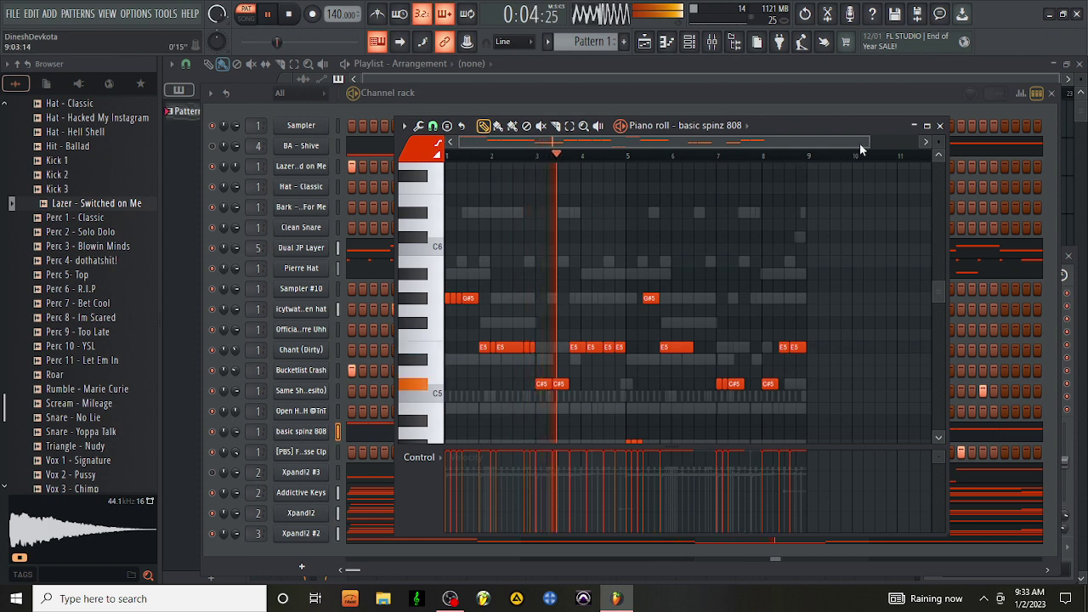
# Step: Close the 808's piano roll and add Clean Snare hits in bars 2, 4, 7 and 8 of the step sequencer
pyautogui.moveTo(860, 149); pyautogui.dragTo(764, 157)
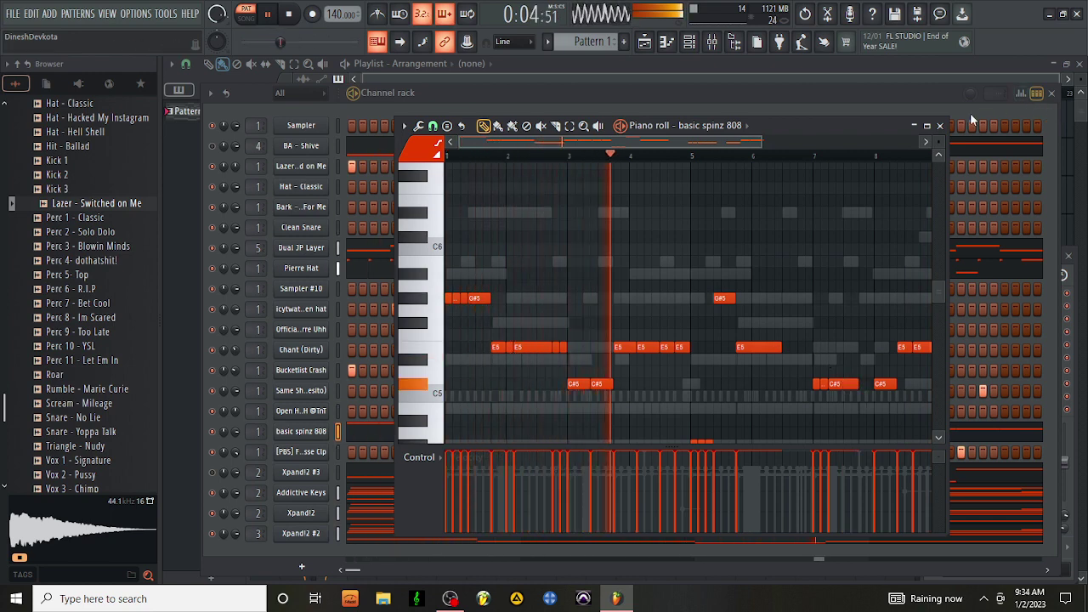
pyautogui.click(939, 125)
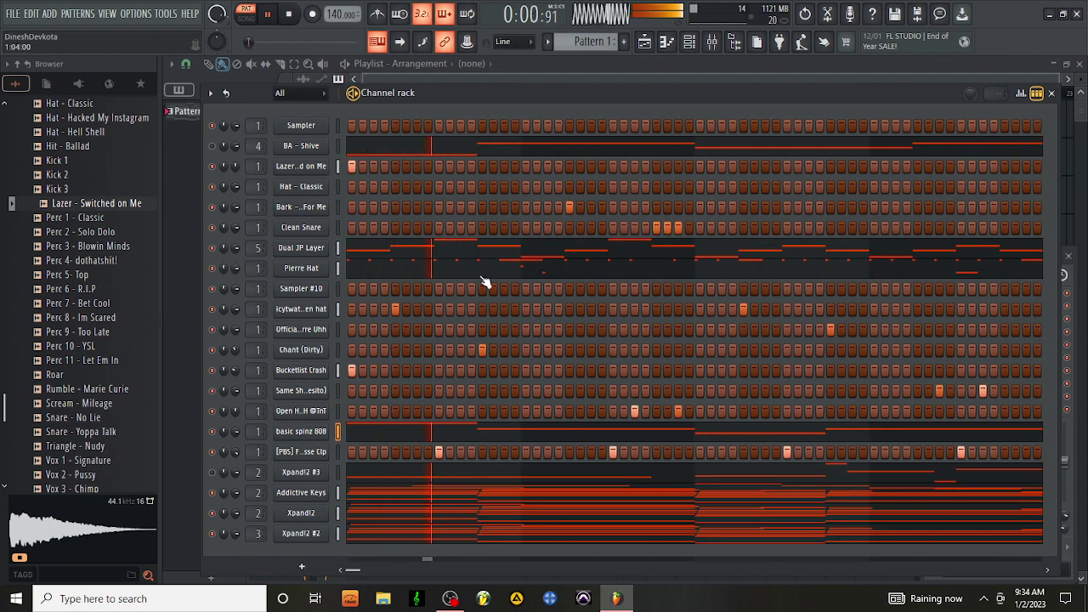
pyautogui.click(589, 228)
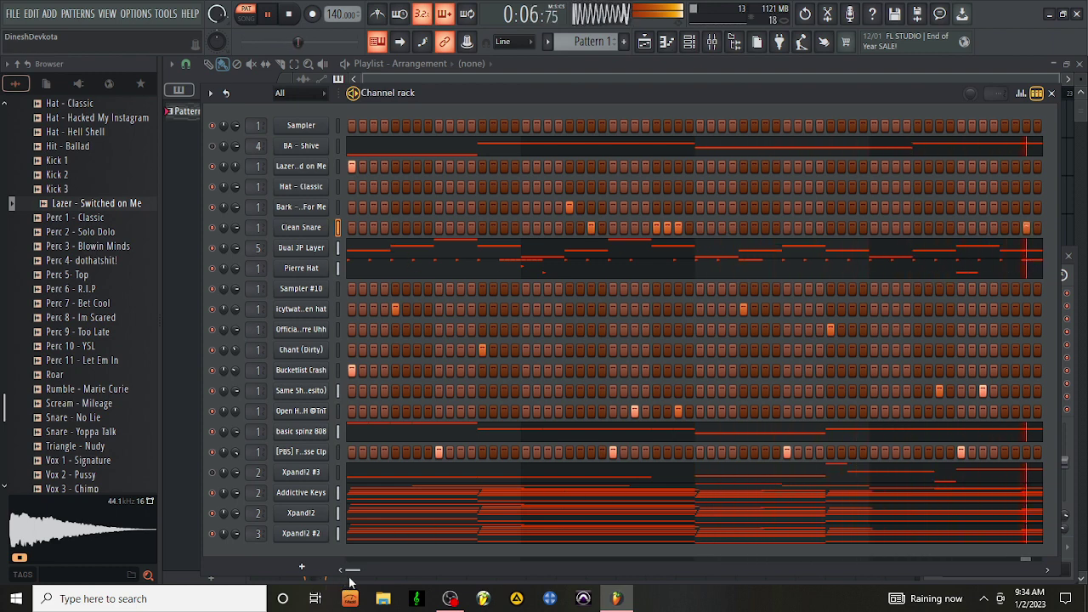
pyautogui.moveTo(355, 572); pyautogui.dragTo(403, 571)
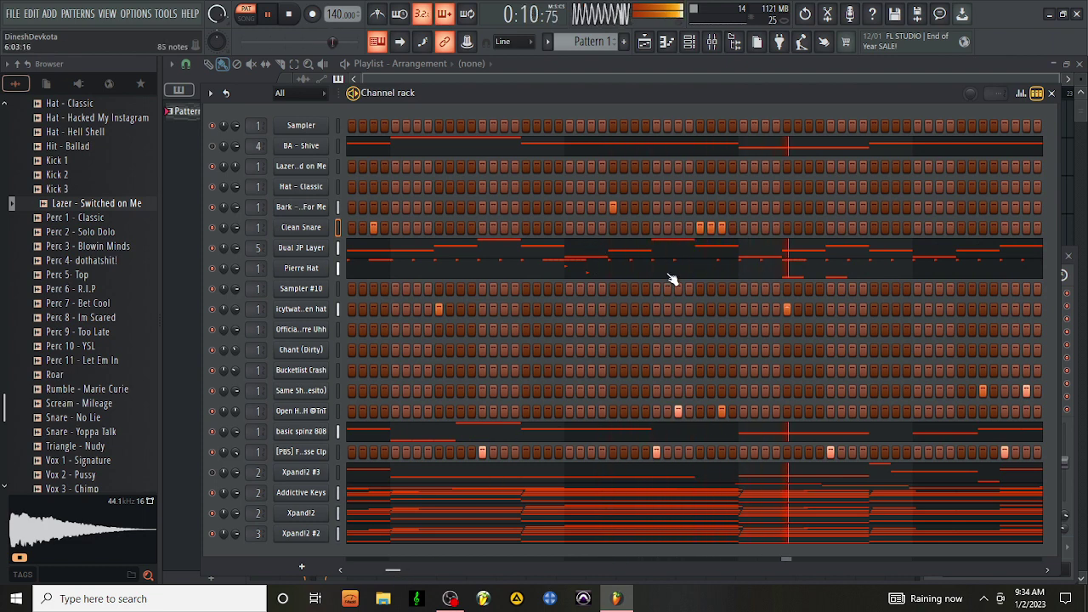
pyautogui.click(895, 227)
pyautogui.click(939, 227)
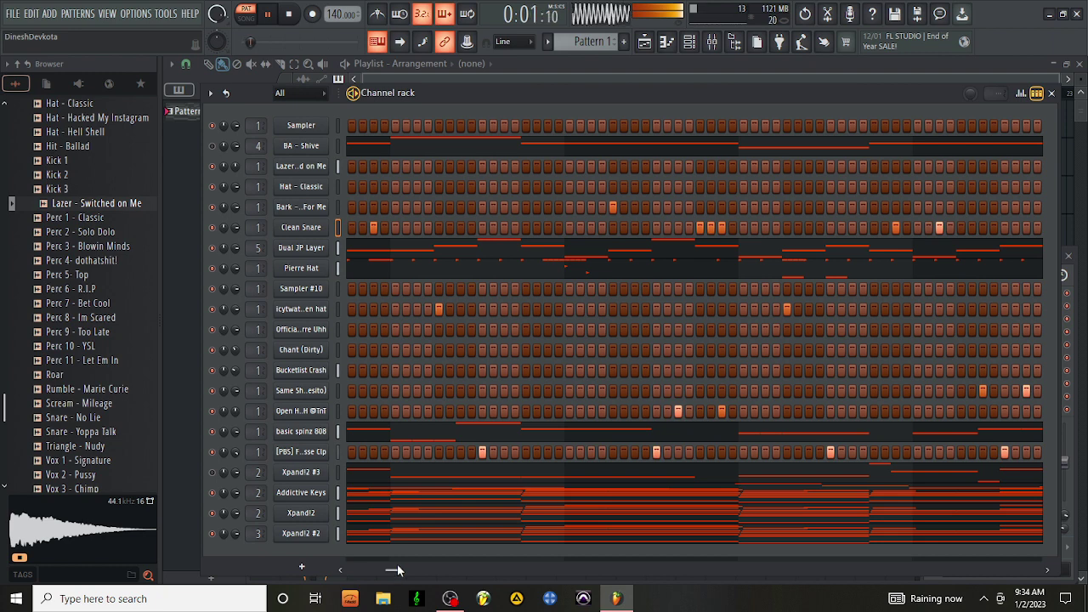
pyautogui.moveTo(397, 568); pyautogui.dragTo(269, 561)
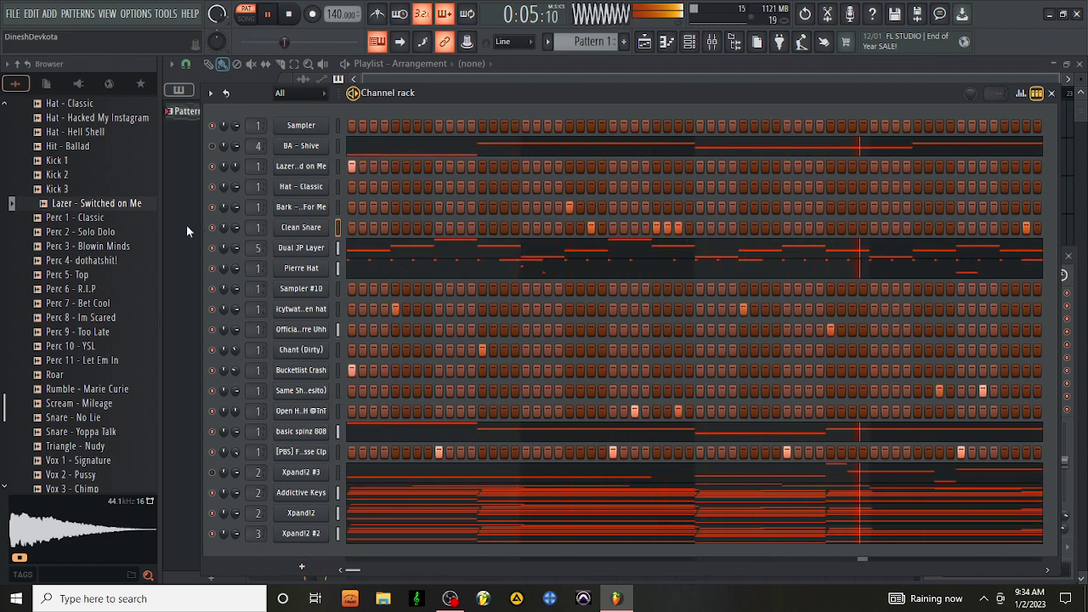
# Step: Clone the empty Sampler channel and load open_hat 1 2 3 from murda beatz drum kit v2 below it
pyautogui.scroll(10, 93, 266)
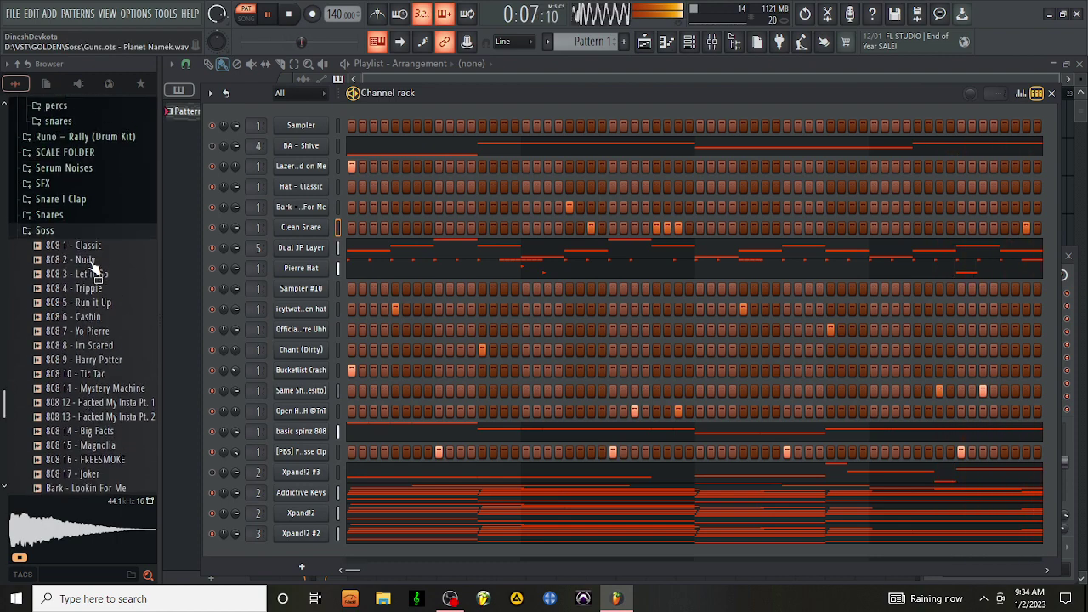
pyautogui.scroll(15, 94, 272)
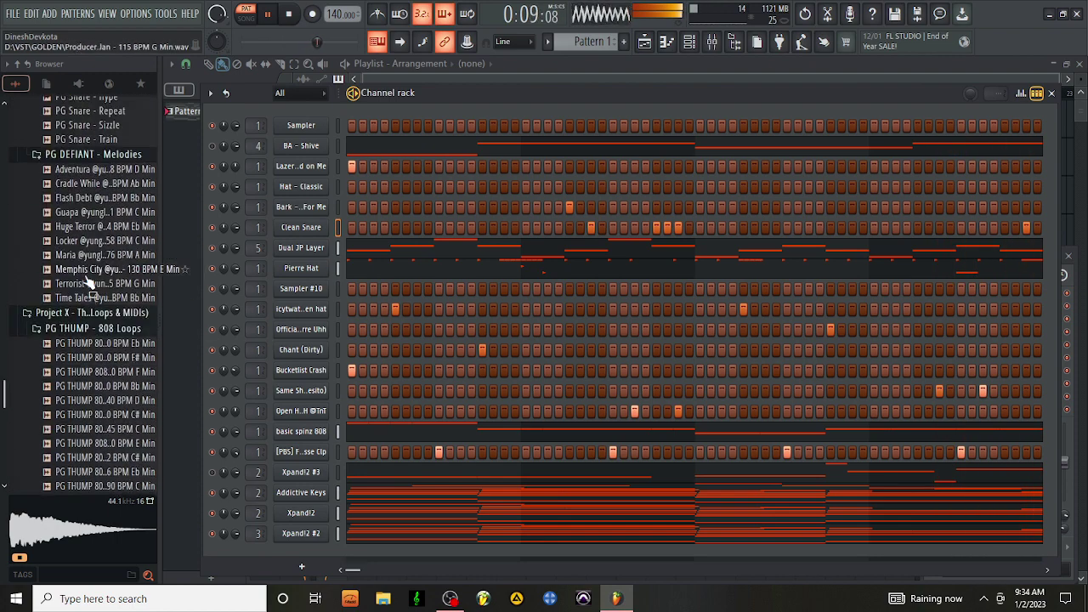
pyautogui.scroll(15, 87, 283)
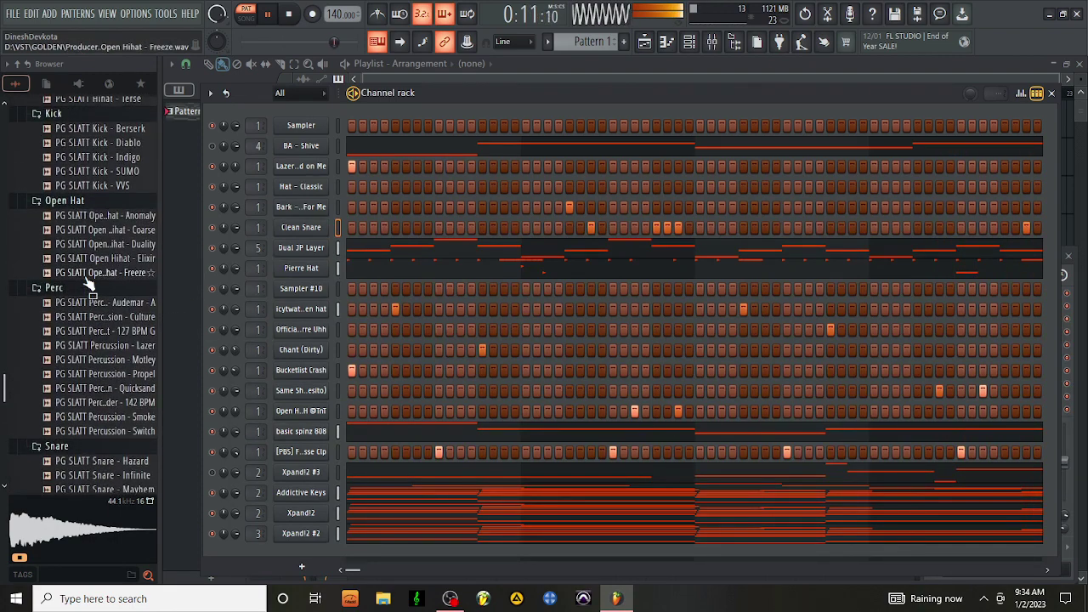
pyautogui.scroll(15, 87, 279)
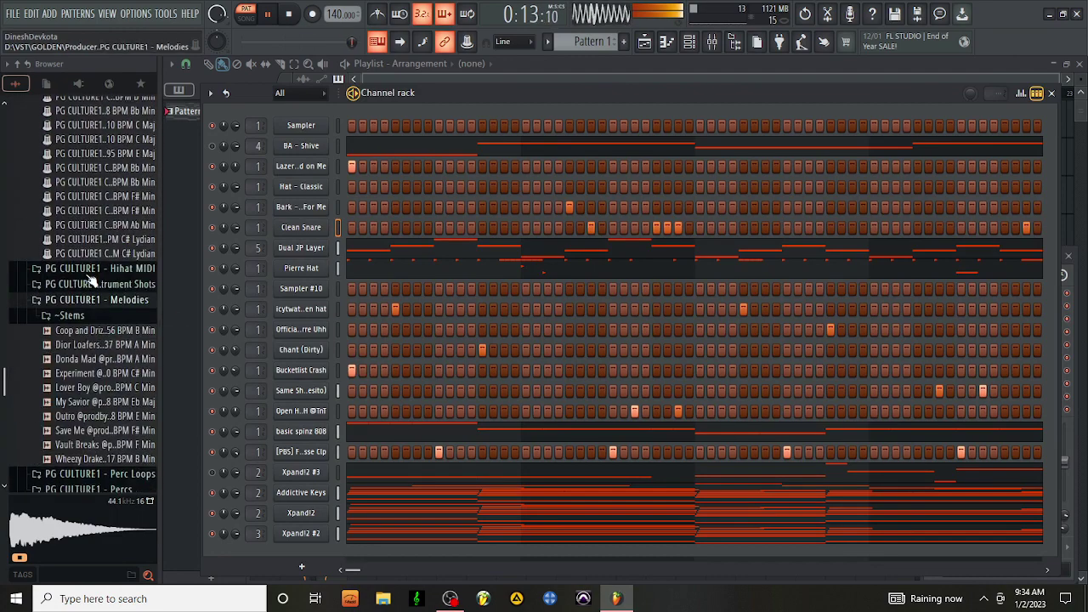
pyautogui.scroll(15, 89, 281)
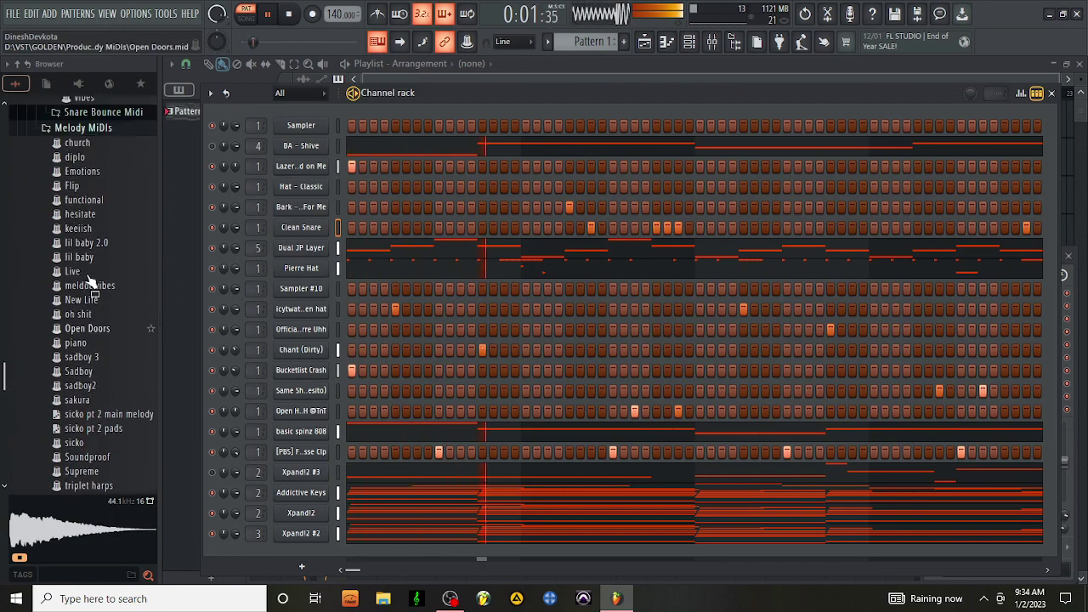
pyautogui.scroll(20, 89, 283)
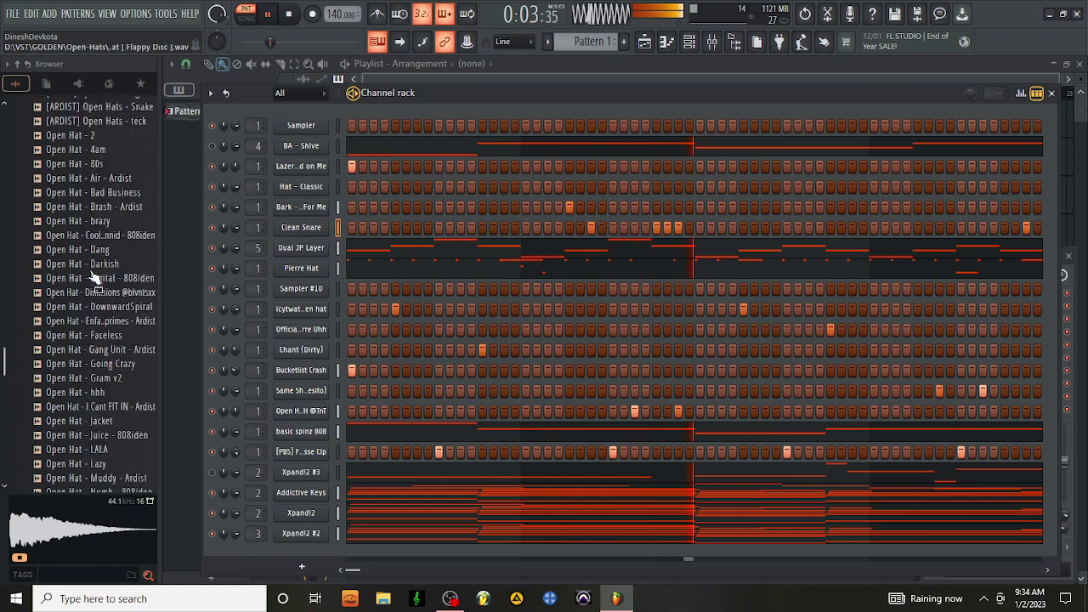
pyautogui.scroll(20, 96, 277)
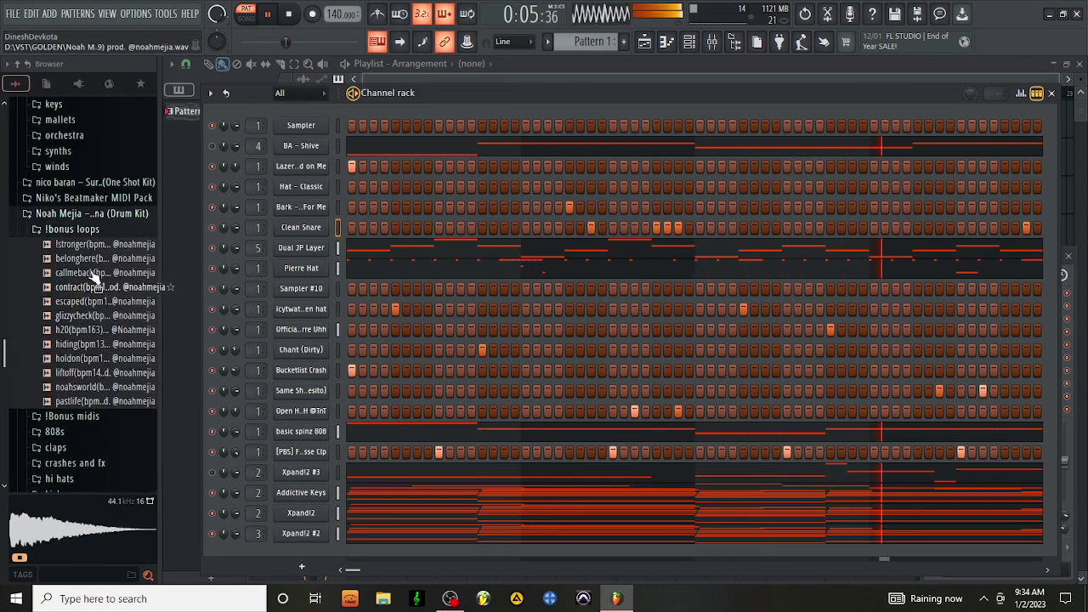
pyautogui.scroll(20, 95, 275)
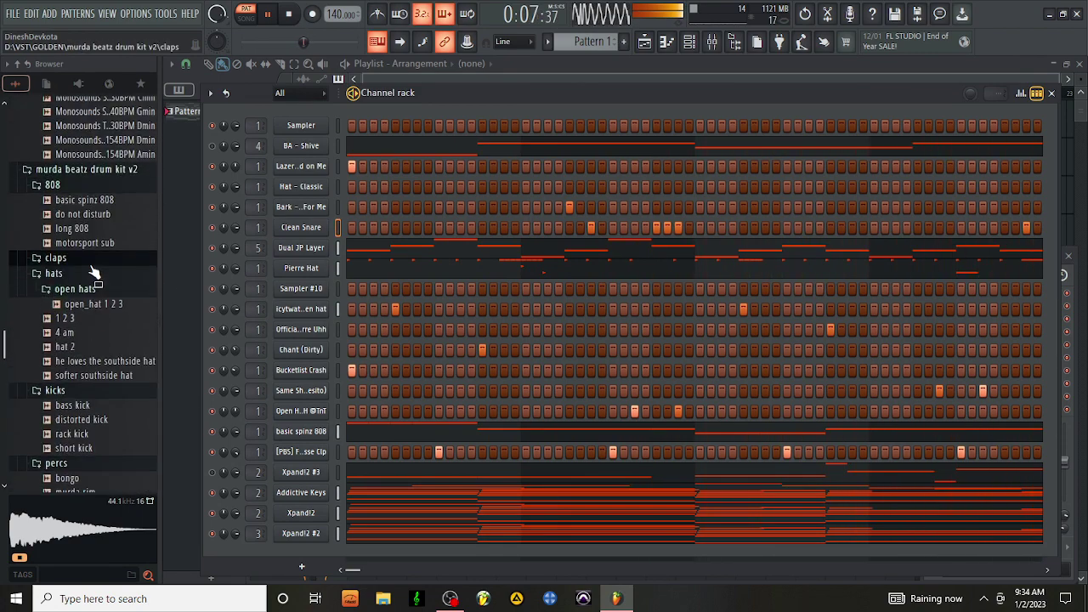
pyautogui.scroll(5, 96, 266)
pyautogui.scroll(-10, 95, 272)
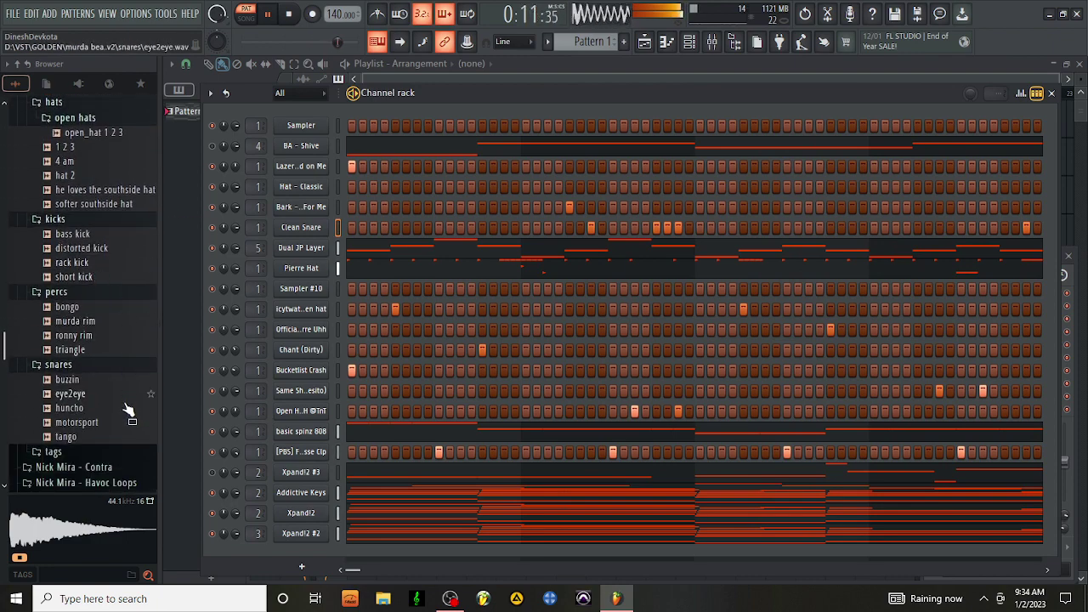
pyautogui.rightClick(304, 127)
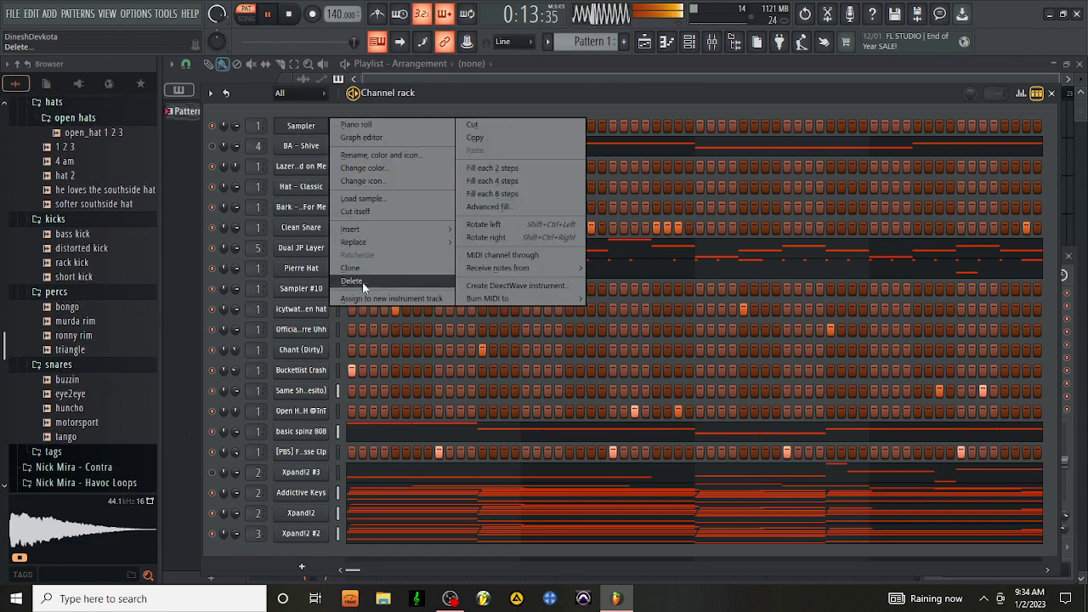
pyautogui.click(370, 267)
pyautogui.moveTo(73, 133)
pyautogui.mouseDown()
pyautogui.moveTo(332, 172)
pyautogui.moveTo(308, 146)
pyautogui.mouseUp()
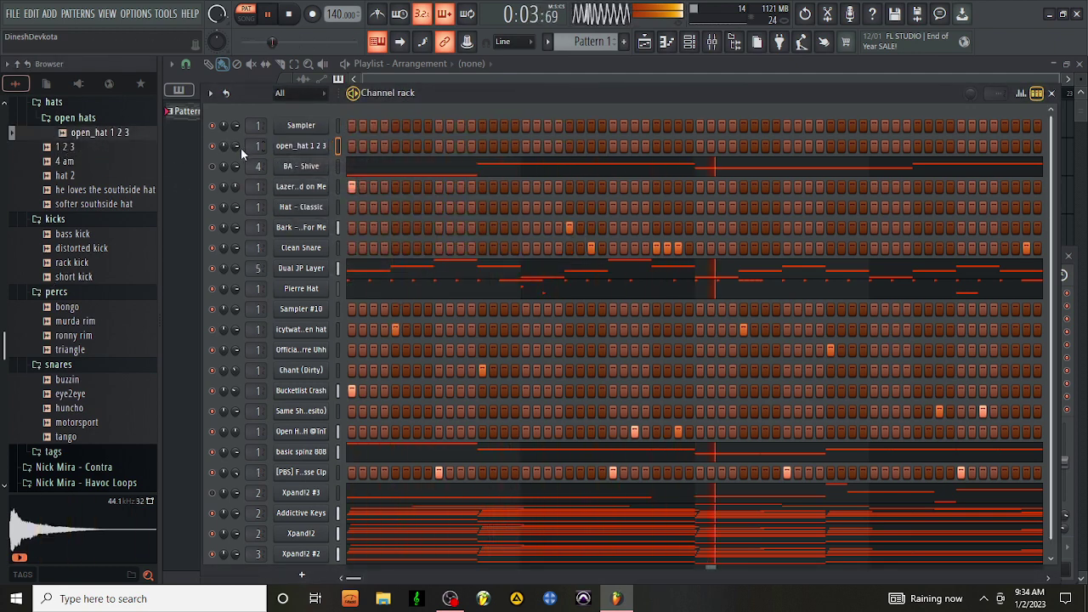
# Step: Fill the open_hat 1 2 3 channel every 8 steps, remove the hits starting bars 2 and 4, and check its piano roll
pyautogui.rightClick(311, 146)
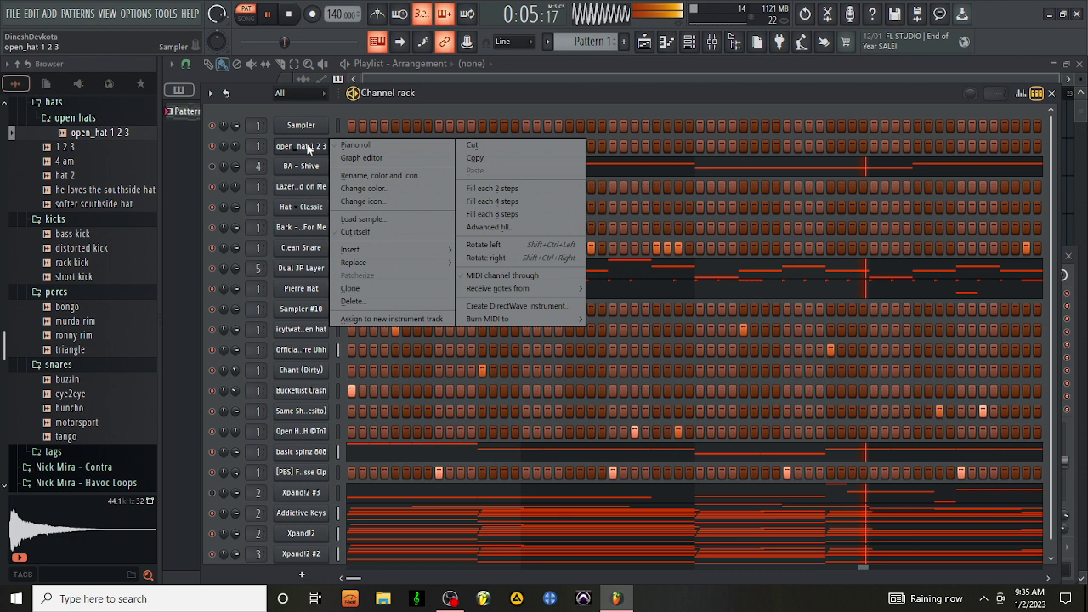
pyautogui.click(535, 215)
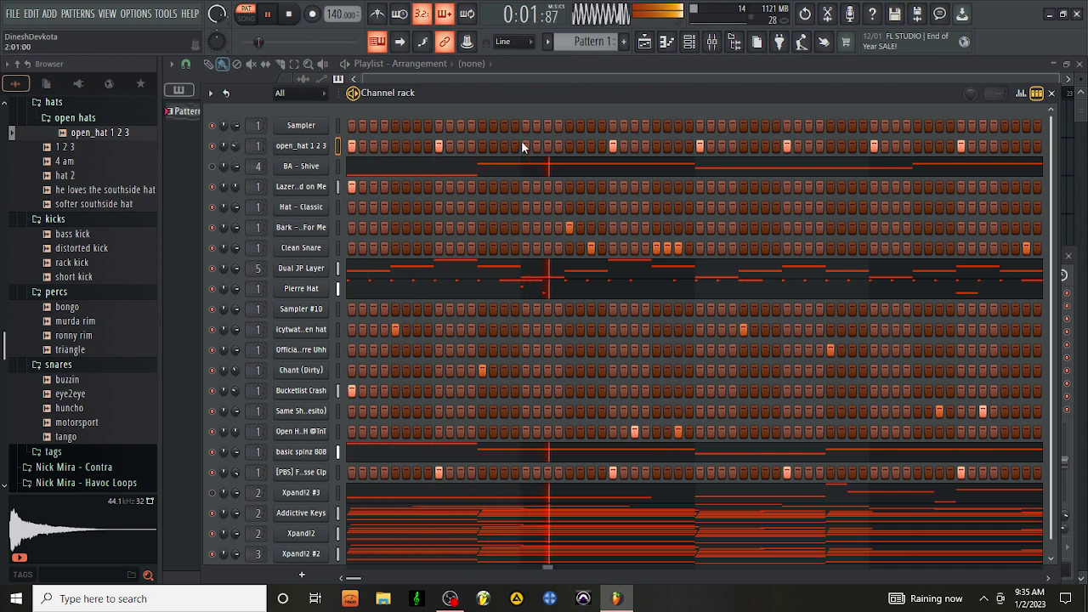
pyautogui.click(879, 145)
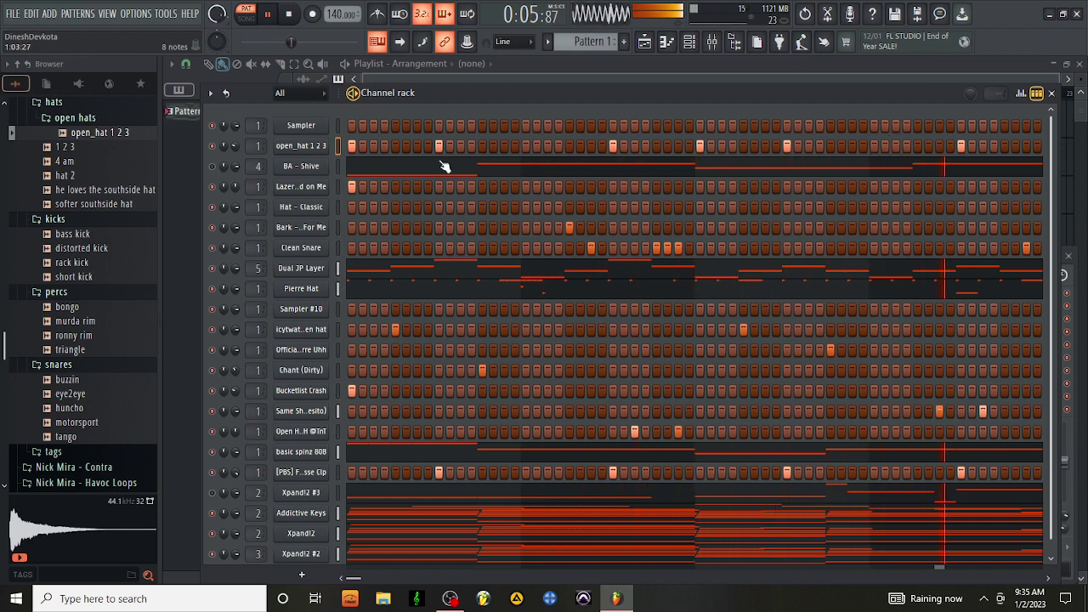
pyautogui.rightClick(324, 154)
pyautogui.click(357, 145)
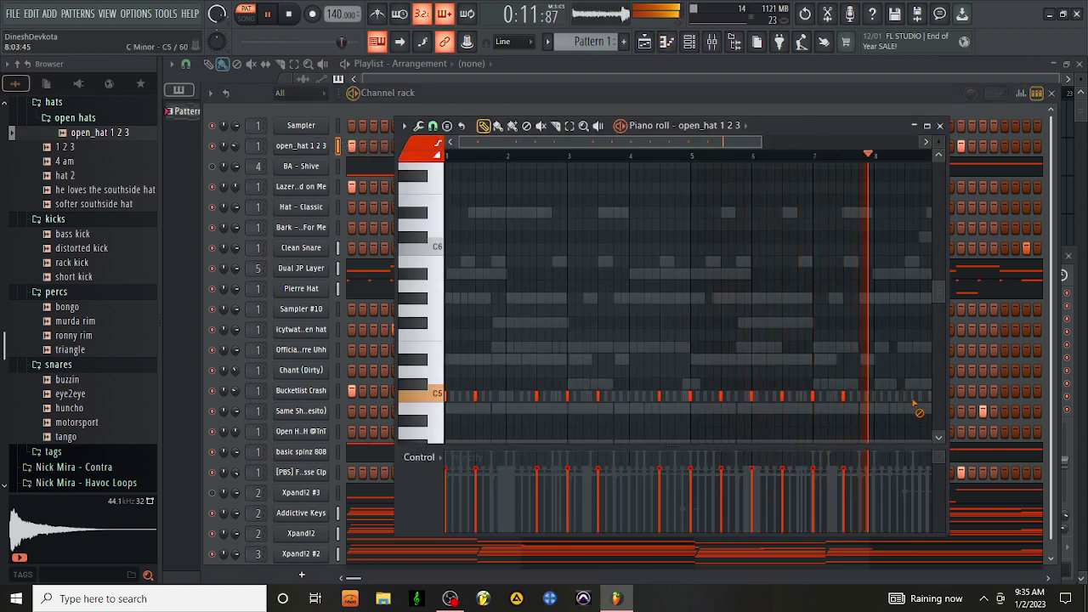
pyautogui.click(940, 126)
# Step: Load the HH 028 MIDI pattern onto the Hat - Classic channel and check its notes in the piano roll
pyautogui.scroll(10, 51, 272)
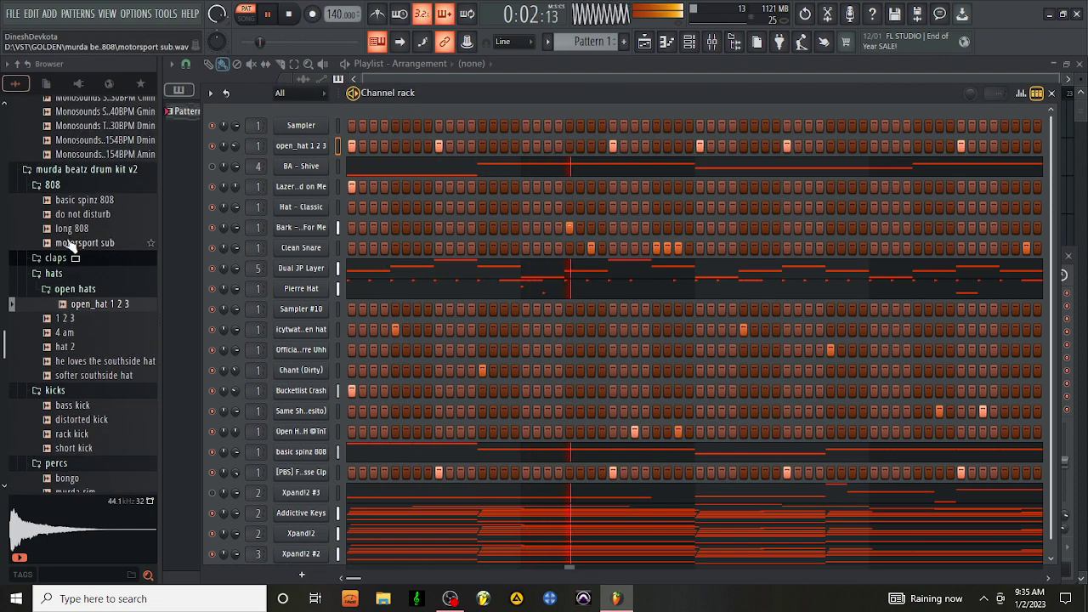
pyautogui.scroll(15, 70, 251)
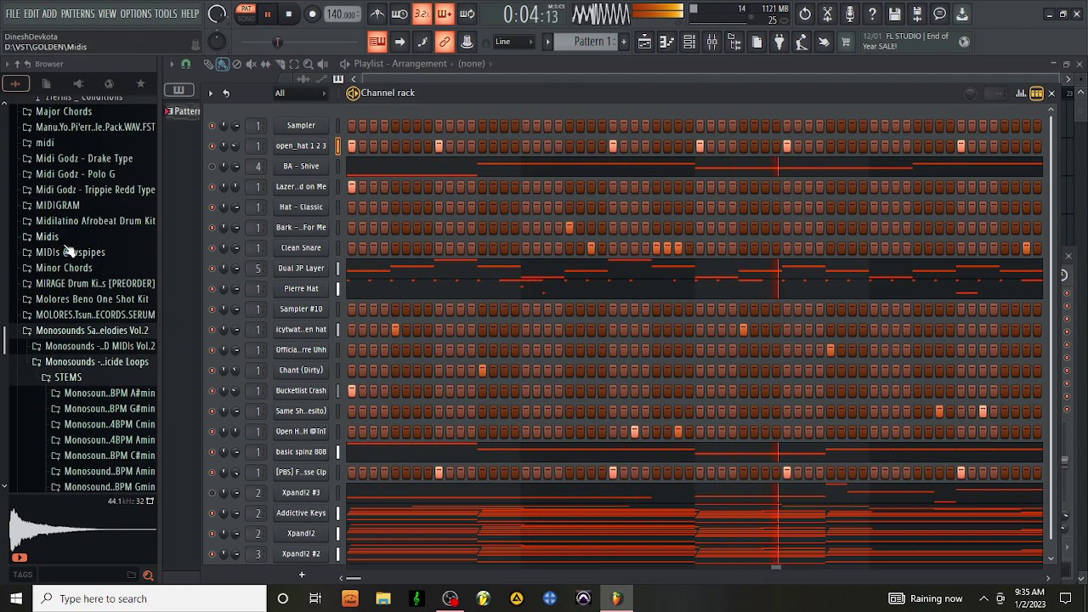
pyautogui.scroll(5, 70, 251)
pyautogui.scroll(-4, 68, 255)
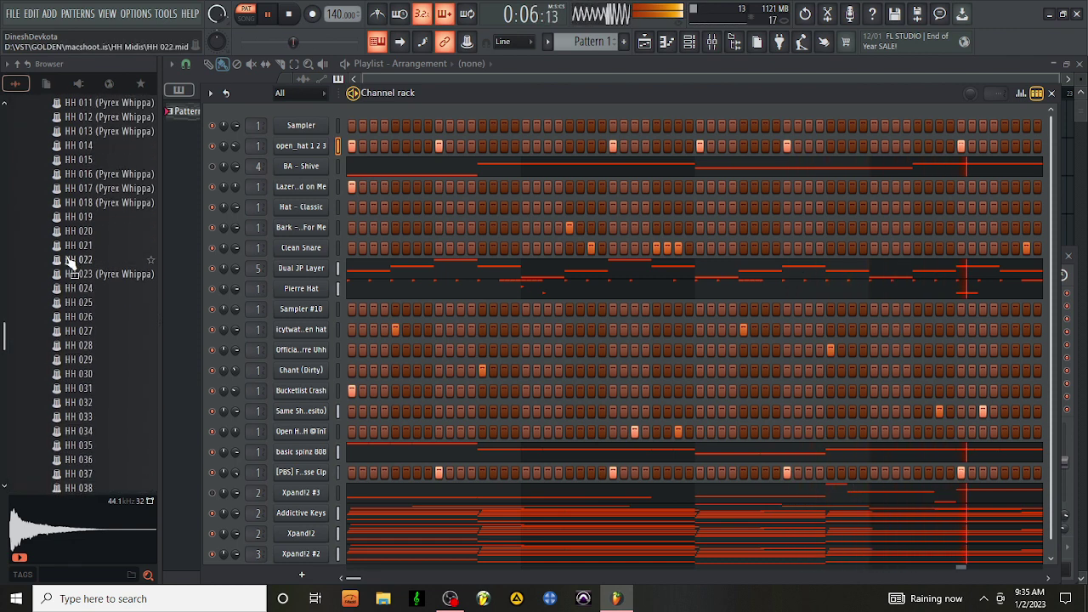
pyautogui.moveTo(73, 285); pyautogui.dragTo(308, 207)
pyautogui.click(76, 337)
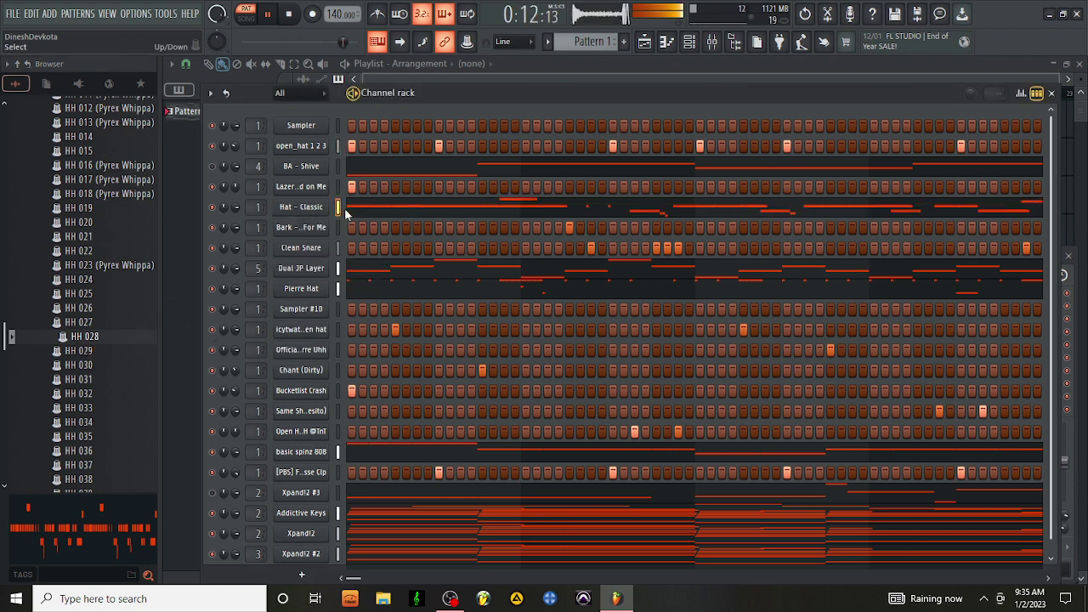
pyautogui.click(345, 208)
pyautogui.scroll(-3, 697, 331)
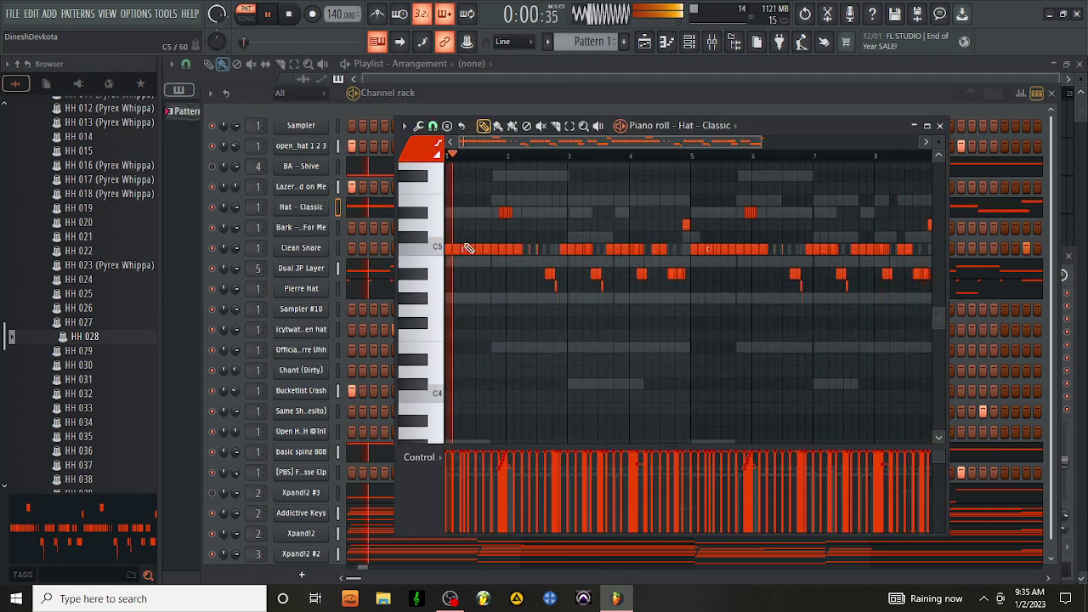
pyautogui.click(939, 125)
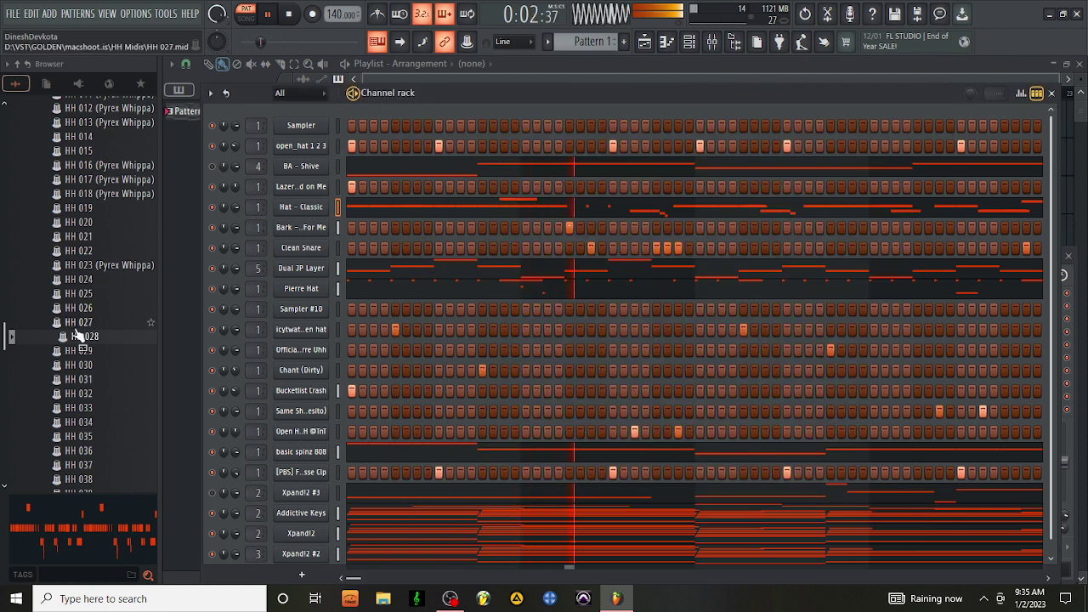
# Step: Load the HH 030 MIDI pattern onto Hat - Classic and delete its row of B4 notes, keeping the pitched rolls
pyautogui.click(95, 365)
pyautogui.moveTo(92, 372); pyautogui.dragTo(313, 211)
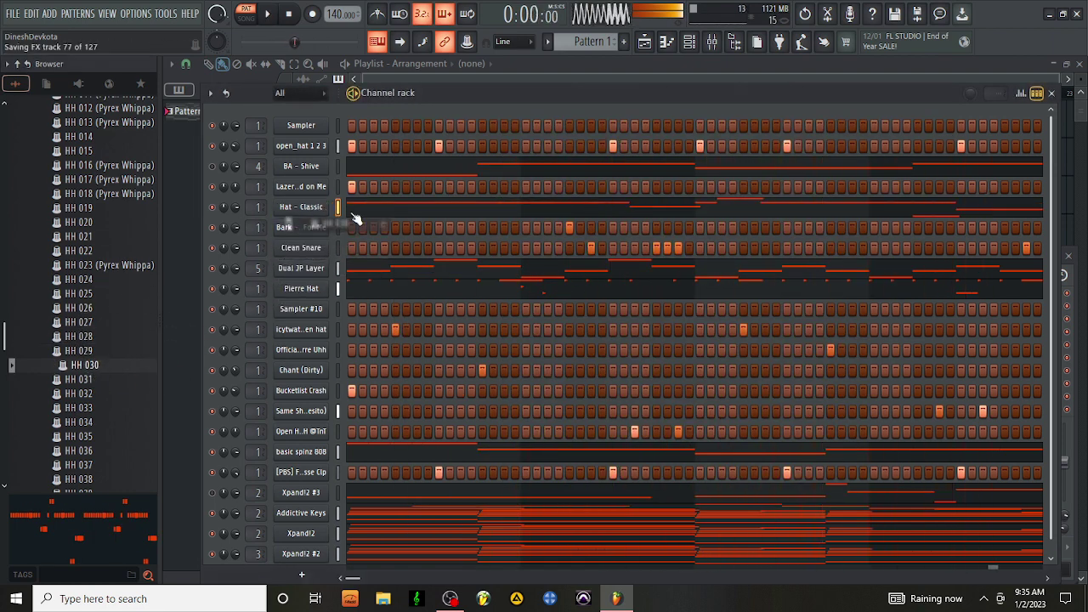
pyautogui.click(407, 215)
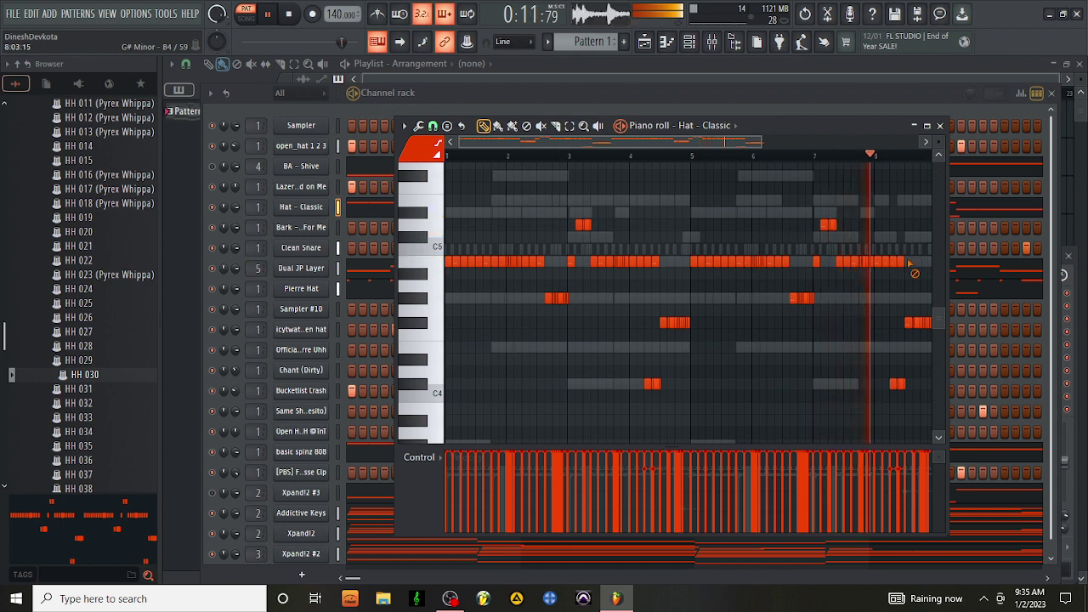
pyautogui.moveTo(914, 272); pyautogui.dragTo(447, 261)
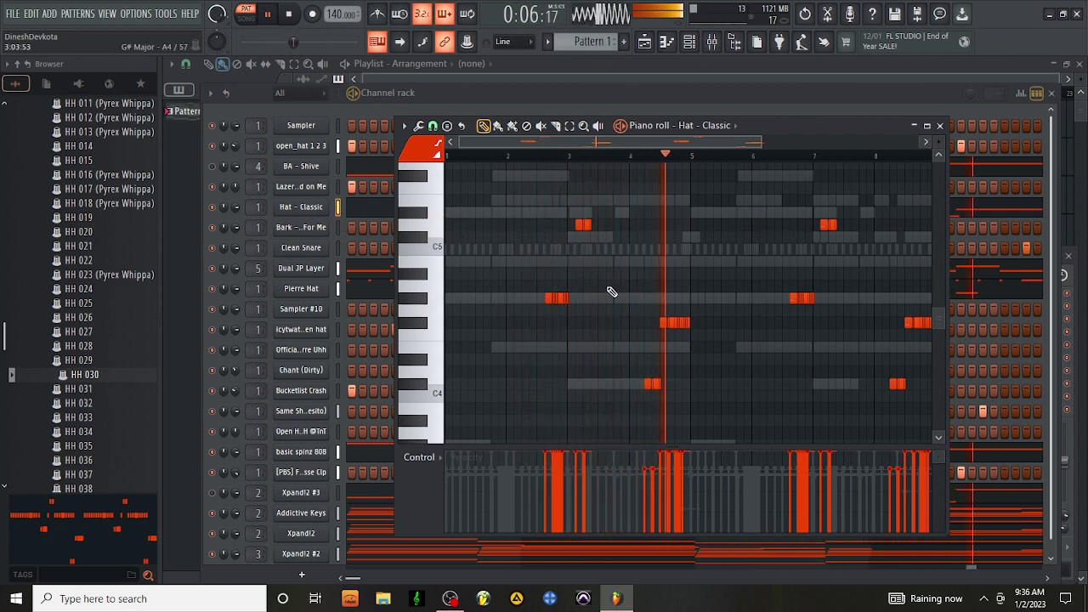
# Step: Transpose the D5 and G#4 hat rolls down one octave and close the piano roll
pyautogui.click(569, 125)
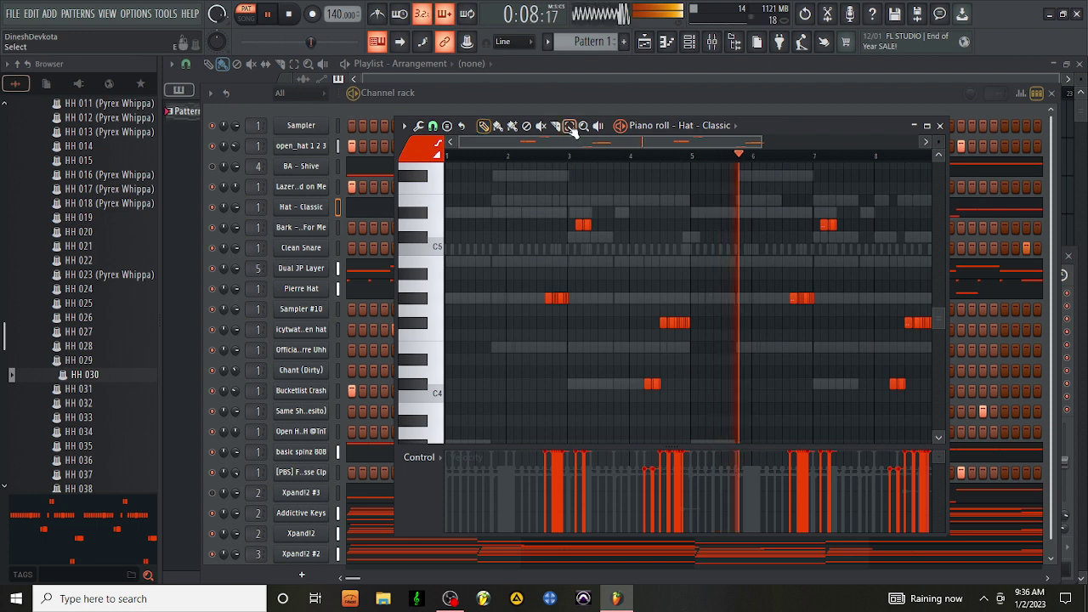
pyautogui.moveTo(488, 195); pyautogui.dragTo(871, 308)
pyautogui.hotkey('ctrl', 'Down')
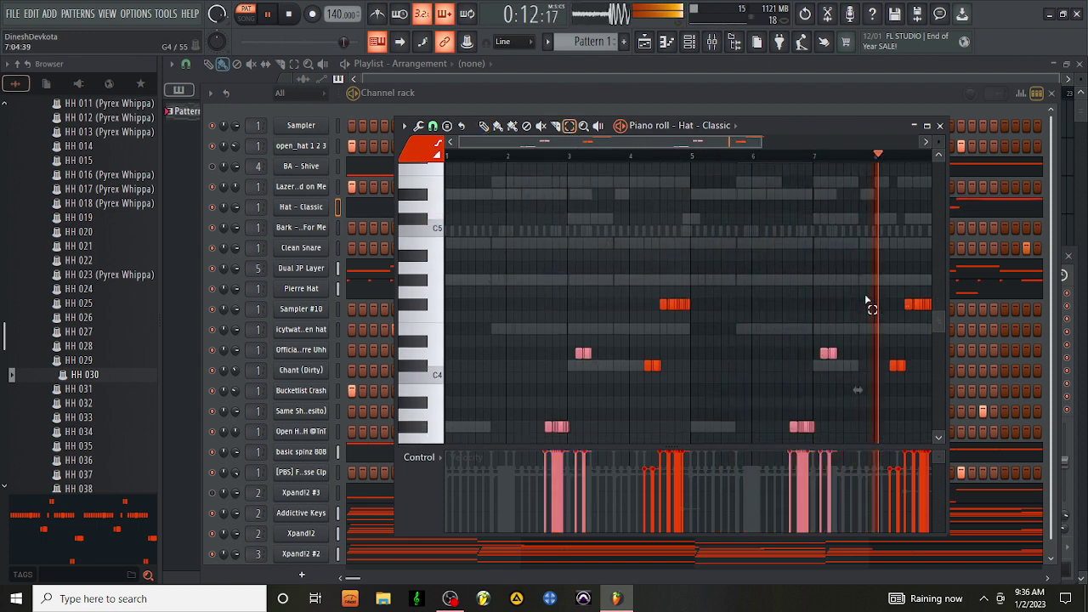
pyautogui.press('F7')
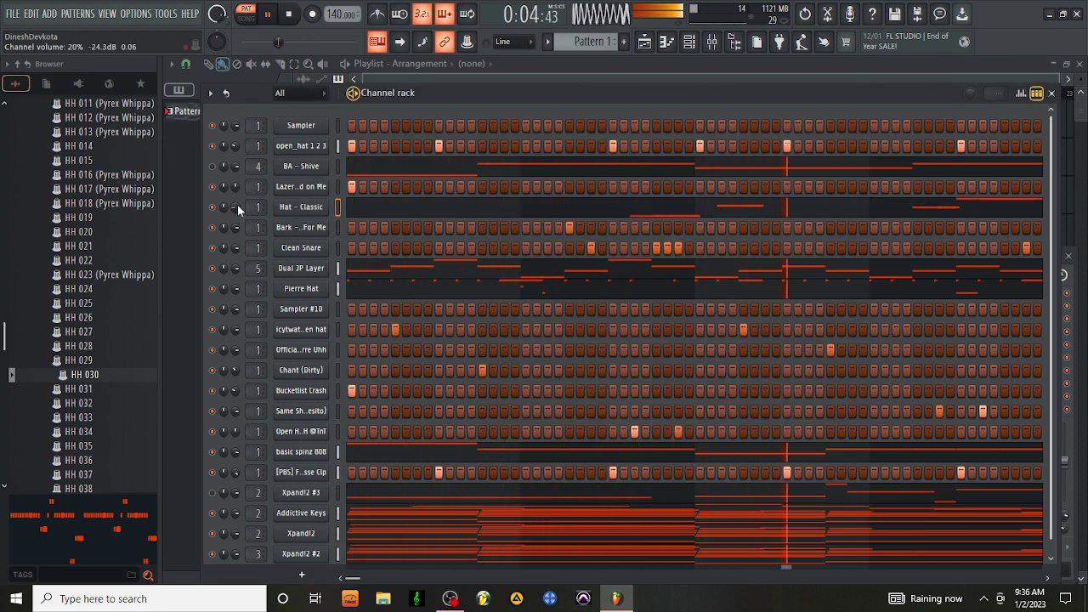
# Step: Load the Last Of The CTM 808 sample onto the empty Sampler channel and open that channel's piano roll
pyautogui.scroll(8, 78, 255)
pyautogui.scroll(15, 78, 255)
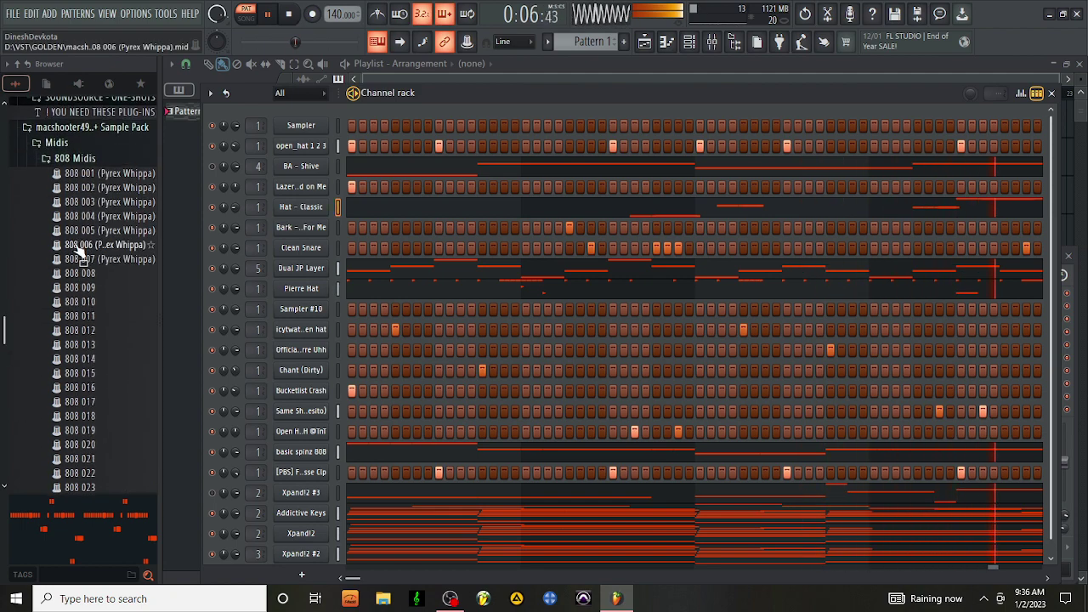
pyautogui.scroll(15, 78, 242)
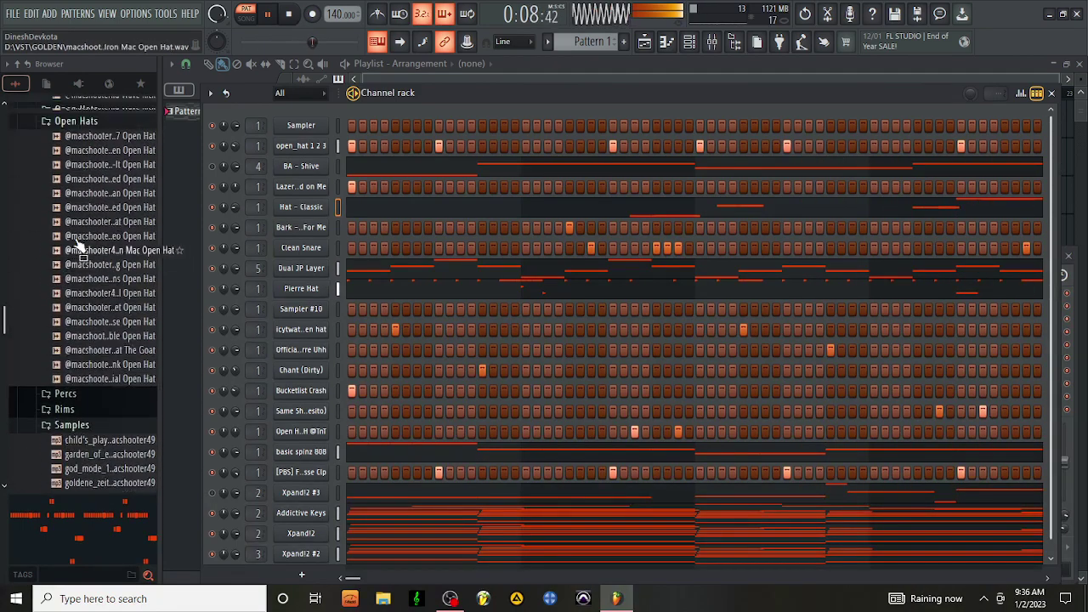
pyautogui.scroll(4, 75, 242)
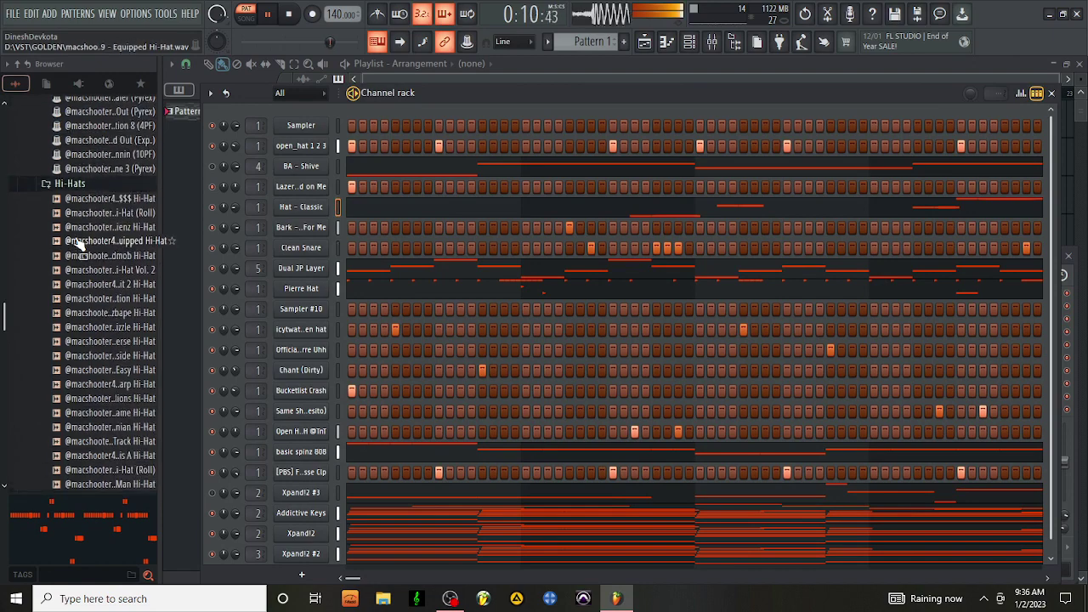
pyautogui.scroll(13, 78, 243)
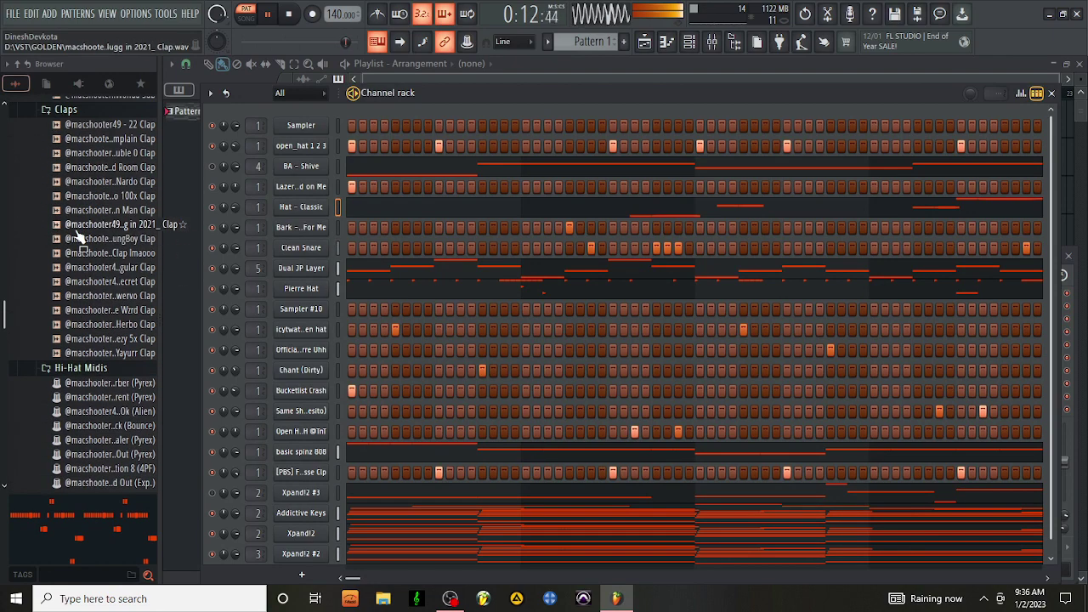
pyautogui.scroll(4, 78, 238)
pyautogui.scroll(-2, 78, 238)
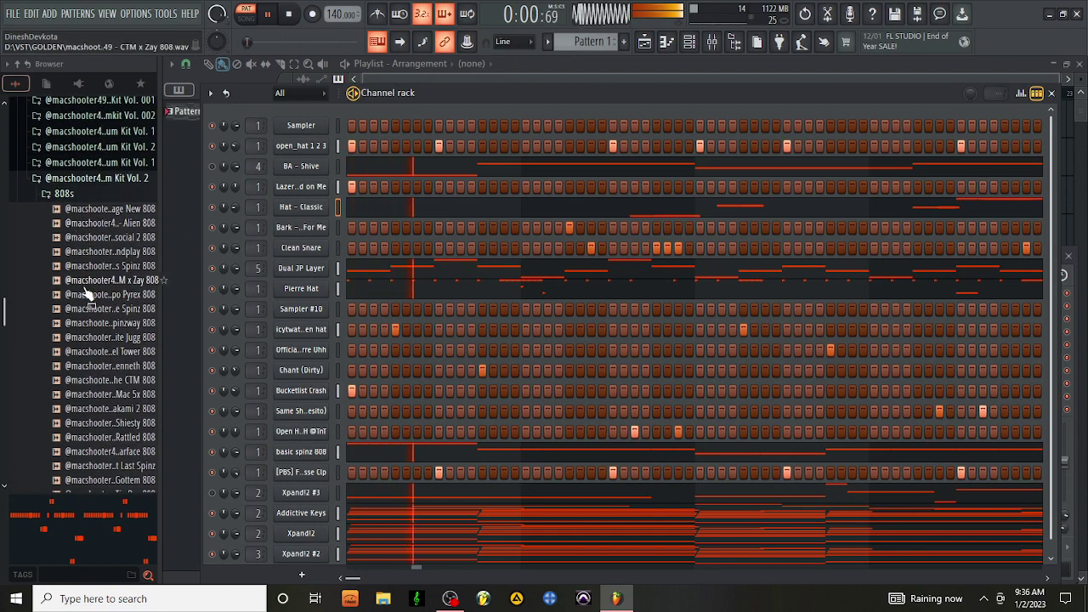
pyautogui.moveTo(94, 295); pyautogui.dragTo(97, 301)
pyautogui.moveTo(111, 380); pyautogui.dragTo(319, 129)
pyautogui.rightClick(319, 129)
pyautogui.click(344, 127)
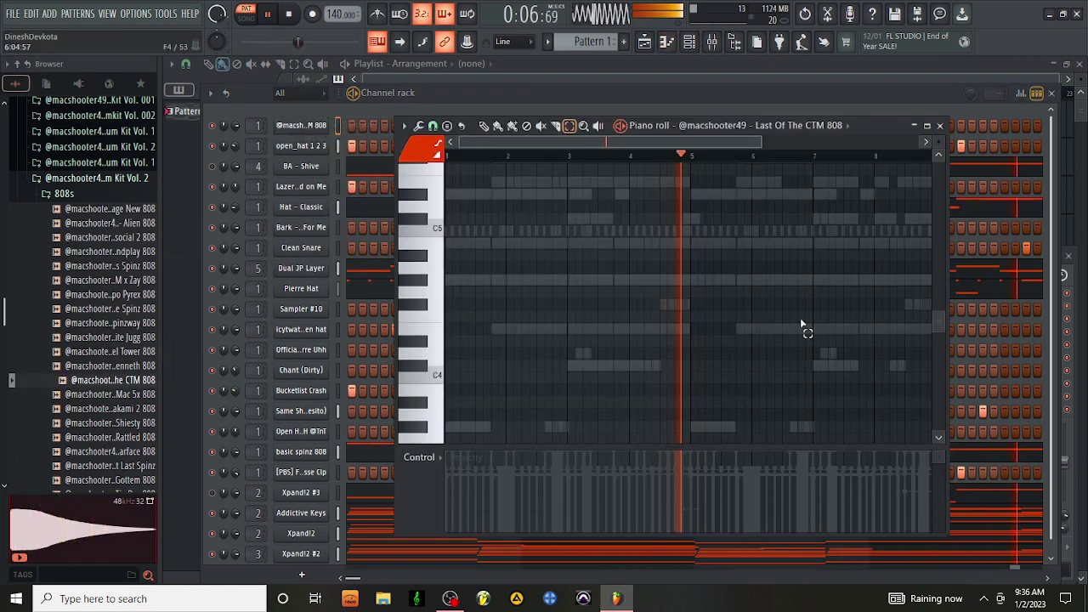
# Step: Add a C#3 note in bar 7 and an E3 note near the end of bar 8 for the new 808
pyautogui.scroll(-5, 583, 323)
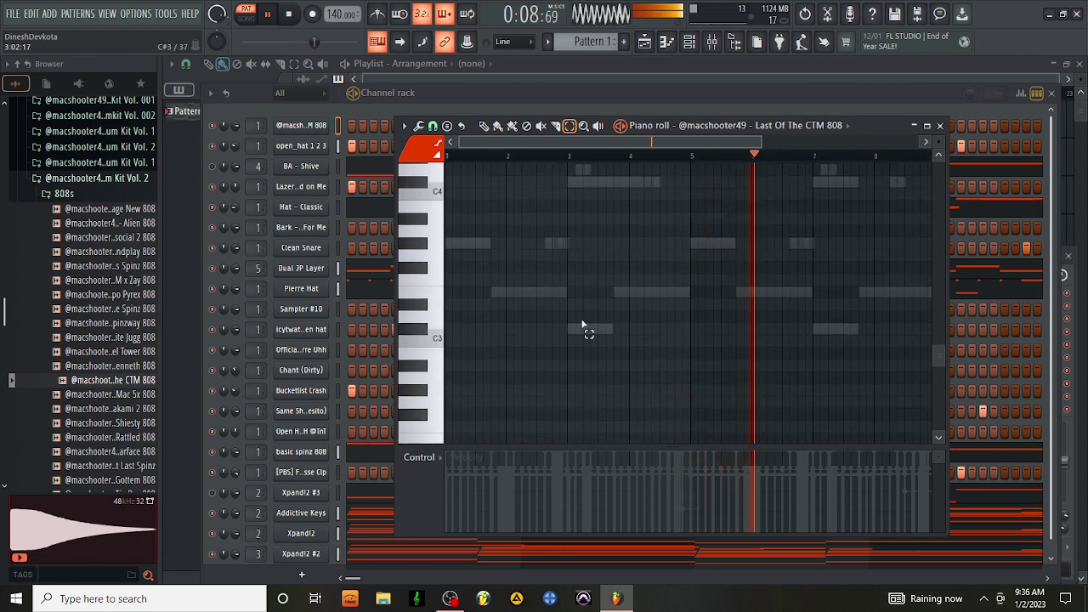
pyautogui.click(844, 329)
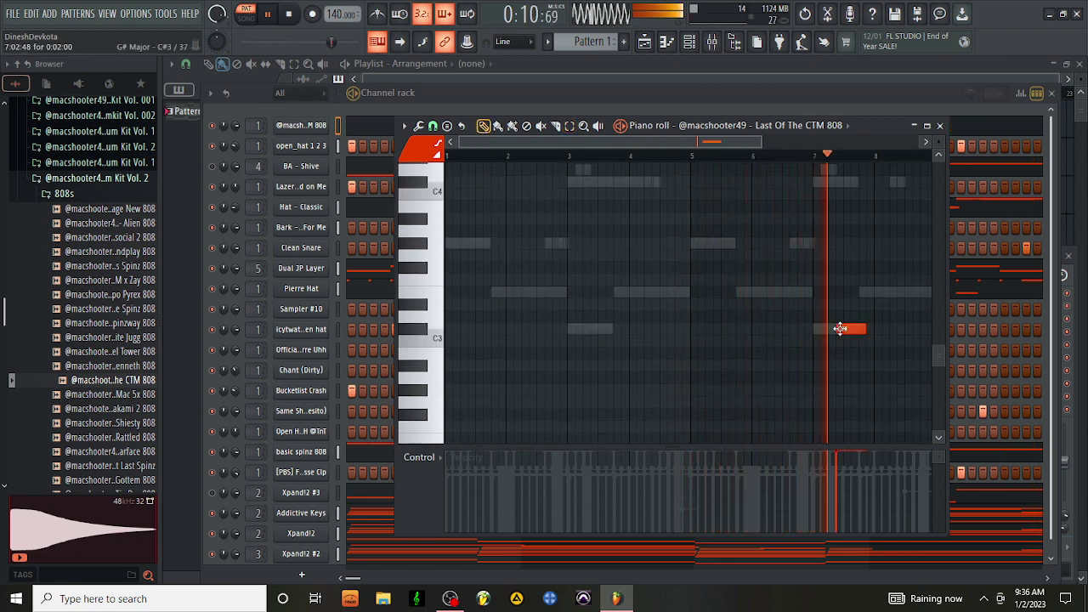
pyautogui.click(918, 293)
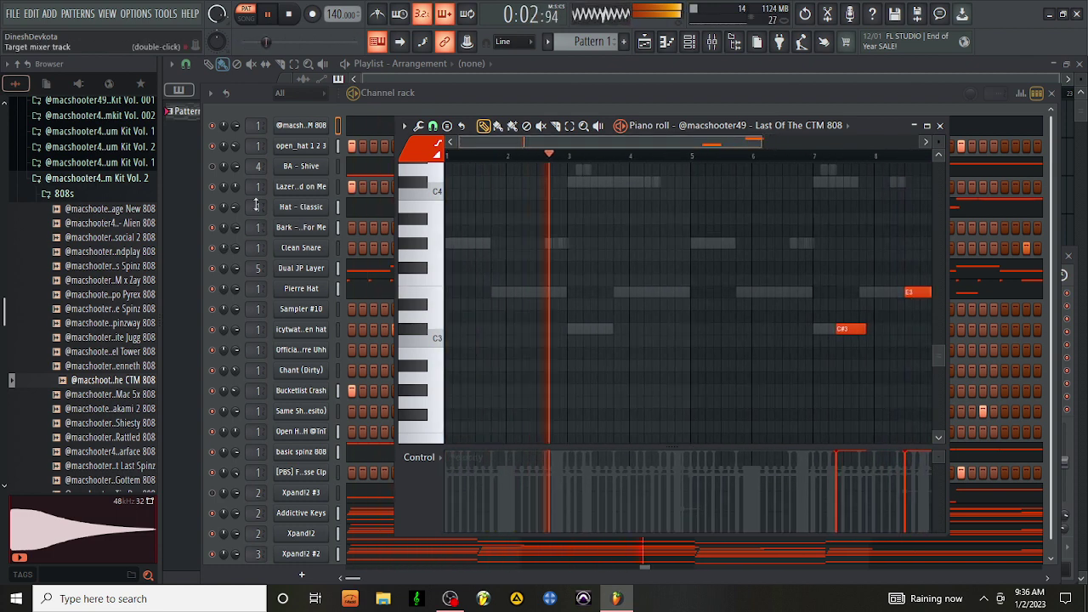
# Step: Match the new 808's cut groups to the basic spinz 808 channel, with Cut and By both at 7
pyautogui.click(297, 452)
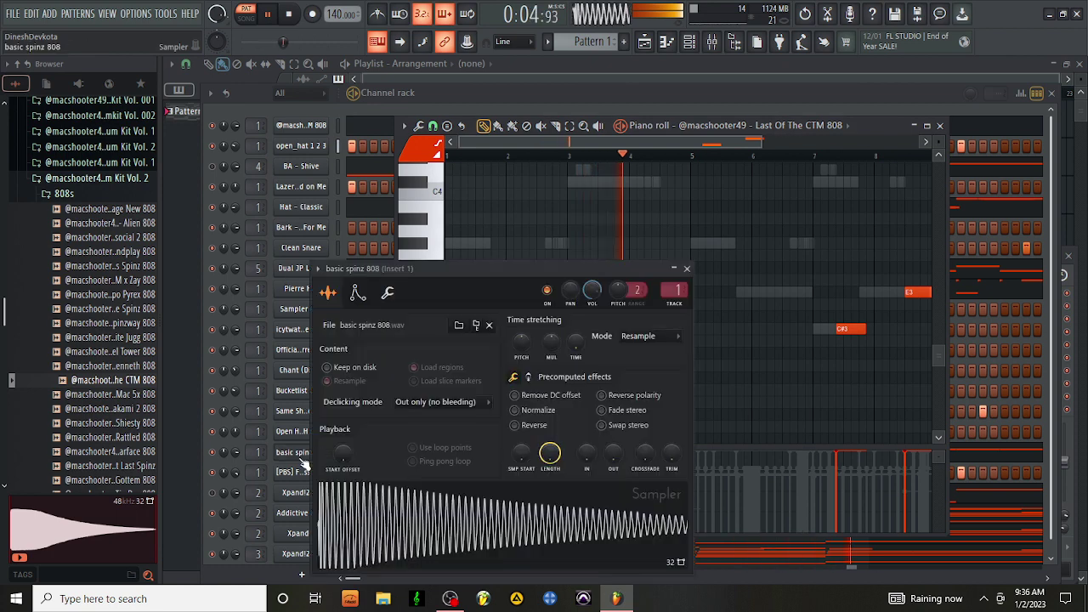
pyautogui.click(385, 305)
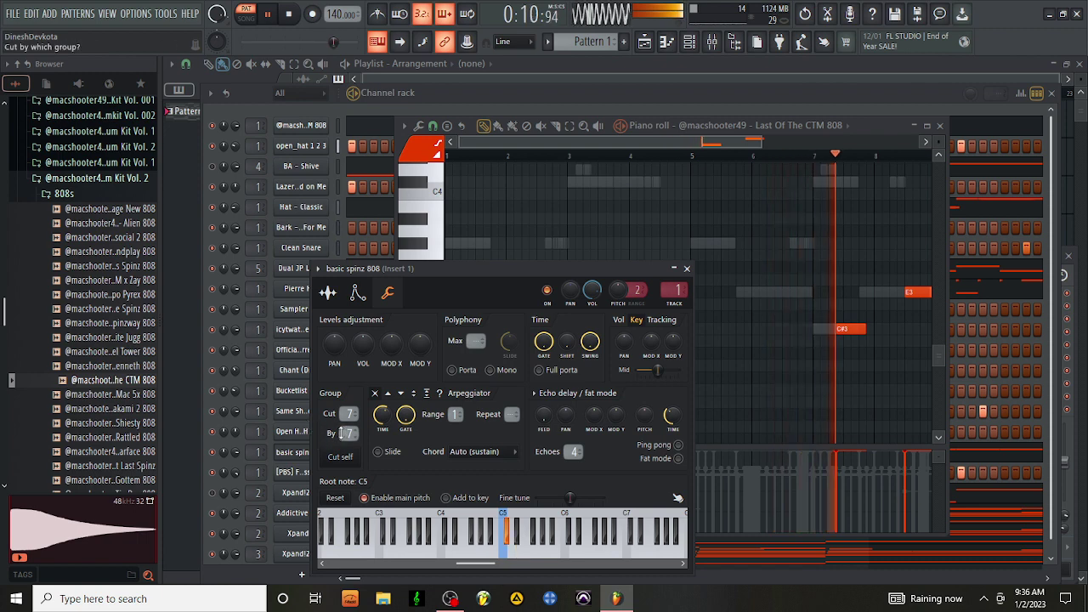
pyautogui.click(301, 125)
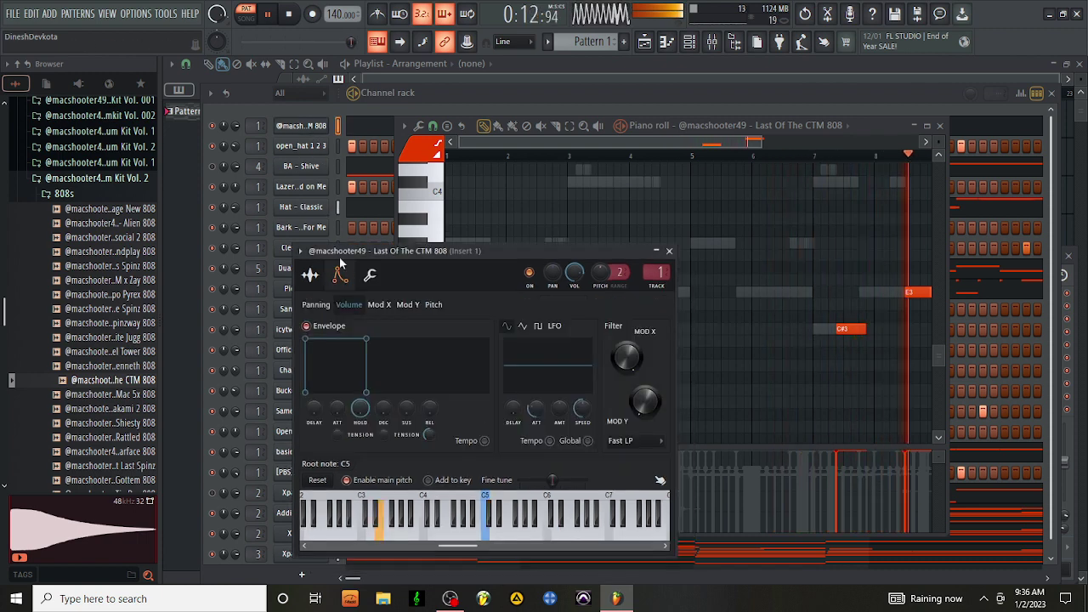
pyautogui.click(370, 277)
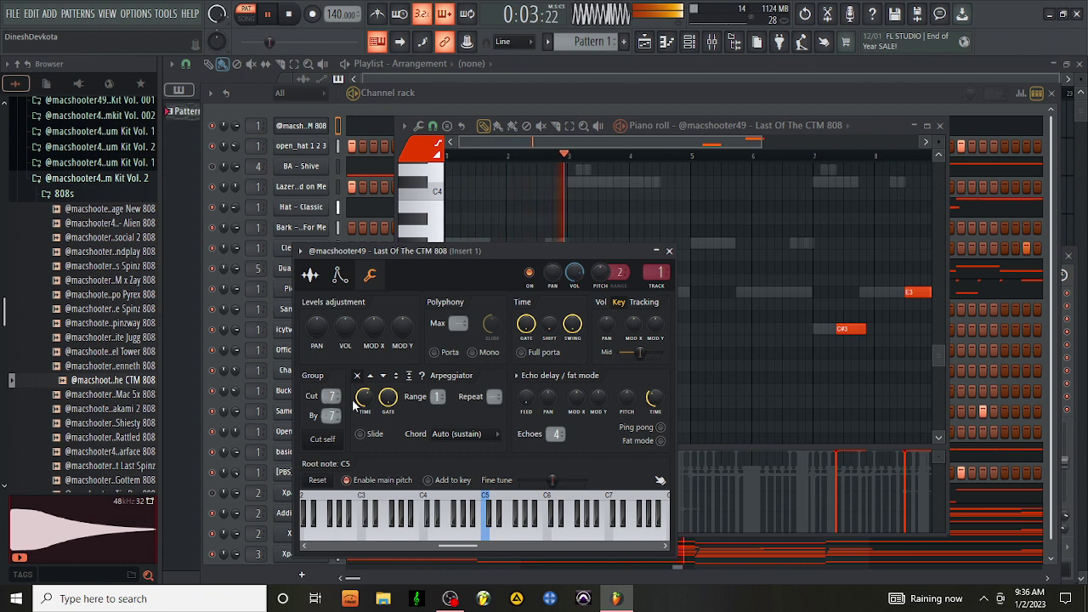
pyautogui.click(669, 252)
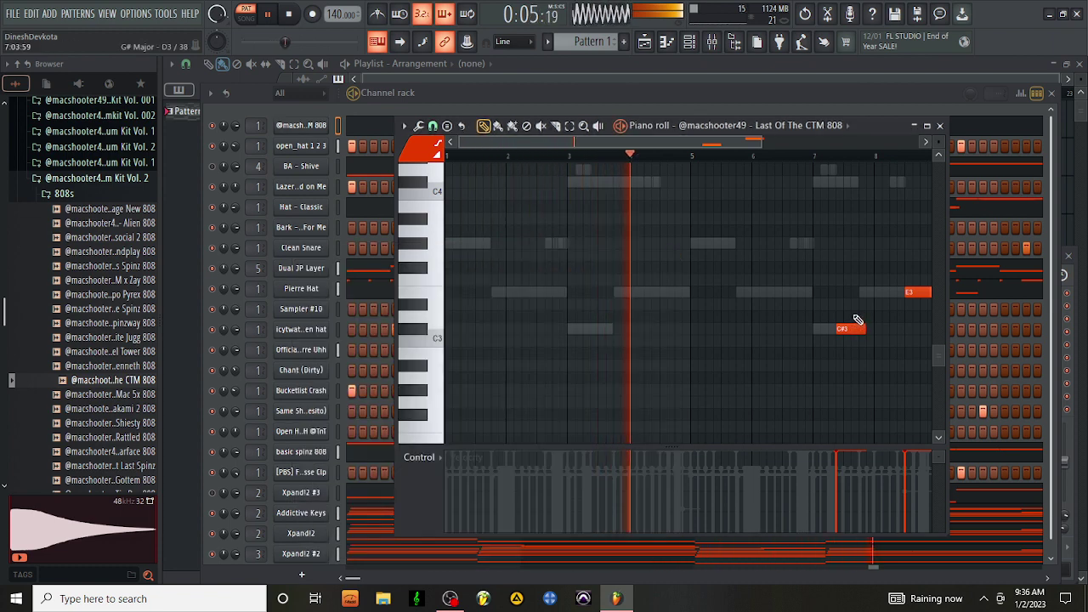
# Step: Transpose the C#3 and E3 notes of the new 808 up two octaves
pyautogui.scroll(-3, 858, 320)
pyautogui.hotkey('ctrl', 'Up')
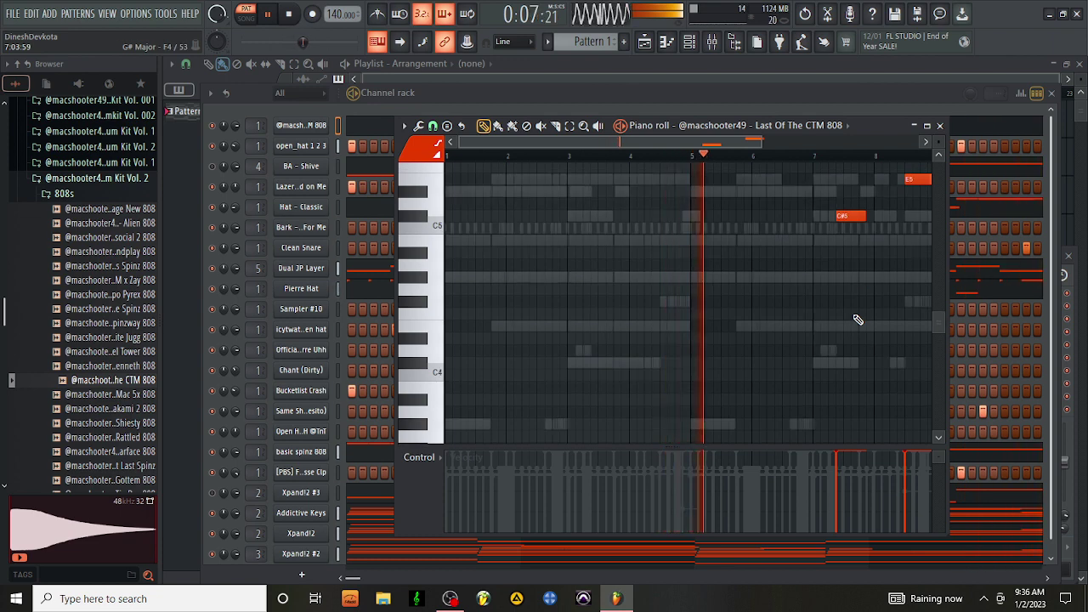
# Step: Add a short E5 note in the second half of bar 6 and another at the start of bar 7
pyautogui.hscroll(2, 761, 170)
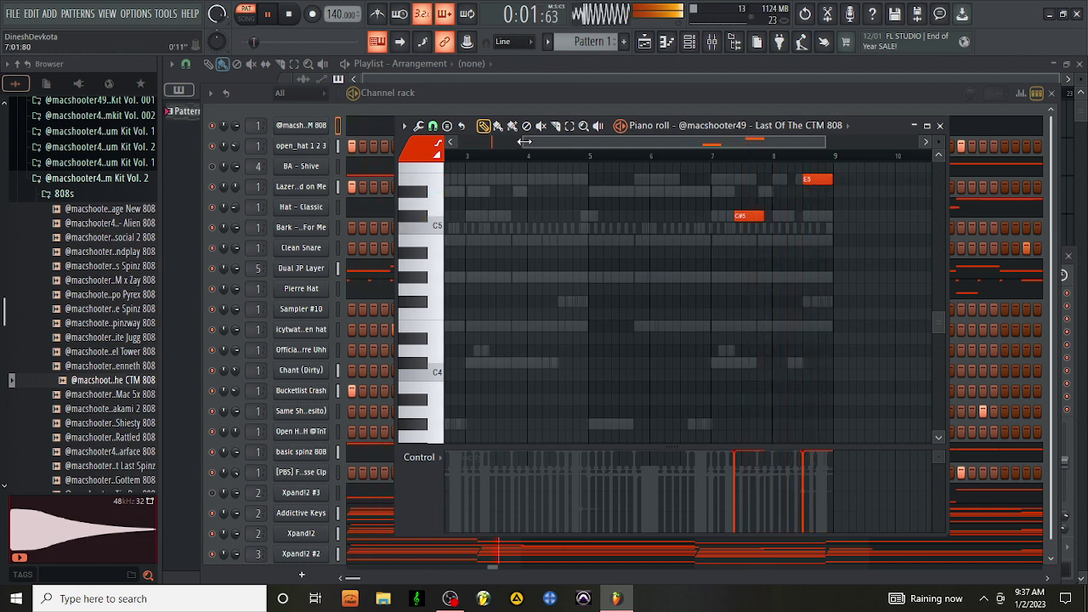
pyautogui.moveTo(524, 141); pyautogui.dragTo(452, 141)
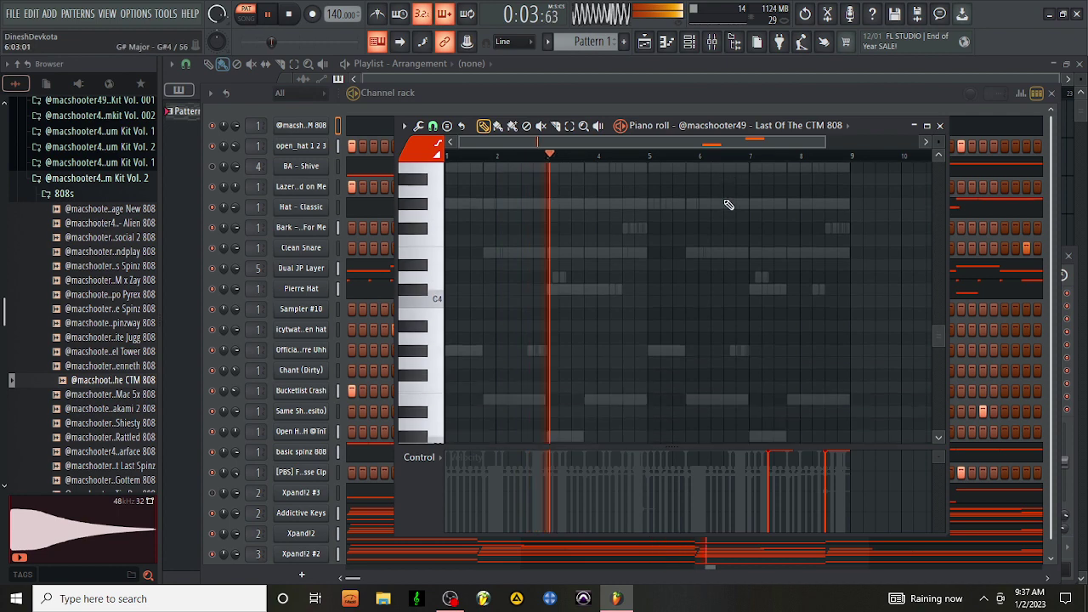
pyautogui.scroll(-3, 728, 205)
pyautogui.click(735, 327)
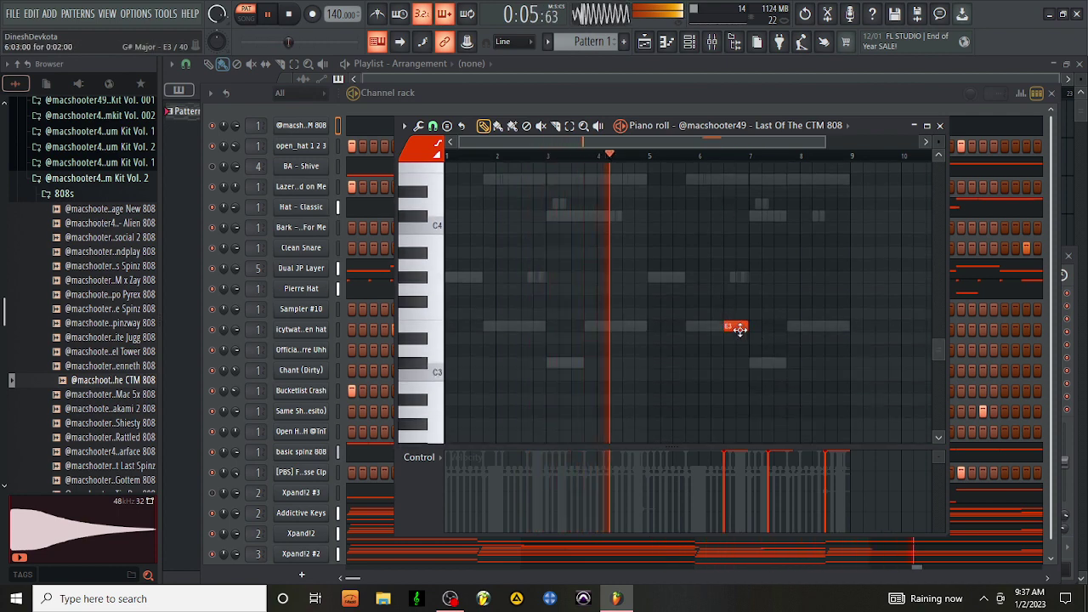
pyautogui.scroll(8, 738, 314)
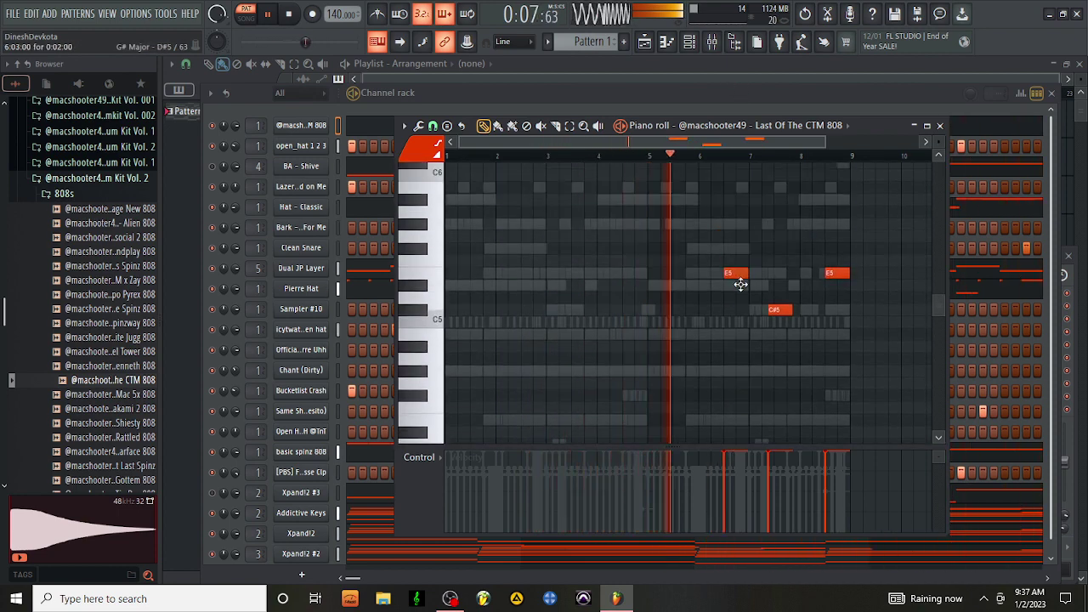
pyautogui.moveTo(747, 272); pyautogui.dragTo(736, 274)
pyautogui.click(754, 272)
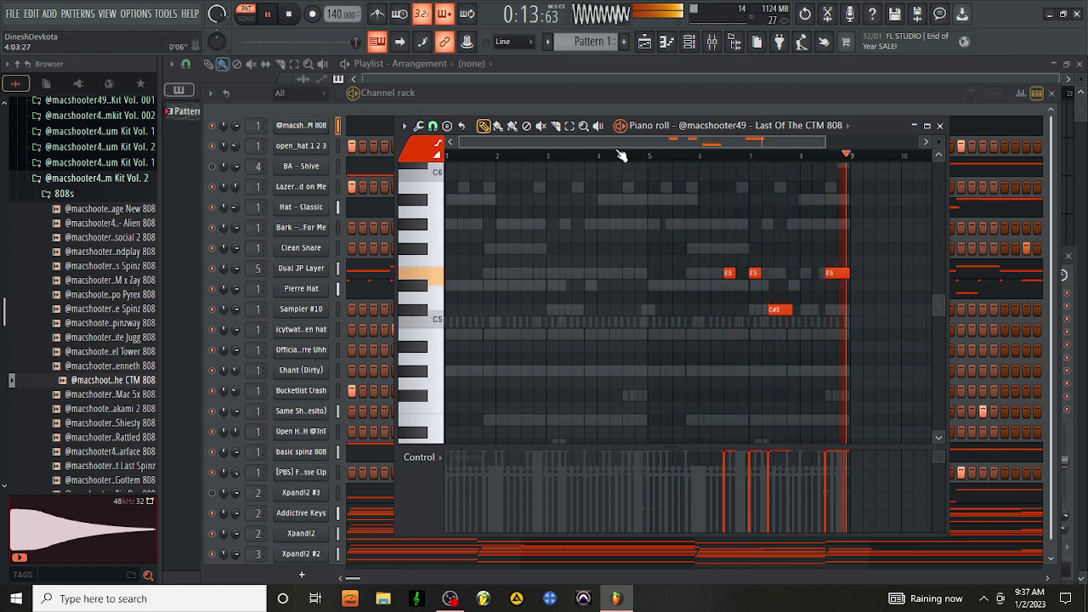
# Step: Restart playback and add E5 notes near the ends of bars 2 and 4
pyautogui.moveTo(824, 142); pyautogui.dragTo(675, 142)
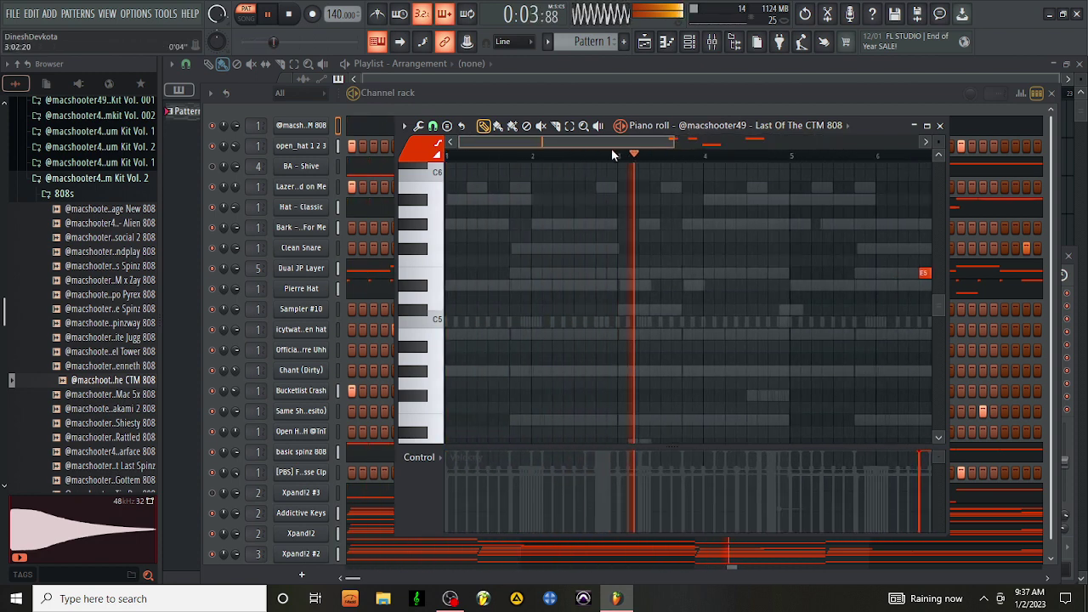
pyautogui.press('space')
pyautogui.press('space')
pyautogui.scroll(-6, 563, 263)
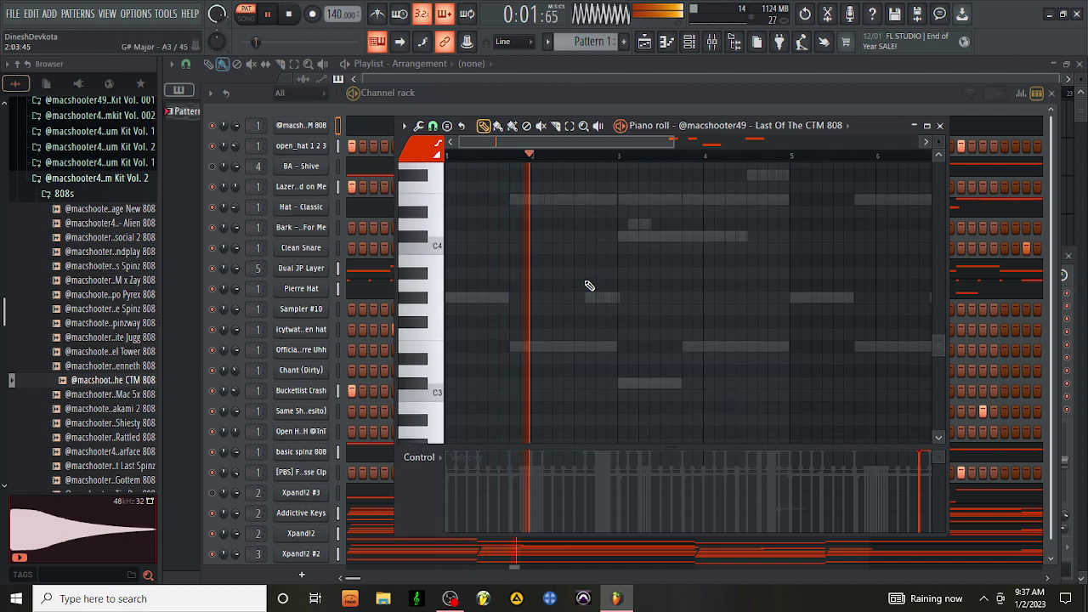
pyautogui.scroll(4, 593, 301)
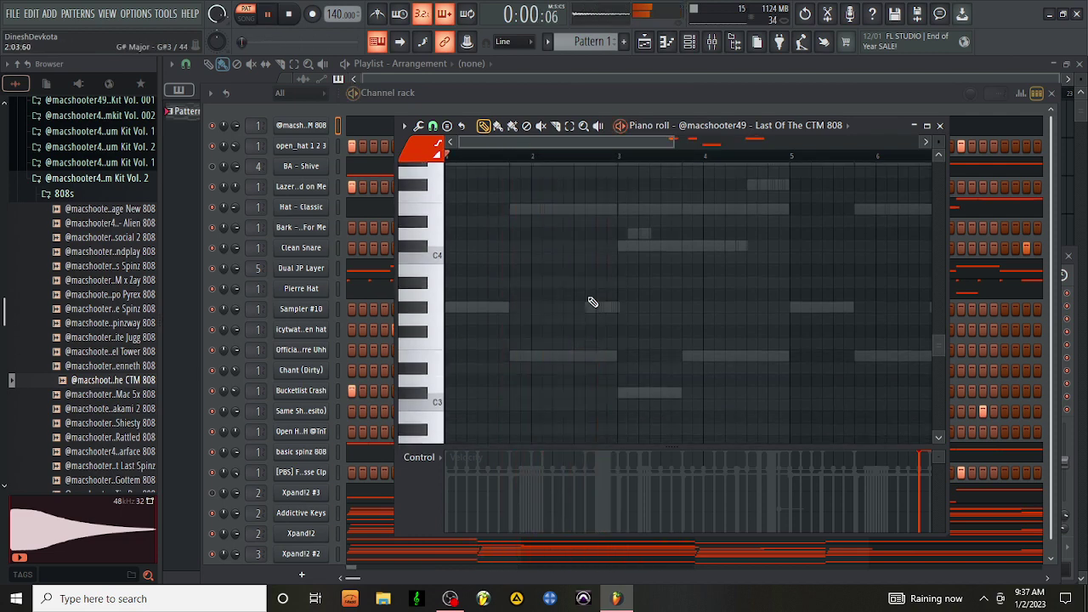
pyautogui.scroll(1, 592, 302)
pyautogui.click(598, 235)
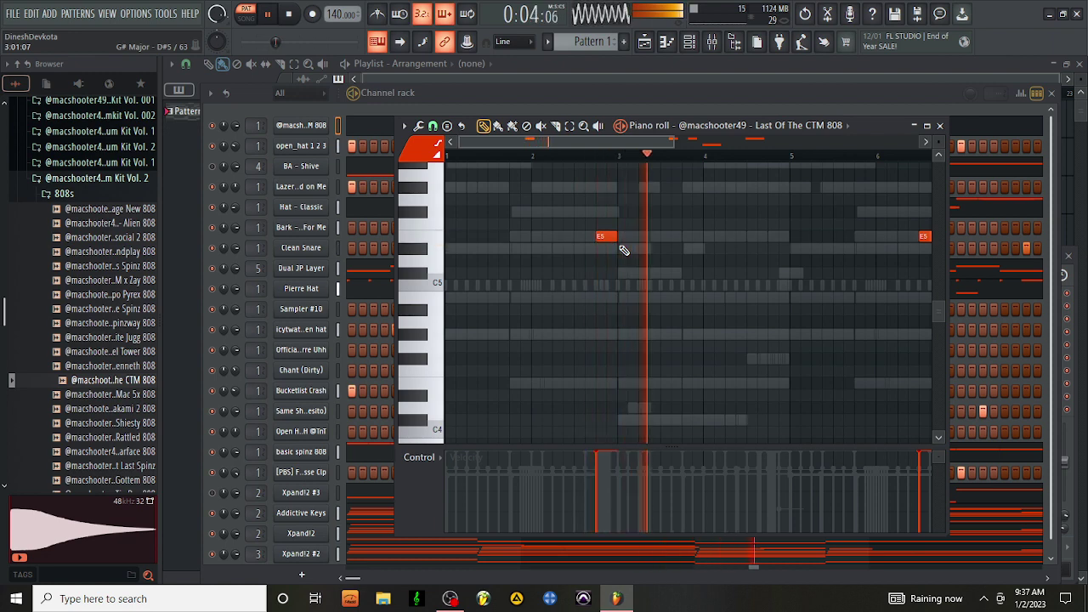
pyautogui.click(773, 235)
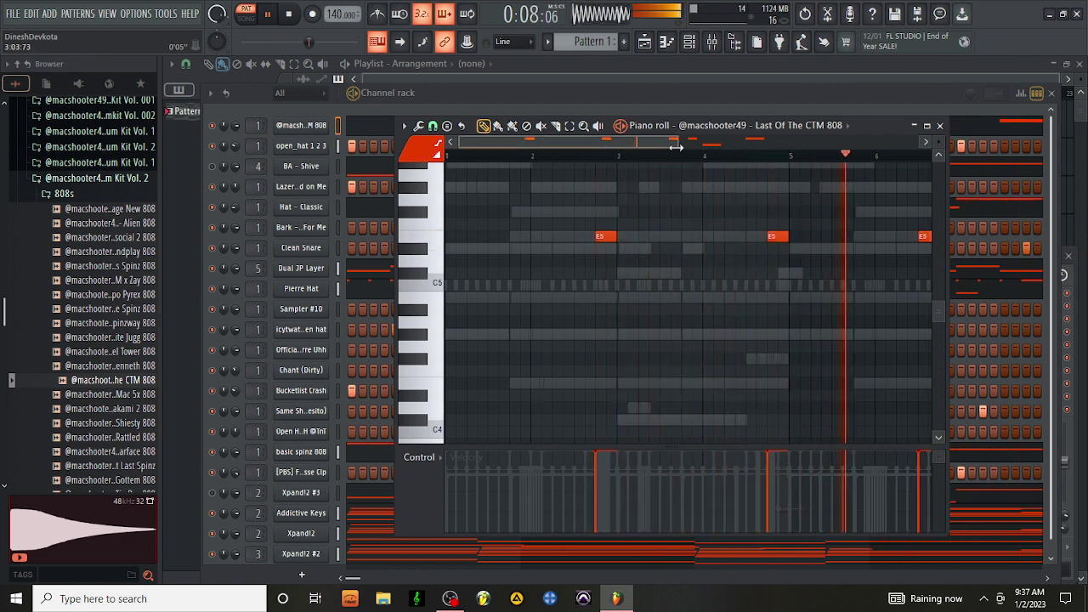
# Step: Nudge the E5 note at the start of bar 7 slightly earlier, to begin at the end of bar 6
pyautogui.moveTo(676, 142); pyautogui.dragTo(748, 181)
pyautogui.scroll(-5, 752, 221)
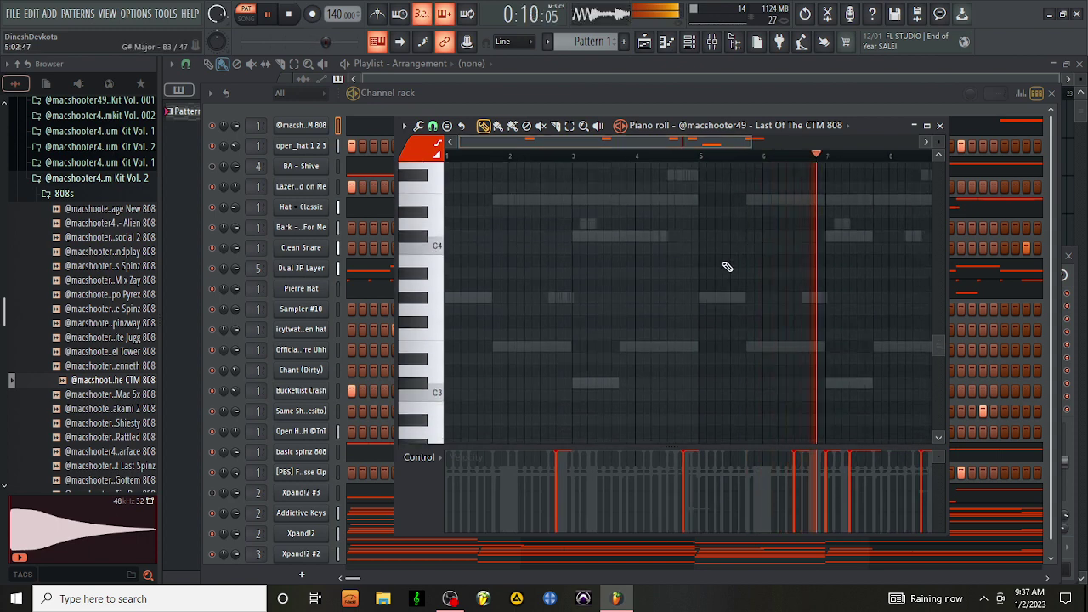
pyautogui.scroll(4, 725, 267)
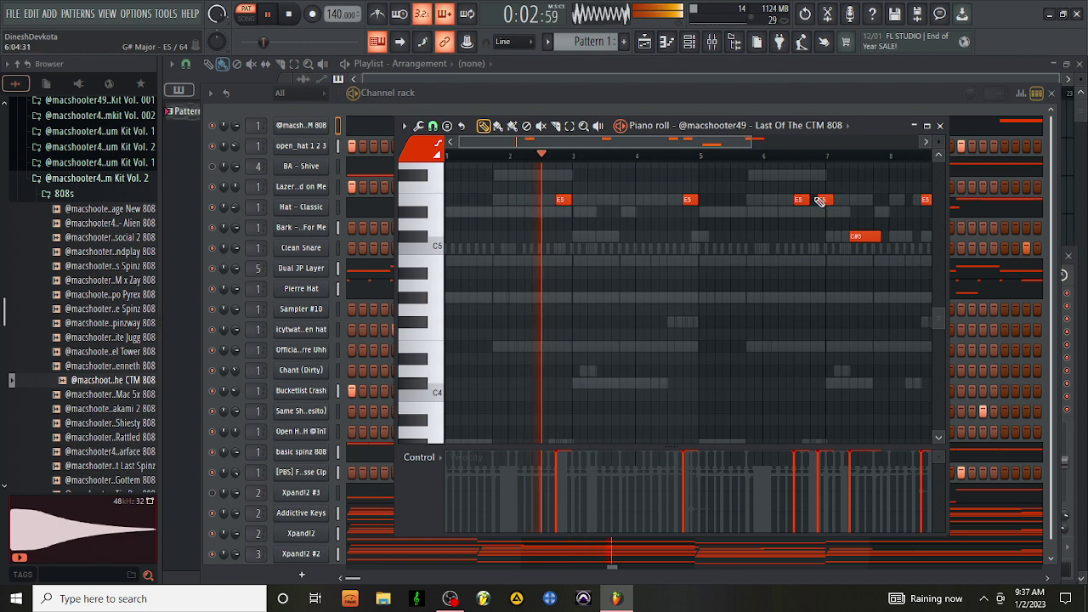
pyautogui.moveTo(834, 199); pyautogui.dragTo(826, 199)
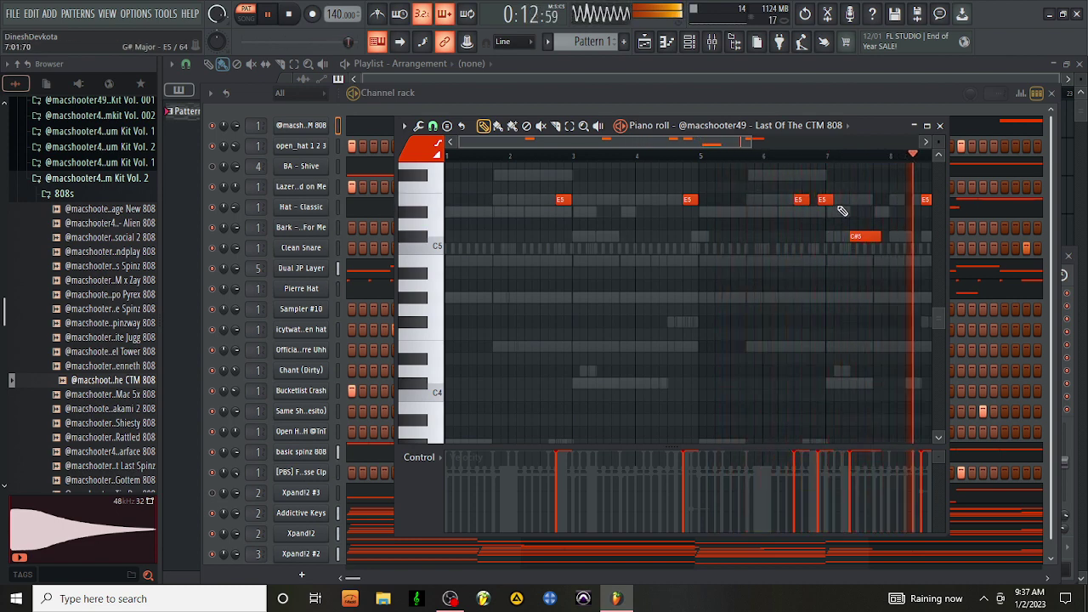
# Step: Halve the length of the E5 notes at the ends of bars 2, 4 and 6
pyautogui.moveTo(571, 200); pyautogui.dragTo(551, 204)
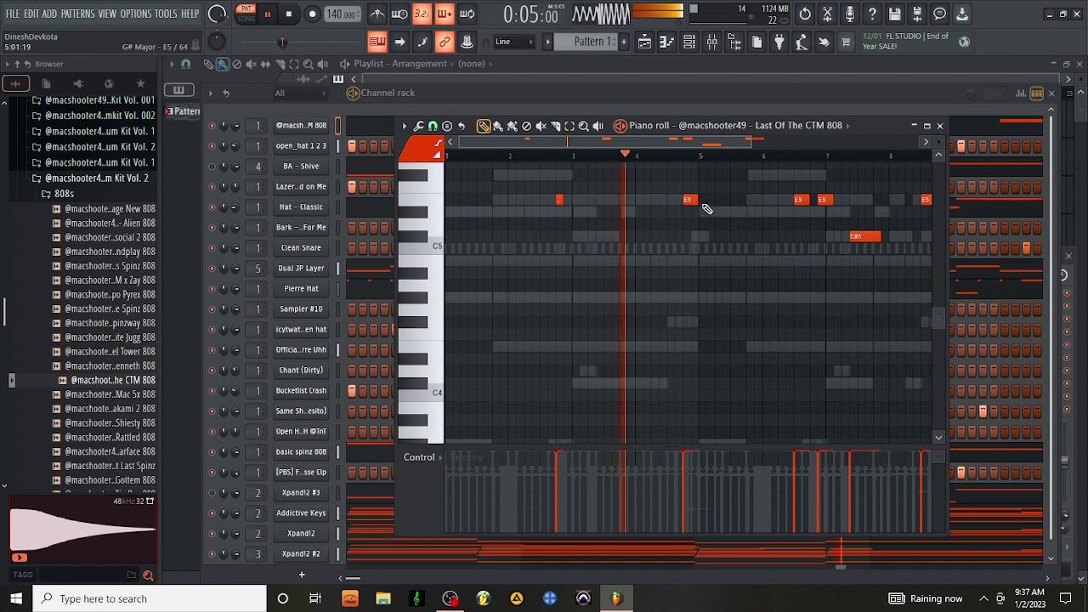
pyautogui.moveTo(698, 201); pyautogui.dragTo(688, 201)
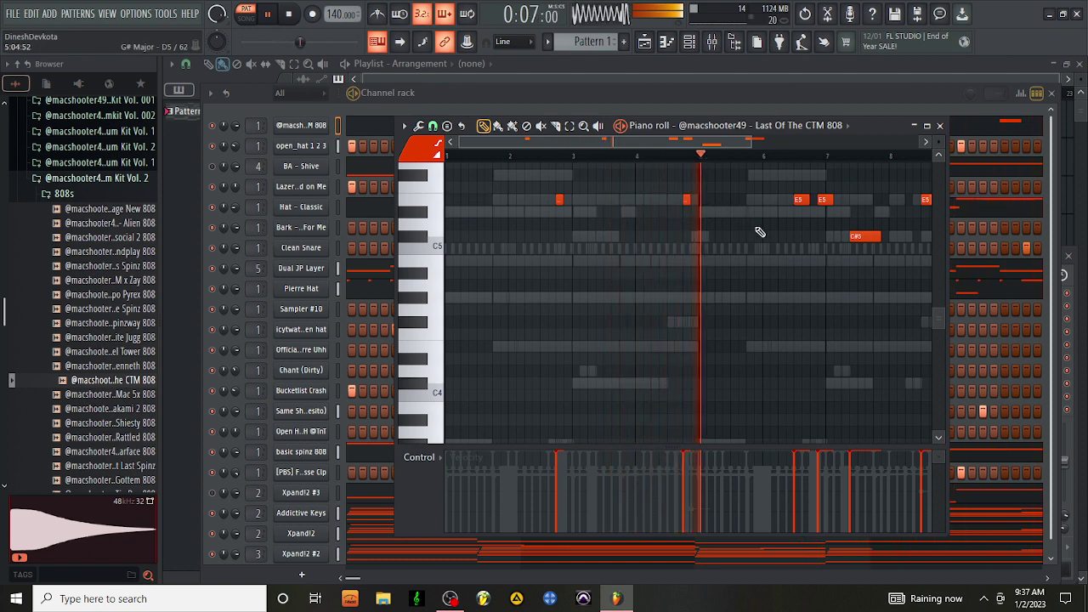
pyautogui.moveTo(832, 201); pyautogui.dragTo(822, 201)
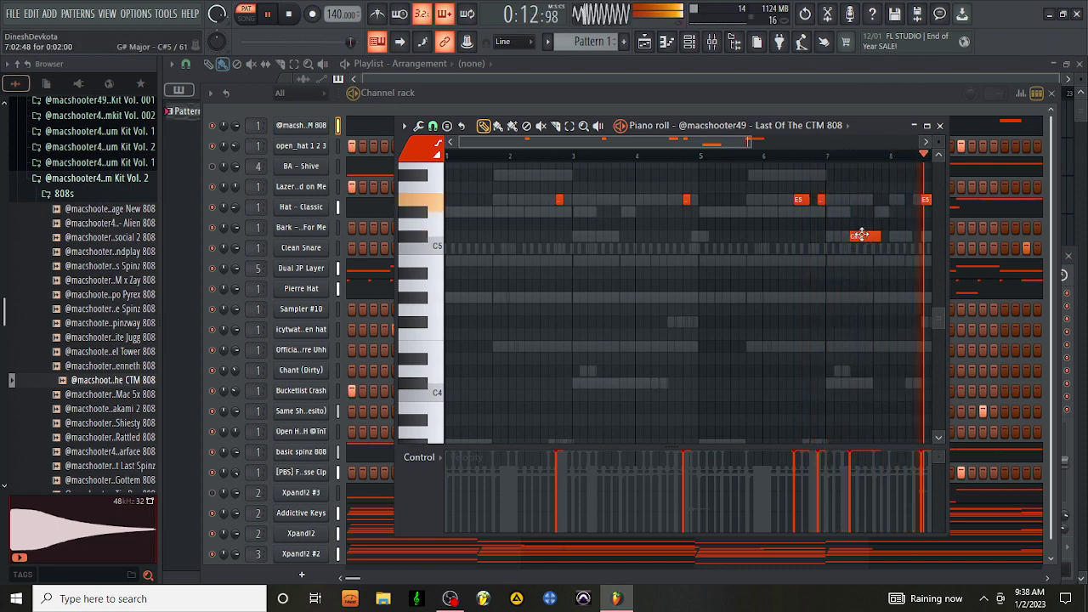
# Step: Try the bar 7 C#5 note slightly later at C#6, delete it, and close the piano roll
pyautogui.moveTo(861, 235); pyautogui.dragTo(868, 266)
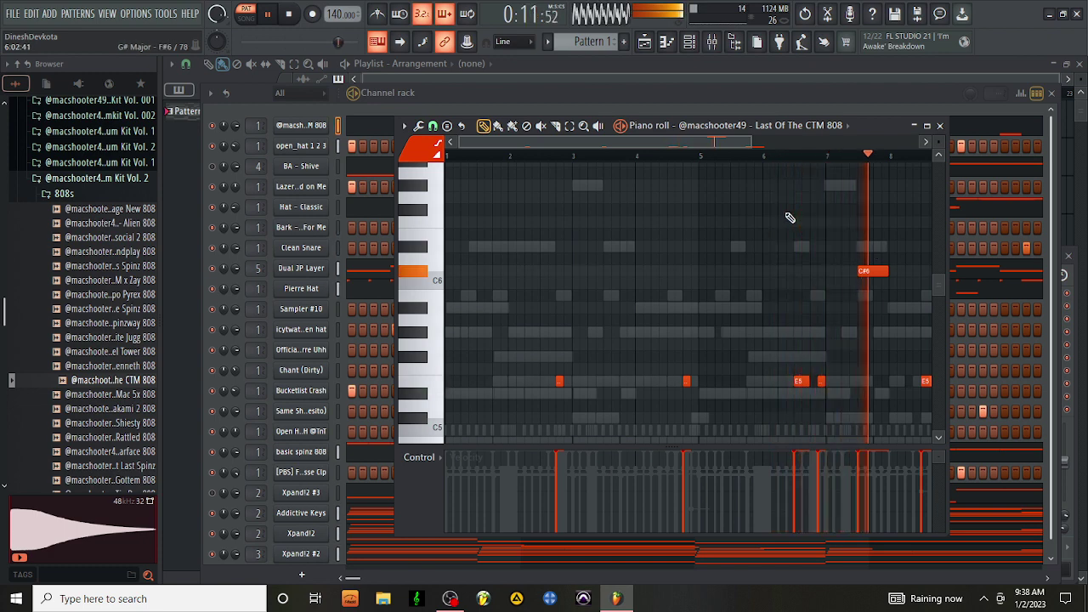
pyautogui.rightClick(873, 270)
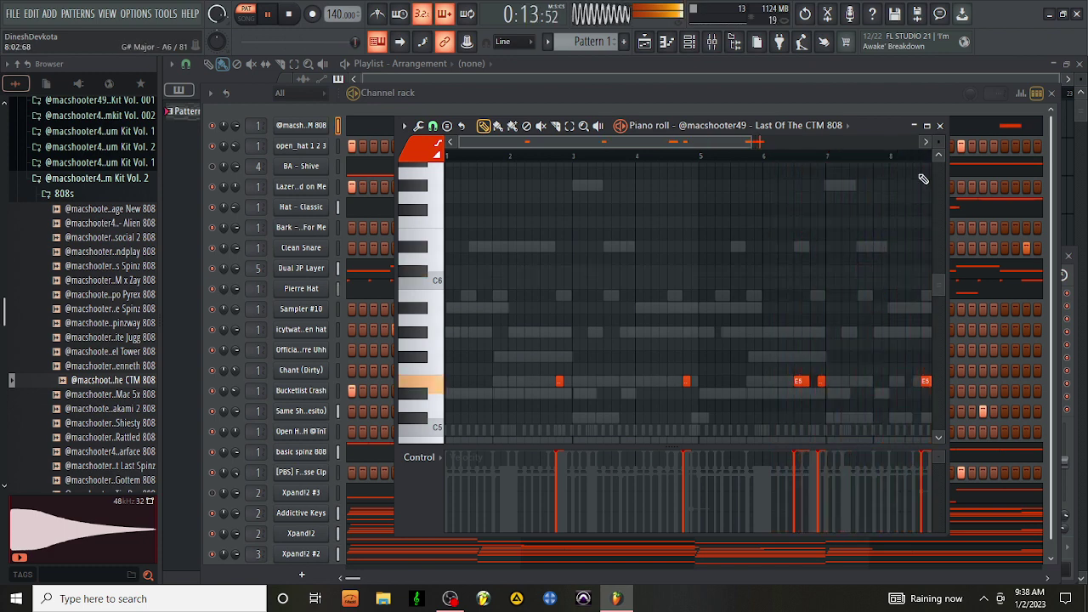
pyautogui.press('F7')
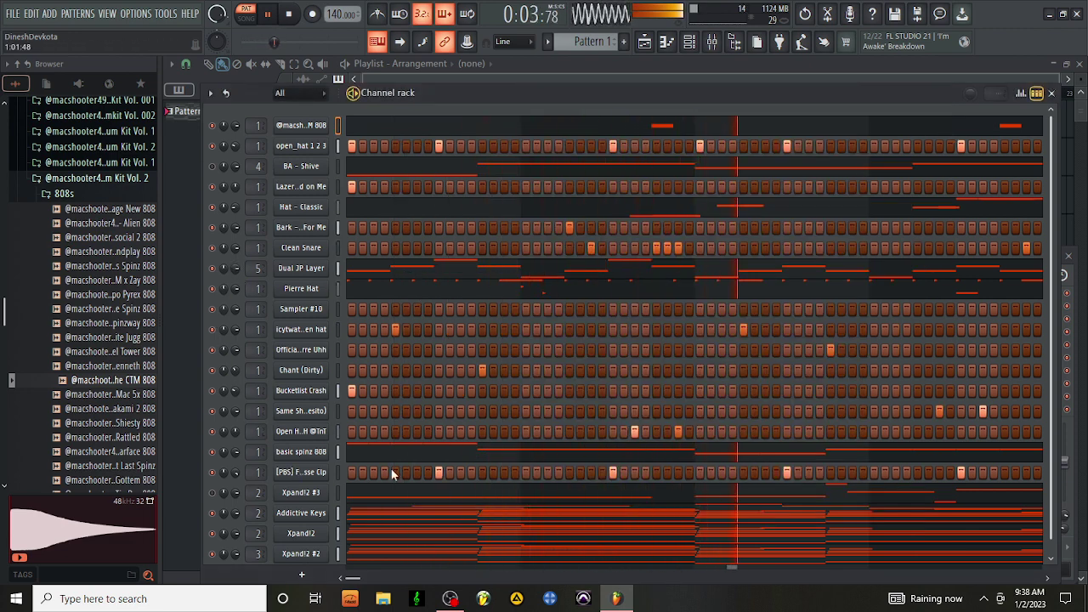
pyautogui.scroll(-1, 602, 312)
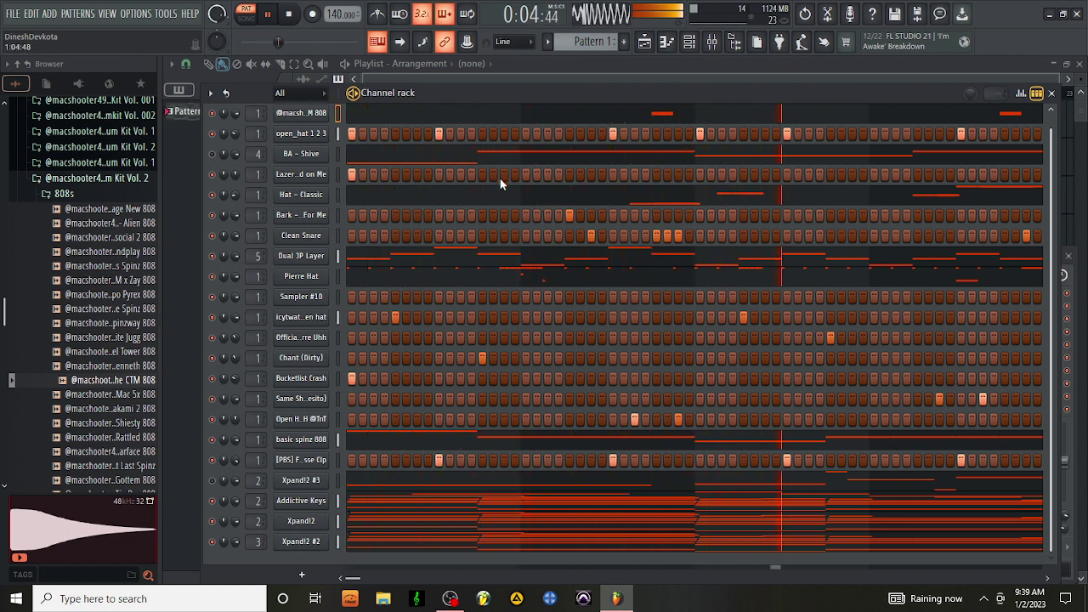
# Step: Delete the short E5 note at the very end of bar 6 in the Last Of The CTM 808's piano roll and close it
pyautogui.press('space')
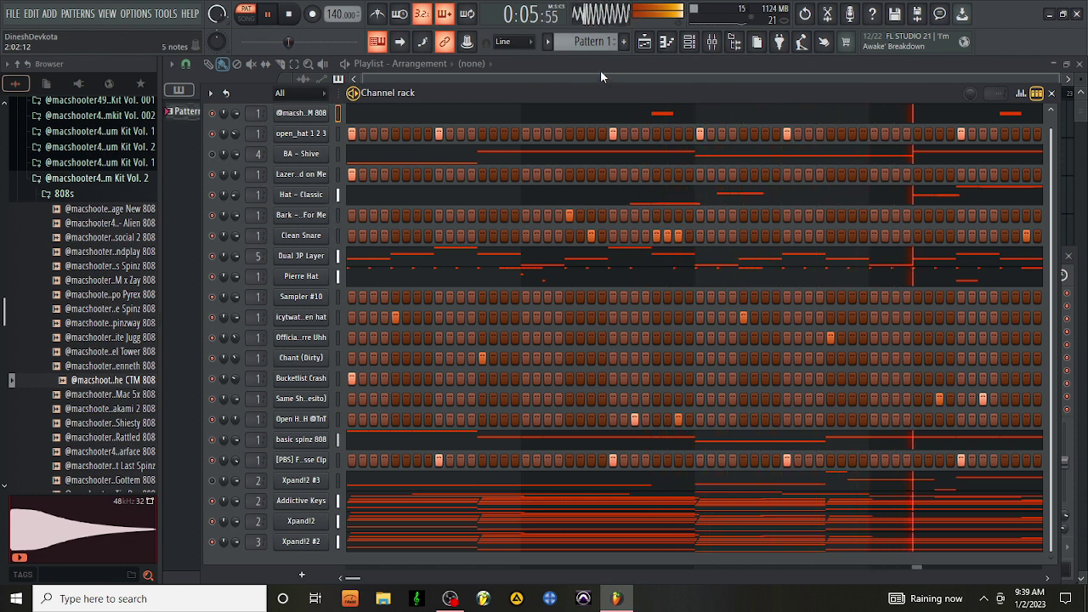
pyautogui.click(431, 119)
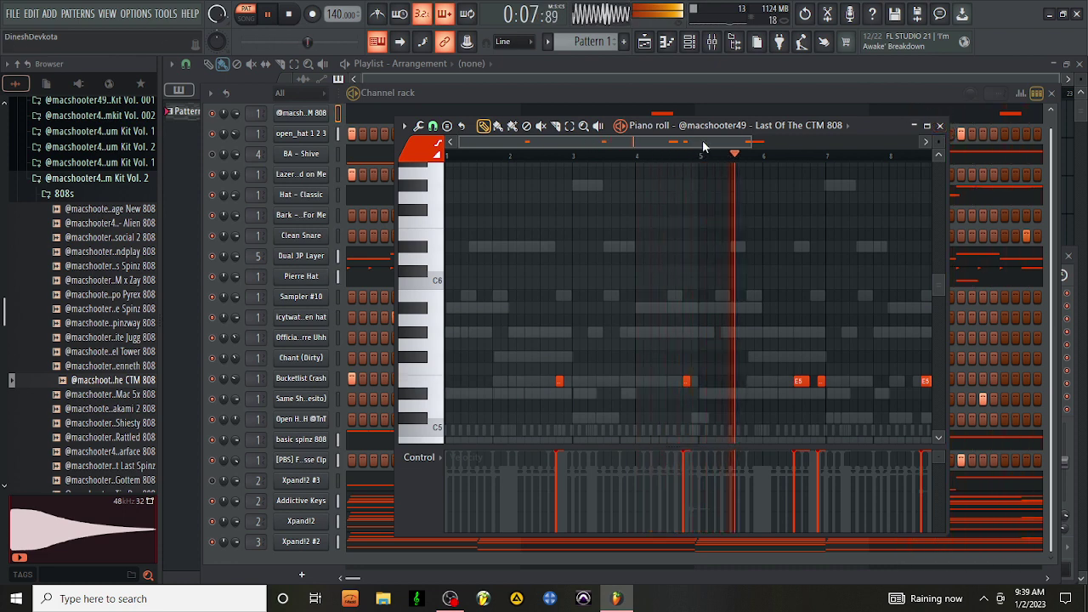
pyautogui.rightClick(821, 382)
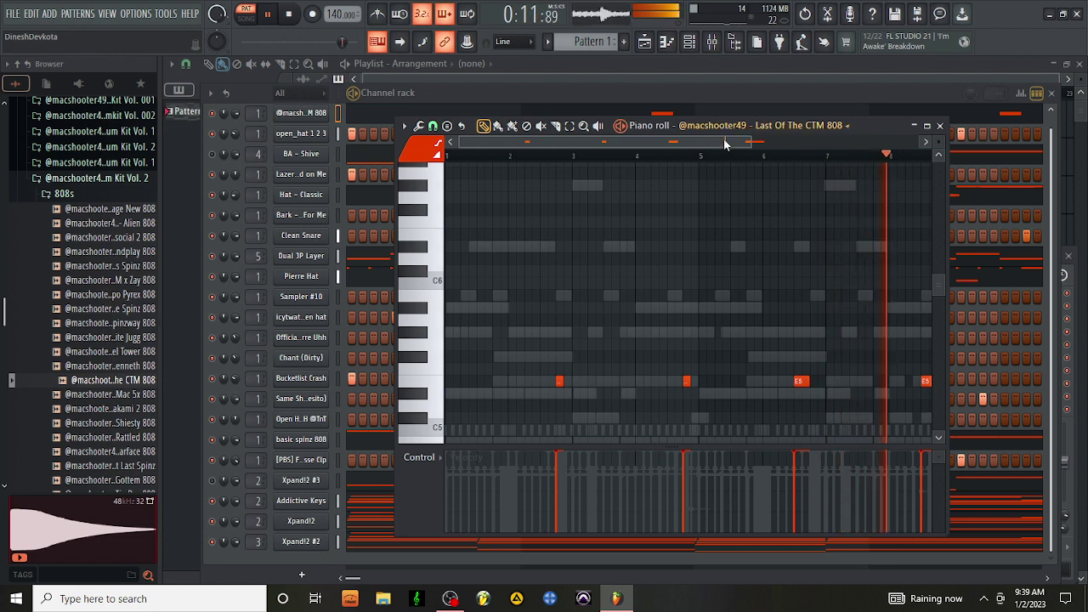
pyautogui.moveTo(725, 145); pyautogui.dragTo(772, 149)
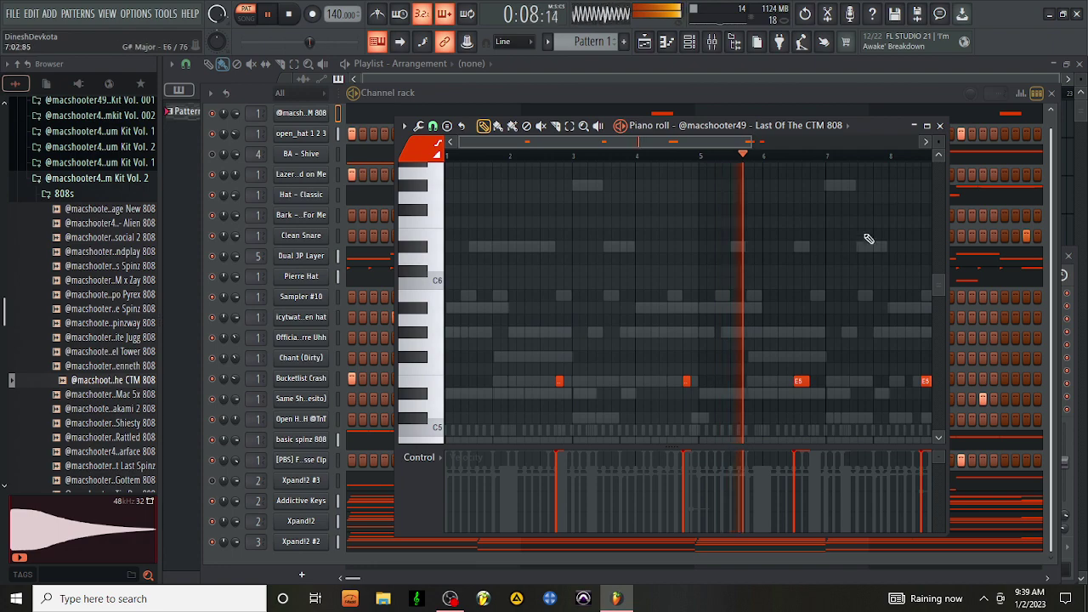
pyautogui.click(941, 126)
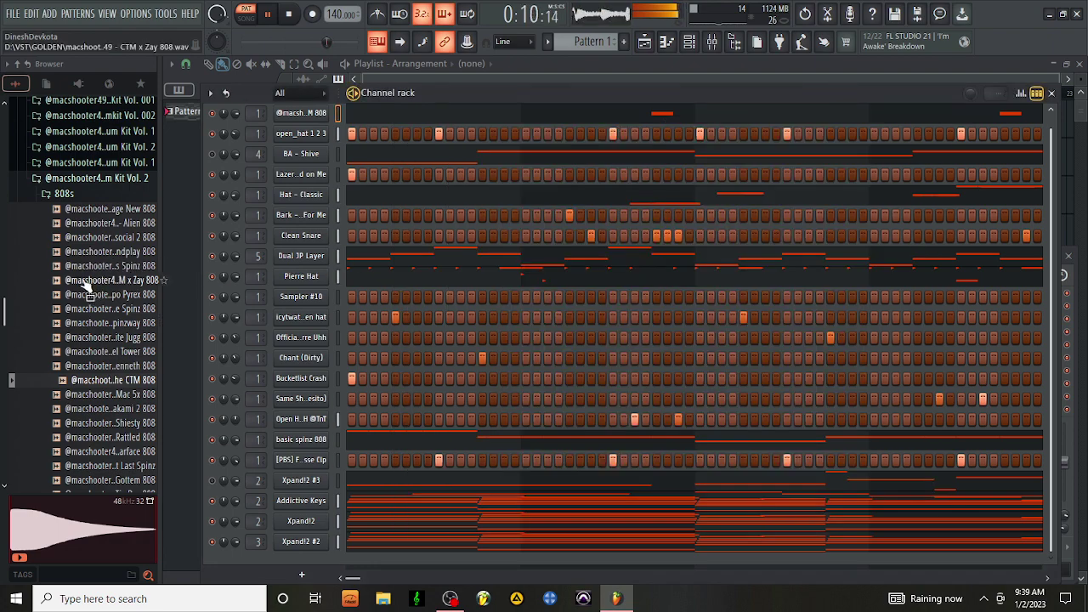
# Step: Browse the sample library down to the Kyle Beats - ORBITAL kit and audition its hat trick (KB) hi-hat
pyautogui.scroll(-15, 88, 289)
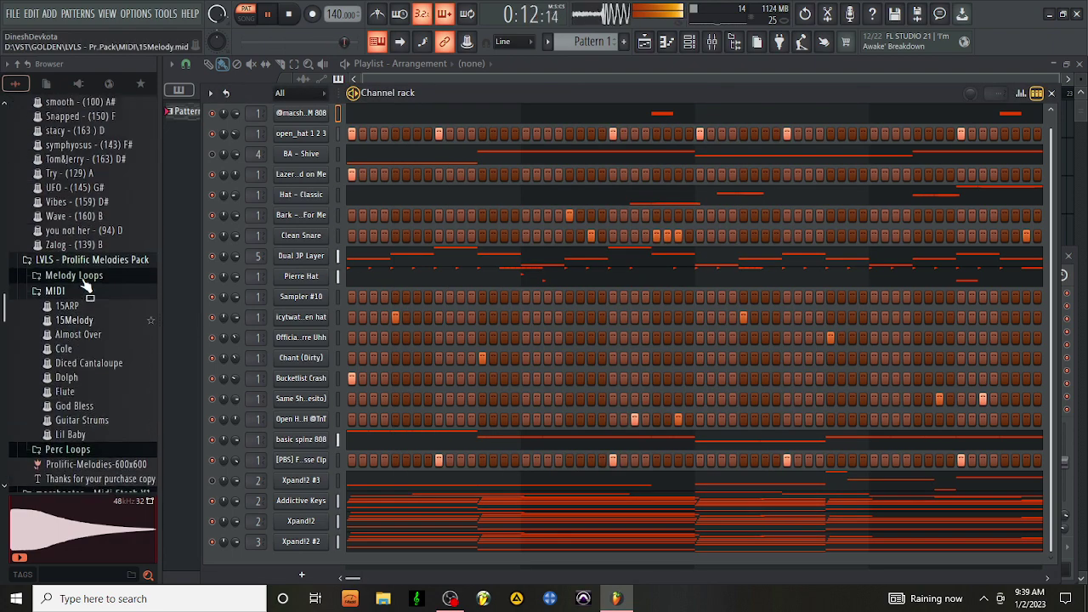
pyautogui.scroll(-15, 88, 289)
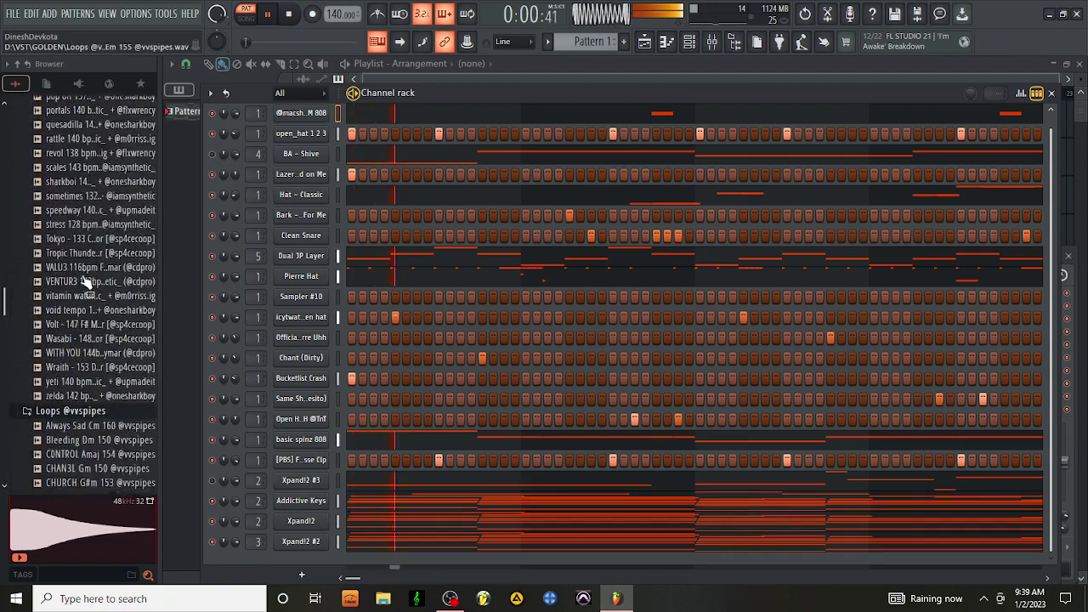
pyautogui.scroll(-15, 85, 284)
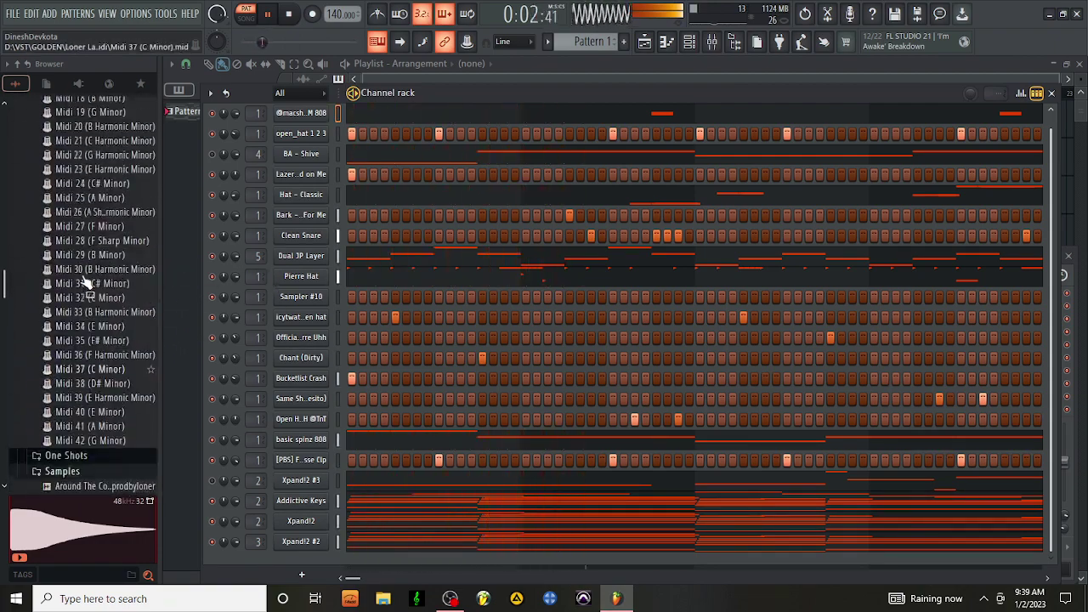
pyautogui.scroll(-15, 85, 284)
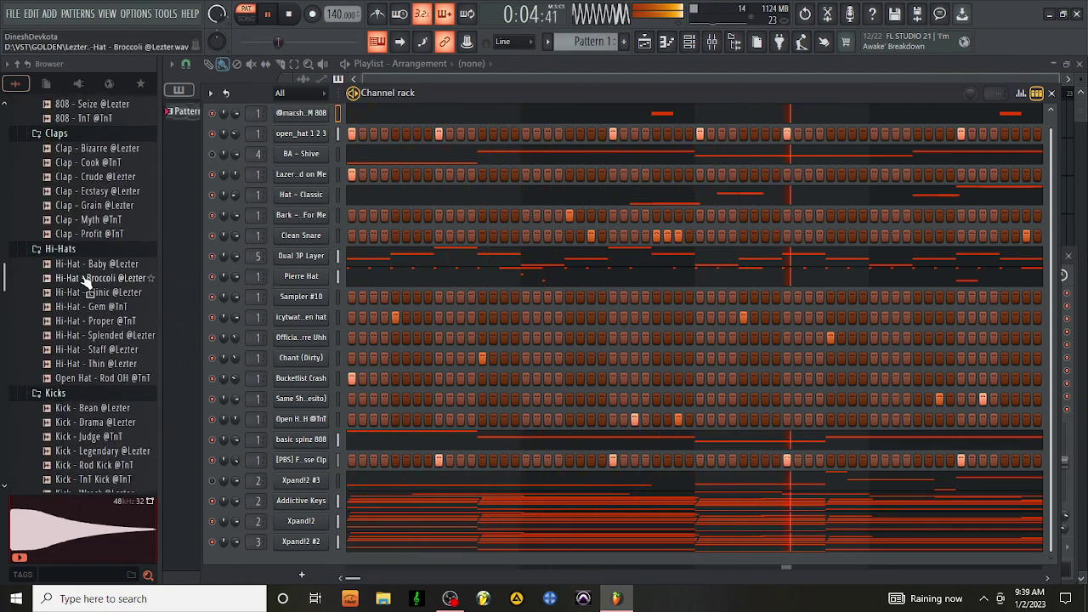
pyautogui.scroll(-15, 89, 281)
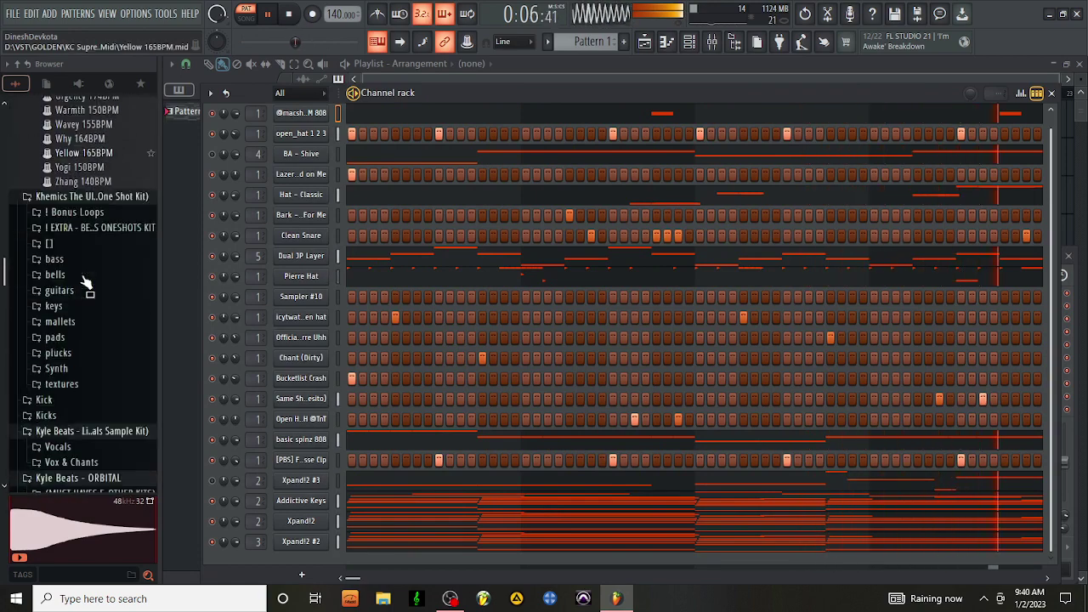
pyautogui.click(85, 281)
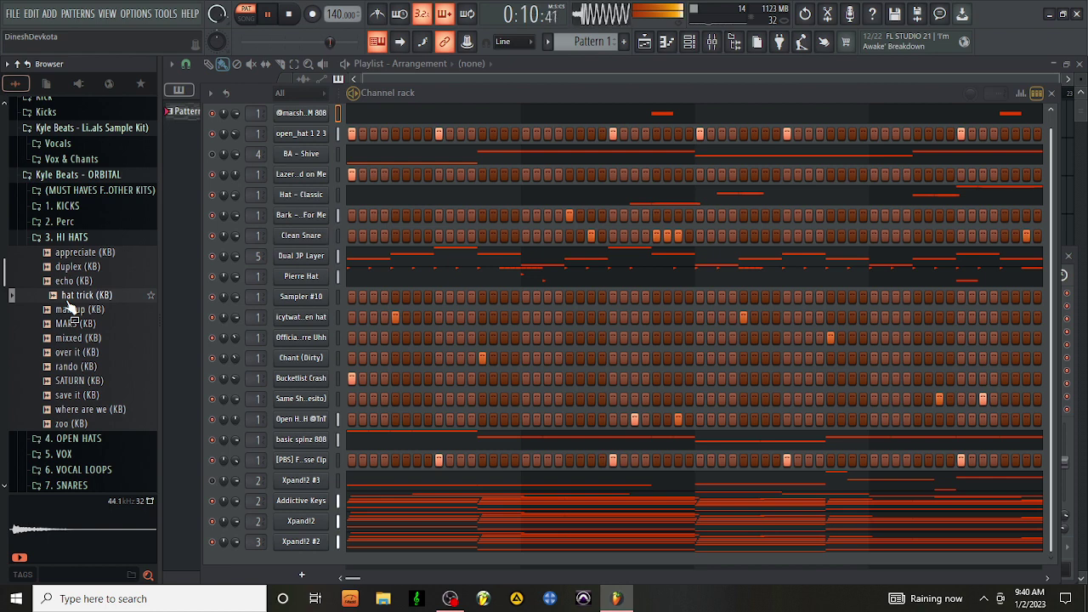
pyautogui.scroll(5, 73, 311)
pyautogui.scroll(-5, 73, 315)
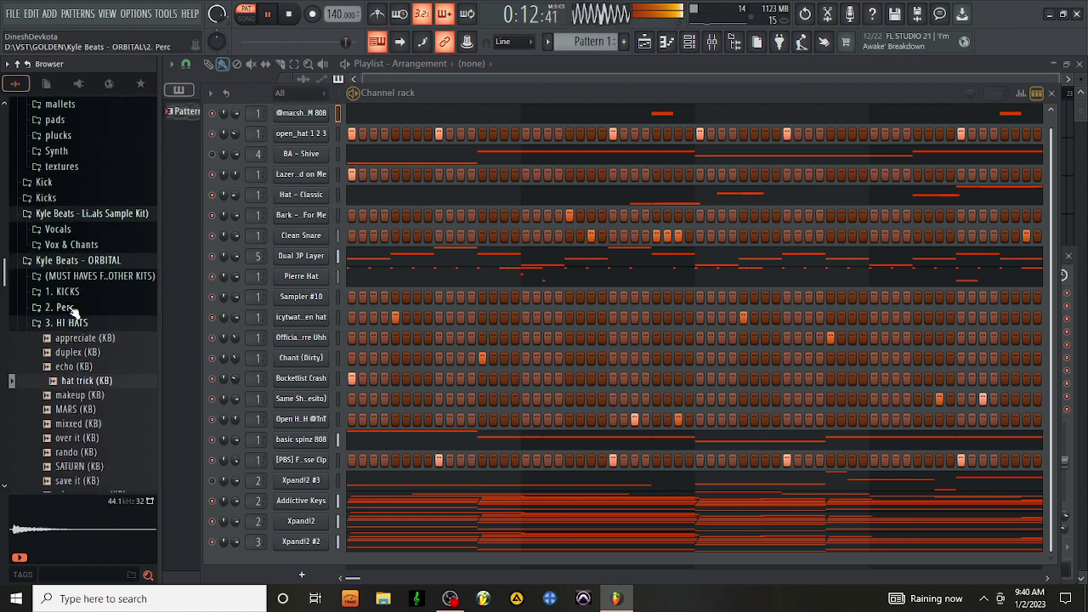
# Step: Load pop (KB) from the ORBITAL kit's 2. Perc folder into the Sampler #10 channel and give it a single hit on step 49
pyautogui.click(68, 317)
pyautogui.click(59, 343)
pyautogui.click(68, 357)
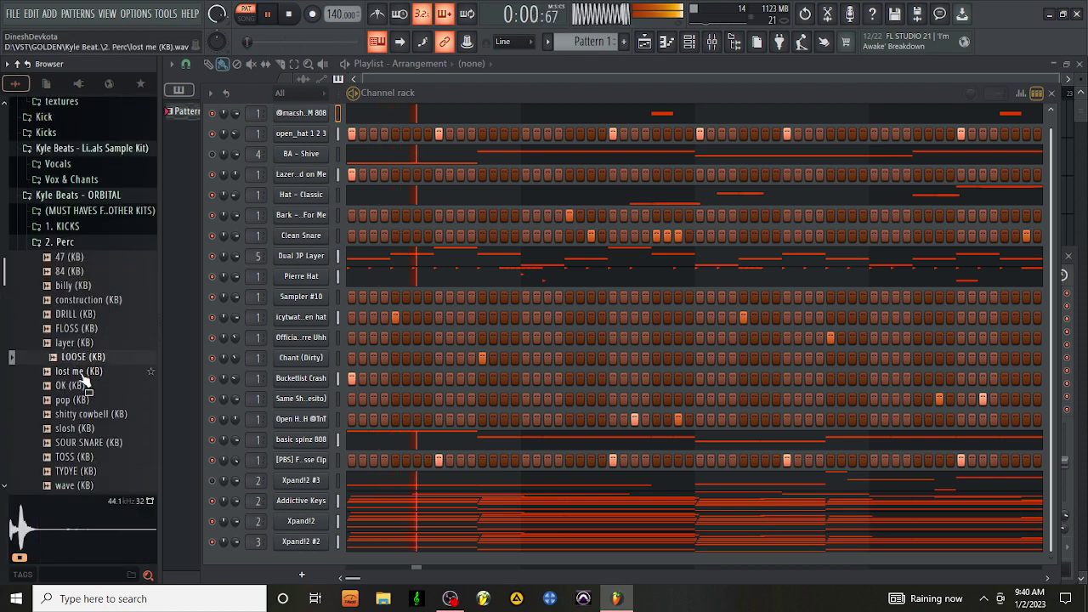
pyautogui.click(78, 372)
pyautogui.click(85, 385)
pyautogui.click(88, 400)
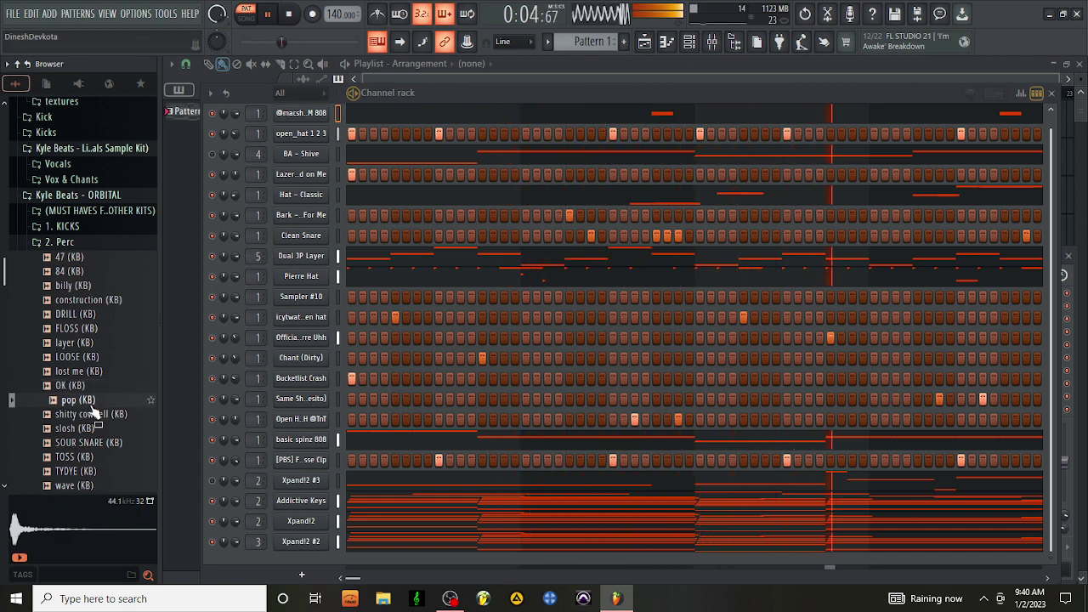
pyautogui.moveTo(95, 413); pyautogui.dragTo(319, 302)
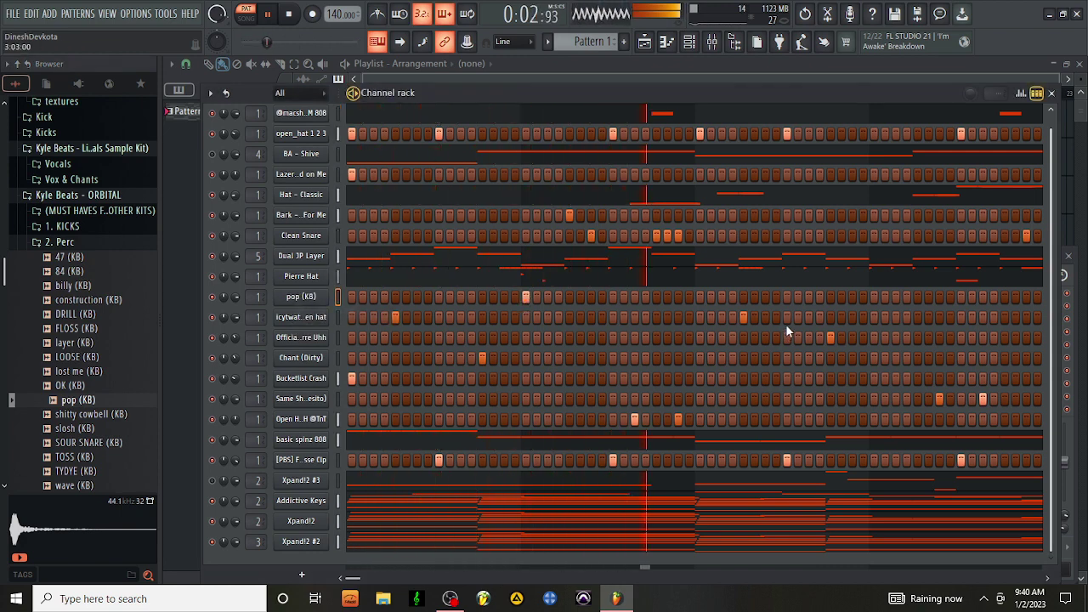
pyautogui.click(875, 296)
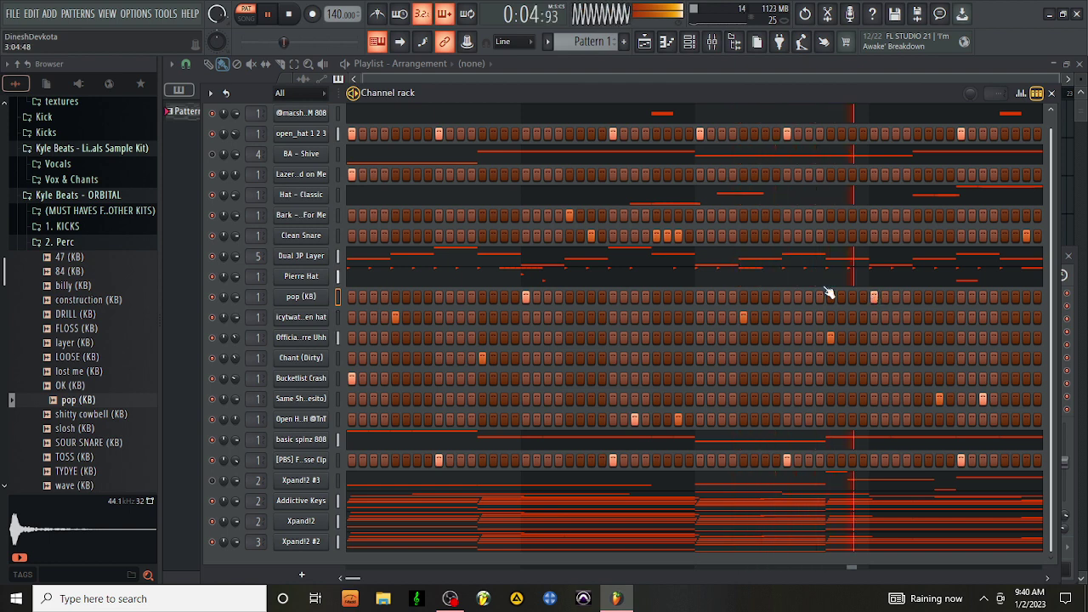
pyautogui.click(525, 297)
# Step: Audition more samples in the 2. Perc folder, from slosh (KB) to yessir (KB), and replace the pop (KB) channel's sample with YEET (KB)
pyautogui.scroll(-3, 89, 374)
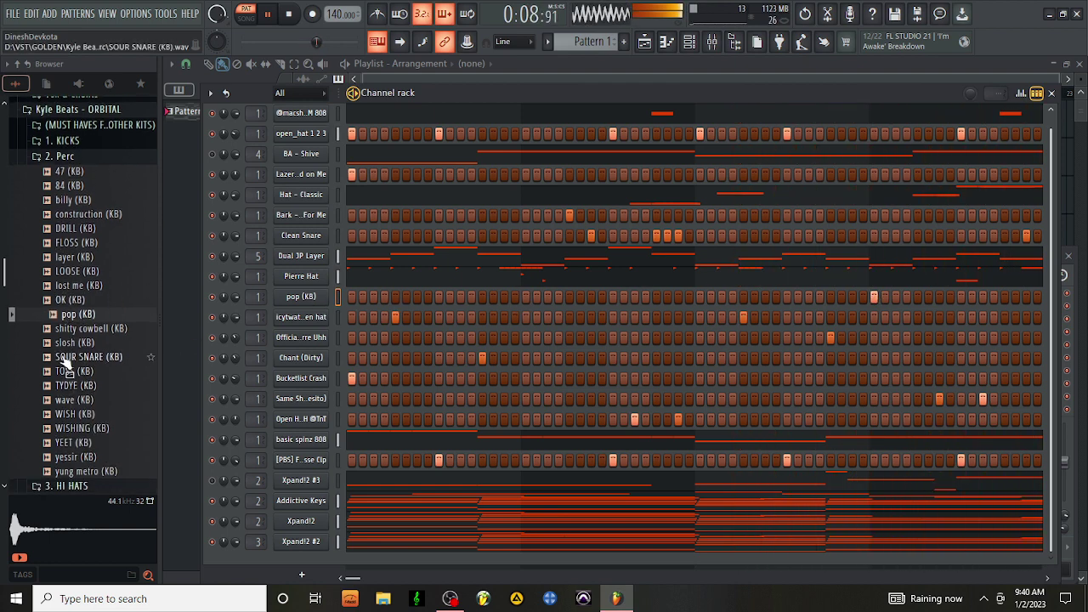
pyautogui.click(85, 342)
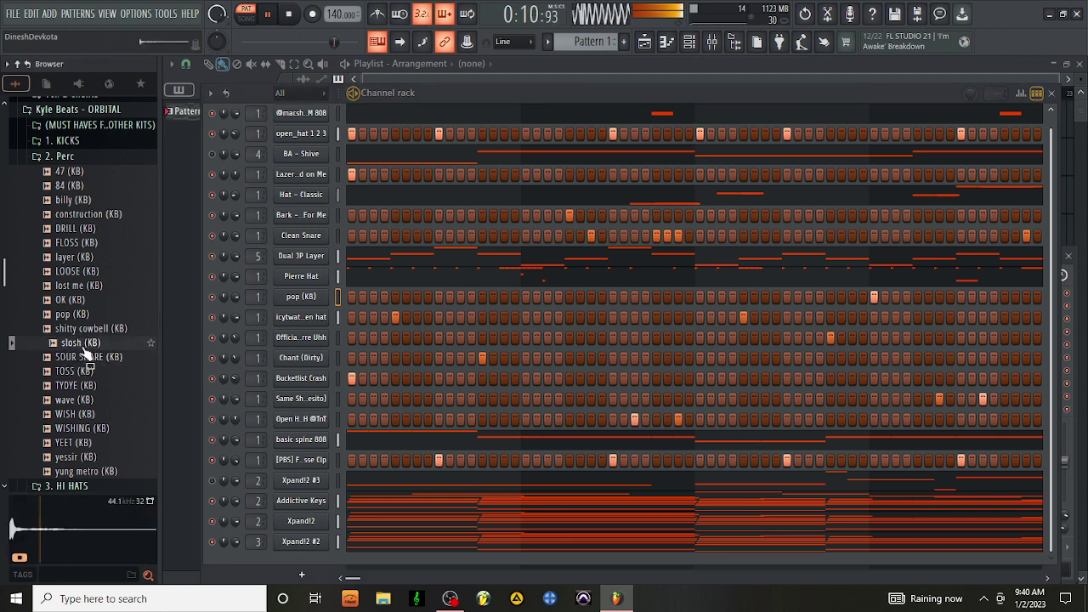
pyautogui.click(84, 358)
pyautogui.click(85, 386)
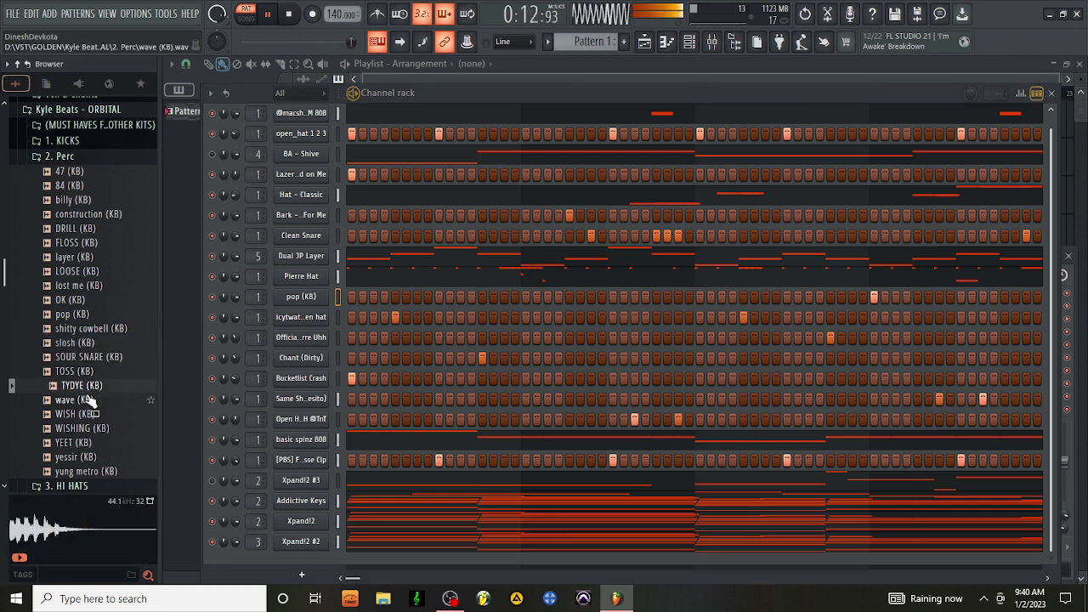
pyautogui.click(96, 415)
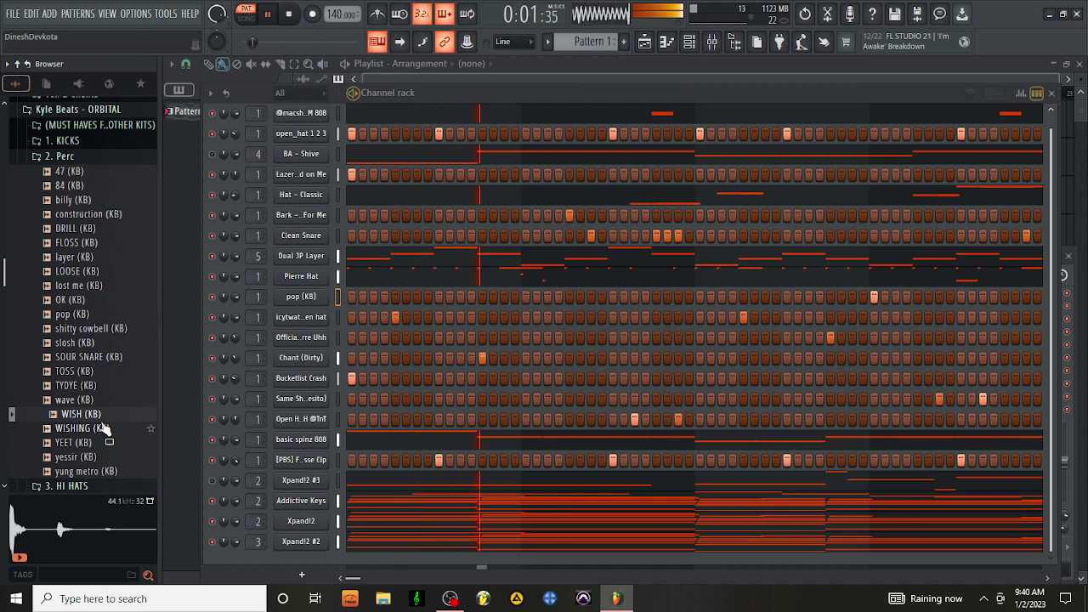
pyautogui.click(103, 429)
pyautogui.click(105, 443)
pyautogui.click(104, 456)
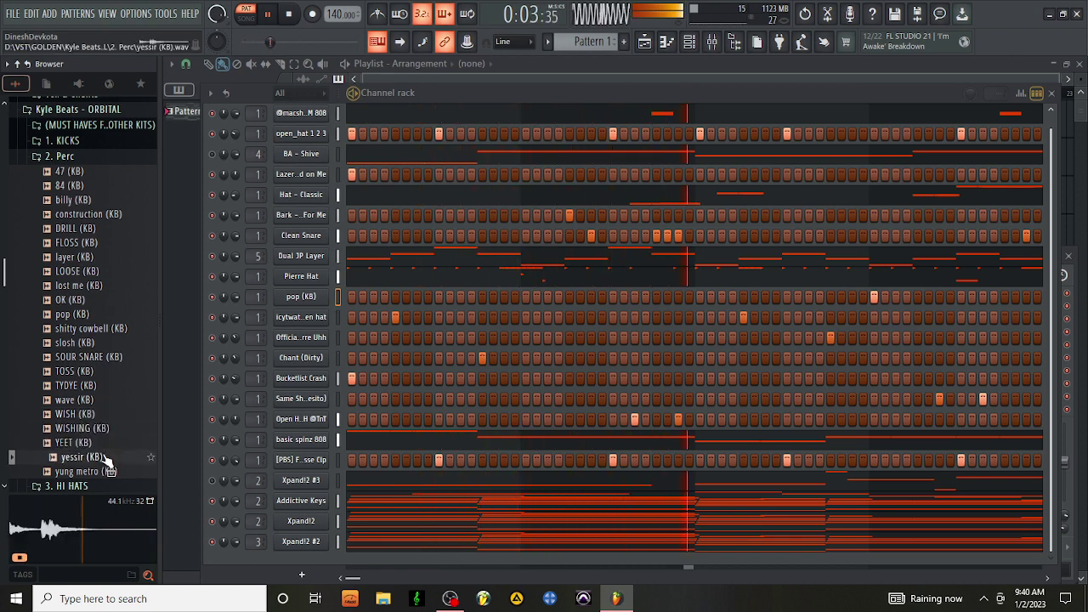
pyautogui.moveTo(100, 443); pyautogui.dragTo(299, 308)
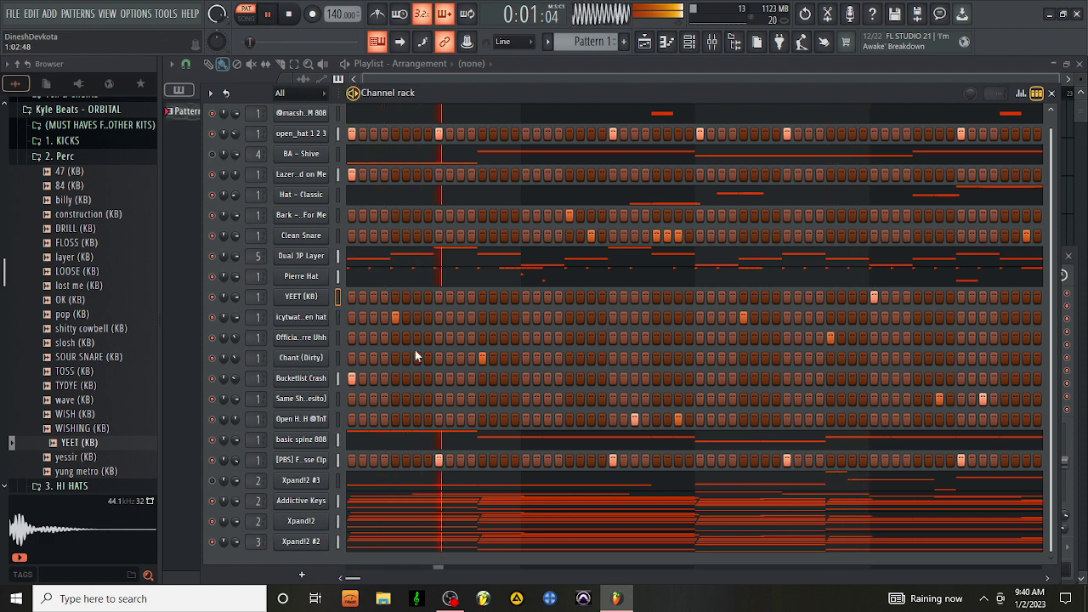
# Step: Examine the basic spinz 808's notes in the piano roll, including the low ones at bar 5, and return to the channel rack
pyautogui.click(403, 438)
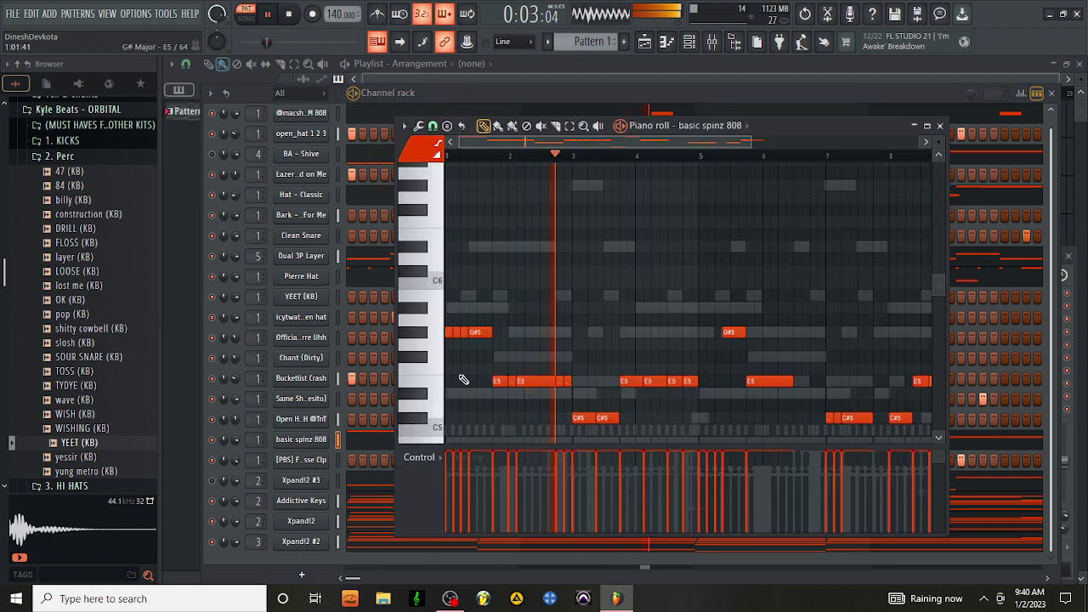
pyautogui.scroll(-3, 581, 306)
pyautogui.click(704, 369)
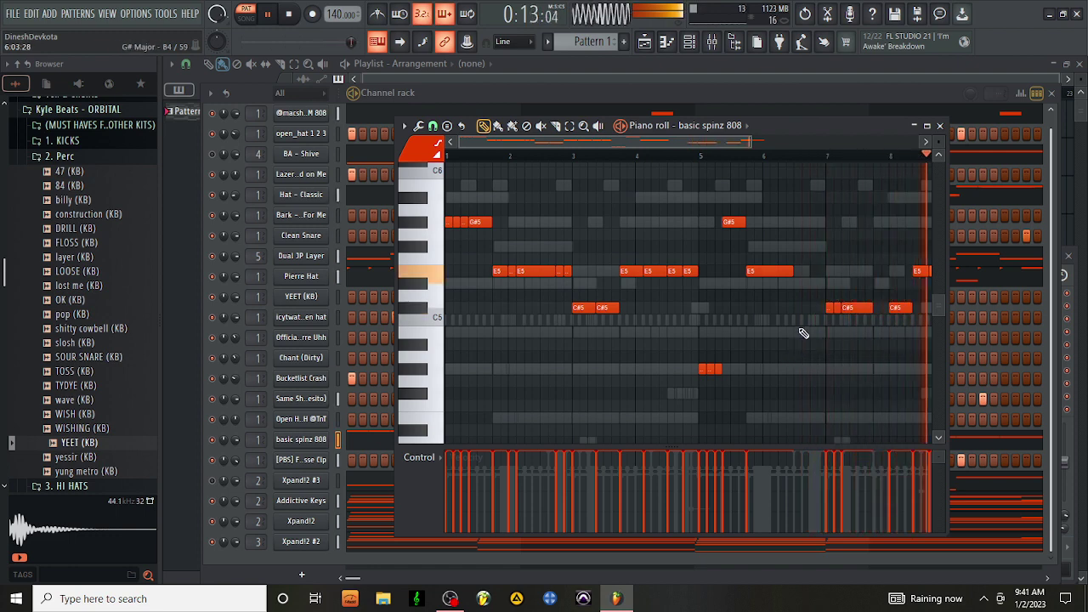
pyautogui.click(1020, 71)
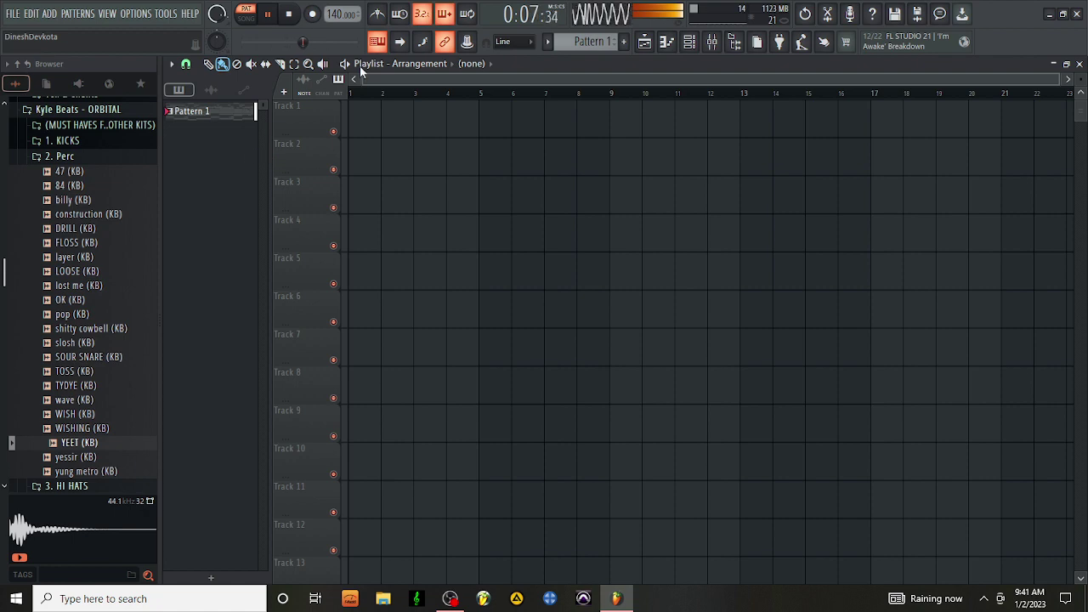
pyautogui.click(689, 42)
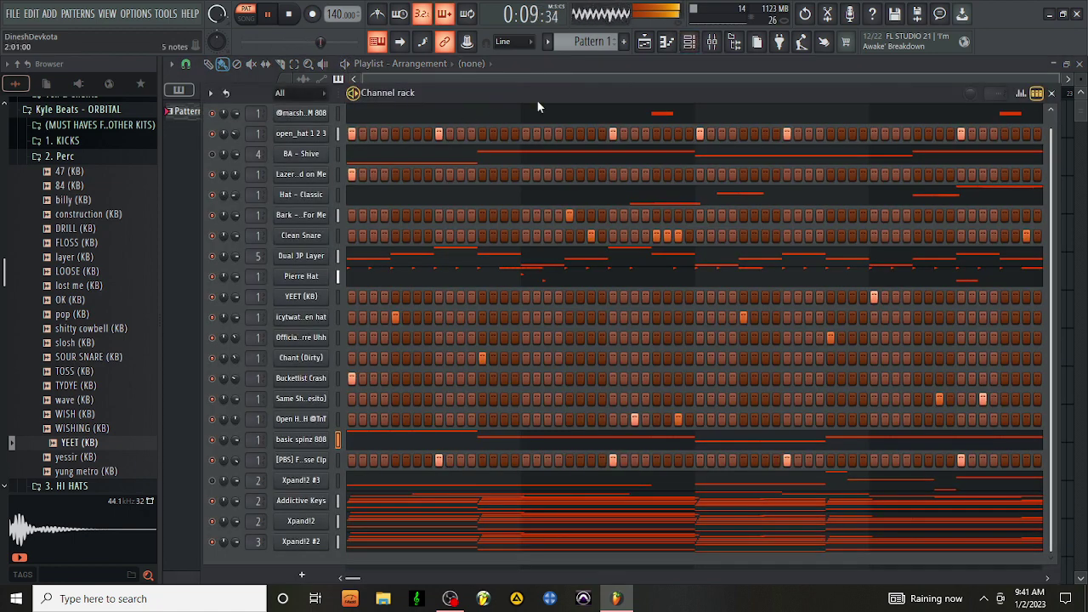
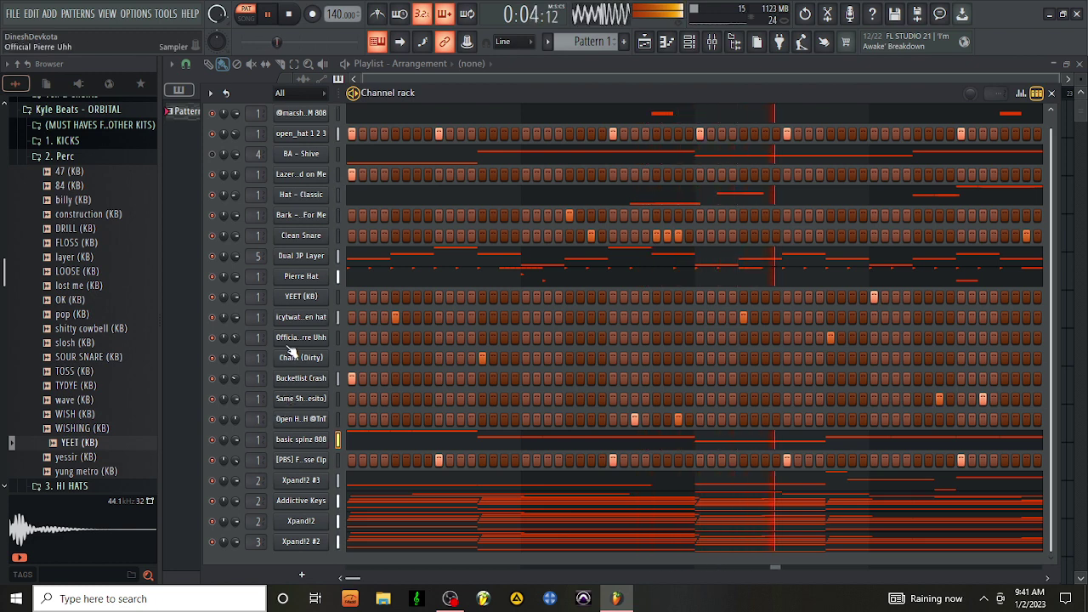
# Step: Check the insert levels in the mixer and inspect the effects on Insert 5
pyautogui.press('F6')
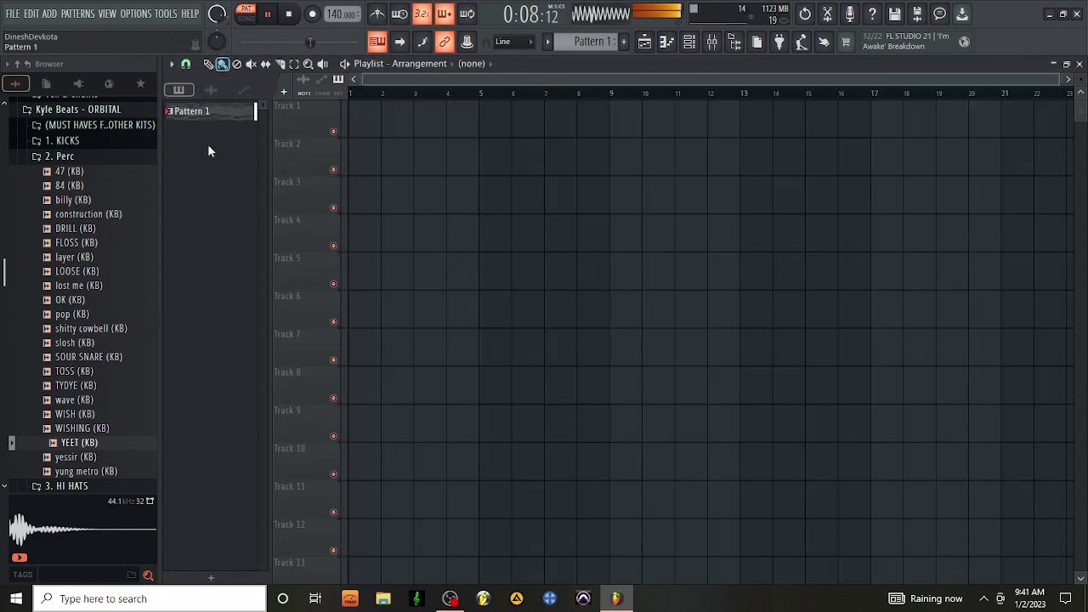
pyautogui.click(712, 42)
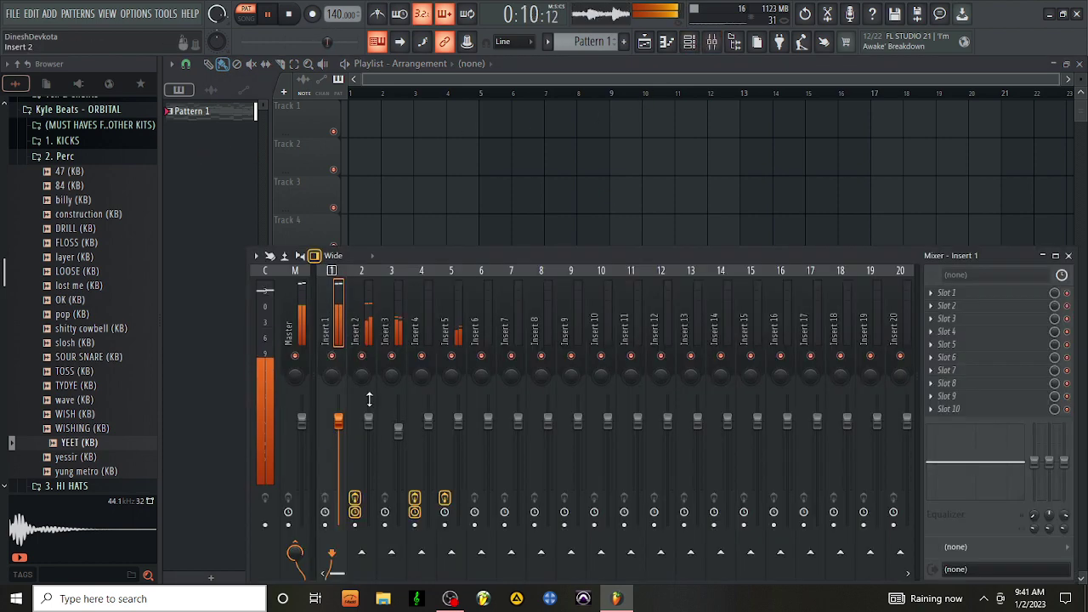
pyautogui.click(685, 49)
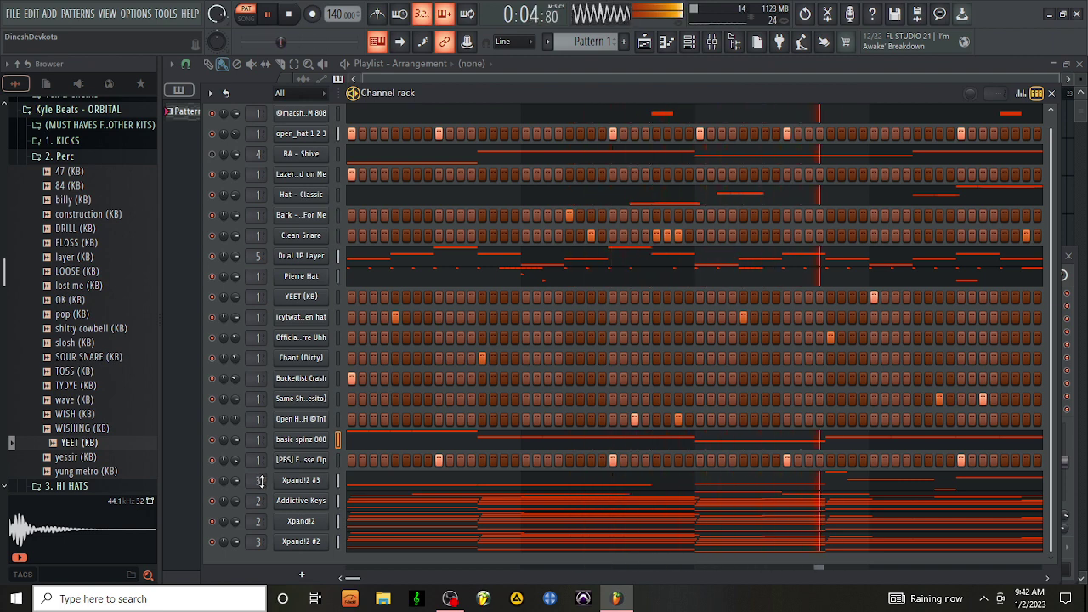
pyautogui.press('F9')
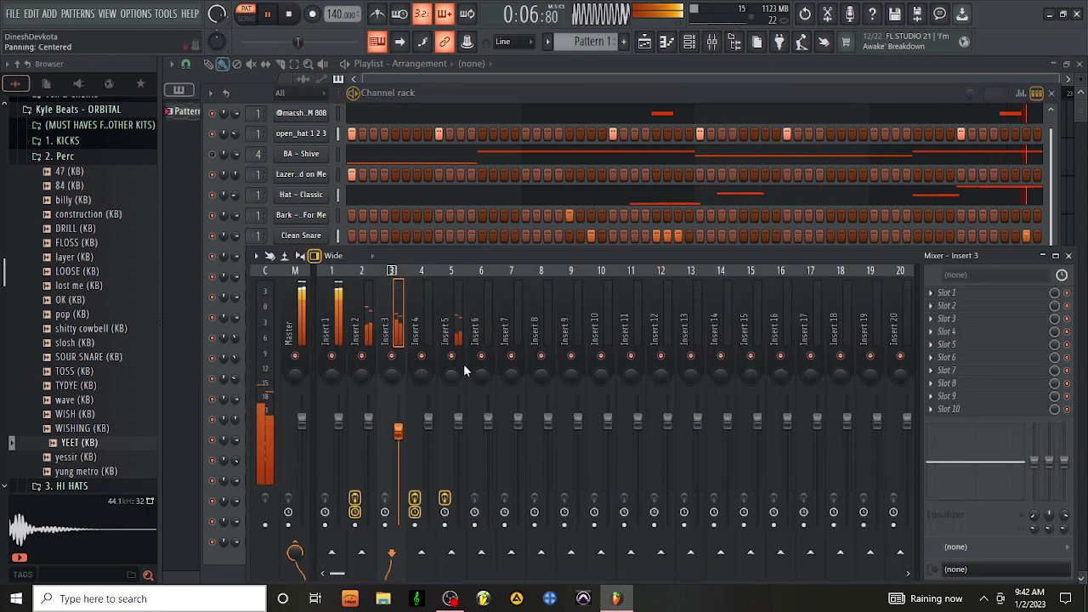
pyautogui.click(450, 325)
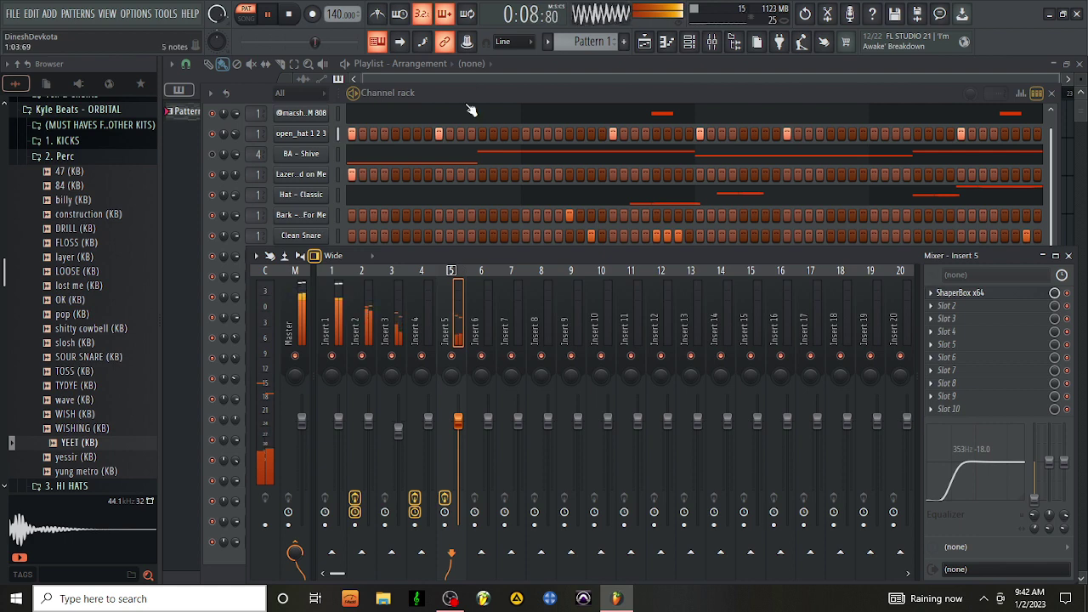
pyautogui.press('F7')
pyautogui.click(355, 228)
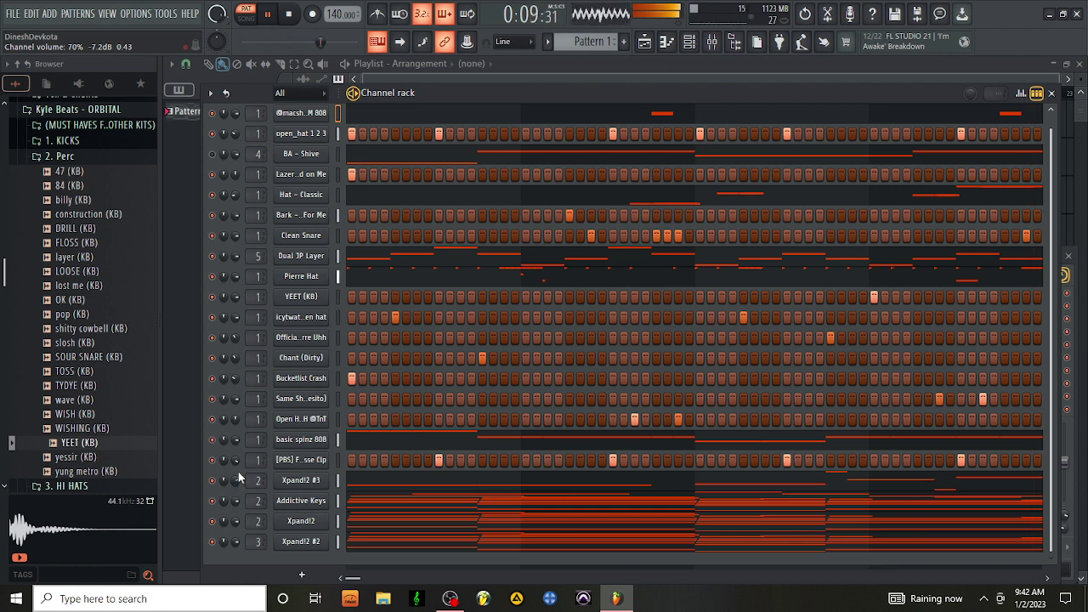
pyautogui.click(579, 69)
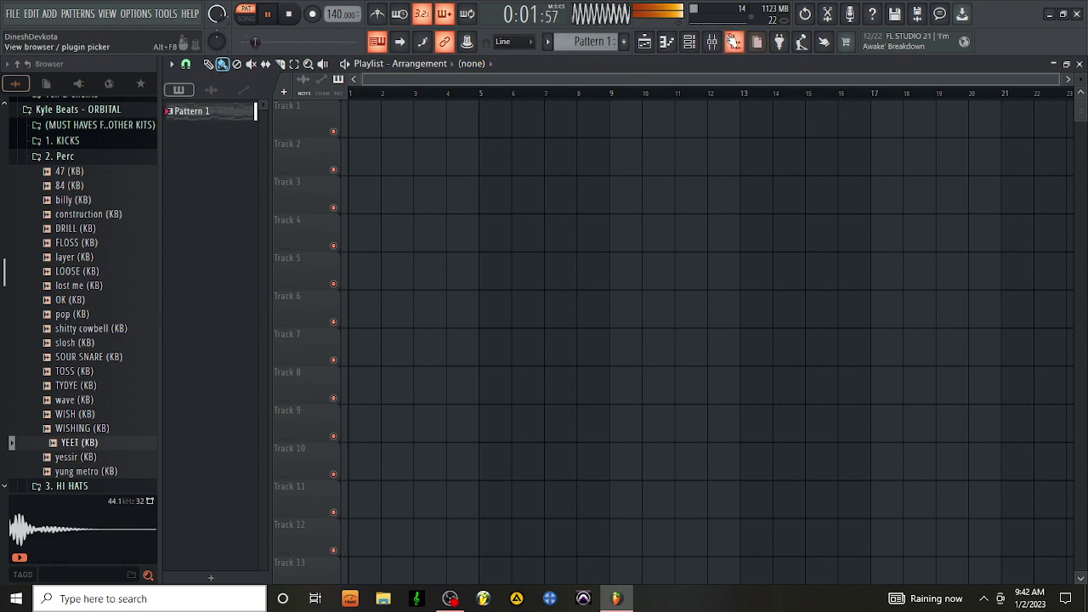
pyautogui.click(689, 42)
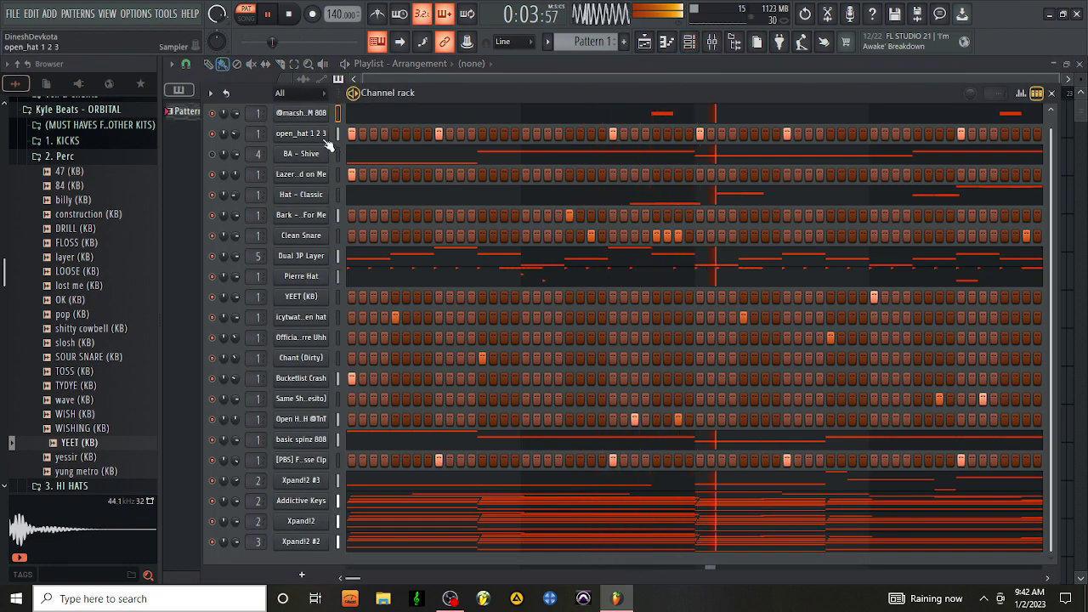
# Step: Raise the basic spinz 808 sample's precomputed gain boost to about 5% in its sampler settings
pyautogui.click(301, 440)
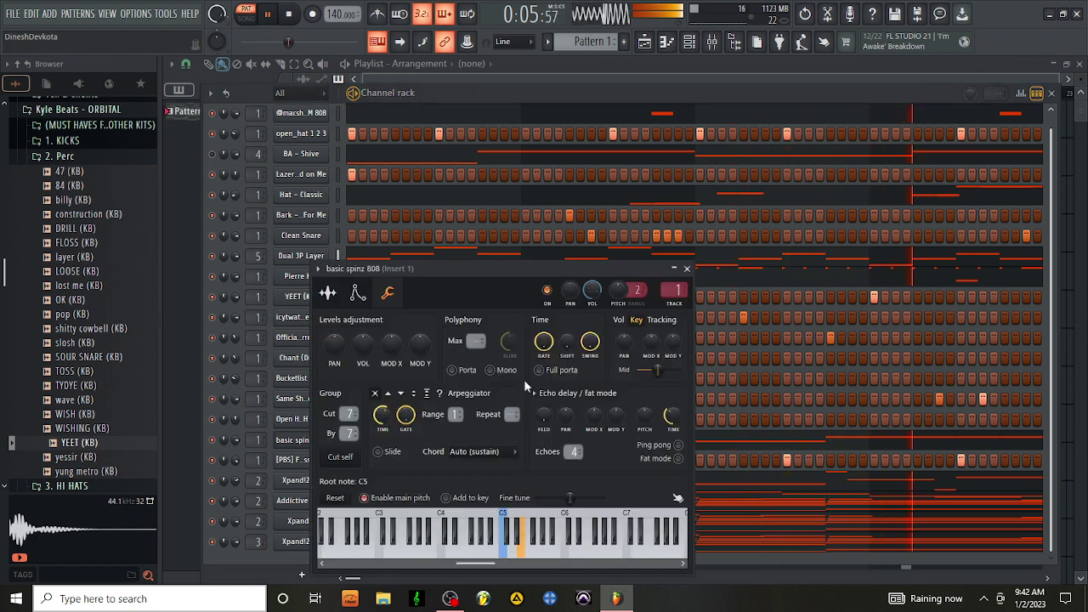
pyautogui.click(335, 300)
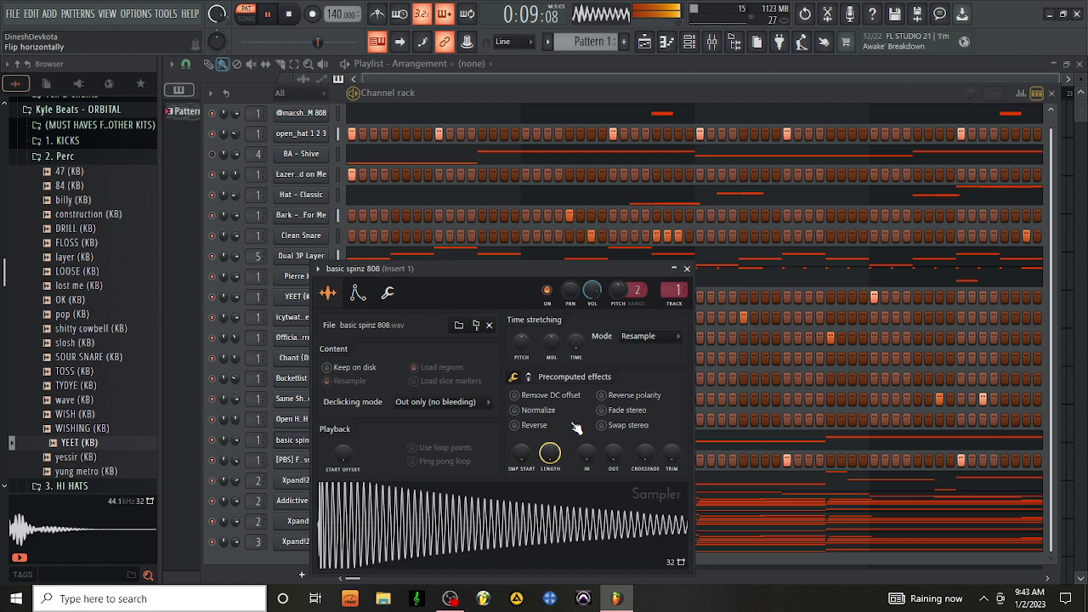
pyautogui.click(530, 377)
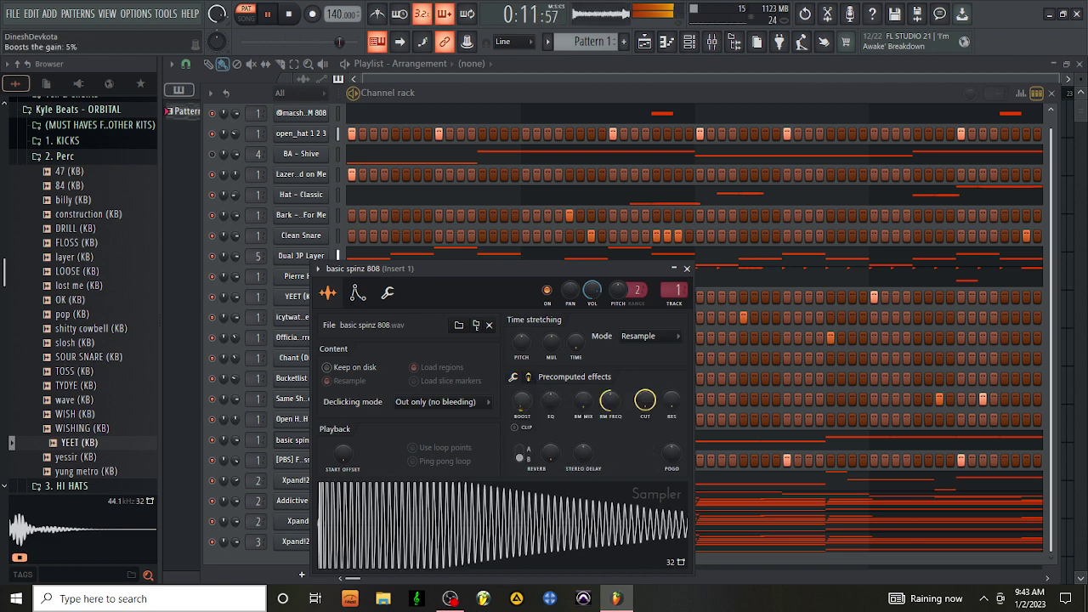
pyautogui.moveTo(522, 400); pyautogui.dragTo(522, 394)
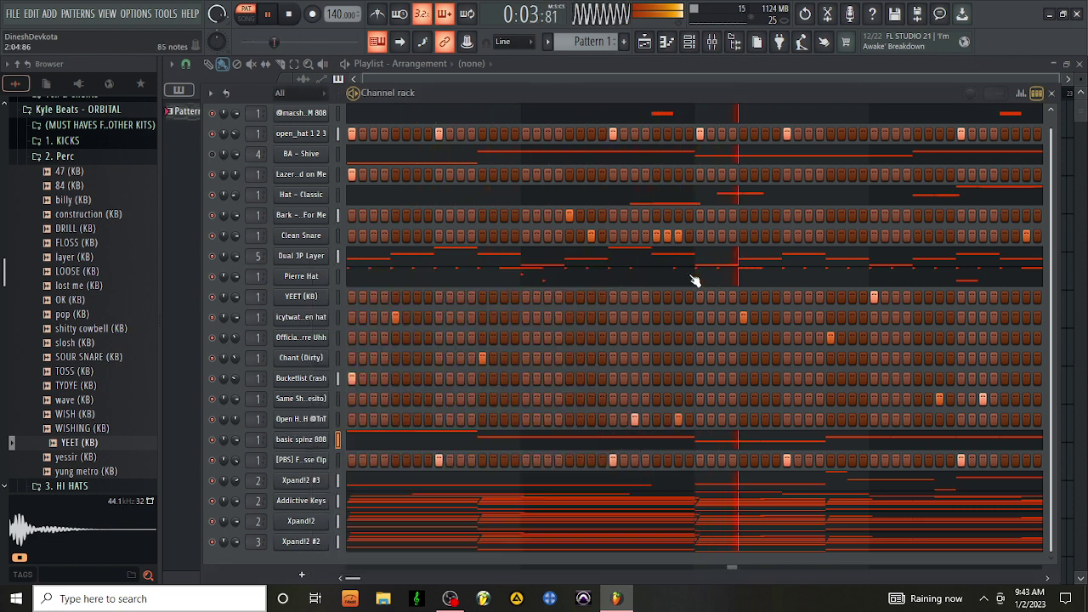
pyautogui.click(687, 269)
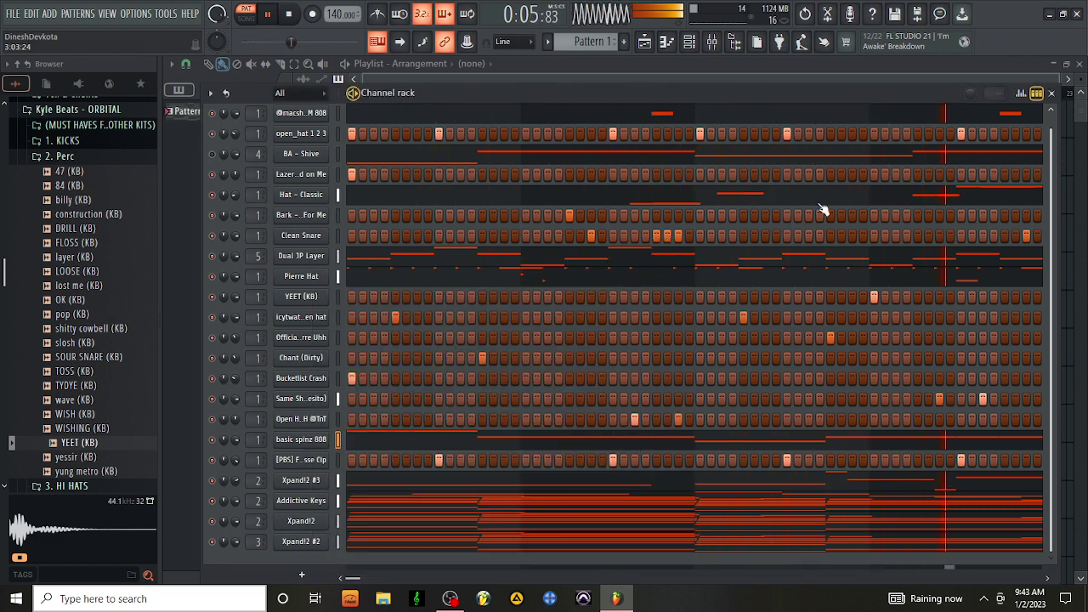
# Step: Add a C#5 note in bar 6 of the basic spinz 808's piano roll, filling the gap between the E5 note's end and bar 7
pyautogui.click(1052, 96)
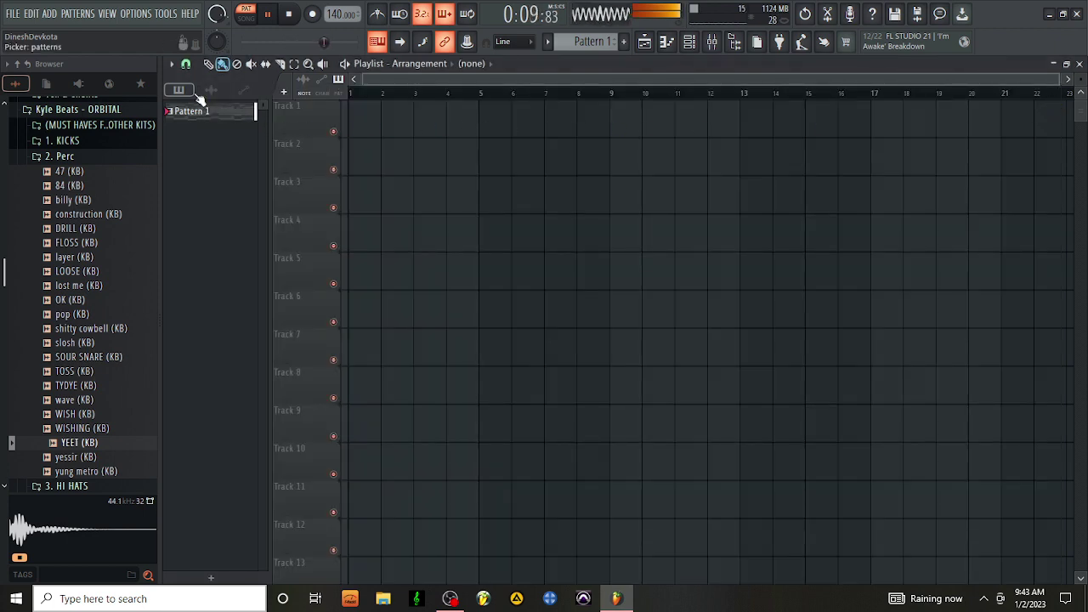
pyautogui.click(690, 43)
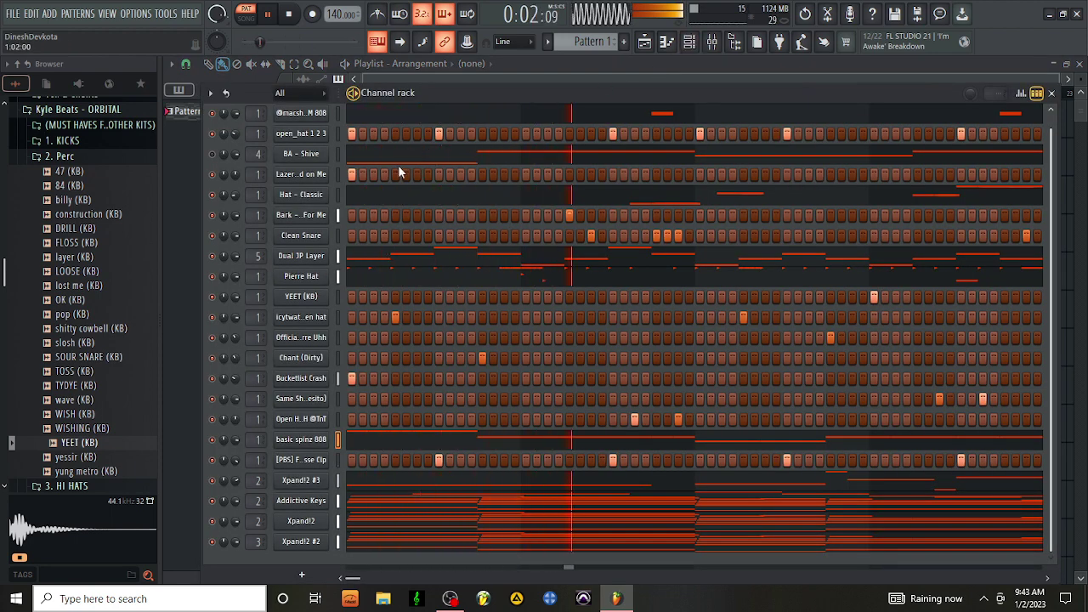
pyautogui.click(377, 440)
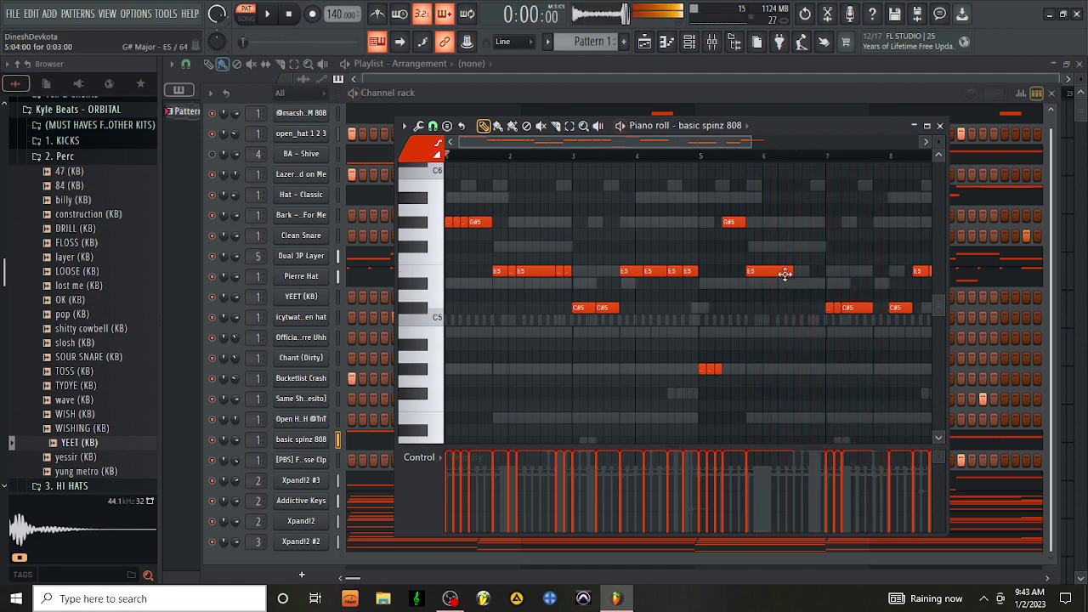
pyautogui.press('space')
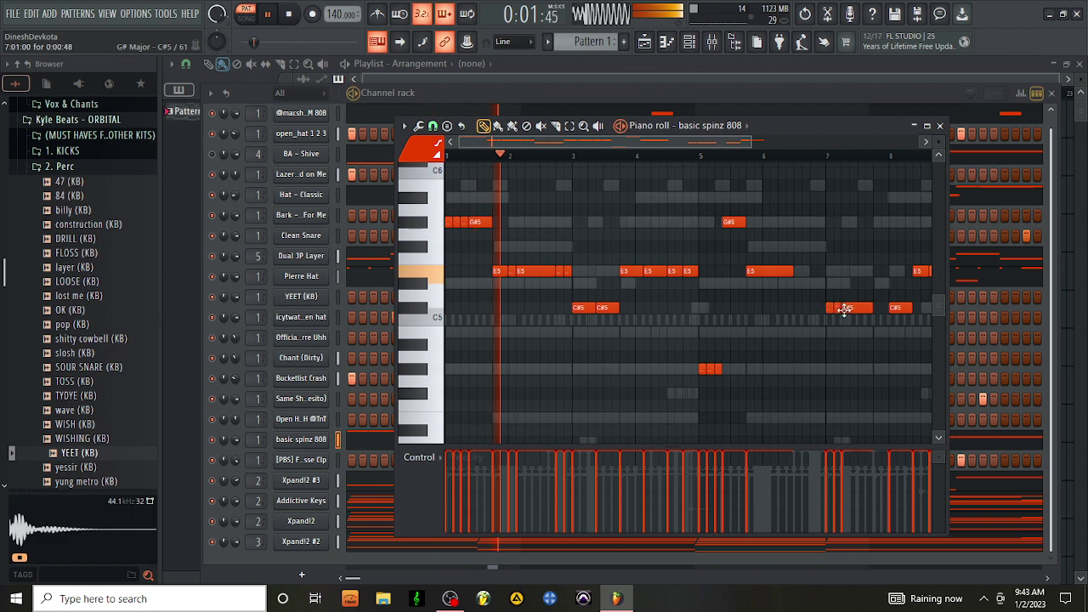
pyautogui.click(790, 308)
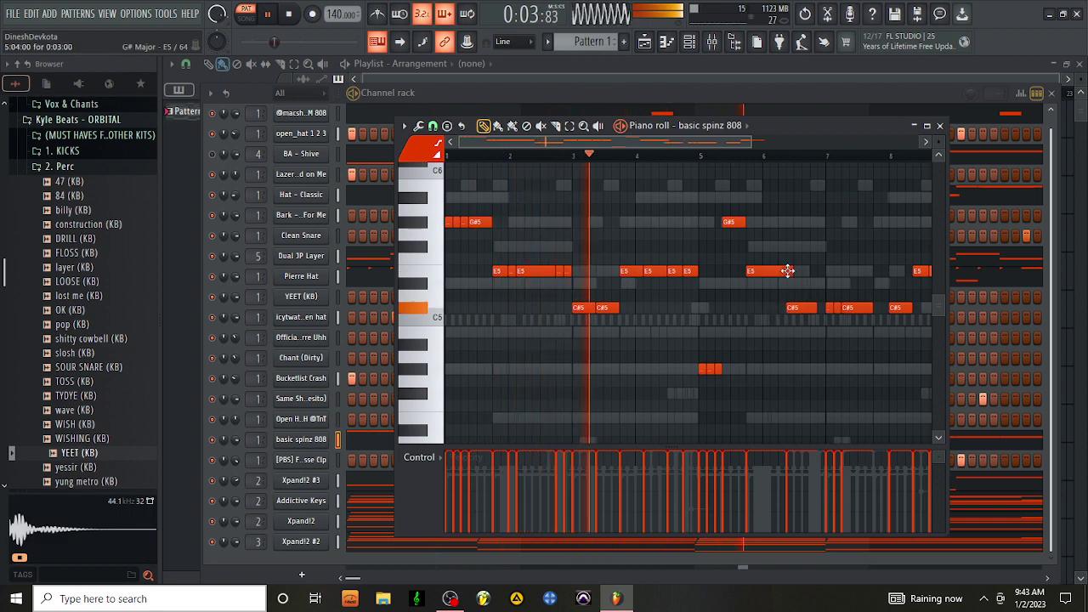
pyautogui.moveTo(792, 271); pyautogui.dragTo(782, 275)
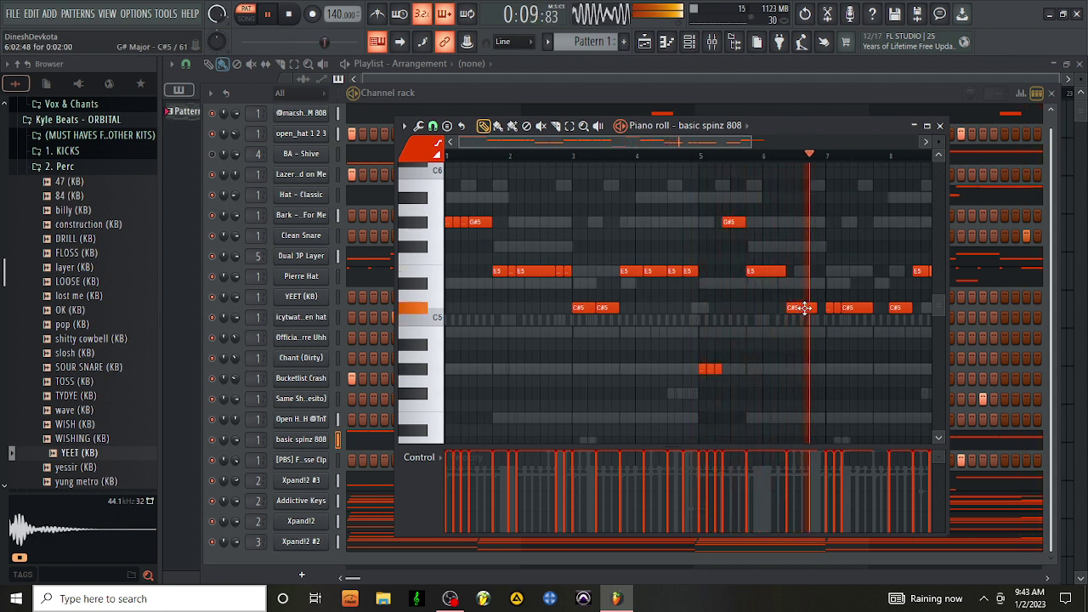
pyautogui.moveTo(784, 272); pyautogui.dragTo(789, 275)
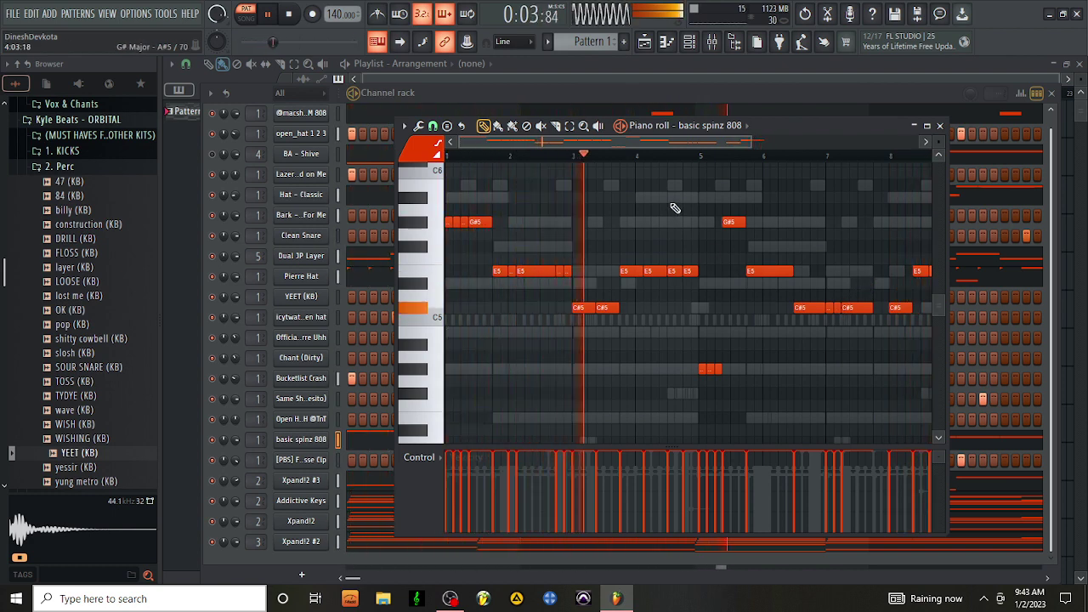
# Step: Raise the three C#5 notes at the start of bar 7 by three semitones to E5
pyautogui.press('e')
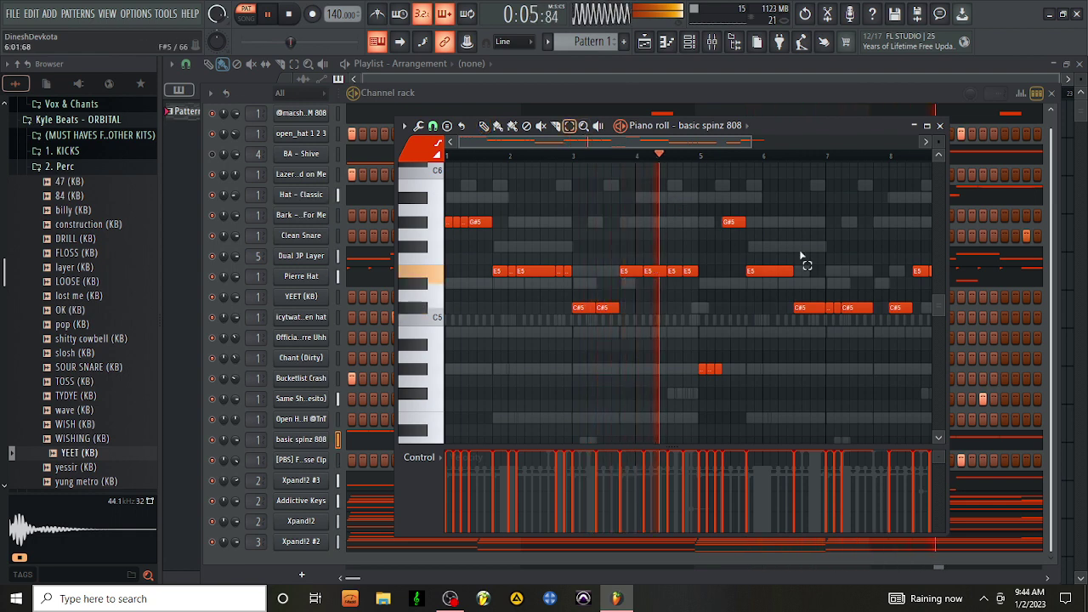
pyautogui.click(826, 304)
pyautogui.moveTo(833, 292); pyautogui.dragTo(858, 334)
pyautogui.hotkey('shift', 'Up')
pyautogui.hotkey('shift', 'Up')
pyautogui.hotkey('shift', 'Up')
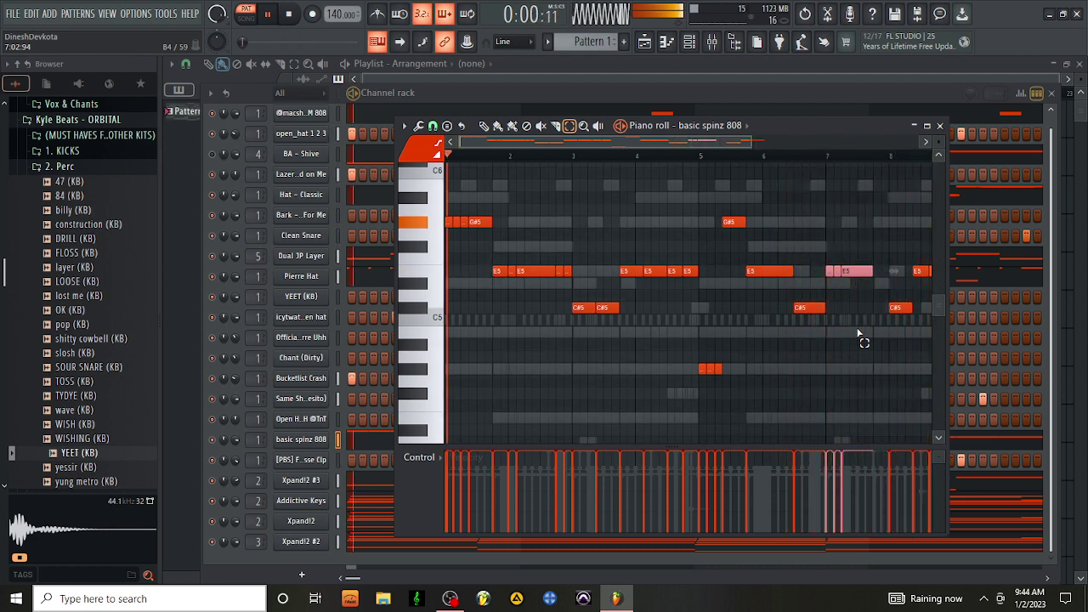
# Step: Raise the C#5 note at the start of bar 8 to E5 and up another octave to E6
pyautogui.click(896, 310)
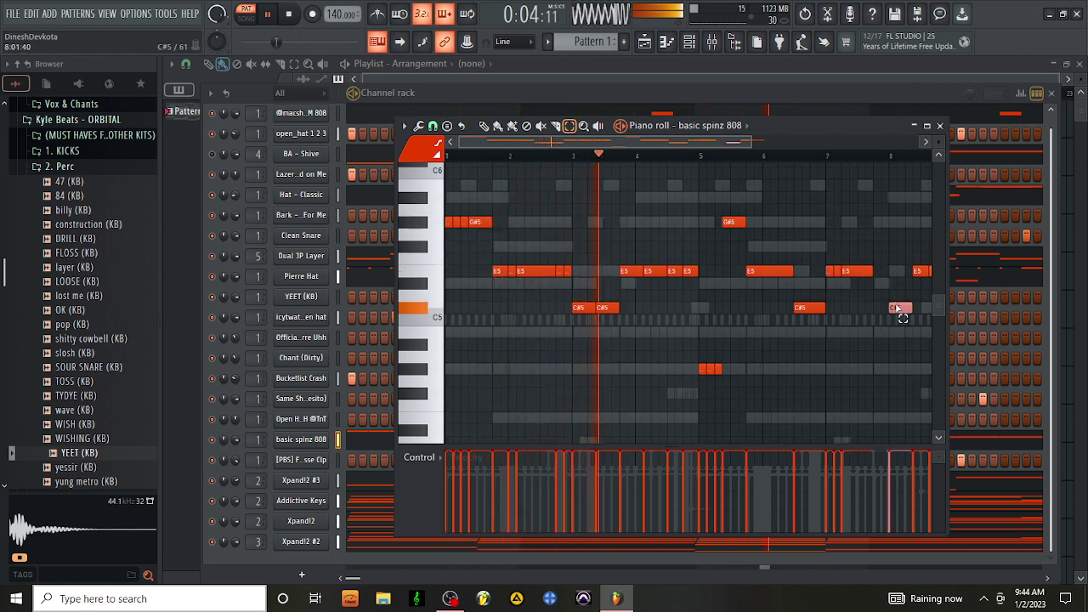
pyautogui.hotkey('shift', 'Up')
pyautogui.hotkey('shift', 'Up')
pyautogui.hotkey('shift', 'Up')
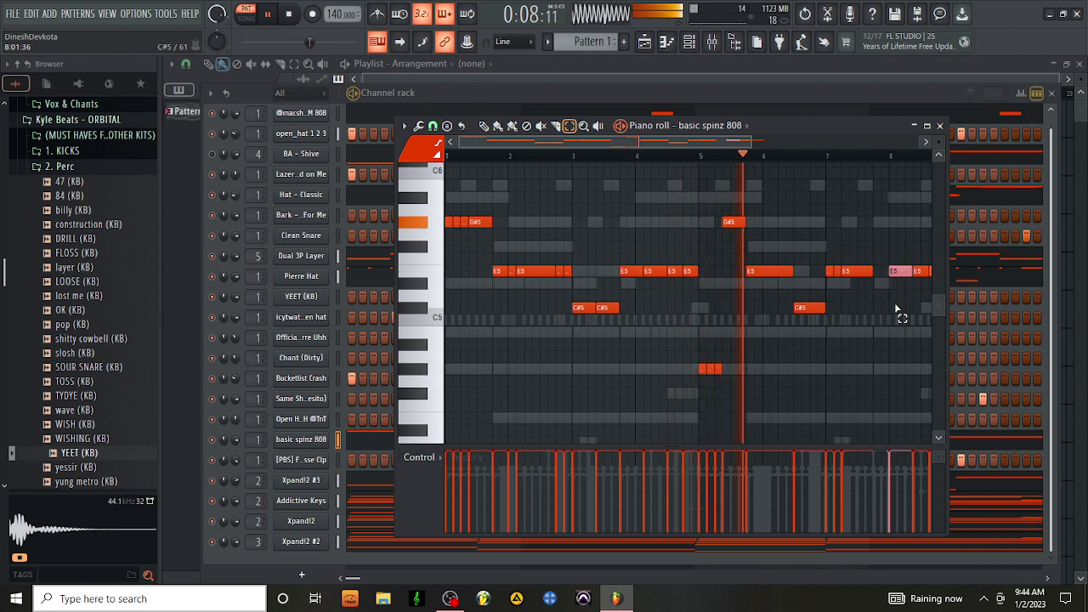
pyautogui.hotkey('ctrl', 'Up')
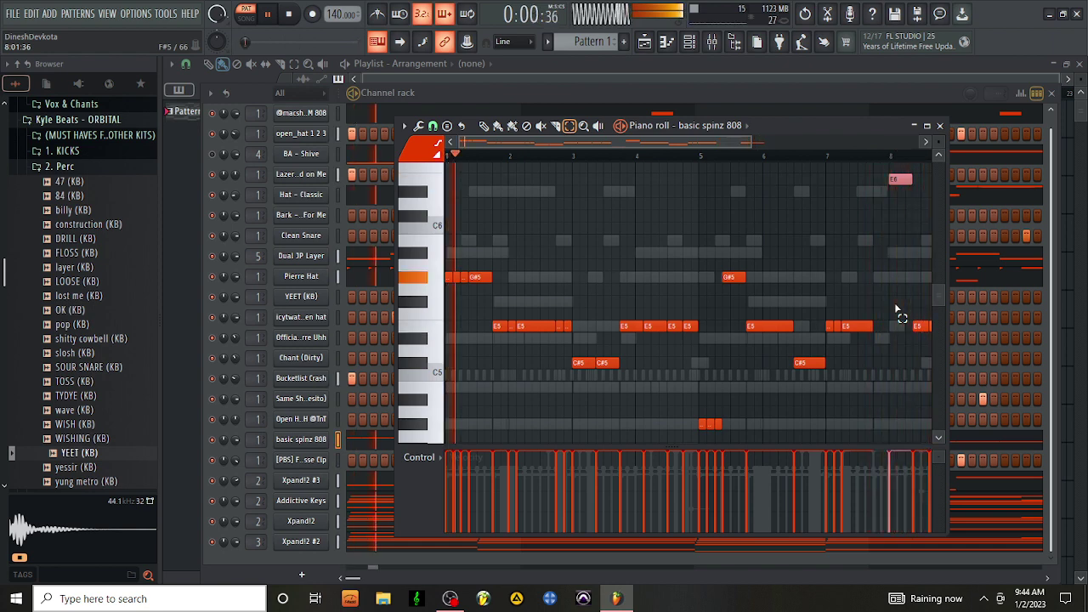
# Step: Raise the last E5 note of bar 8 by one octave to E6
pyautogui.press('p')
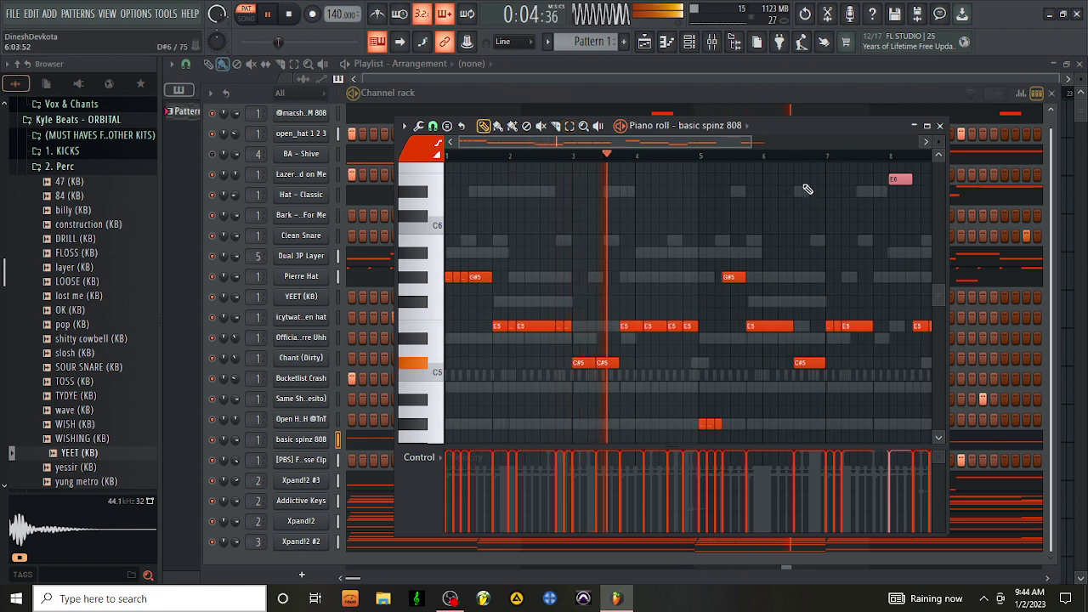
pyautogui.scroll(-2, 812, 204)
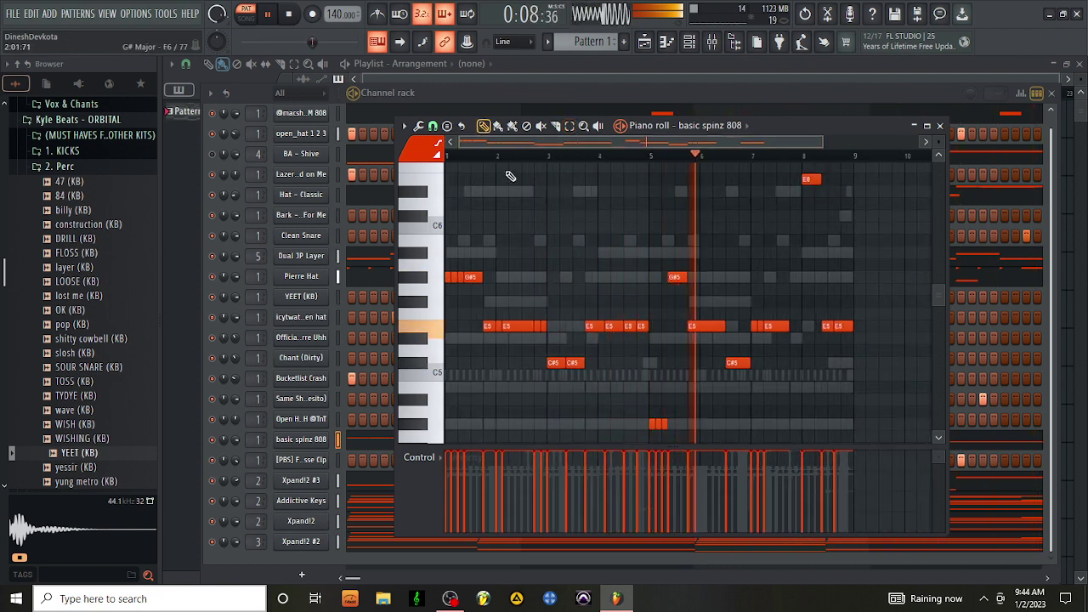
pyautogui.moveTo(462, 141); pyautogui.dragTo(683, 146)
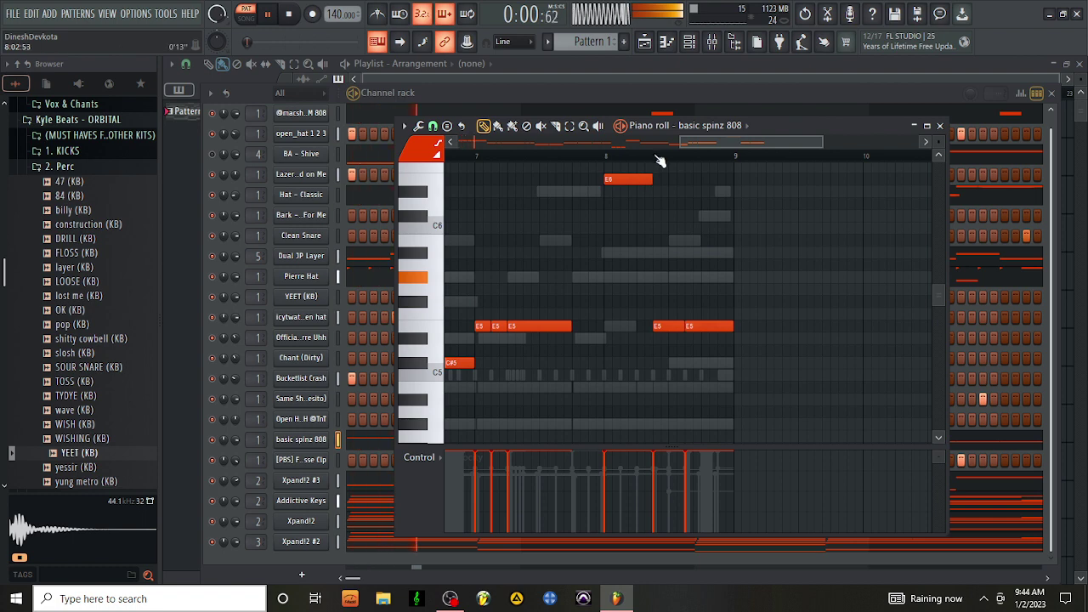
pyautogui.moveTo(681, 144); pyautogui.dragTo(460, 144)
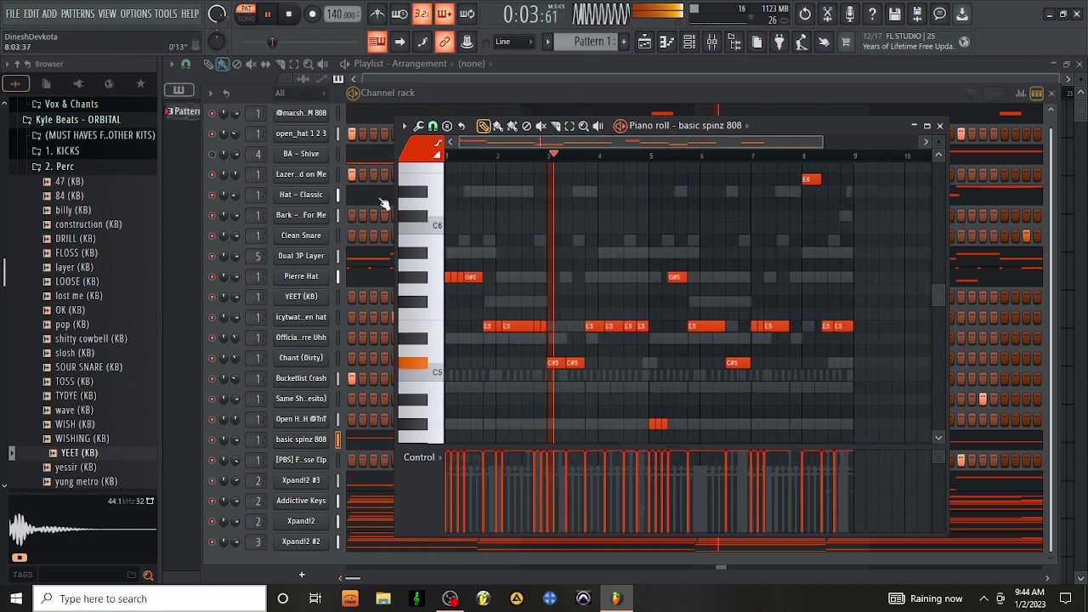
pyautogui.click(570, 125)
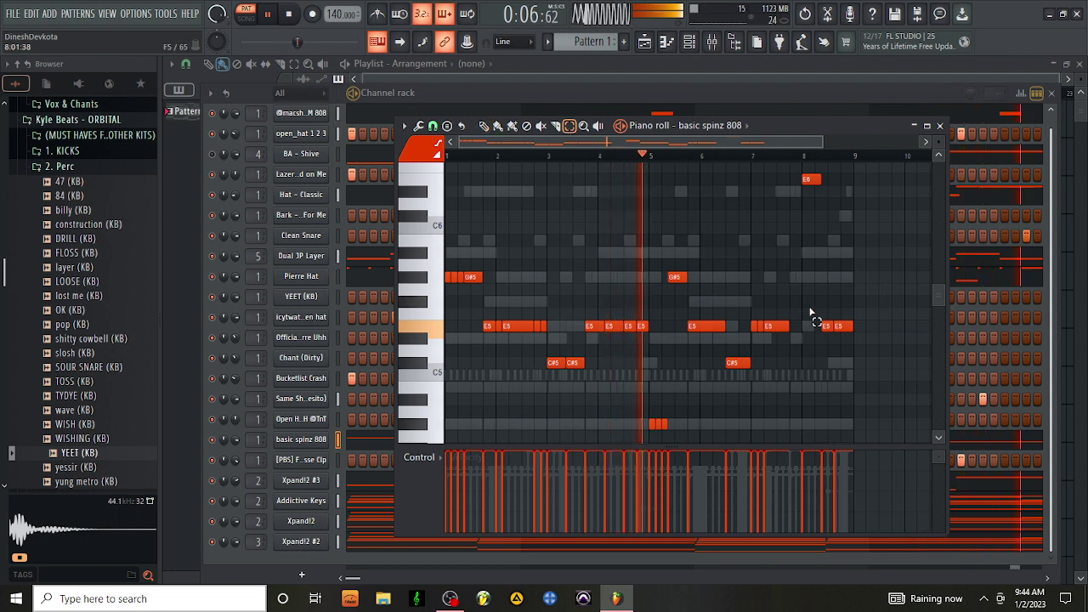
pyautogui.moveTo(838, 313); pyautogui.dragTo(858, 351)
pyautogui.hotkey('ctrl', 'Up')
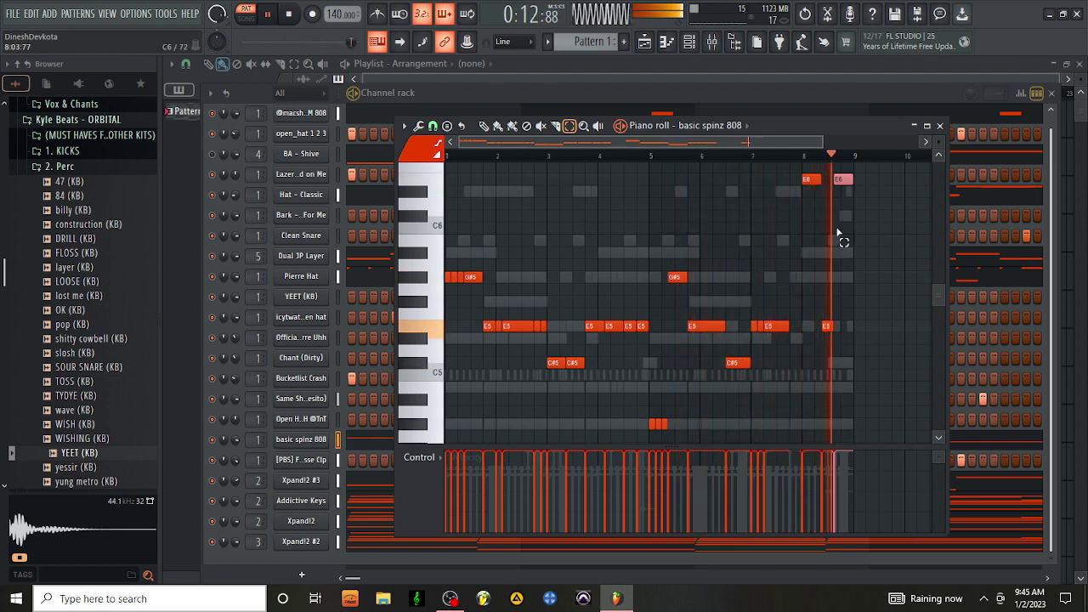
# Step: Try a short E5 slide note beneath the first E6 note of bar 8, and lengthen that E6 past it
pyautogui.click(483, 125)
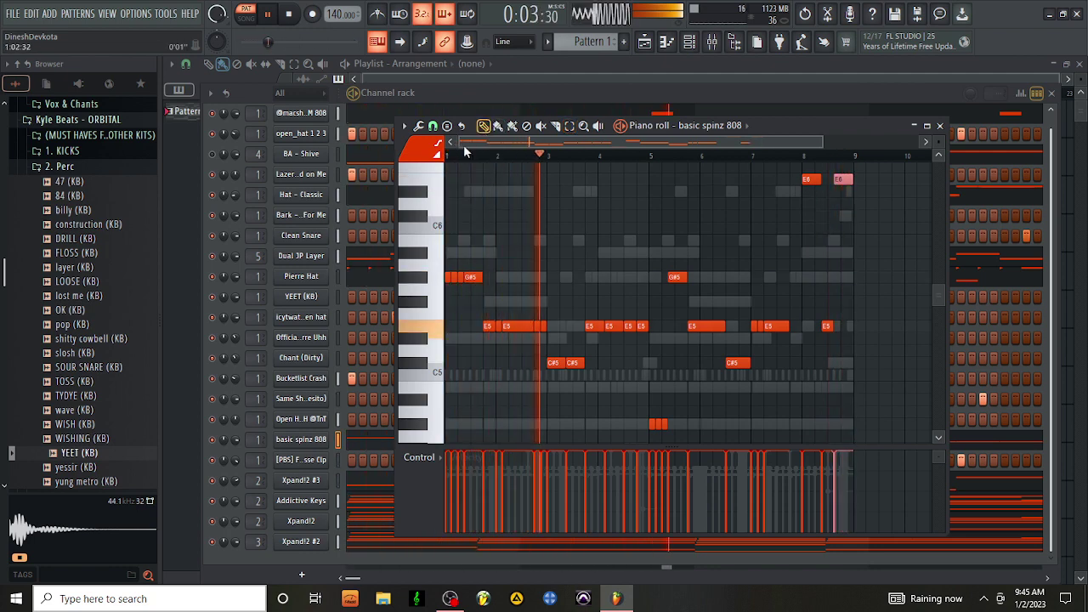
pyautogui.moveTo(463, 142); pyautogui.dragTo(659, 142)
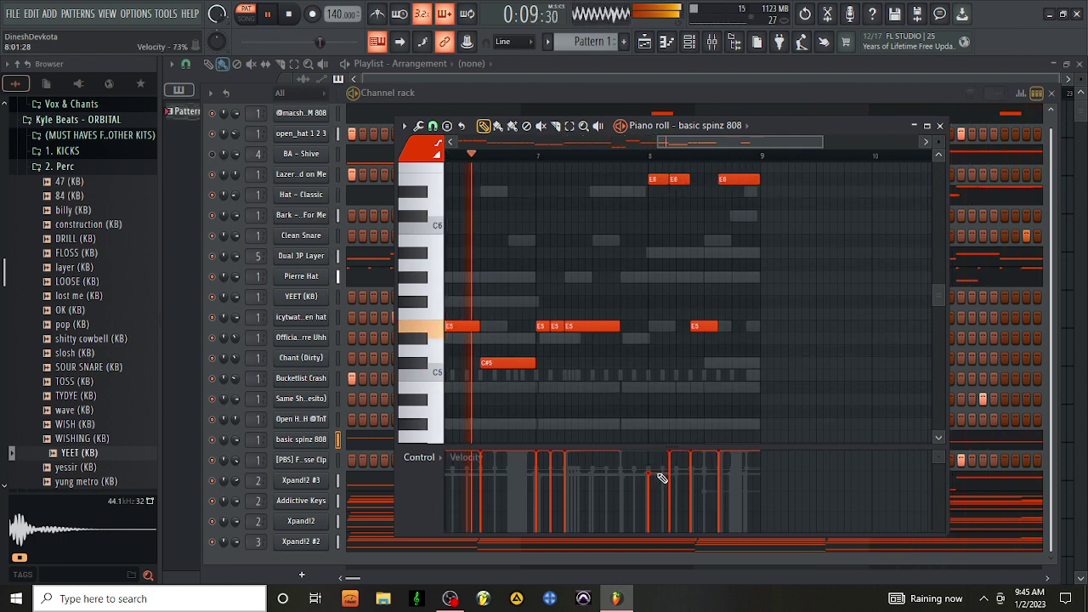
pyautogui.moveTo(662, 478)
pyautogui.mouseDown()
pyautogui.moveTo(661, 438)
pyautogui.moveTo(680, 498)
pyautogui.moveTo(676, 491)
pyautogui.mouseUp()
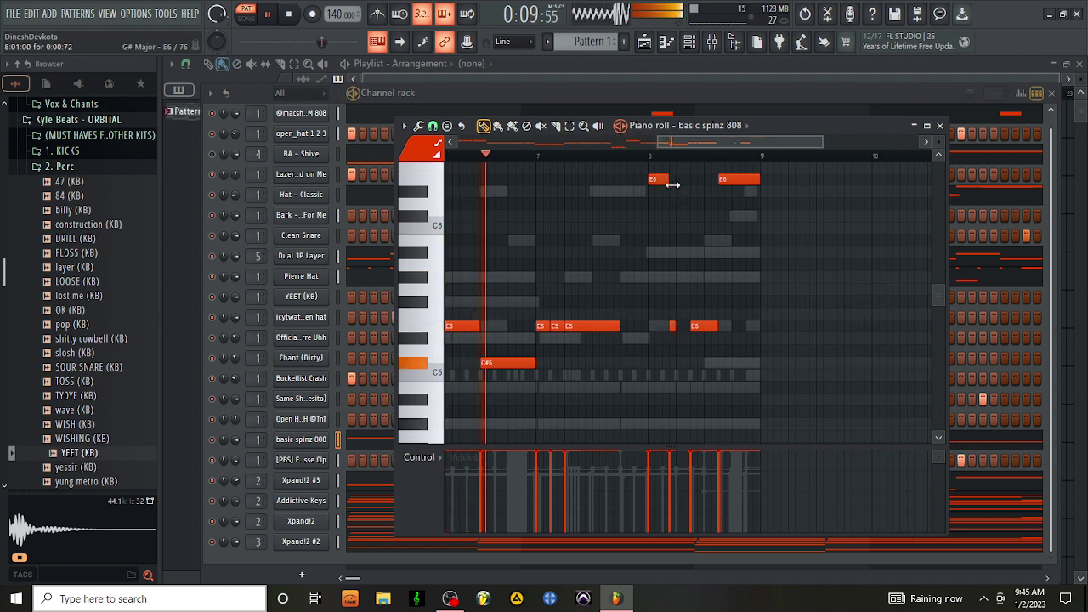
pyautogui.moveTo(669, 180); pyautogui.dragTo(703, 180)
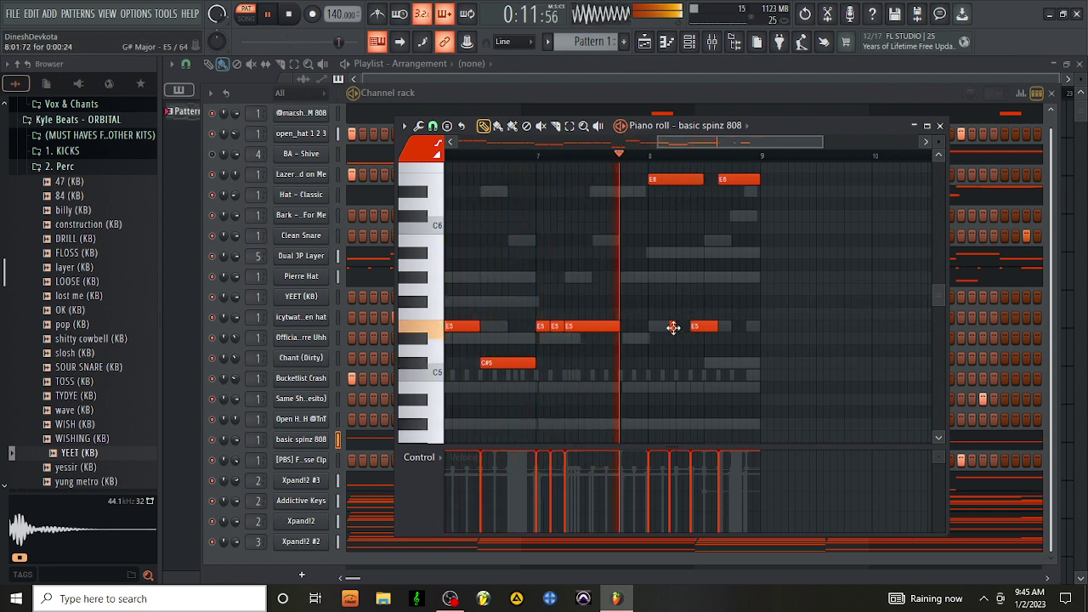
pyautogui.doubleClick(673, 328)
pyautogui.click(476, 284)
pyautogui.click(614, 376)
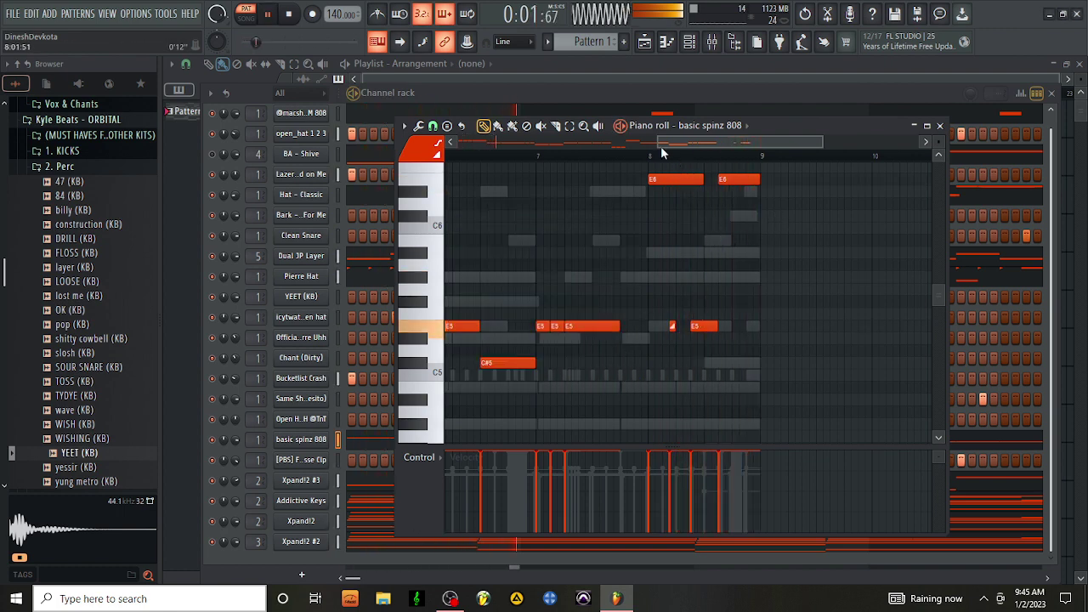
# Step: Delete the slide note and first E6 note in bar 8, and extend bar 7's last E5 note to the next E5
pyautogui.moveTo(661, 143); pyautogui.dragTo(459, 143)
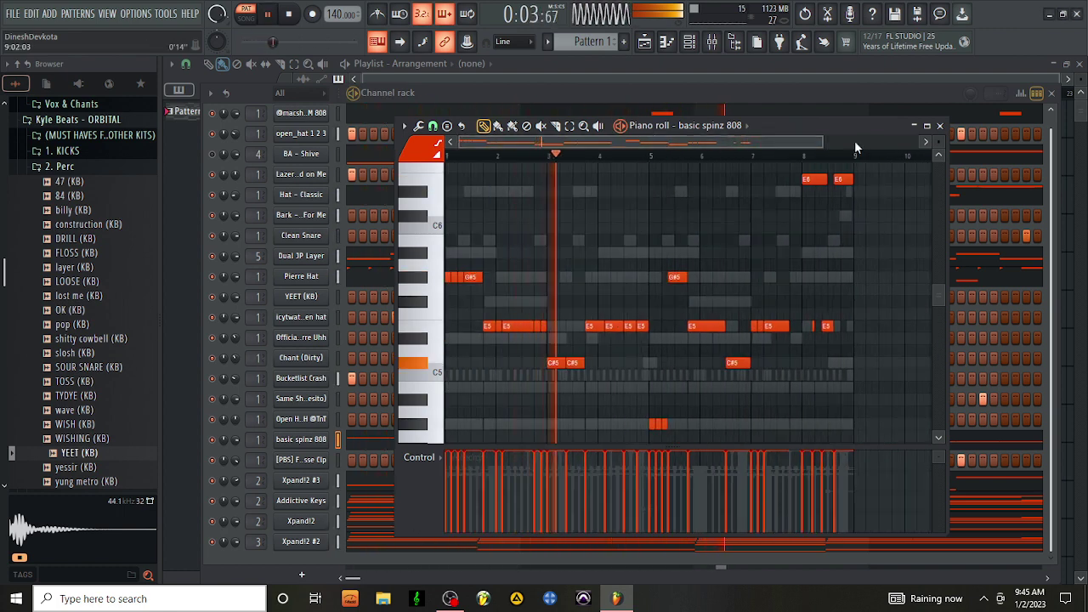
pyautogui.moveTo(800, 142); pyautogui.dragTo(763, 120)
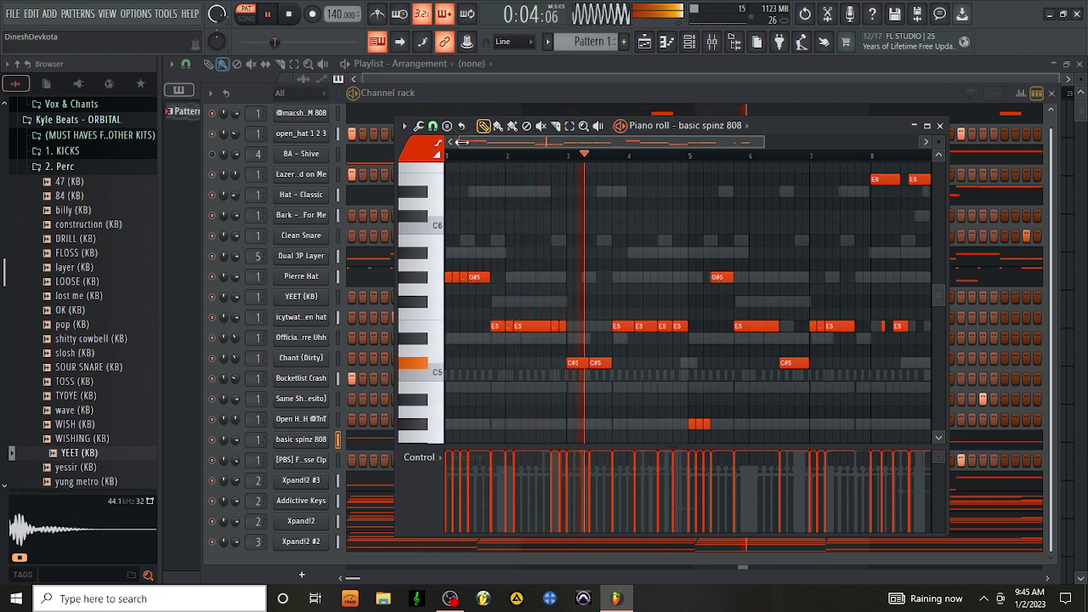
pyautogui.moveTo(463, 142); pyautogui.dragTo(706, 197)
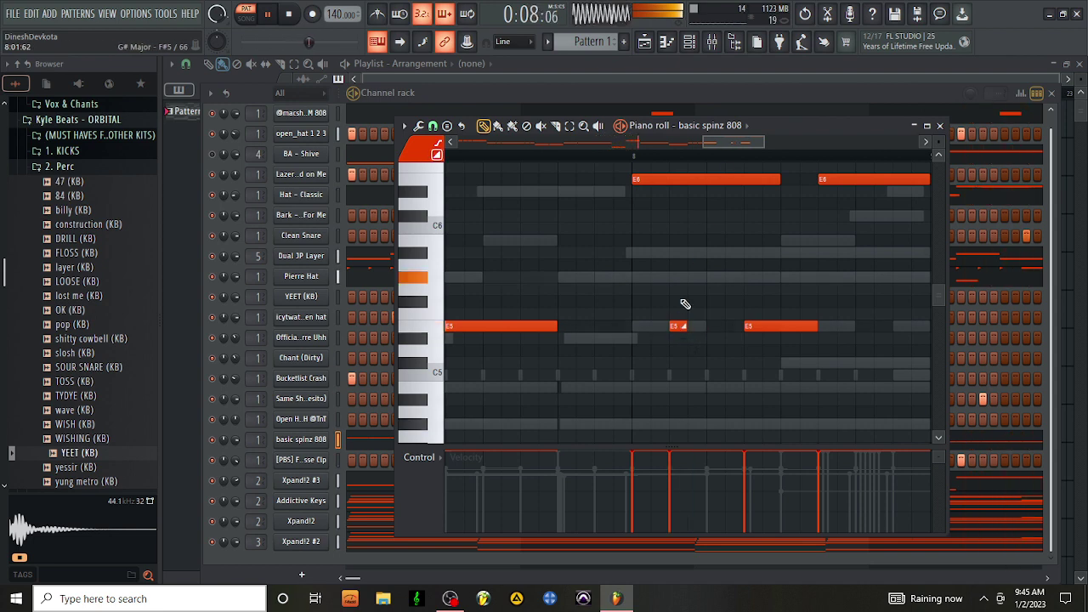
pyautogui.moveTo(704, 142); pyautogui.dragTo(419, 197)
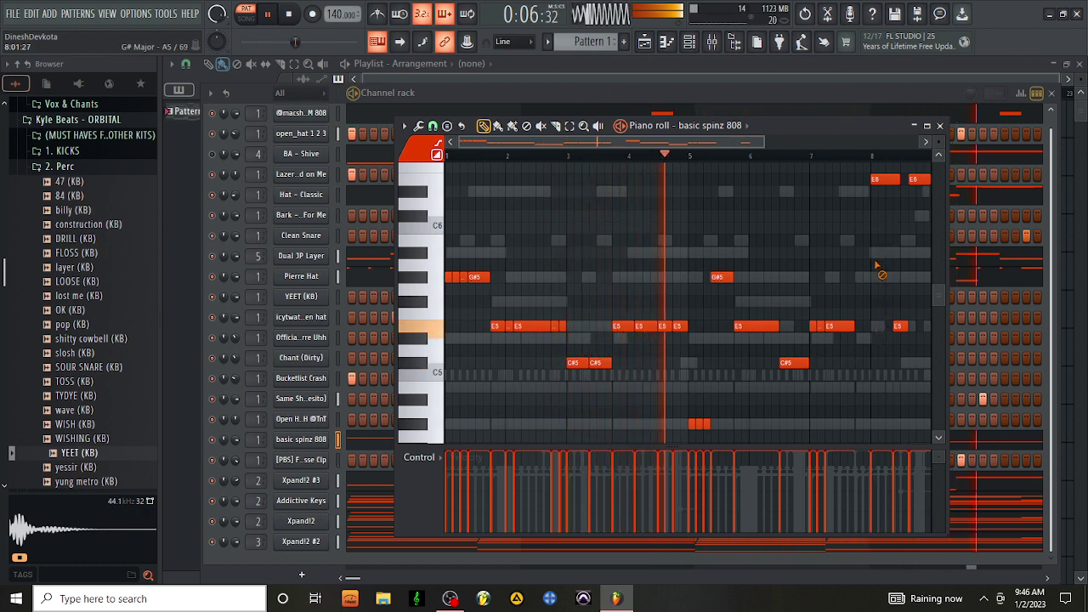
pyautogui.rightClick(878, 180)
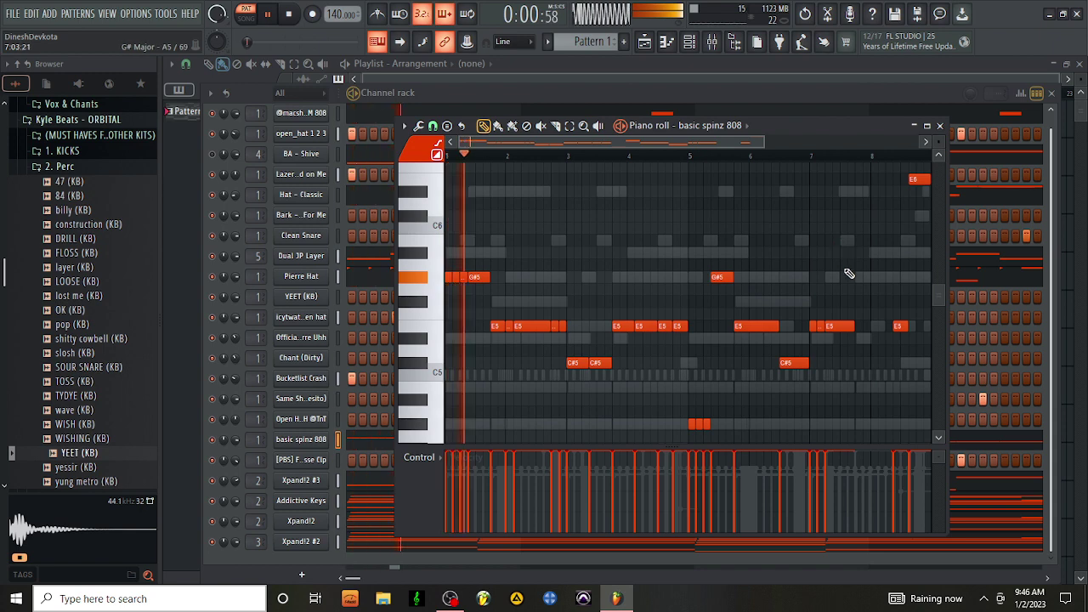
pyautogui.moveTo(855, 324); pyautogui.dragTo(890, 344)
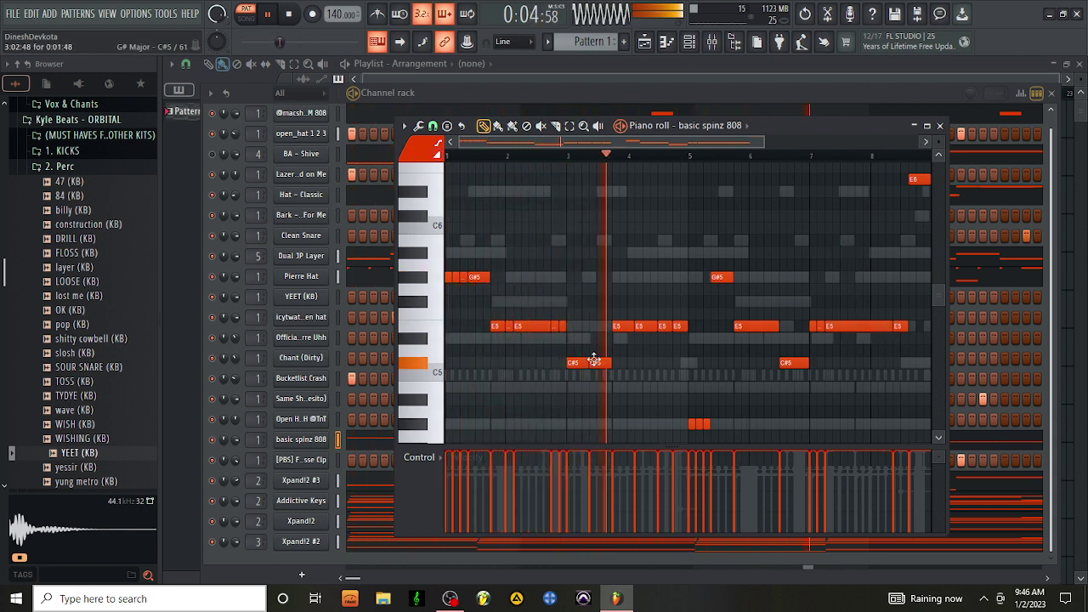
pyautogui.click(883, 66)
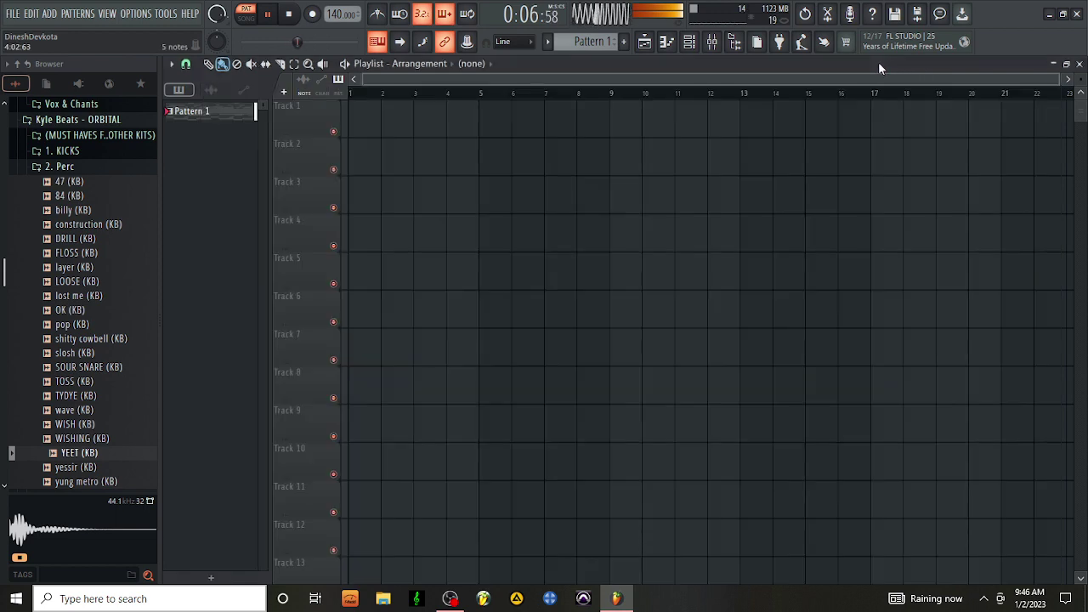
# Step: Split Pattern 1 by channel into separate patterns and switch playback to song mode
pyautogui.rightClick(204, 114)
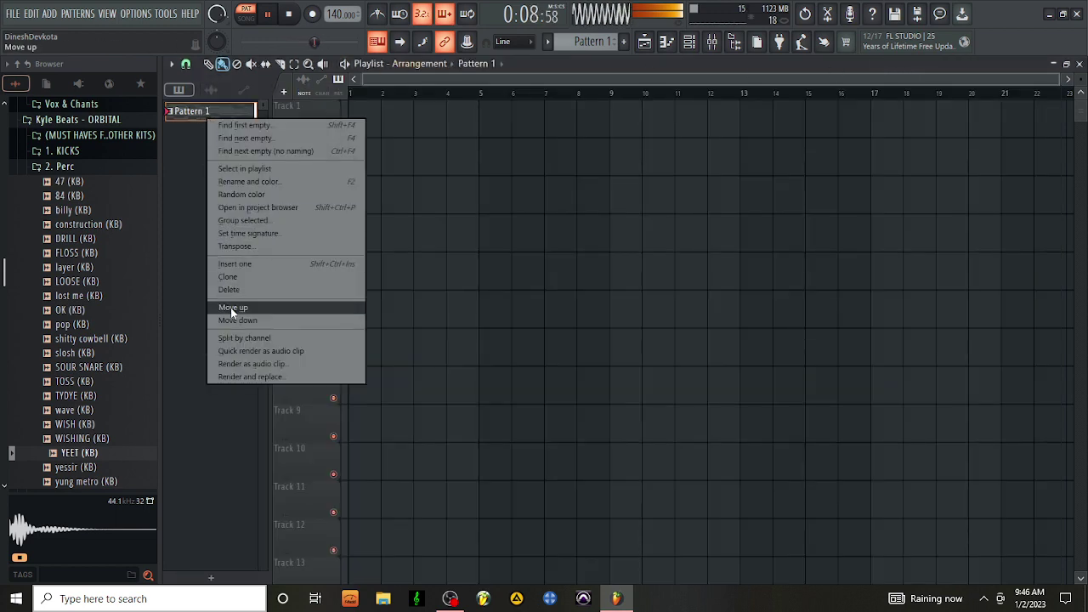
pyautogui.click(248, 338)
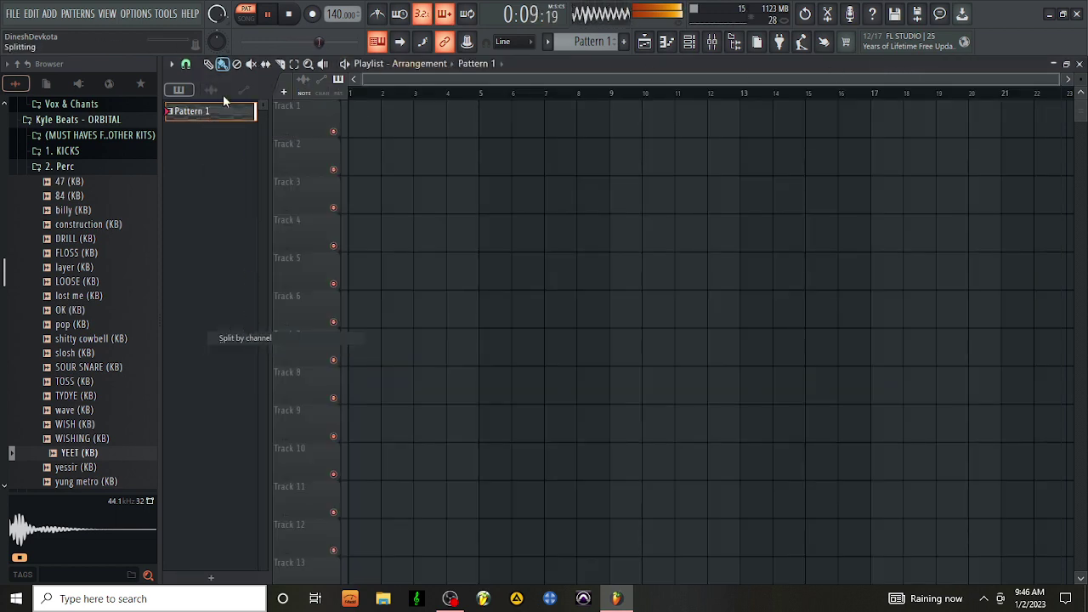
pyautogui.click(244, 19)
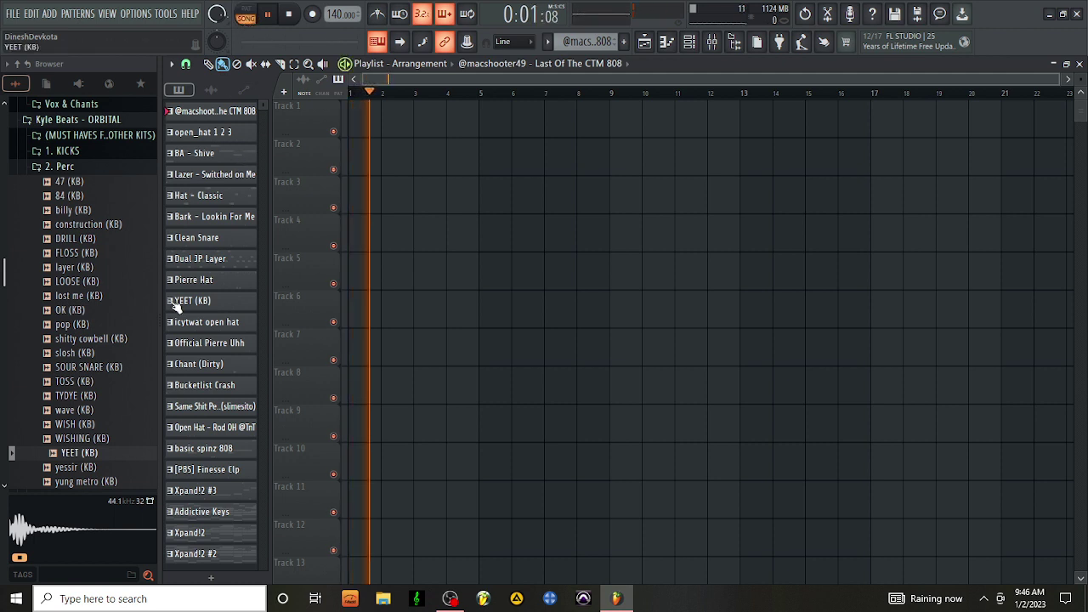
# Step: Place the Xpand!2 #2 pattern on Track 1 at bars 1, 9 and 17
pyautogui.click(213, 553)
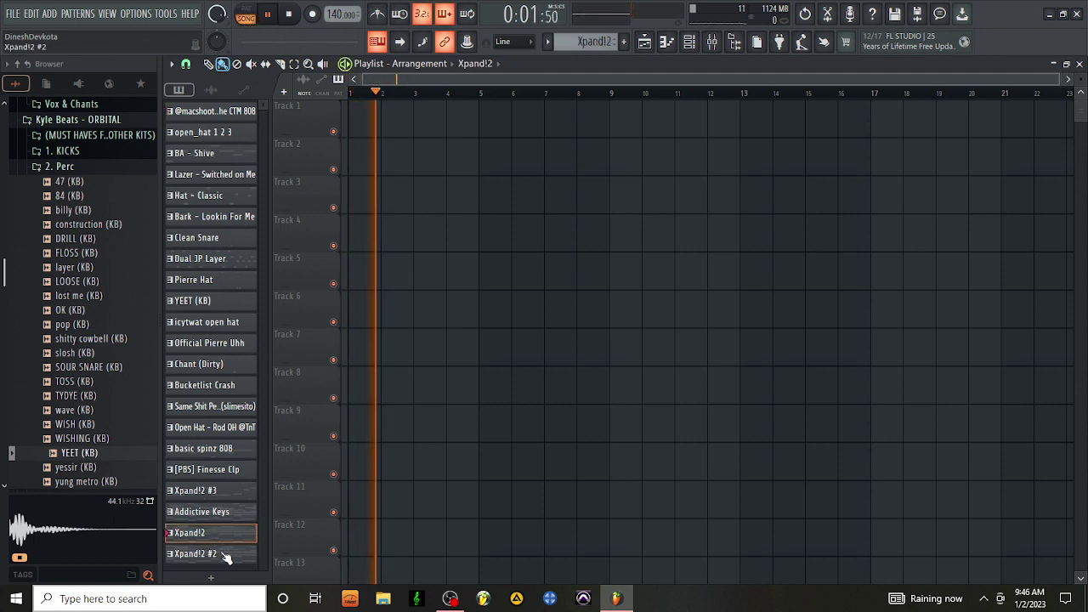
pyautogui.moveTo(377, 114); pyautogui.dragTo(393, 131)
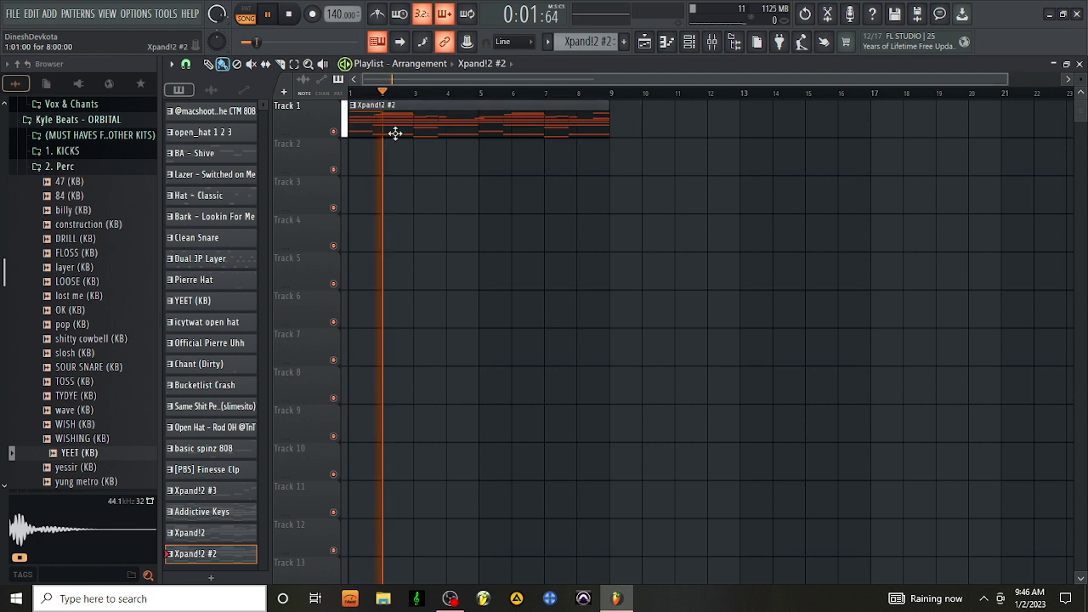
pyautogui.click(624, 127)
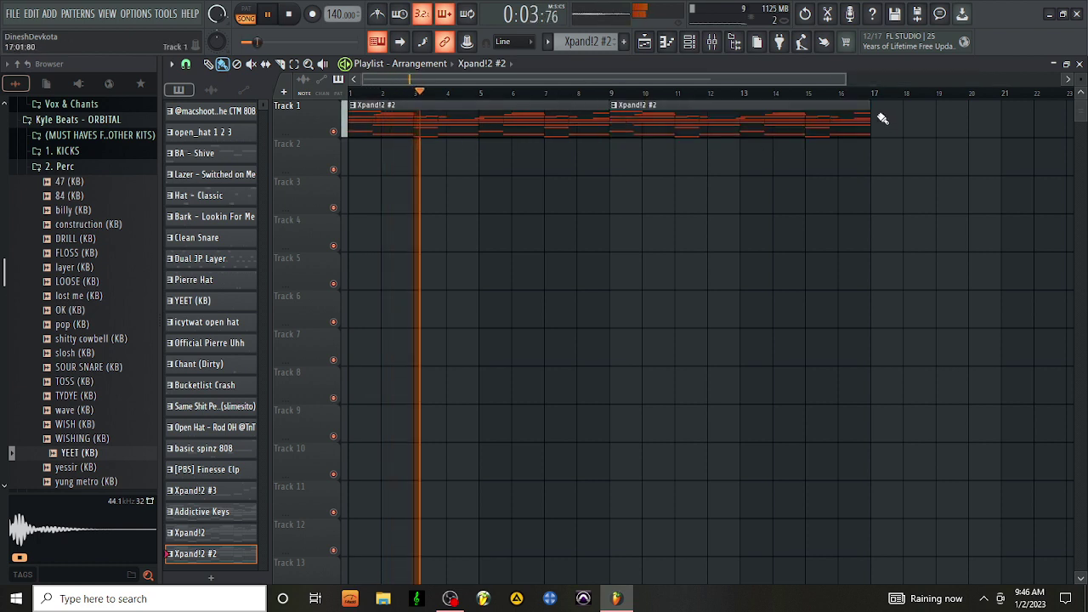
pyautogui.scroll(-2, 857, 75)
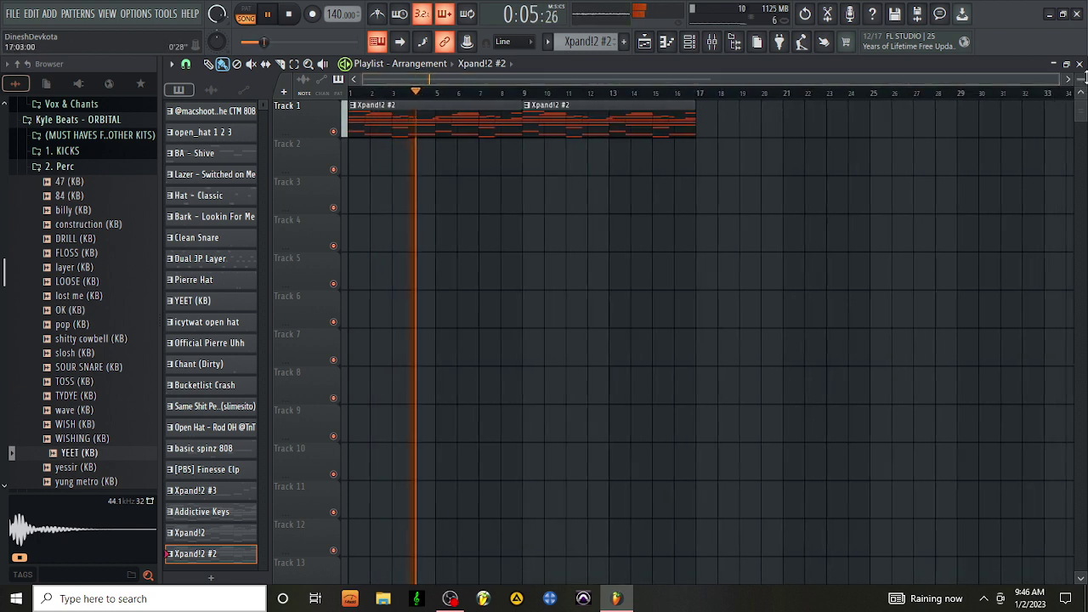
pyautogui.click(704, 128)
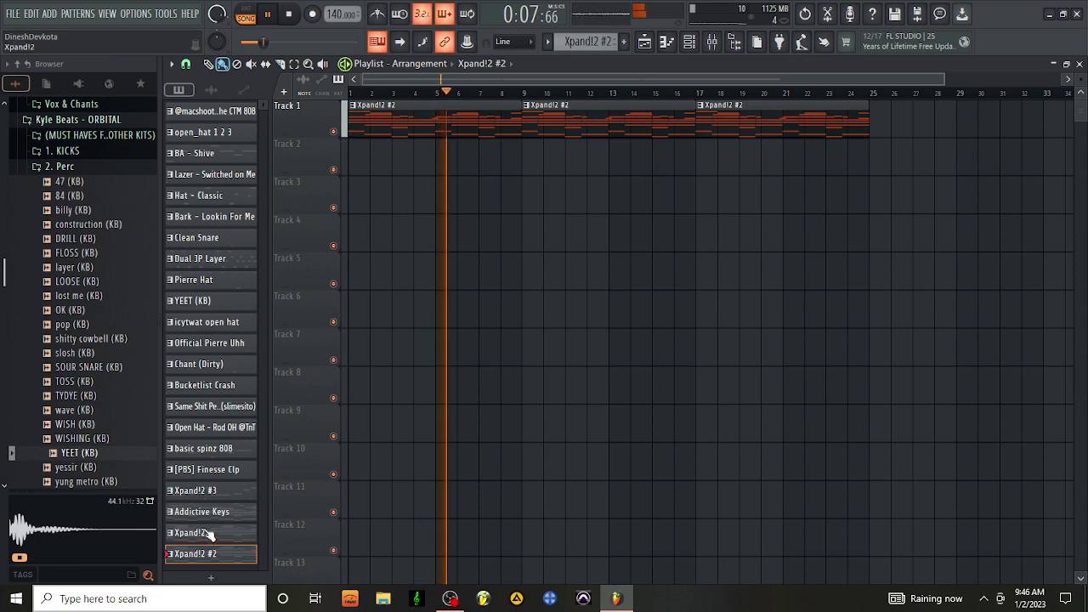
# Step: Place the Xpand!2 #3 pattern on Track 2 at bars 1 and 9, and add another Xpand!2 #2 clip at bar 25 on Track 1
pyautogui.click(210, 491)
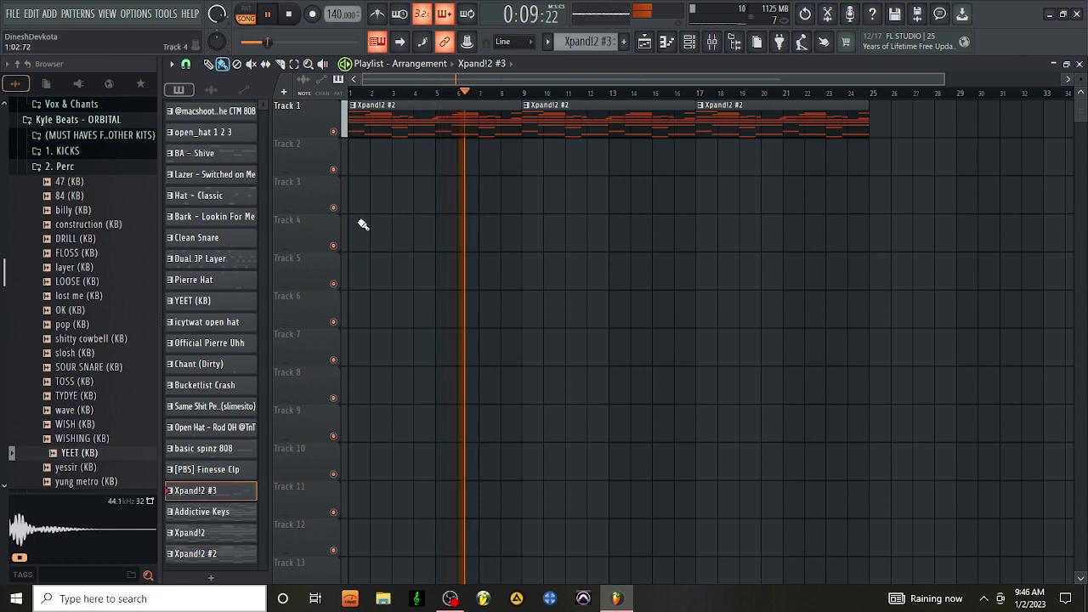
pyautogui.click(351, 168)
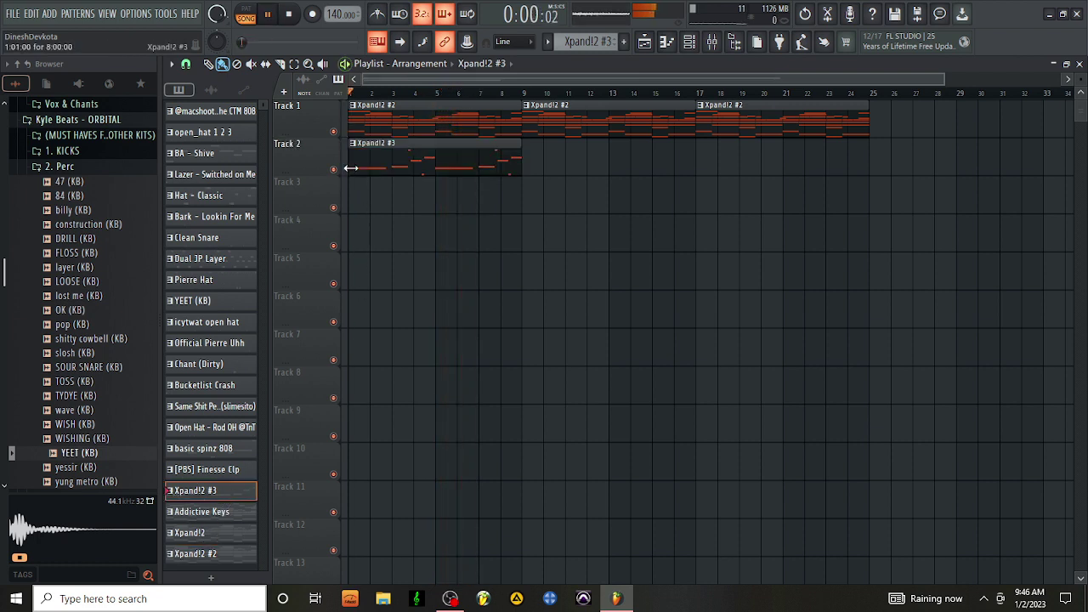
pyautogui.click(527, 173)
pyautogui.scroll(-2, 714, 119)
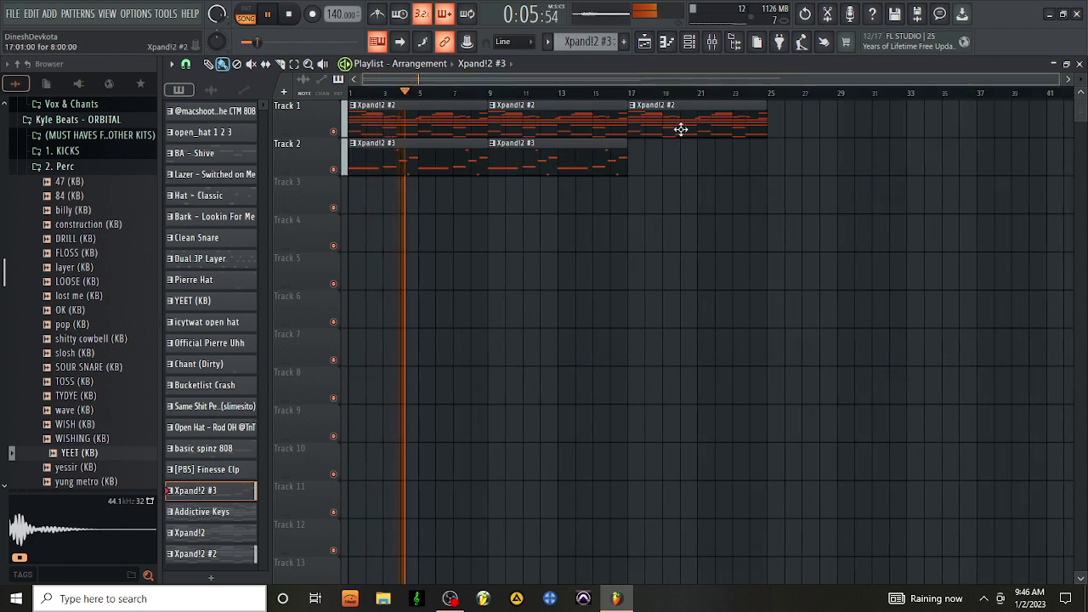
pyautogui.click(697, 130)
pyautogui.click(775, 134)
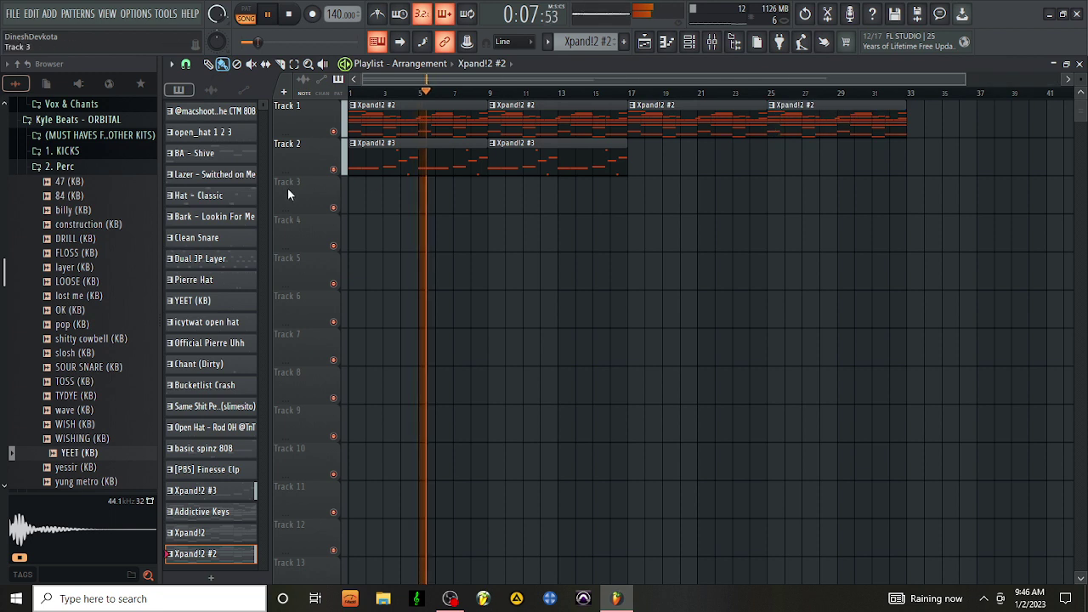
# Step: Place the Dual JP Layer pattern on Track 3 at bars 9, 17 and 25
pyautogui.click(237, 260)
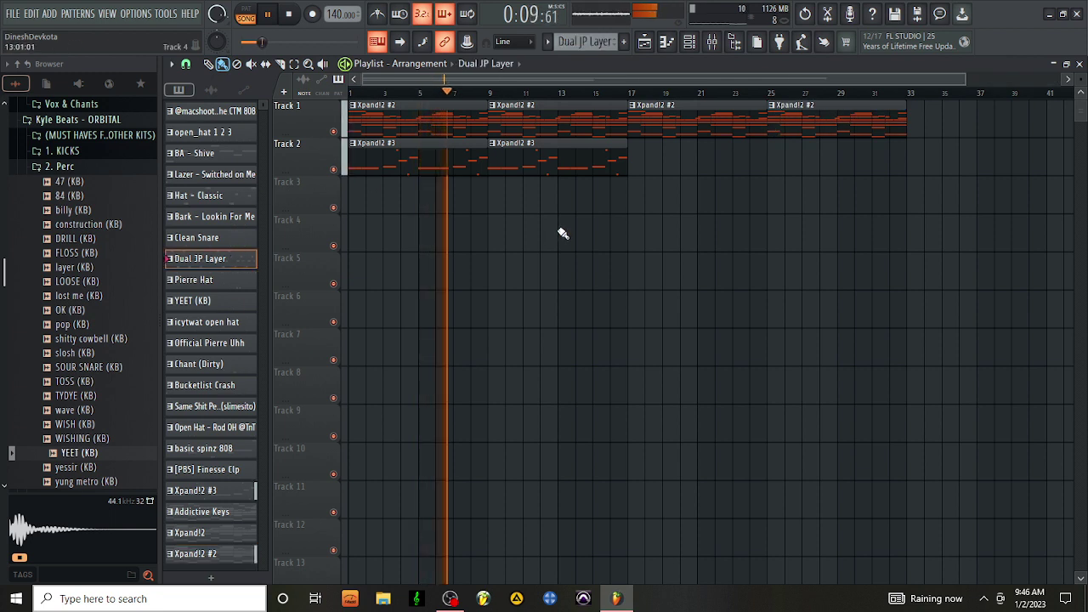
pyautogui.click(637, 189)
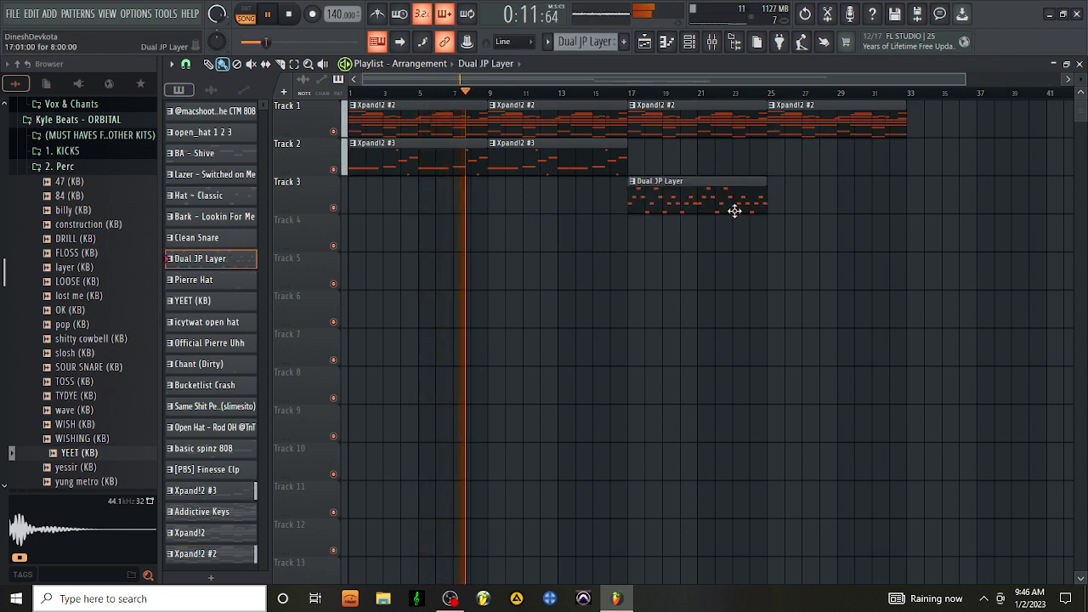
pyautogui.click(491, 201)
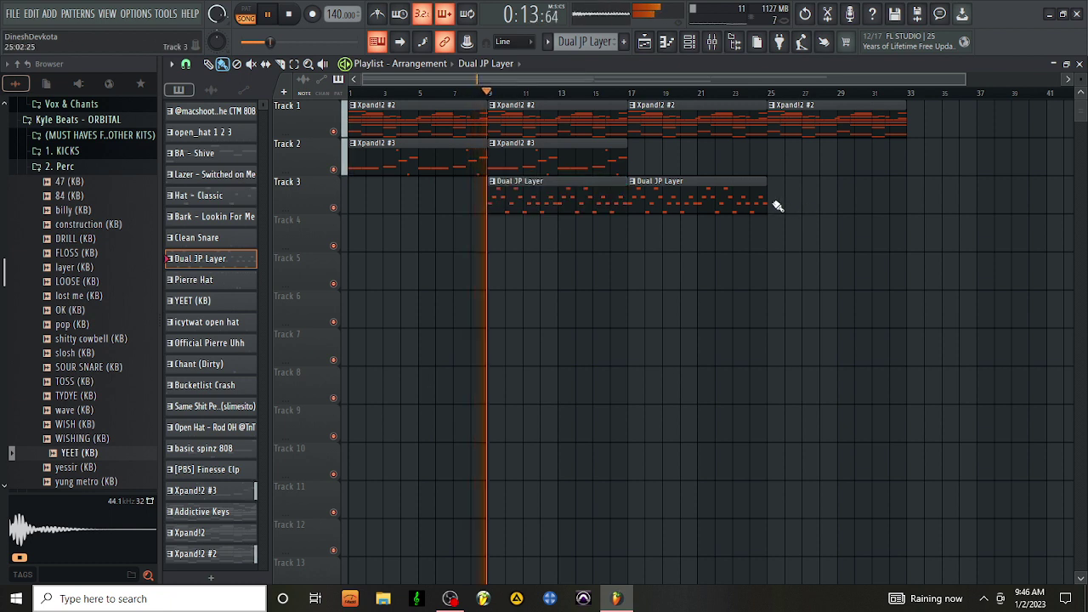
pyautogui.click(775, 204)
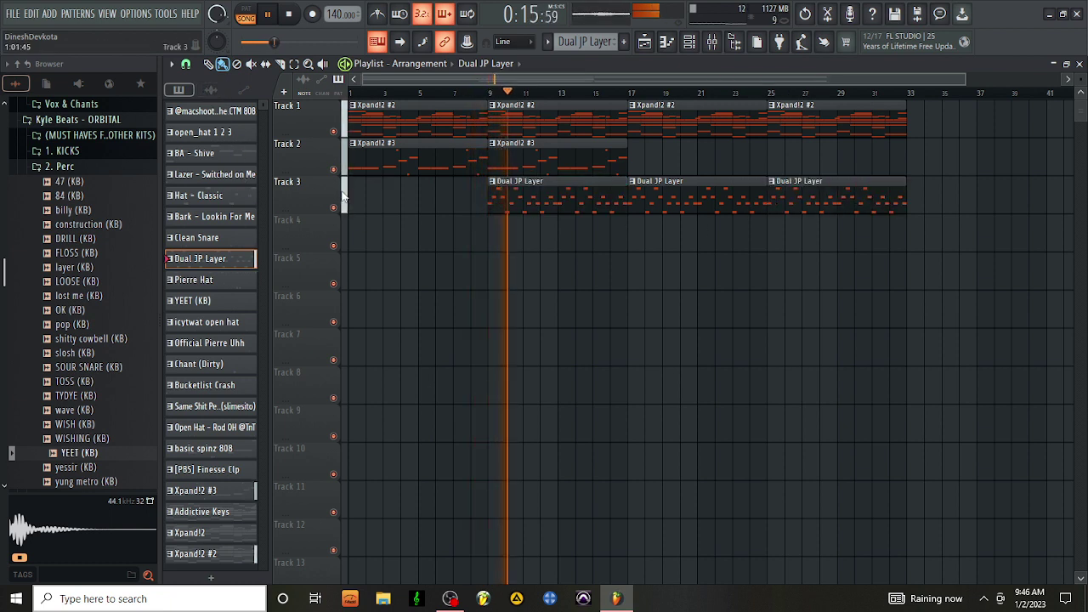
# Step: Place the BA - Shive pattern on Track 4 so that it starts at bar 9
pyautogui.click(204, 153)
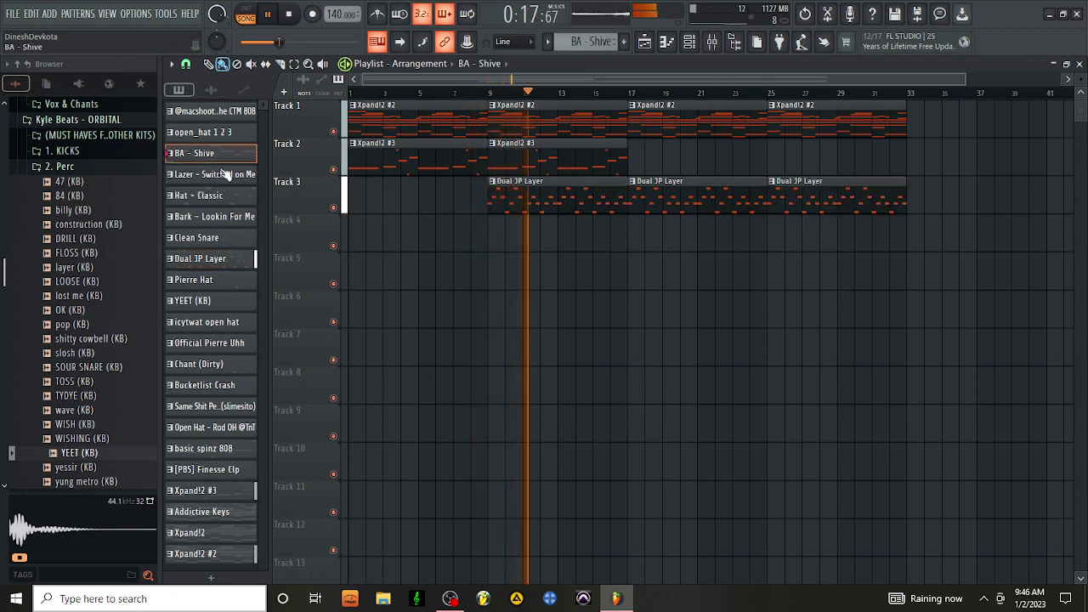
pyautogui.click(376, 241)
pyautogui.moveTo(452, 247); pyautogui.dragTo(569, 250)
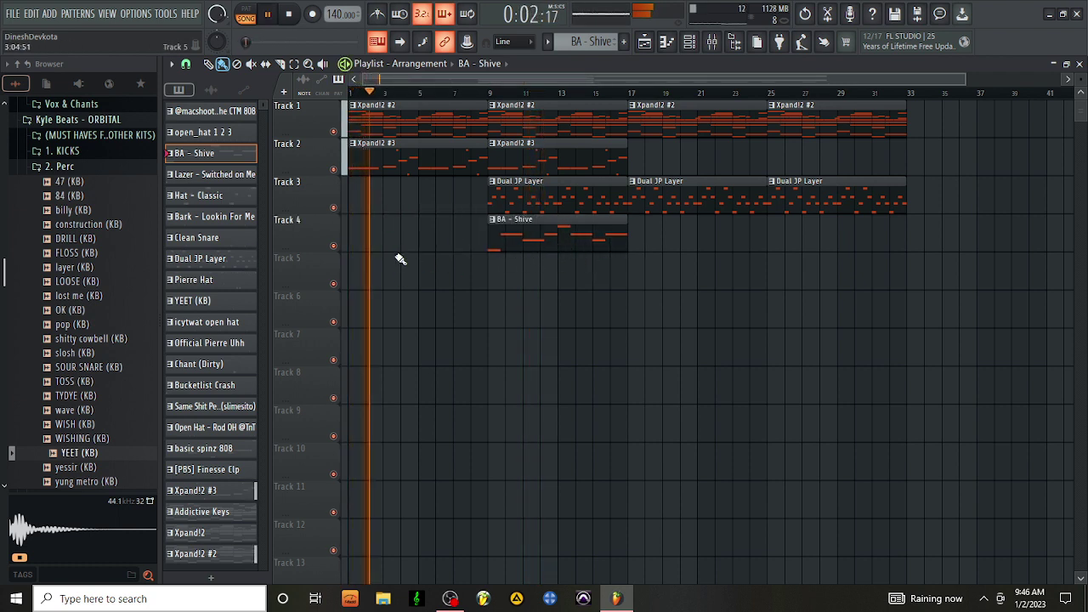
# Step: Delete the bar 9 Dual JP Layer clip from Track 3 and place the Addictive Keys pattern at bar 9 on Track 6
pyautogui.rightClick(564, 208)
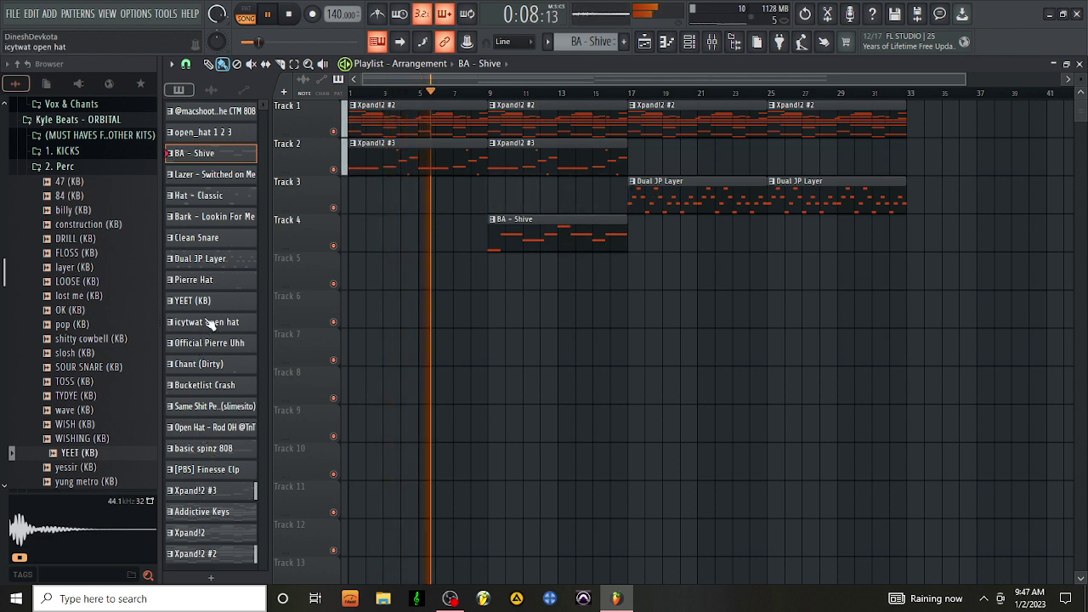
pyautogui.click(194, 512)
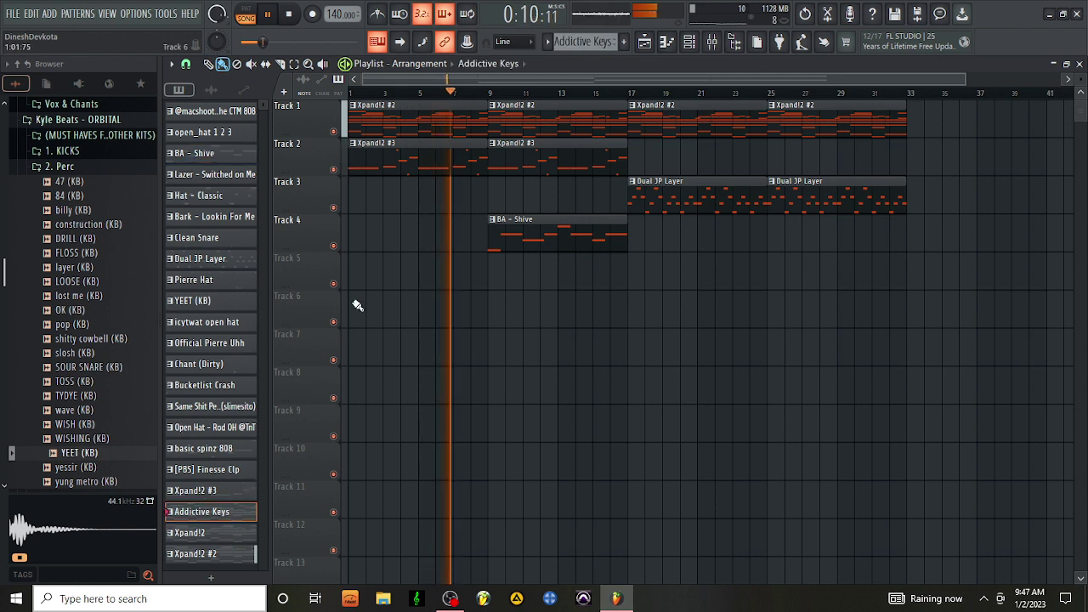
pyautogui.moveTo(358, 308); pyautogui.dragTo(529, 321)
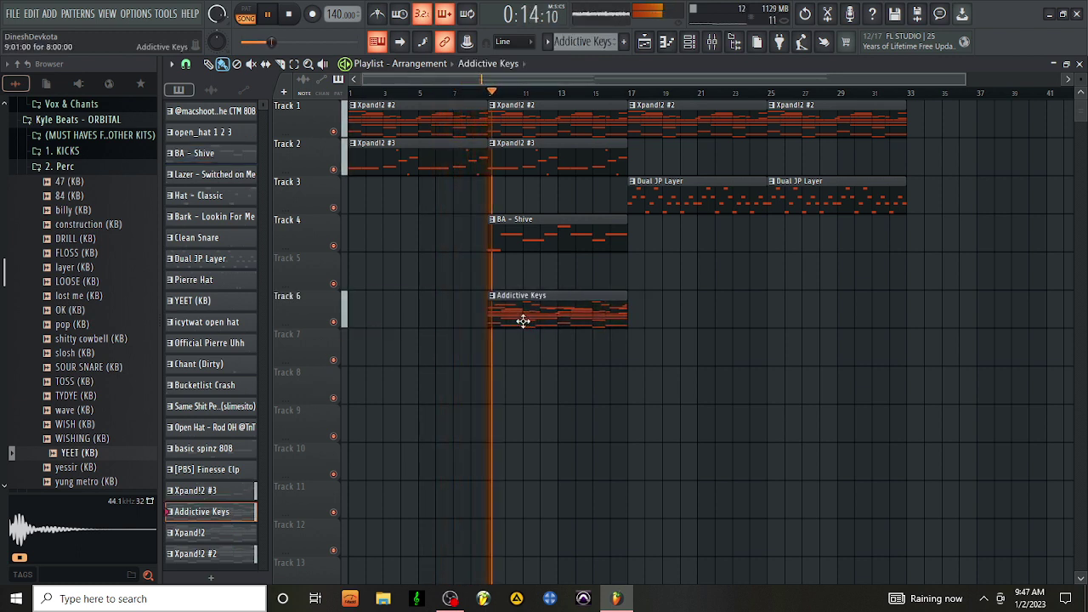
# Step: Check the Addictive Keys and BA - Shive channels in the channel rack, and replay the arrangement from the start
pyautogui.press('F6')
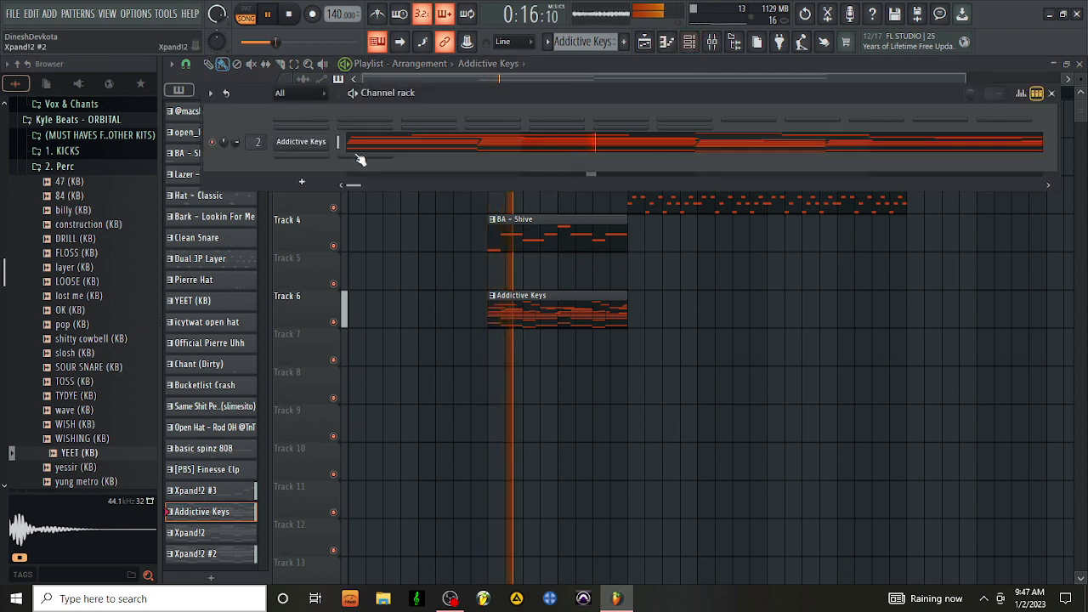
pyautogui.click(556, 217)
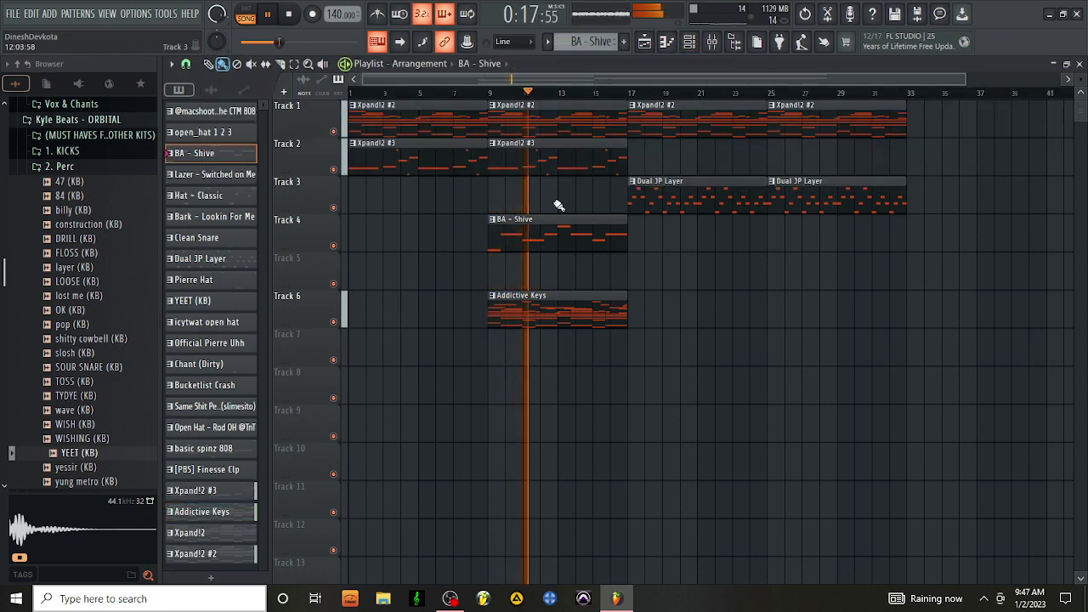
pyautogui.click(678, 44)
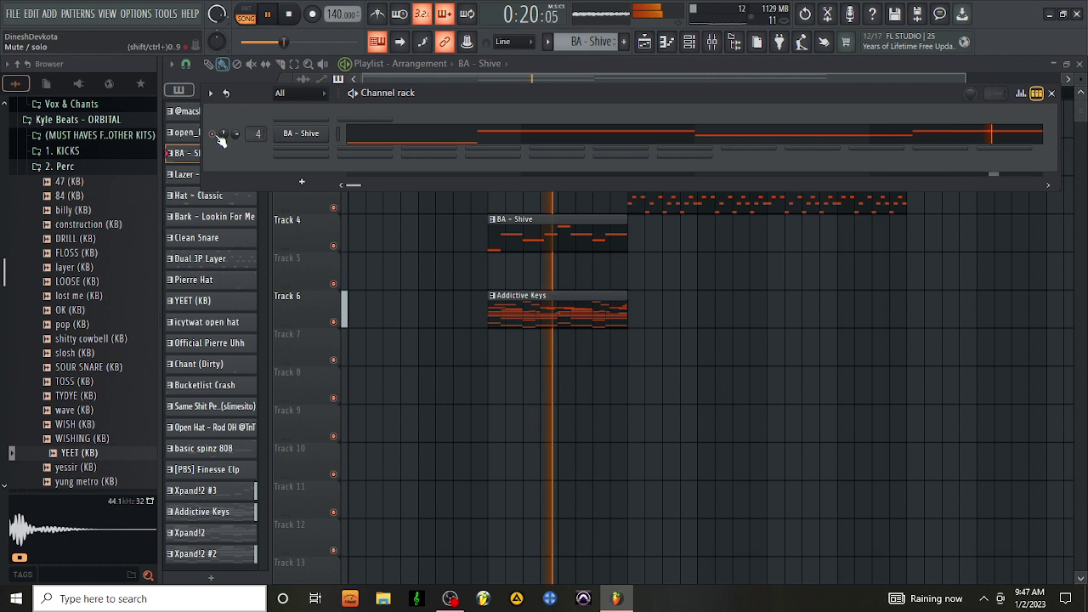
pyautogui.click(605, 60)
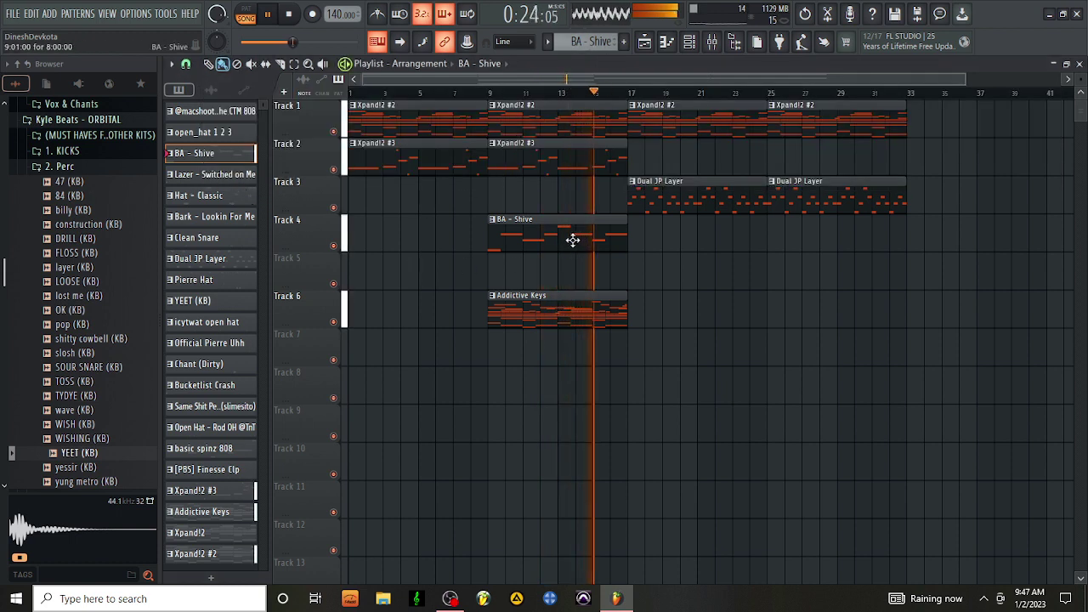
pyautogui.press('space')
pyautogui.press('space')
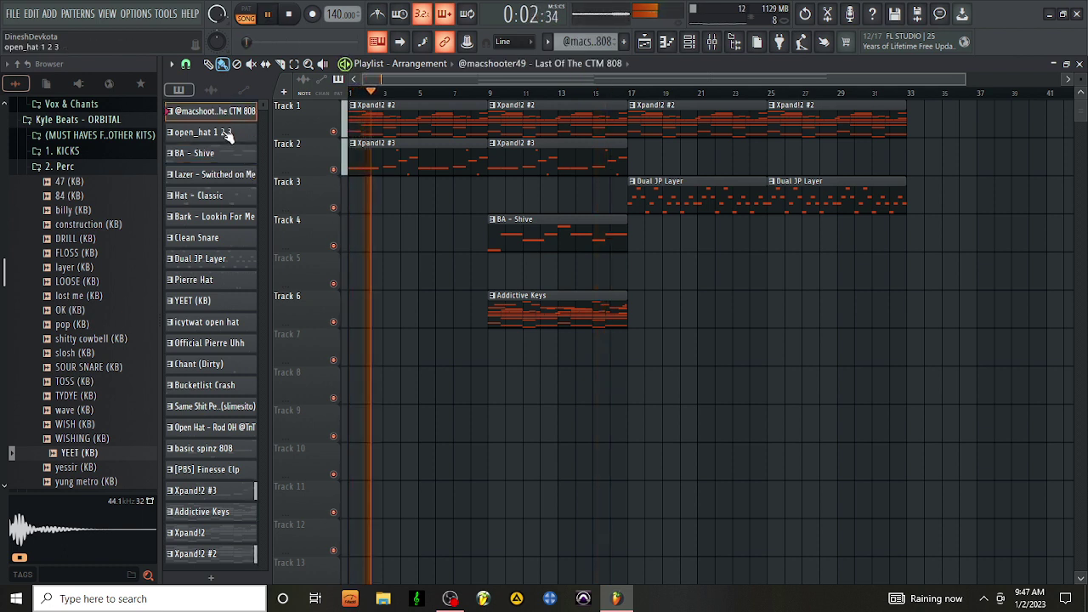
# Step: Place open_hat 1 2 3 and all patterns from Lazer - Switched on Me through [PBS] Finesse Clp at bar 17, stacked from Track 7 down
pyautogui.click(226, 136)
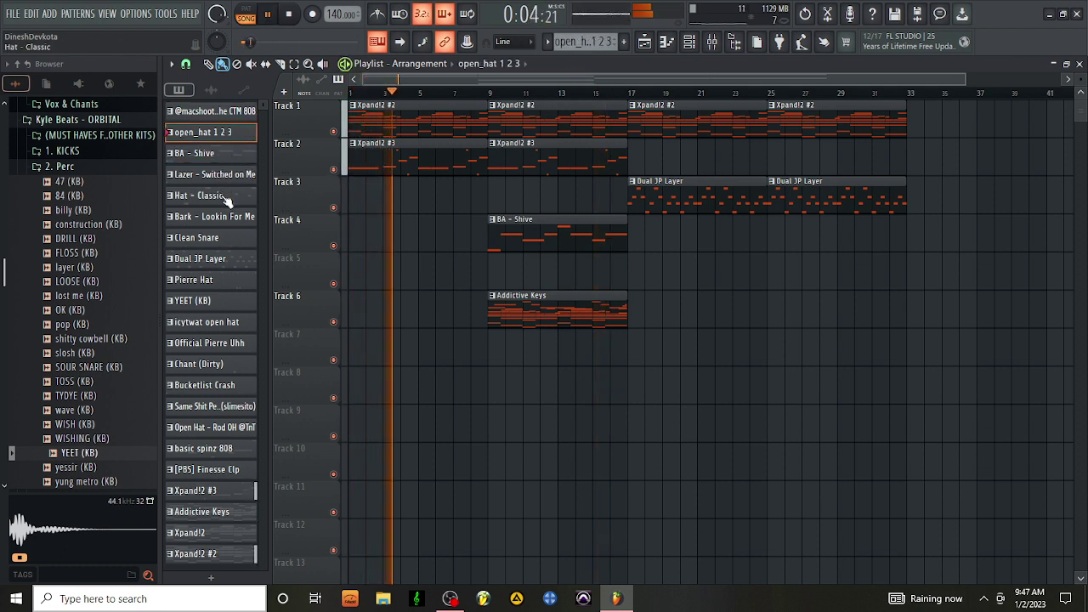
pyautogui.click(209, 196)
pyautogui.click(212, 216)
pyautogui.click(229, 174)
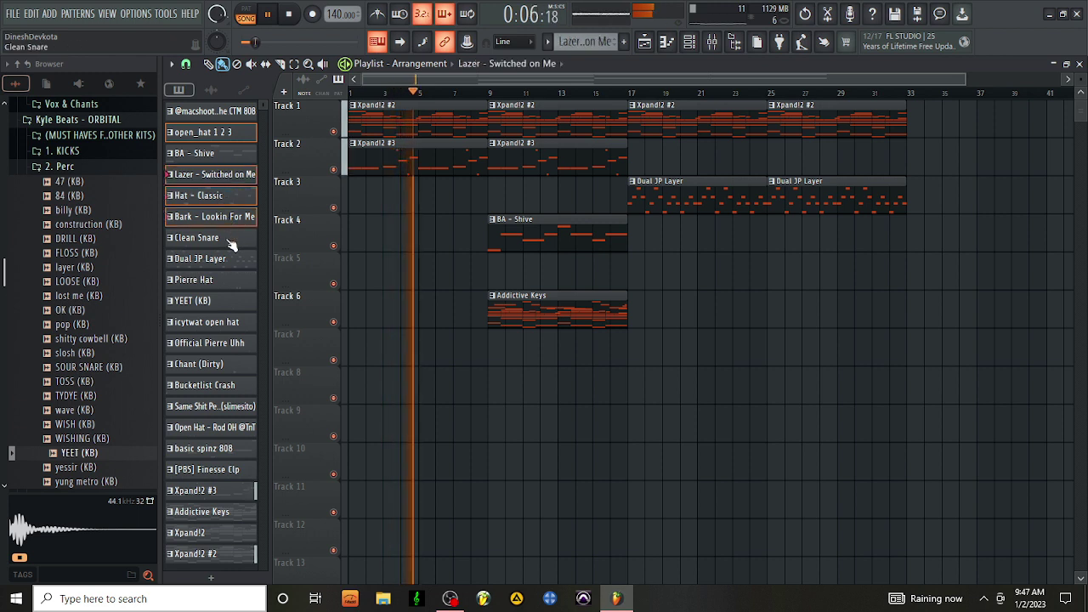
pyautogui.click(228, 239)
pyautogui.click(228, 260)
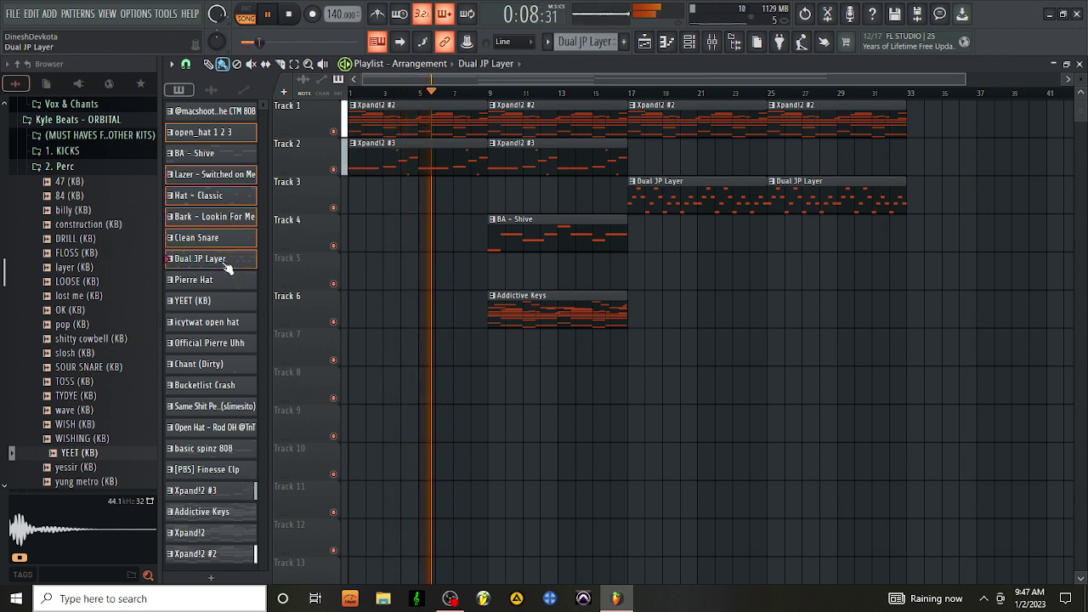
pyautogui.click(228, 280)
pyautogui.click(225, 301)
pyautogui.click(227, 342)
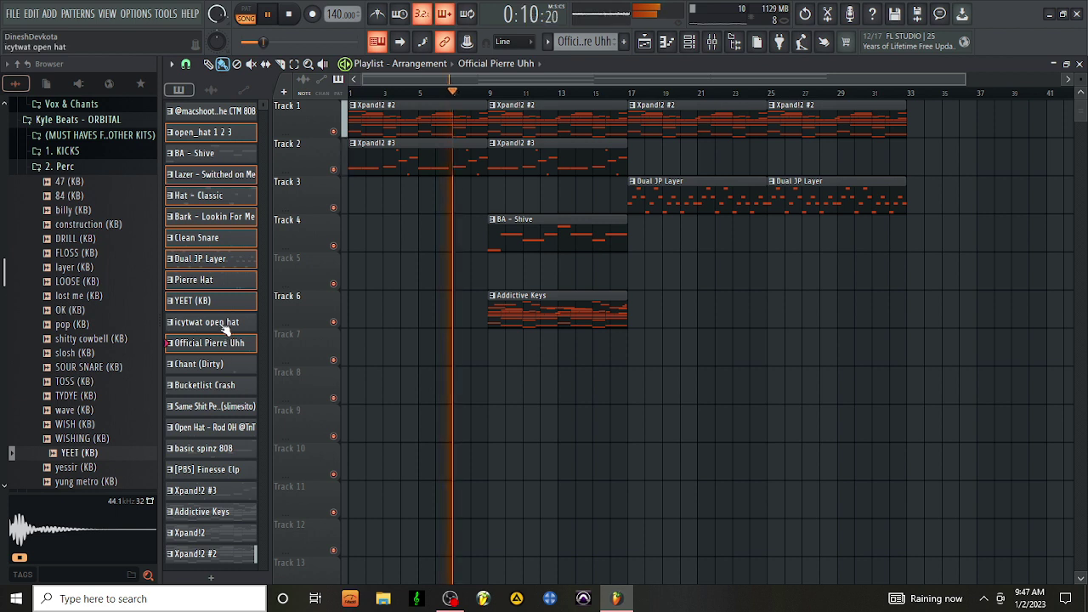
pyautogui.click(226, 322)
pyautogui.click(228, 364)
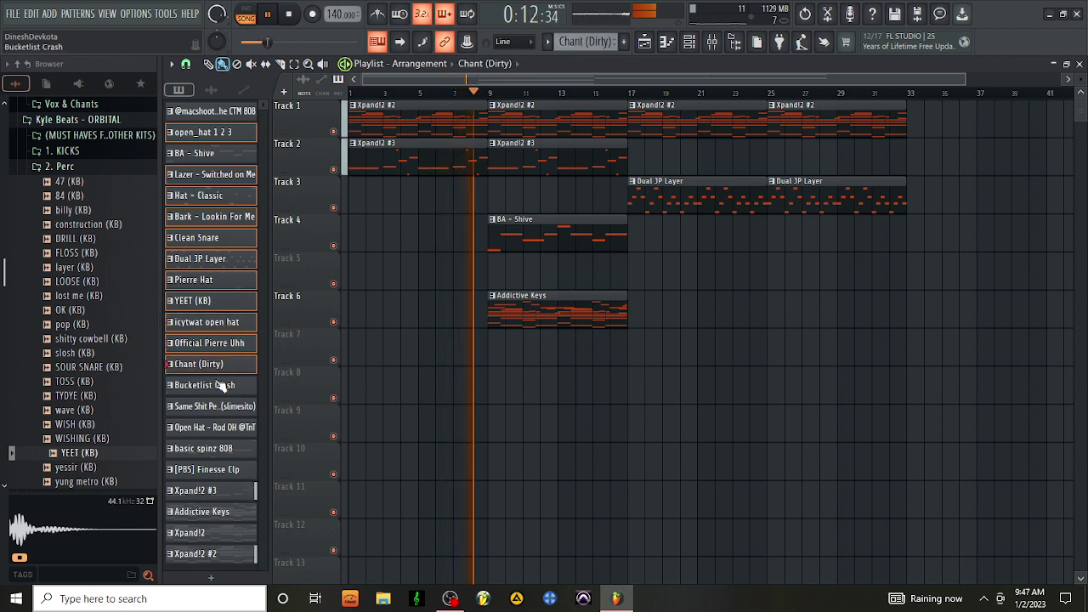
pyautogui.click(224, 385)
pyautogui.click(219, 407)
pyautogui.click(218, 428)
pyautogui.click(217, 449)
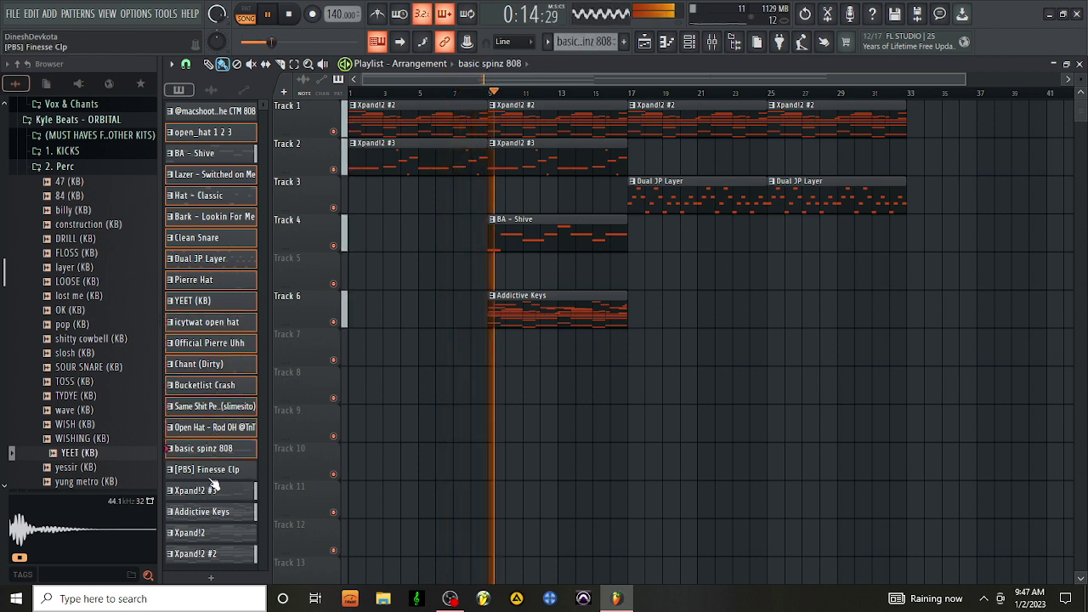
pyautogui.click(216, 470)
pyautogui.click(215, 491)
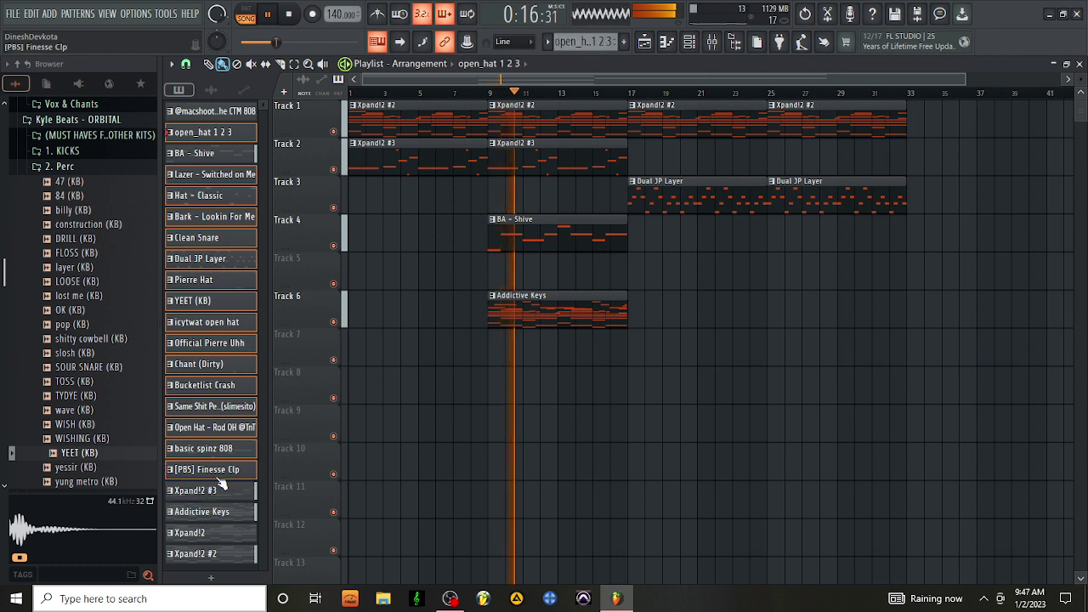
pyautogui.moveTo(202, 132); pyautogui.dragTo(632, 348)
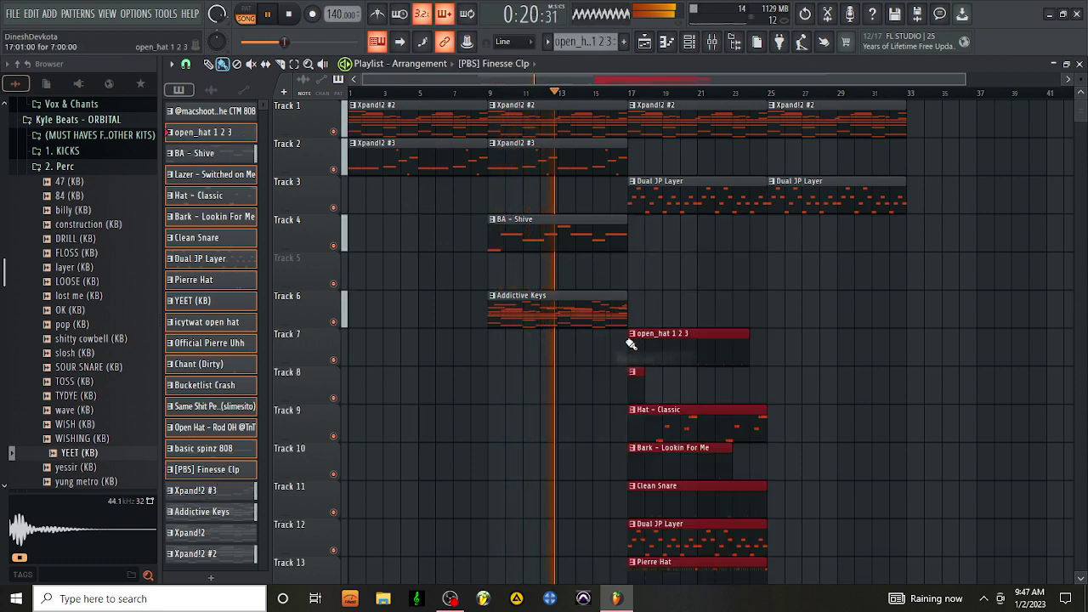
# Step: Move the Addictive Keys clip at bar 9 up to Track 5
pyautogui.click(578, 313)
pyautogui.moveTo(577, 282); pyautogui.dragTo(576, 265)
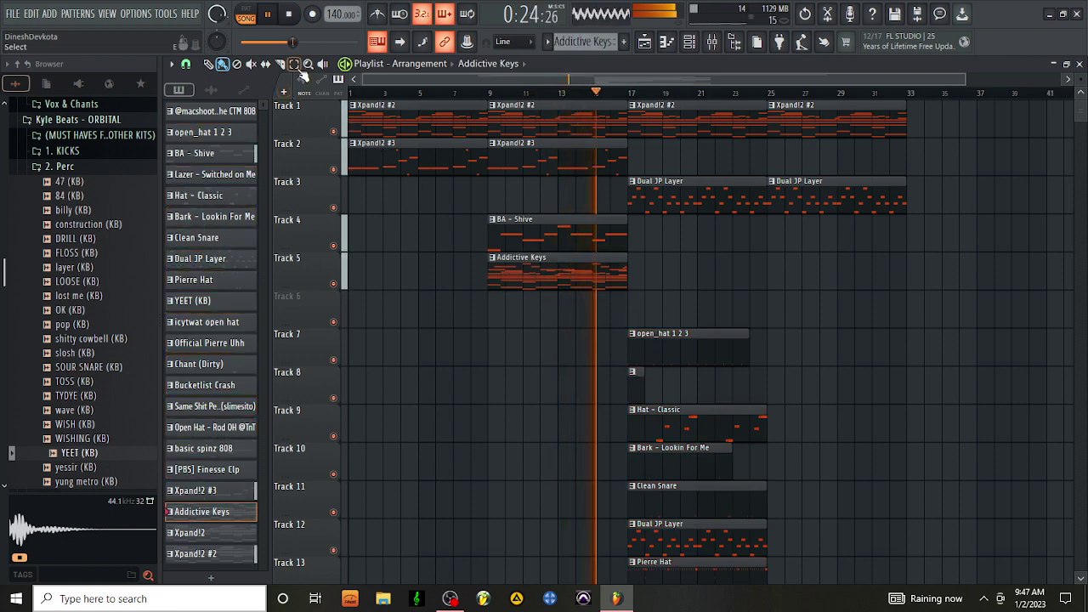
# Step: Duplicate the Addictive Keys clip on Track 5 twice so it also plays at bars 17 and 25
pyautogui.moveTo(802, 255); pyautogui.dragTo(639, 587)
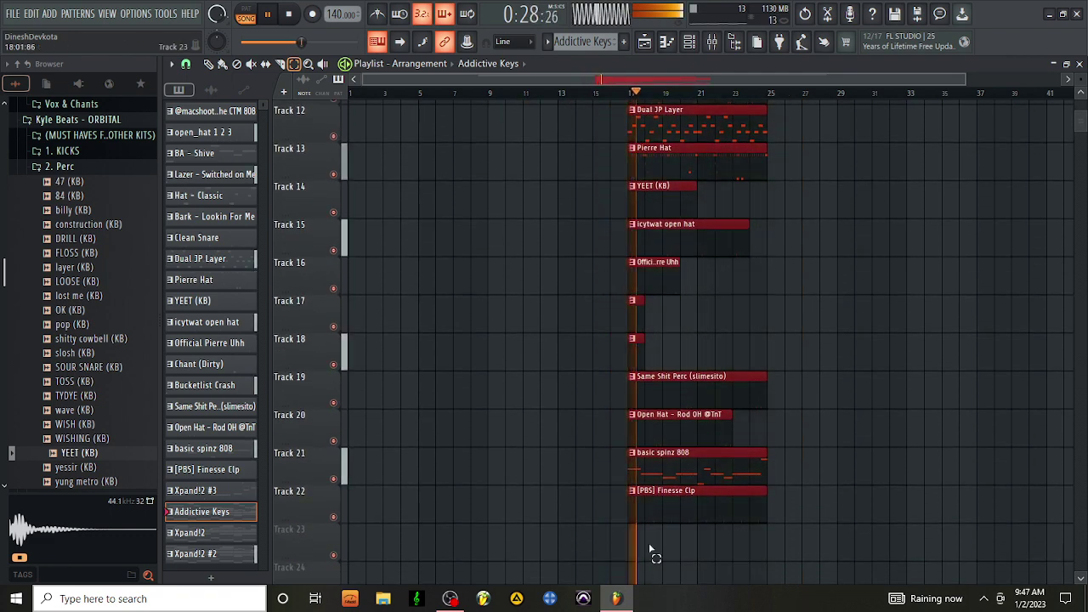
pyautogui.scroll(2, 833, 391)
pyautogui.scroll(6, 834, 391)
pyautogui.click(595, 284)
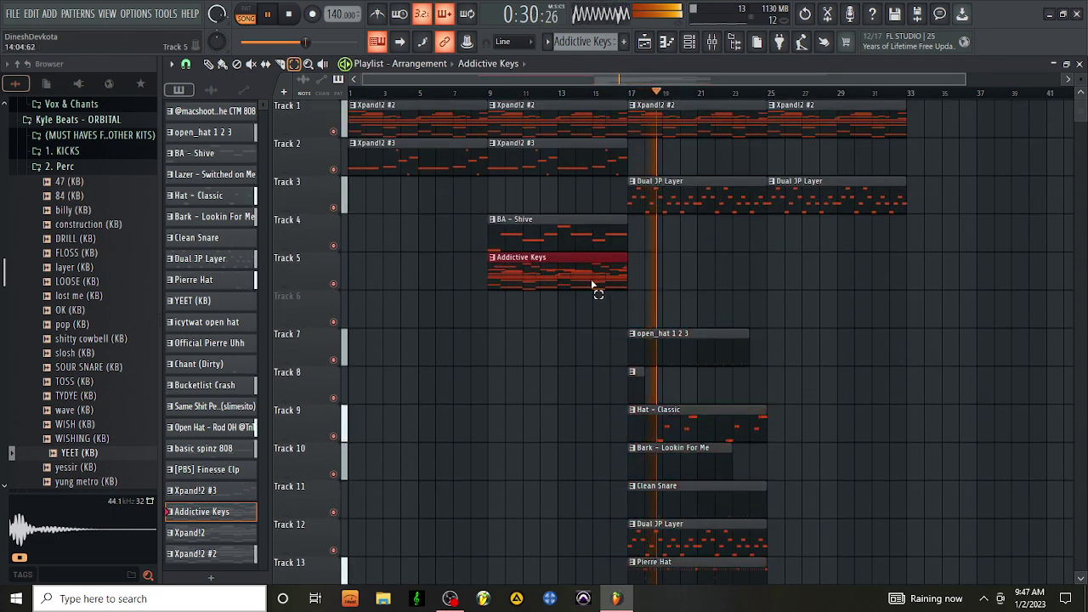
pyautogui.hotkey('ctrl', 'b')
pyautogui.hotkey('ctrl', 'b')
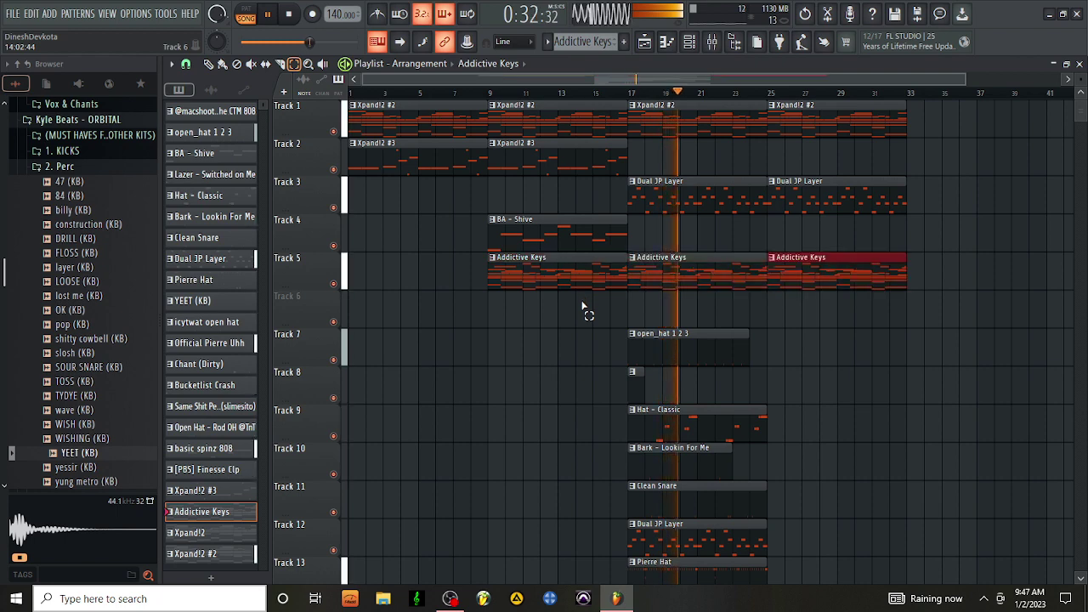
# Step: Select all the drum and 808 clips at bar 17 on Tracks 7 to 22 and duplicate them to bar 25
pyautogui.moveTo(903, 291); pyautogui.dragTo(521, 602)
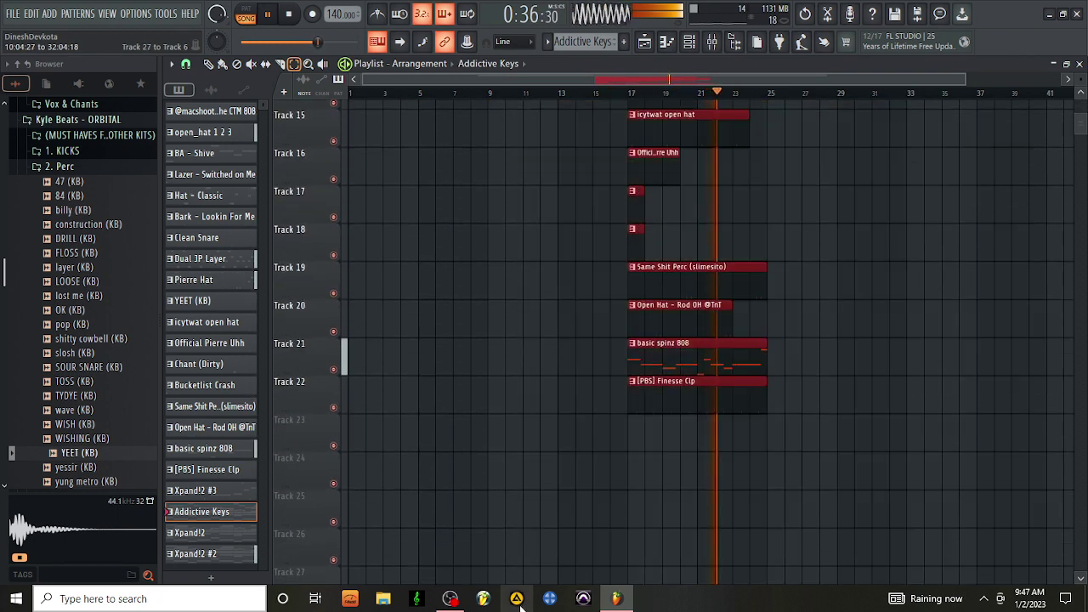
pyautogui.hotkey('ctrl', 'b')
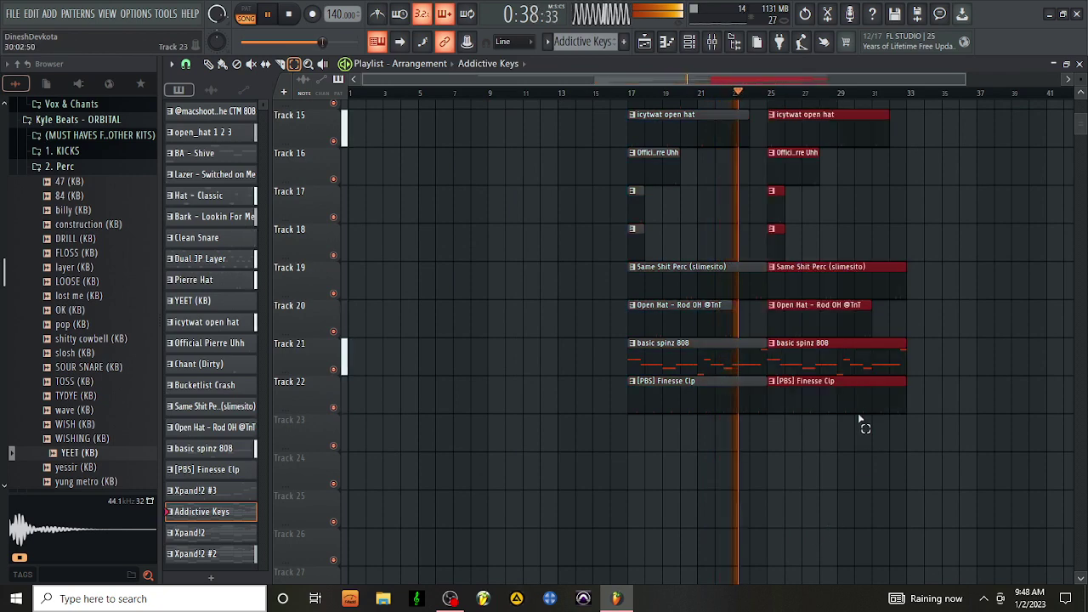
pyautogui.scroll(10, 825, 372)
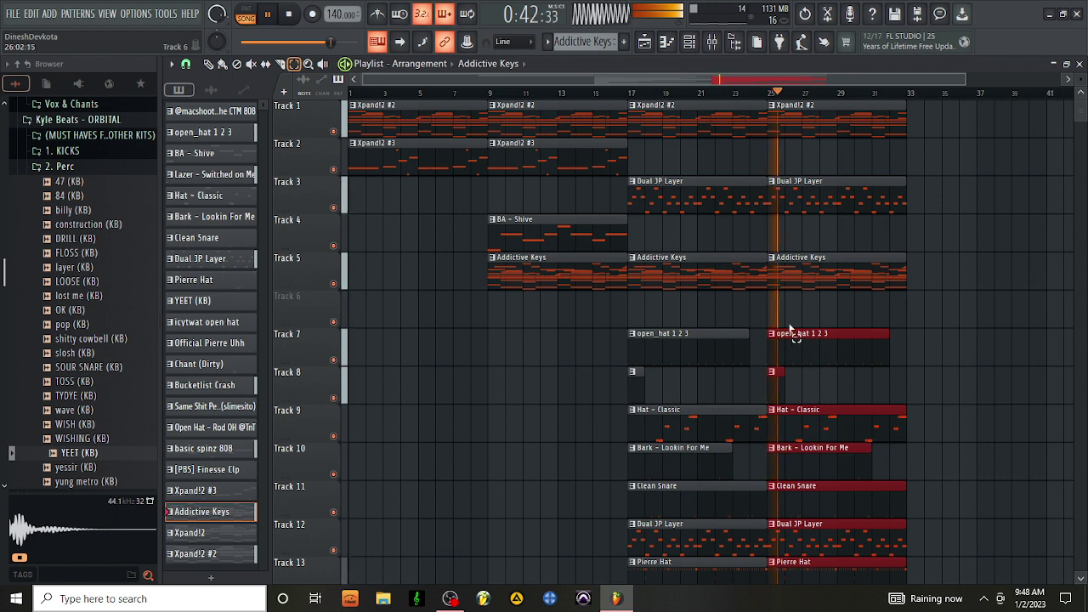
pyautogui.moveTo(963, 77); pyautogui.dragTo(1050, 78)
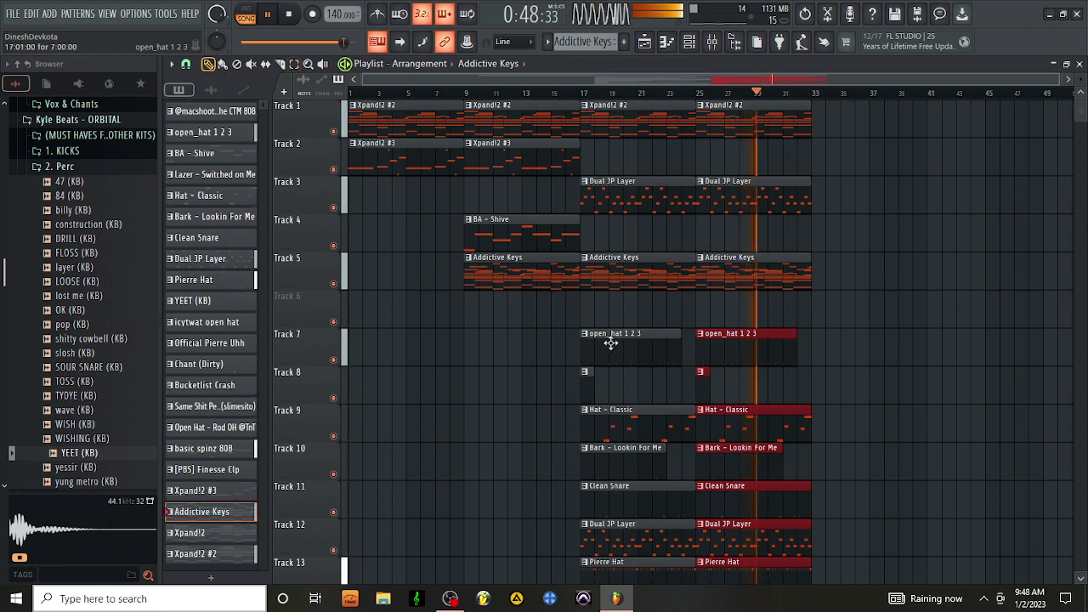
# Step: Add a [PBS] Finesse Clp clip at bar 9 on Track 22, shortened to end at bar 16
pyautogui.click(467, 92)
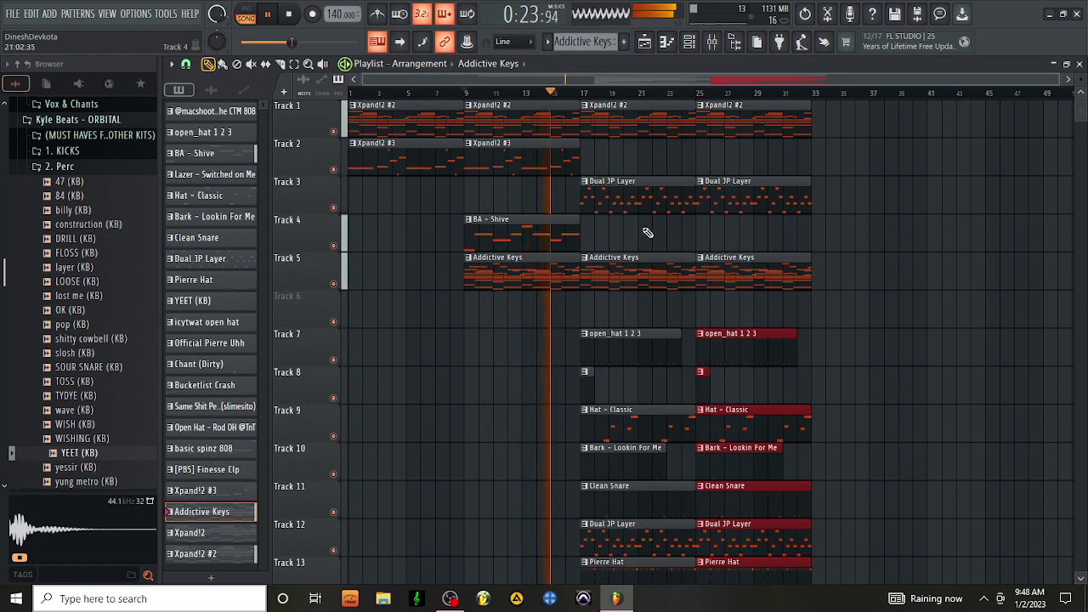
pyautogui.scroll(-5, 586, 425)
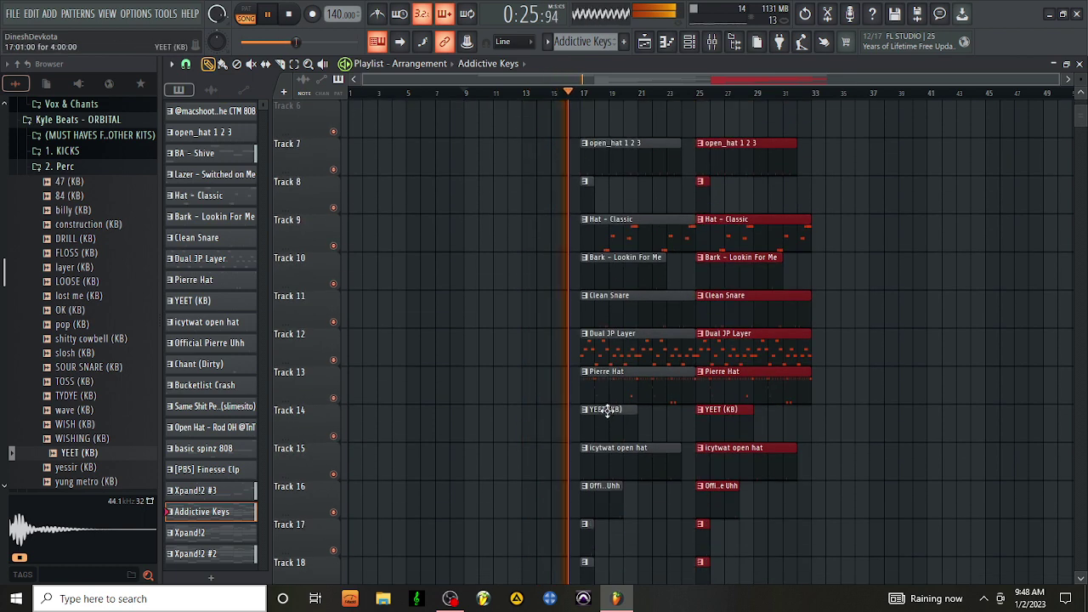
pyautogui.scroll(-4, 607, 416)
pyautogui.scroll(-4, 600, 484)
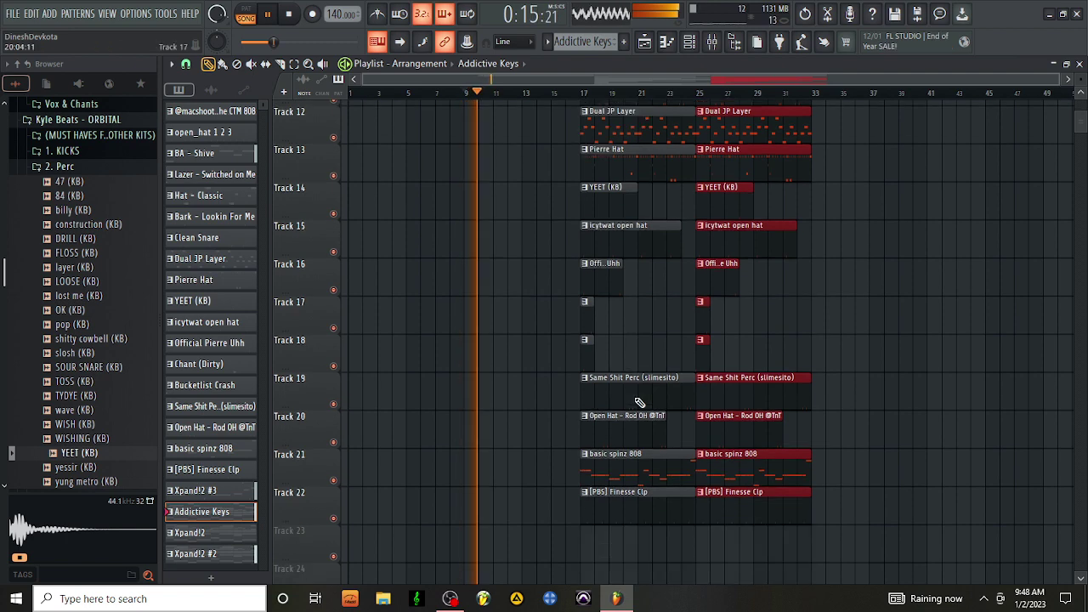
pyautogui.click(604, 437)
pyautogui.press('space')
pyautogui.click(471, 435)
pyautogui.press('space')
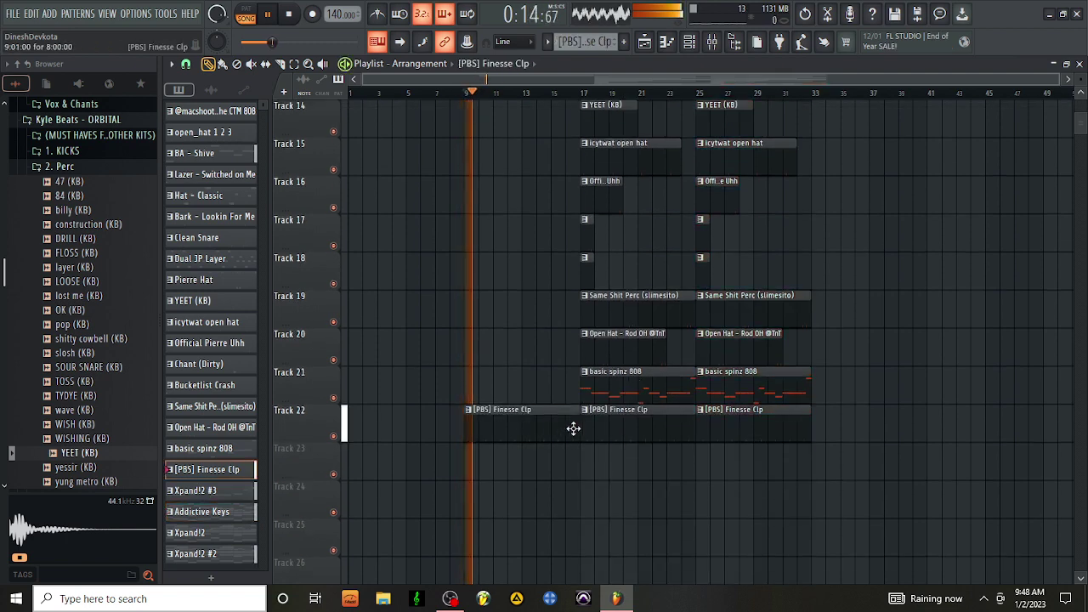
# Step: Add a Pierre Hat clip at bar 9 on Track 13 and replay the section from there
pyautogui.scroll(7, 586, 400)
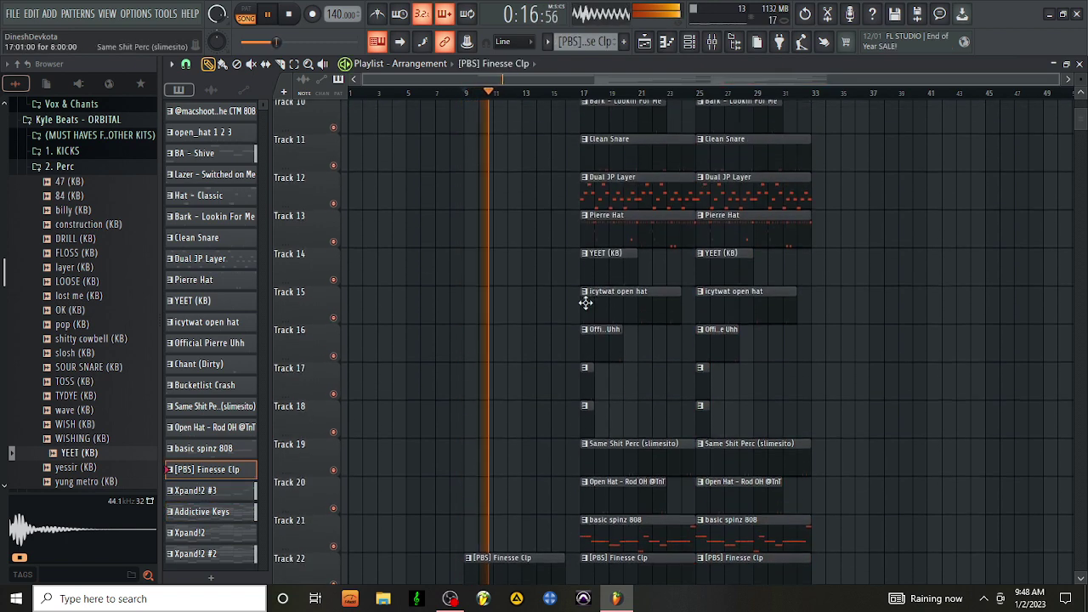
pyautogui.click(612, 358)
pyautogui.press('space')
pyautogui.click(466, 349)
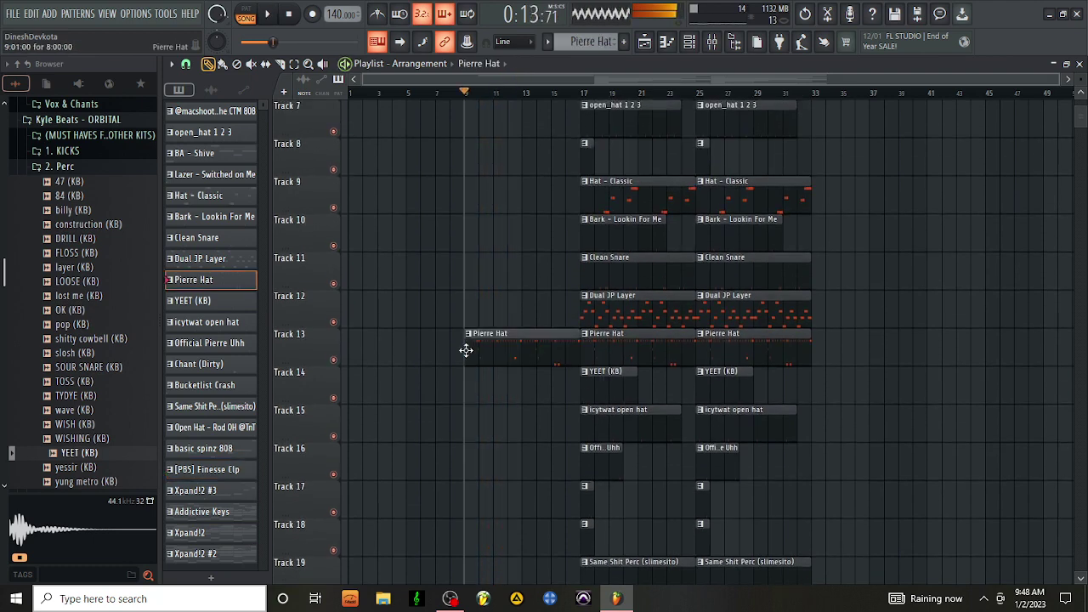
pyautogui.press('space')
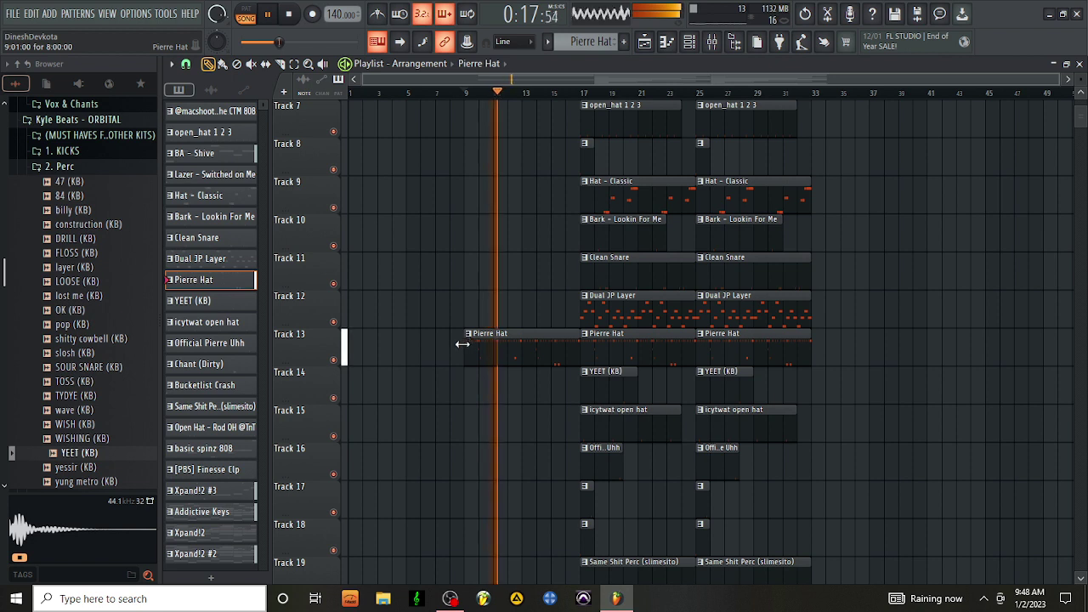
# Step: Add a Clean Snare clip at bar 9 on Track 11, and shorten it and the bar 9 Pierre Hat clip to end at bar 16
pyautogui.click(646, 285)
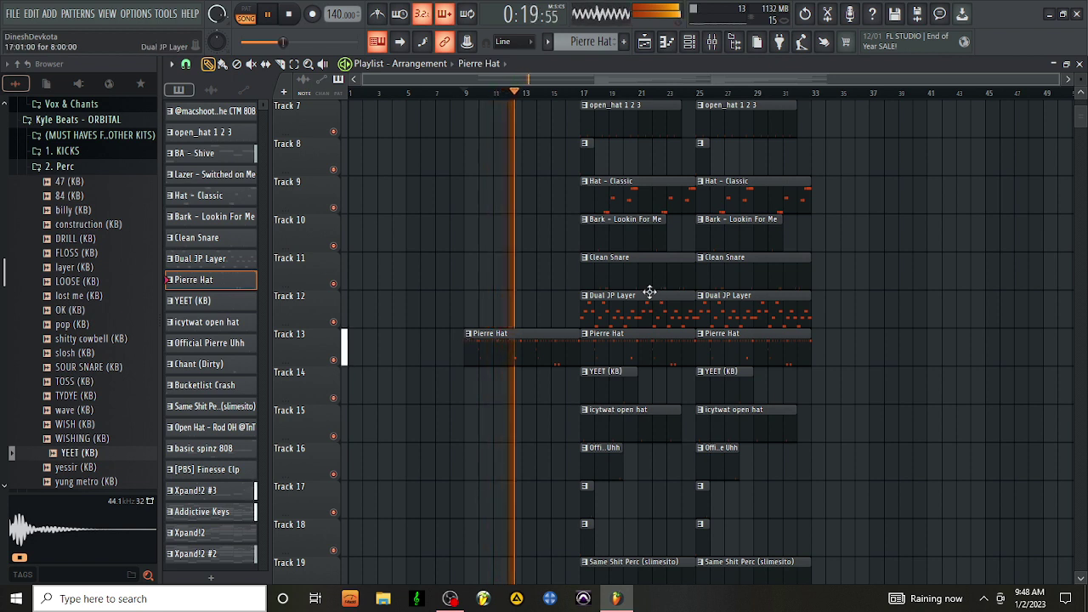
pyautogui.click(479, 270)
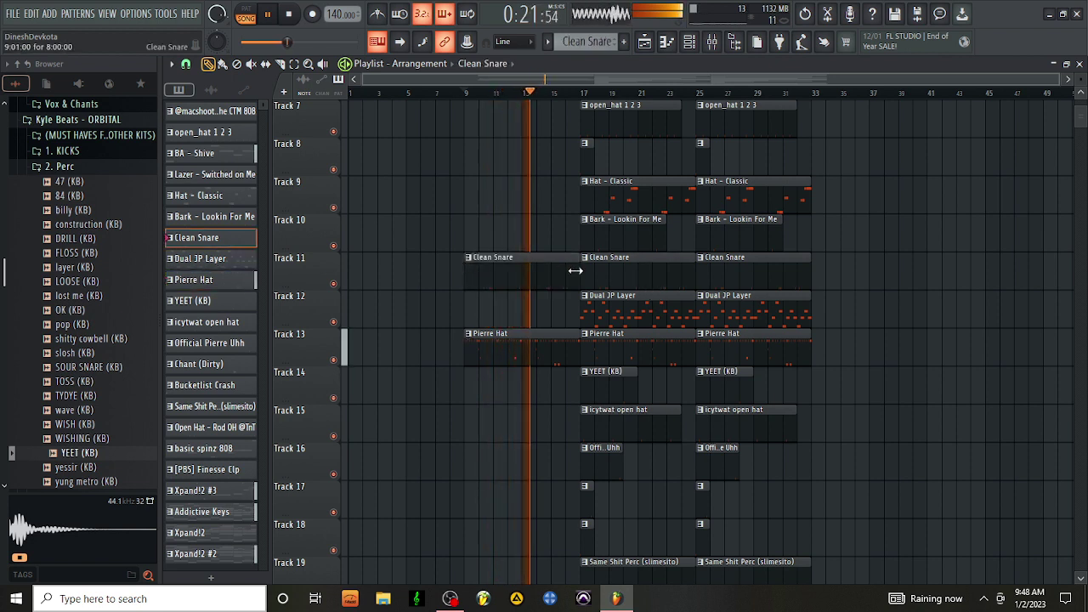
pyautogui.moveTo(576, 341); pyautogui.dragTo(566, 341)
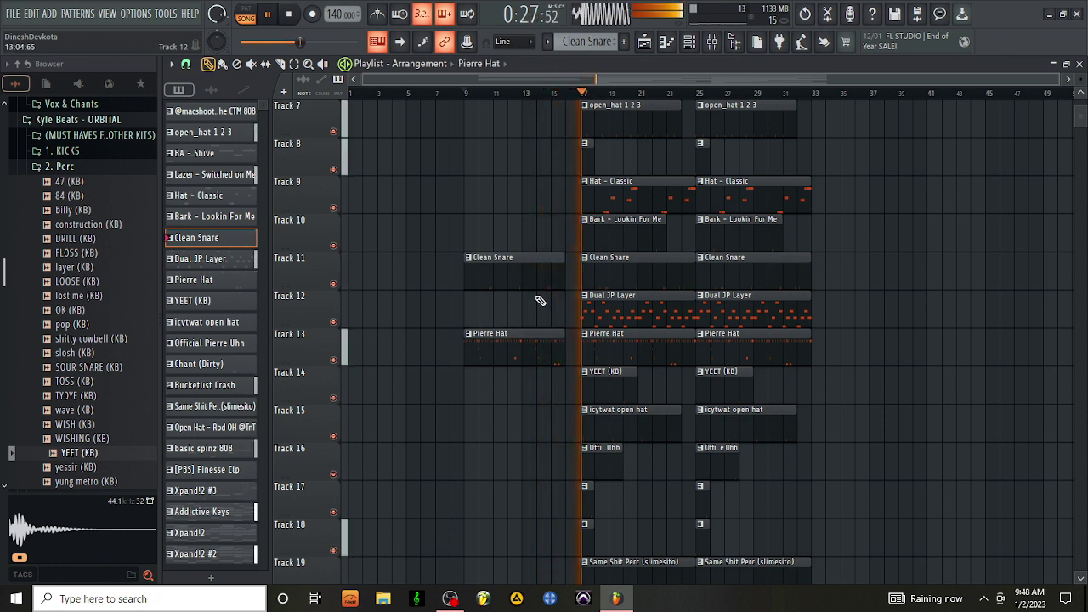
# Step: Load the BroBeatzTV preset ARP - BellRose in the Xpand!2 #3 instrument and set its channel volume to about 40%
pyautogui.scroll(5, 544, 272)
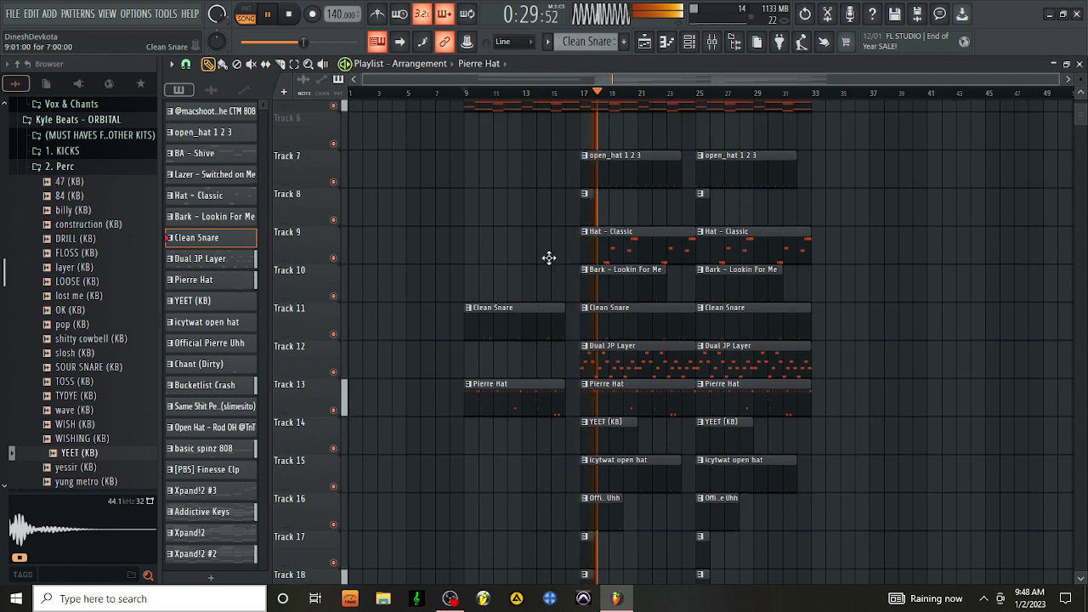
pyautogui.press('space')
pyautogui.press('space')
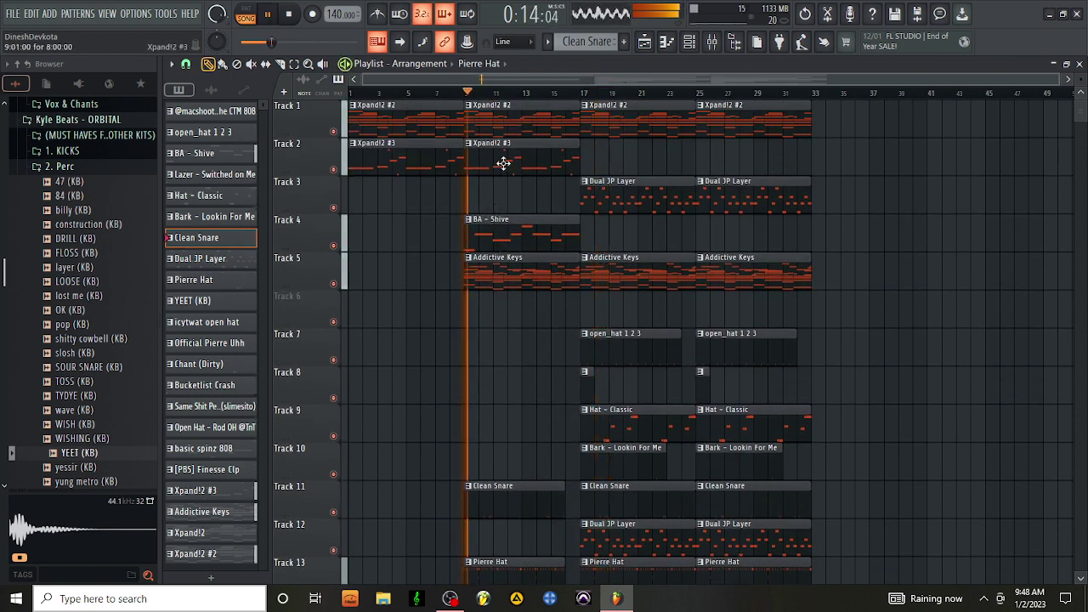
pyautogui.doubleClick(503, 164)
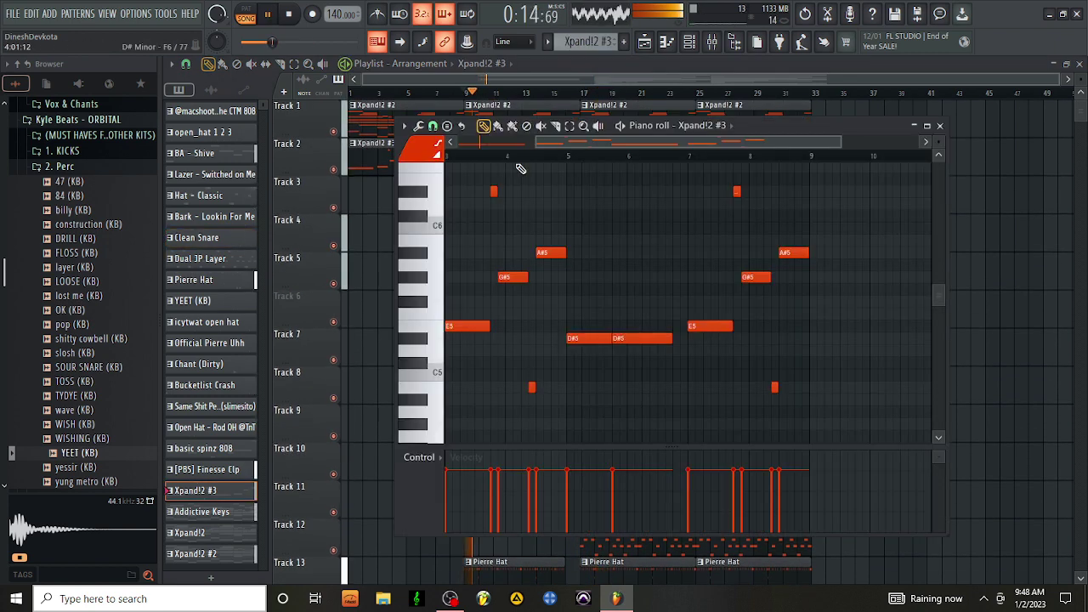
pyautogui.click(691, 47)
pyautogui.click(306, 142)
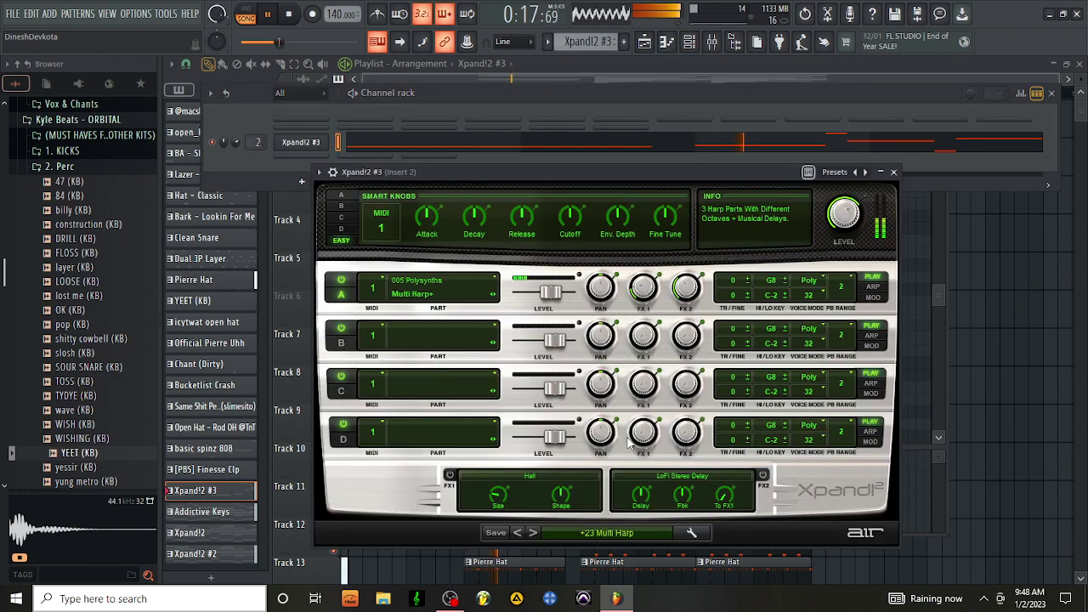
pyautogui.click(600, 532)
pyautogui.moveTo(602, 502)
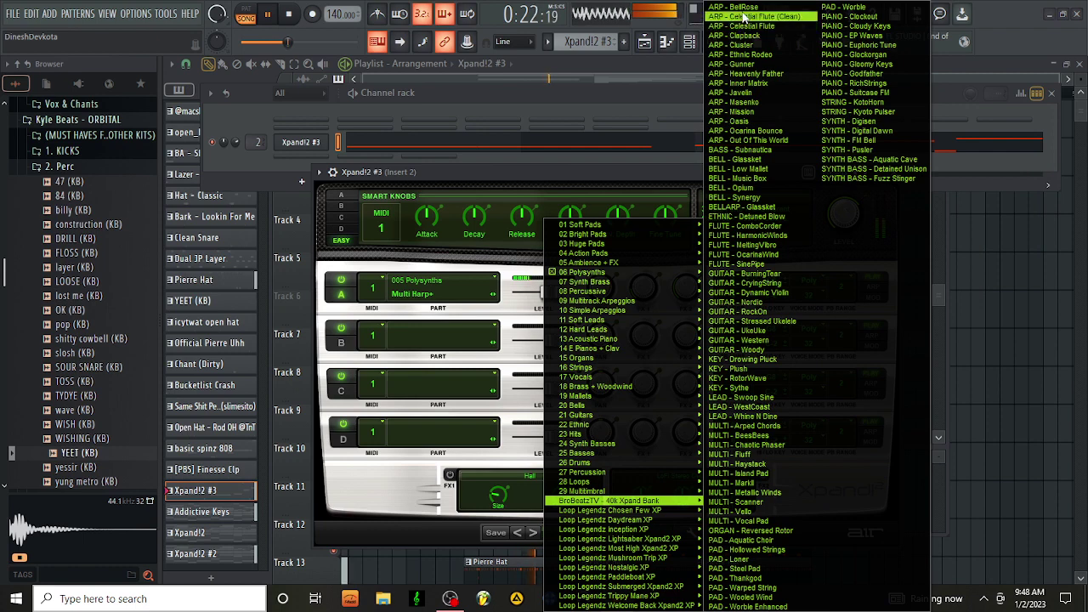
pyautogui.click(739, 7)
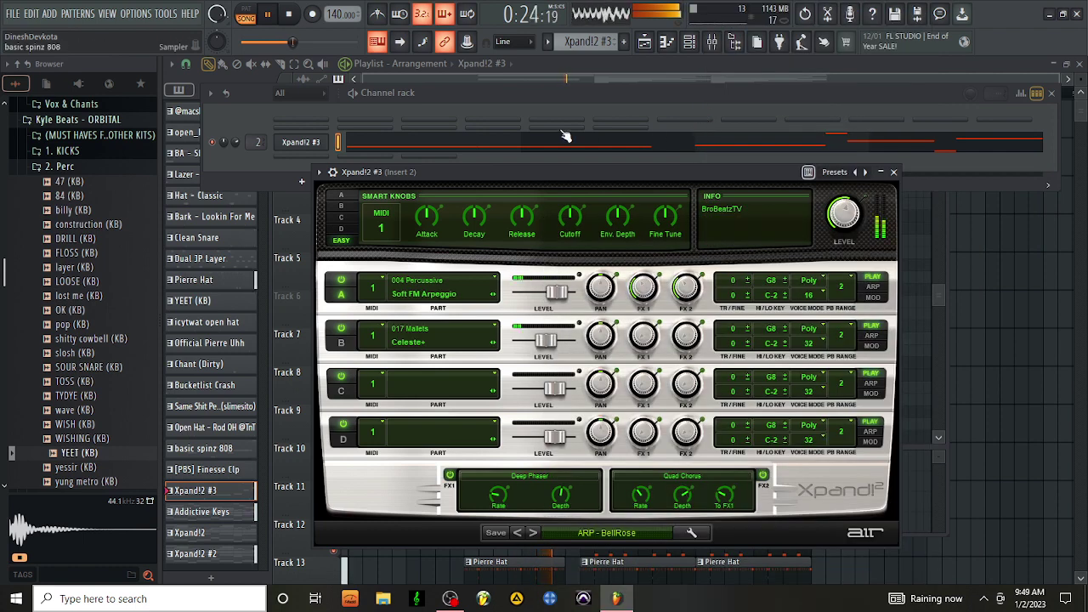
pyautogui.click(235, 146)
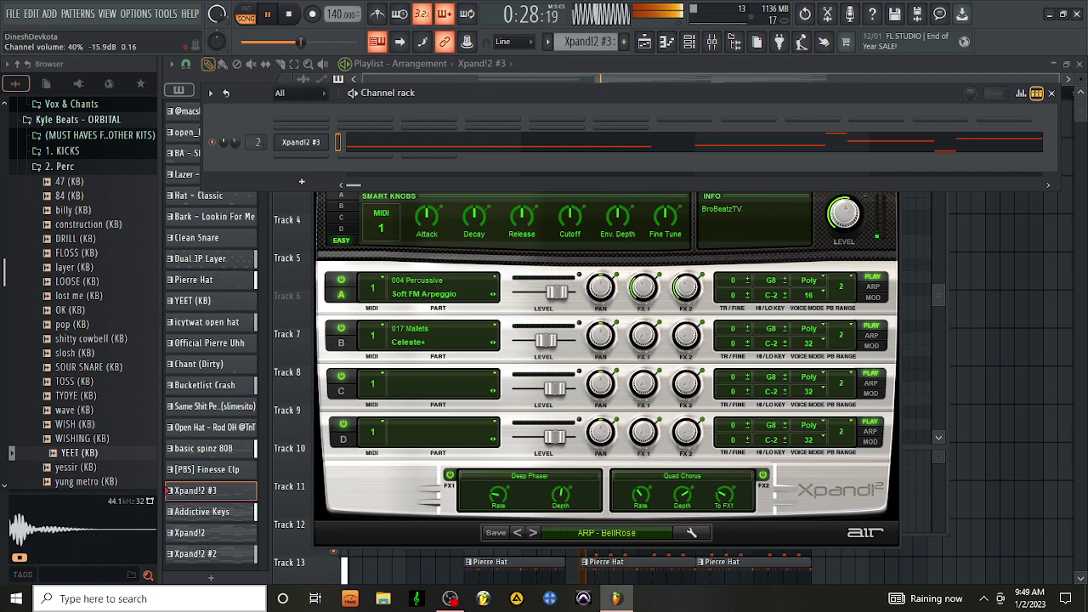
pyautogui.click(634, 76)
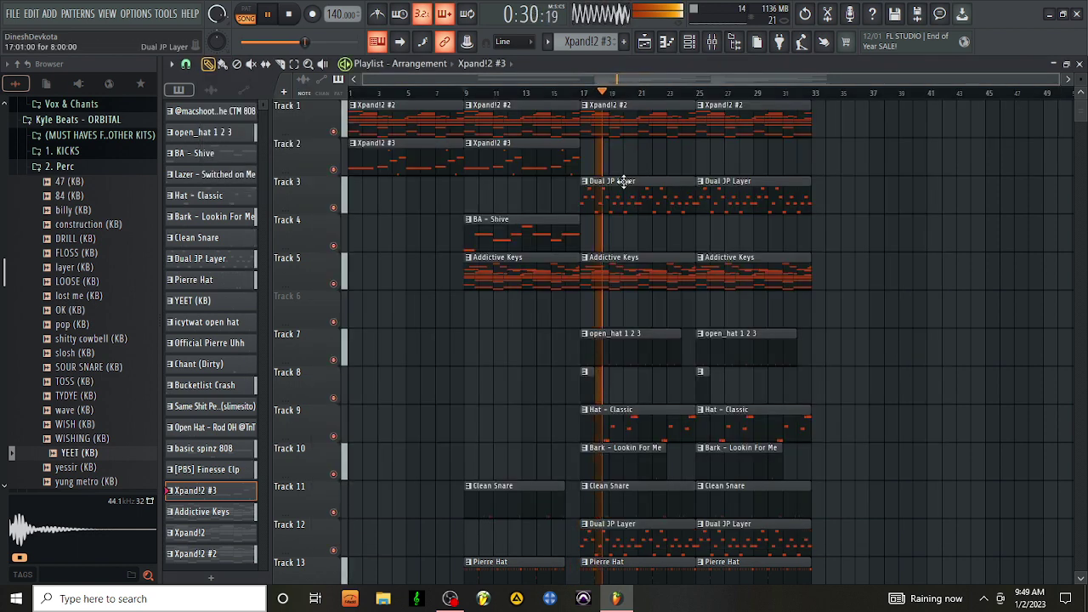
# Step: Open the notes of the Xpand!2 #3 clip at bar 9 and replay the section to check the new sound
pyautogui.doubleClick(534, 156)
pyautogui.press('space')
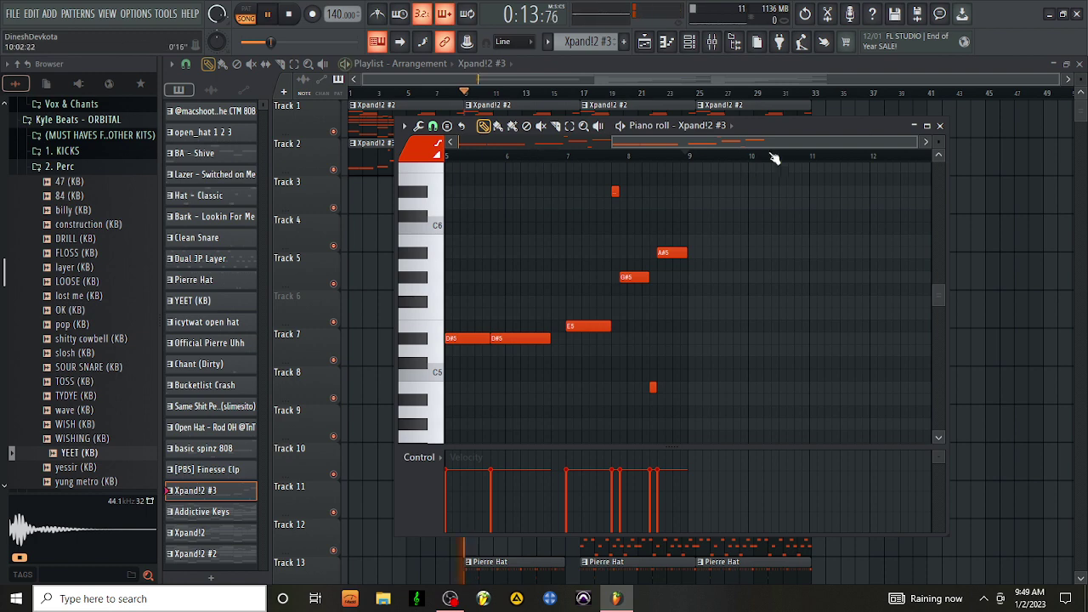
pyautogui.click(939, 125)
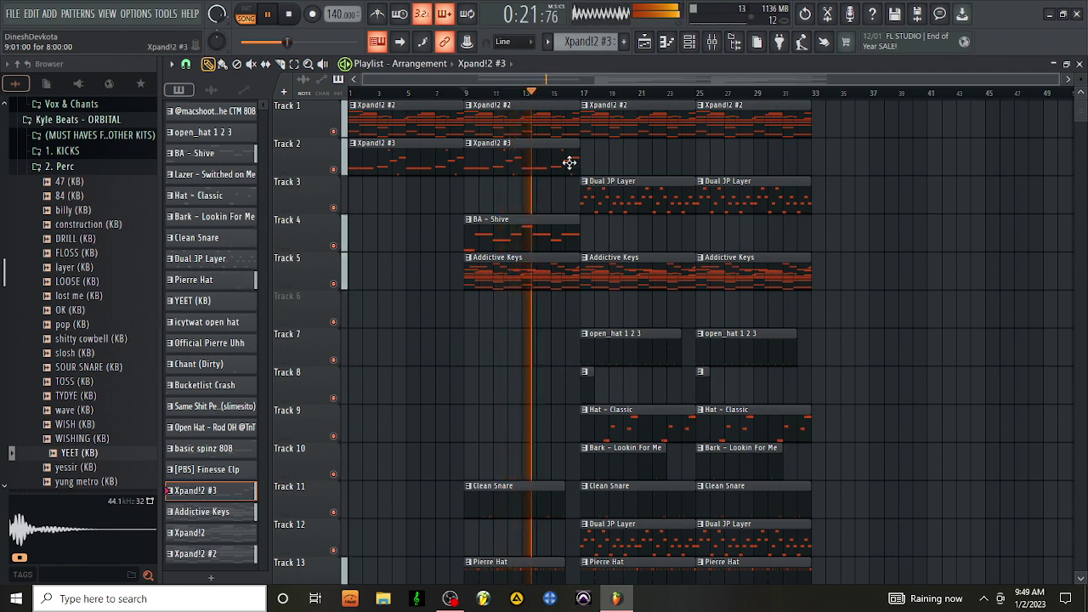
# Step: Add Xpand!2 #3 clips at bars 17 and 25 on Track 2, and remove both Dual JP Layer clips from Track 3
pyautogui.click(617, 163)
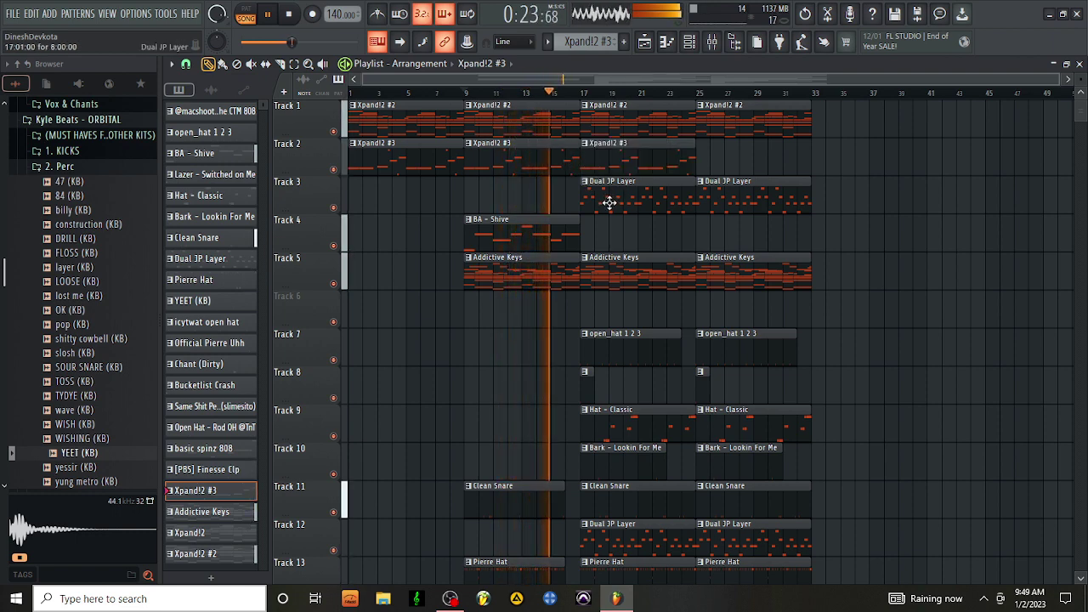
pyautogui.moveTo(626, 202); pyautogui.dragTo(517, 201)
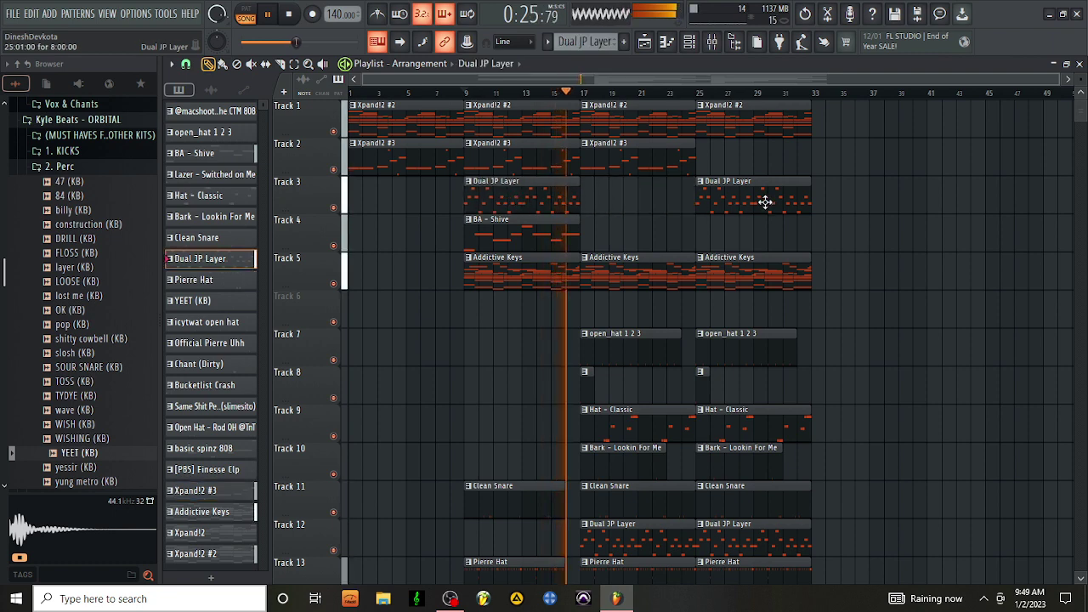
pyautogui.moveTo(762, 202); pyautogui.dragTo(400, 201)
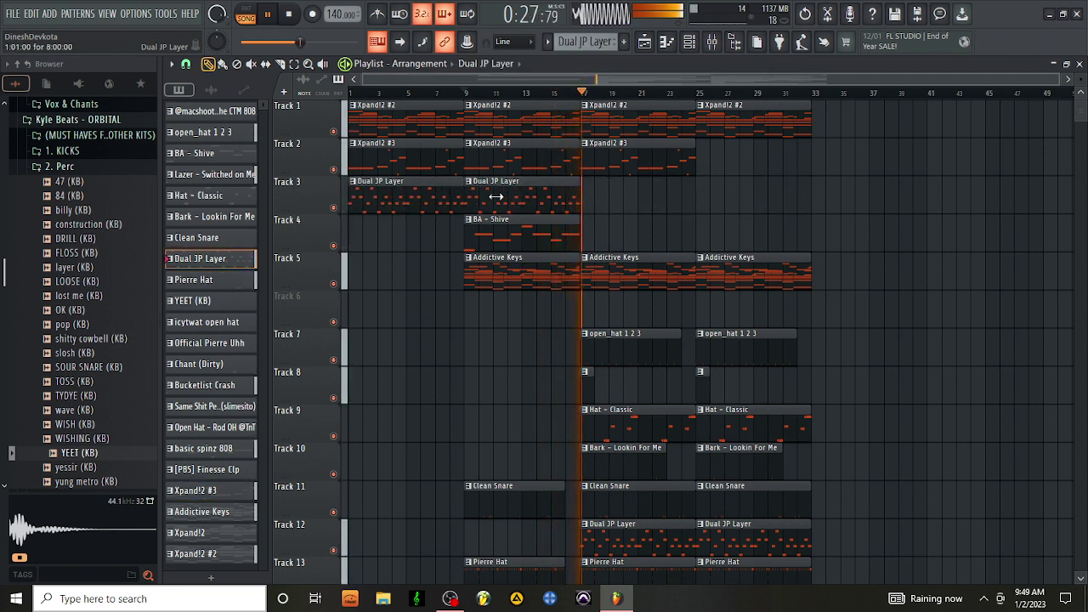
pyautogui.click(655, 163)
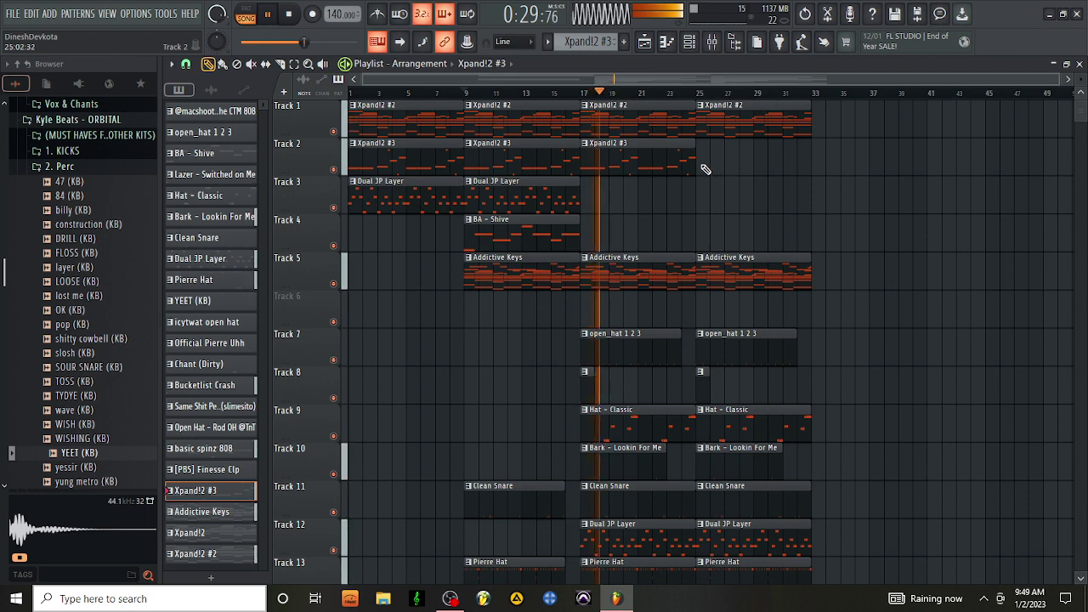
pyautogui.click(705, 167)
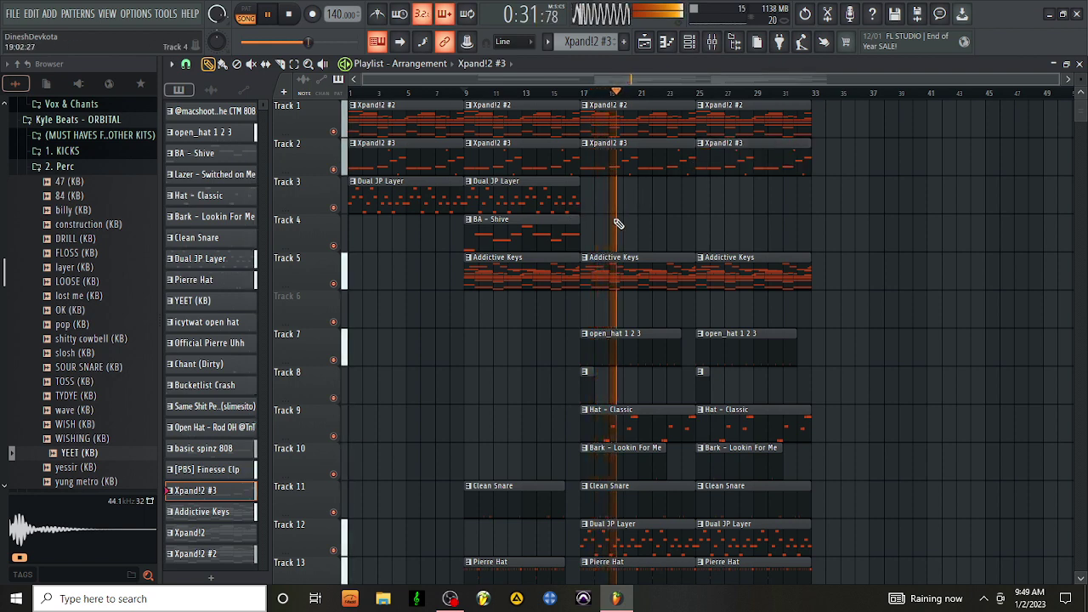
pyautogui.rightClick(500, 199)
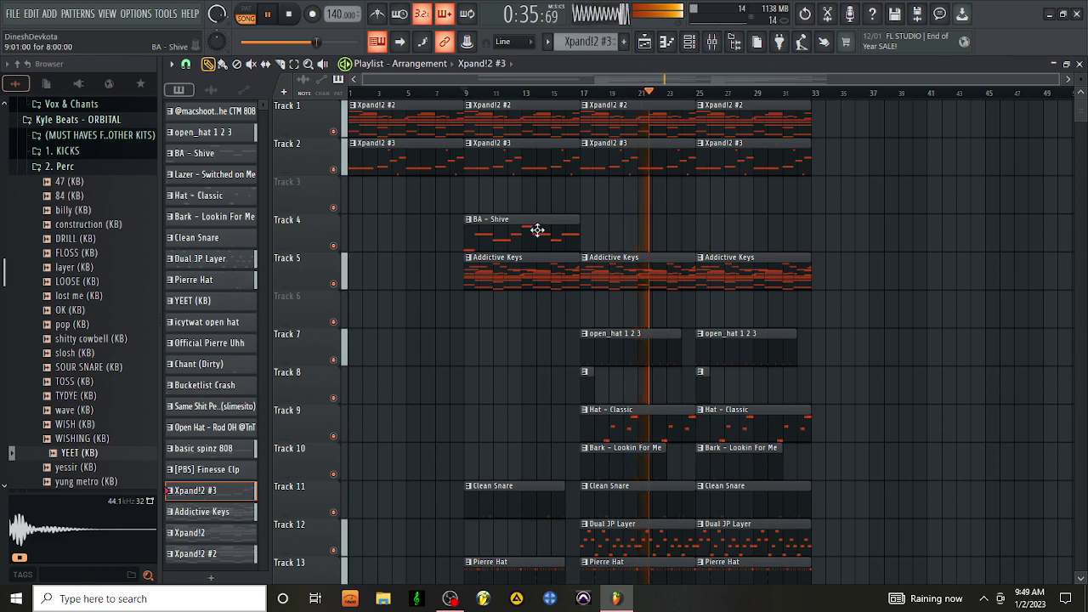
# Step: Replay the section from bar 9 to check the BA - Shive clip on Track 4
pyautogui.click(536, 237)
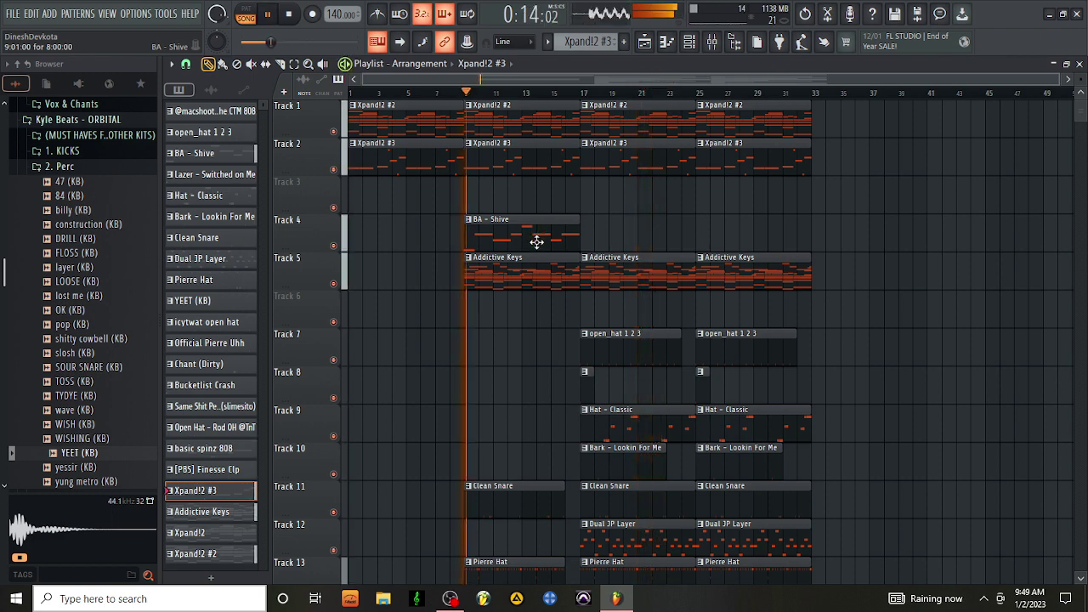
pyautogui.click(536, 239)
pyautogui.click(536, 242)
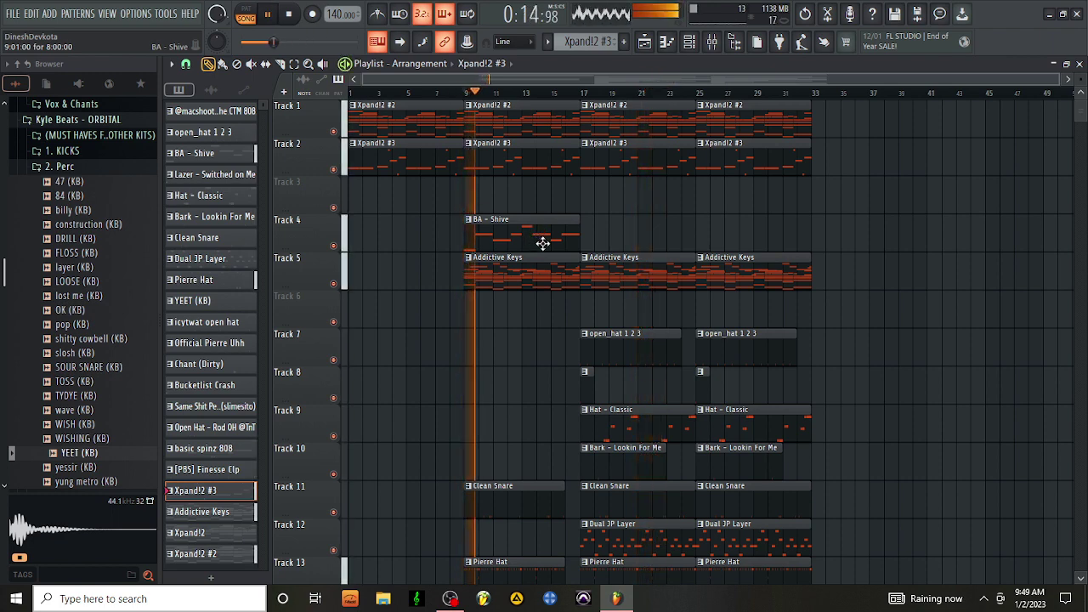
# Step: Lower the velocities of the BA - Shive notes on Track 4 using level scaling with an offset of -24%
pyautogui.scroll(-6, 539, 241)
pyautogui.scroll(-5, 626, 316)
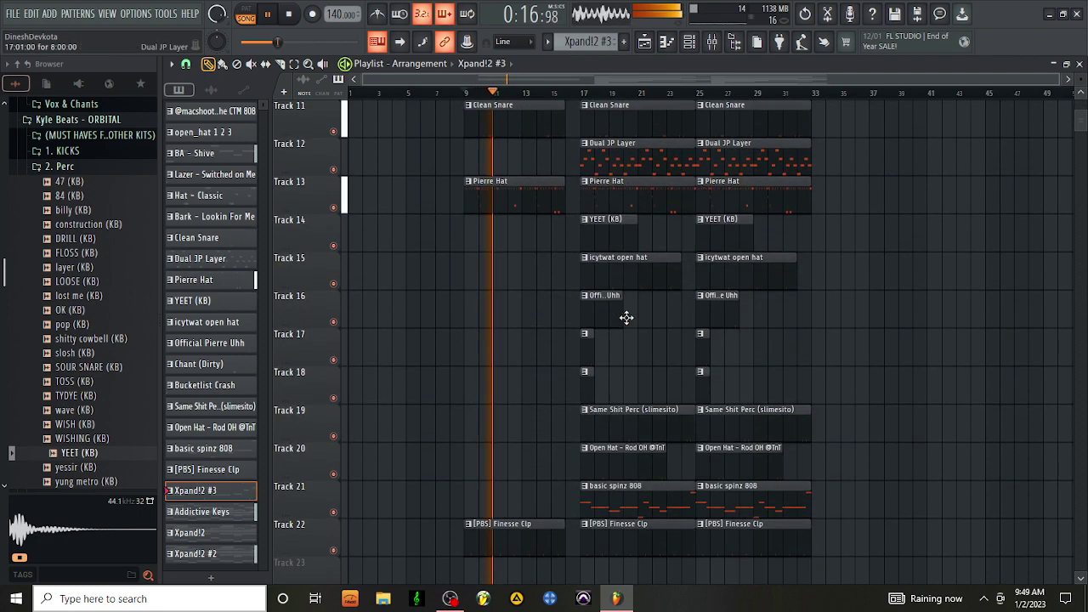
pyautogui.scroll(11, 629, 312)
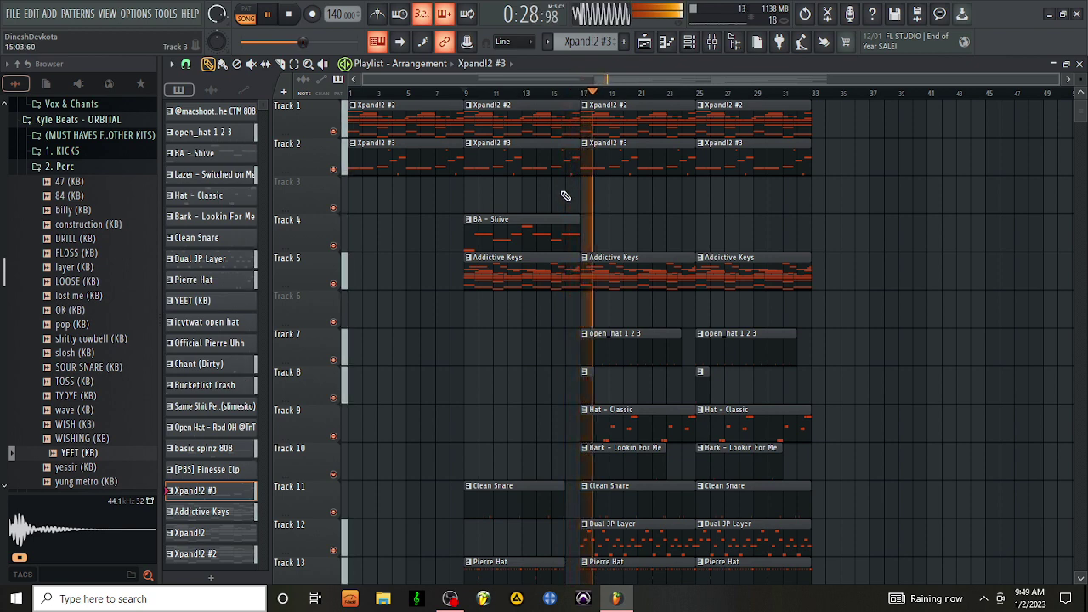
pyautogui.click(520, 222)
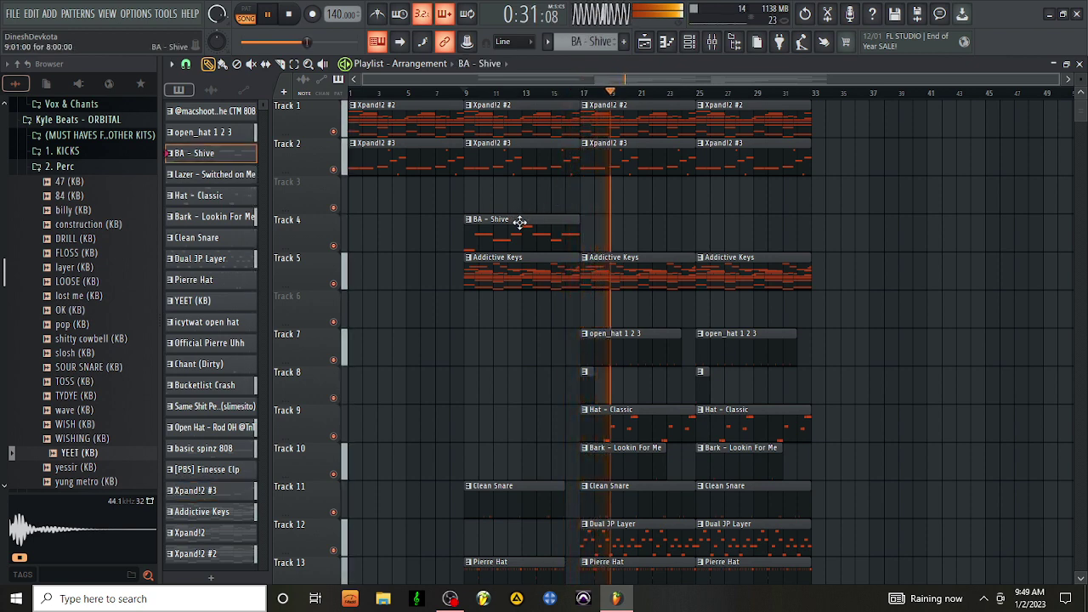
pyautogui.doubleClick(527, 225)
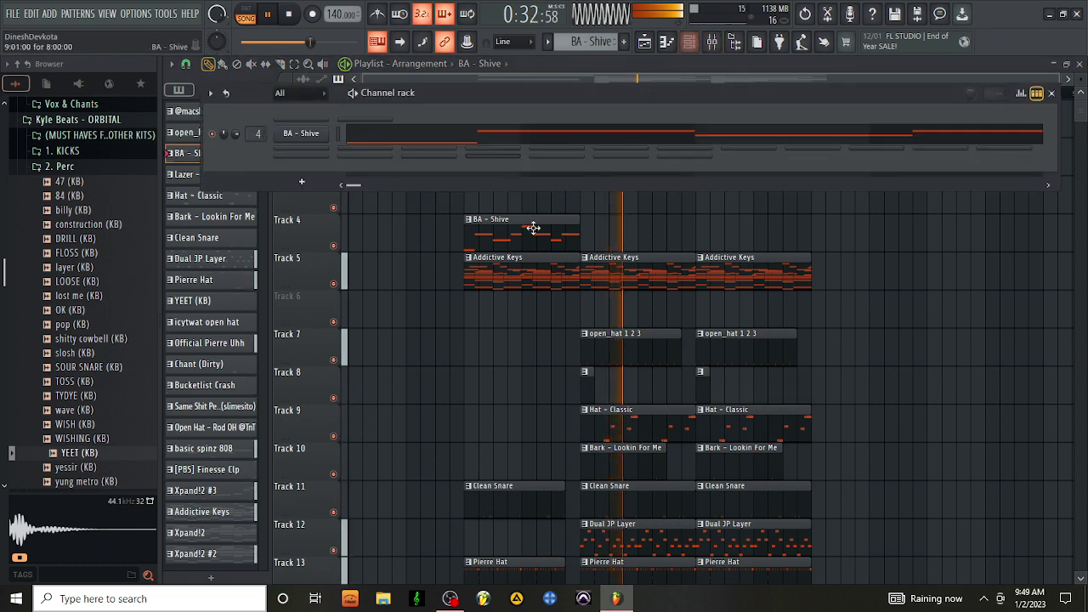
pyautogui.click(408, 138)
pyautogui.hotkey('alt', 'x')
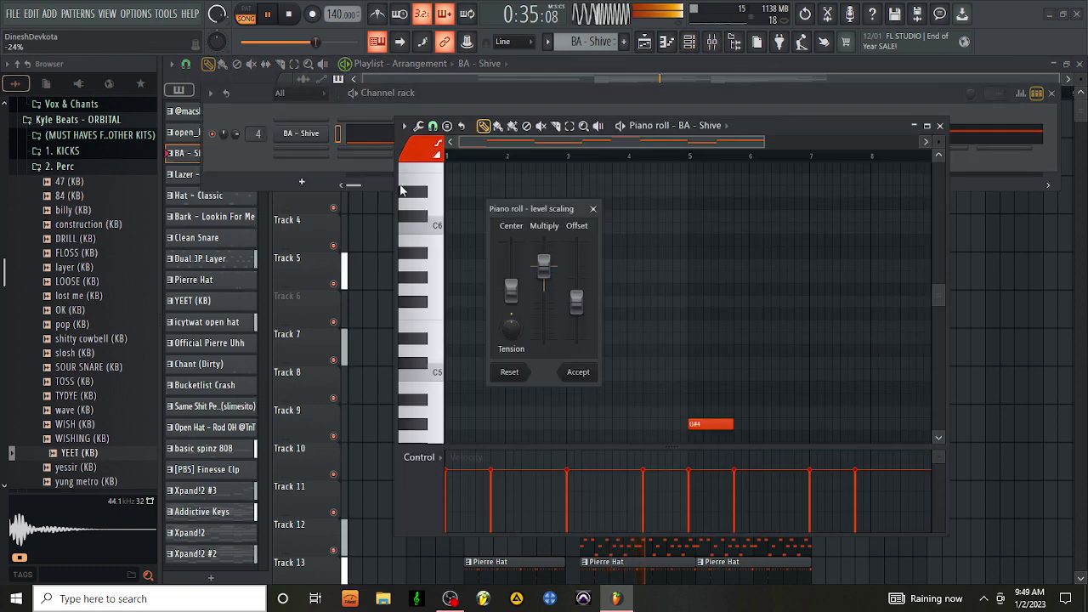
pyautogui.click(578, 371)
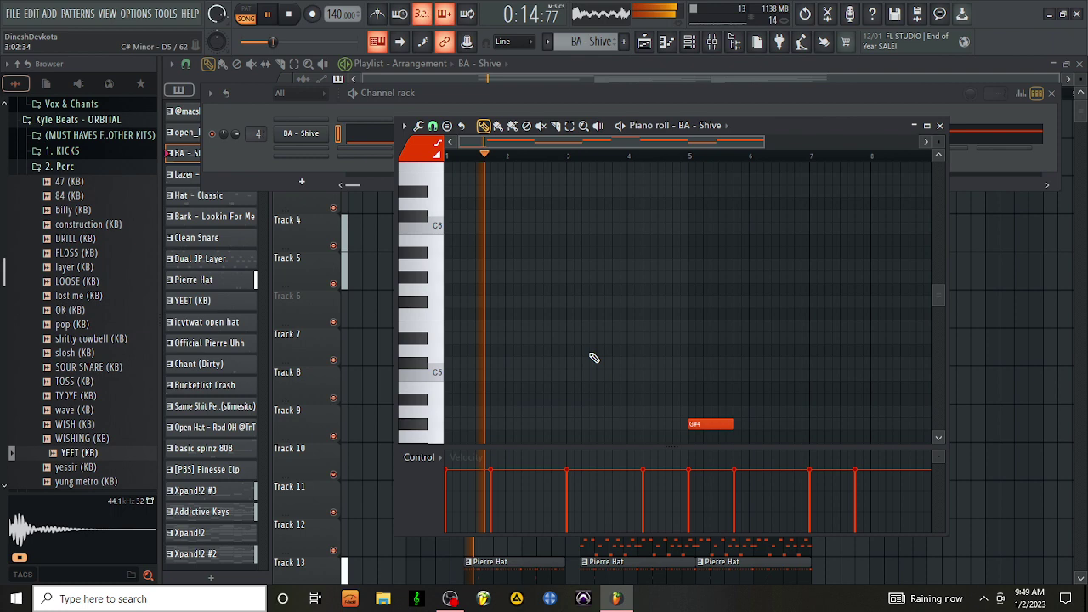
pyautogui.click(940, 125)
pyautogui.click(1053, 93)
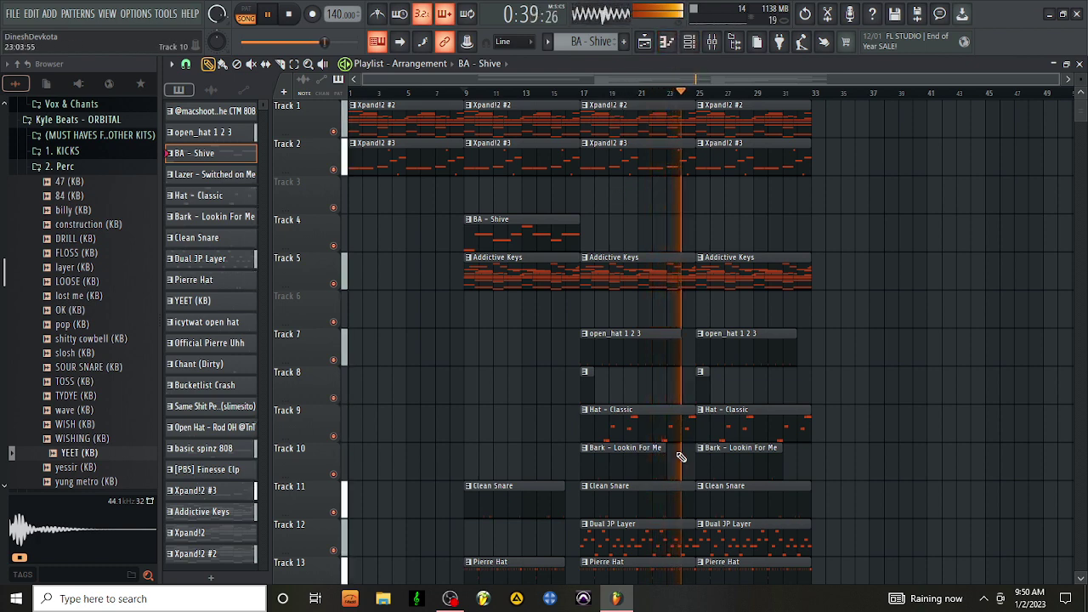
# Step: Inspect the step sequence of the Bark - Lookin For Me pattern on Track 10 while the song plays
pyautogui.scroll(-1, 650, 414)
pyautogui.click(650, 414)
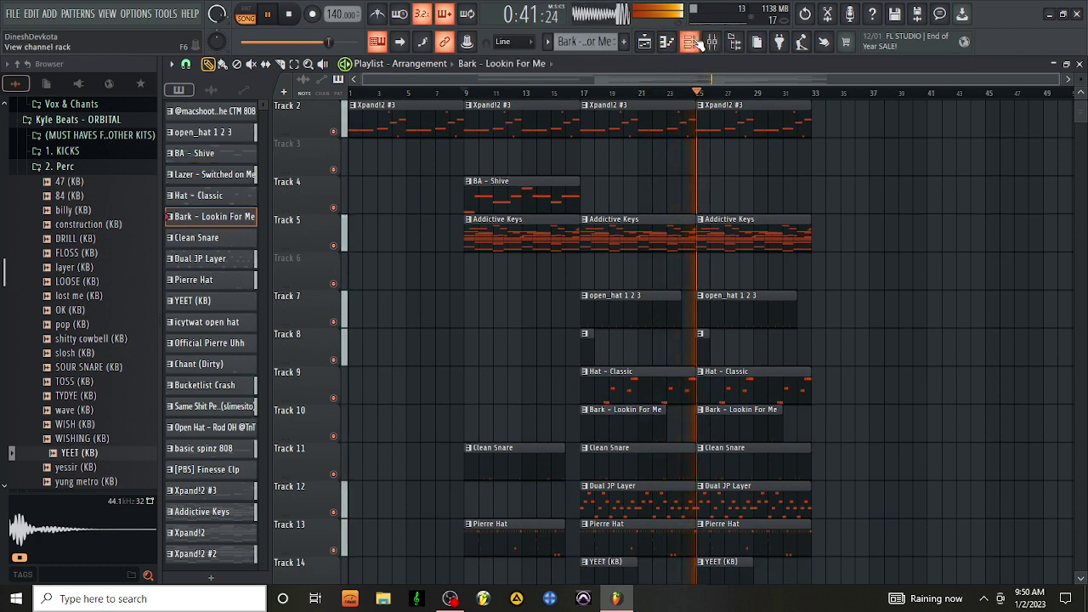
pyautogui.click(689, 41)
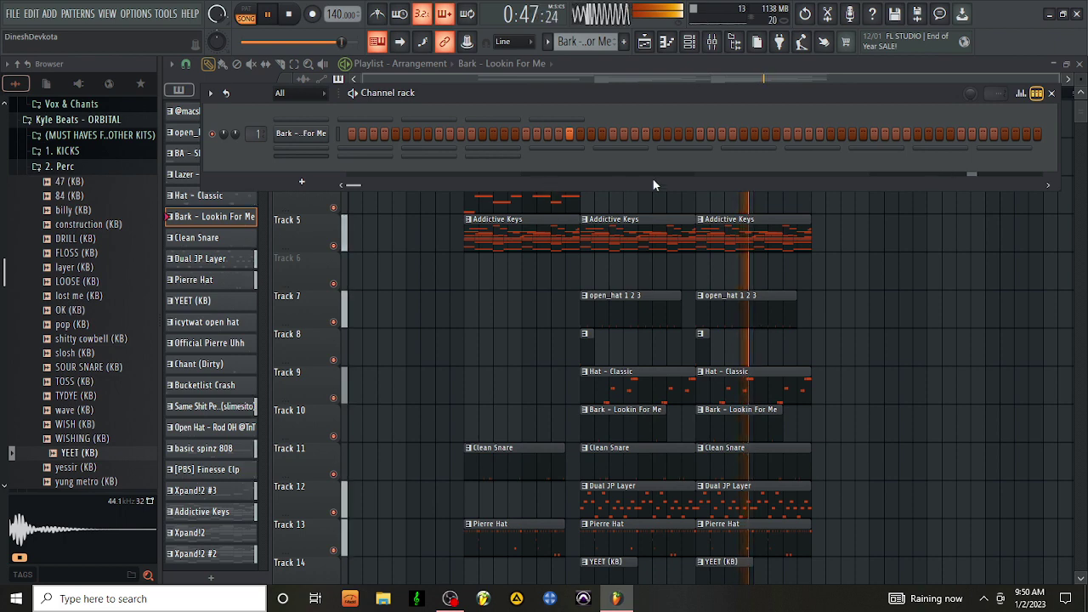
pyautogui.click(1052, 93)
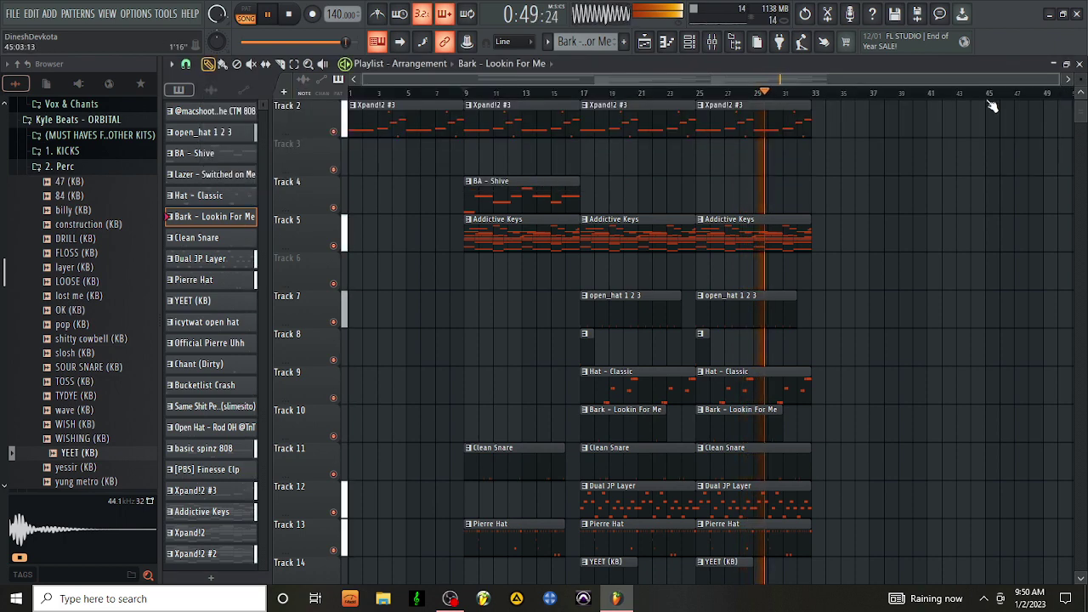
# Step: Save the project under the name "plugg nightstarter" in its own new project folder
pyautogui.click(13, 14)
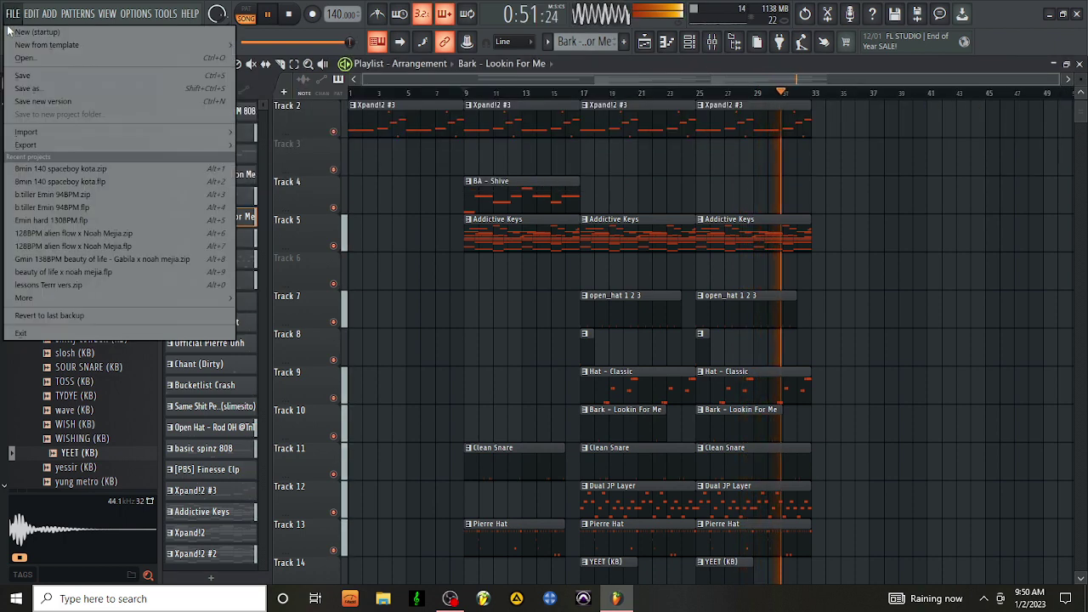
pyautogui.click(161, 89)
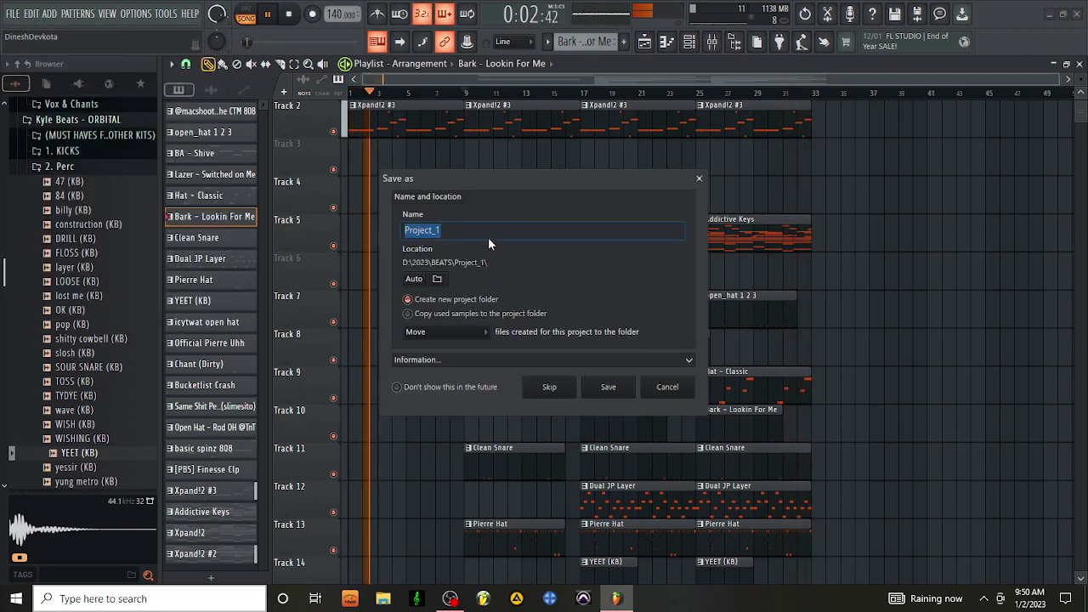
pyautogui.press('BackSpace')
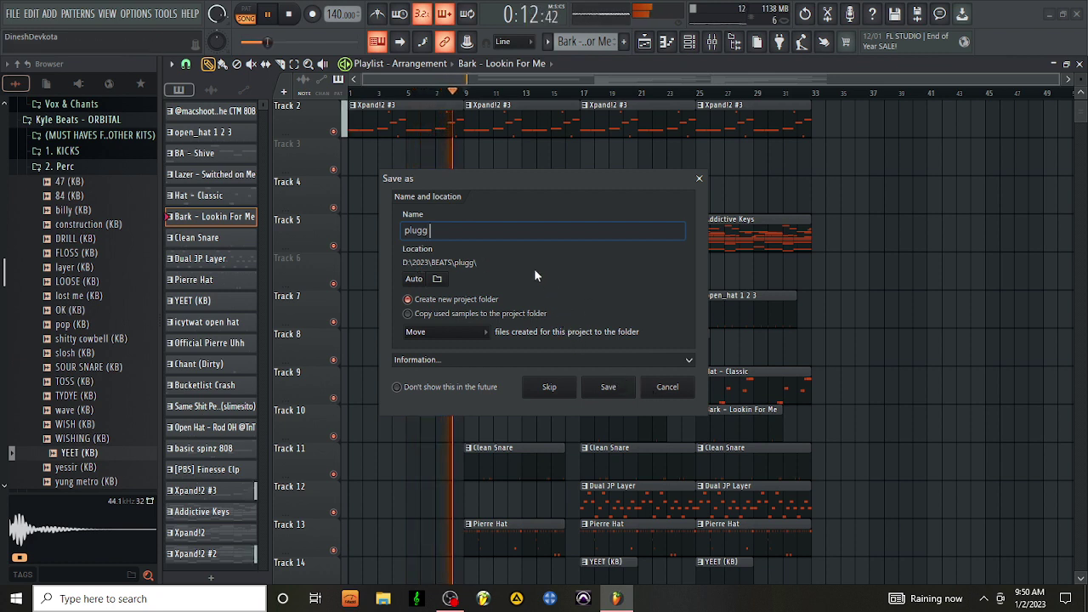
pyautogui.write('night')
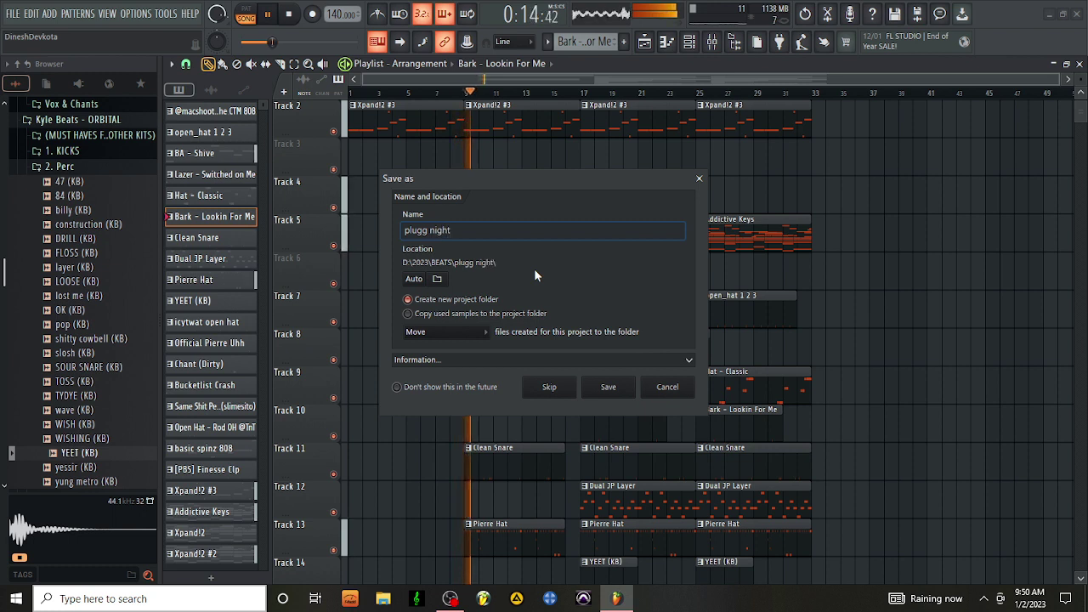
pyautogui.write('starte')
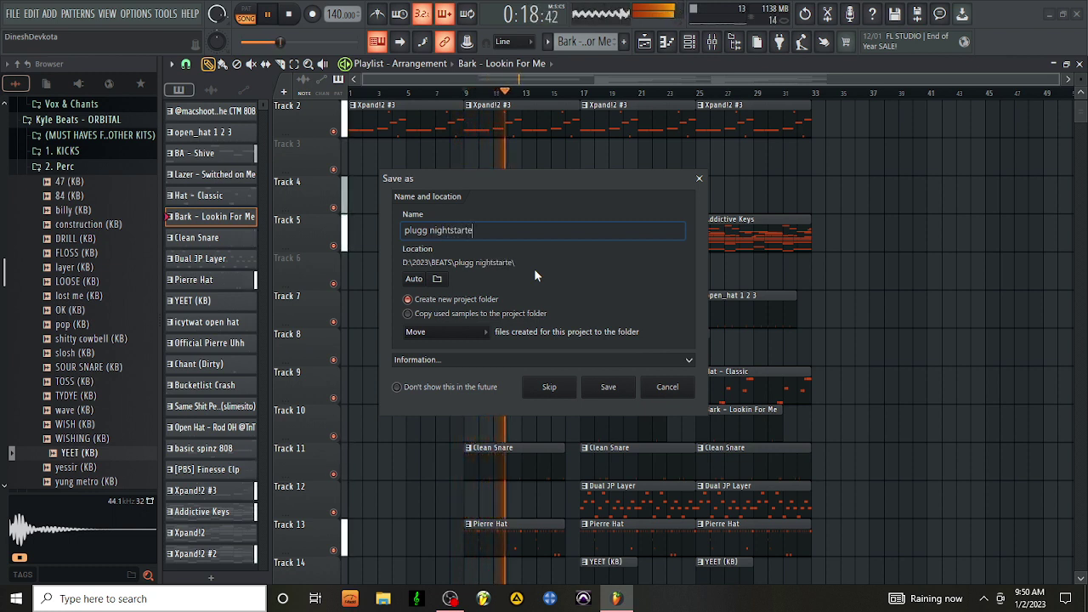
pyautogui.write('r')
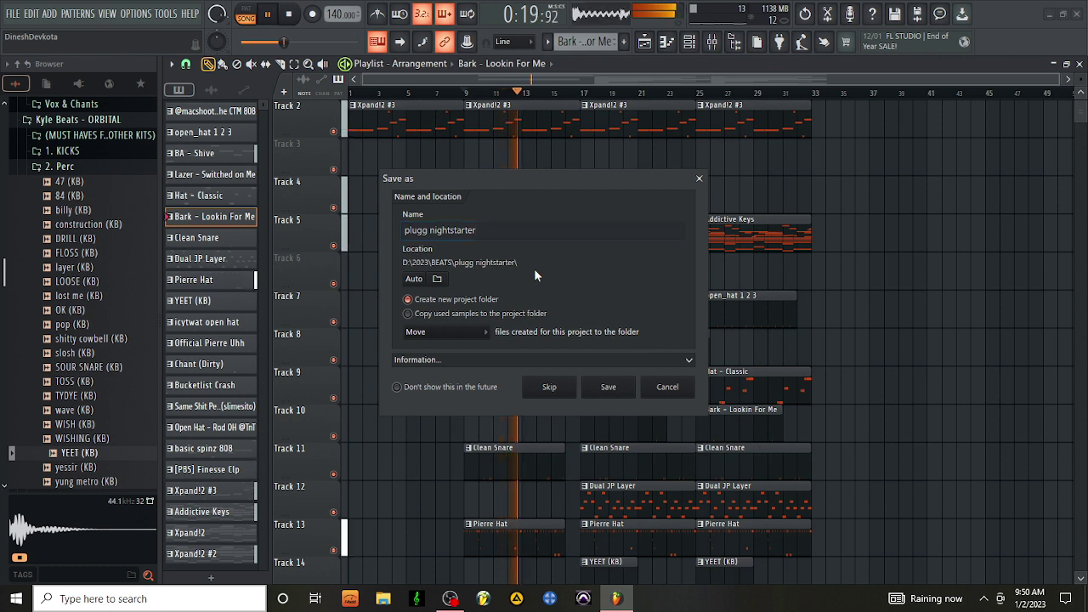
pyautogui.click(619, 388)
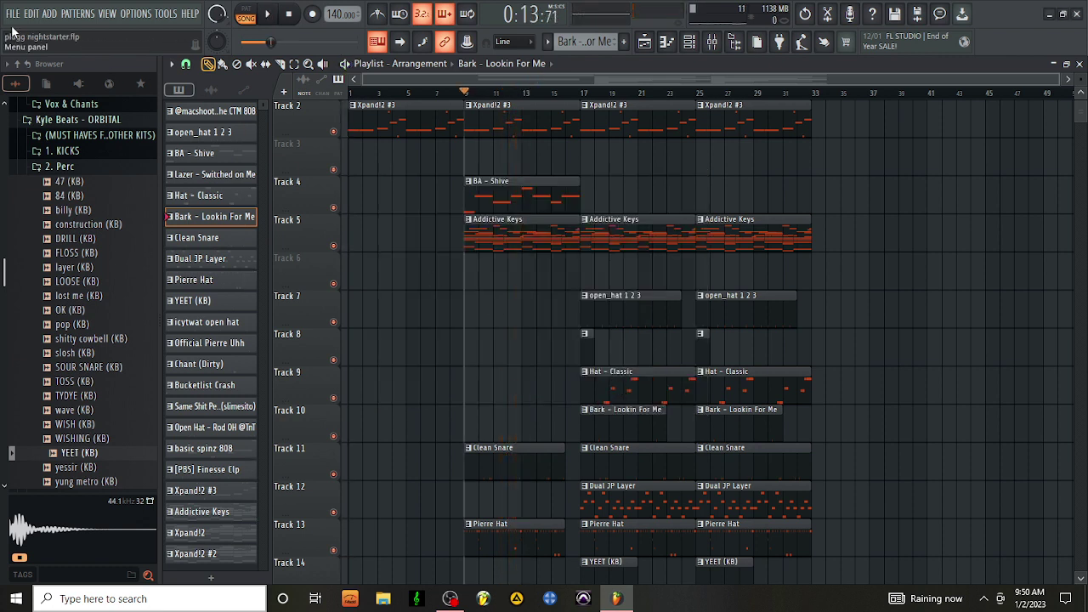
pyautogui.click(449, 599)
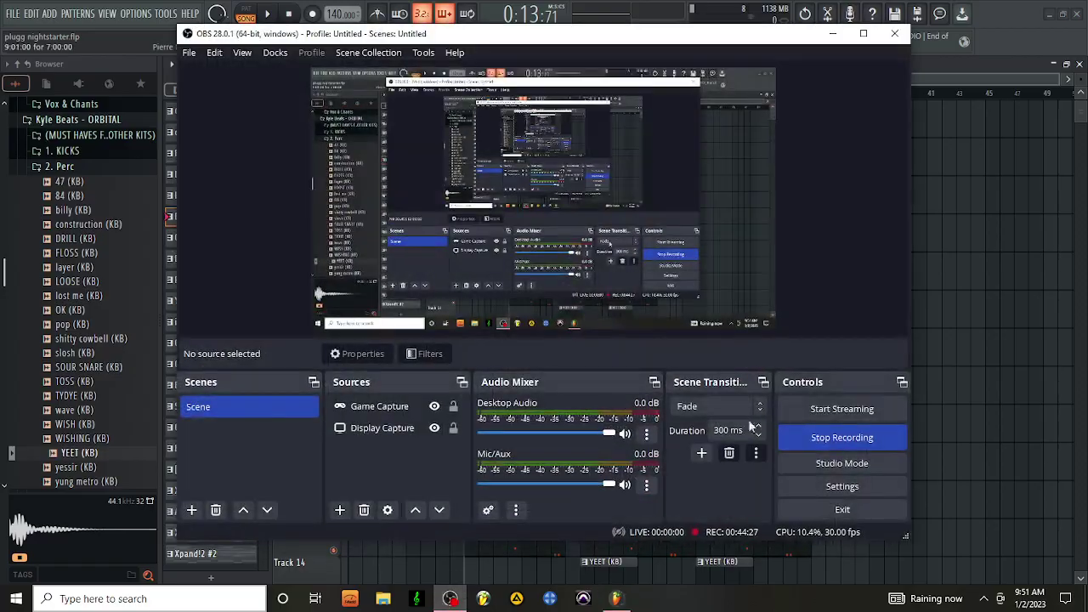